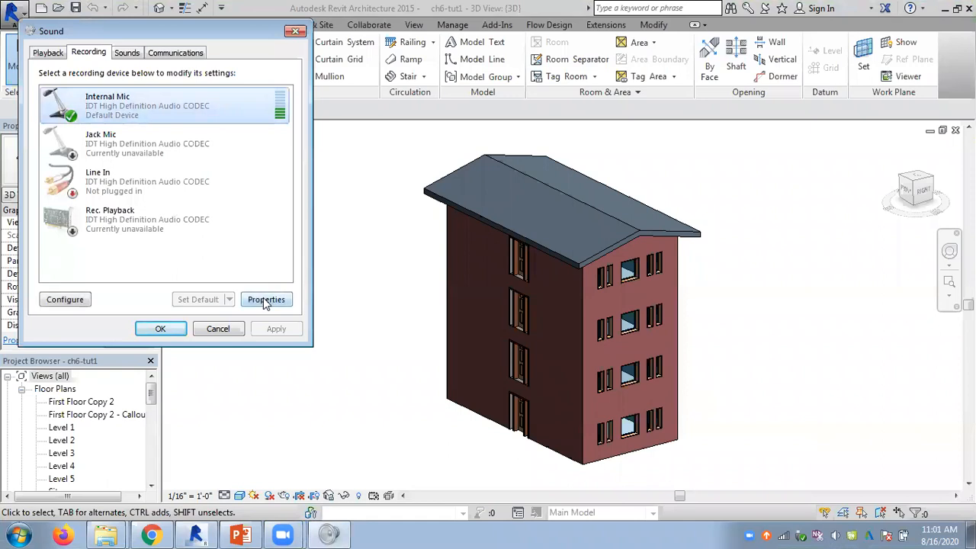
Step: Raise the internal microphone's recording level and apply the sound settings
click(133, 106)
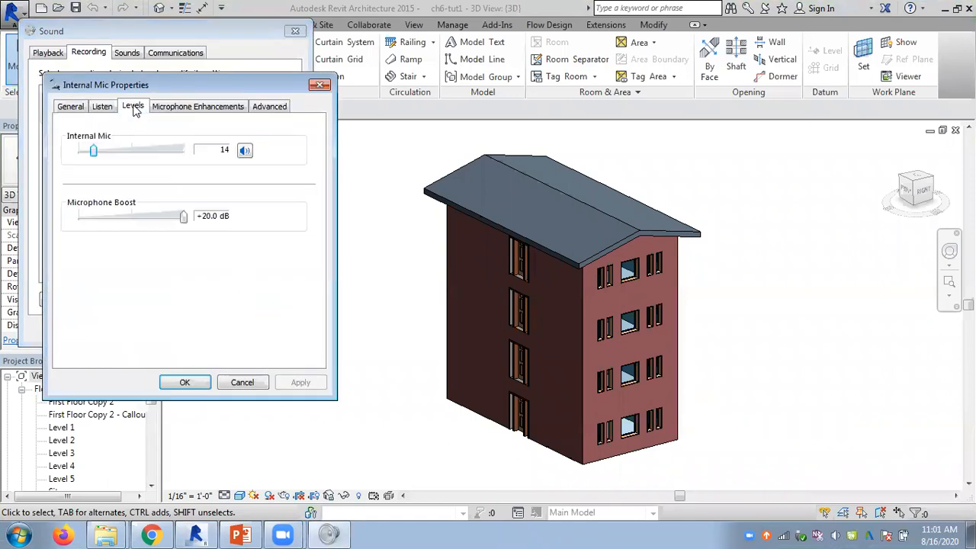
drag(94, 149, 157, 150)
click(186, 383)
click(160, 329)
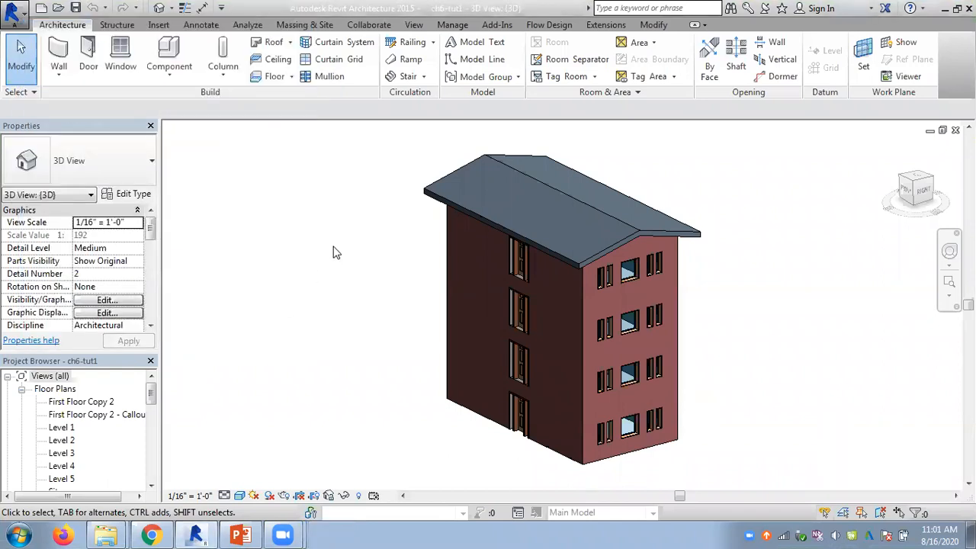
Step: Create a new building component schedule for the Windows category, named Window Schedule, in the New Construction phase
middle_drag(313, 263, 288, 307)
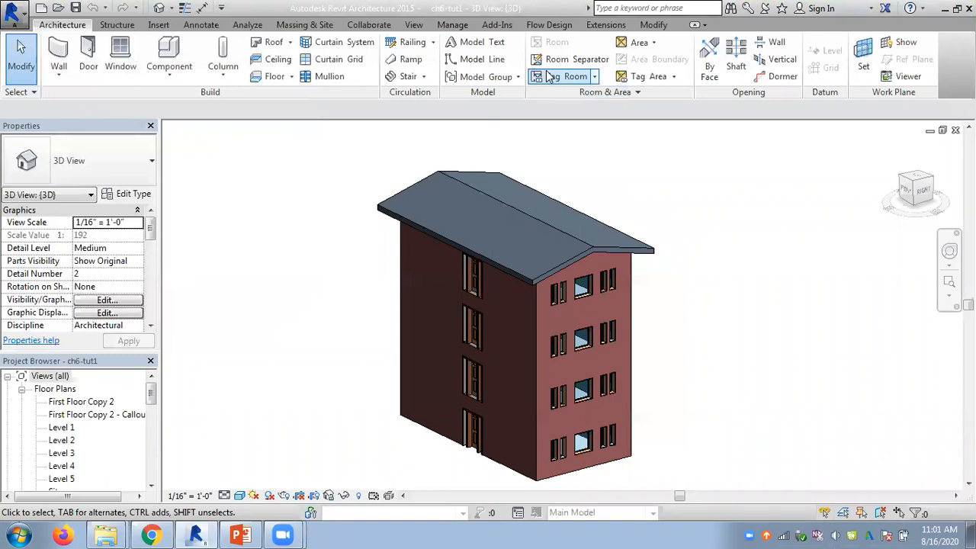
click(414, 25)
click(697, 42)
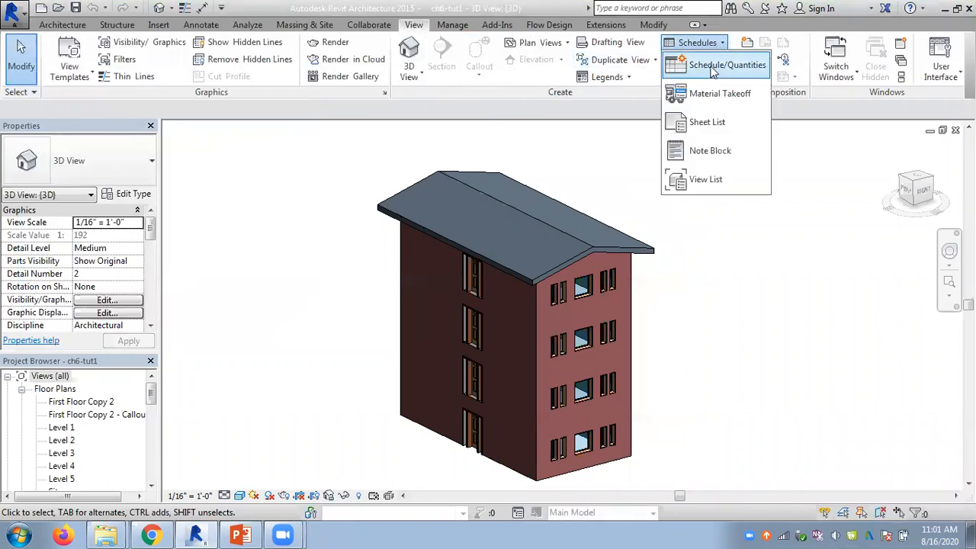
click(713, 66)
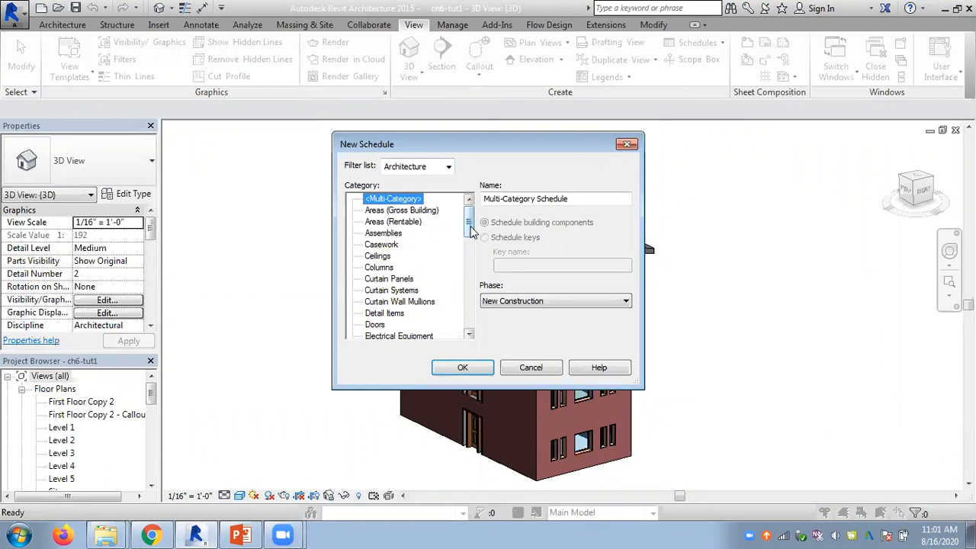
drag(470, 228, 466, 309)
click(381, 324)
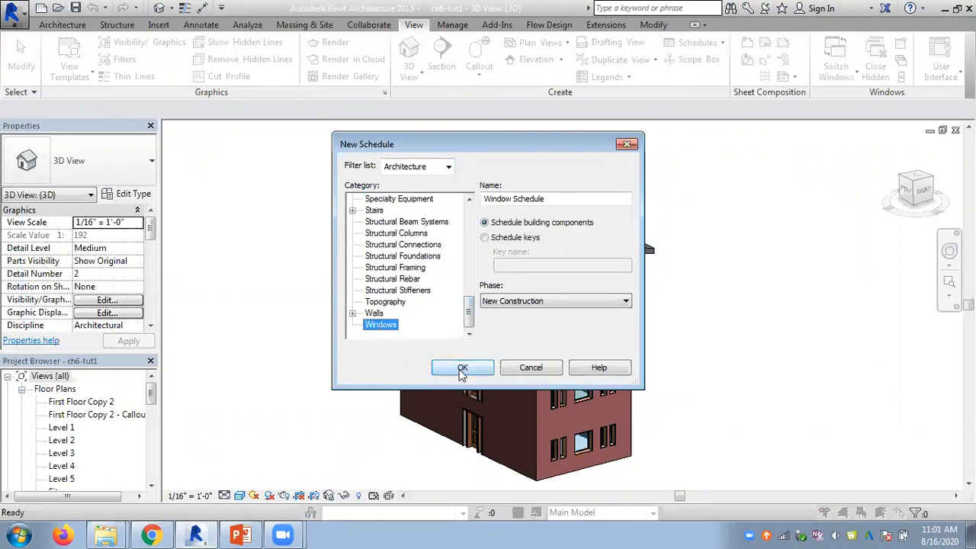
click(462, 368)
Step: Add the fields Family and Type, Level and Cost to the window schedule, in that order
drag(594, 70, 260, 90)
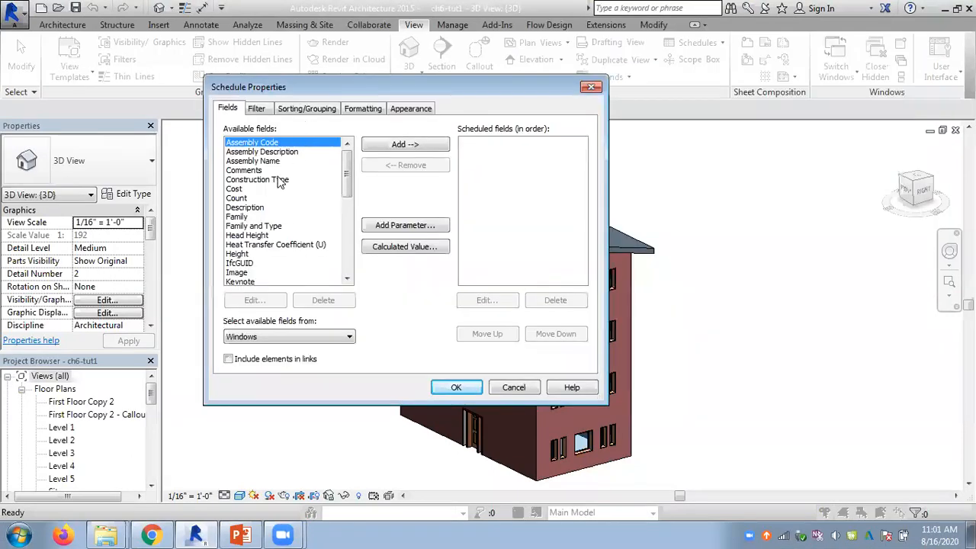
double_click(268, 227)
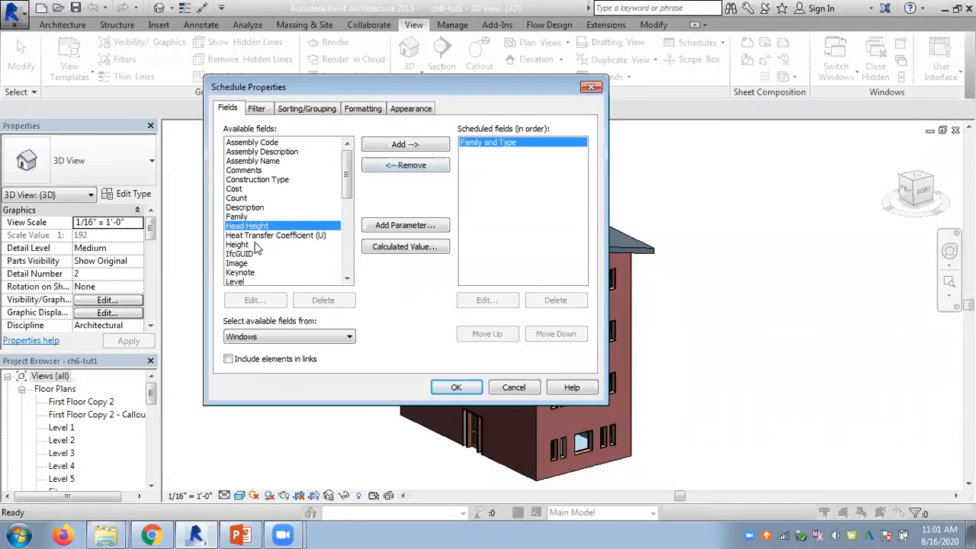
double_click(237, 189)
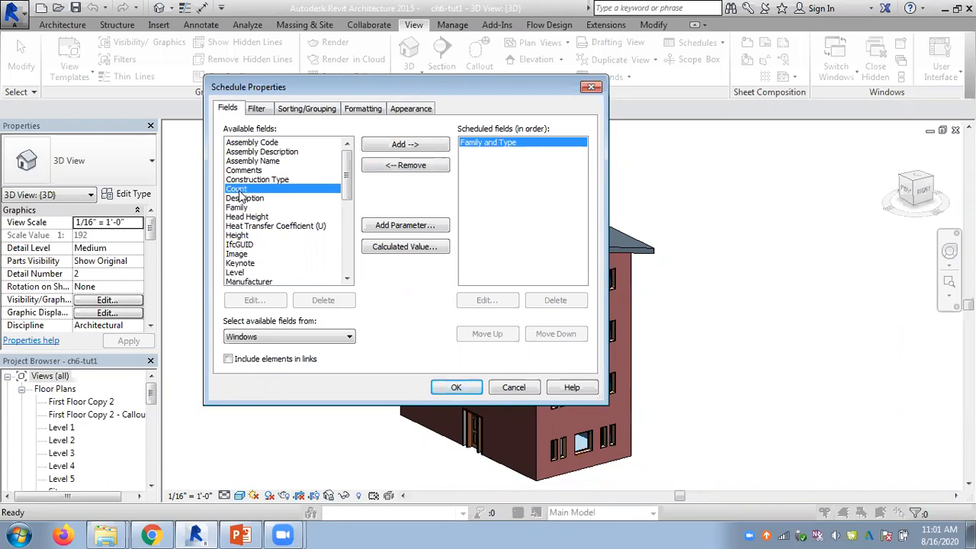
double_click(236, 272)
scroll(347, 211, down, 6)
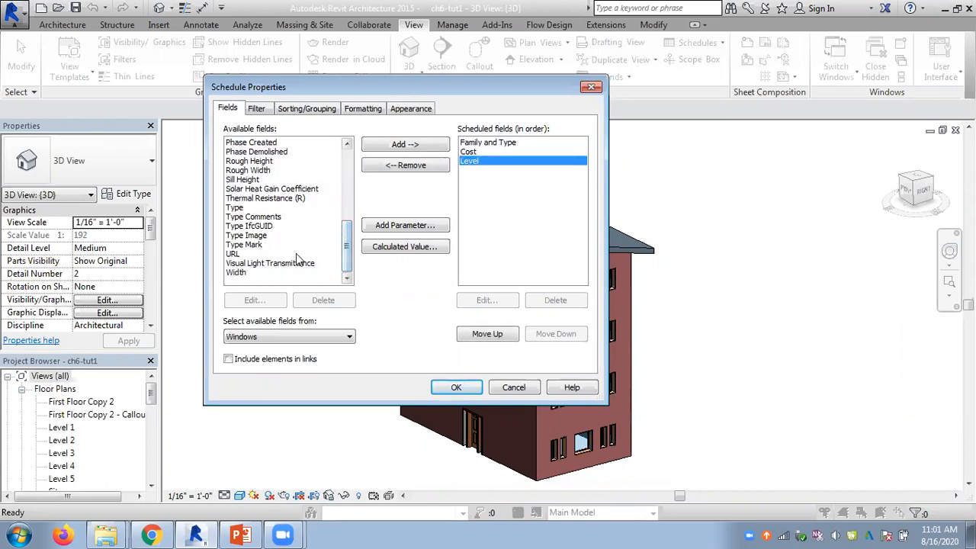
key(Up)
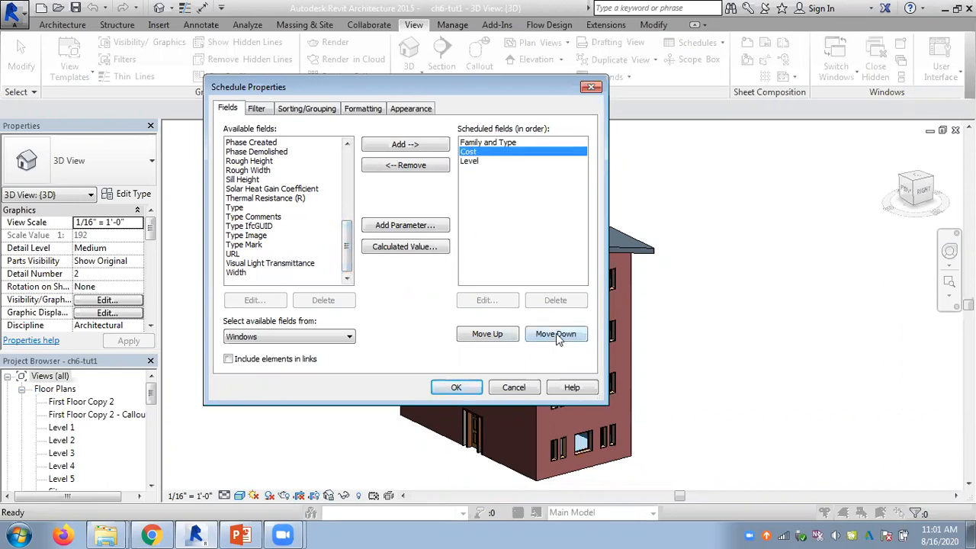
click(555, 334)
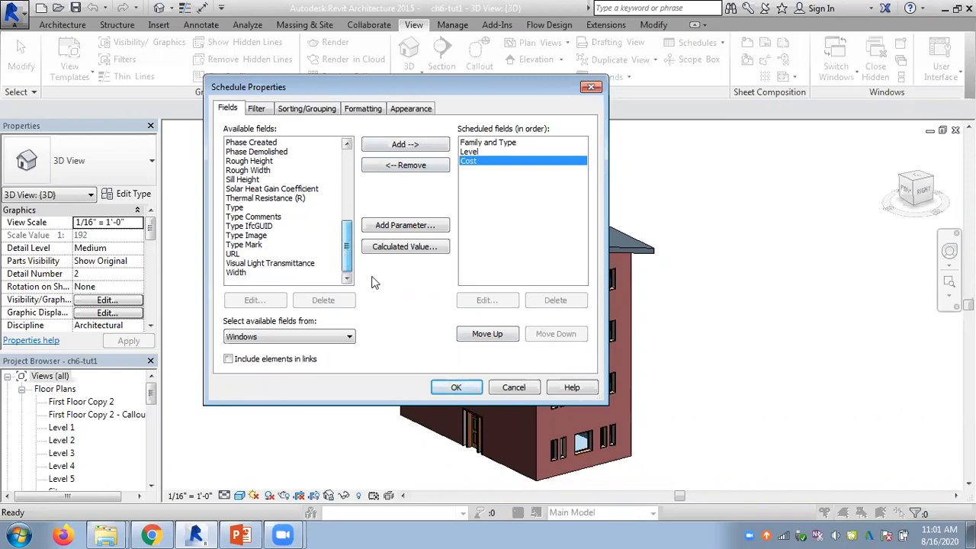
click(456, 387)
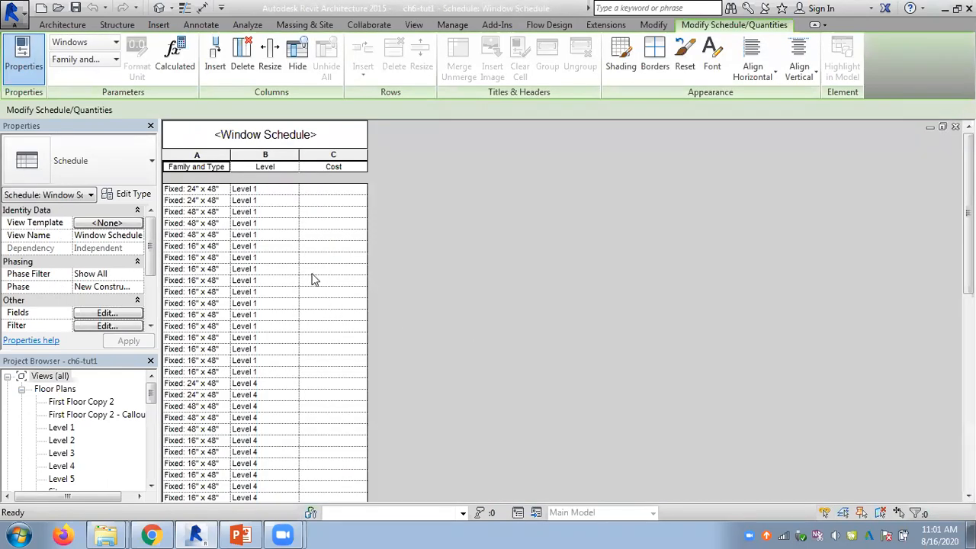
Step: Sort the window schedule by Family and Type in ascending order, with a header, a title, count, and totals footer, and a blank line
scroll(311, 279, down, 5)
scroll(311, 279, down, 5)
scroll(313, 279, up, 3)
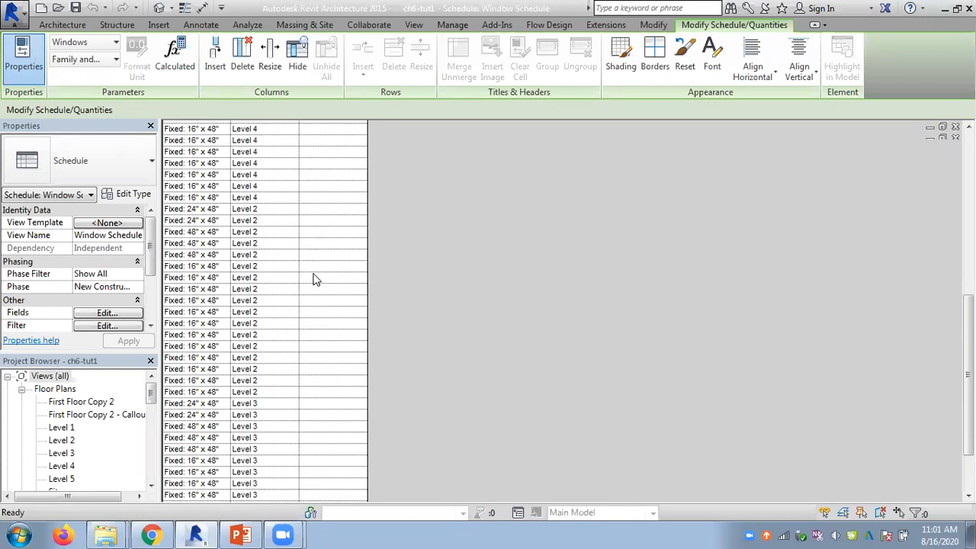
scroll(316, 274, up, 3)
click(115, 325)
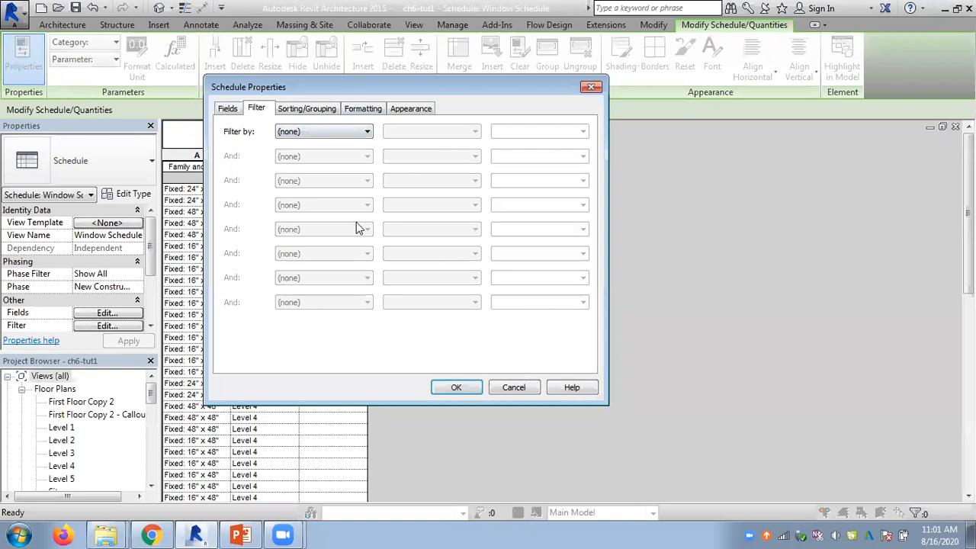
click(305, 109)
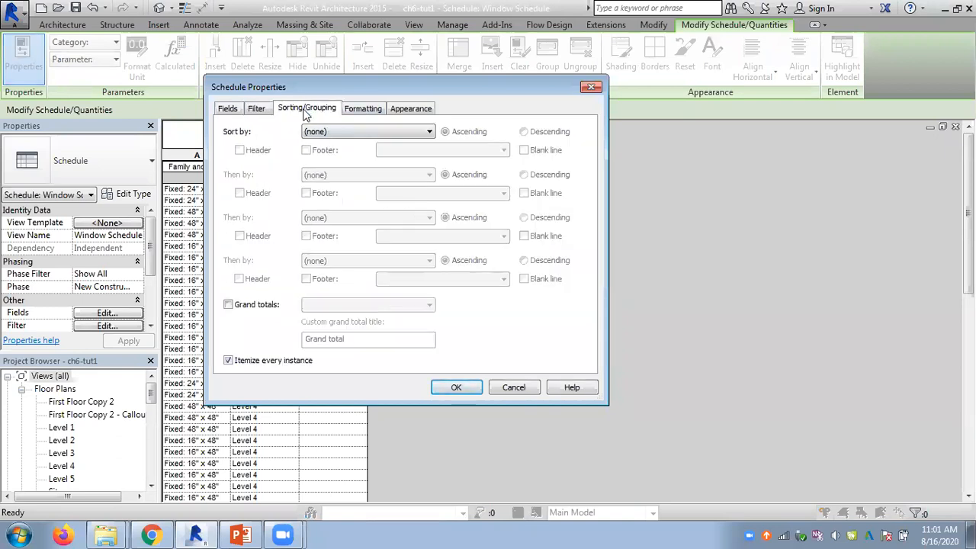
click(311, 133)
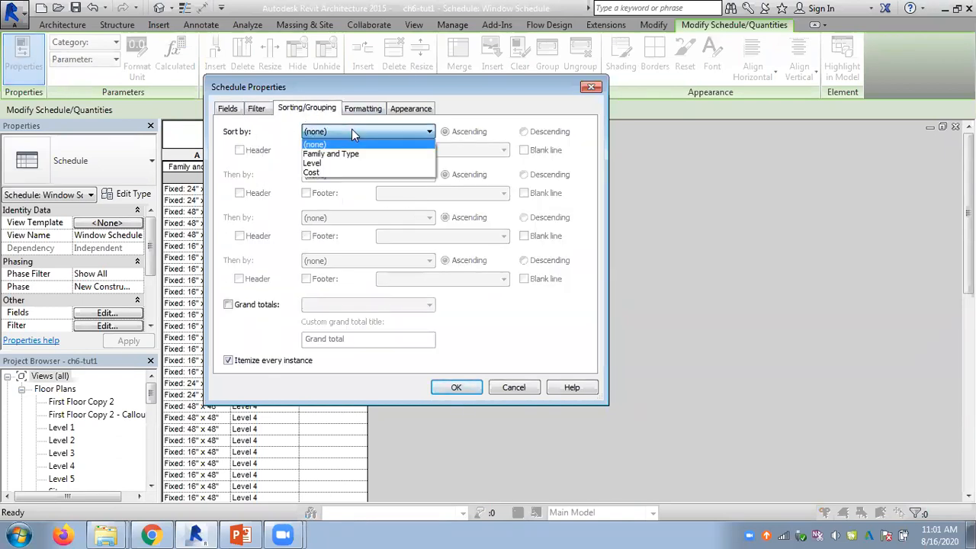
click(336, 150)
click(238, 151)
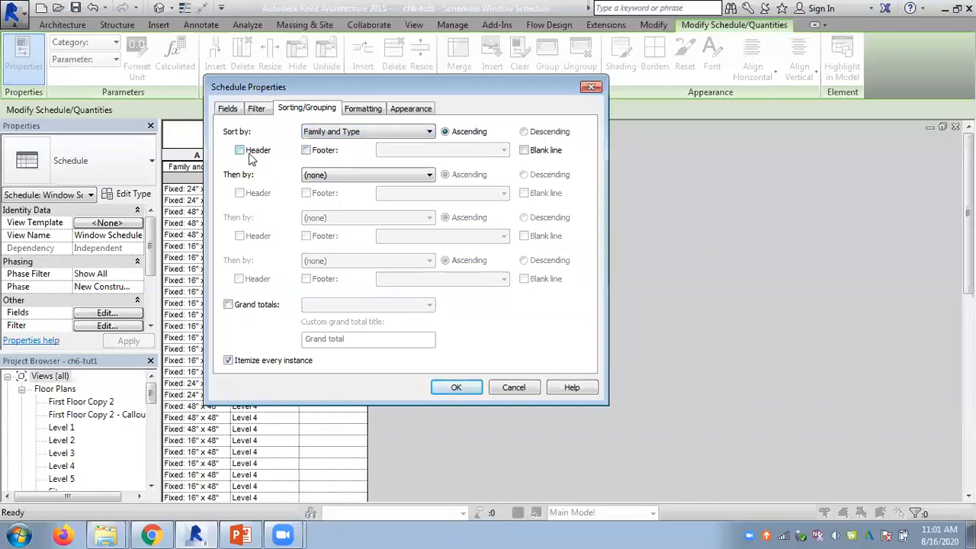
click(307, 151)
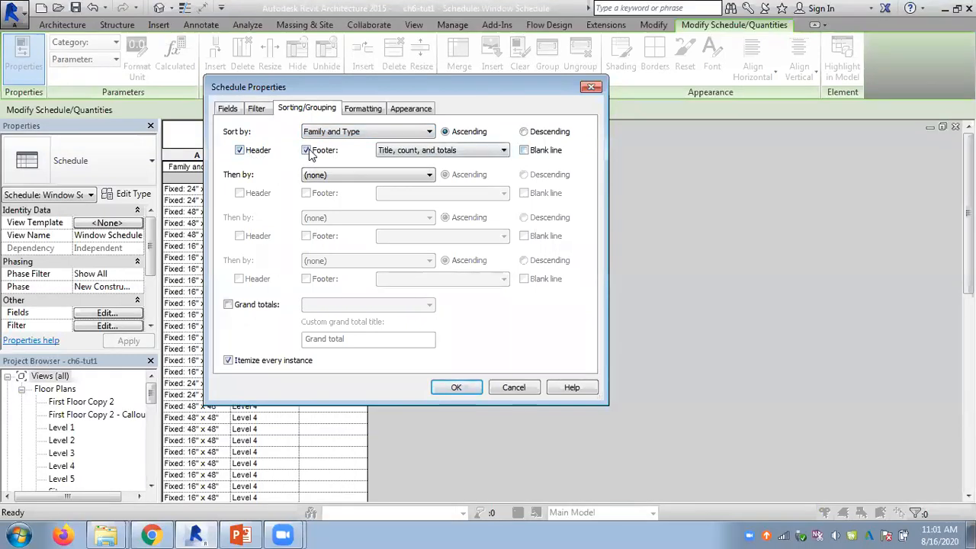
click(524, 150)
Step: Enable grand totals with title, count, and totals and apply the sorting settings to the schedule
click(228, 305)
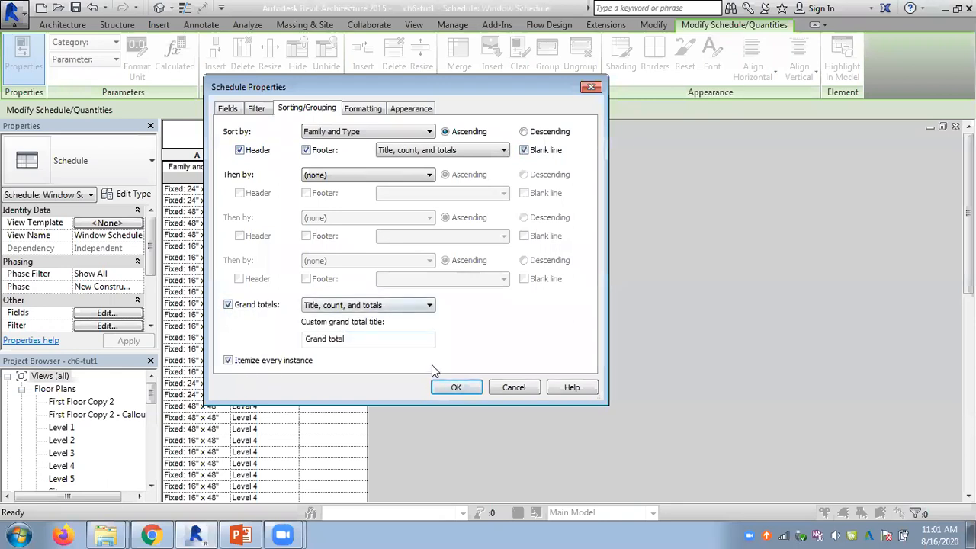
click(455, 388)
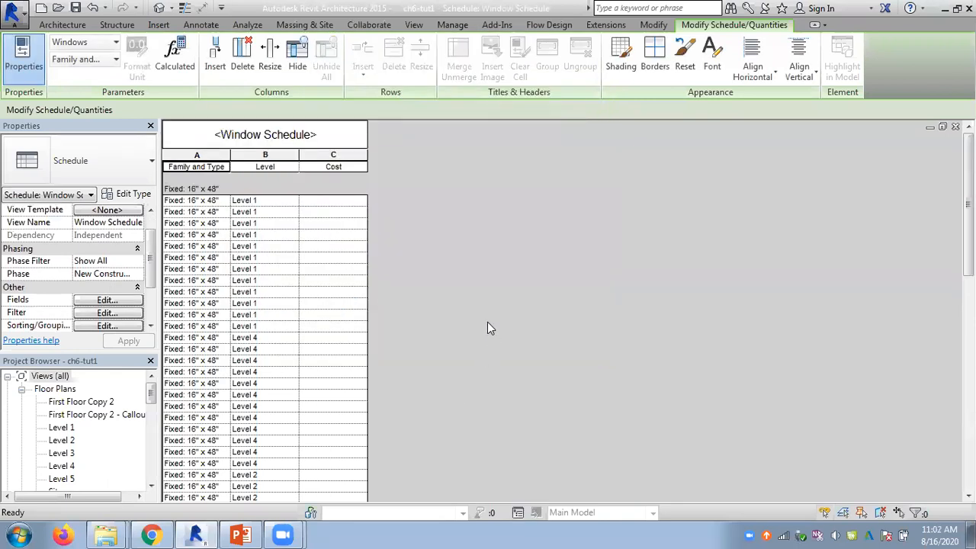
scroll(484, 323, down, 10)
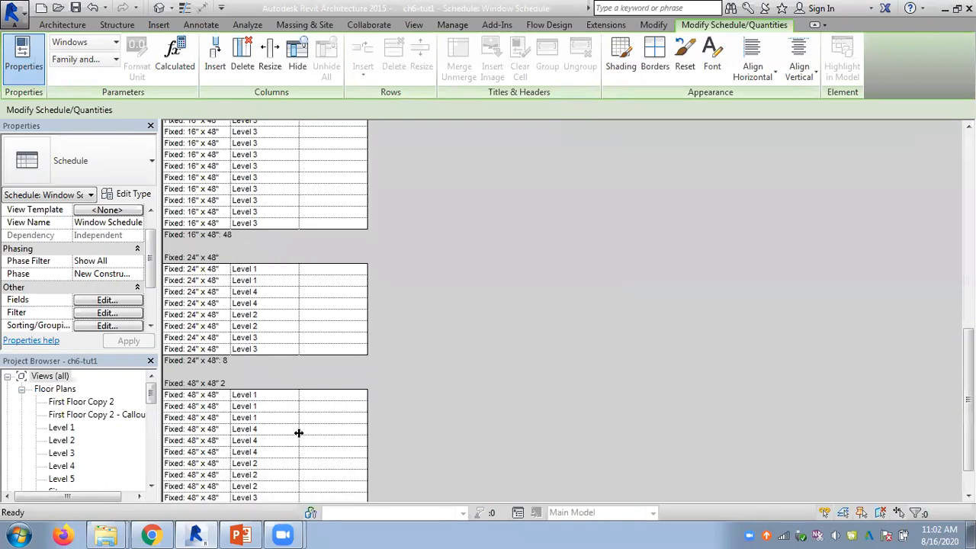
scroll(320, 430, down, 2)
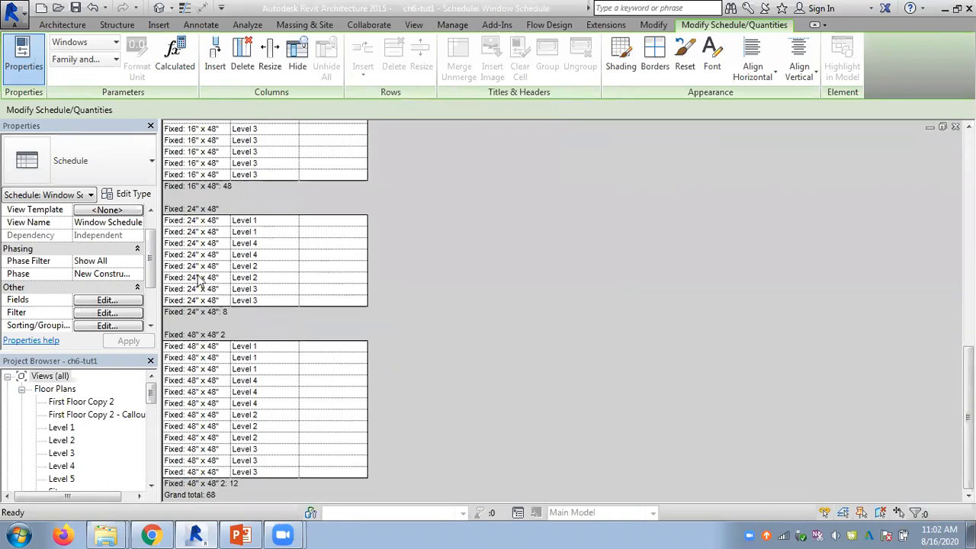
Step: Turn on total calculation for the Cost field in the schedule formatting
click(150, 326)
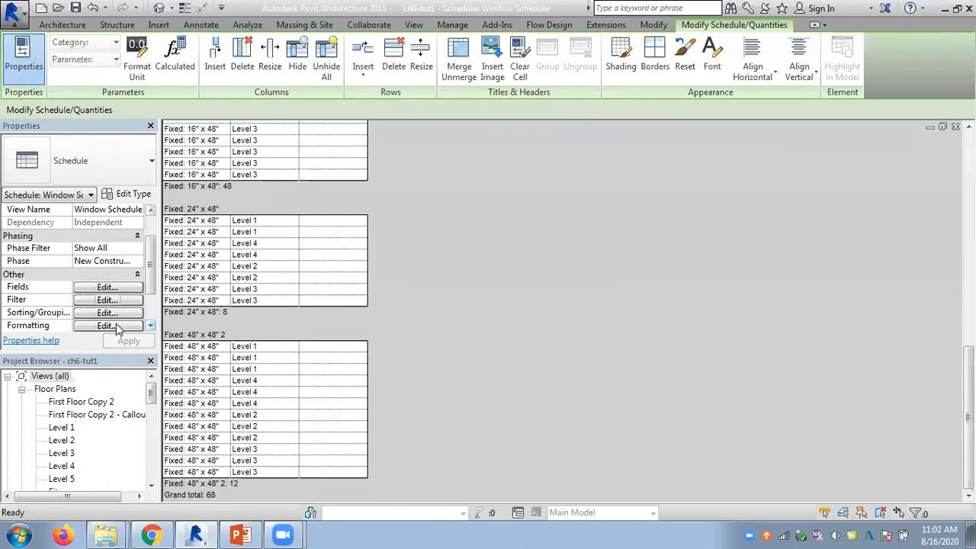
click(115, 326)
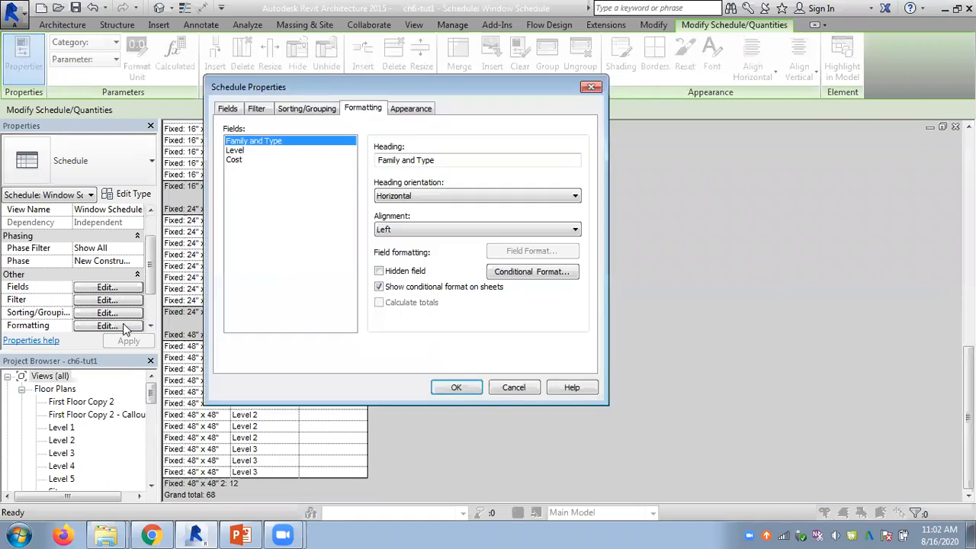
click(234, 161)
click(380, 303)
Step: Override the project settings for the Cost field's format with digit grouping, leave conditional formatting unset, and apply the formatting
click(537, 255)
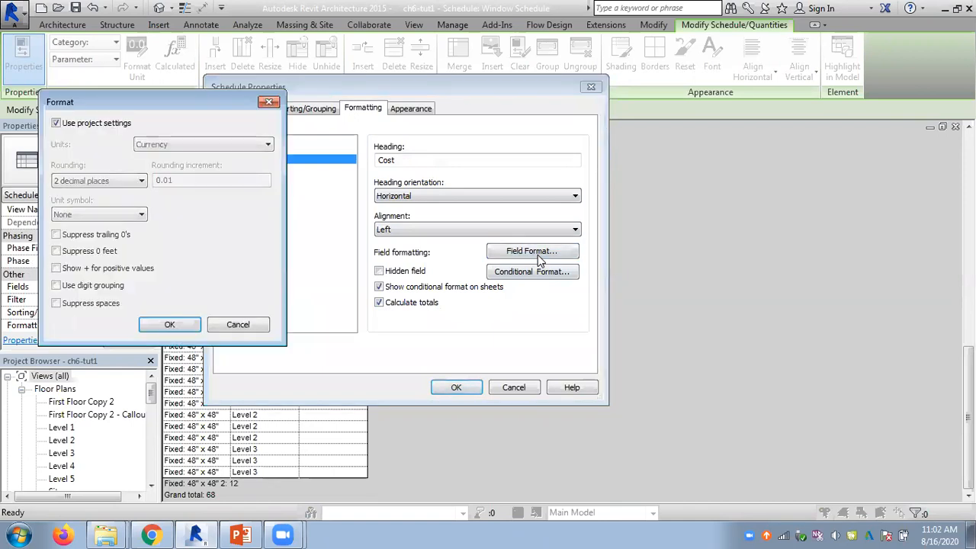
click(95, 123)
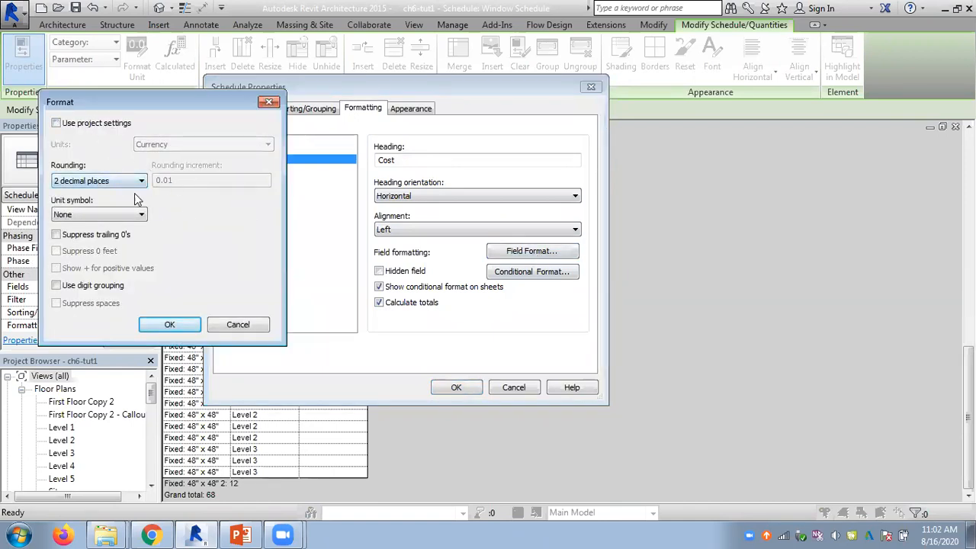
click(57, 286)
click(170, 324)
click(526, 273)
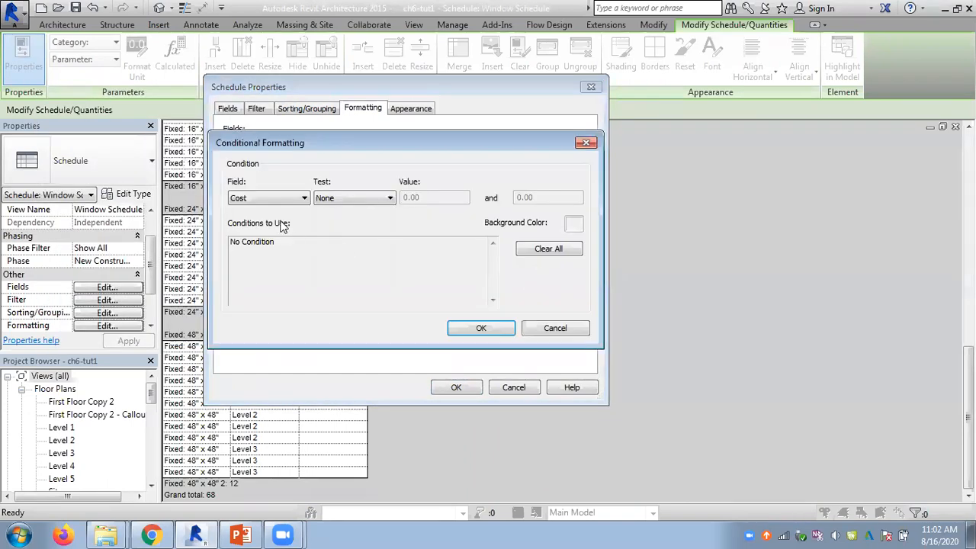
click(472, 330)
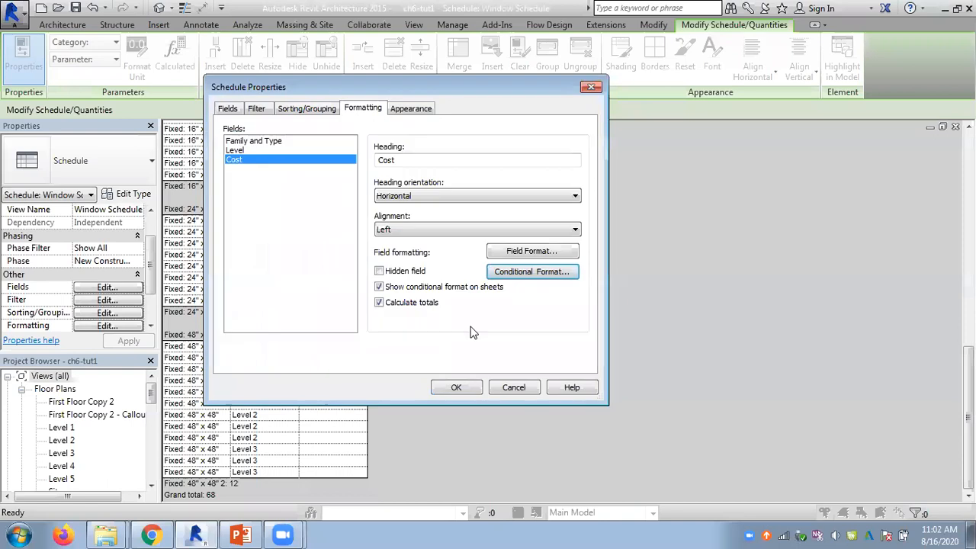
click(456, 388)
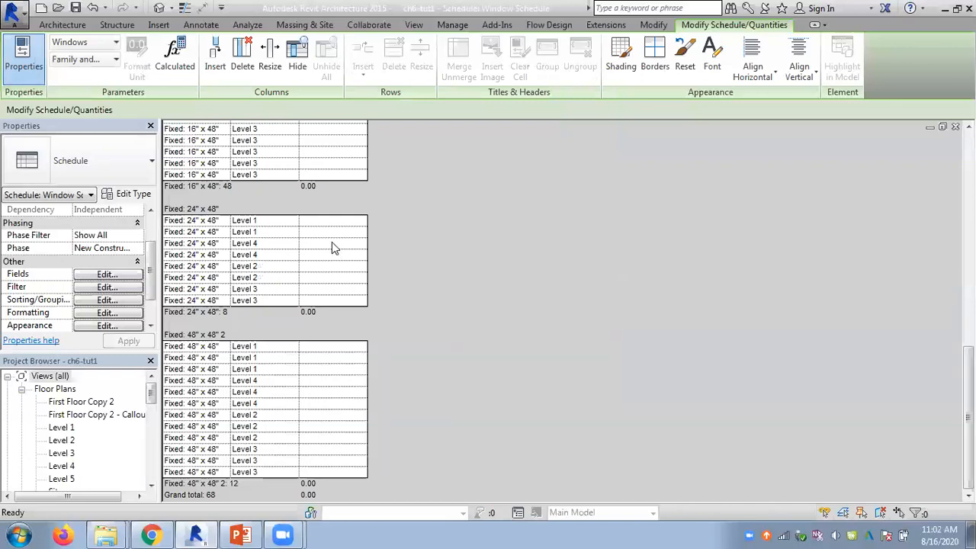
Step: Examine the options for adding a parameter and a calculated value to the window schedule's fields
scroll(332, 242, up, 15)
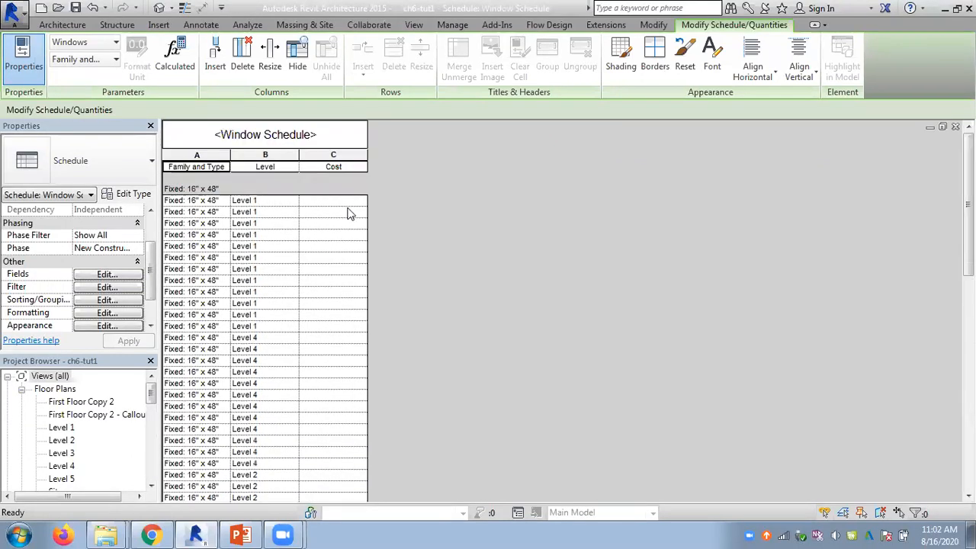
click(111, 276)
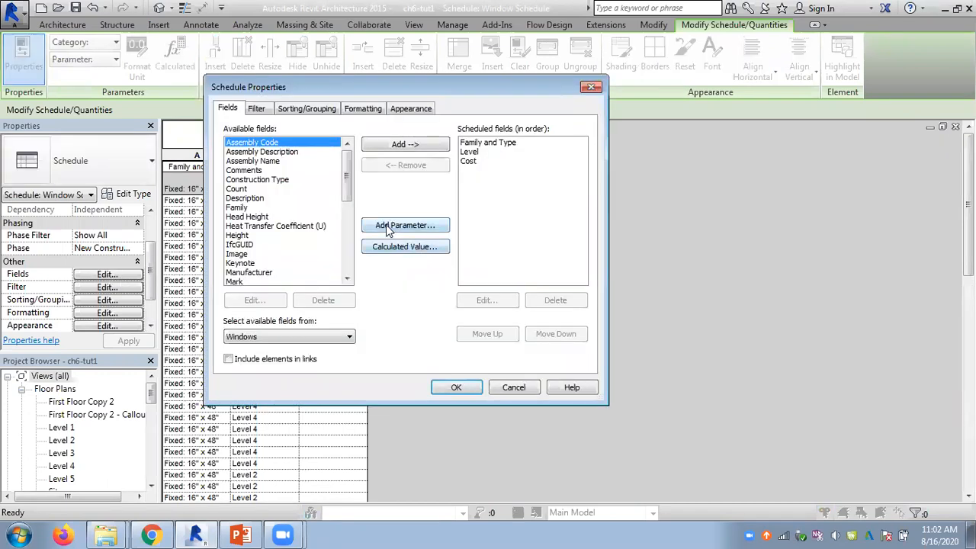
click(386, 224)
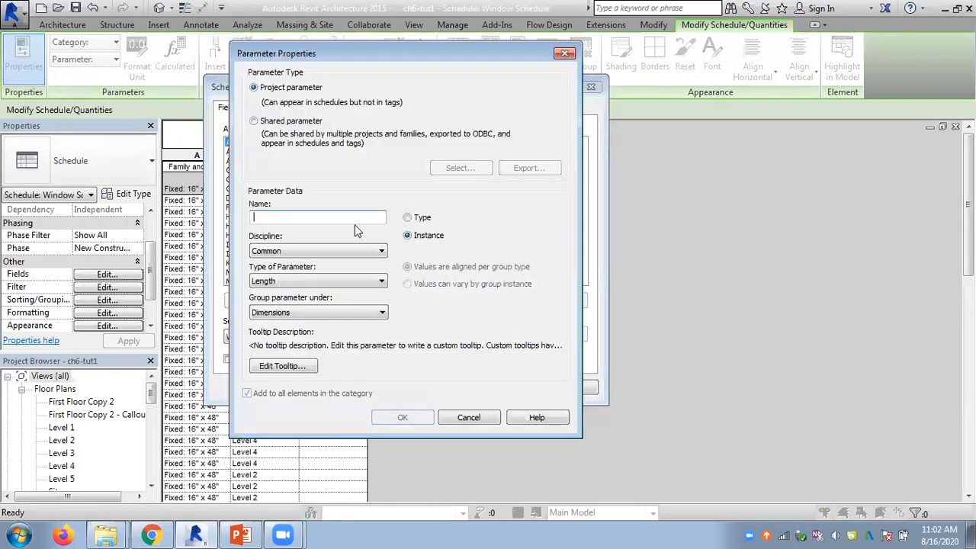
click(458, 418)
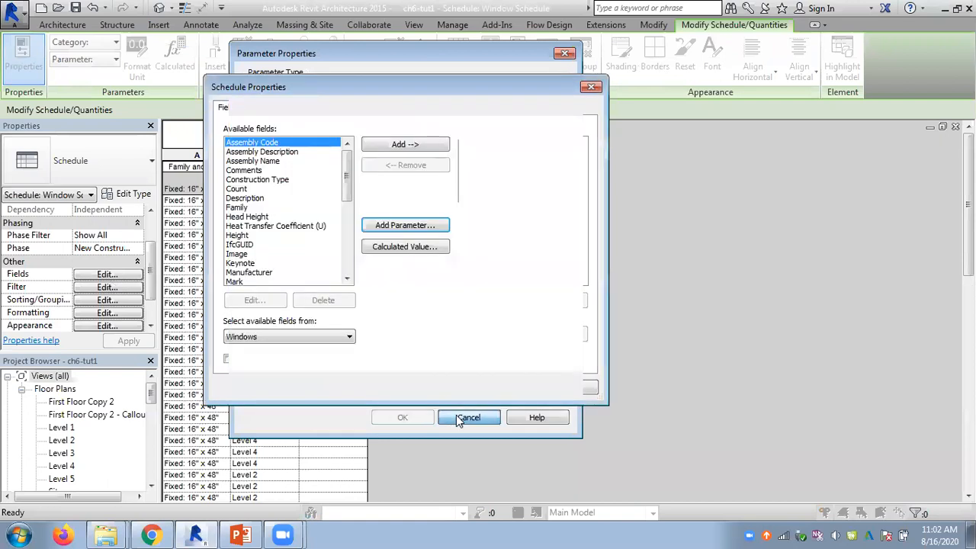
click(405, 247)
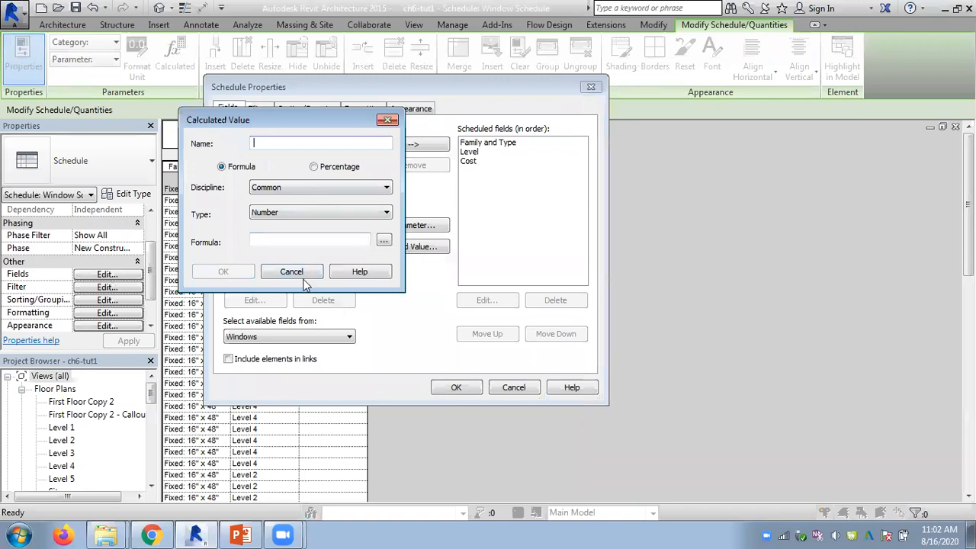
click(302, 273)
click(404, 226)
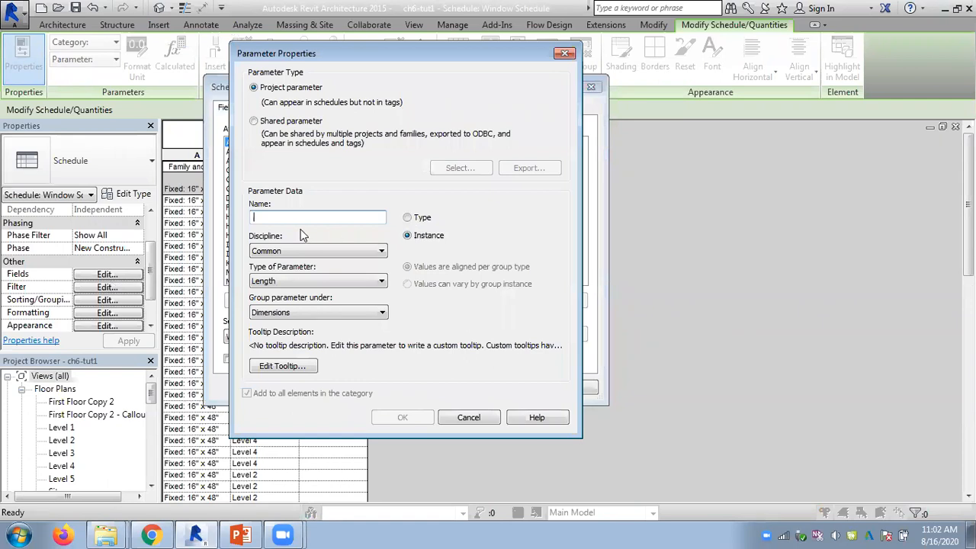
click(463, 420)
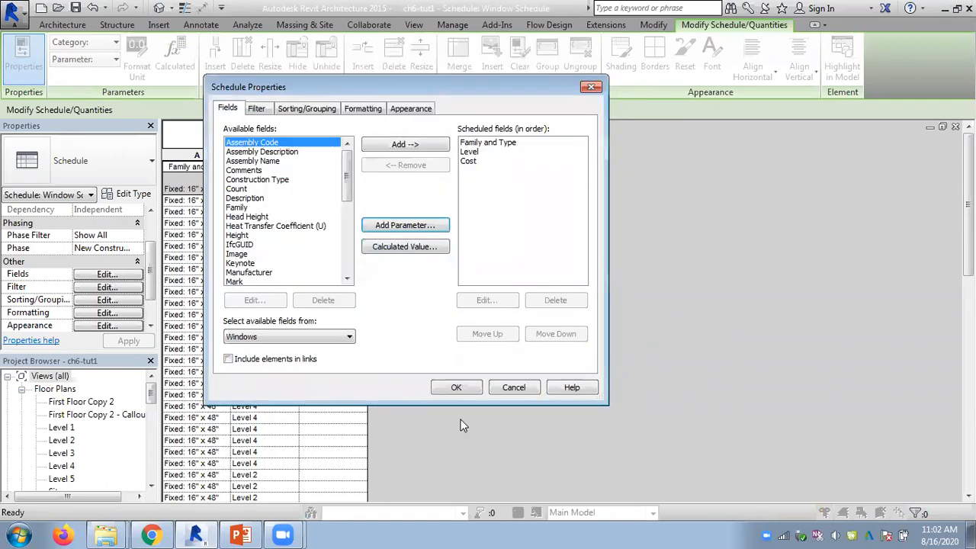
click(509, 387)
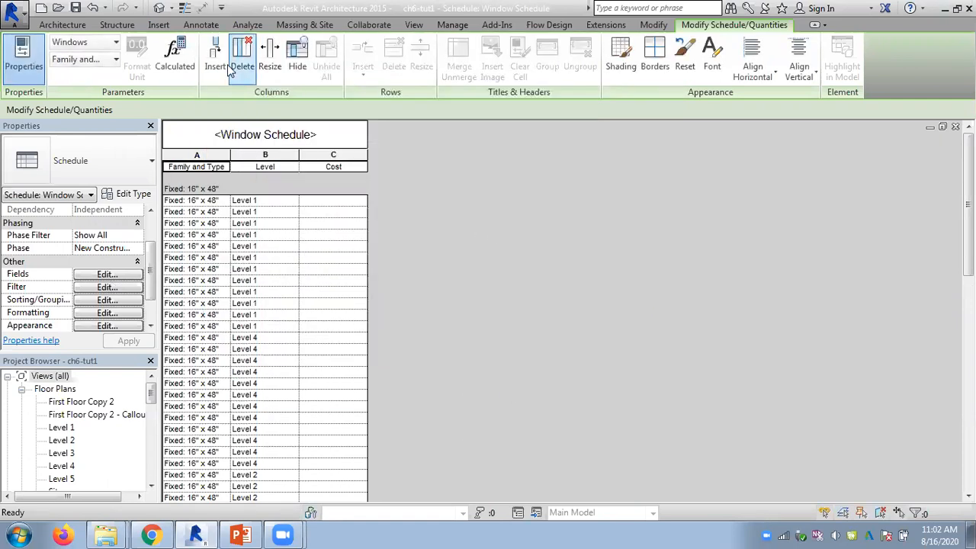
Step: Start a new material takeoff for the Windows category in the New Construction phase
click(67, 25)
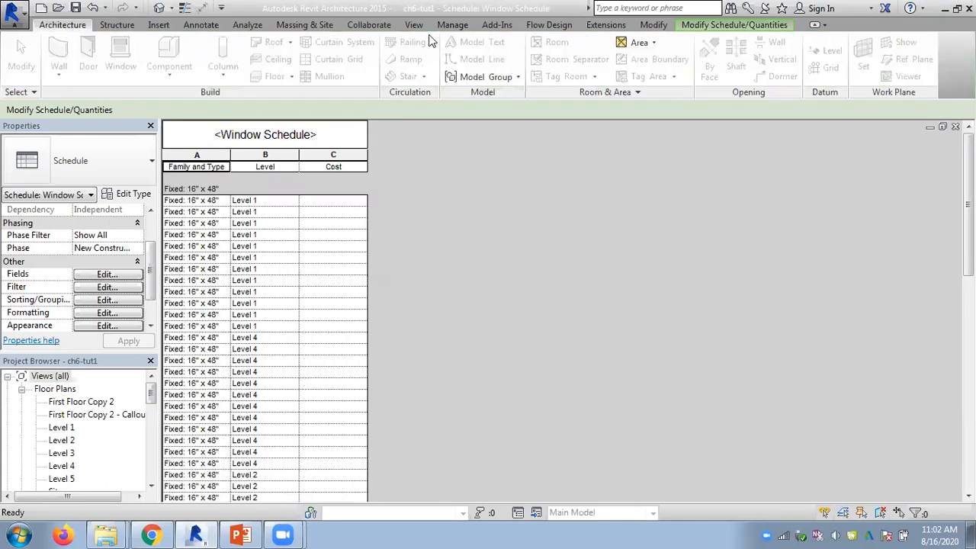
click(414, 25)
click(696, 43)
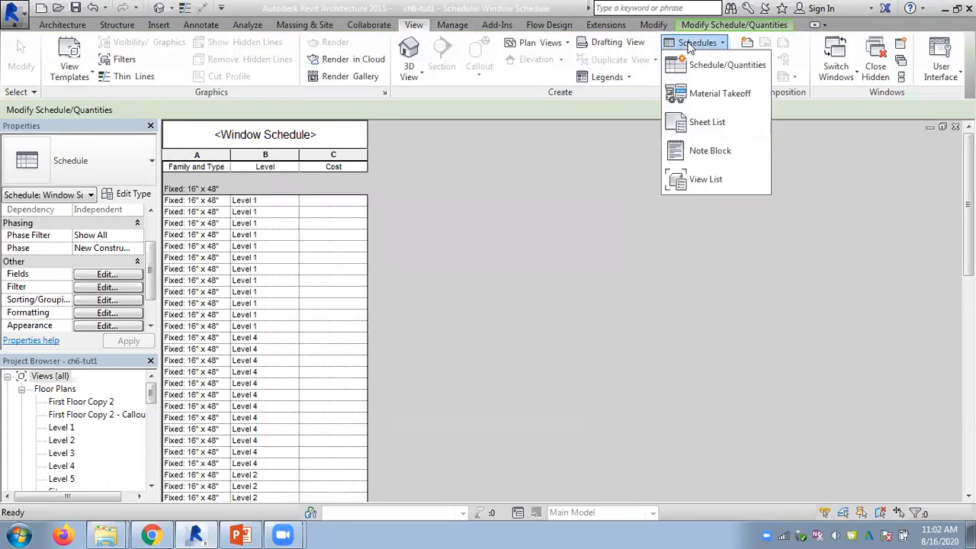
click(711, 94)
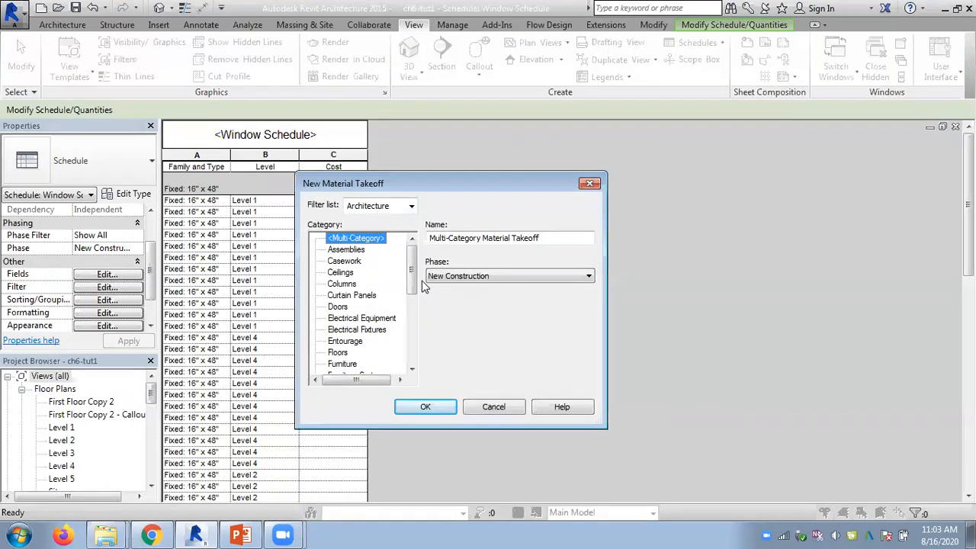
click(414, 314)
scroll(408, 356, down, 3)
click(350, 366)
click(425, 408)
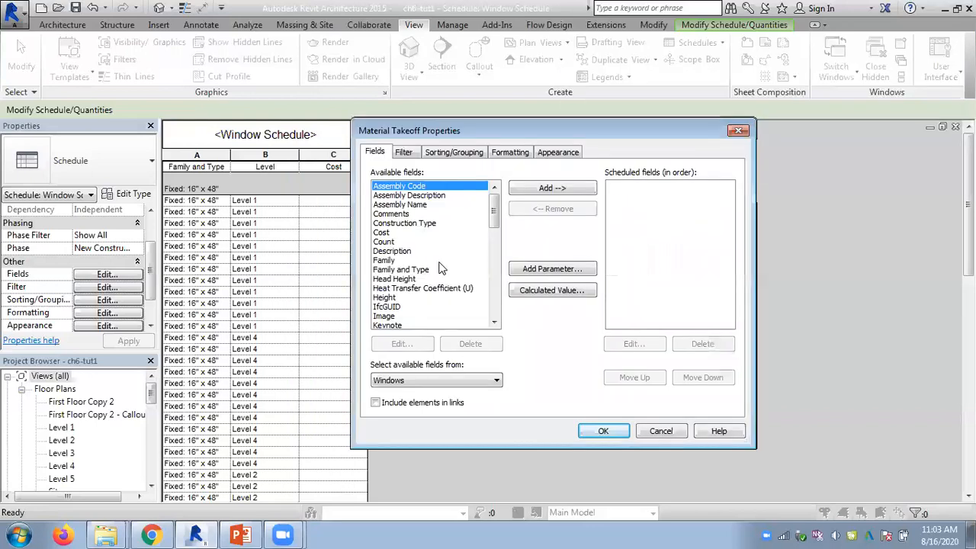
Step: Add the fields Family and Type, Level, Material: Name, and Material: Cost to the material takeoff
click(415, 280)
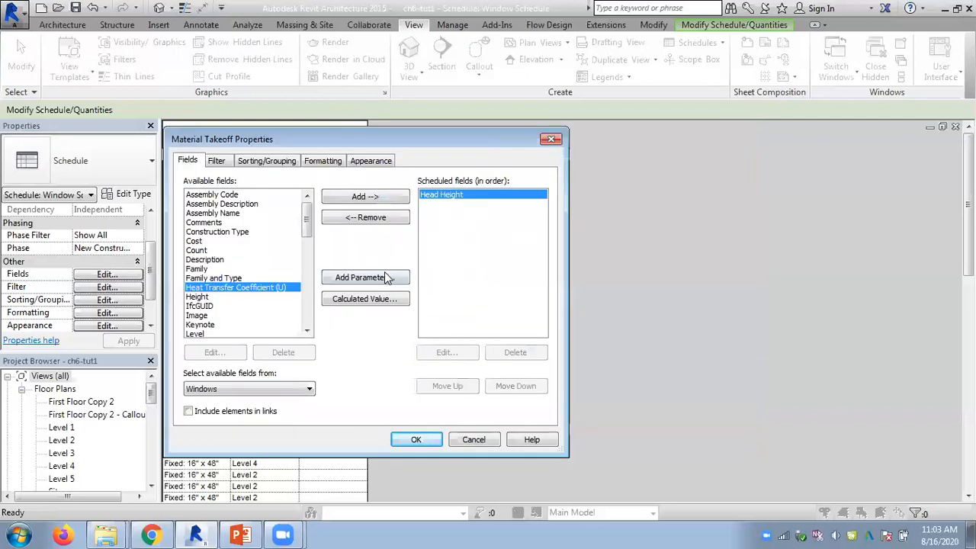
click(360, 220)
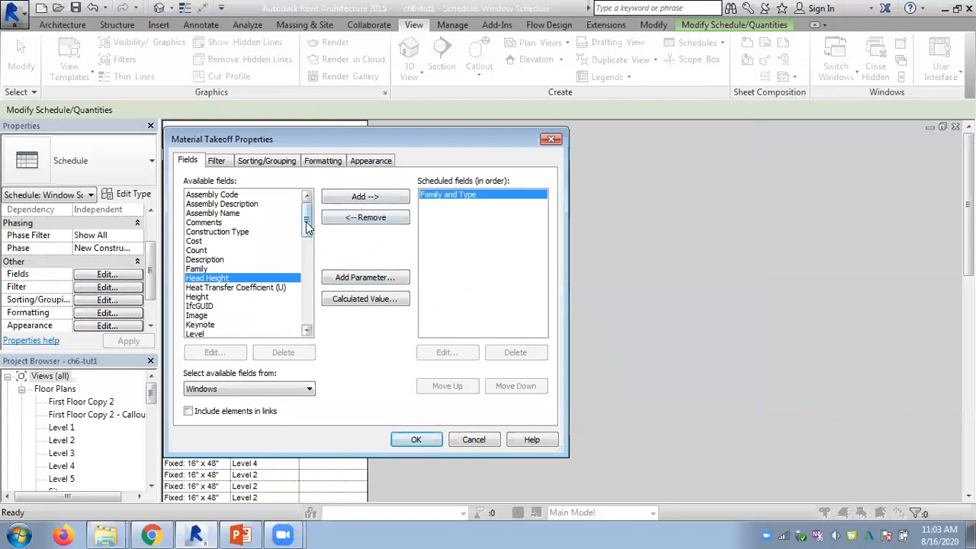
click(196, 331)
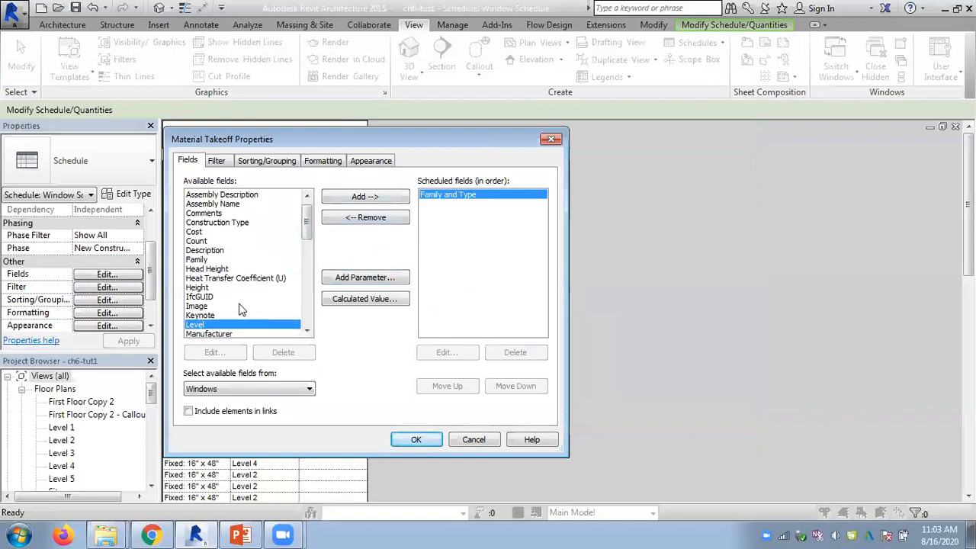
scroll(260, 267, down, 4)
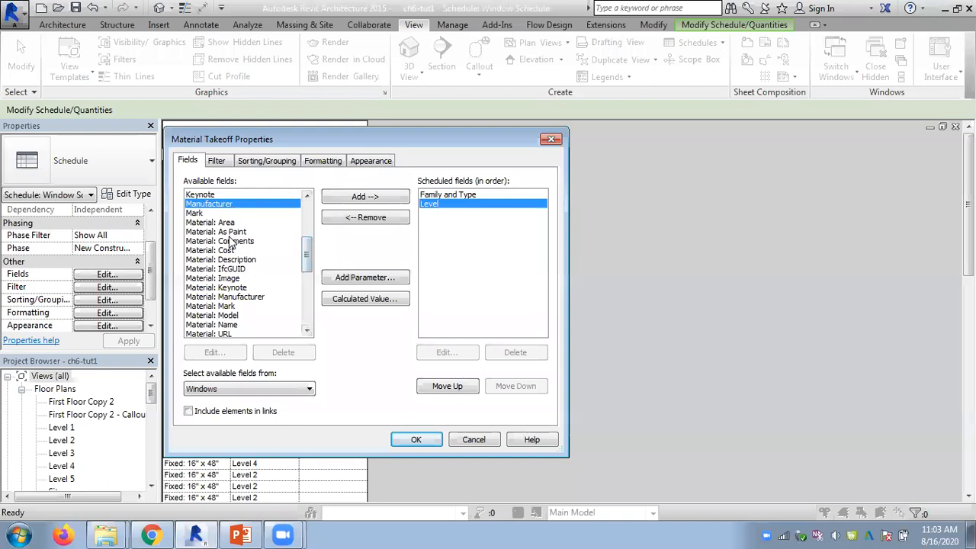
double_click(235, 325)
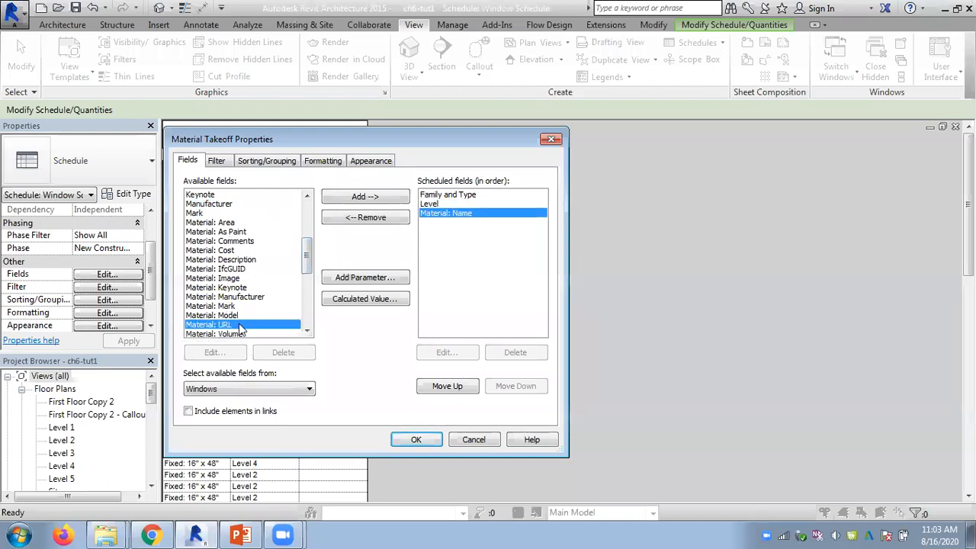
double_click(218, 253)
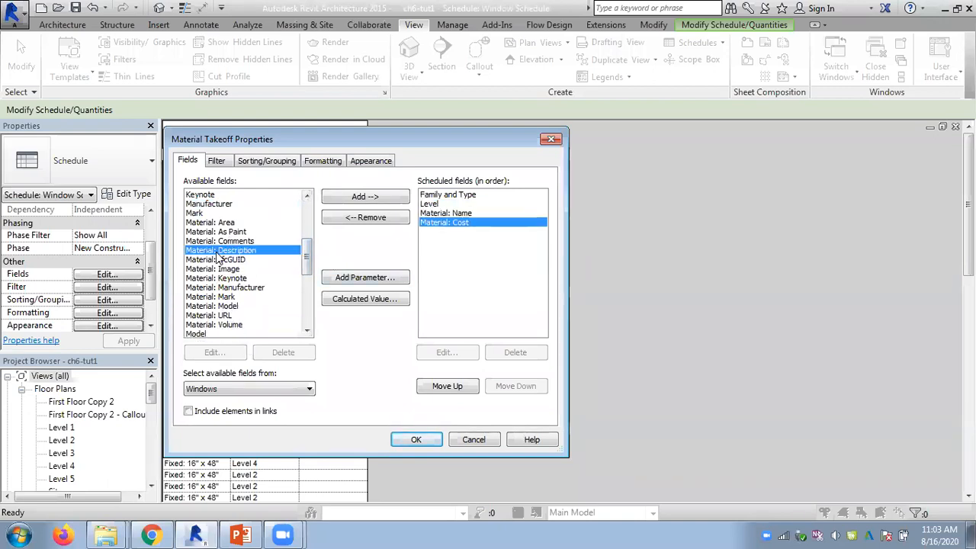
Step: Move the Level field ahead of Family and Type and generate the window material takeoff
click(439, 205)
click(450, 387)
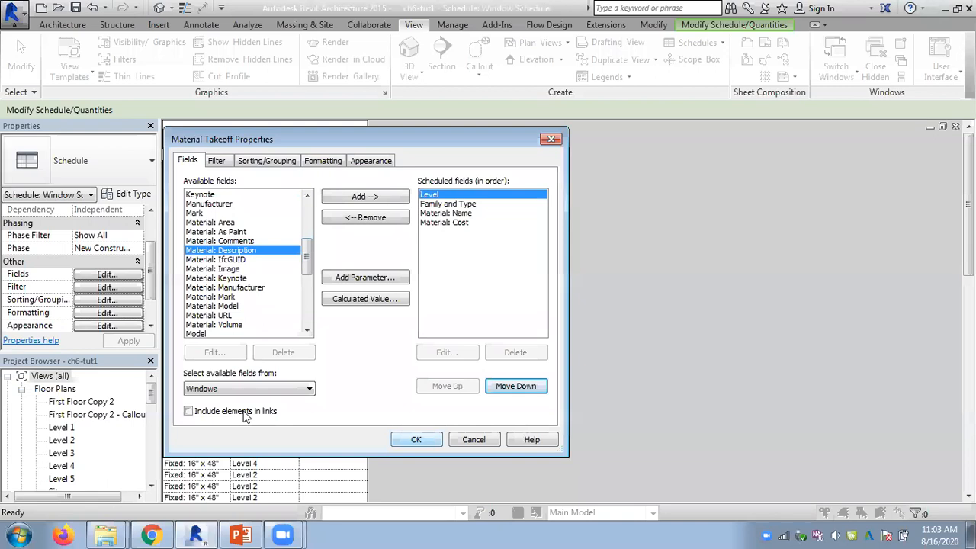
click(414, 443)
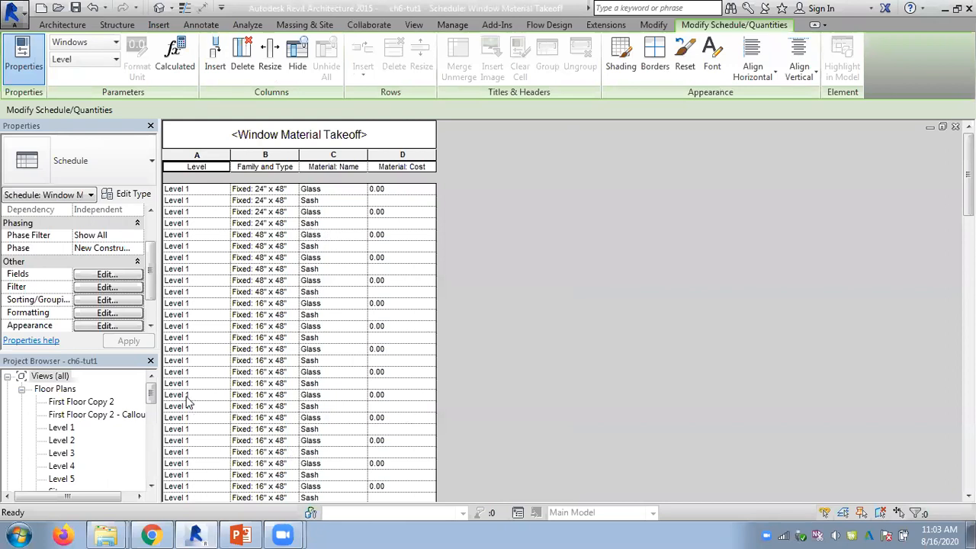
Step: Sort the takeoff by Material: Name, ascending, with header, title, count, and totals footer, and blank line, and enable grand totals
click(106, 299)
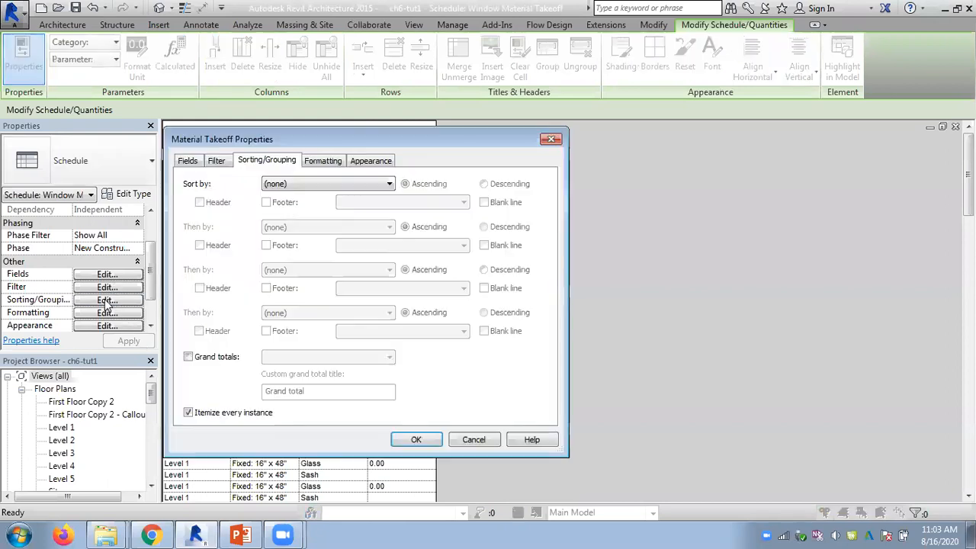
click(328, 162)
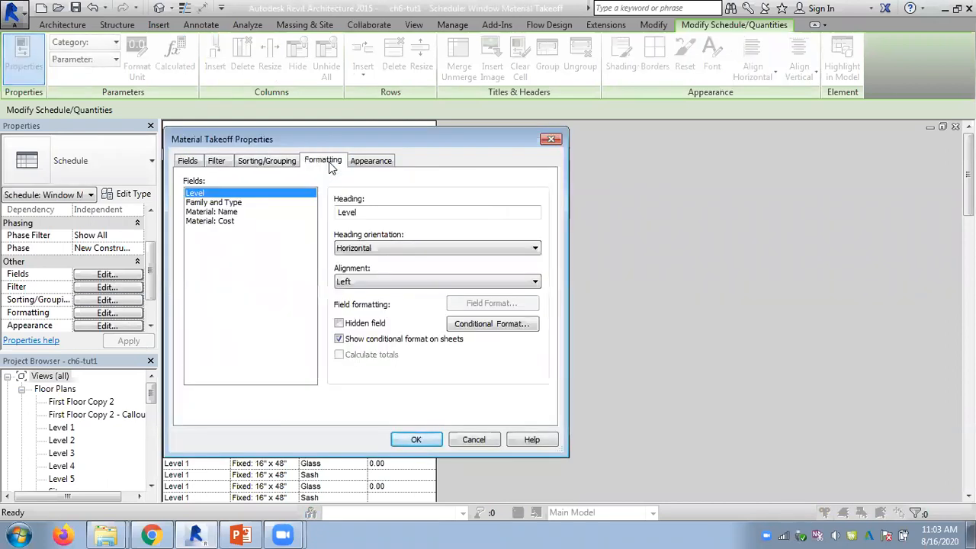
click(249, 162)
click(298, 189)
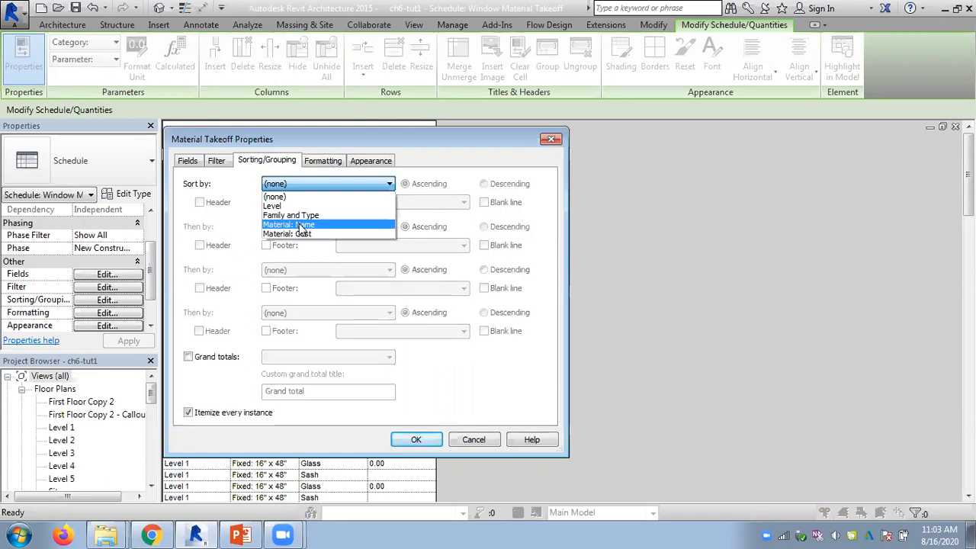
click(301, 225)
click(200, 202)
click(266, 202)
click(484, 202)
click(189, 357)
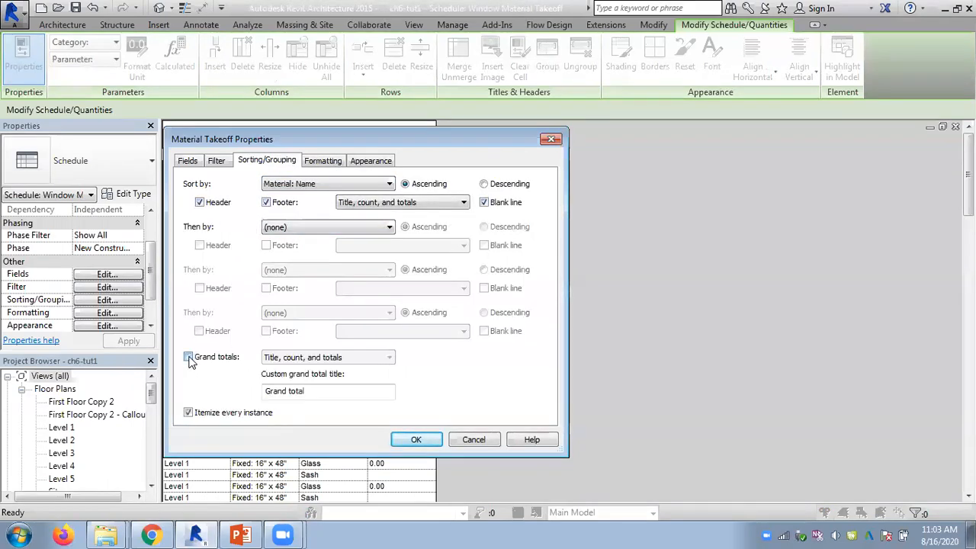
click(417, 440)
Step: Review the takeoff's Glass and Sash groups, their footers, and the grand total
scroll(519, 354, down, 3)
scroll(511, 348, down, 10)
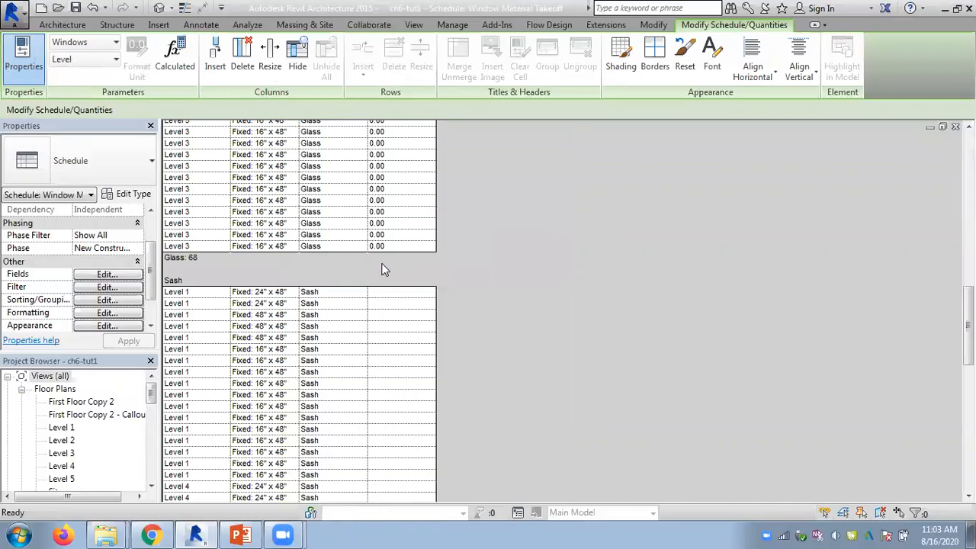
scroll(337, 240, down, 7)
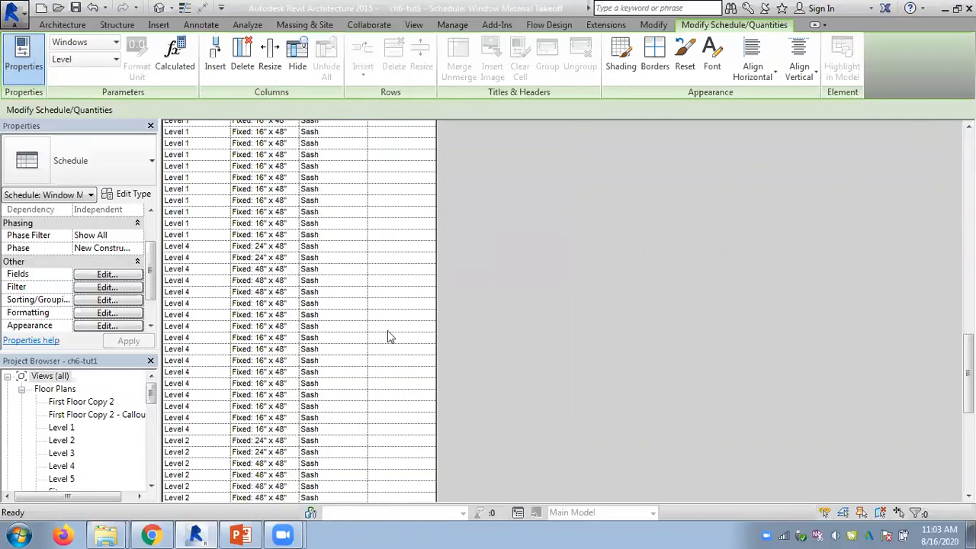
scroll(388, 335, down, 5)
scroll(336, 343, down, 4)
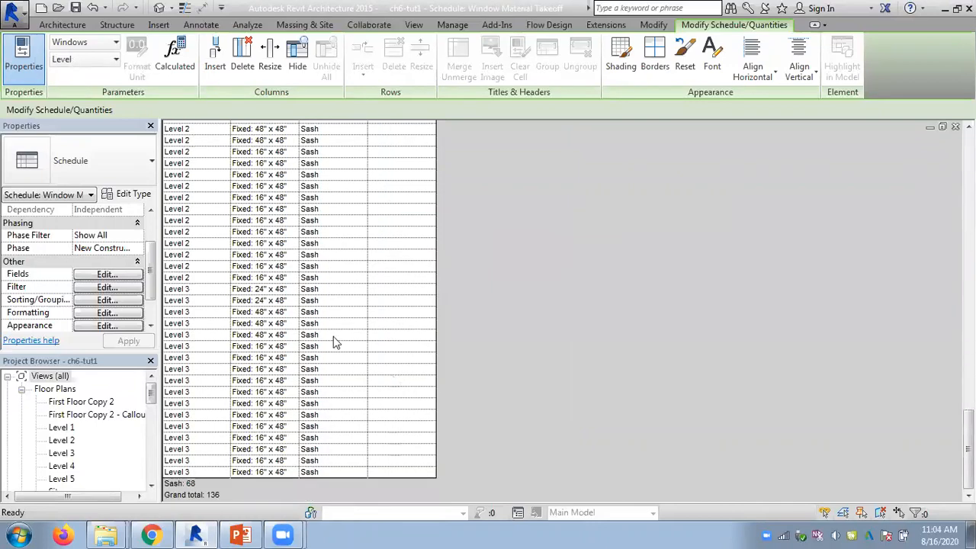
scroll(333, 343, up, 20)
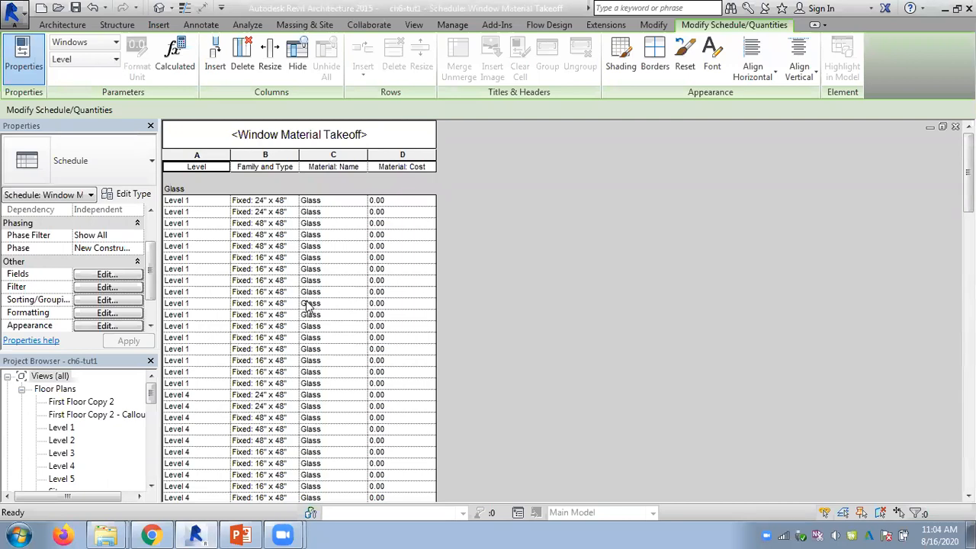
Step: Export the window material takeoff as a schedule report to the Desktop as Window Material Takeoff.txt in delimited text format
click(17, 19)
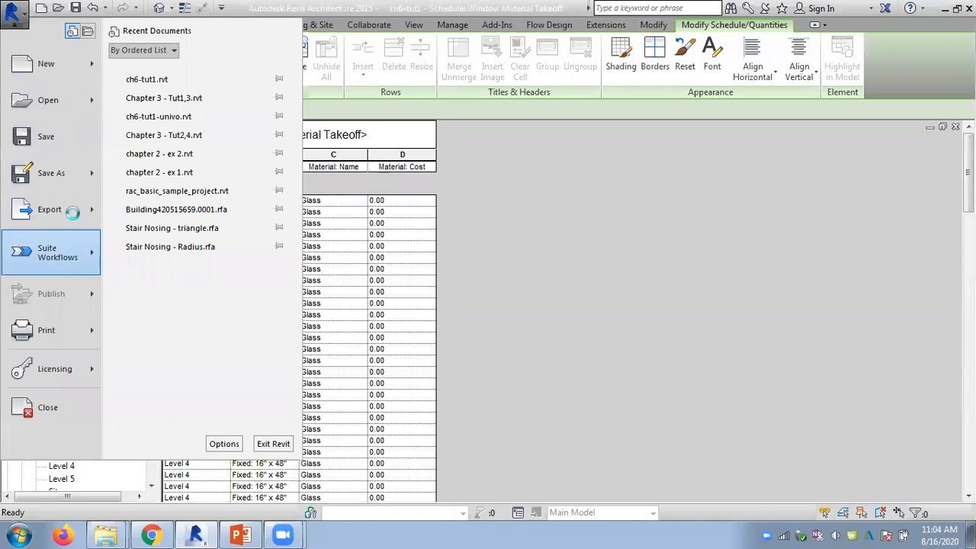
mouse_move(73, 214)
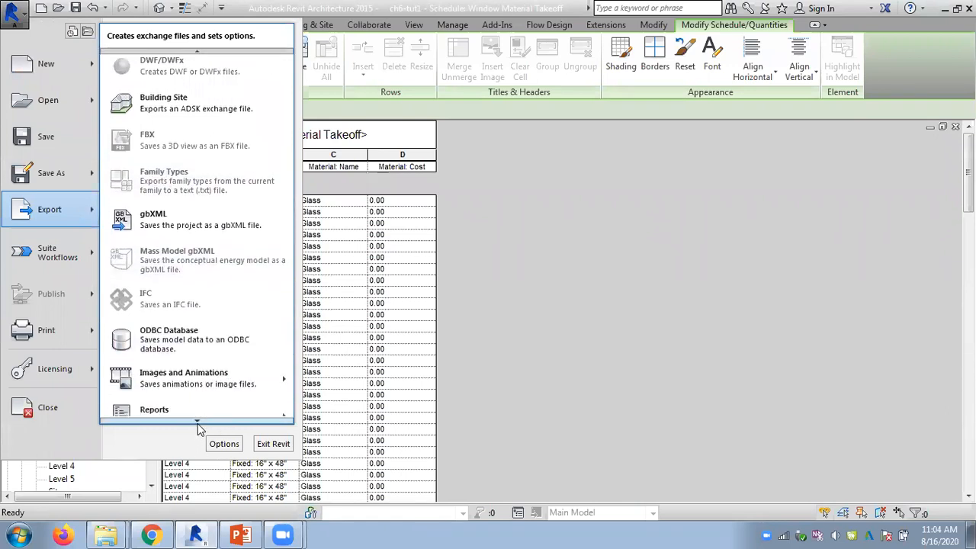
mouse_move(229, 366)
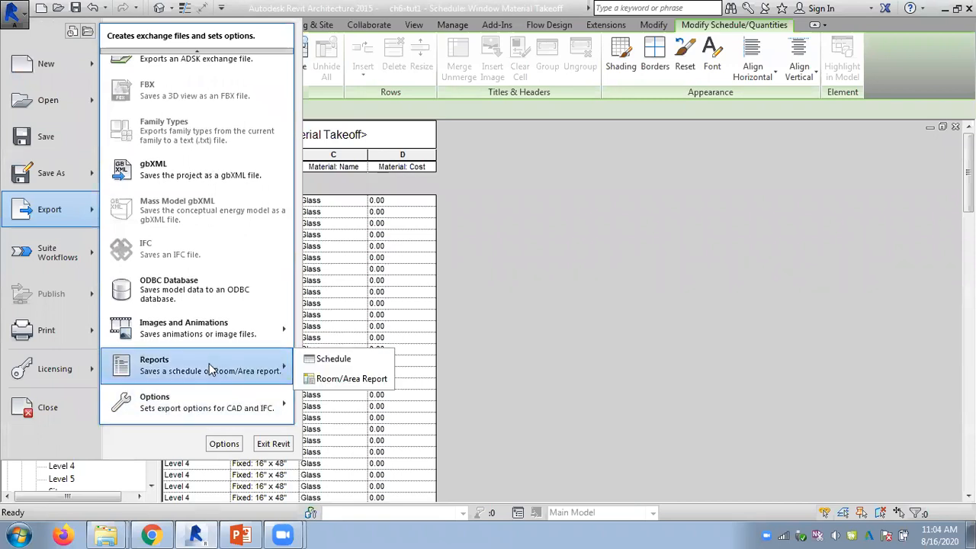
click(334, 366)
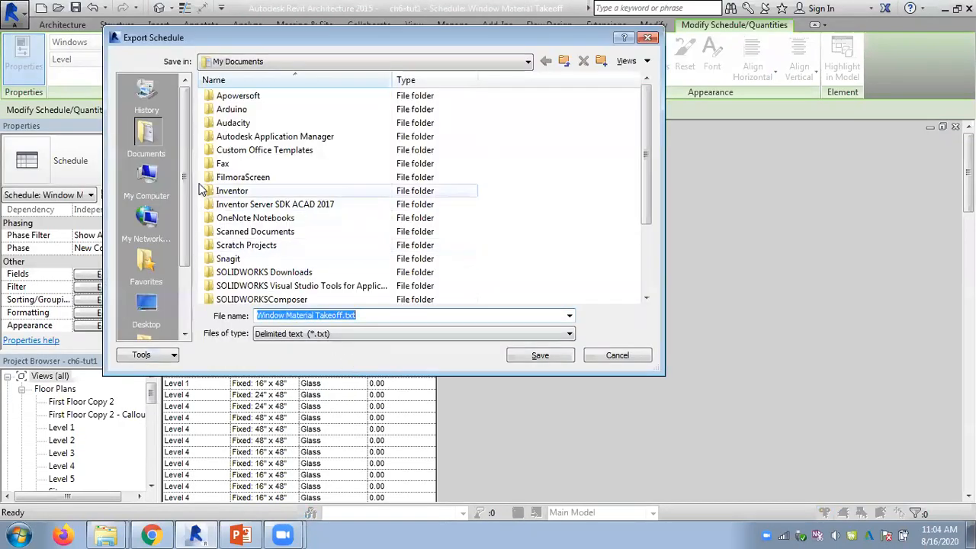
click(146, 304)
click(338, 316)
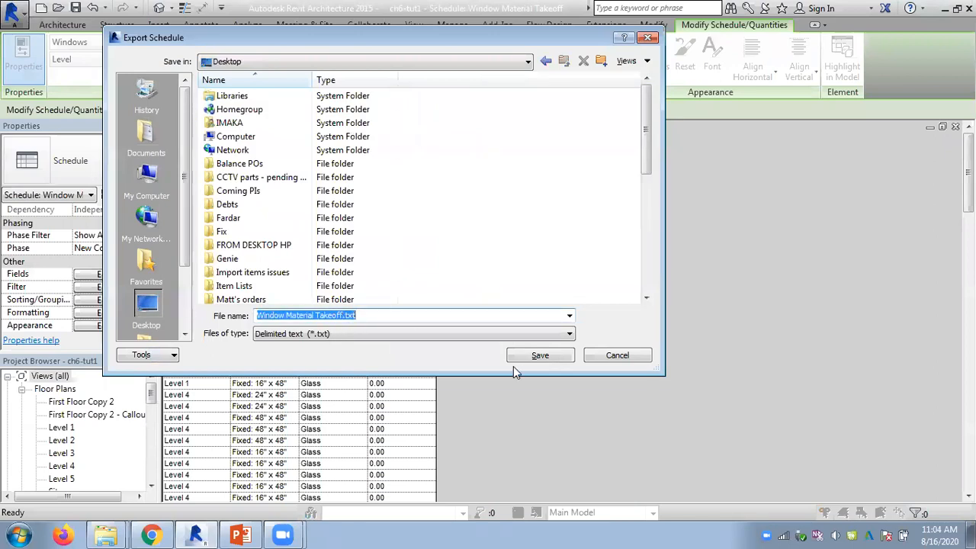
click(538, 355)
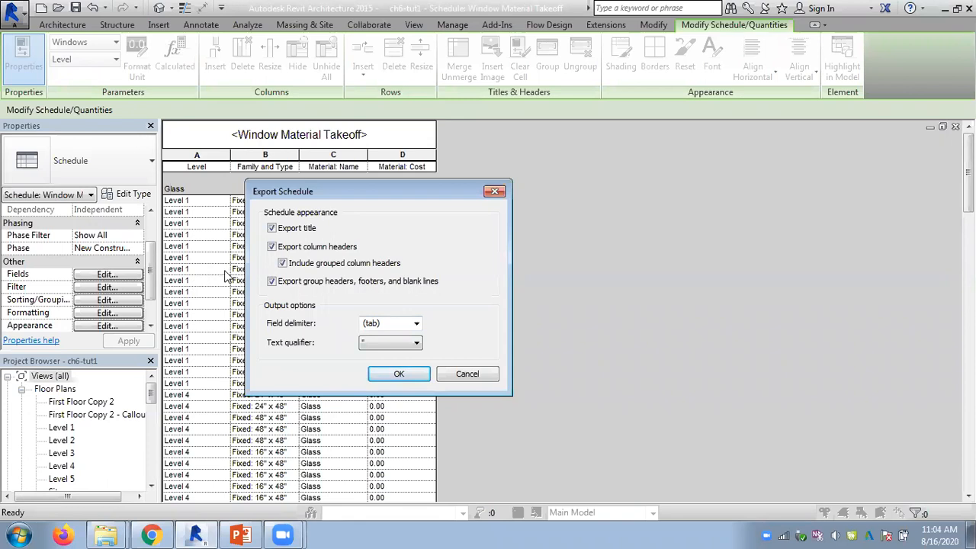
Step: Complete the schedule export with title, column headers, group headers, footers, and blank lines, using (tab) as field delimiter
drag(320, 190, 477, 191)
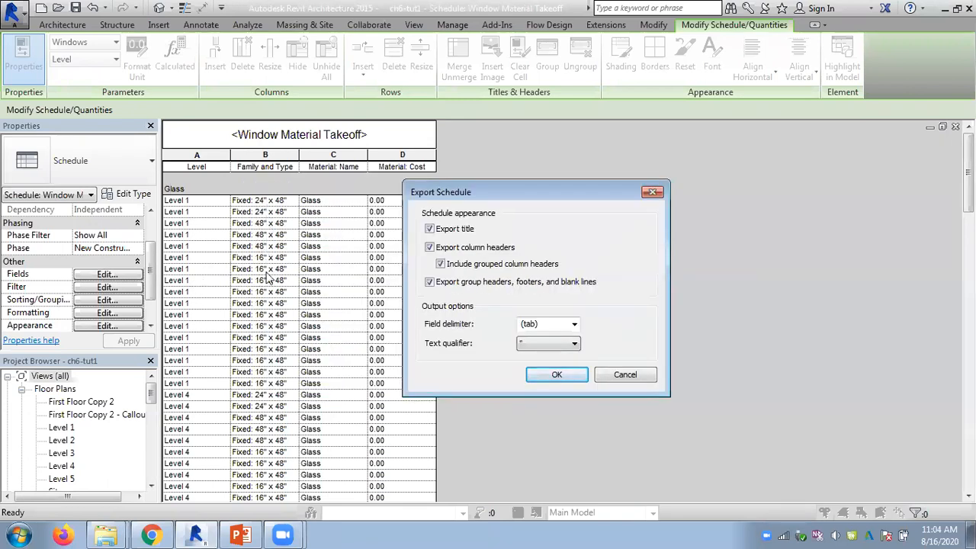
click(575, 325)
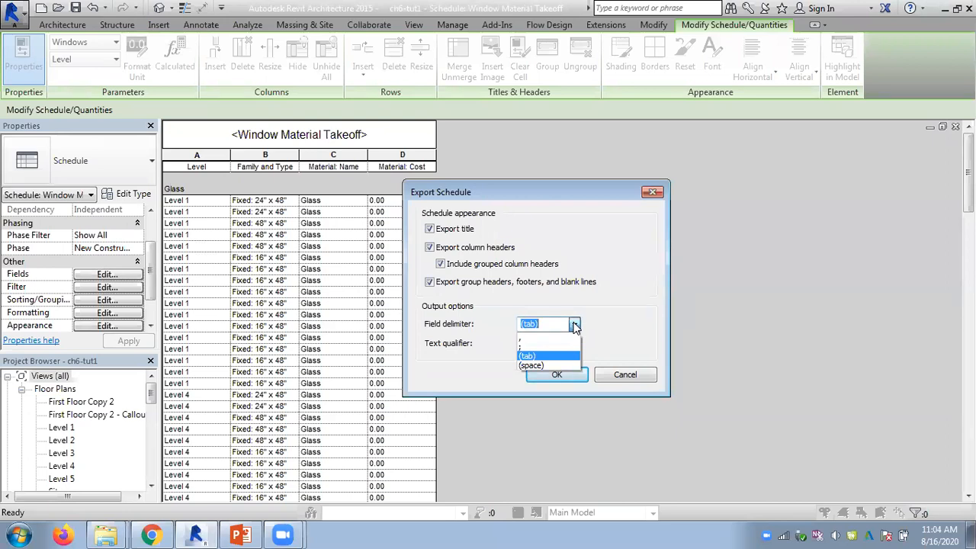
click(574, 324)
click(576, 377)
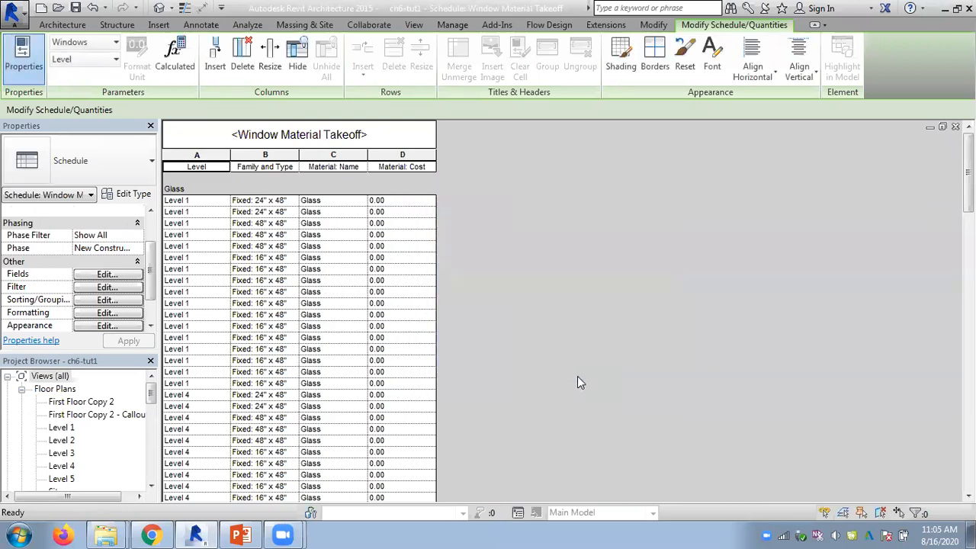
Step: Open the exported Window Material Takeoff text file from the desktop, examine its delimited rows, and close it
click(971, 534)
double_click(280, 411)
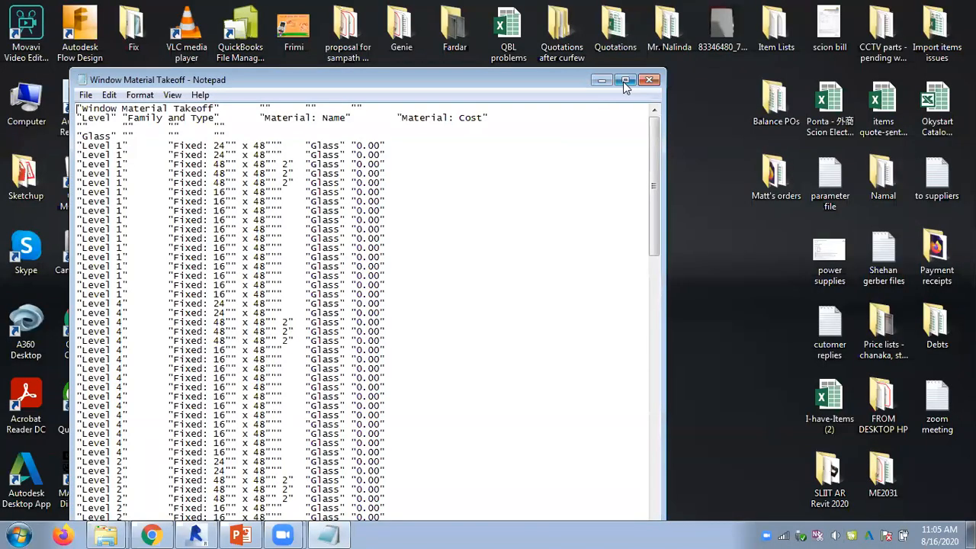
click(624, 80)
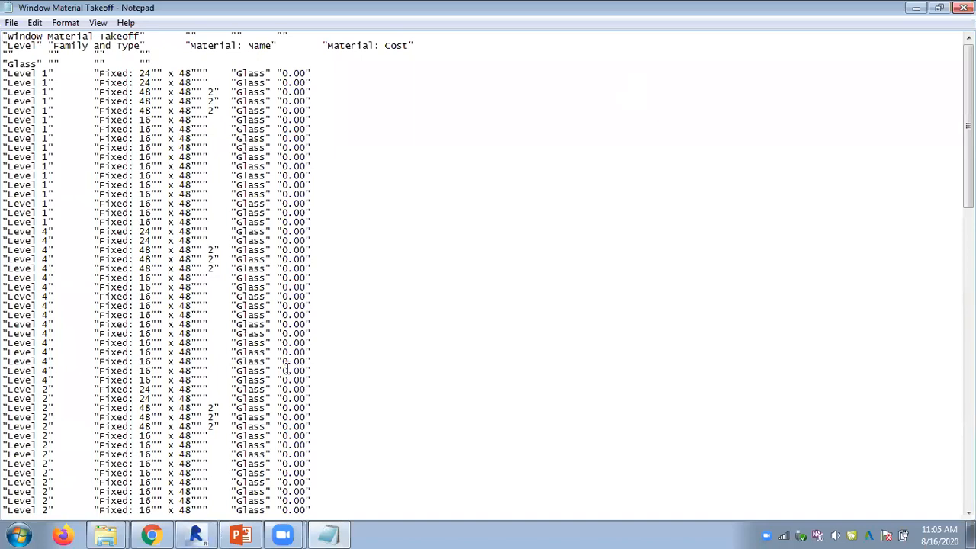
drag(58, 73, 85, 76)
drag(209, 73, 227, 73)
click(378, 125)
click(964, 8)
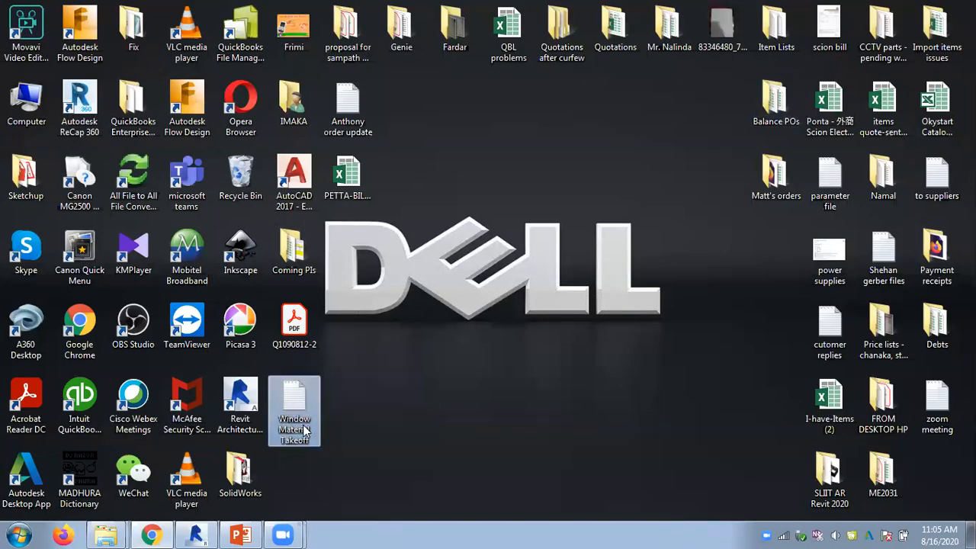
Step: Start Excel 2013, dismiss the activation wizard, and create a blank workbook
click(18, 535)
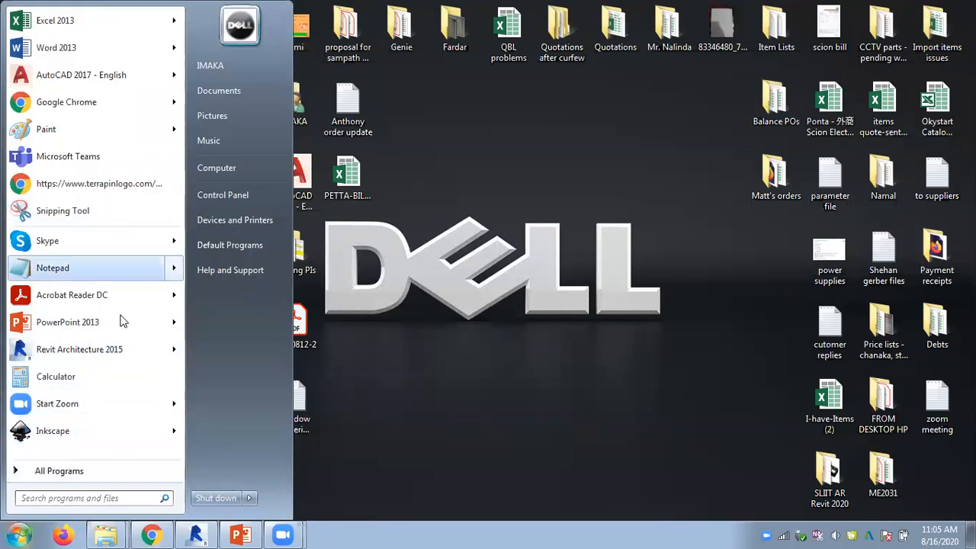
click(66, 19)
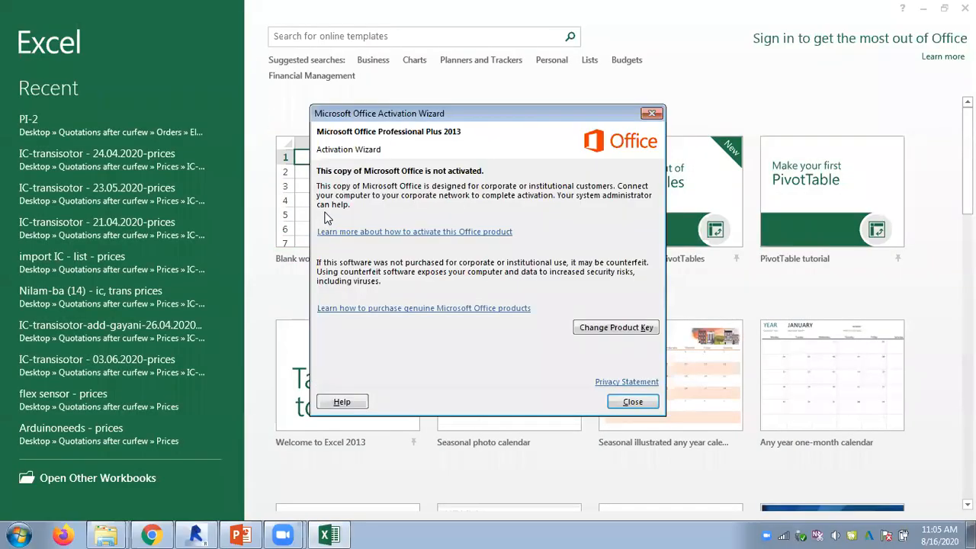
click(649, 403)
click(337, 229)
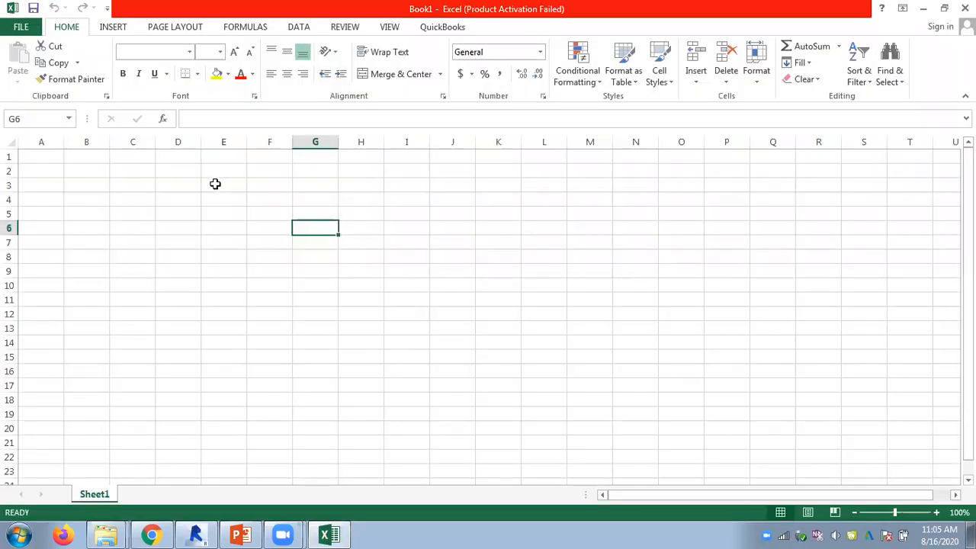
Step: Open the Window Material Takeoff text file from the Desktop folder in Excel, with All Files shown
click(22, 27)
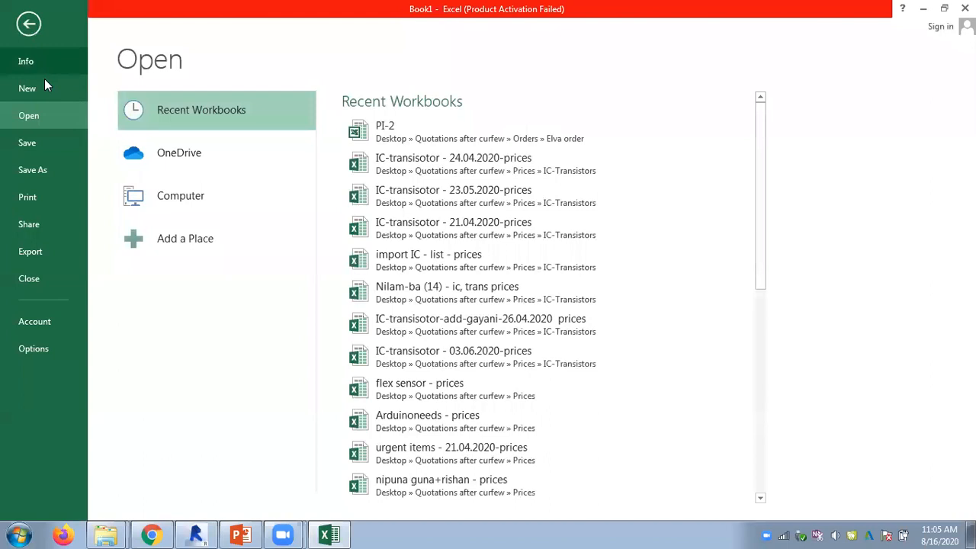
click(187, 197)
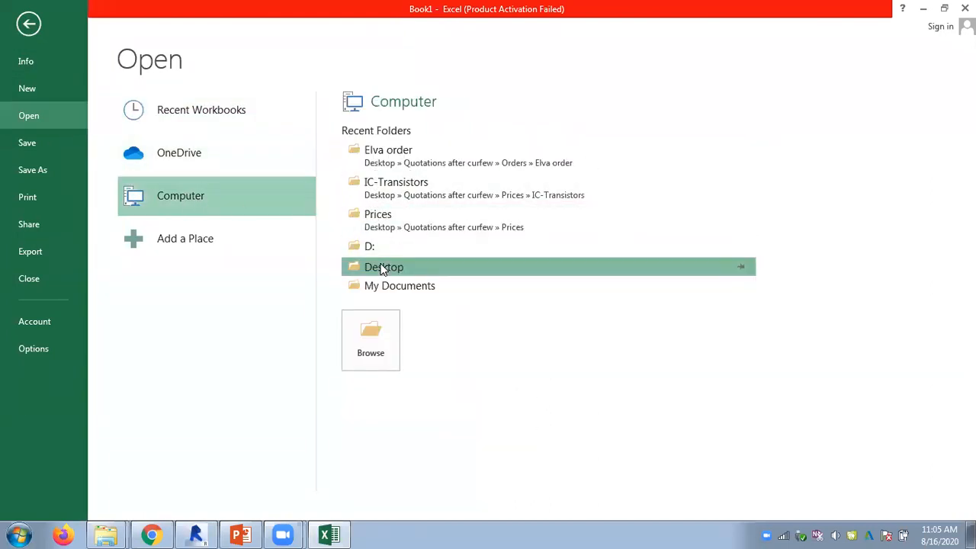
click(383, 270)
drag(476, 116, 477, 228)
click(390, 297)
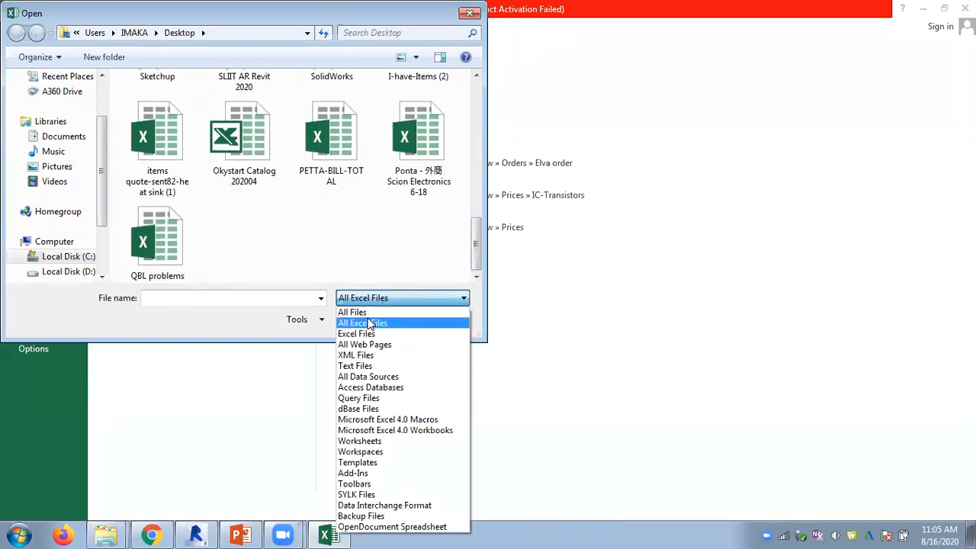
click(360, 312)
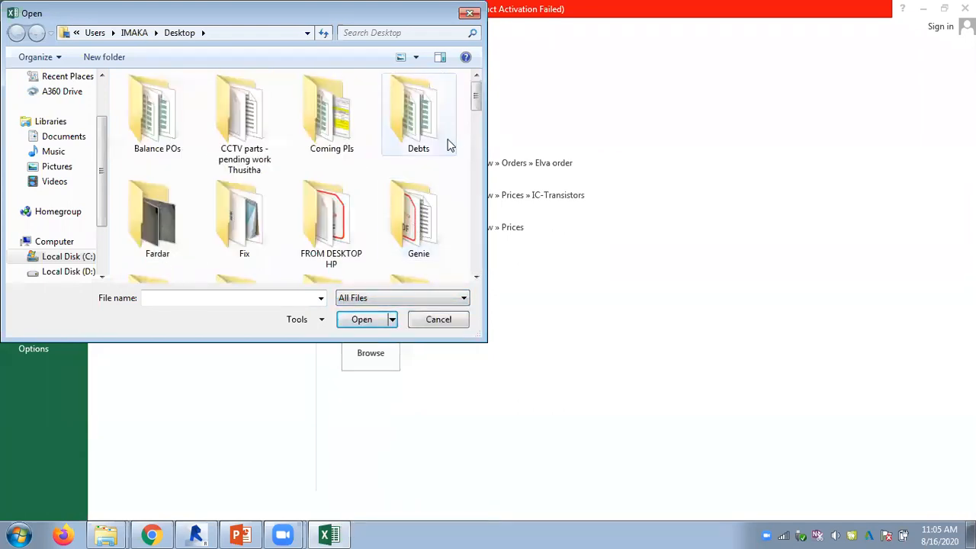
drag(476, 100, 474, 230)
scroll(474, 226, down, 7)
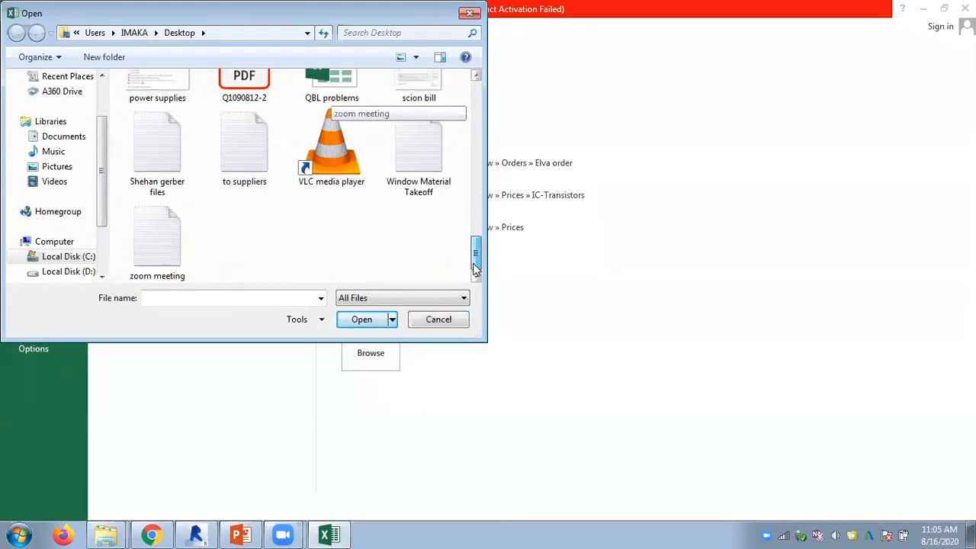
click(467, 215)
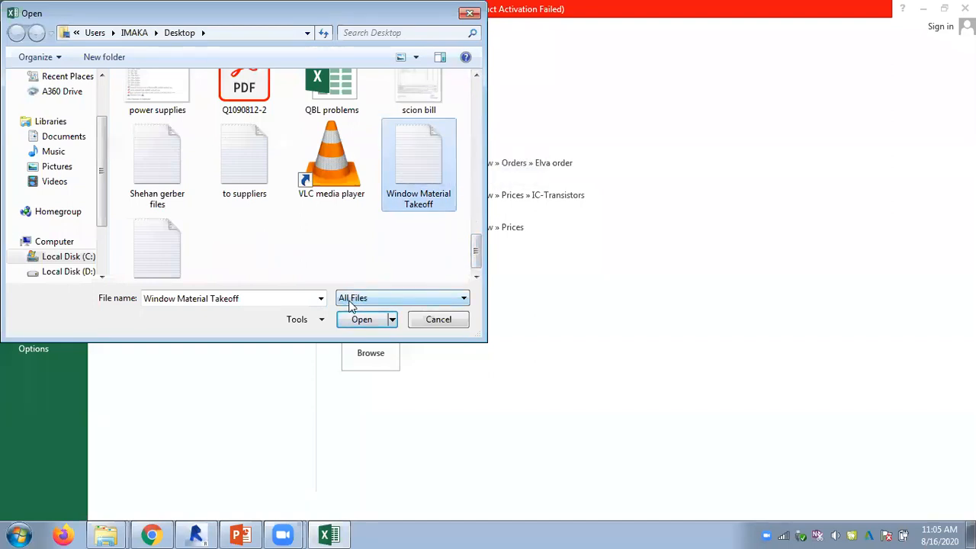
click(364, 320)
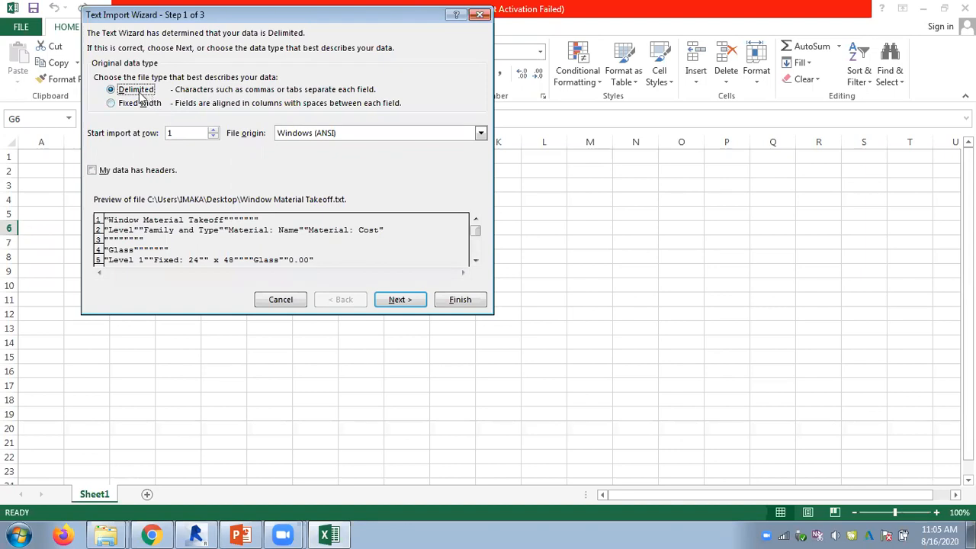
Step: Import the text as delimited data with Tab as the delimiter and General as the column data format
click(398, 300)
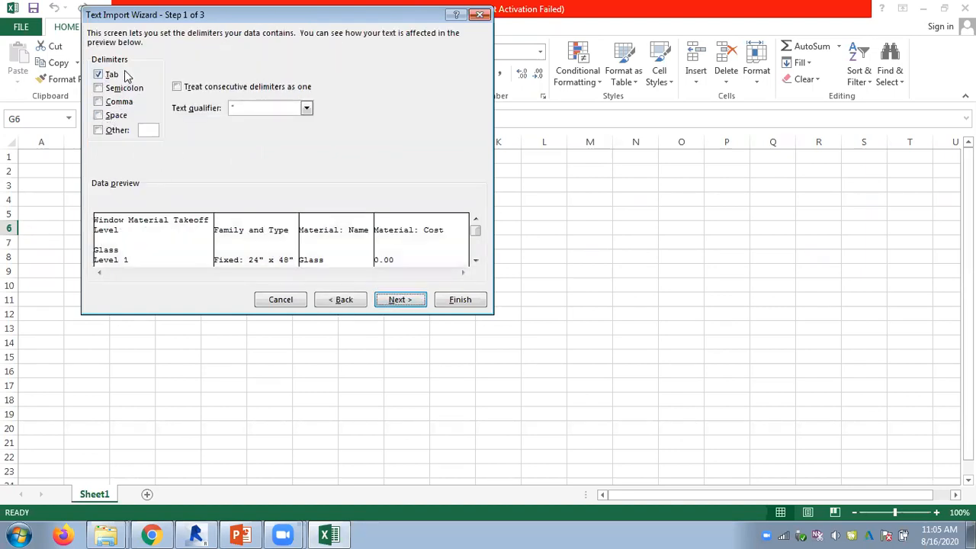
click(398, 300)
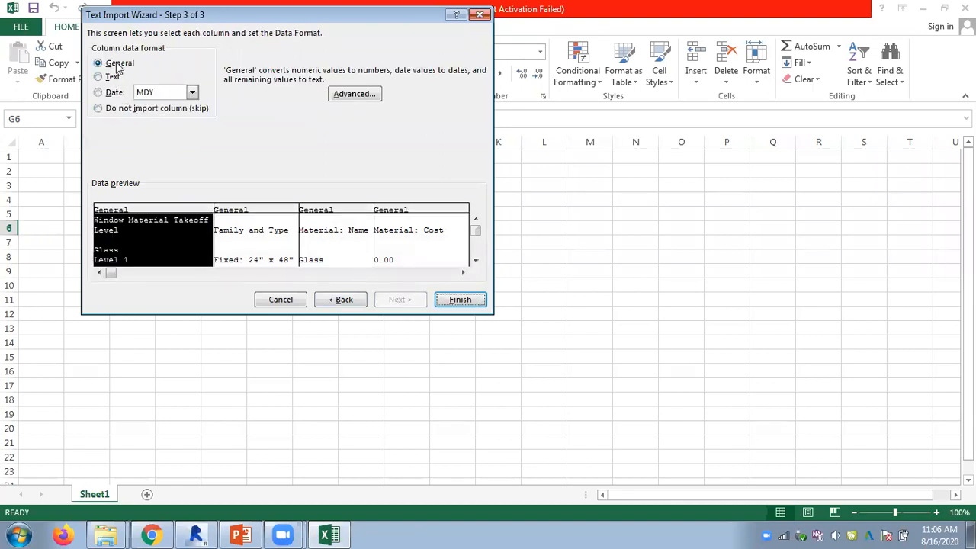
click(461, 302)
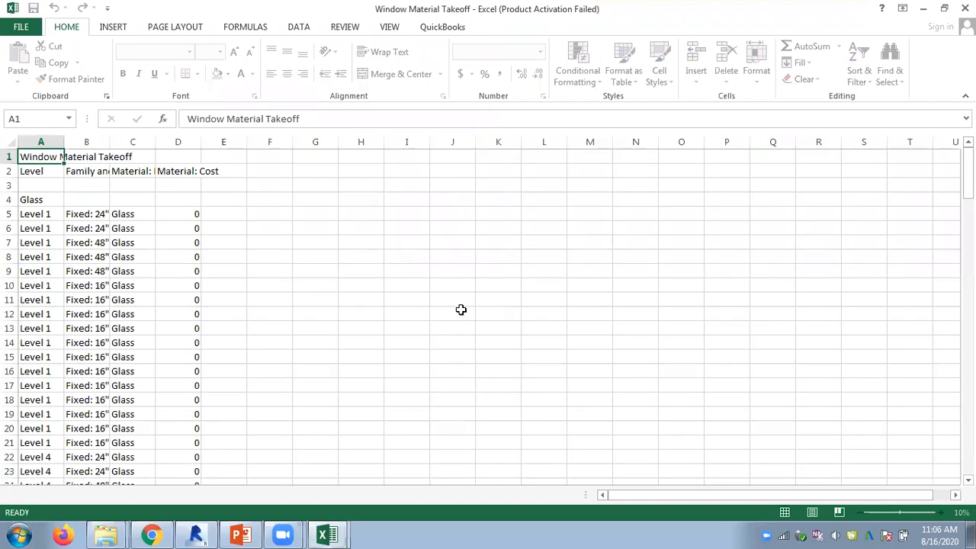
Step: Widen columns A, B, and C to fit their contents
double_click(66, 141)
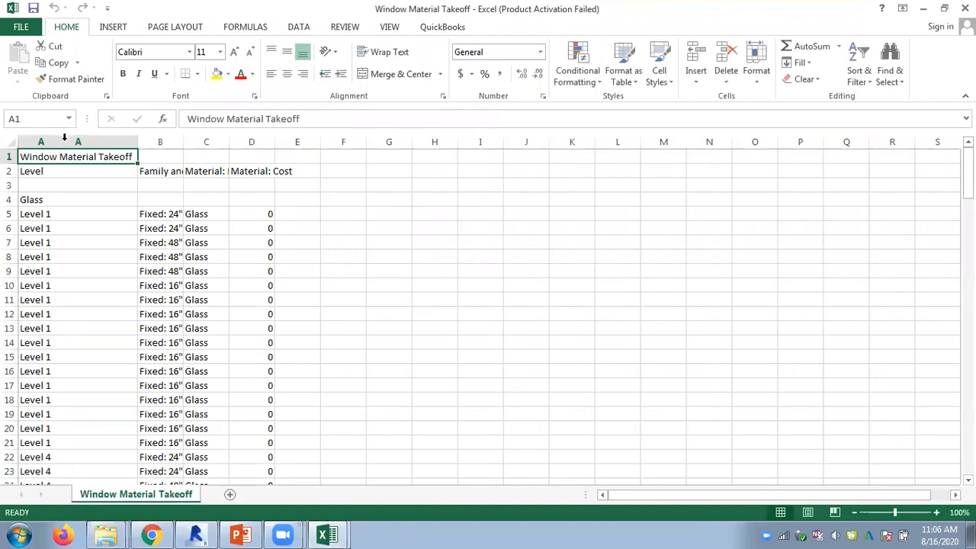
drag(184, 142, 234, 151)
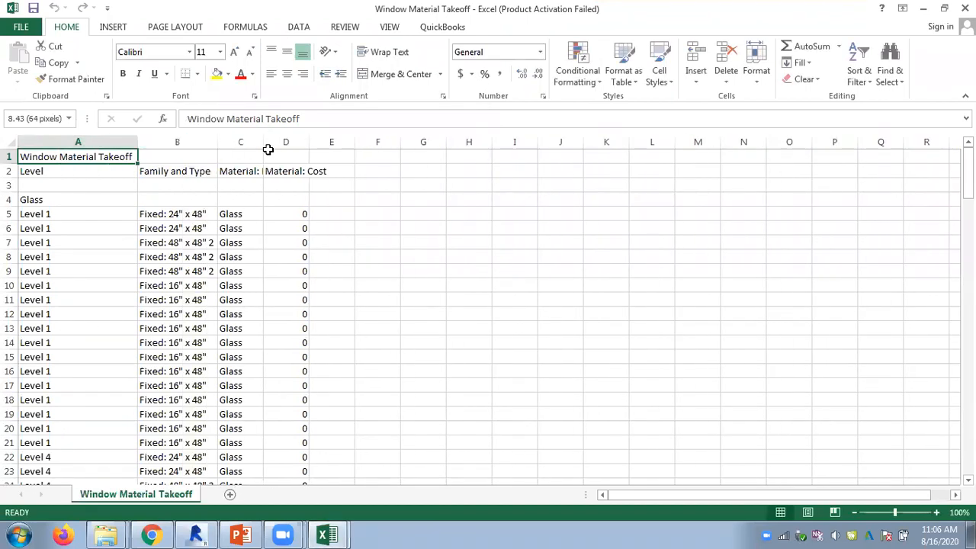
double_click(263, 145)
Step: Examine the imported Glass and Sash rows down the sheet and return to cell A1
click(436, 231)
scroll(439, 240, down, 20)
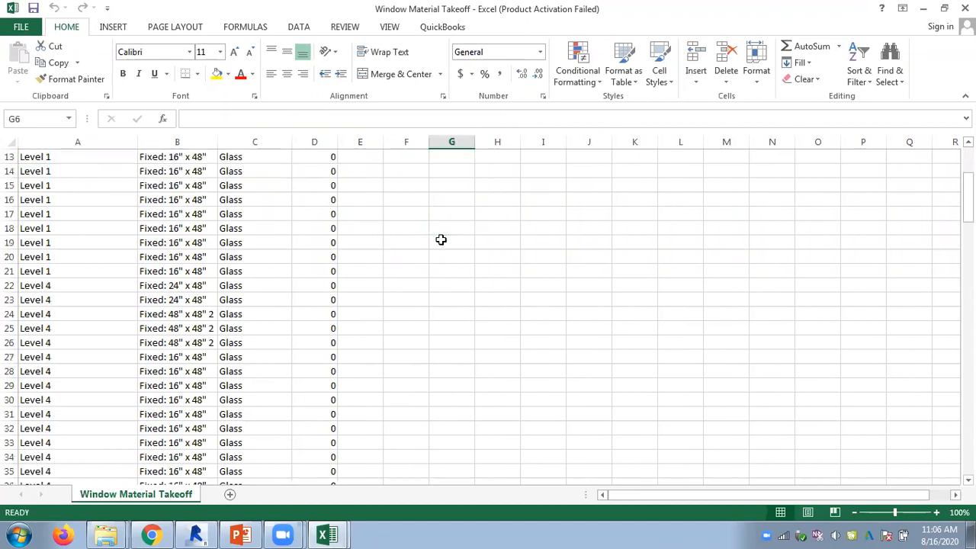
scroll(441, 241, down, 20)
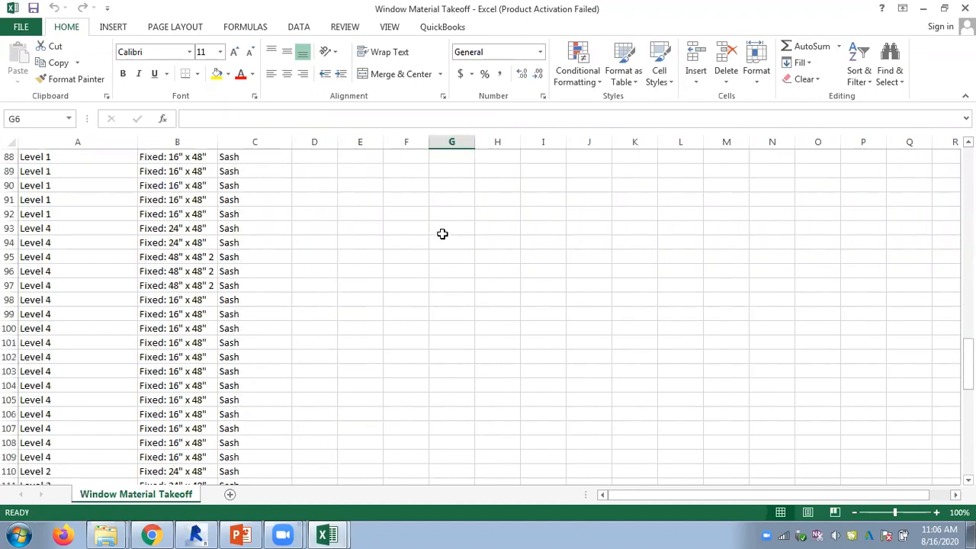
scroll(290, 283, up, 20)
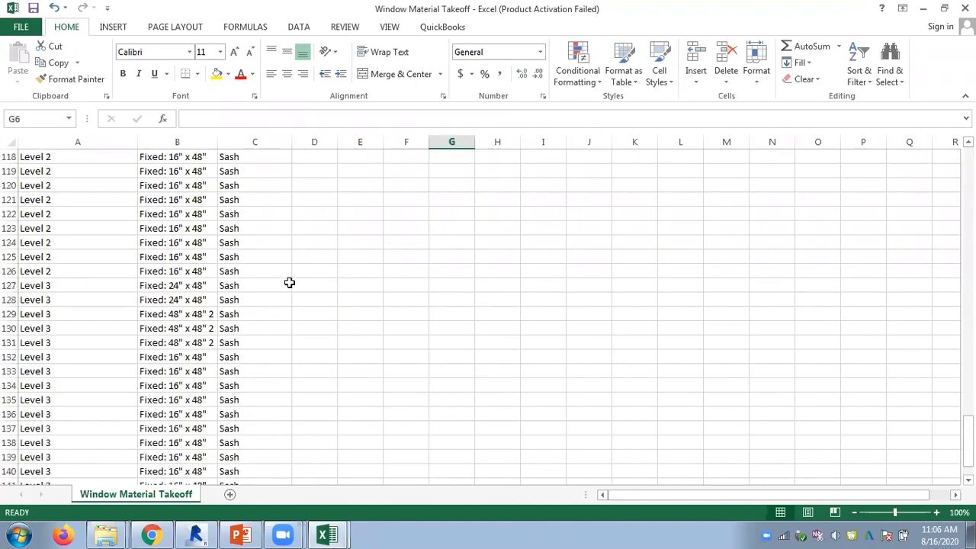
scroll(290, 282, up, 12)
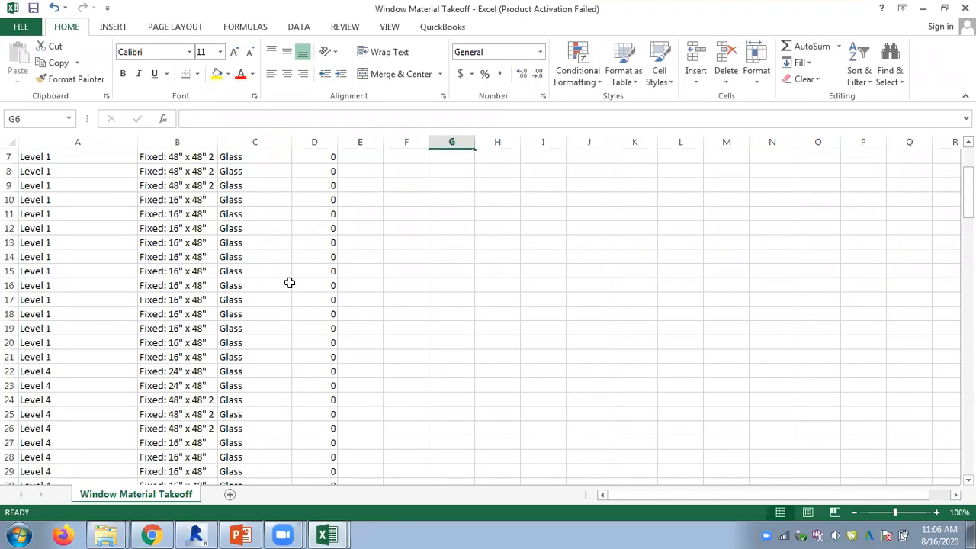
click(89, 157)
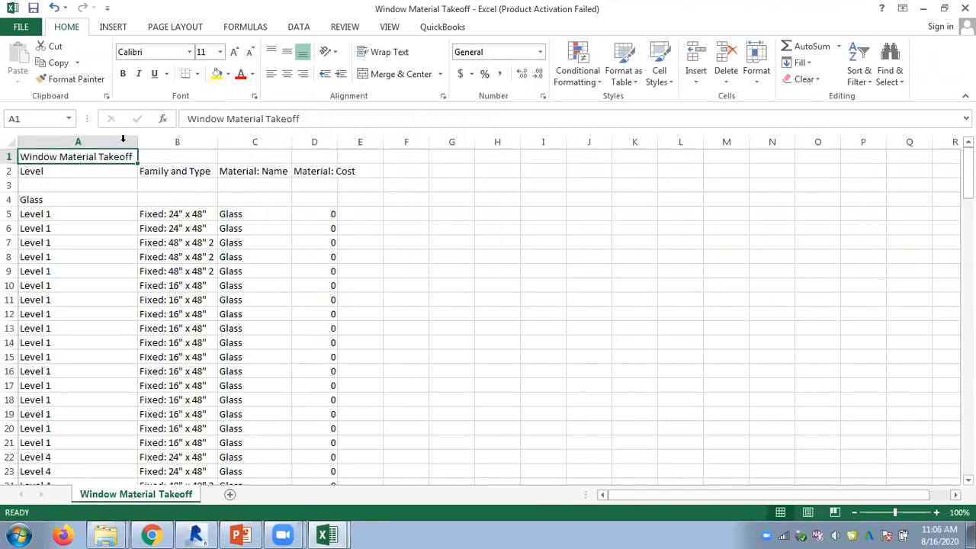
Step: Clear the Material: Name entry in cell C5
click(242, 215)
key(Delete)
click(540, 246)
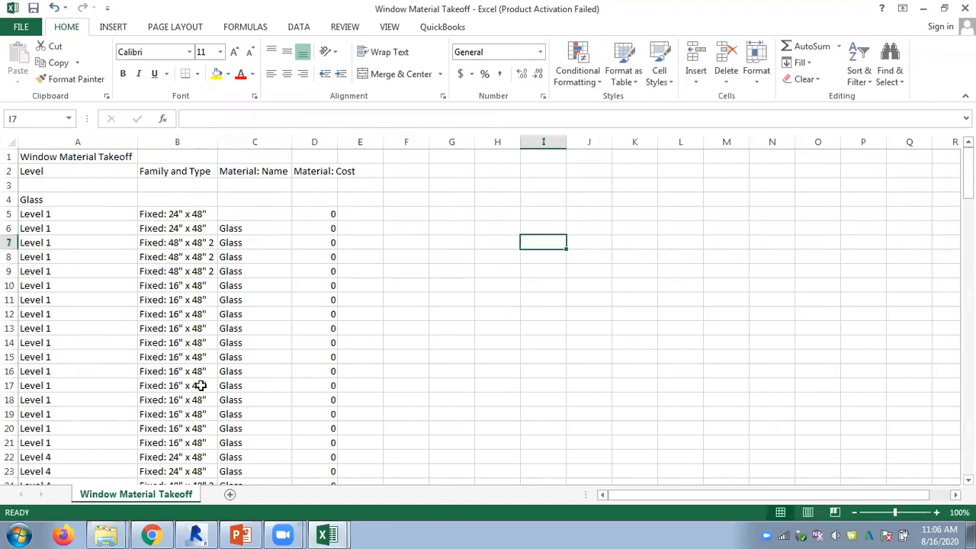
Step: Save the edited takeoff file and switch back to Revit
click(33, 8)
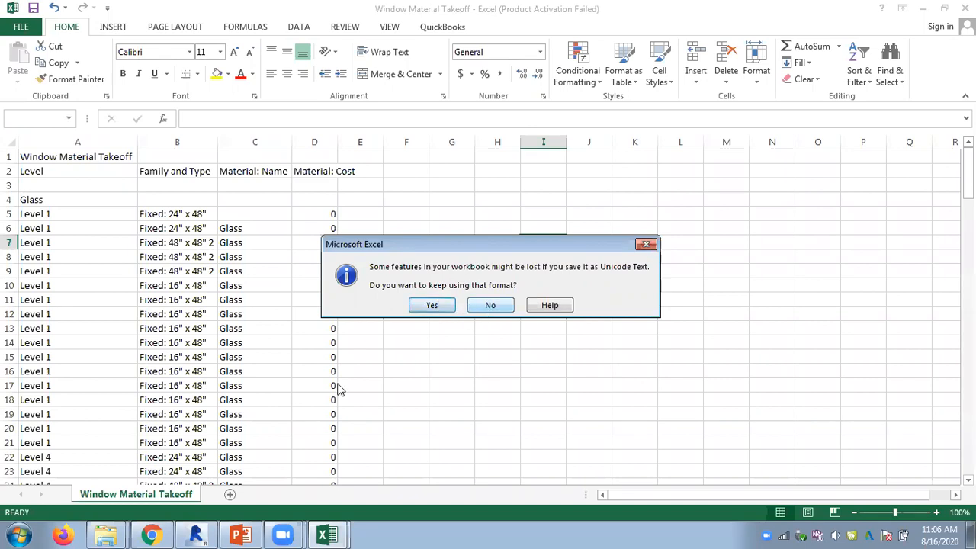
click(195, 535)
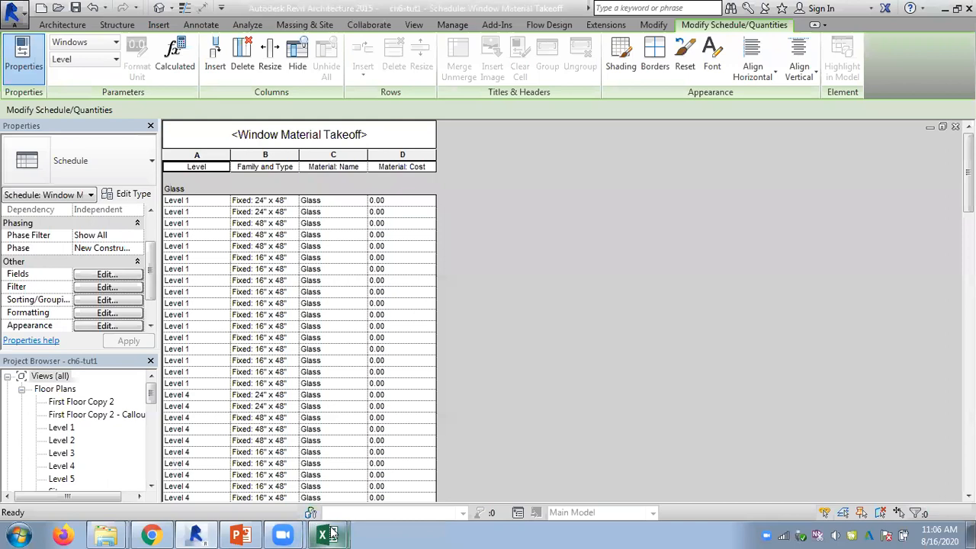
Step: Switch to Excel, decline keeping the Unicode Text format, and close the takeoff without saving along with the blank workbook
mouse_move(327, 535)
click(330, 474)
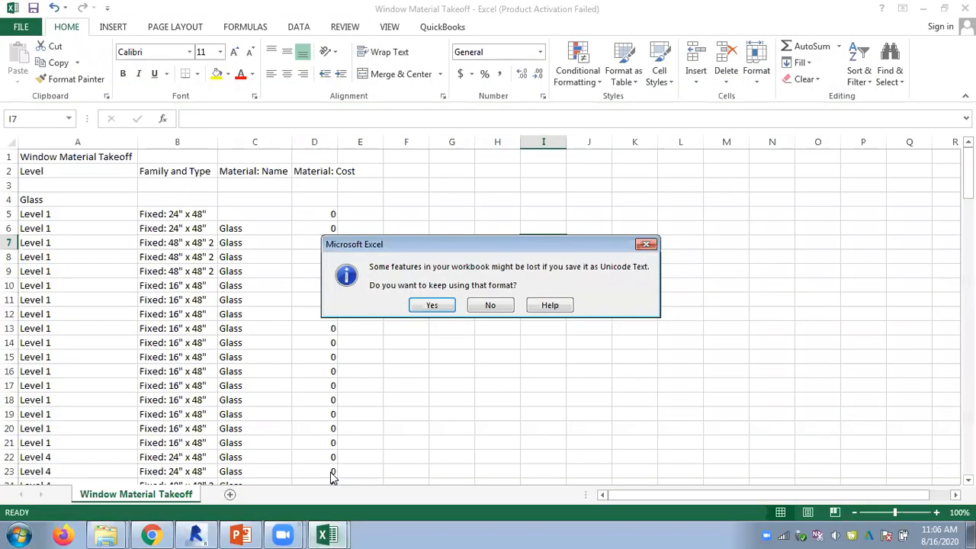
click(496, 305)
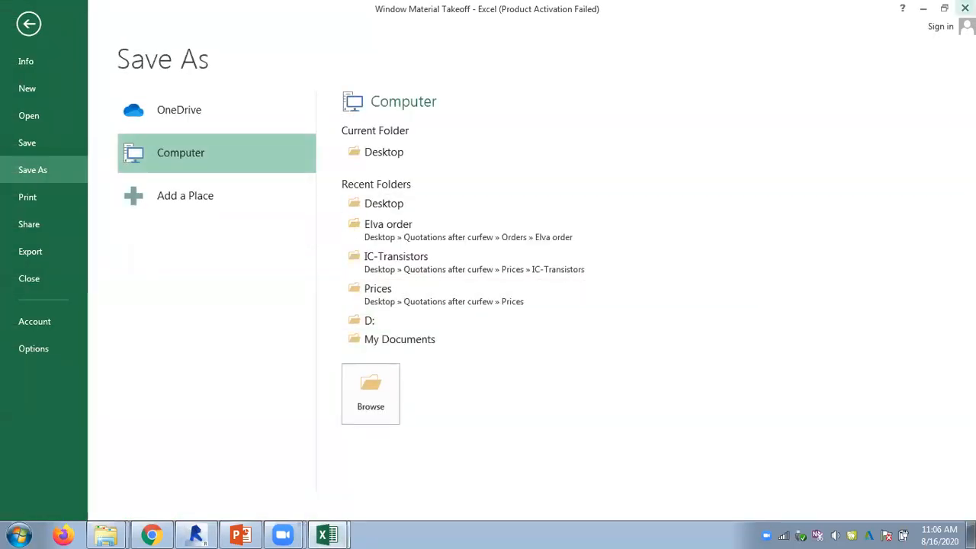
click(965, 9)
click(485, 282)
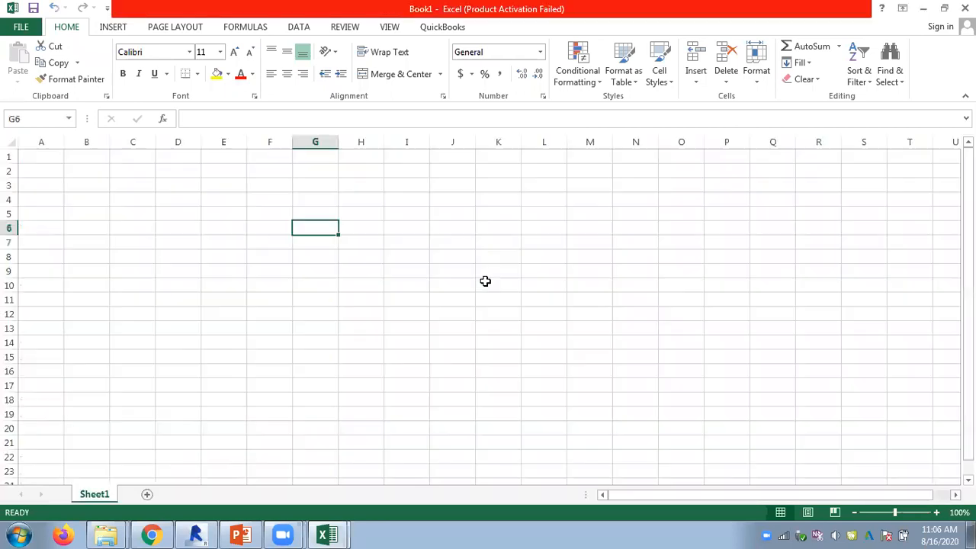
click(964, 8)
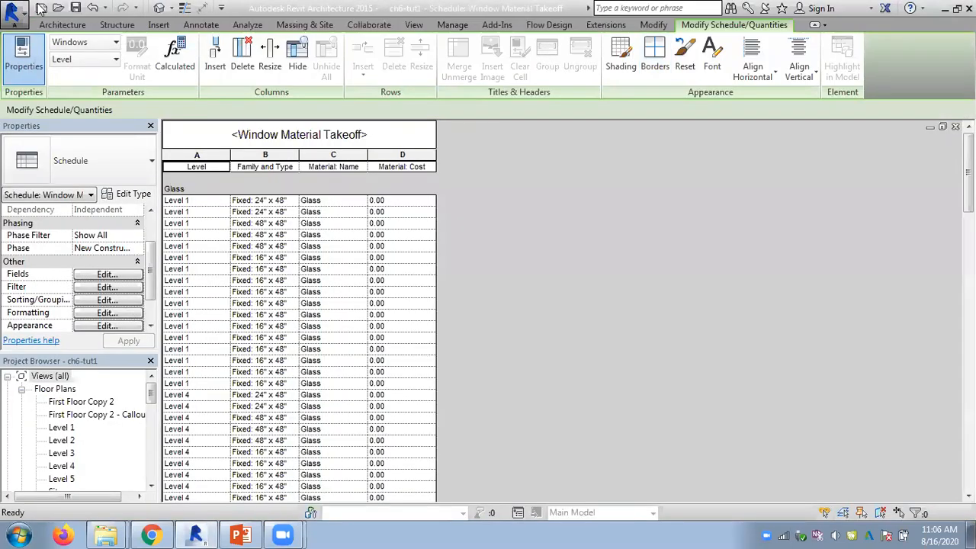
Step: Export the window material takeoff schedule to the Desktop as tab-delimited Window Material Takeoff.txt, overwriting the existing file
click(13, 11)
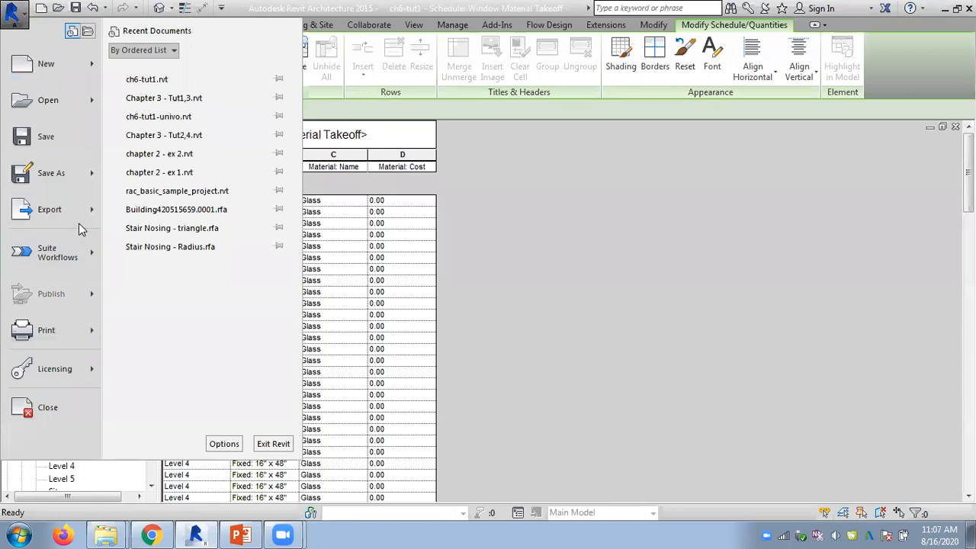
mouse_move(77, 221)
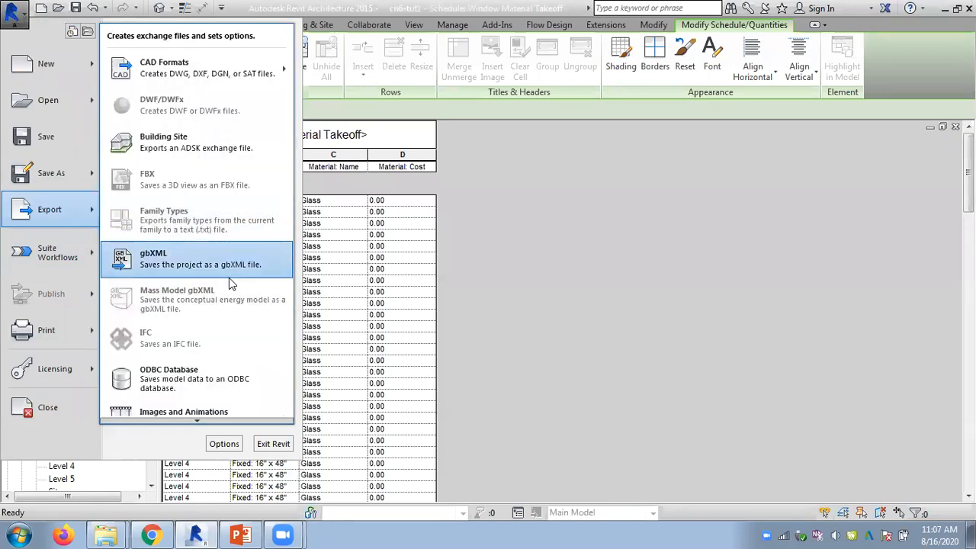
scroll(195, 420, down, 3)
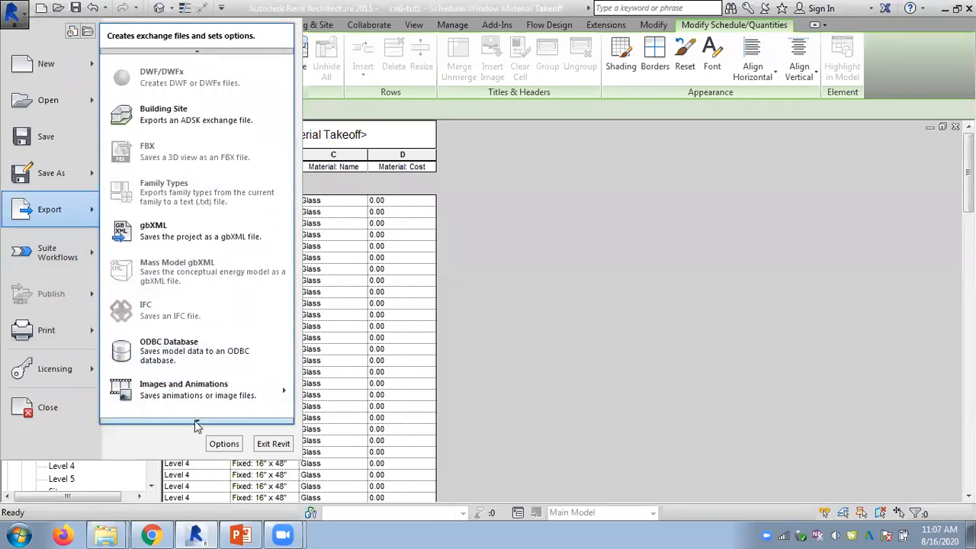
mouse_move(282, 370)
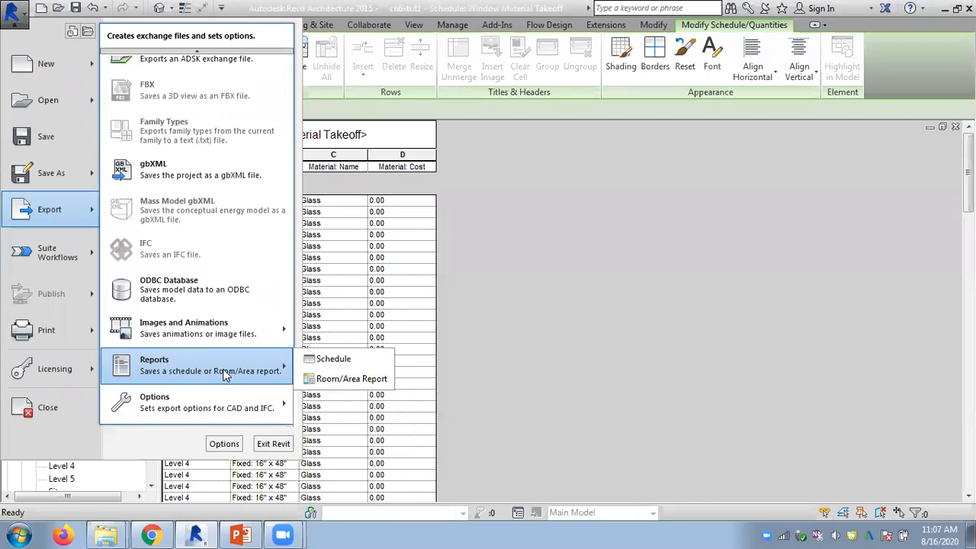
click(349, 365)
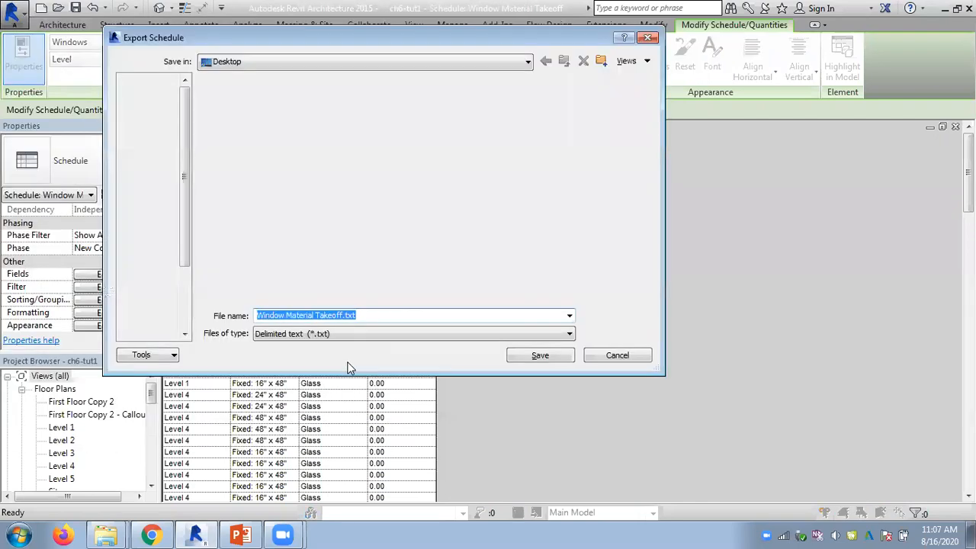
click(540, 357)
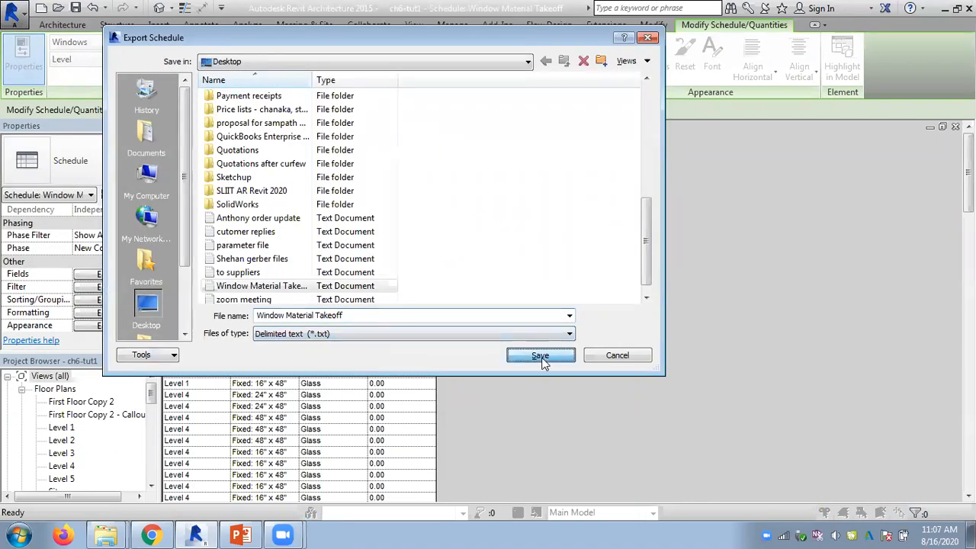
click(521, 285)
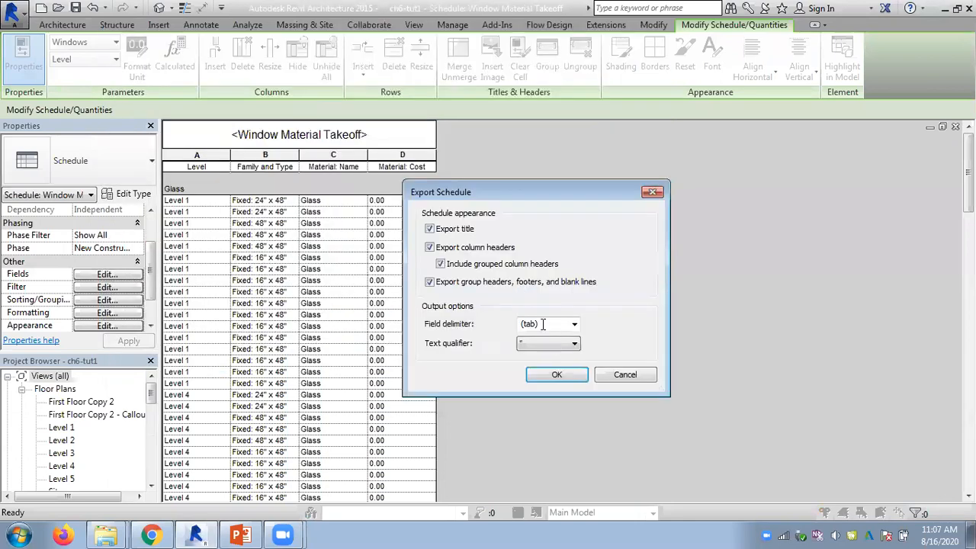
click(558, 378)
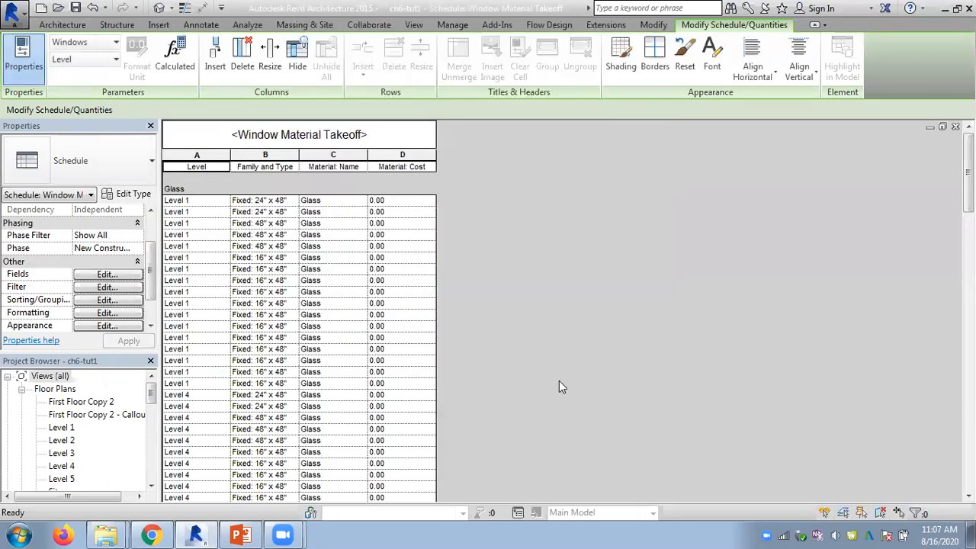
Step: Minimize Revit, start Excel 2013, and create a blank workbook
click(944, 10)
click(19, 535)
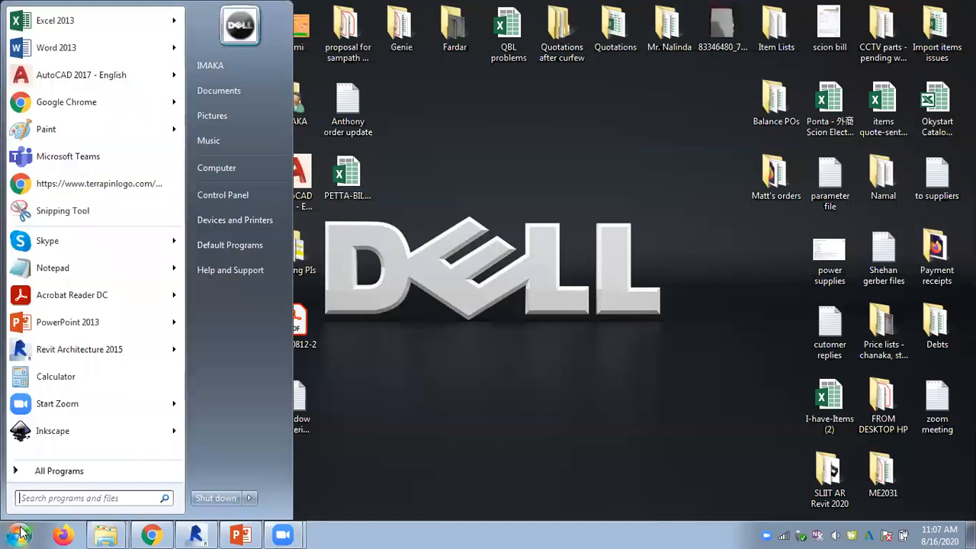
click(103, 27)
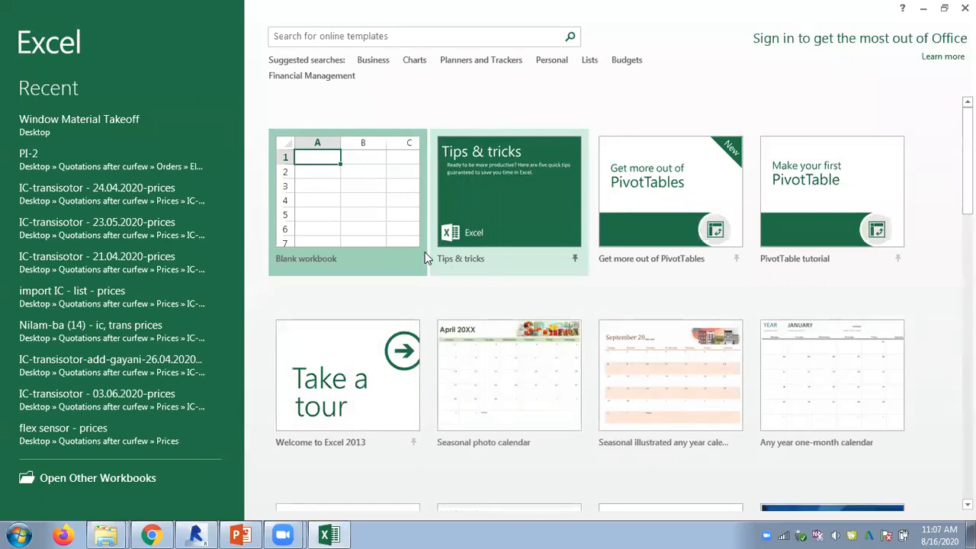
click(632, 402)
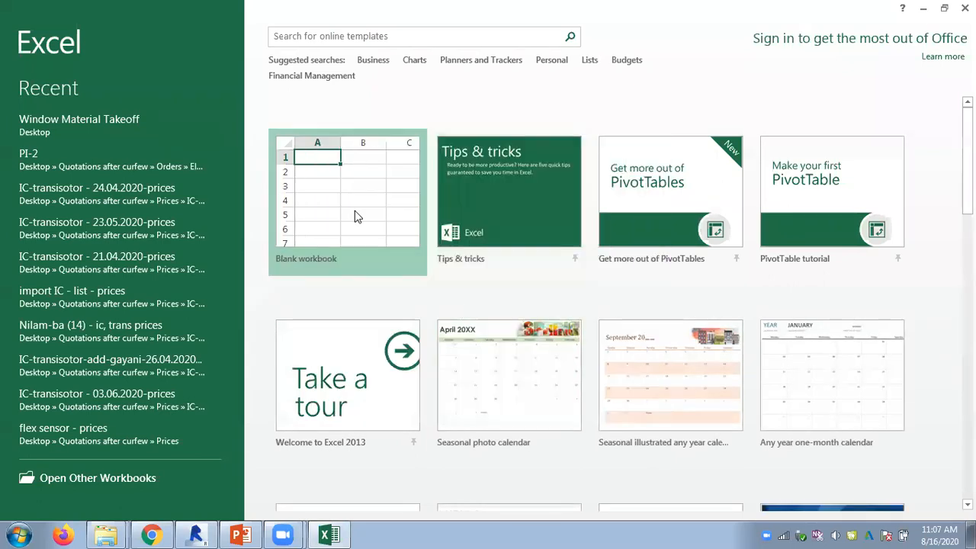
click(323, 222)
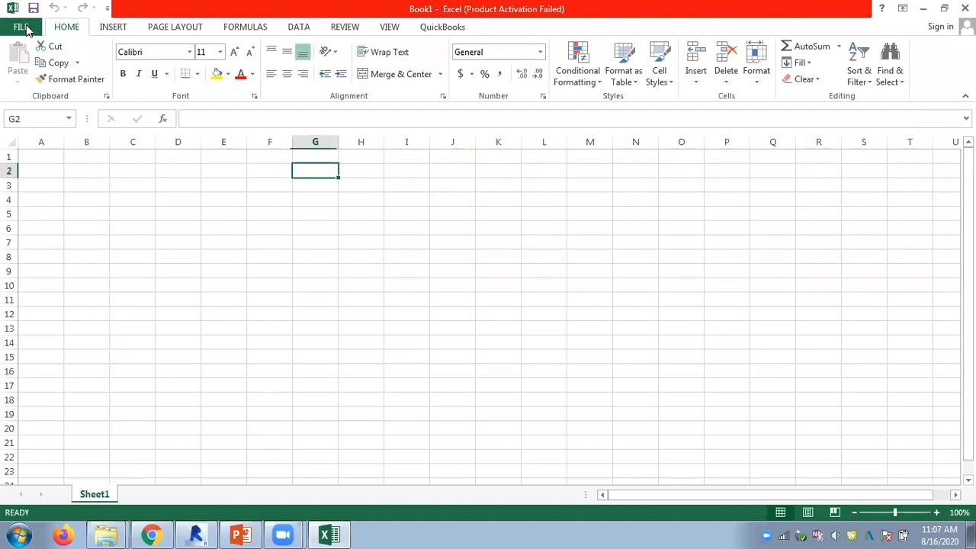
Step: Open the Window Material Takeoff text file from the Desktop with all file types shown, importing it as delimited data
click(21, 27)
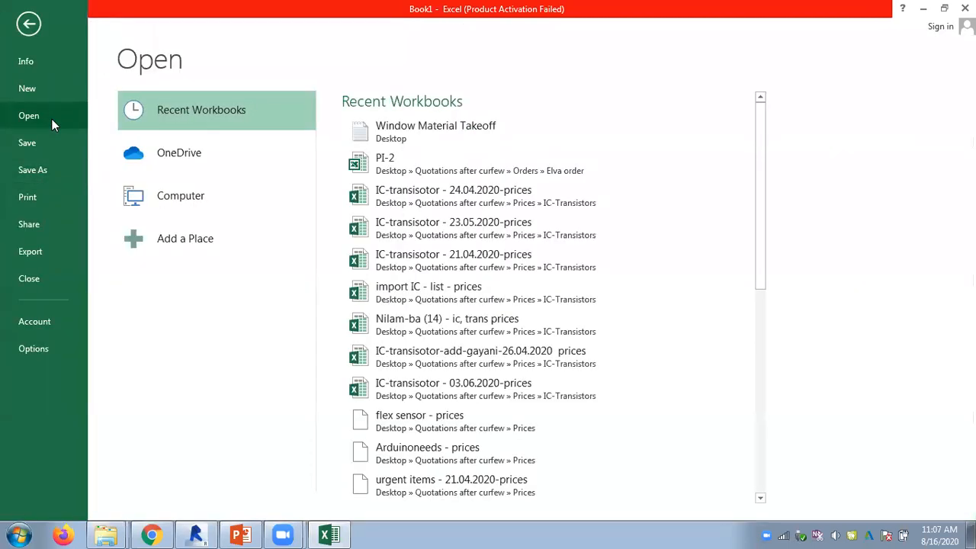
click(204, 195)
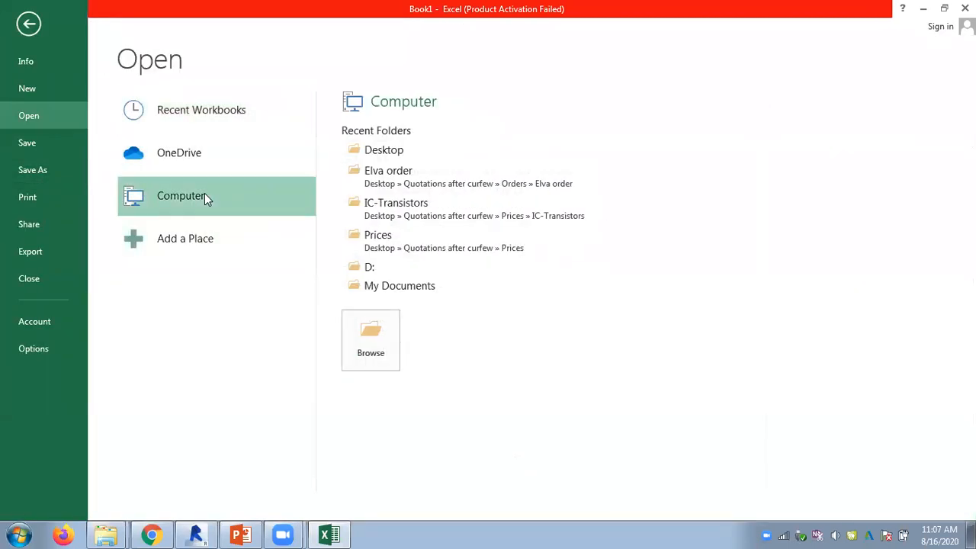
click(384, 151)
drag(476, 122, 468, 277)
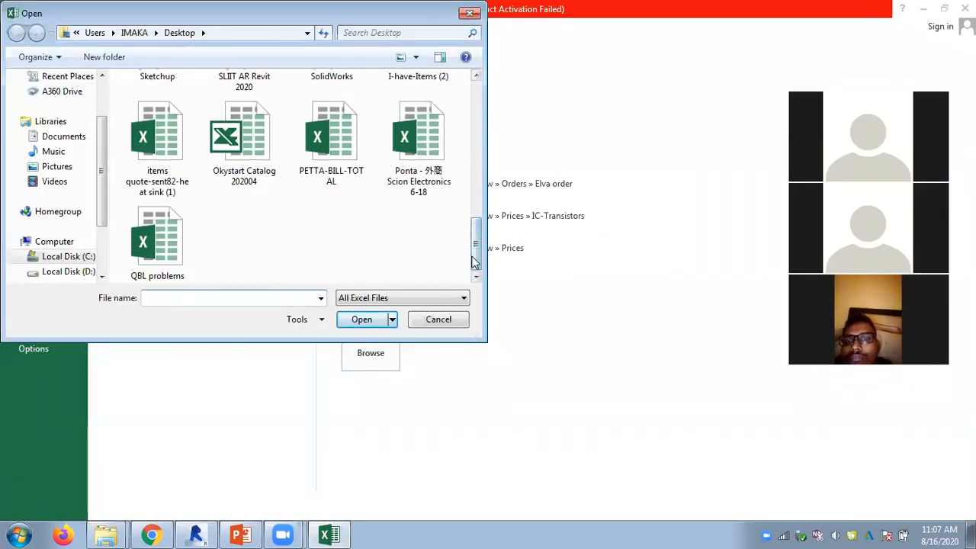
click(428, 303)
click(411, 308)
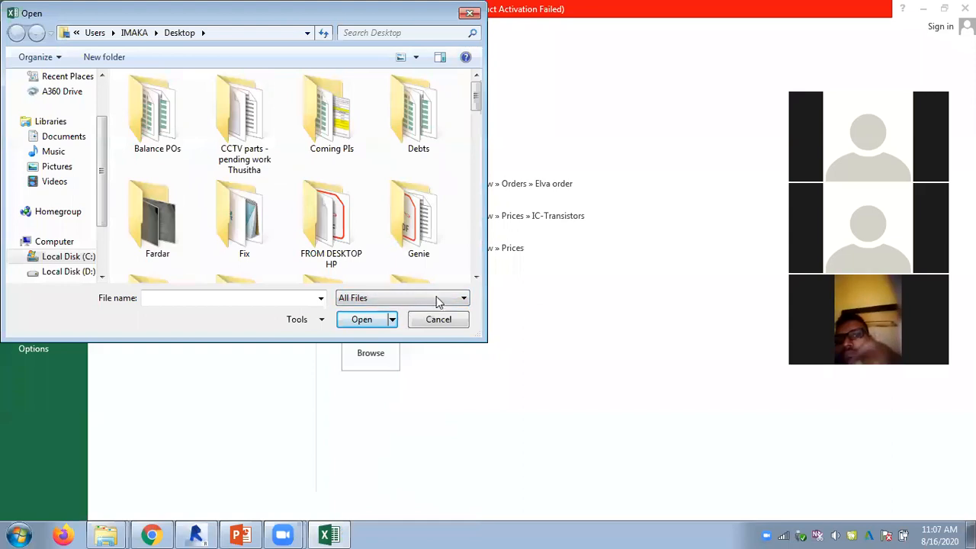
drag(474, 97, 464, 250)
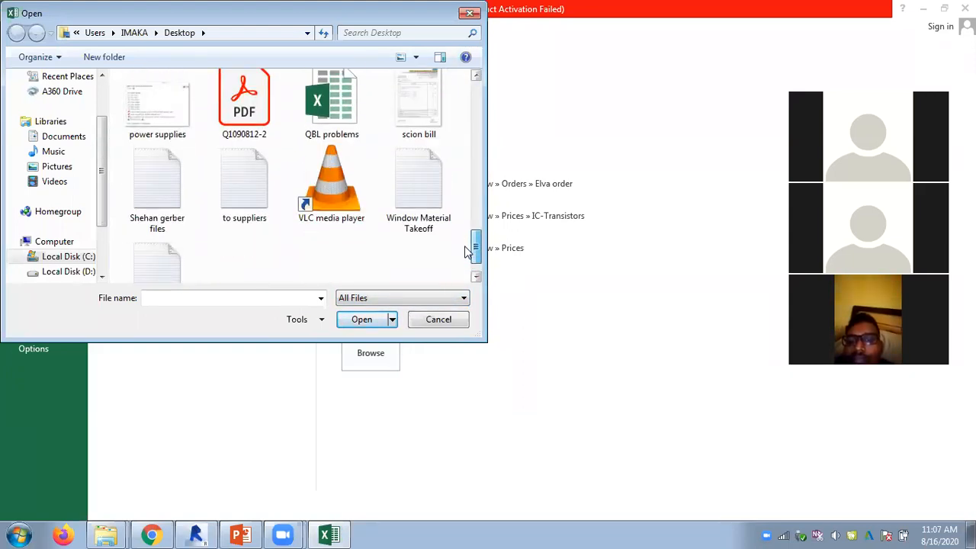
double_click(408, 204)
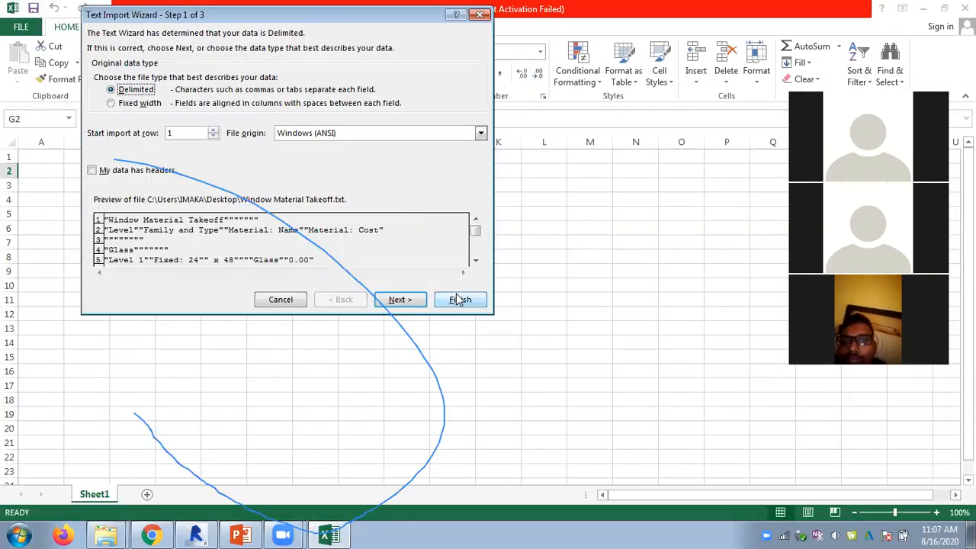
click(455, 300)
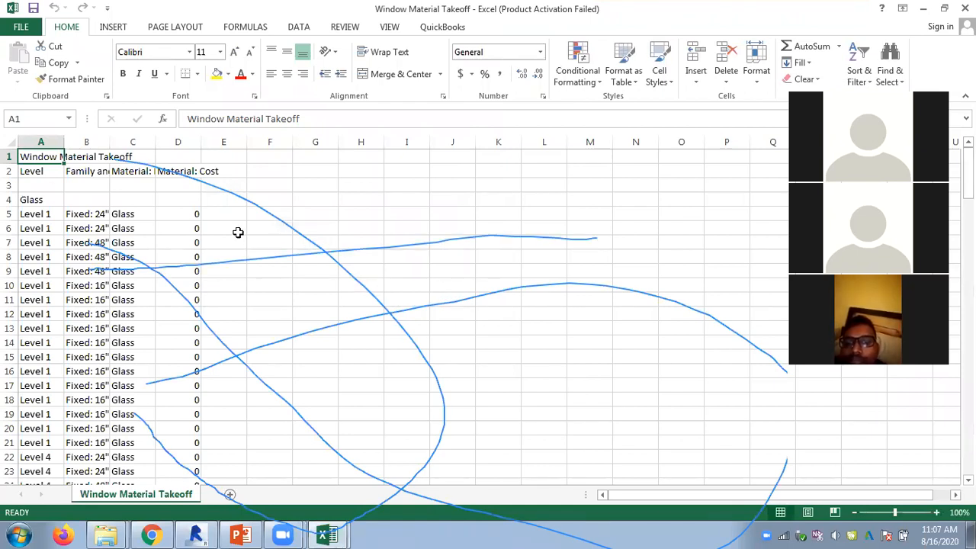
Step: Look through the imported Glass rows for the different levels down the sheet
scroll(284, 264, down, 11)
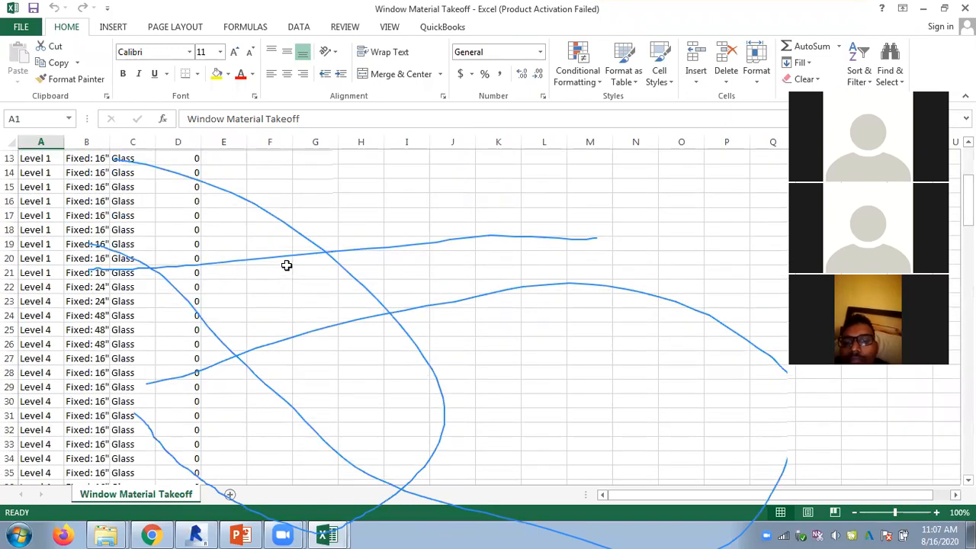
scroll(292, 266, up, 11)
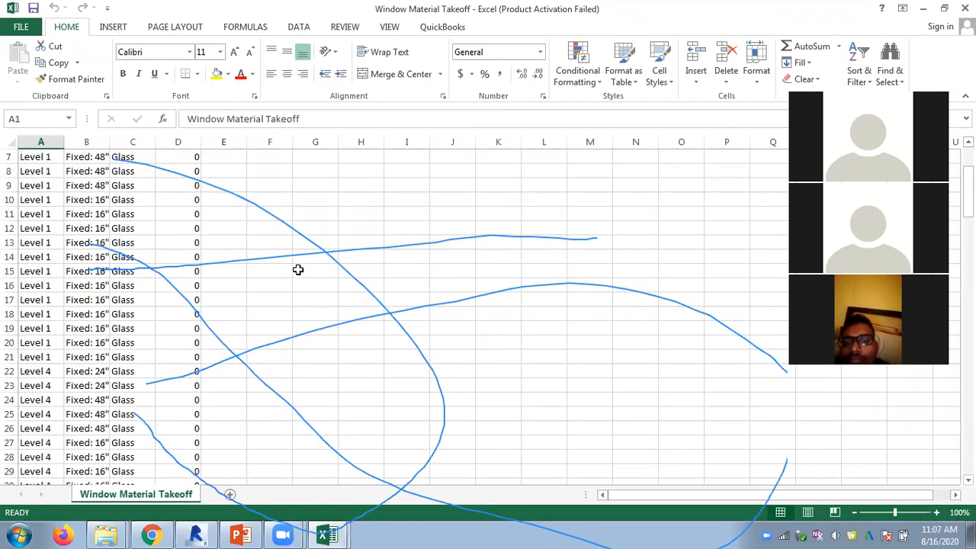
scroll(297, 270, down, 11)
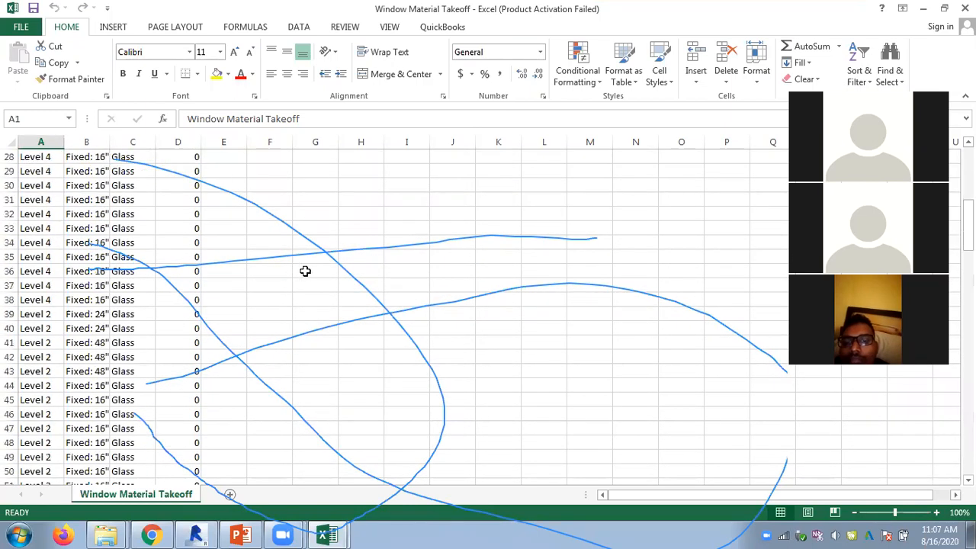
scroll(308, 275, down, 2)
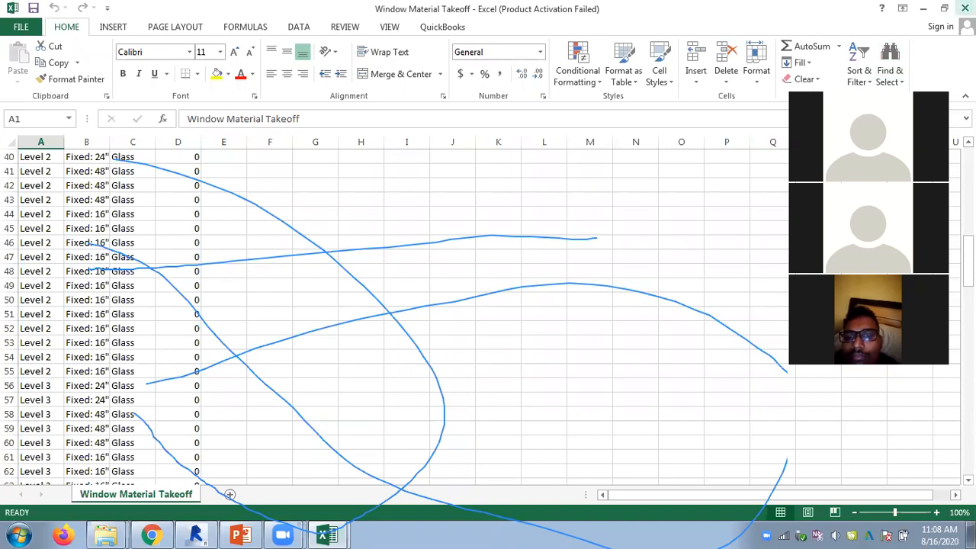
Step: Close the imported takeoff and the blank workbook in Excel and switch back to Revit
click(964, 8)
click(965, 8)
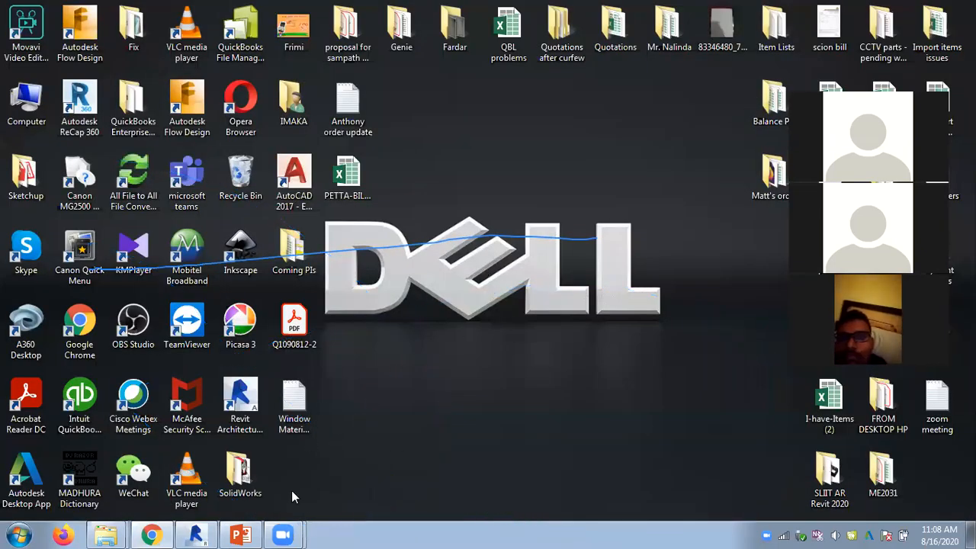
click(209, 527)
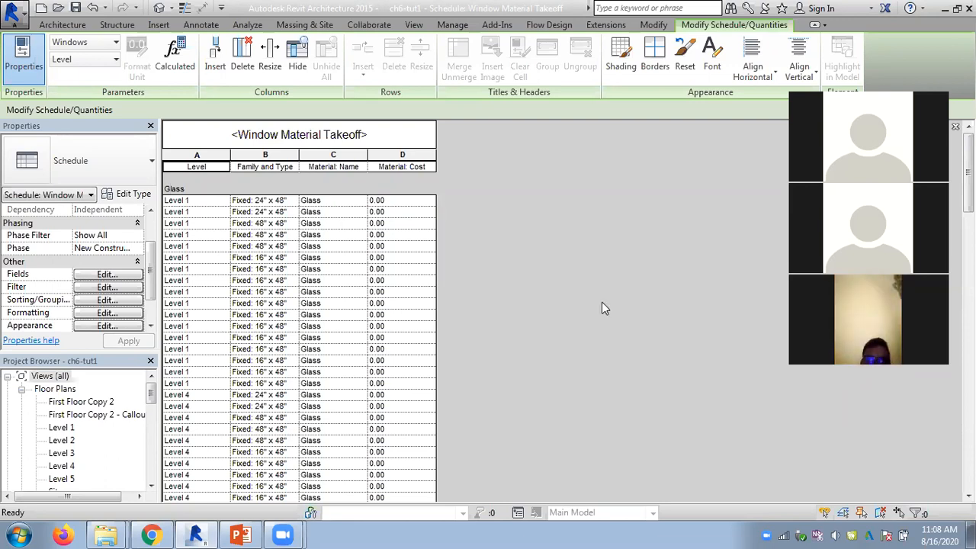
Step: Switch to the Chapter 12 presentation in PowerPoint and review the slides on crop regions, detail lines, and creating a callout view
click(240, 534)
scroll(214, 299, down, 3)
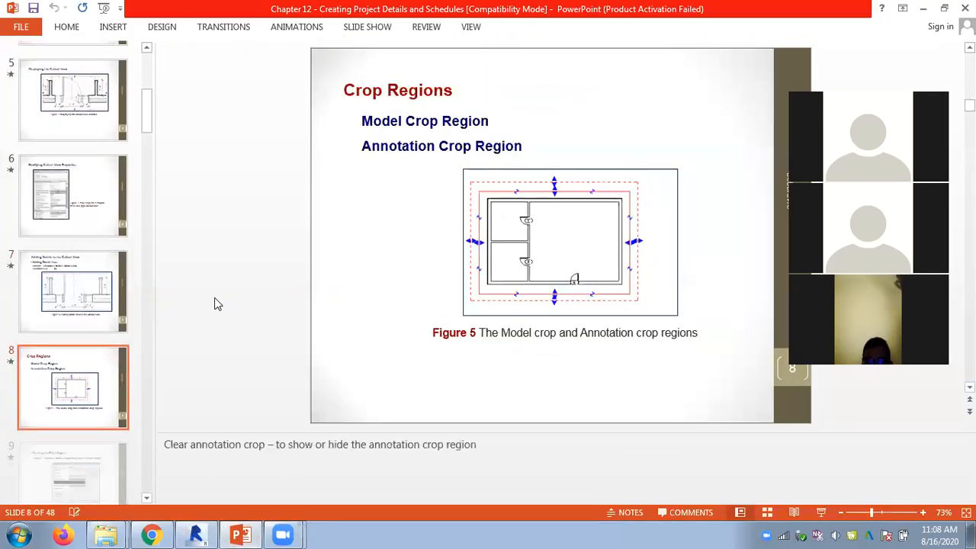
scroll(214, 297, up, 3)
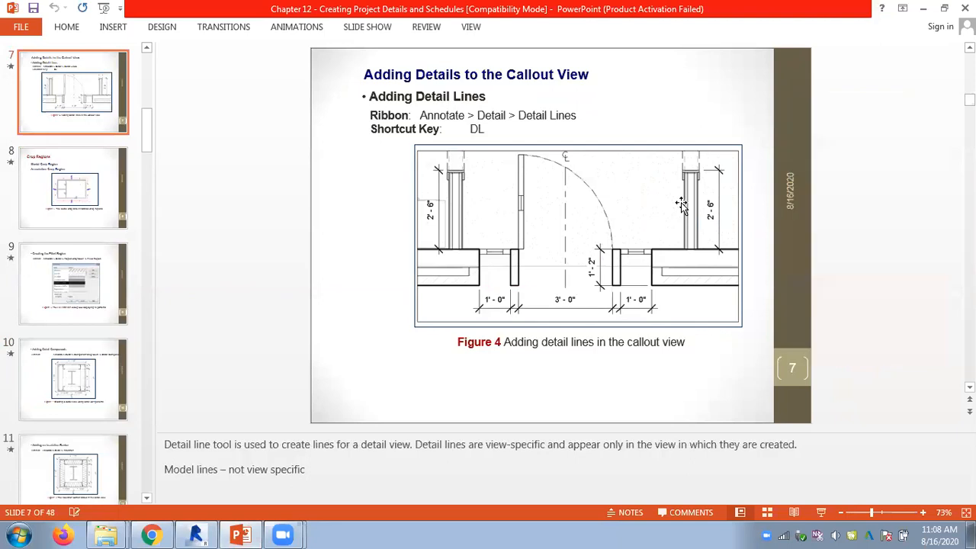
scroll(225, 179, up, 2)
scroll(225, 179, up, 3)
scroll(226, 179, down, 2)
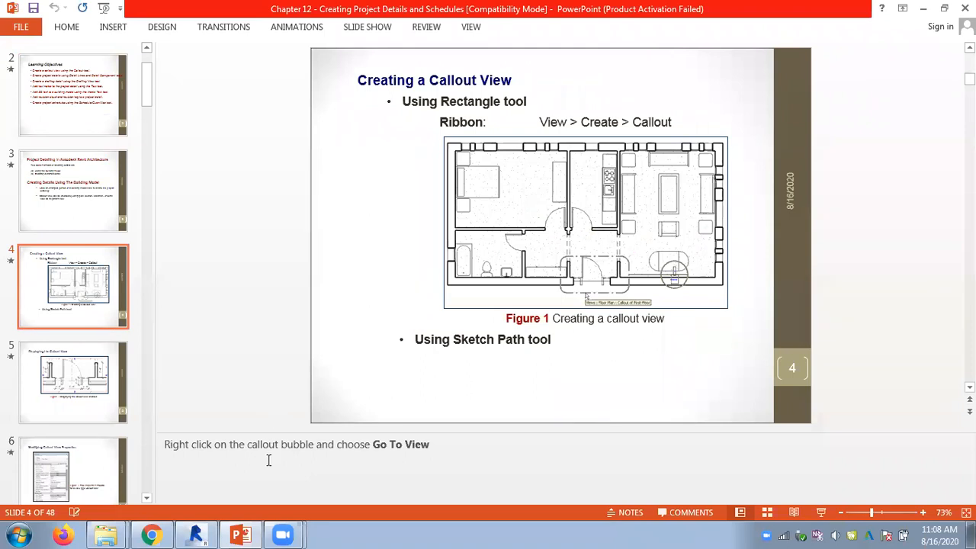
Step: Switch back to Revit and open the Level 1 floor plan view
click(207, 534)
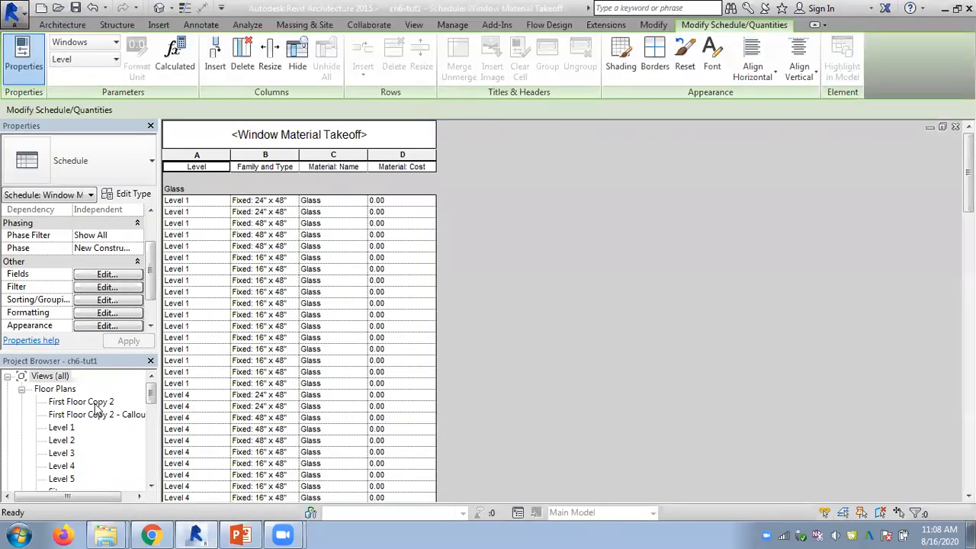
double_click(62, 427)
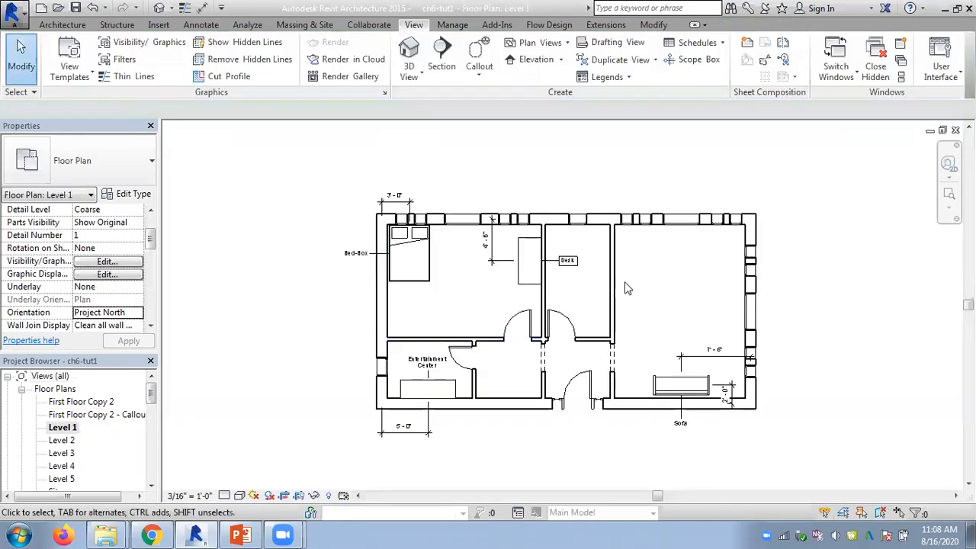
scroll(625, 282, up, 1)
middle_drag(643, 281, 618, 290)
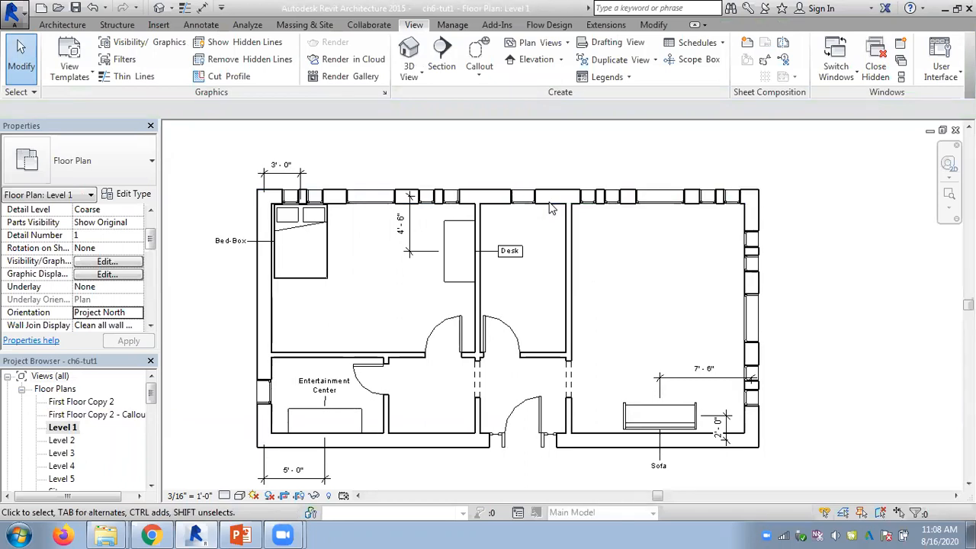
Step: Check the Creating a Callout View slide in the PowerPoint presentation, and return to the Level 1 plan in Revit
scroll(535, 249, down, 1)
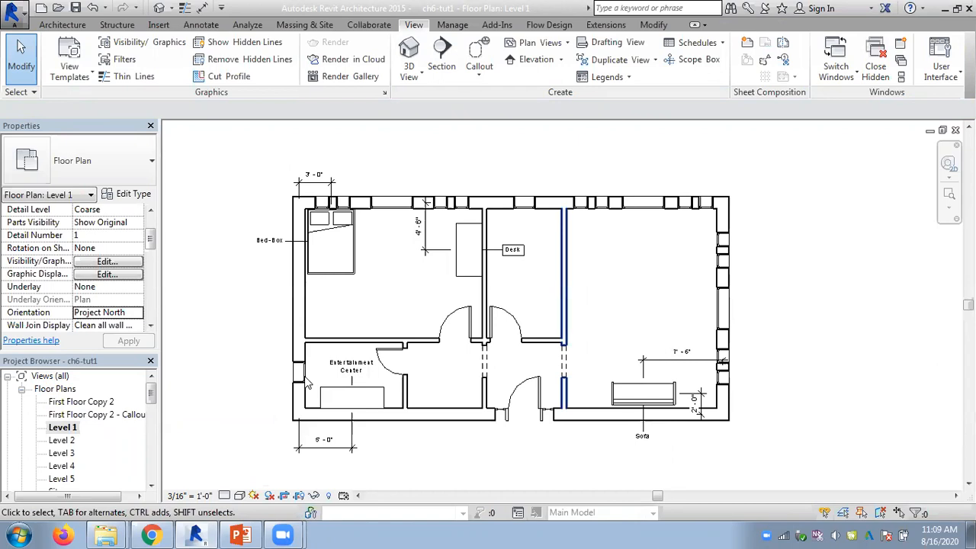
click(241, 535)
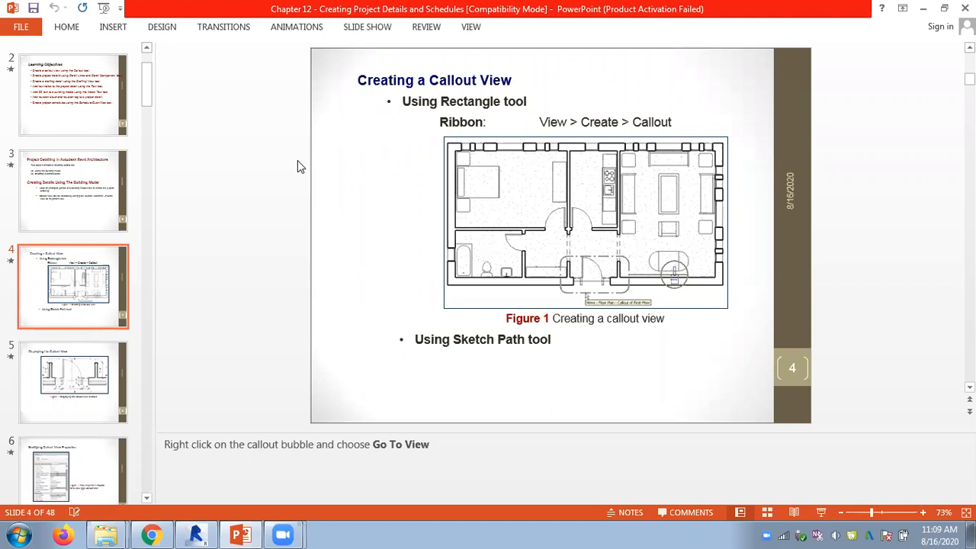
click(195, 535)
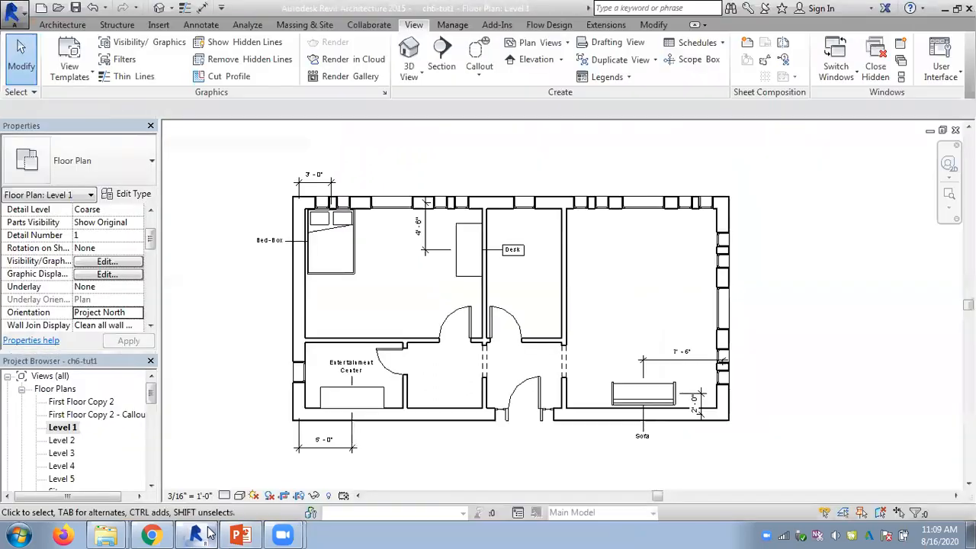
Step: Save a copy of the Revit project as ch6-tut1-16.08.2020, keeping the full date in the file name
click(12, 12)
mouse_move(67, 183)
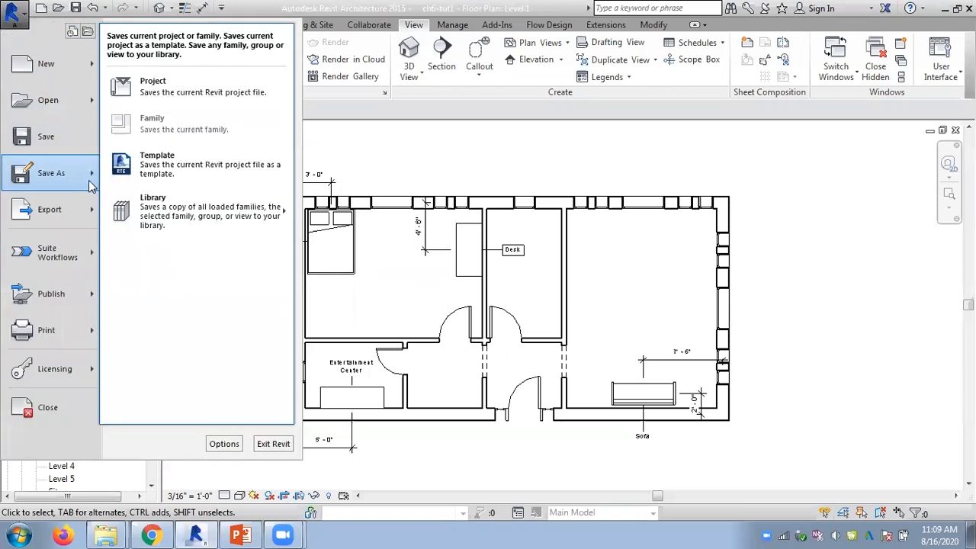
click(173, 86)
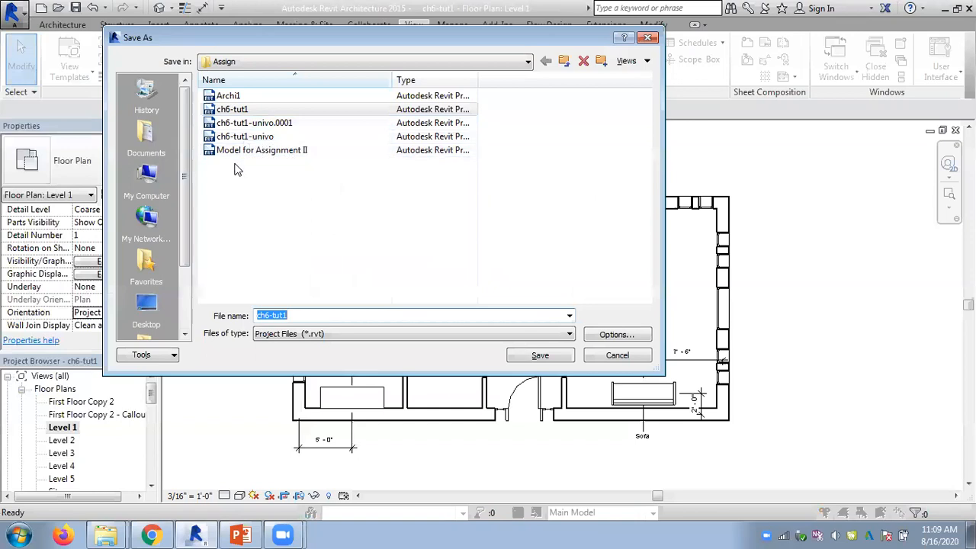
click(299, 315)
text(-16.08.2020)
key(Return)
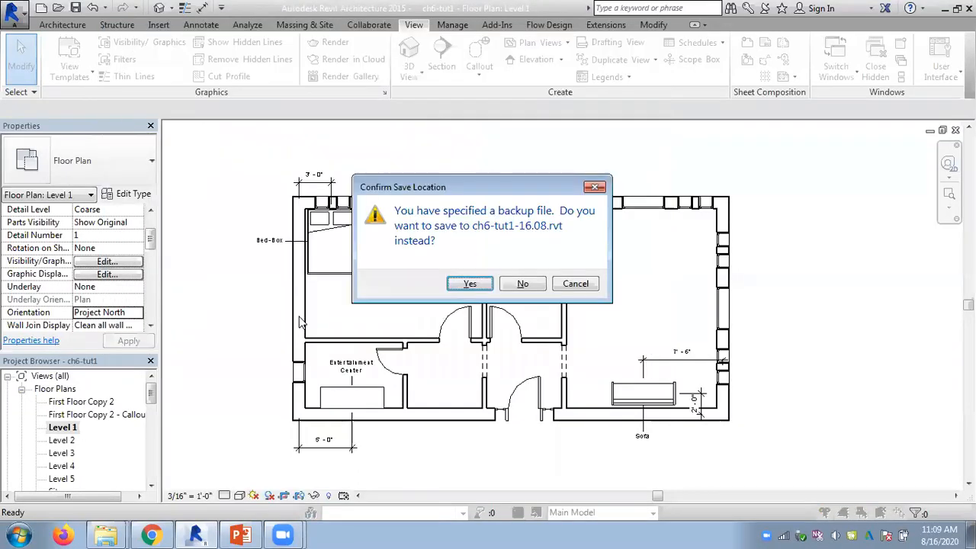
click(469, 284)
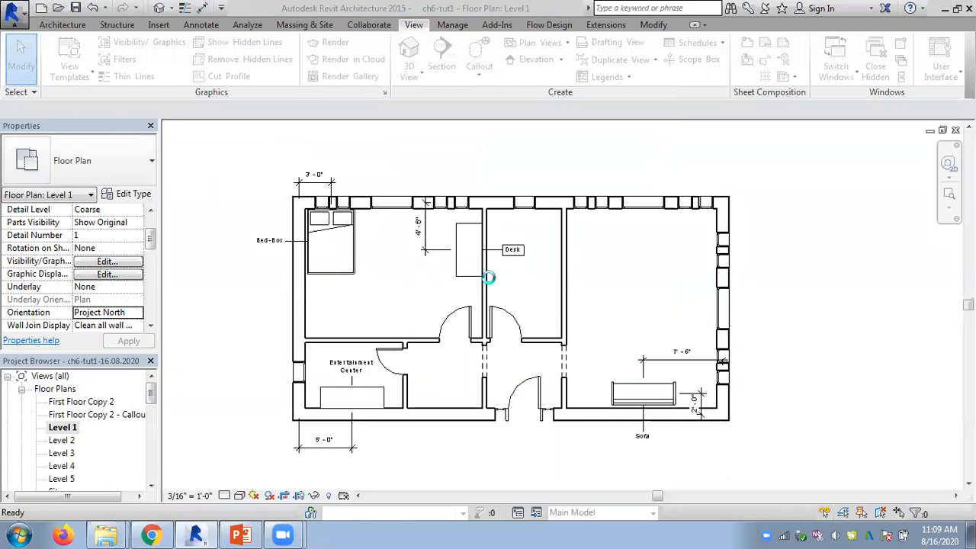
Step: Switch to PowerPoint to examine the callout example around the entrance door, and go back to Revit
click(240, 535)
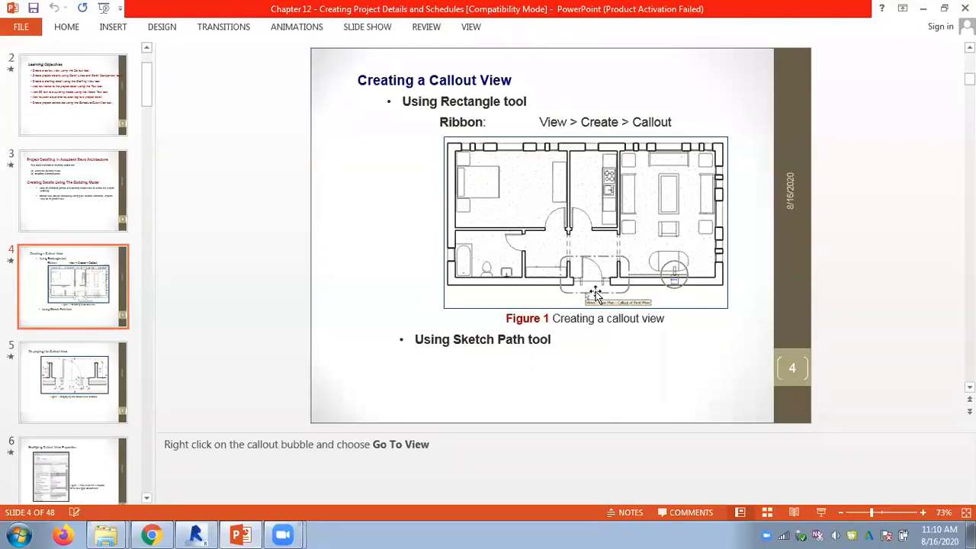
click(200, 534)
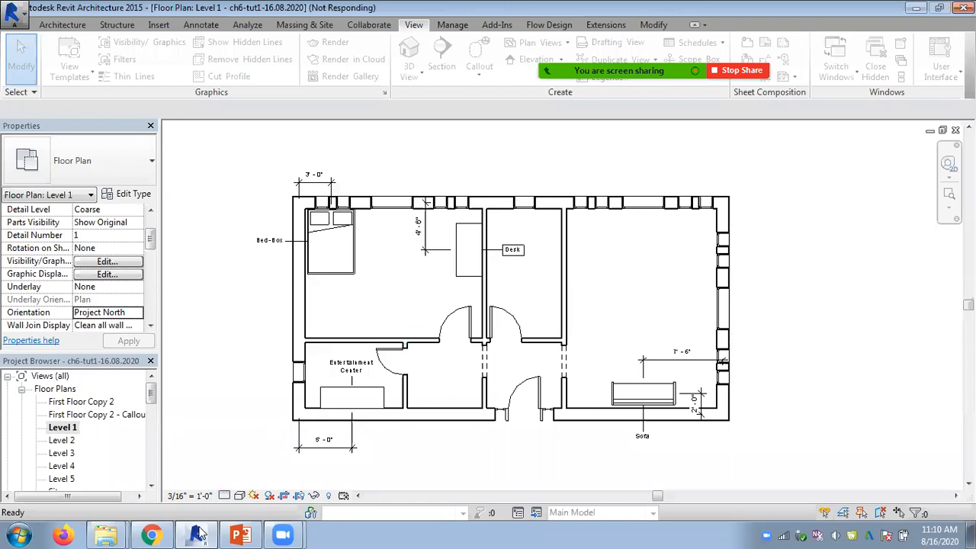
mouse_move(93, 531)
right_click(818, 536)
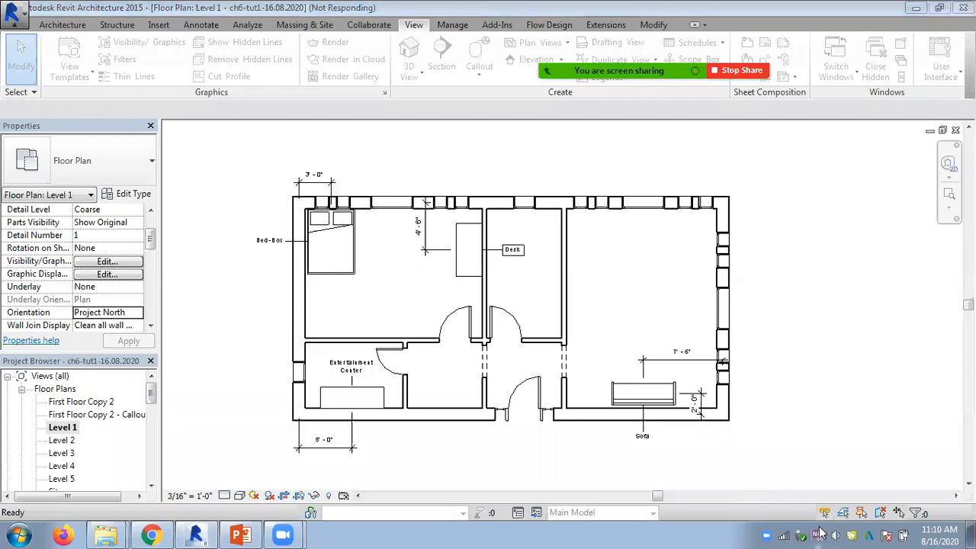
click(783, 525)
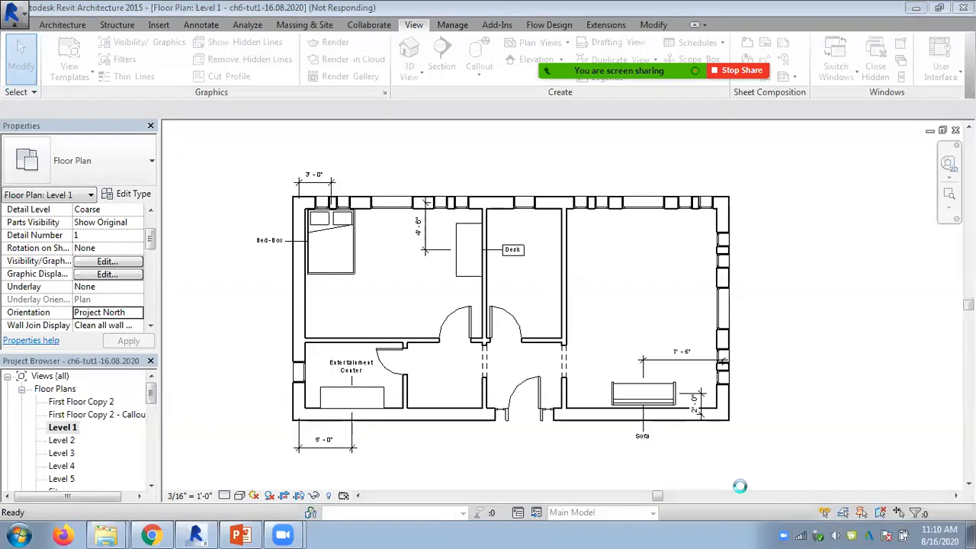
mouse_move(194, 534)
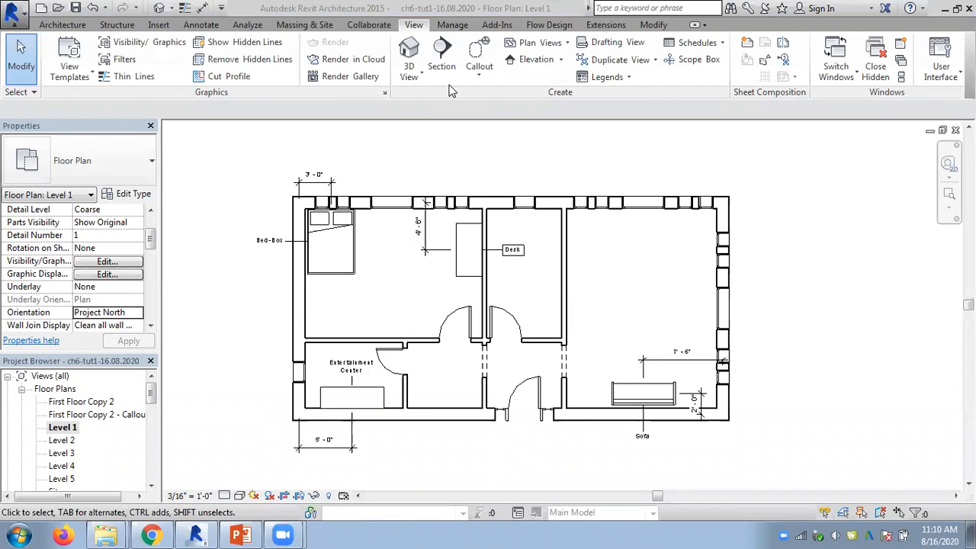
Step: Create a rectangular callout around the two adjacent interior doors on the Level 1 plan, and open its callout view
click(487, 78)
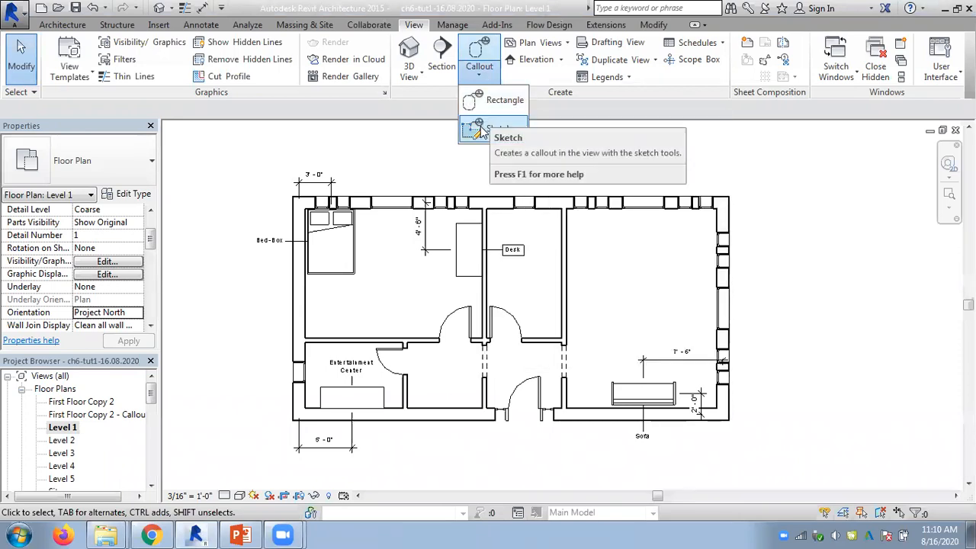
click(502, 101)
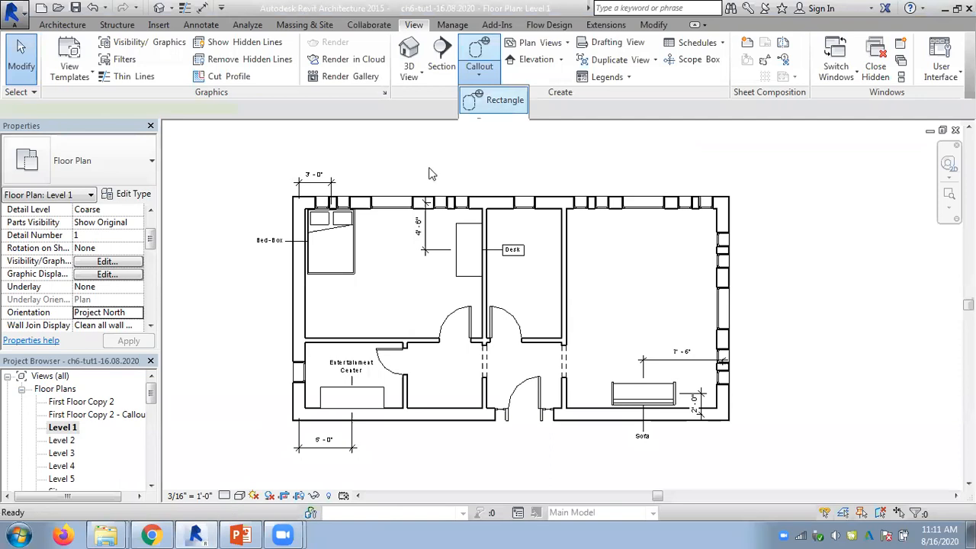
click(419, 291)
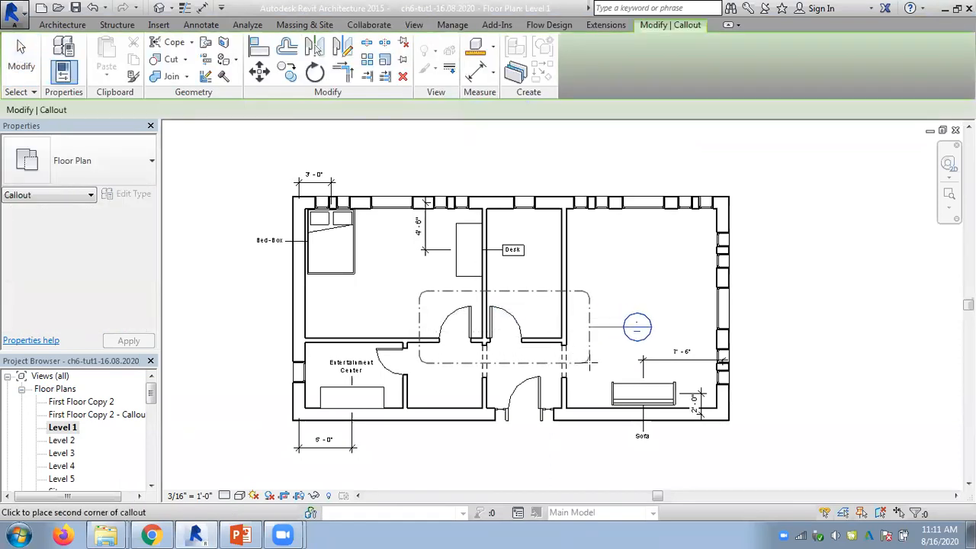
click(590, 363)
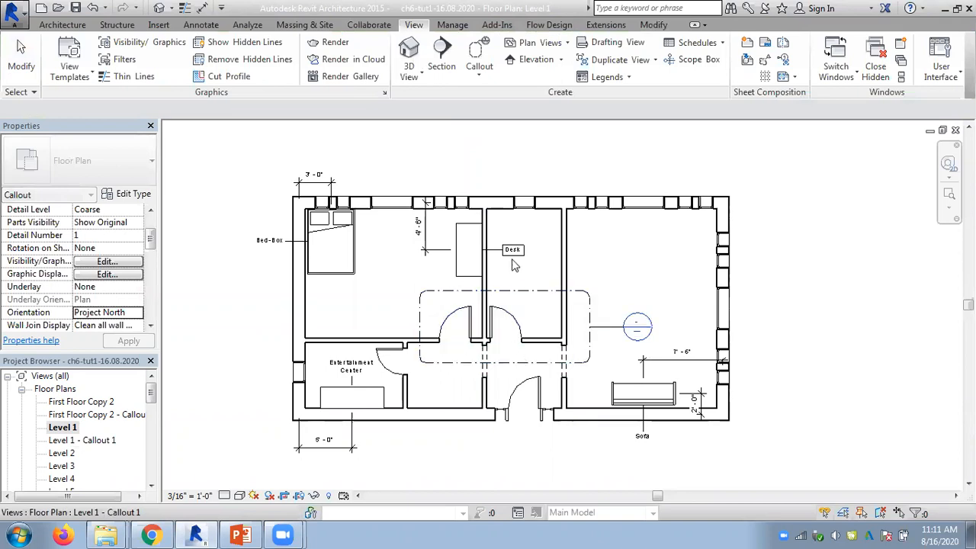
key(Escape)
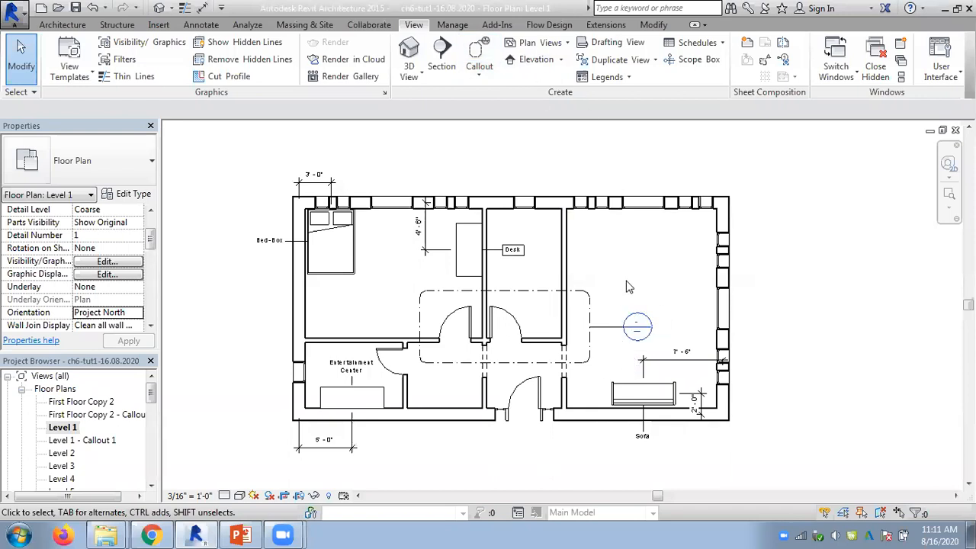
double_click(651, 323)
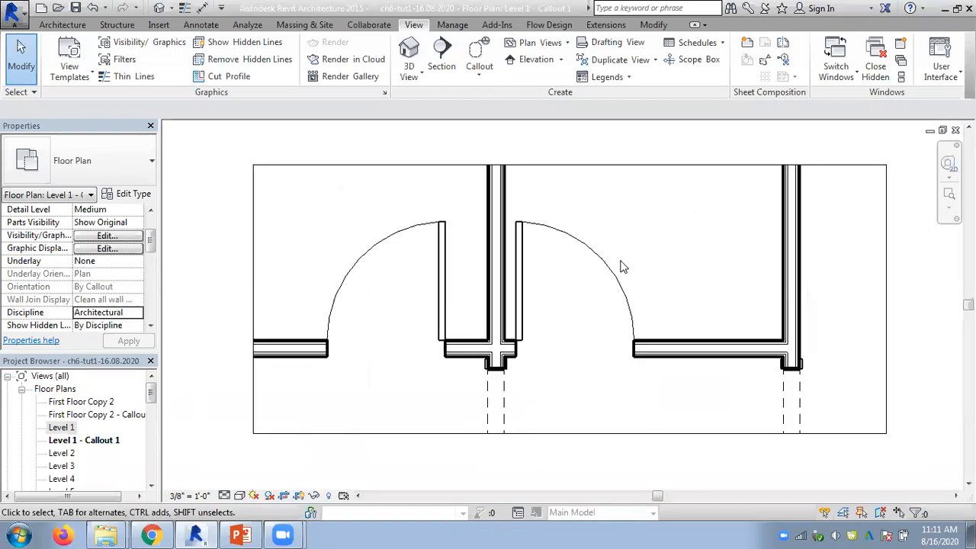
scroll(621, 267, down, 1)
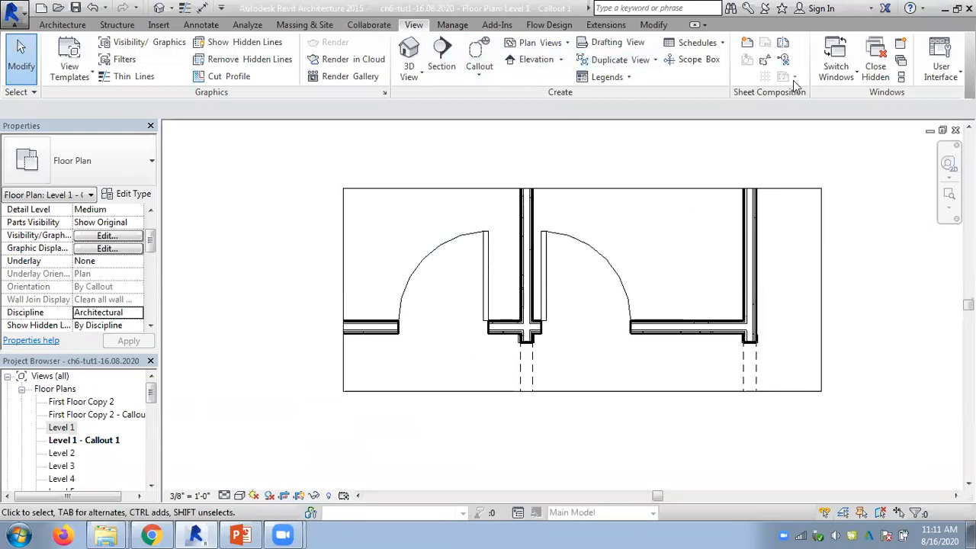
Step: Tile the open views, and close the Window Material Takeoff, the Window Schedule and the 3D view
click(901, 79)
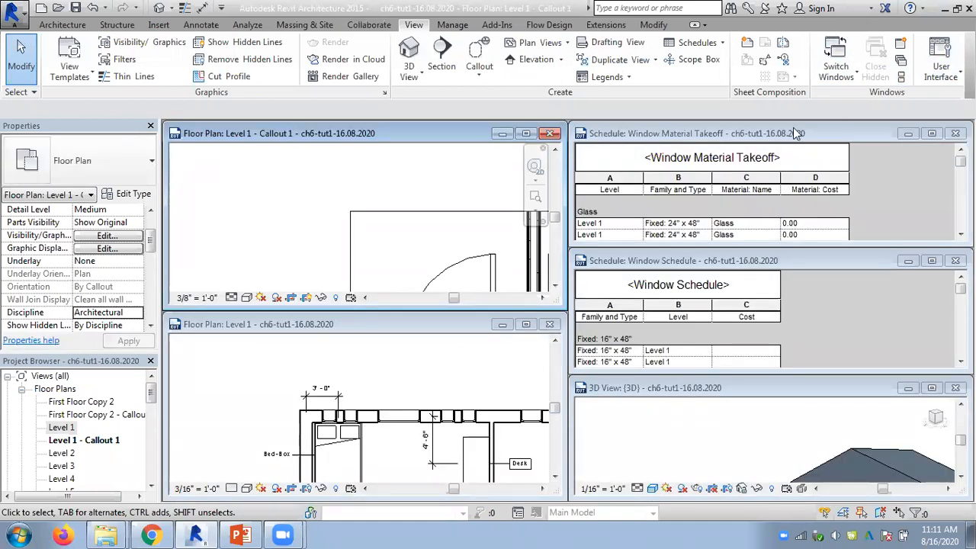
click(955, 134)
click(955, 261)
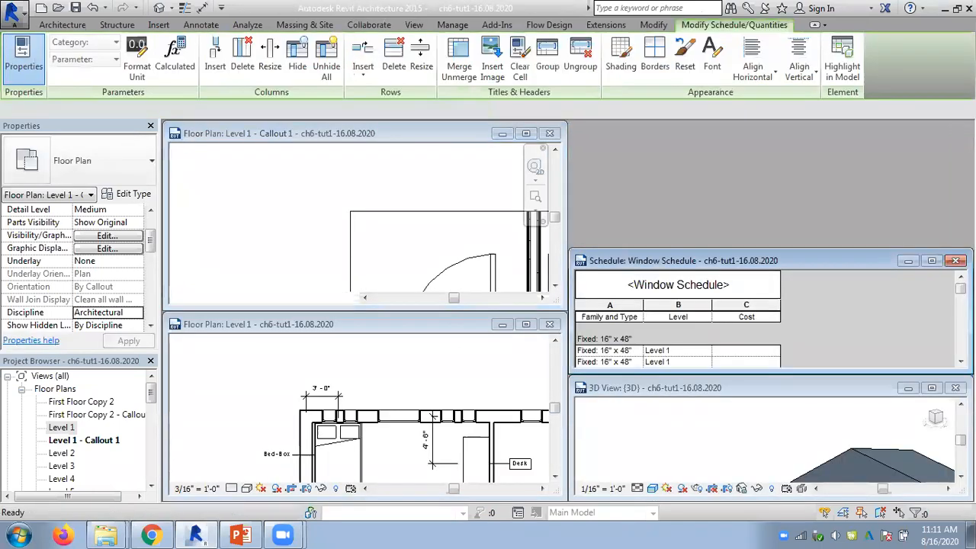
click(955, 388)
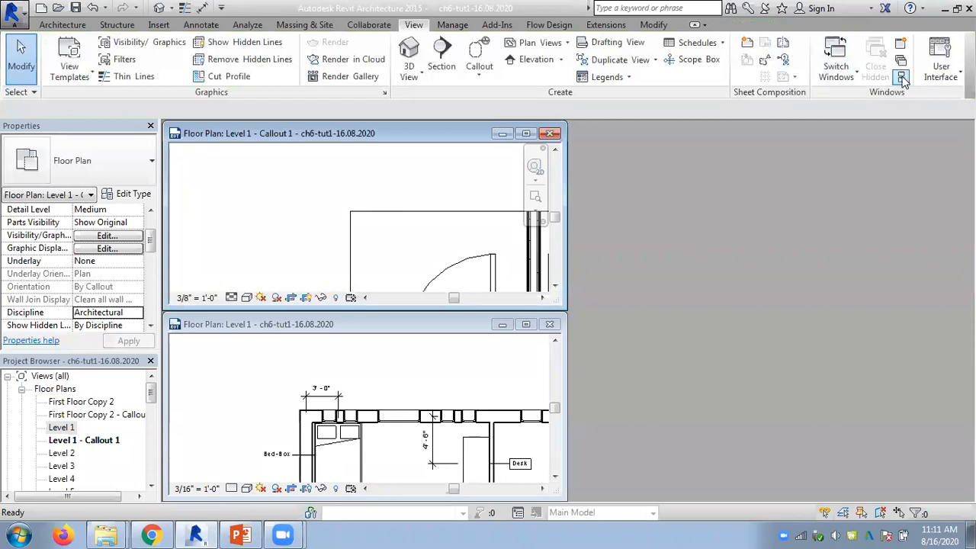
Step: Tile the two remaining views side by side with the Level 1 plan first, fitting each drawing in its window
click(901, 78)
click(754, 129)
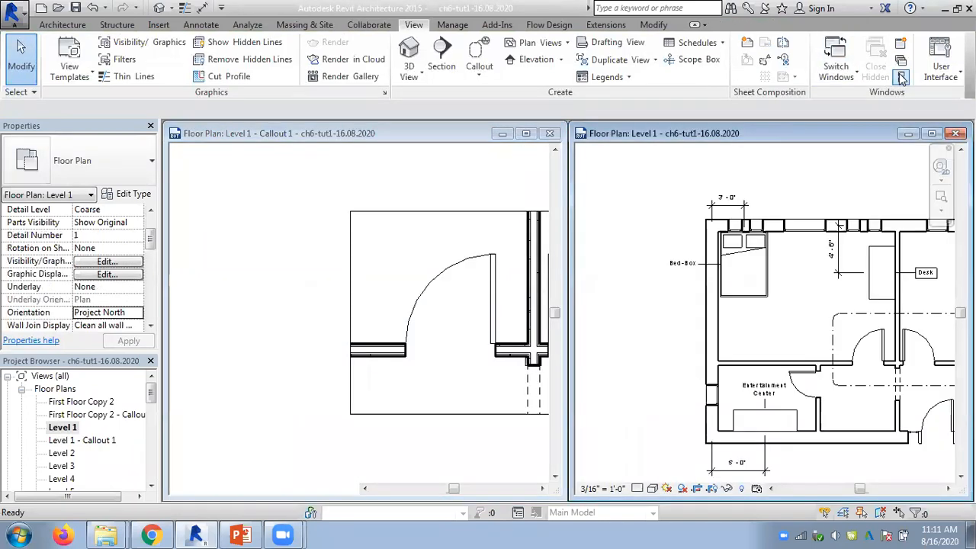
click(901, 77)
scroll(381, 189, down, 3)
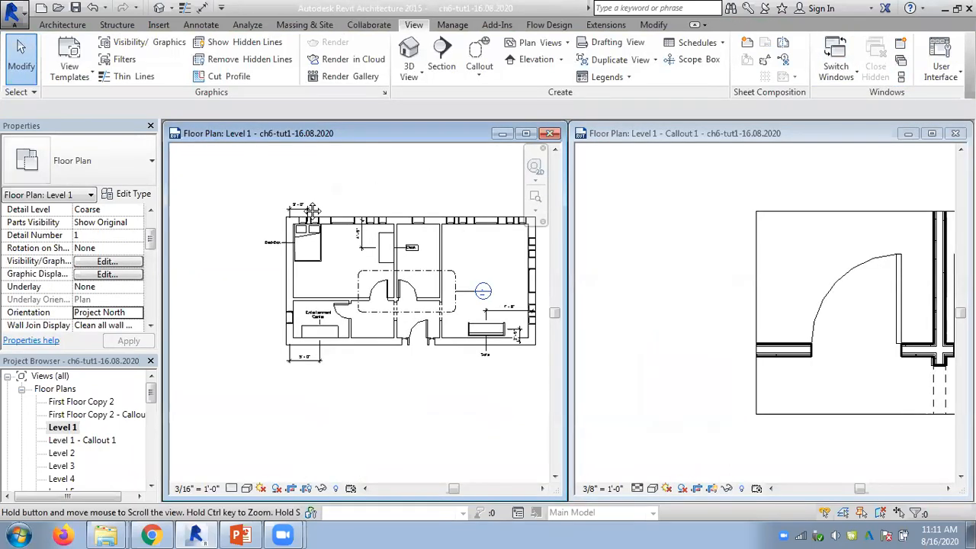
key(z)
key(a)
click(682, 240)
middle_drag(683, 241, 647, 243)
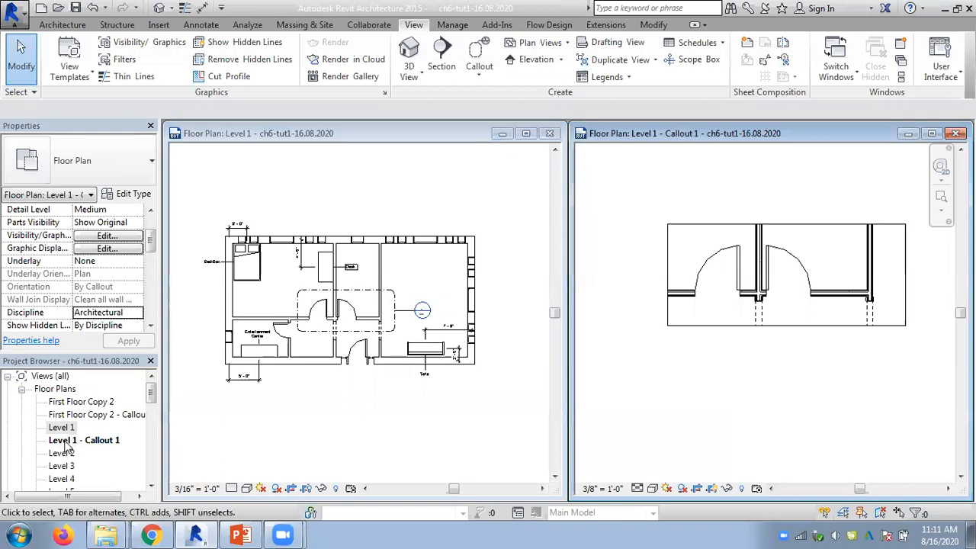
Step: Resize the callout boundary on the Level 1 plan, raising its upper edge to the desk and setting its left edge just beside the door
click(378, 416)
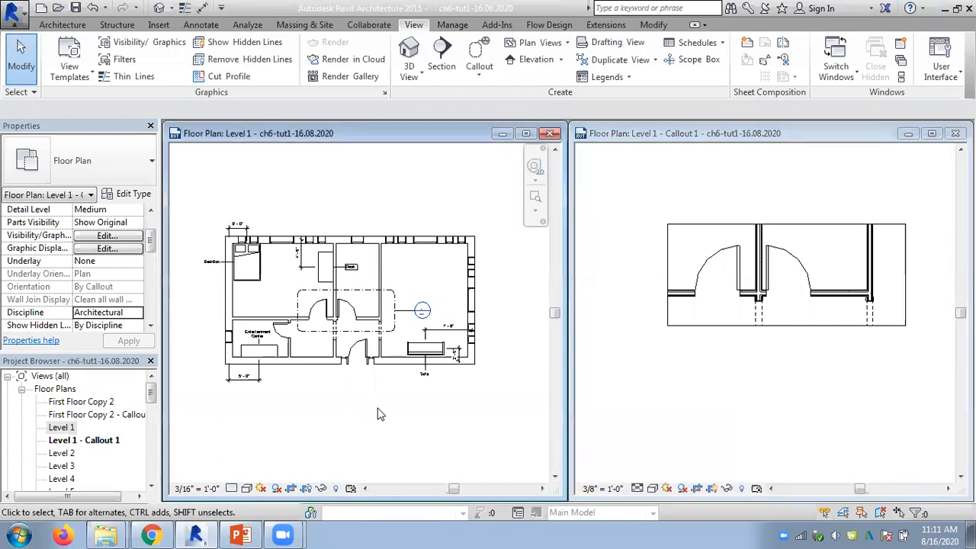
scroll(291, 324, up, 3)
click(389, 287)
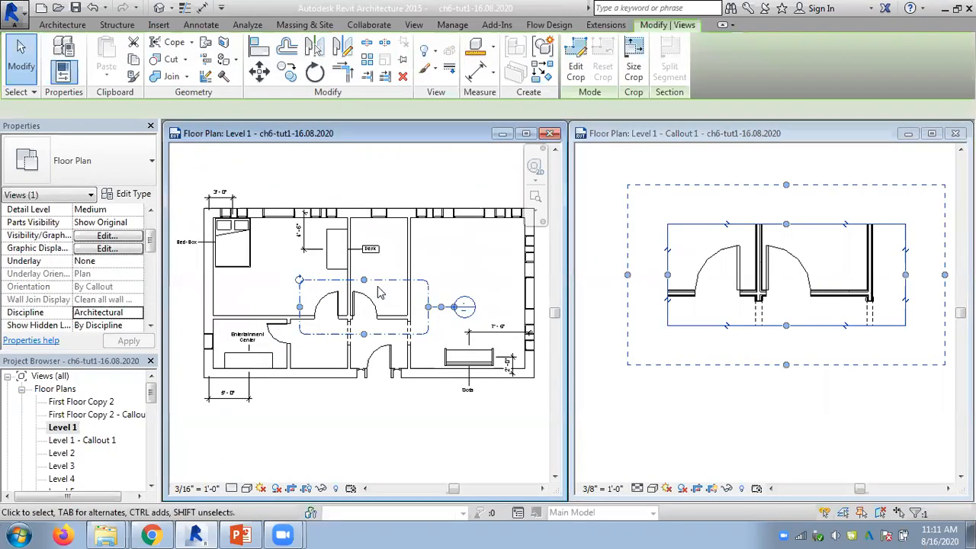
drag(300, 309, 259, 308)
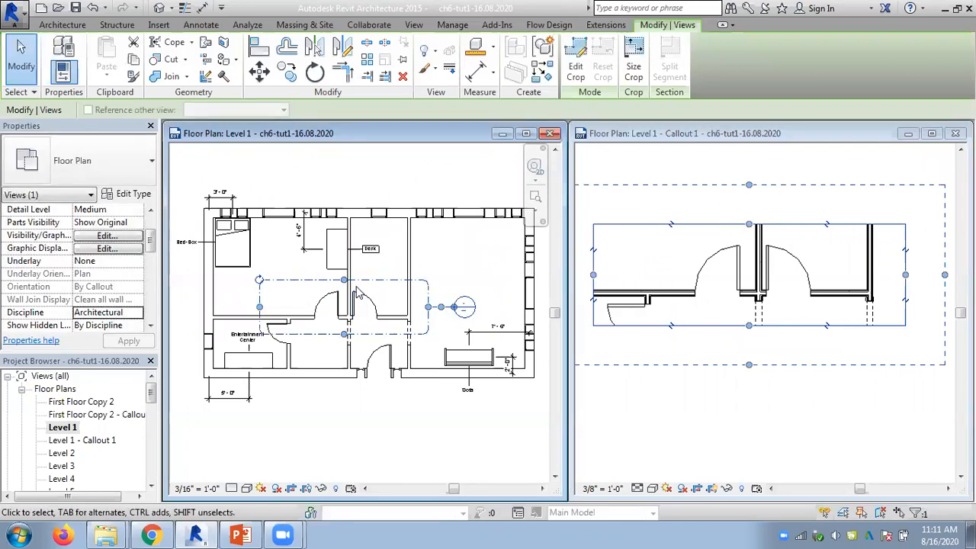
drag(343, 280, 343, 258)
mouse_move(343, 334)
mouse_down()
mouse_move(345, 394)
mouse_move(344, 335)
mouse_up()
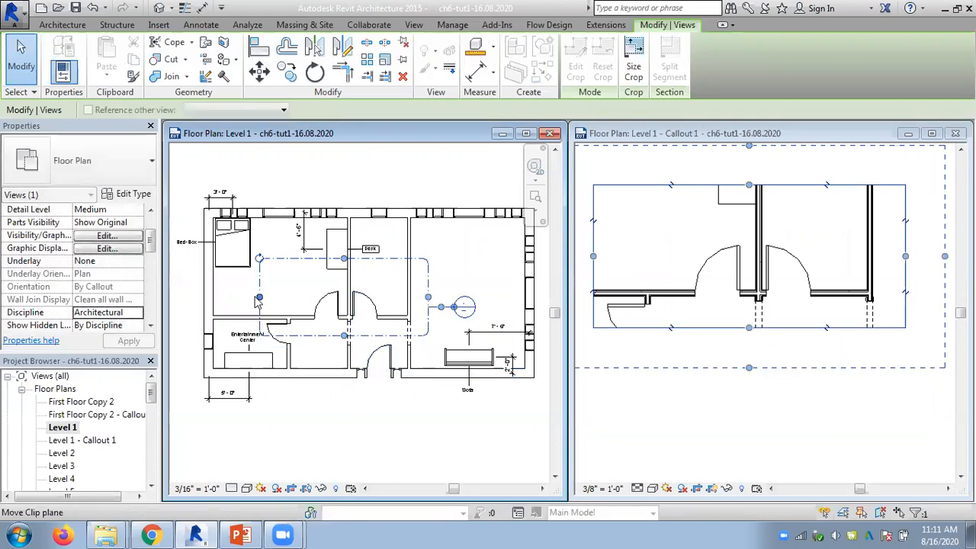
drag(275, 296, 304, 297)
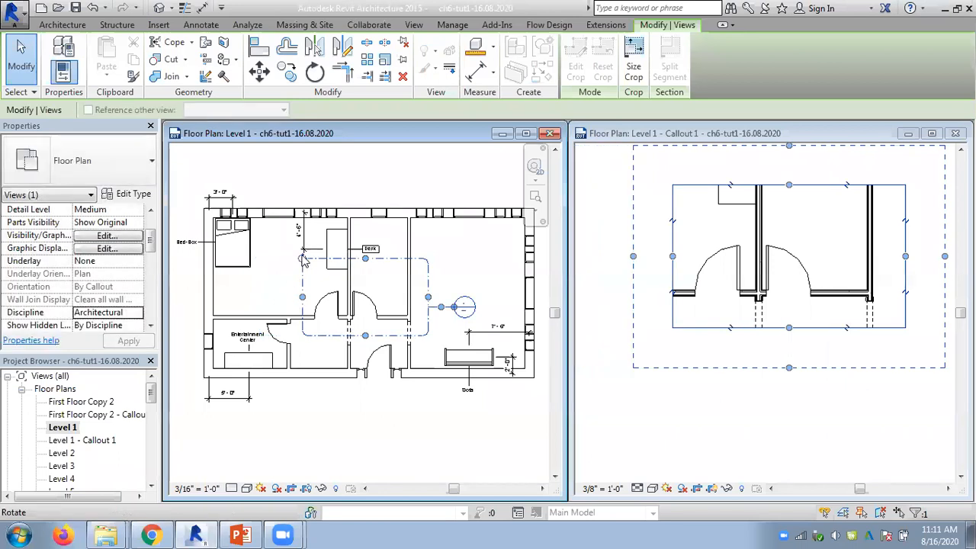
Step: Try to rotate the callout boundary on the Level 1 plan
click(301, 258)
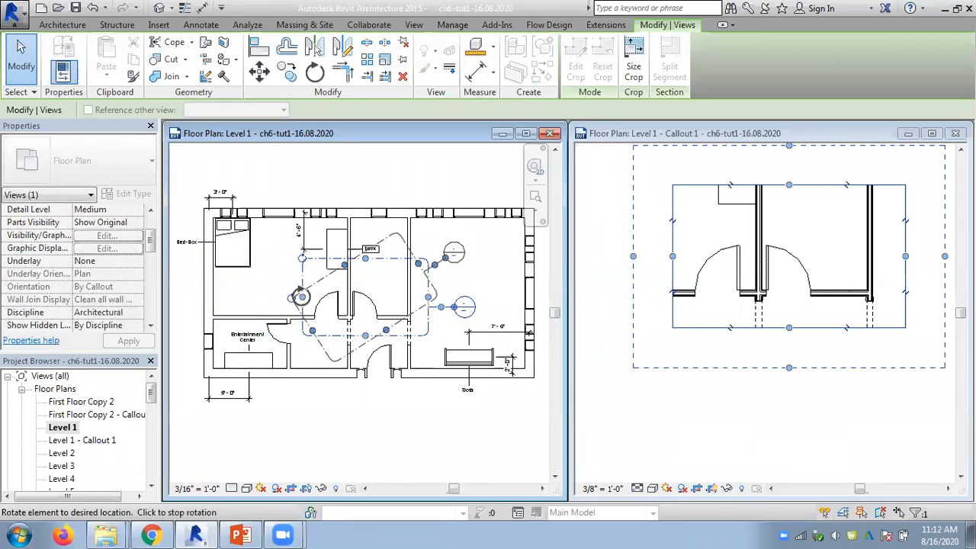
click(302, 296)
drag(290, 299, 312, 267)
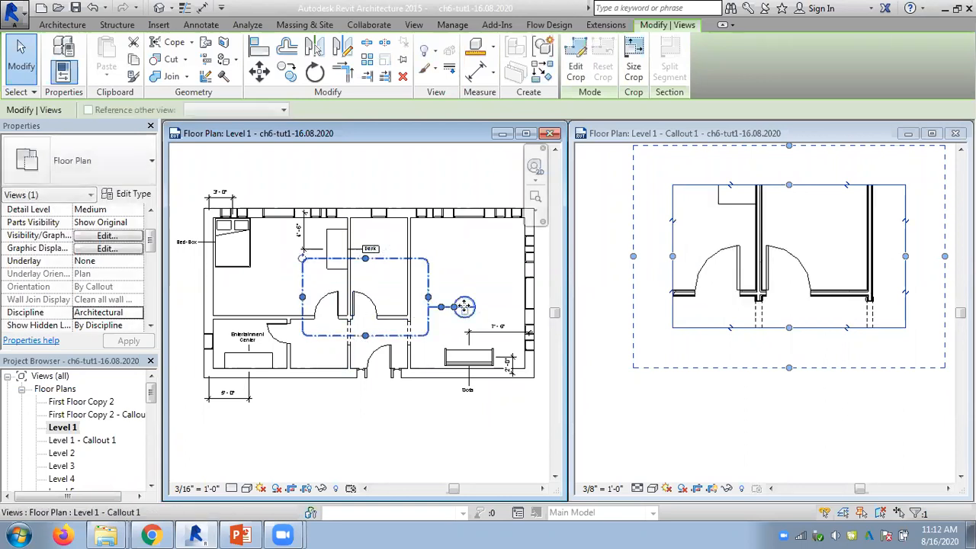
Step: Deselect the callout, examine its bubble on the plan, and check the View Scale property of the Level 1 view
scroll(482, 330, up, 2)
click(444, 243)
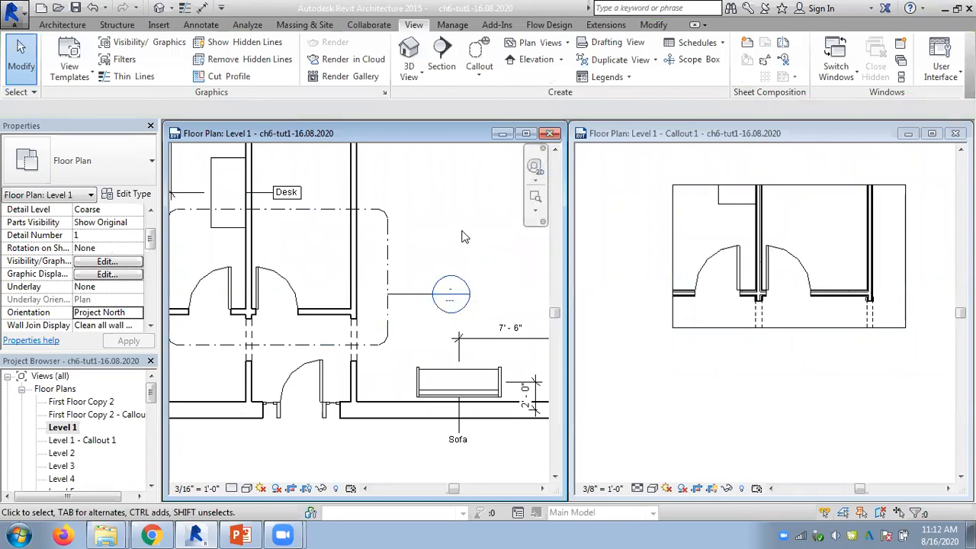
scroll(455, 236, down, 3)
middle_drag(438, 239, 427, 332)
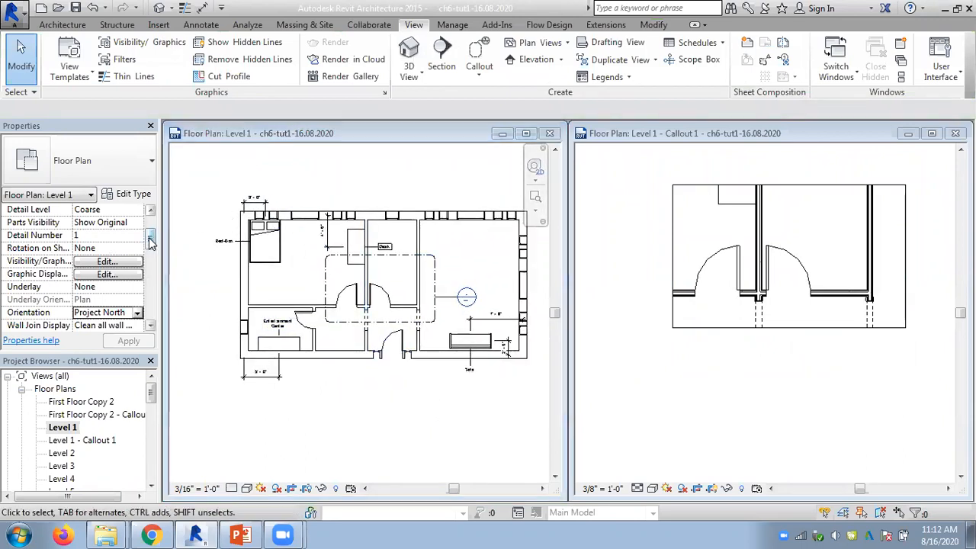
scroll(126, 229, up, 2)
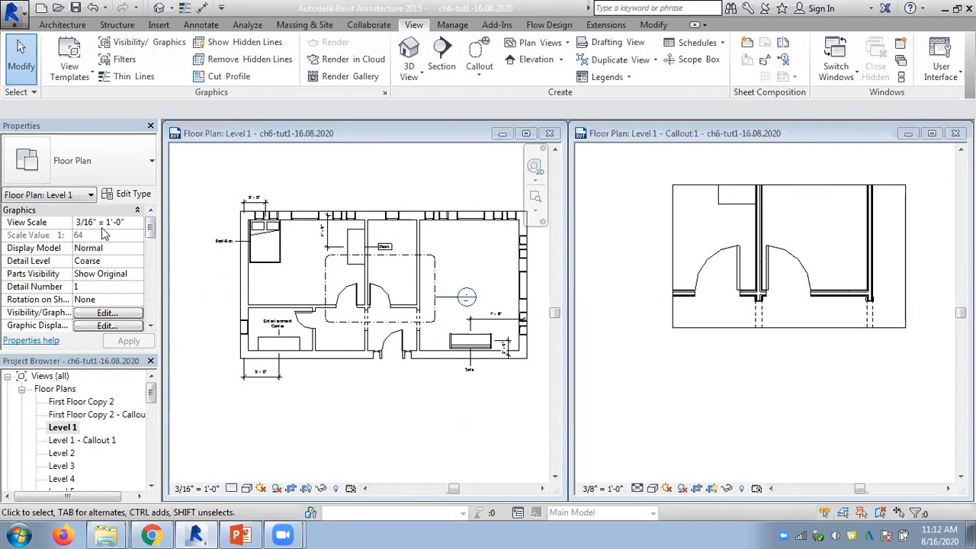
Step: Review the callout view's properties and set its View Scale to 1/4" = 1'-0"
click(752, 333)
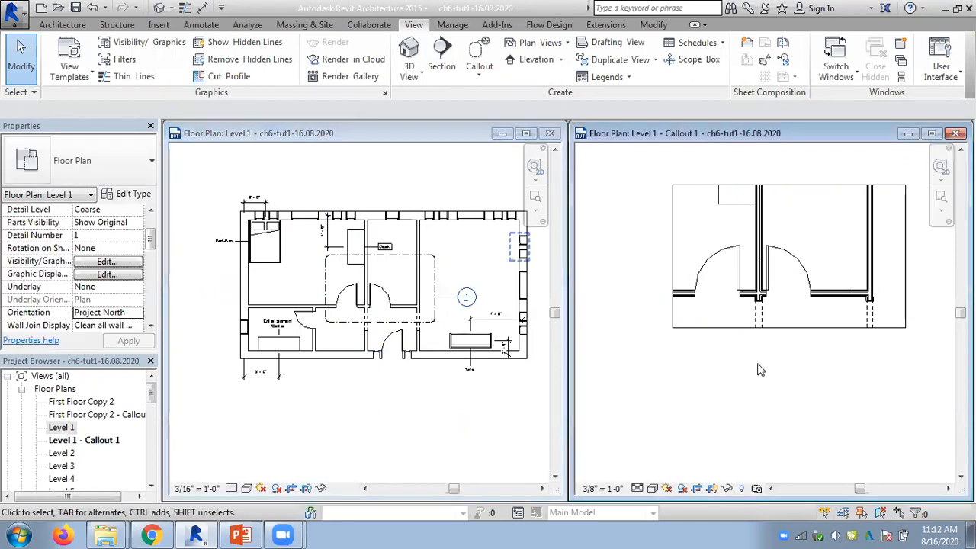
scroll(151, 232, up, 2)
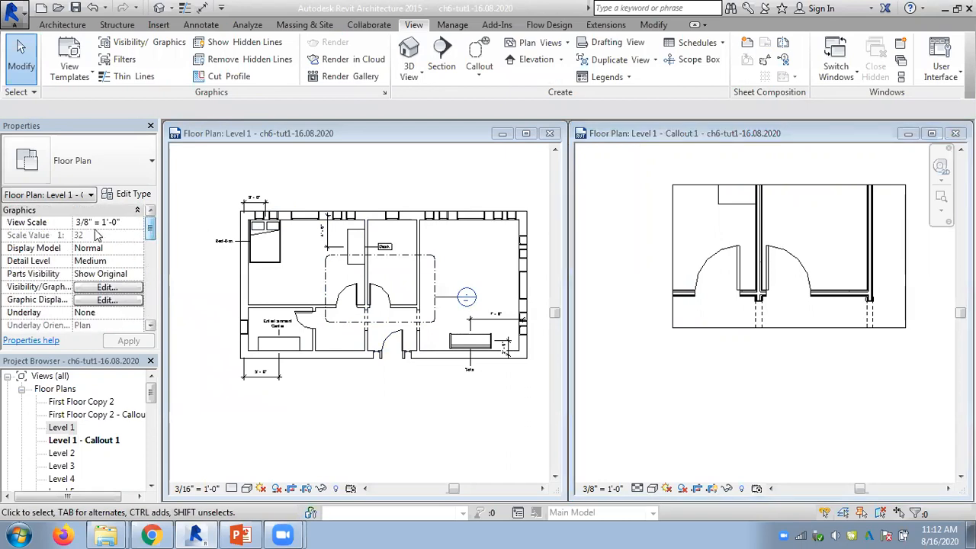
scroll(116, 232, down, 2)
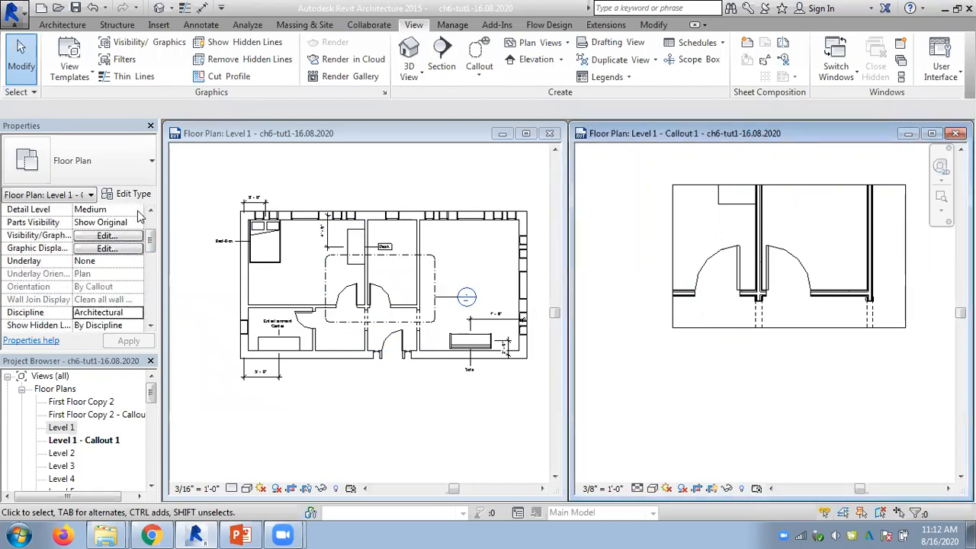
scroll(151, 242, up, 2)
click(129, 222)
click(137, 222)
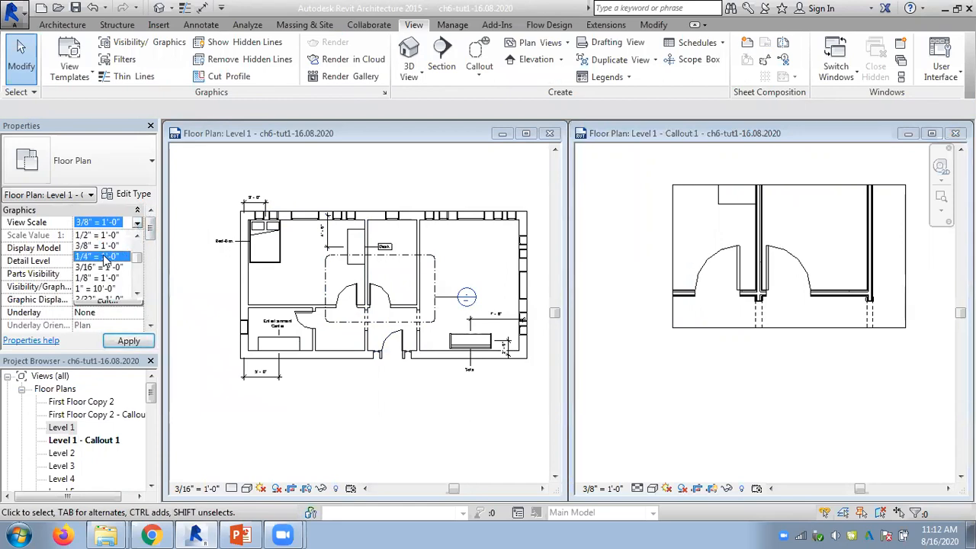
click(113, 257)
click(128, 340)
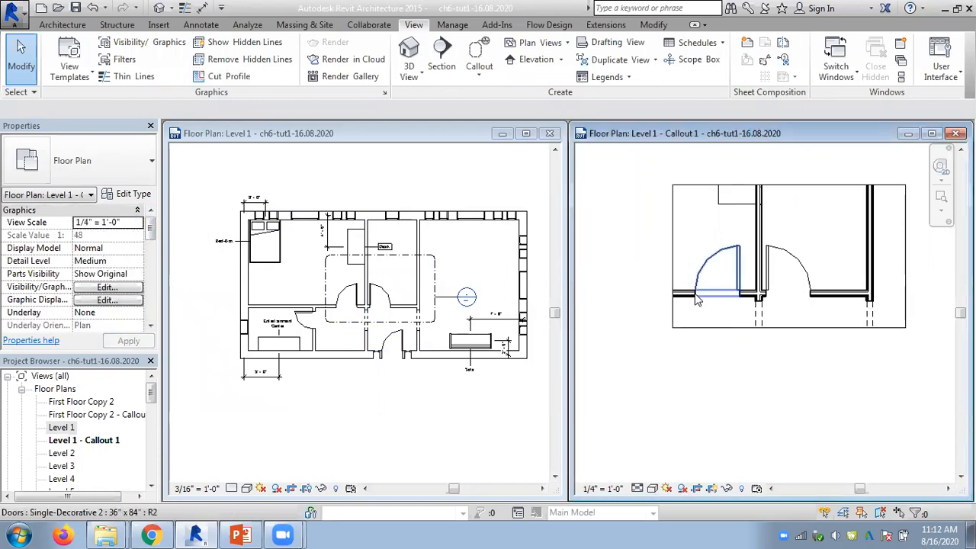
Step: Set the callout view's View Scale to 3/16" = 1'-0"
click(131, 223)
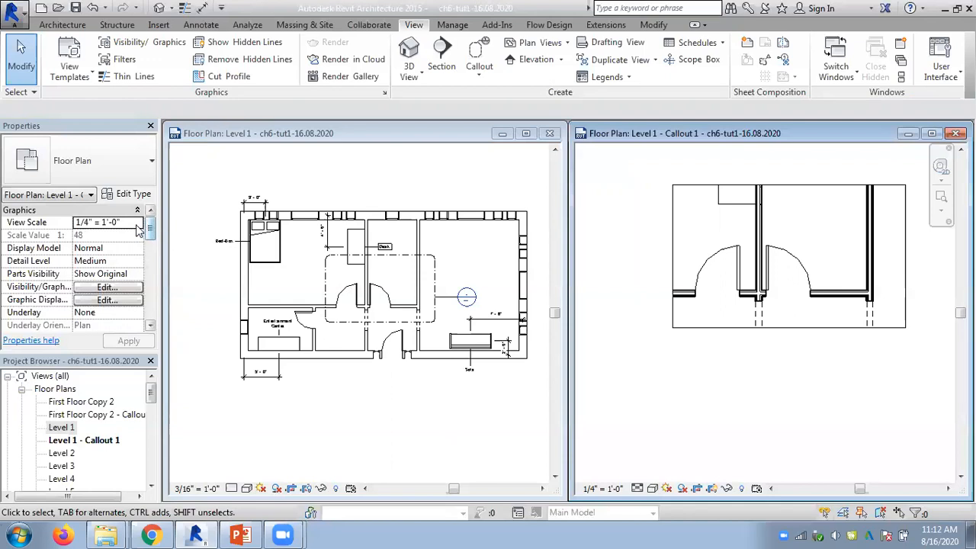
click(137, 222)
click(114, 289)
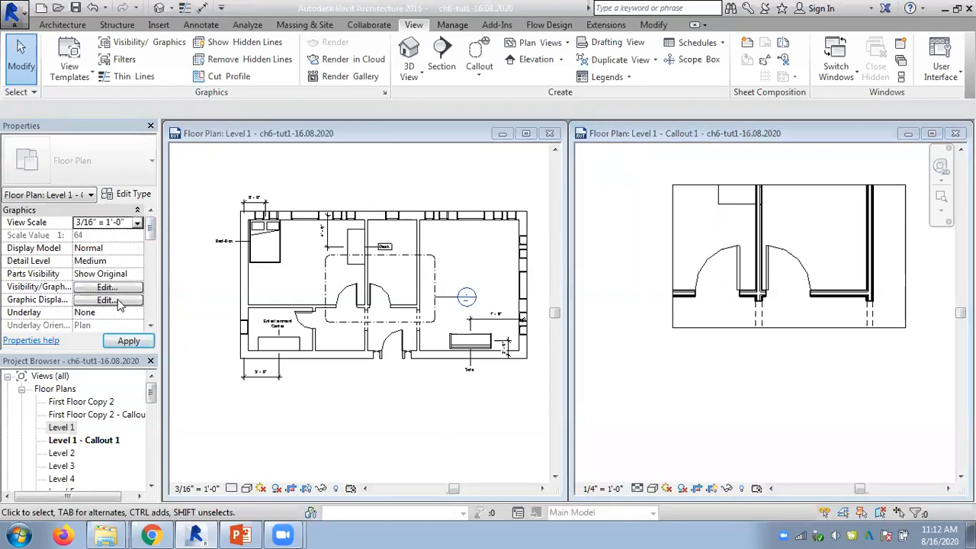
click(128, 341)
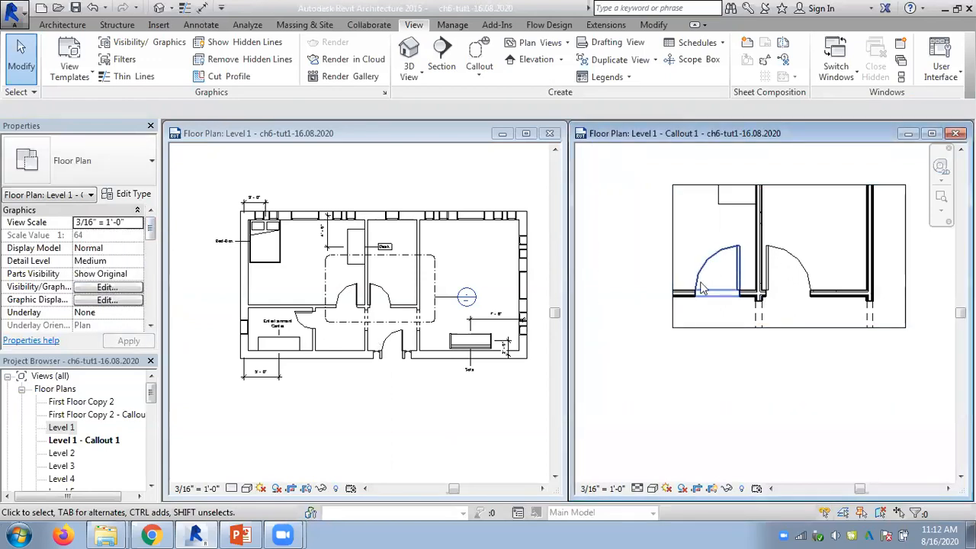
Step: Set the callout view's View Scale to 6" = 1'-0"
click(133, 223)
click(138, 223)
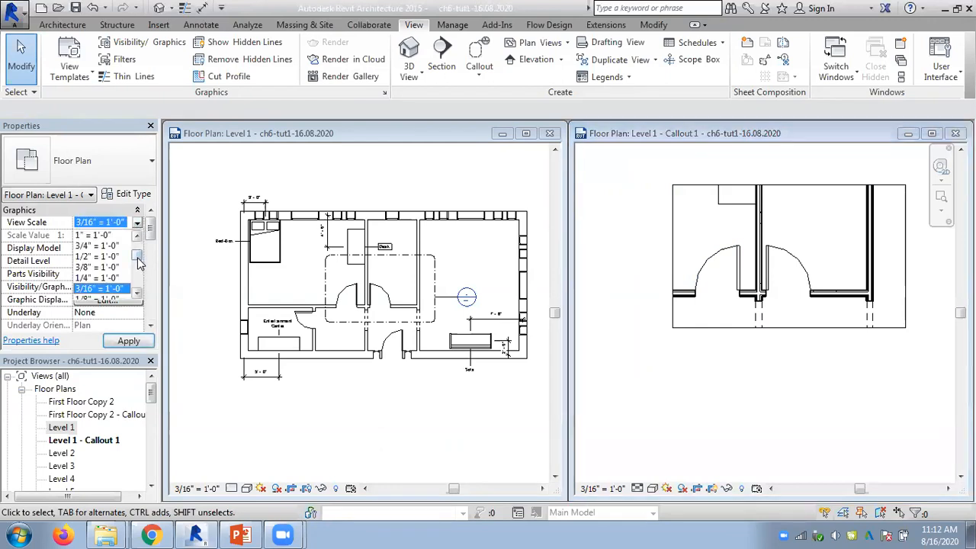
click(97, 257)
click(127, 341)
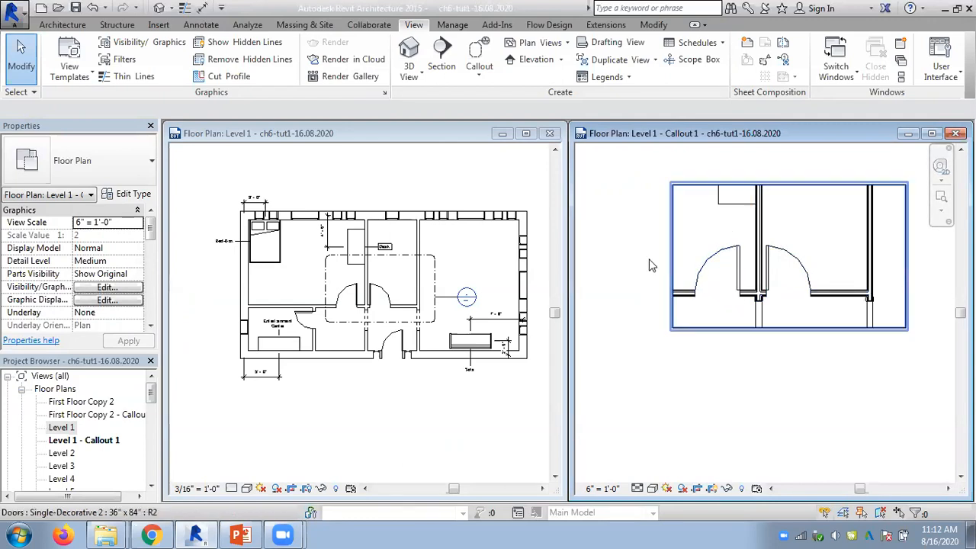
Step: Select the crop boundary in the callout view and set its View Scale to 3" = 1'-0"
click(692, 190)
click(138, 223)
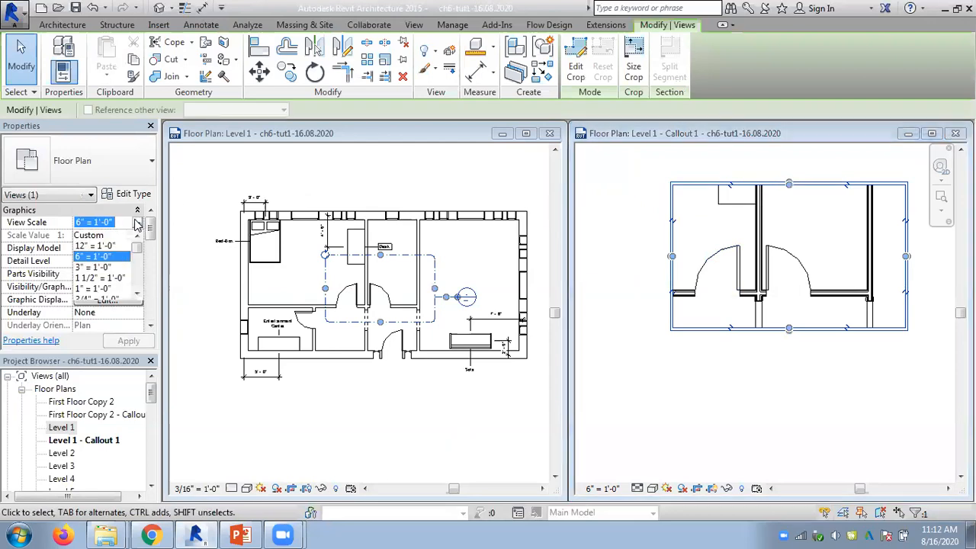
click(93, 266)
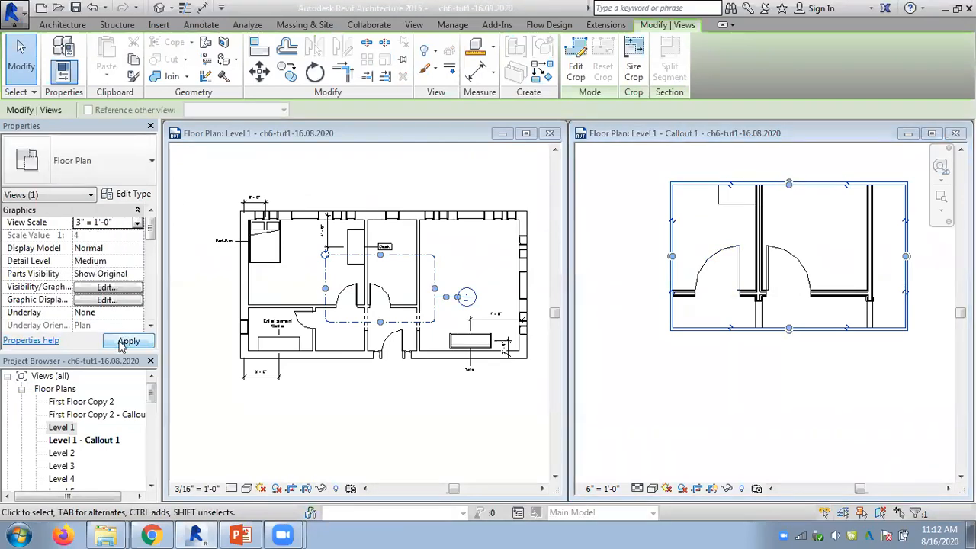
click(635, 251)
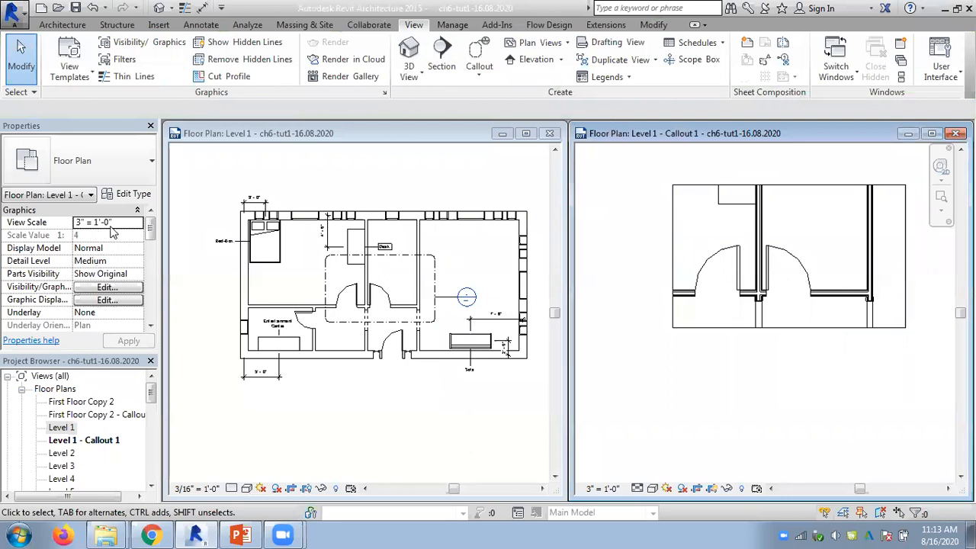
Step: Set the callout view's View Scale to 1" = 40'-0"
click(138, 224)
drag(137, 240, 138, 274)
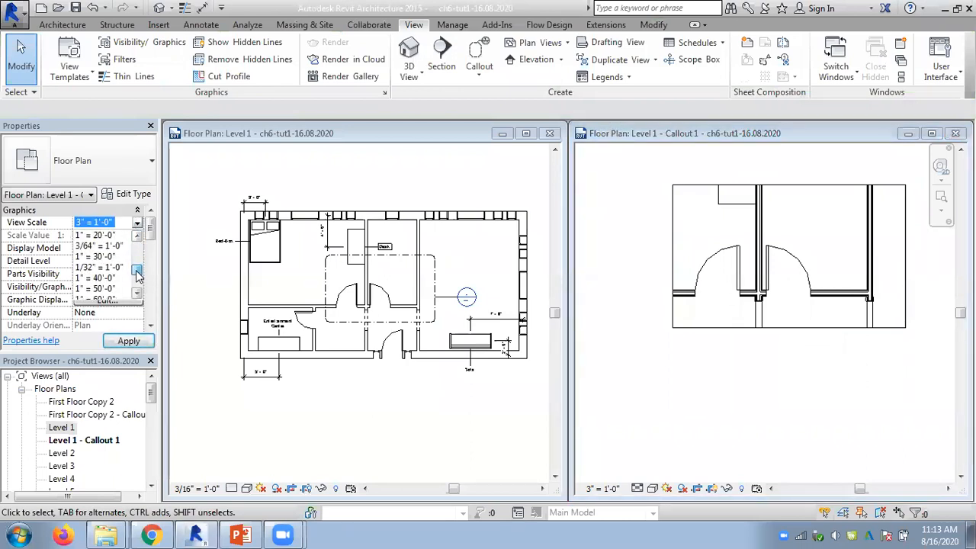
click(112, 279)
click(129, 341)
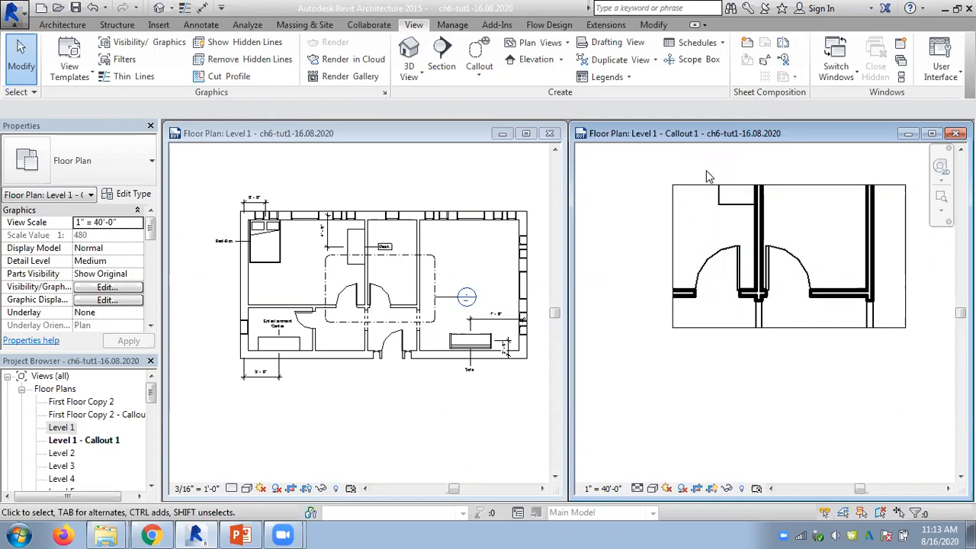
Step: Undo the callout's view scale changes and its rotation on the Level 1 plan
key(ctrl+z)
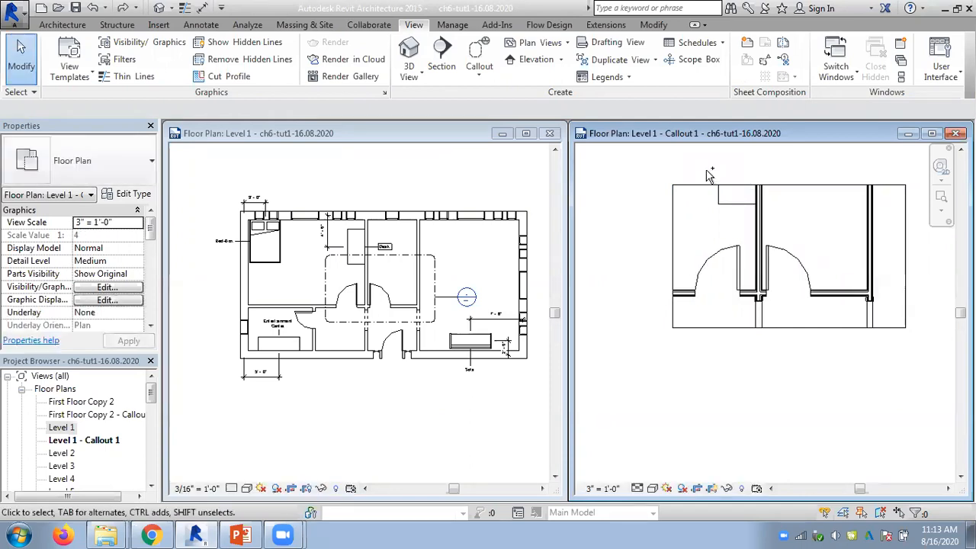
key(ctrl+z)
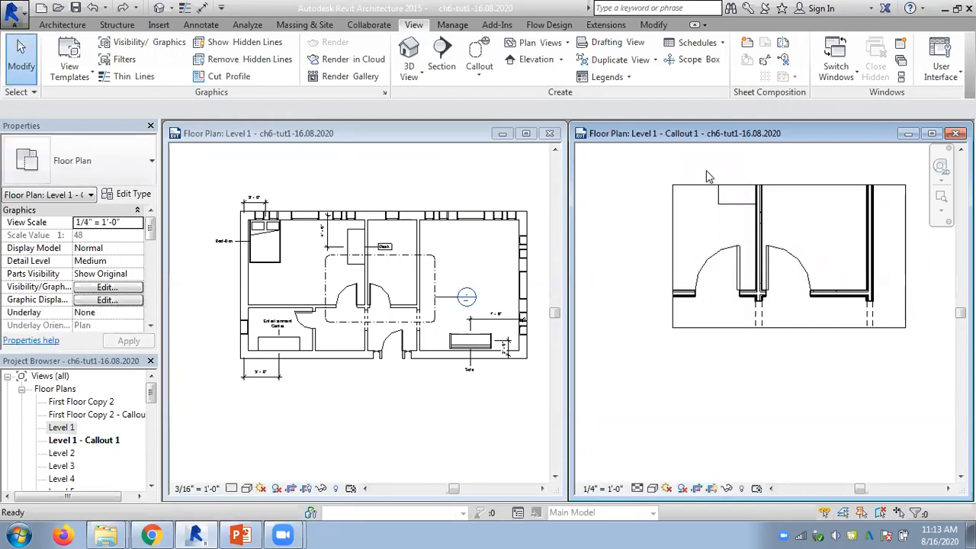
key(ctrl+z)
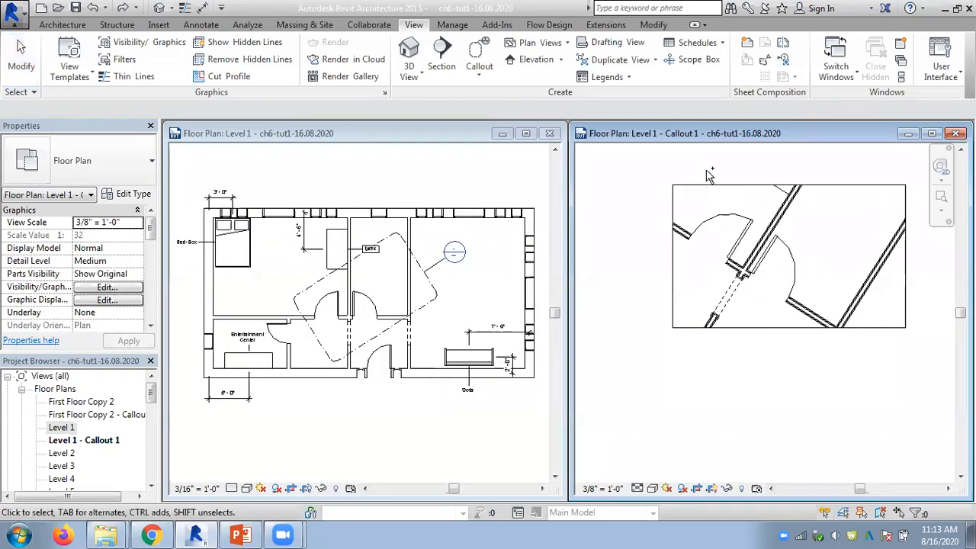
key(ctrl+z)
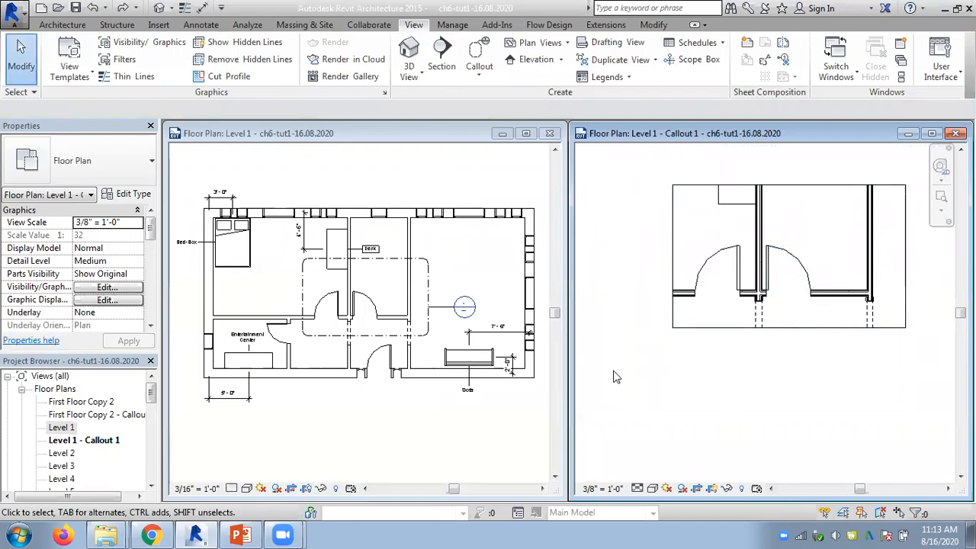
Step: Open the callout's crop profile for editing on the Level 1 plan and delete its upper line
click(447, 398)
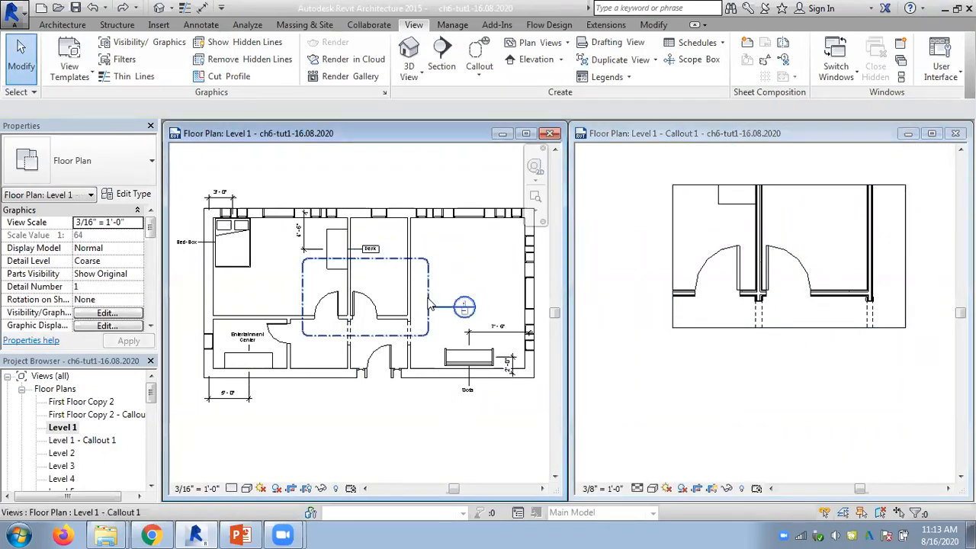
click(429, 304)
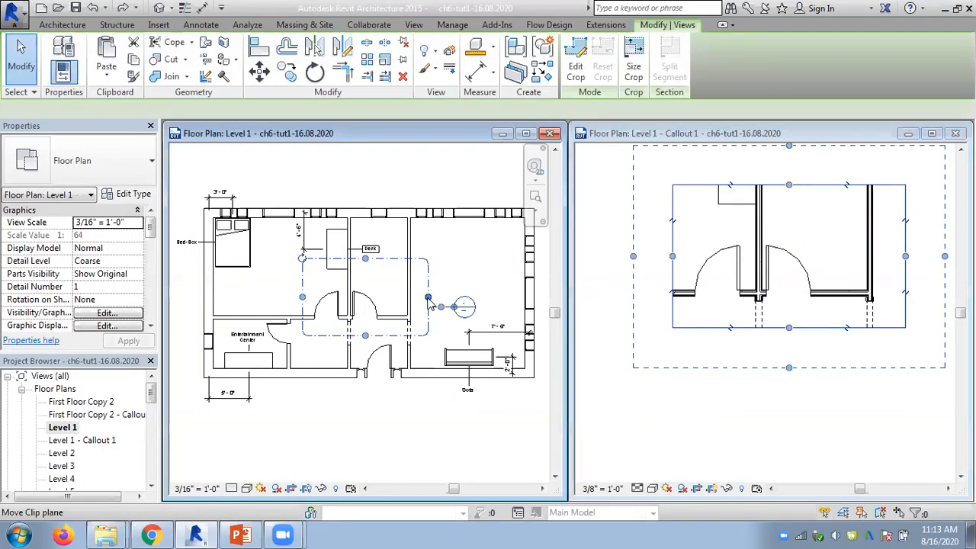
click(577, 73)
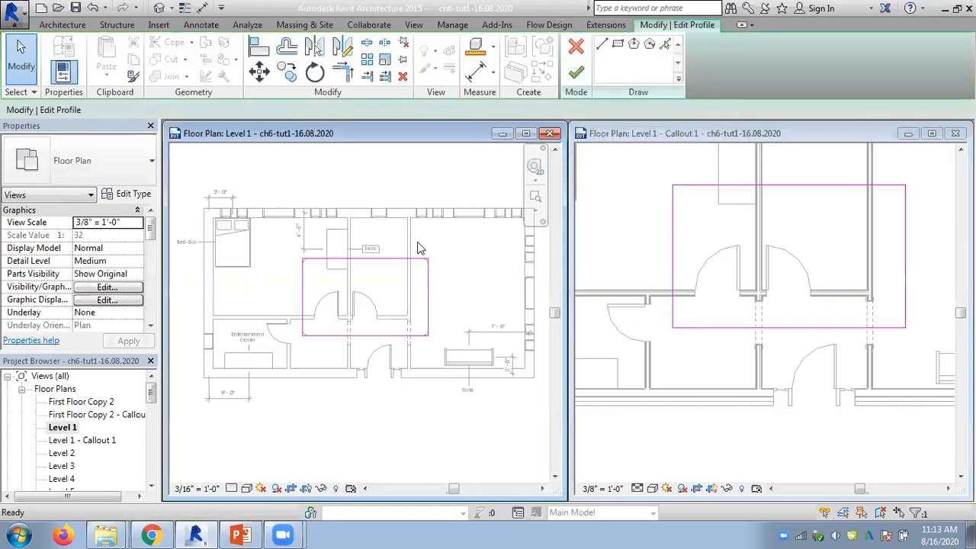
click(374, 266)
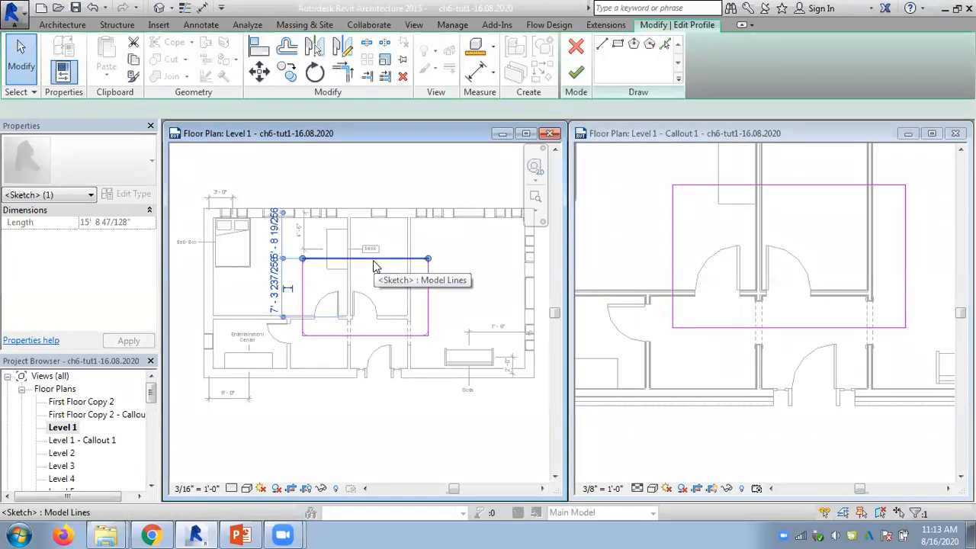
key(Delete)
Step: Close the crop profile with two sloping lines, about 9'-9" and 12'-4" long, peaking above the upper exterior wall, and finish the edit
click(601, 43)
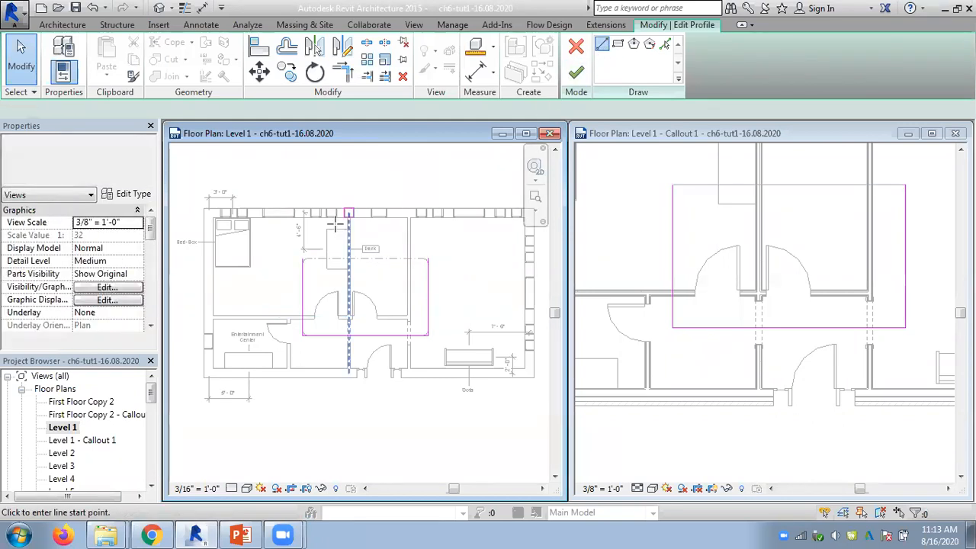
click(301, 257)
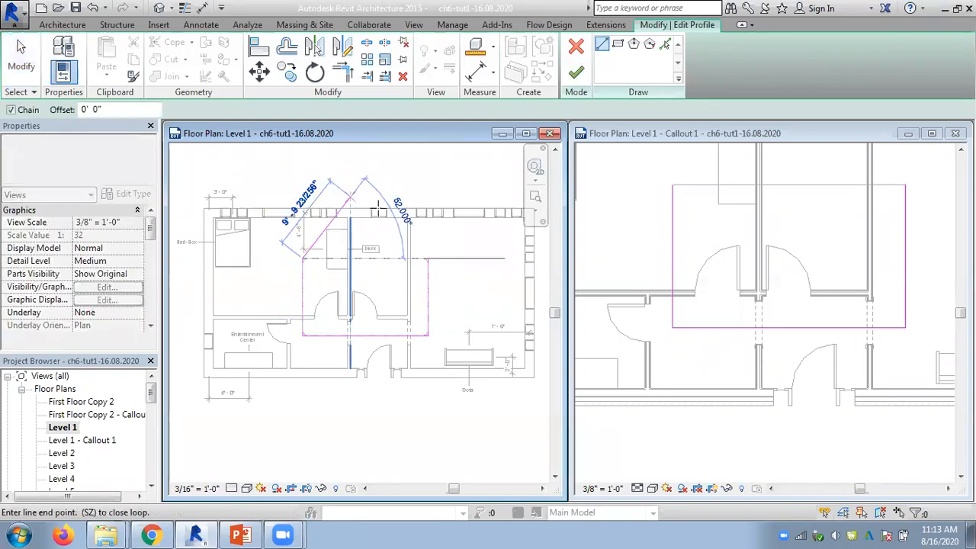
click(350, 197)
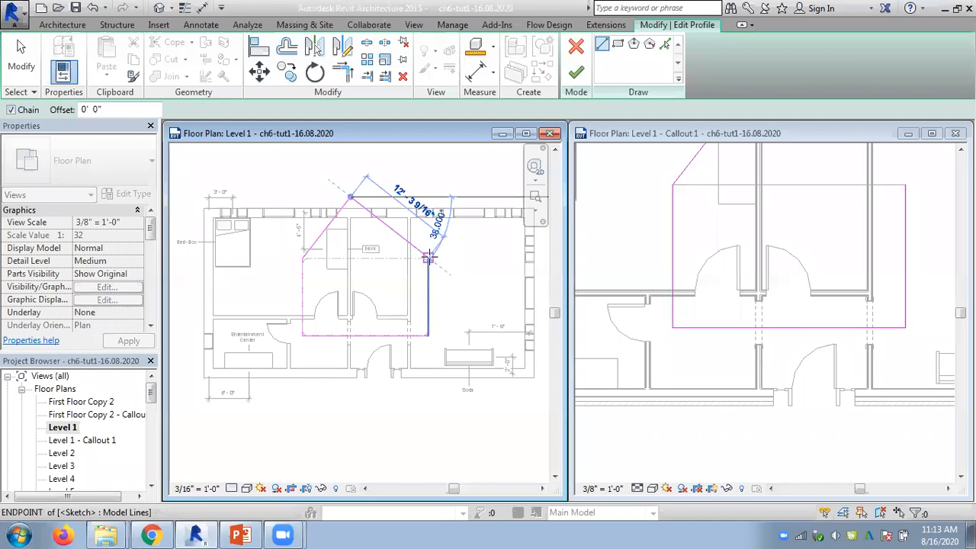
click(407, 218)
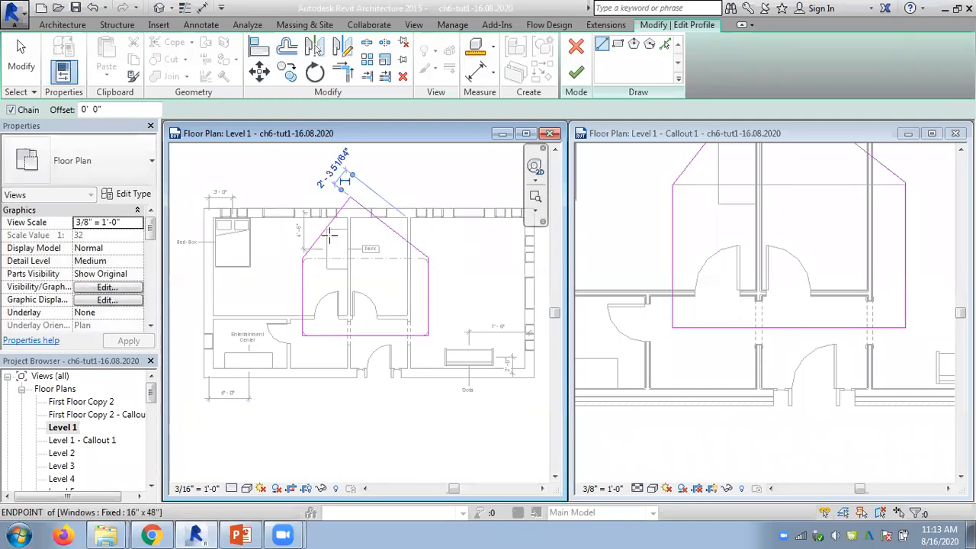
click(575, 73)
click(464, 193)
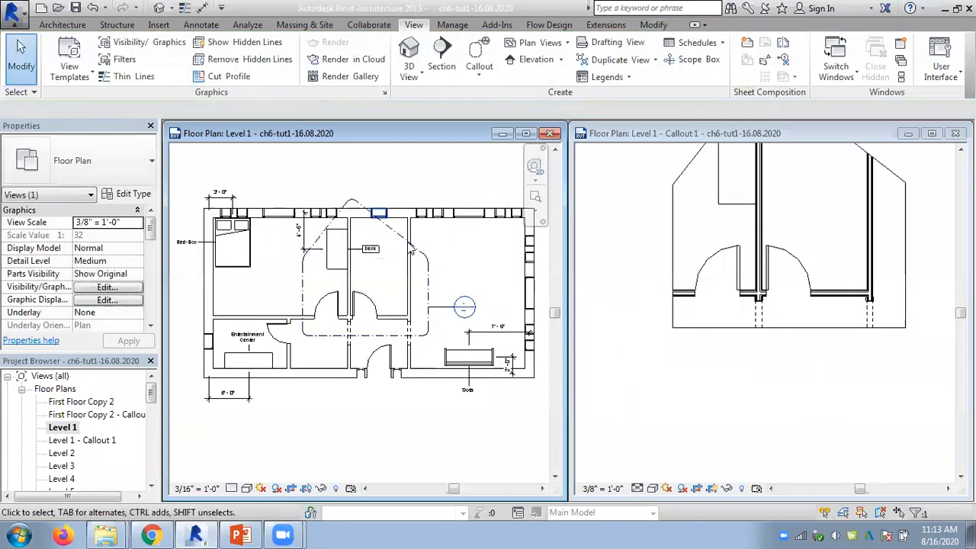
Step: Examine the reshaped crop in the callout view and reset the callout's crop to a rectangle
click(422, 262)
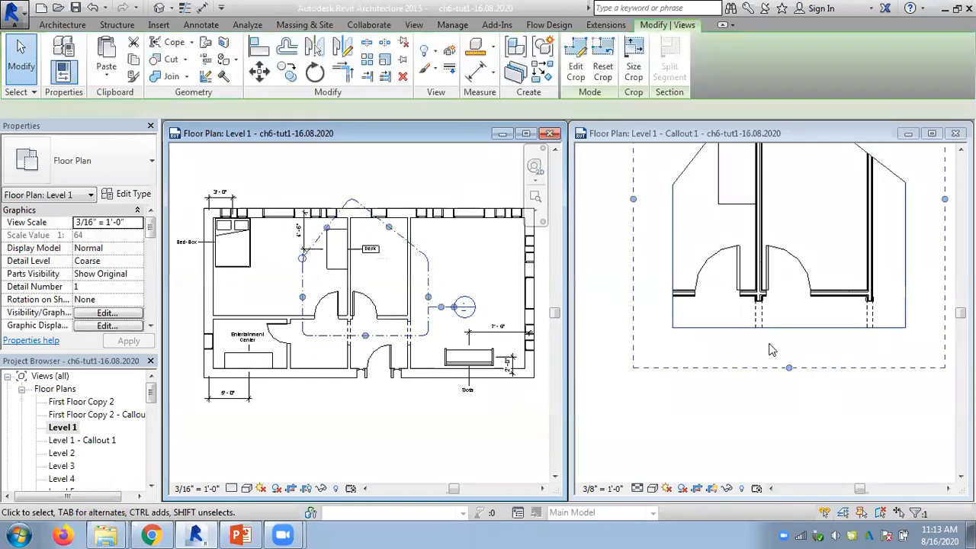
click(786, 381)
middle_drag(802, 296, 774, 383)
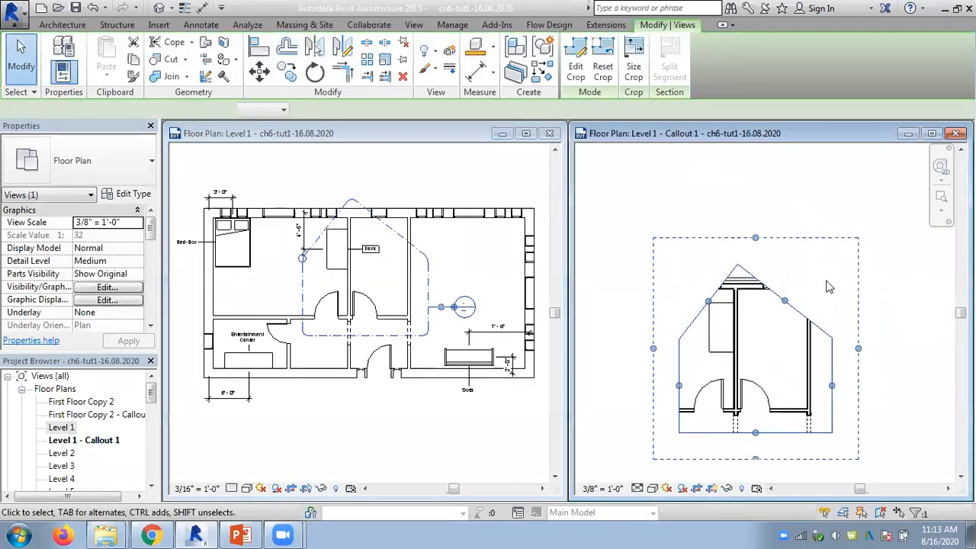
middle_drag(759, 332, 769, 285)
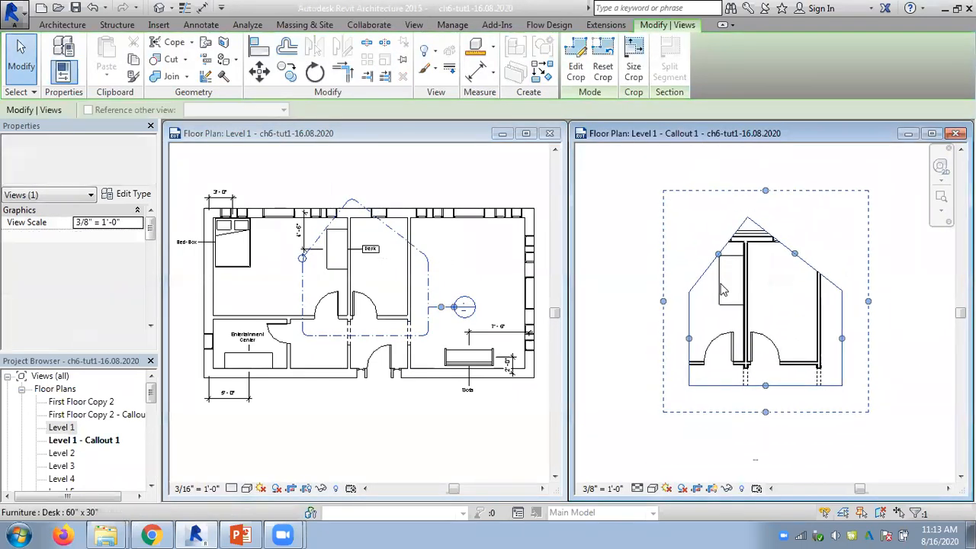
click(471, 204)
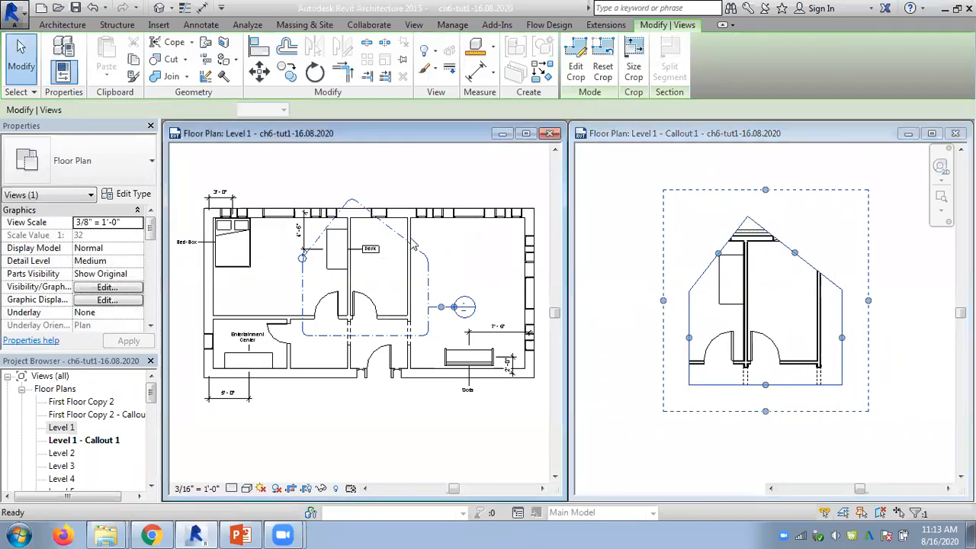
click(602, 70)
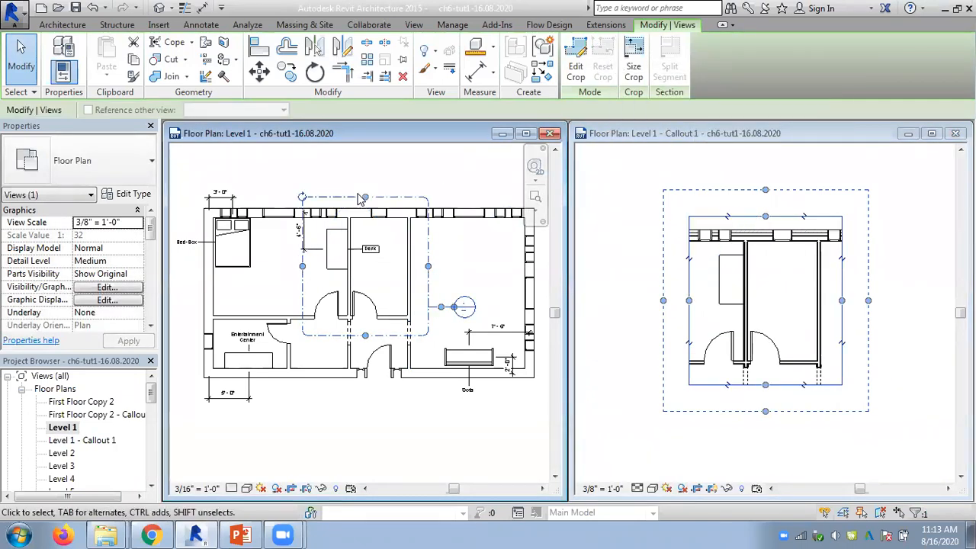
Step: Lower the callout's upper edge on the Level 1 plan to the desk's lower end and deselect the callout
drag(364, 199, 365, 265)
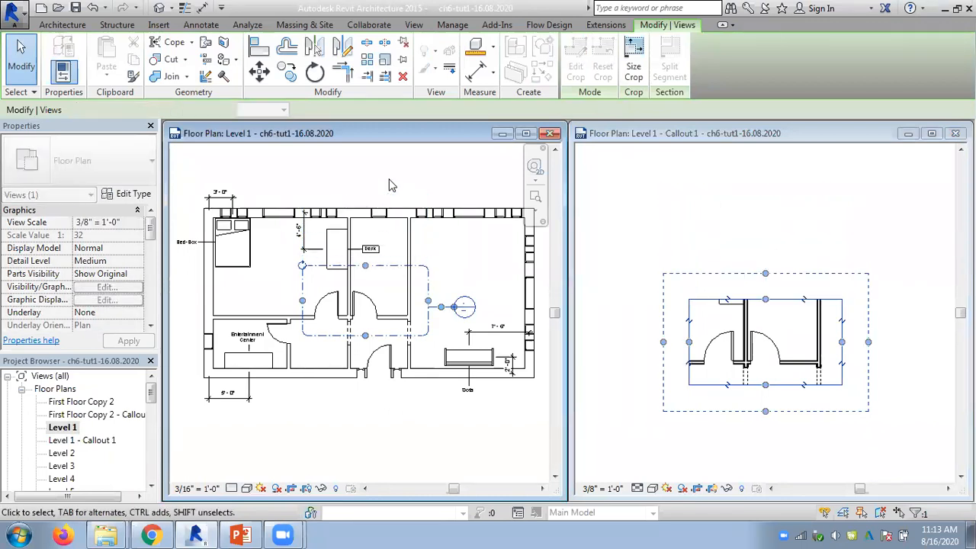
click(389, 185)
click(757, 238)
scroll(769, 297, up, 2)
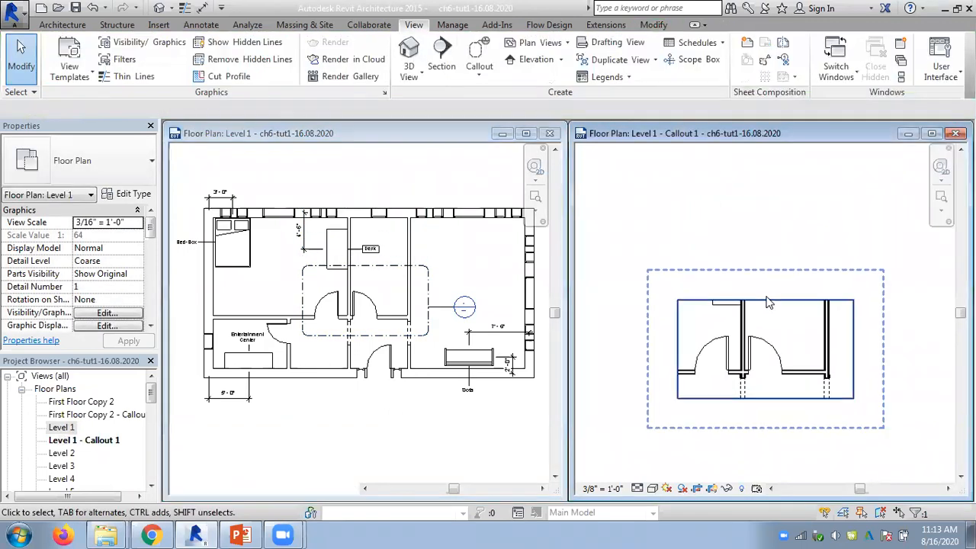
Step: Switch to the PowerPoint presentation and read through the callout slides to the one on adding detail lines
middle_drag(769, 285, 771, 241)
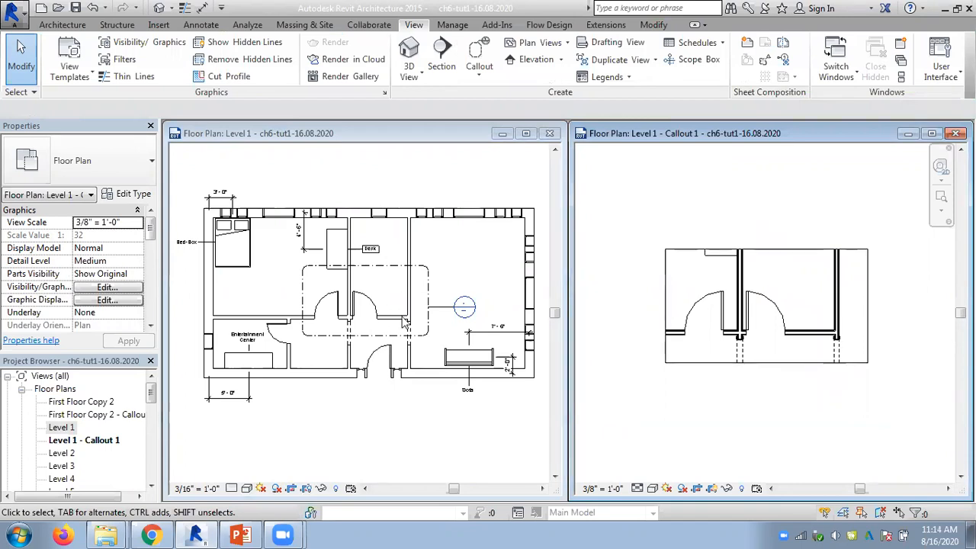
click(387, 416)
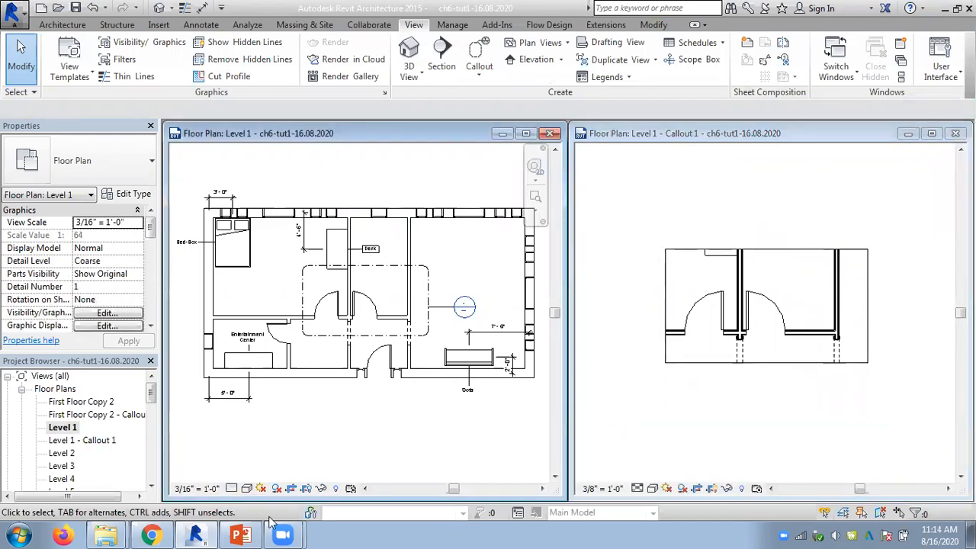
click(245, 534)
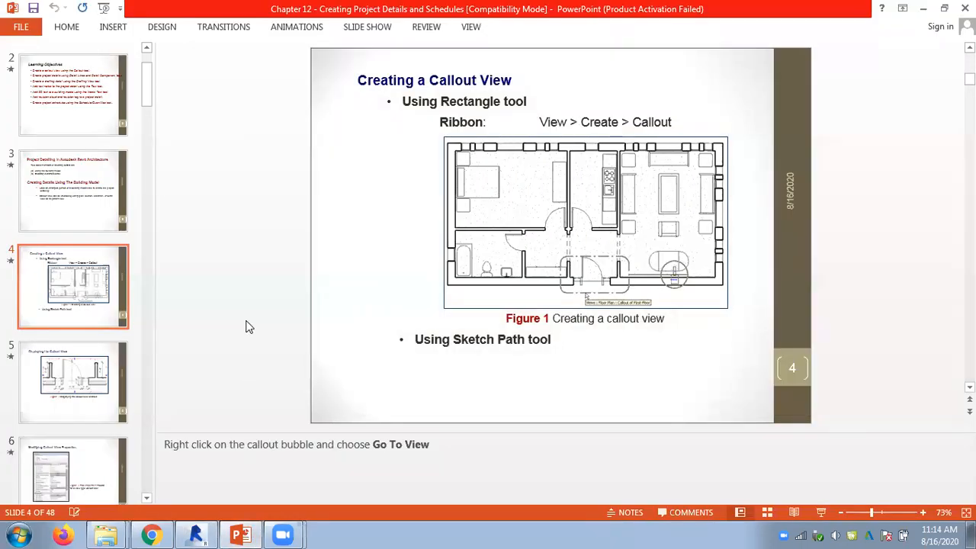
key(Page_Down)
key(Page_Down)
key(Page_Down)
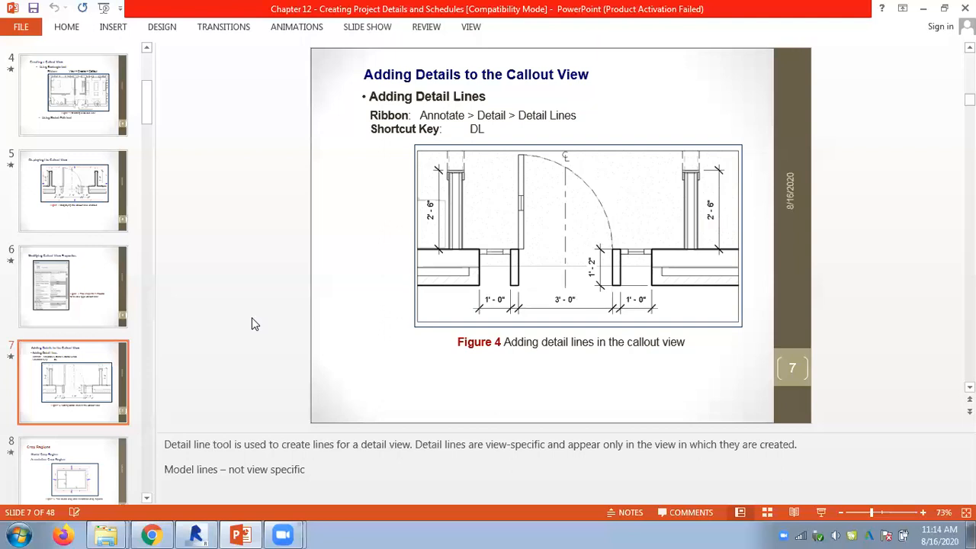
key(Page_Down)
key(Page_Up)
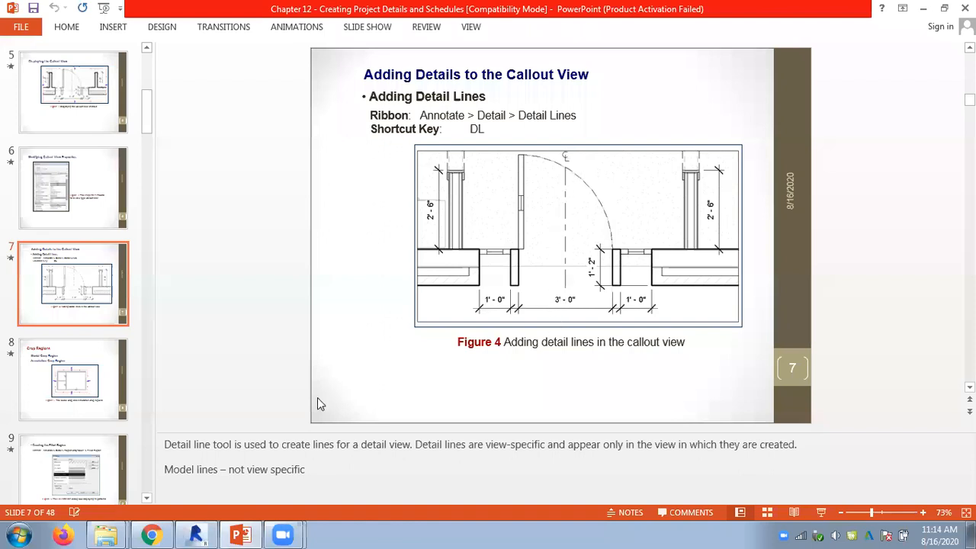
Step: Switch back to Revit and draw a vertical <Centerline> detail line through the left door in the Callout 1 view
click(195, 534)
scroll(325, 395, up, 2)
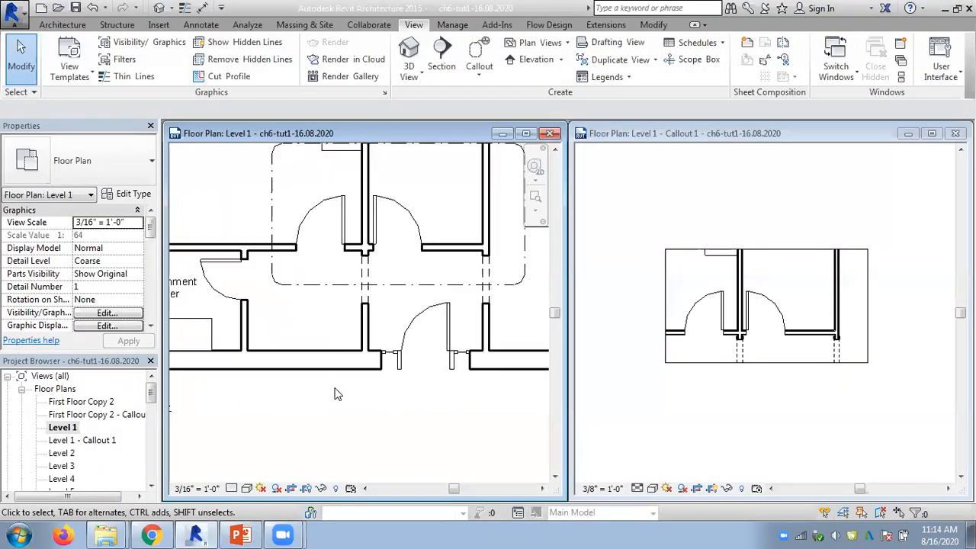
click(701, 279)
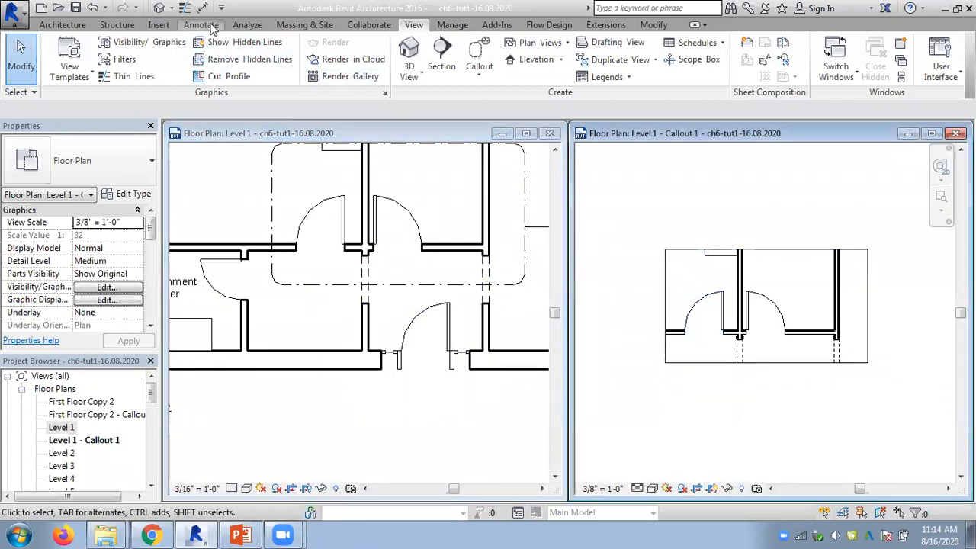
click(211, 27)
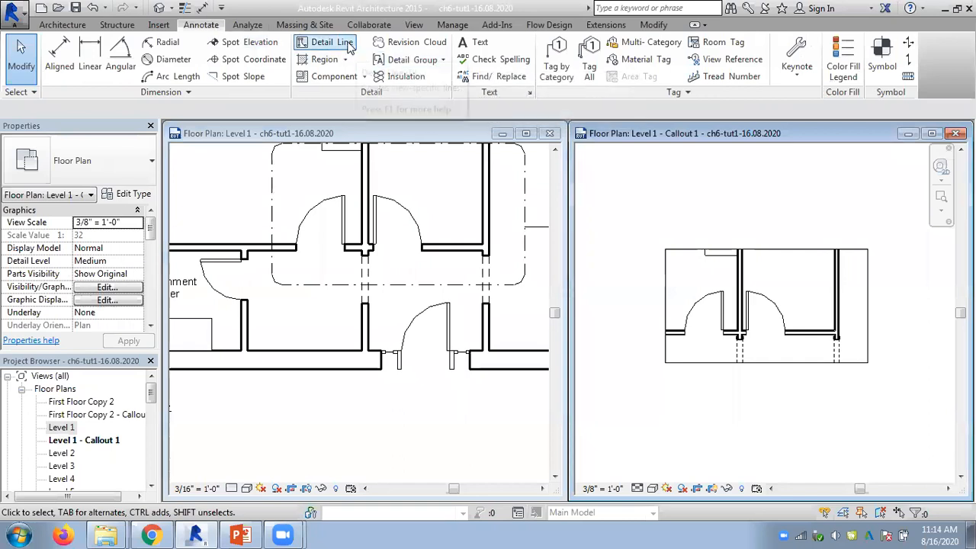
click(316, 48)
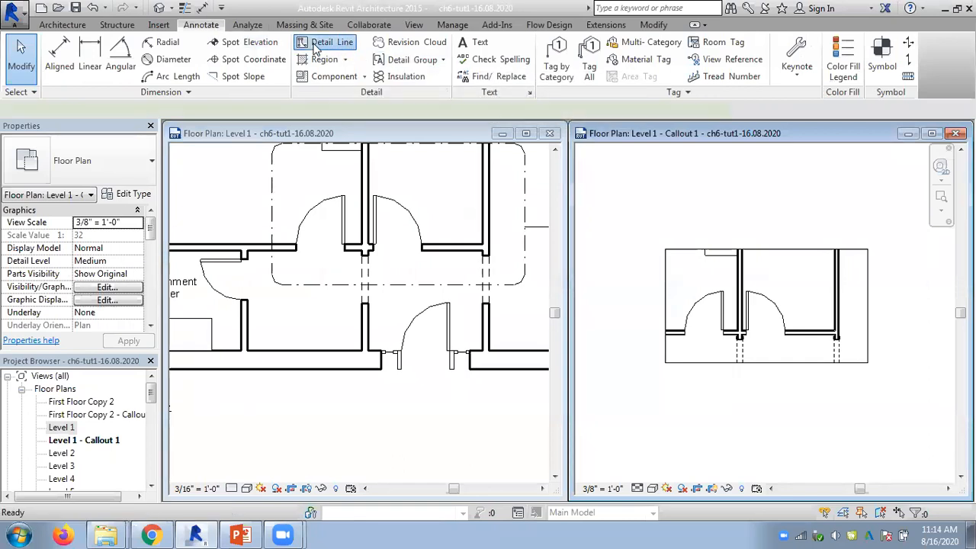
click(693, 66)
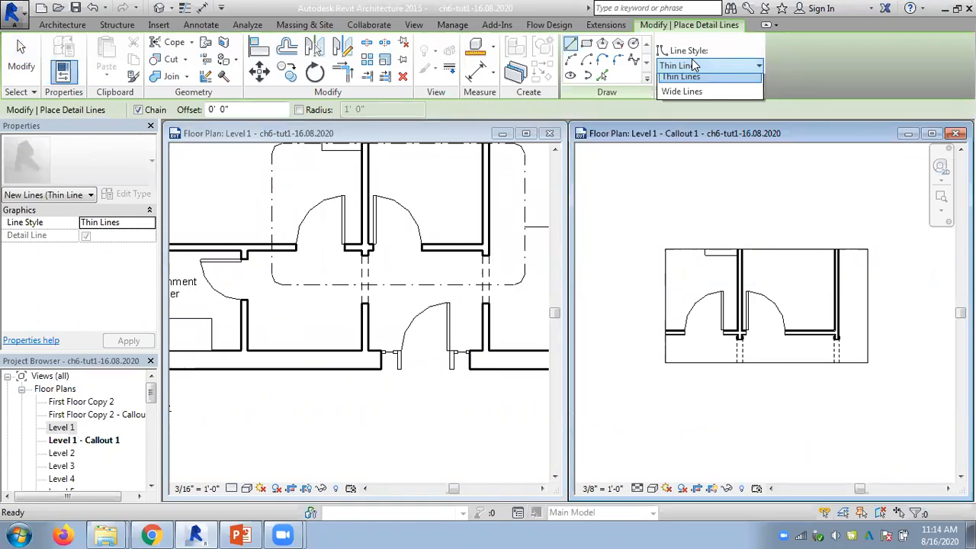
click(689, 97)
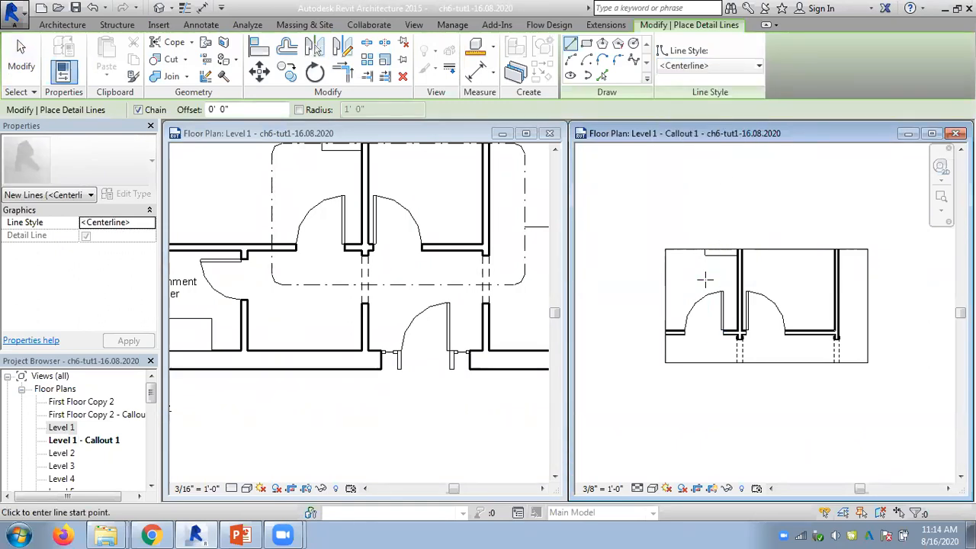
click(707, 289)
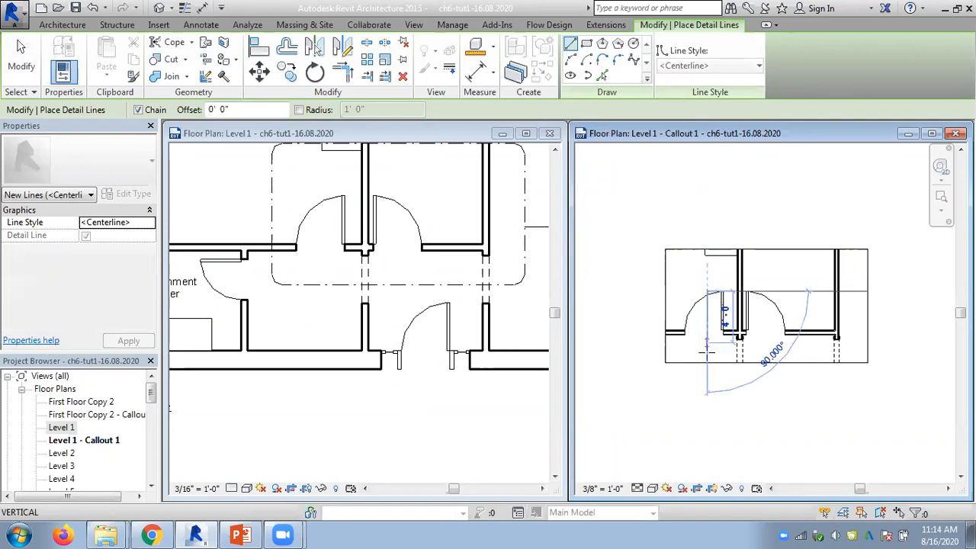
click(706, 380)
key(Escape)
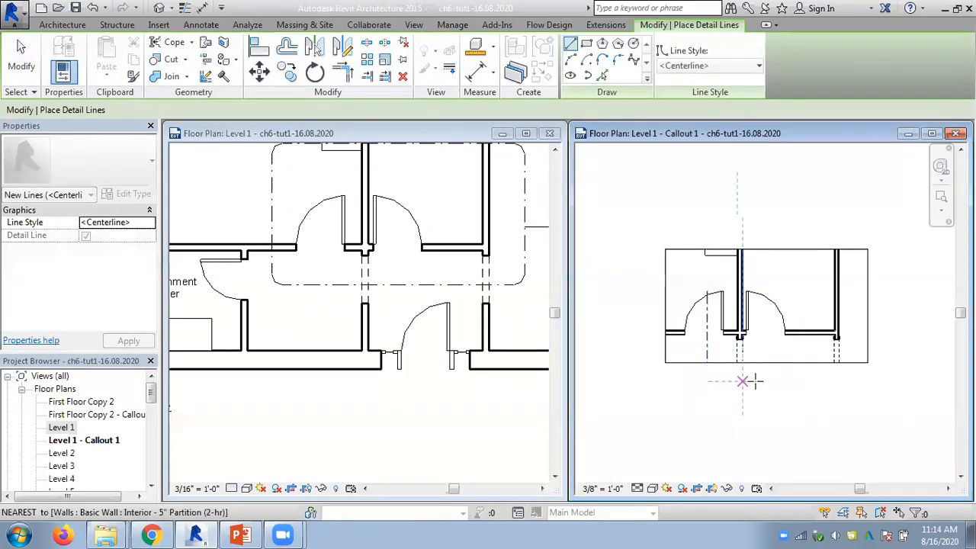
key(Escape)
Step: Stretch the centerline's upper end above the left door's swing, making the line about 8'-6" long
click(707, 296)
drag(706, 290, 705, 271)
click(668, 207)
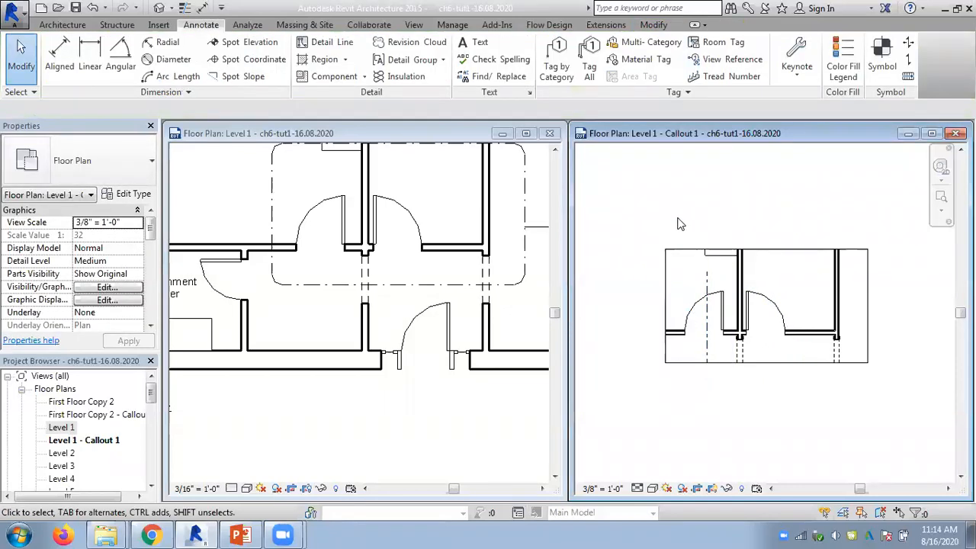
Step: Draw a second vertical <Centerline> detail line, about 5'-6" long, through the right door down to the crop's lower edge
click(709, 325)
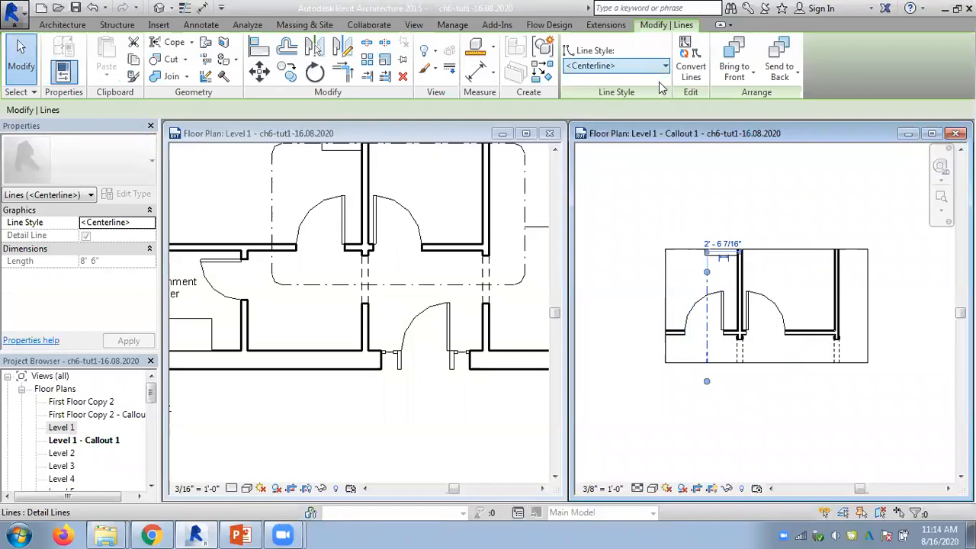
click(201, 25)
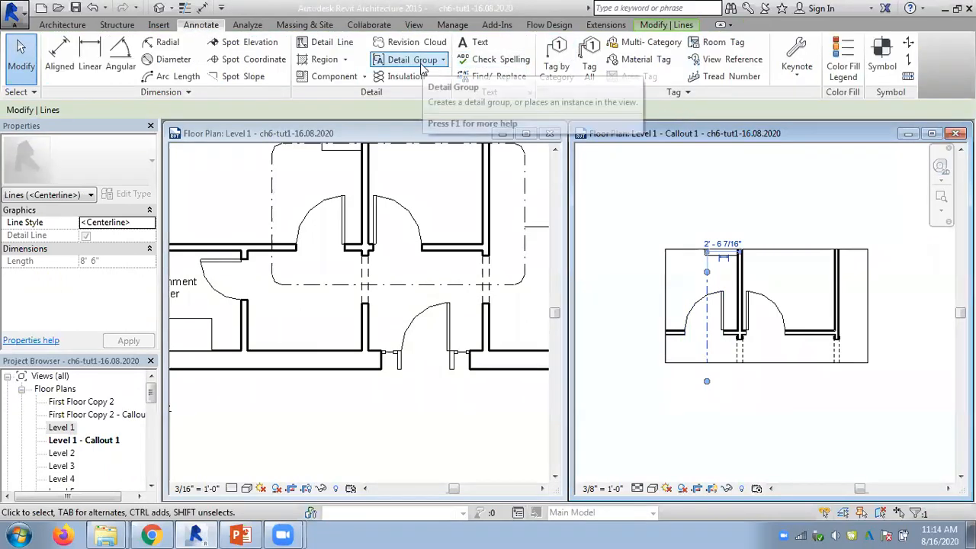
click(340, 47)
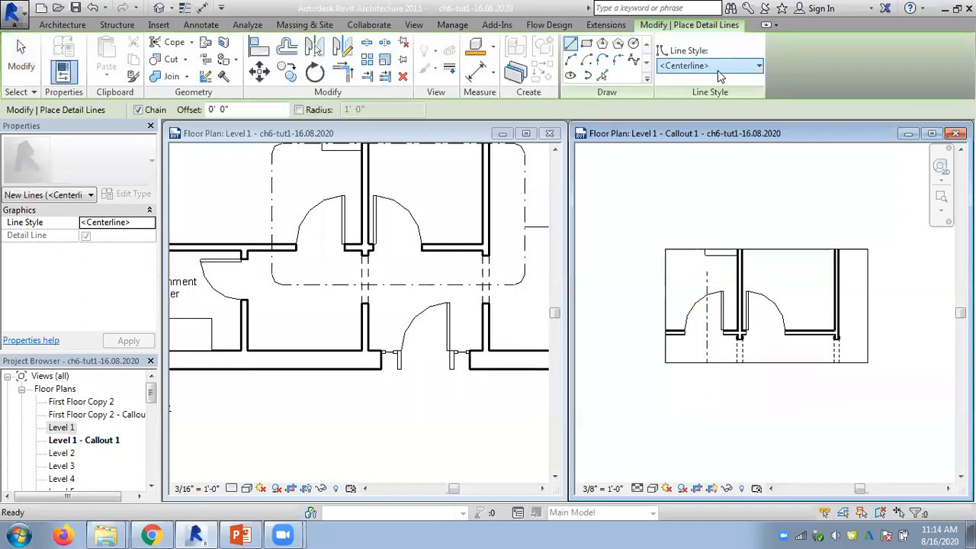
click(717, 67)
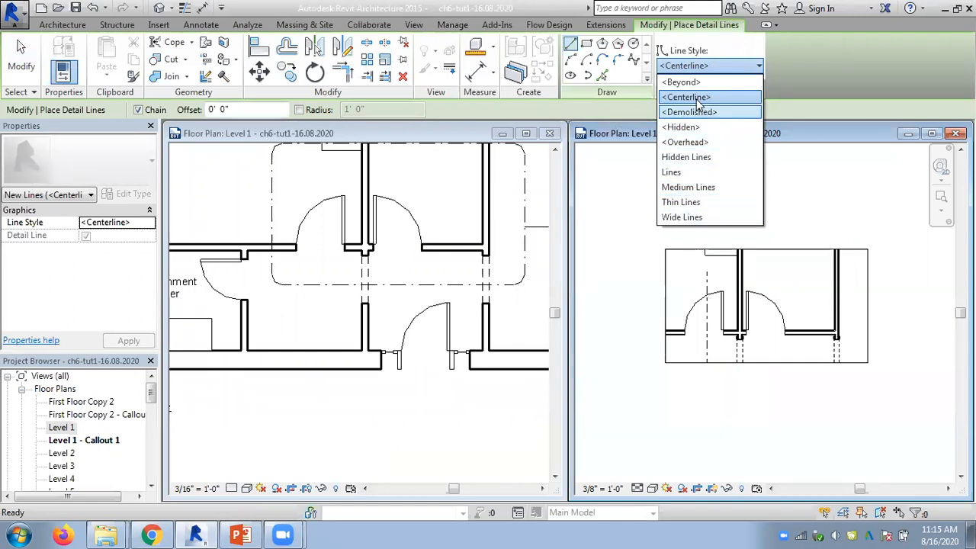
click(769, 279)
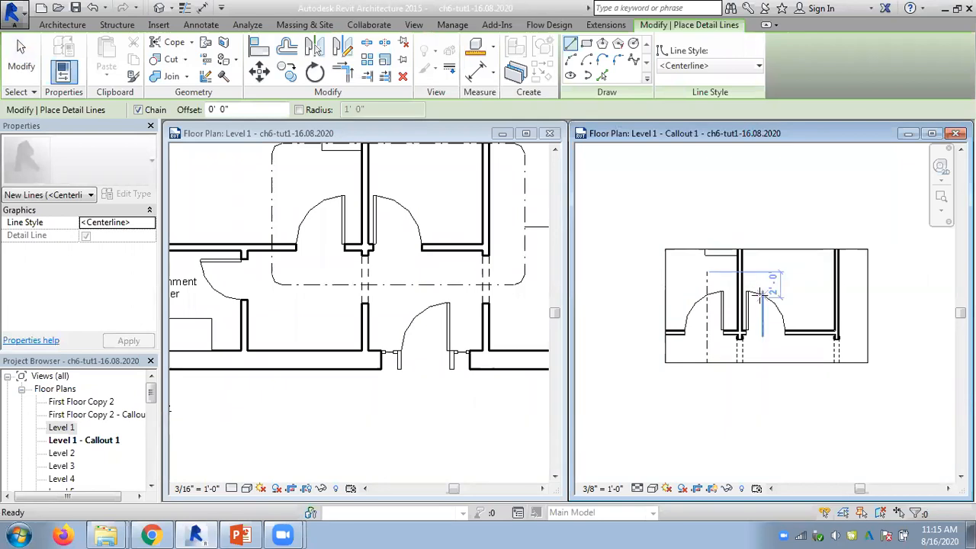
click(762, 290)
click(762, 363)
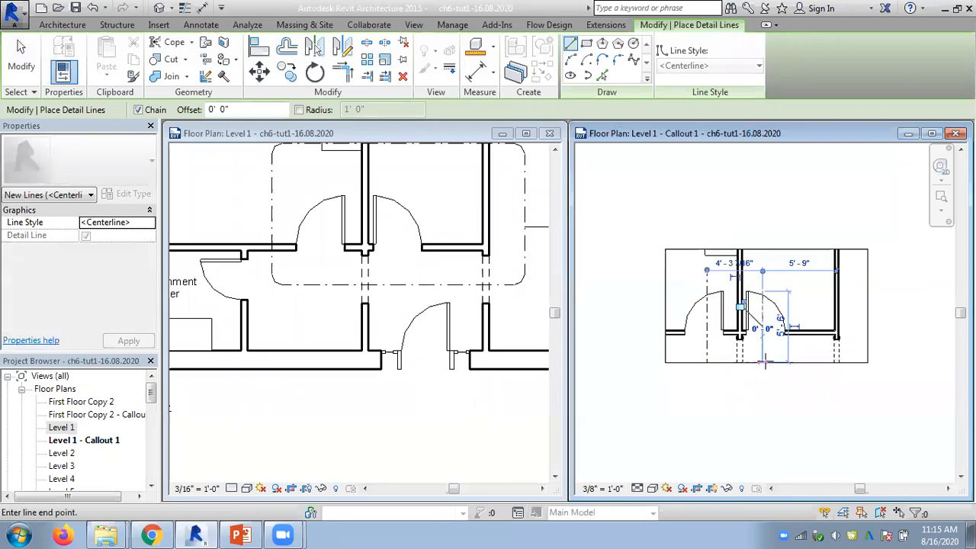
key(Escape)
key(Escape)
Step: Stretch the second centerline's upper end above the right door's swing, level with the first centerline's top
click(762, 305)
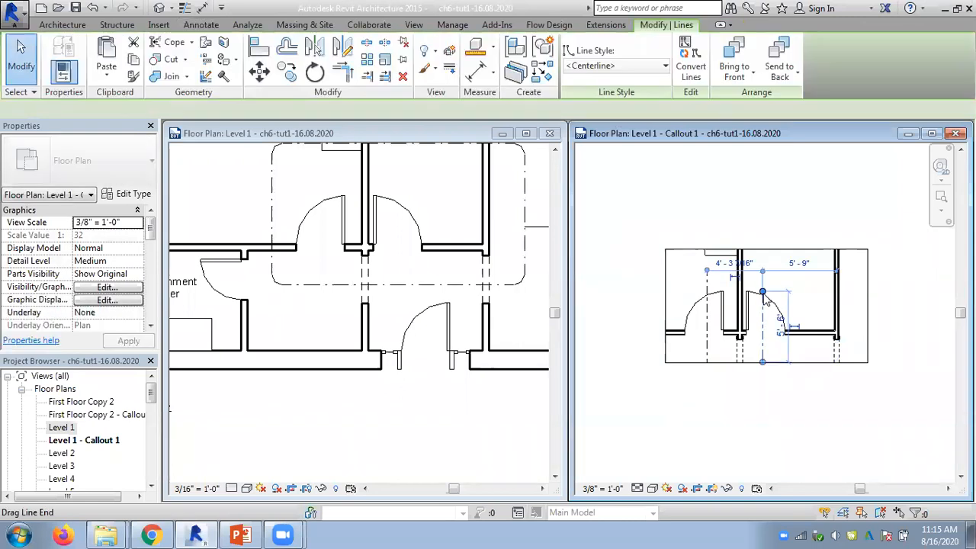
drag(762, 291, 763, 272)
click(819, 194)
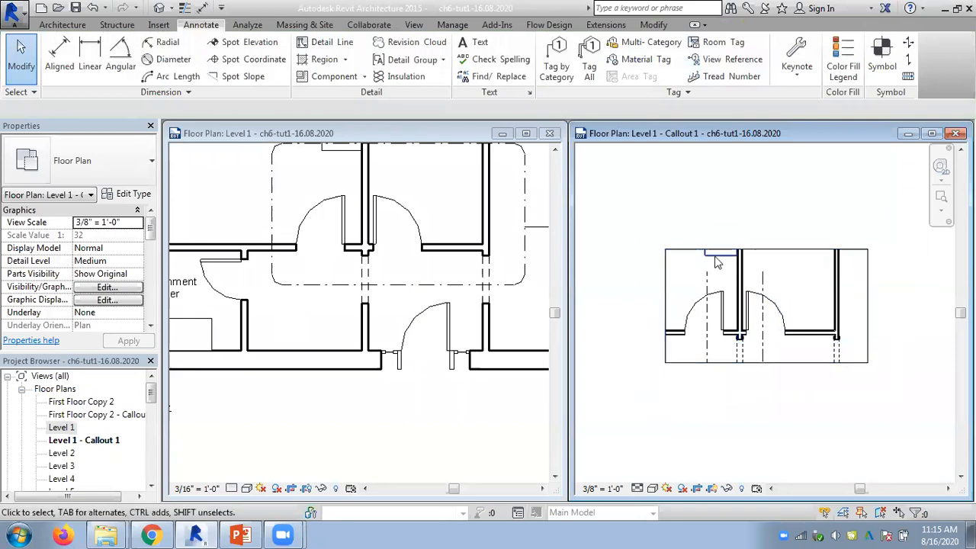
Step: Check the Level 1 plan for the detail lines and read the Crop Regions slide in PowerPoint
click(398, 383)
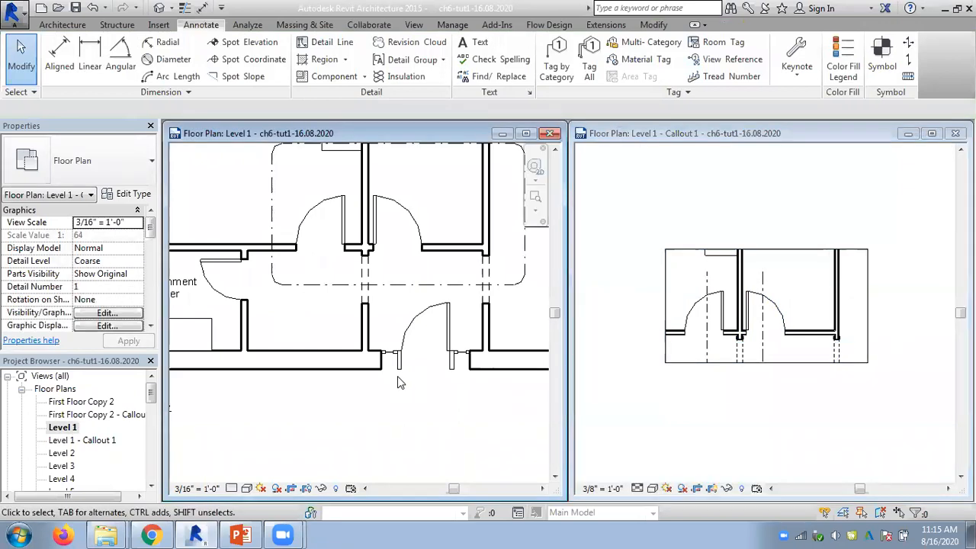
scroll(397, 376, down, 4)
scroll(402, 381, up, 2)
middle_drag(438, 404, 414, 413)
click(238, 534)
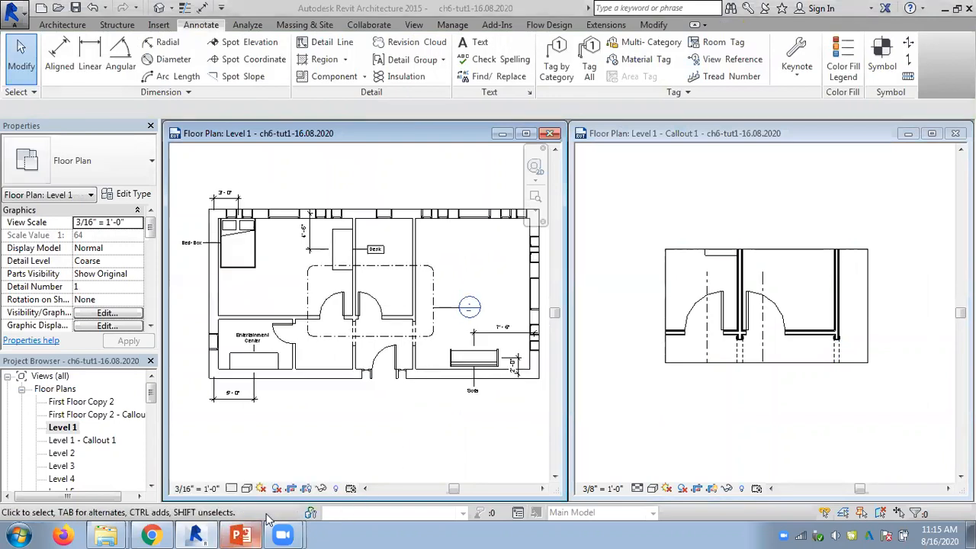
scroll(286, 355, down, 1)
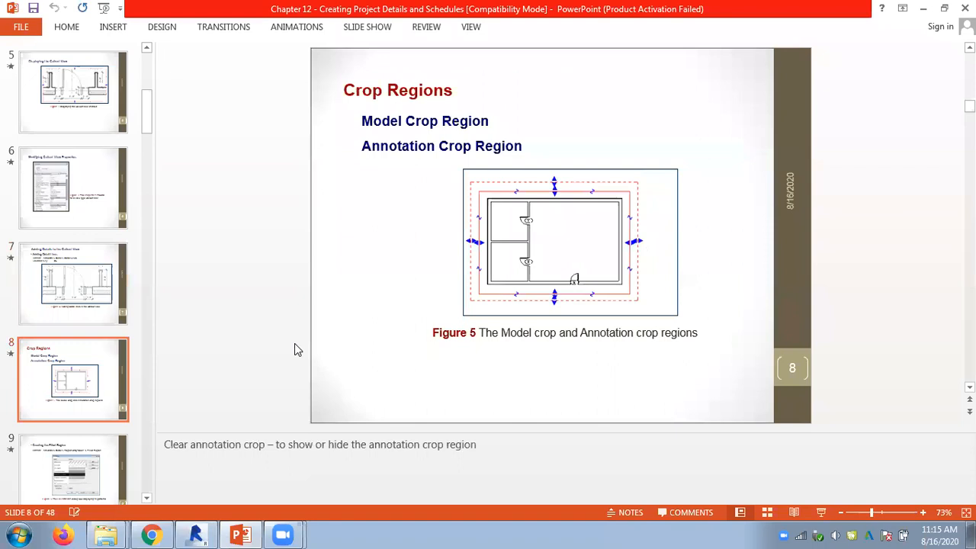
scroll(294, 349, down, 1)
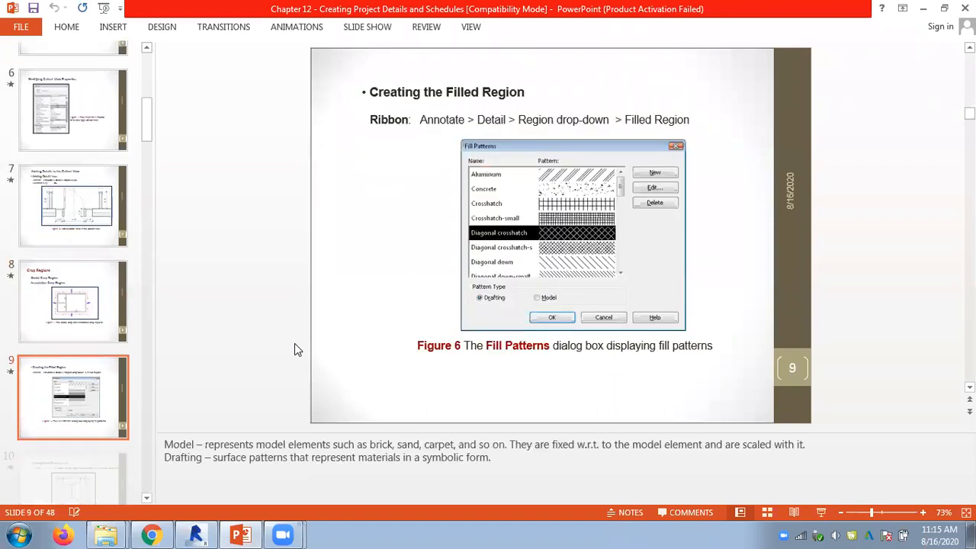
scroll(340, 401, up, 1)
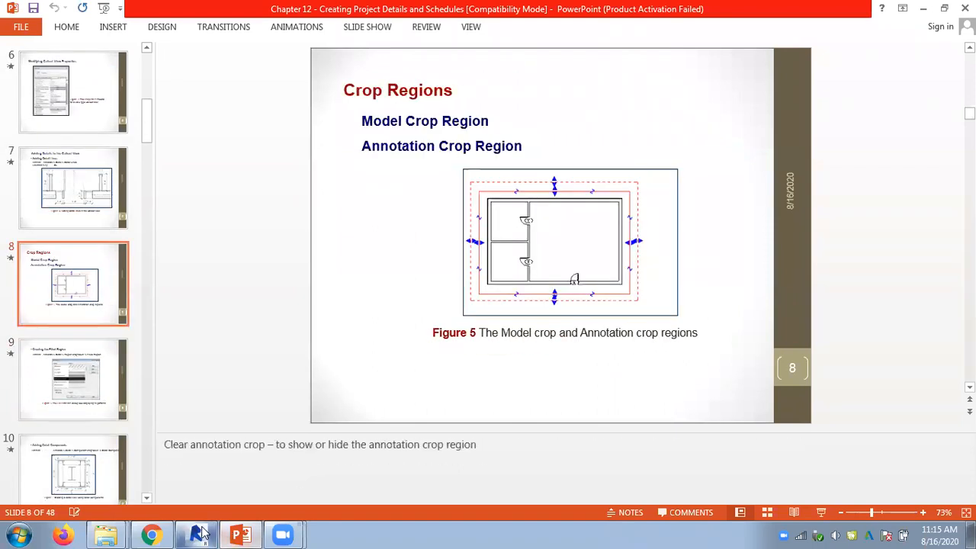
Step: Return to Revit and toggle the crop region's visibility off and on in the Callout 1 view
click(200, 534)
scroll(404, 408, down, 1)
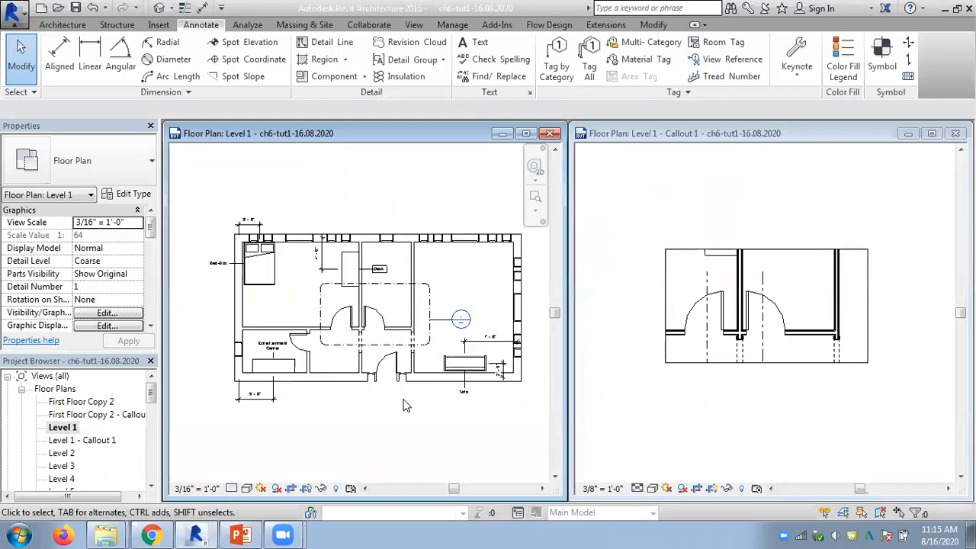
scroll(705, 396, down, 1)
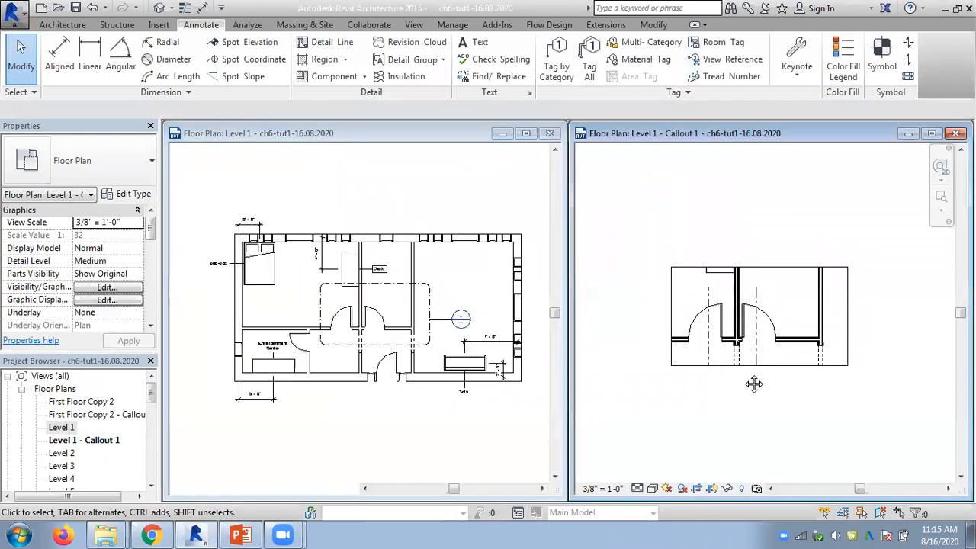
scroll(748, 364, up, 2)
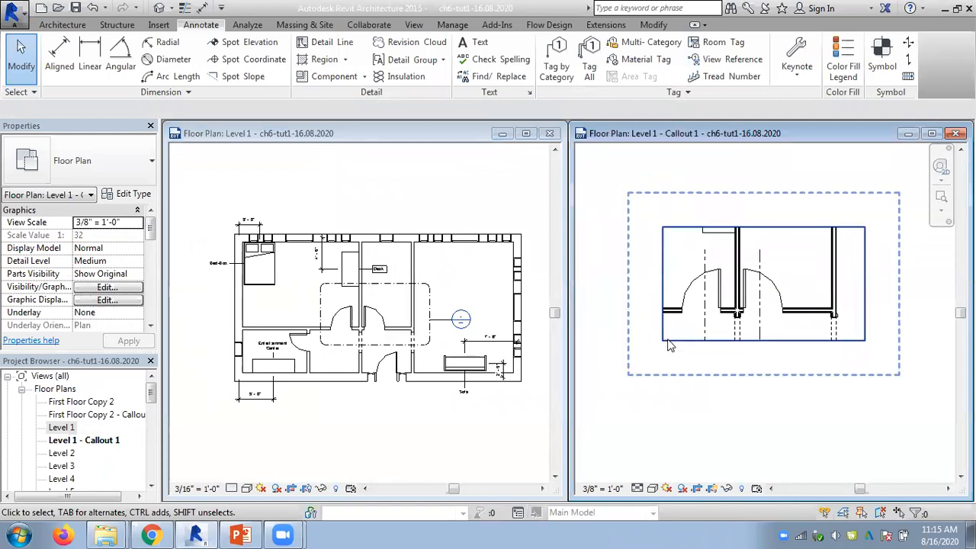
click(711, 490)
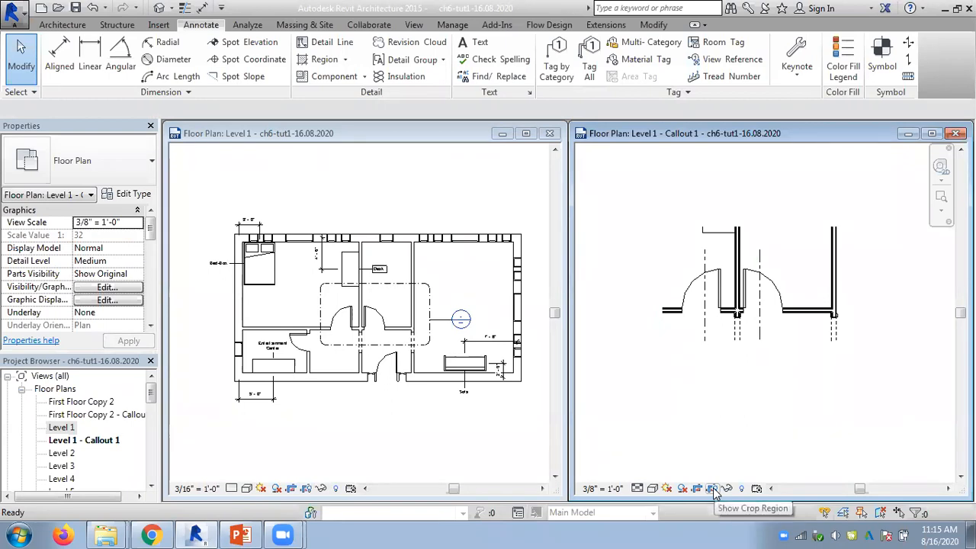
click(712, 489)
click(712, 490)
click(712, 490)
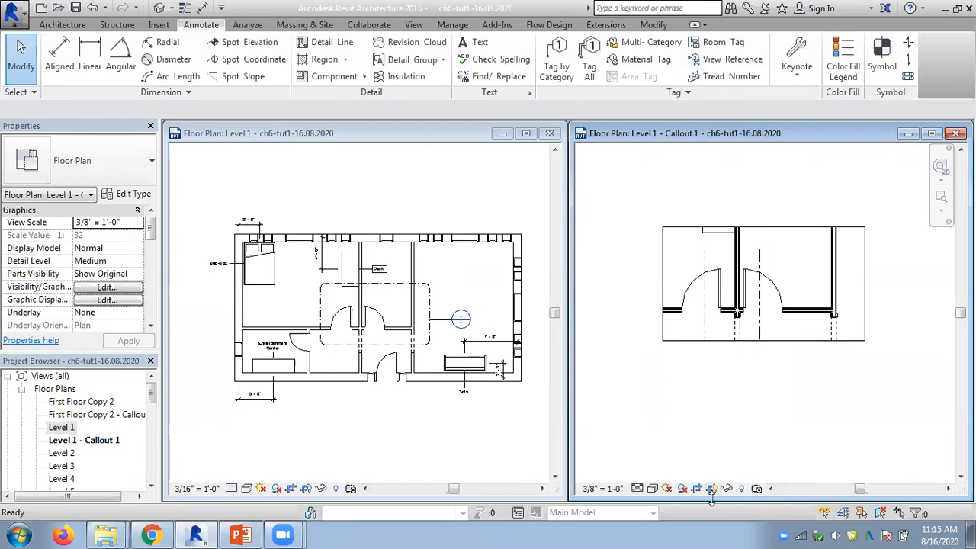
click(712, 489)
click(712, 490)
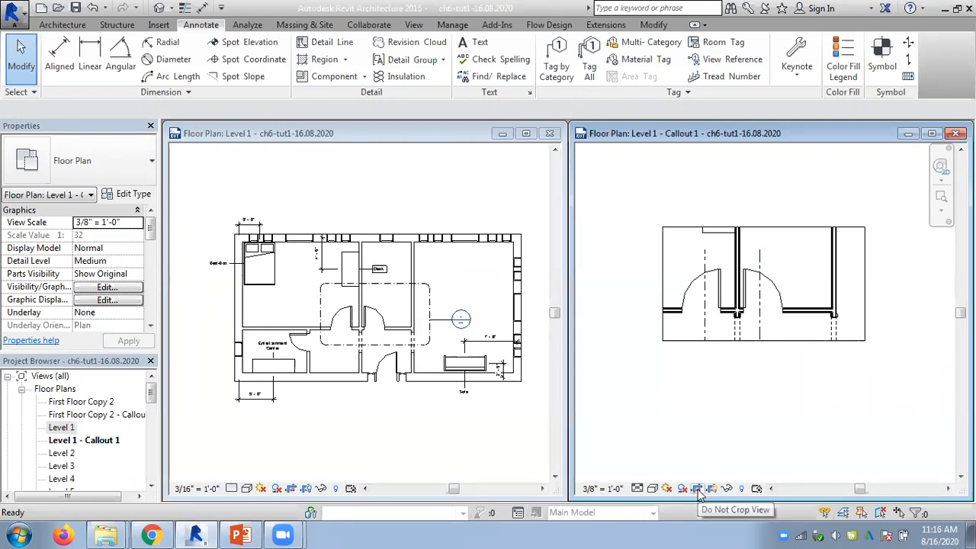
Step: Turn off view cropping in the Callout 1 view to display the full floor plan
click(697, 490)
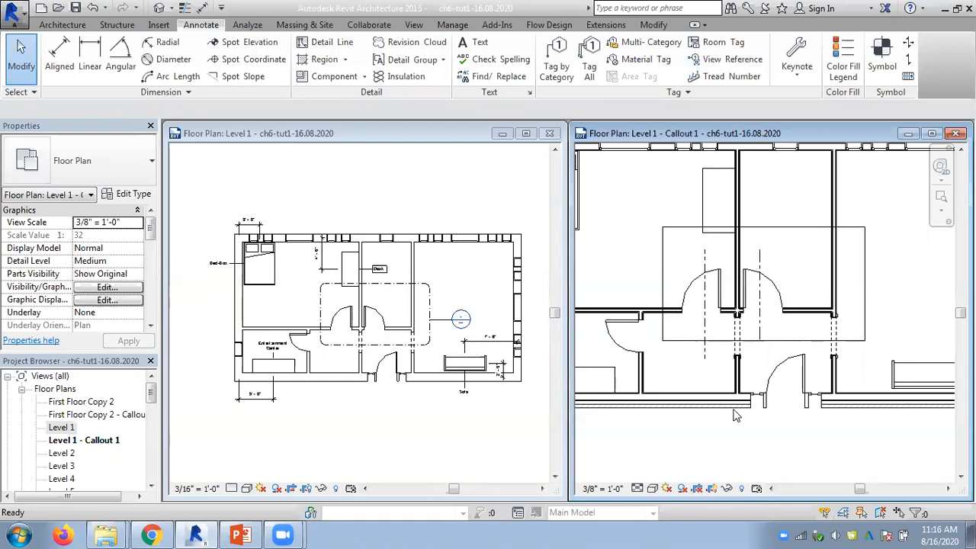
scroll(763, 301, down, 3)
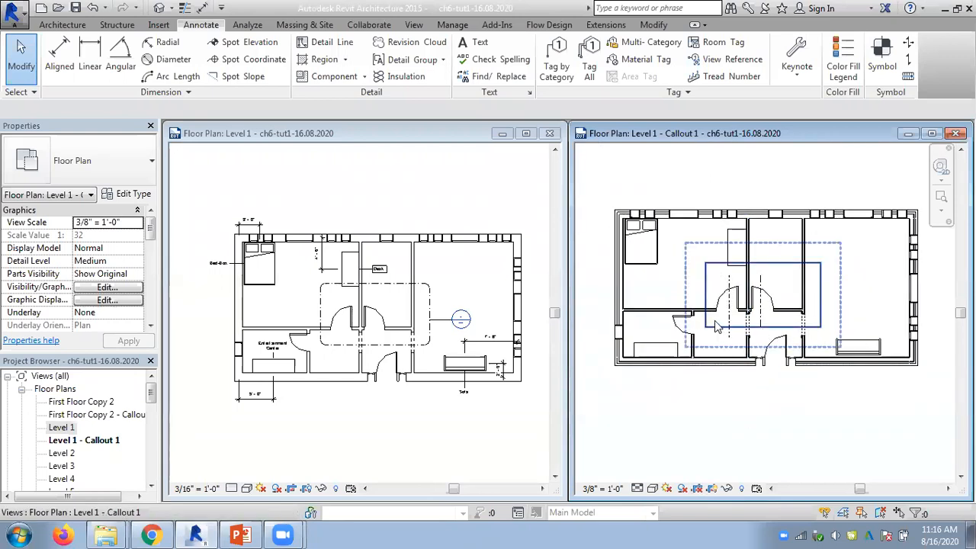
Step: Toggle view cropping and crop region visibility on and off in the Callout 1 view, returning to the uncropped plan with its crop region shown
click(696, 489)
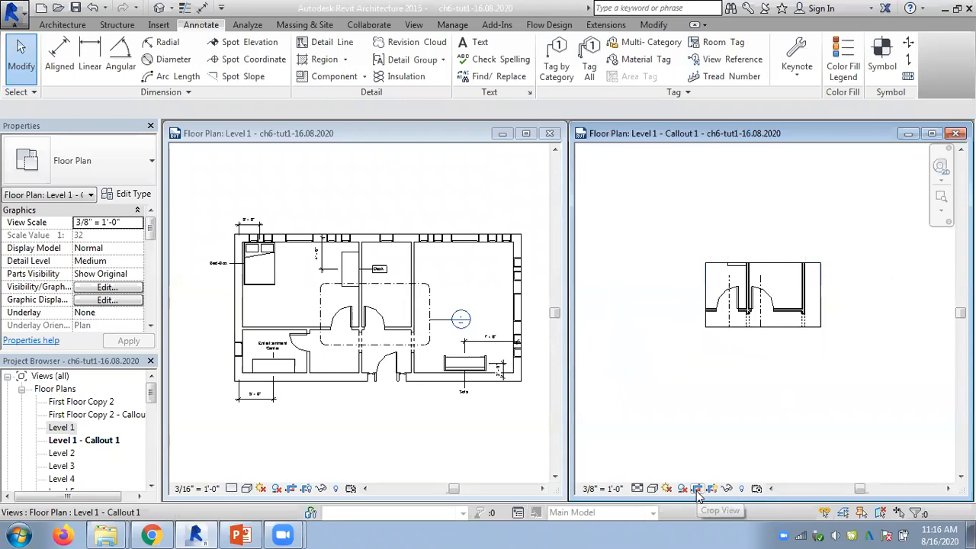
click(696, 489)
click(696, 488)
click(710, 489)
click(713, 489)
click(714, 489)
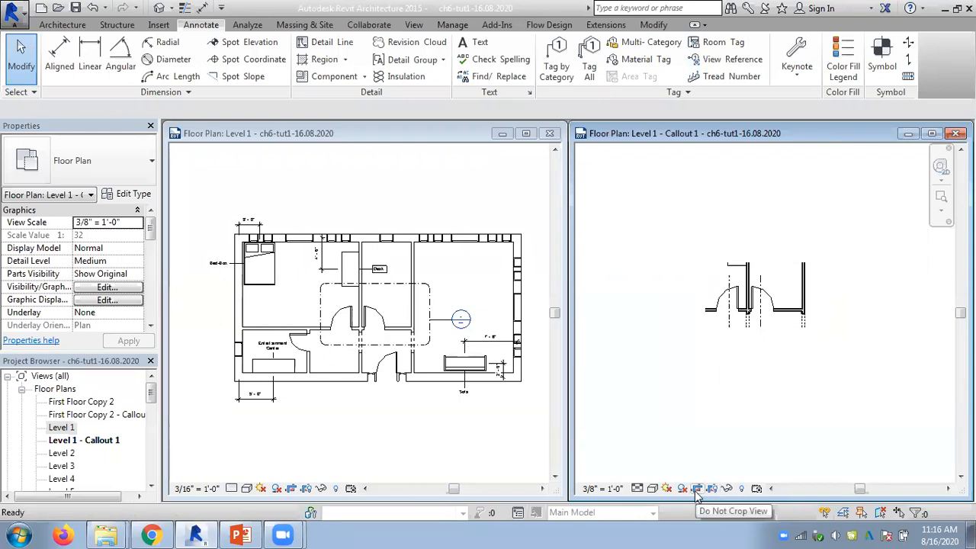
click(696, 490)
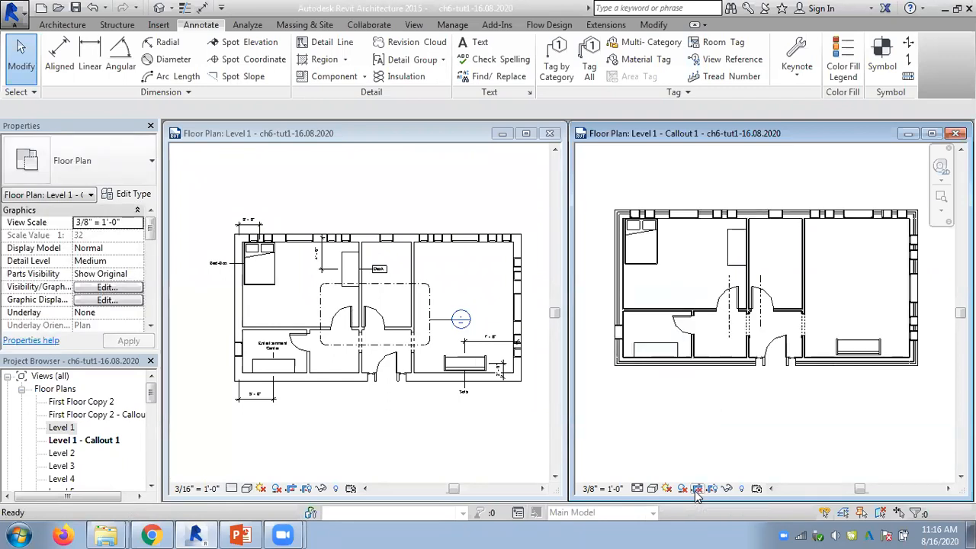
click(717, 489)
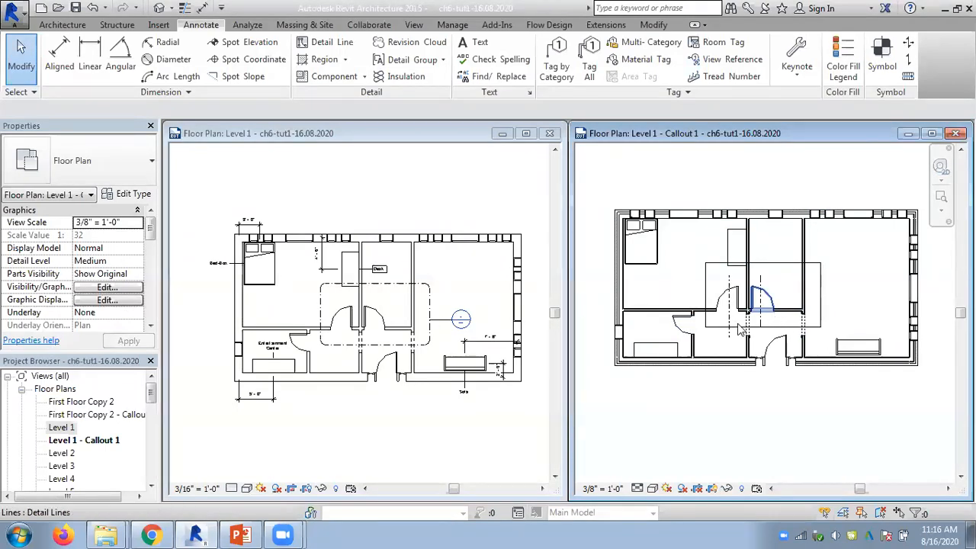
Step: Set the Callout 1 view's detail level to Coarse and its visual style to Realistic
click(652, 488)
click(637, 488)
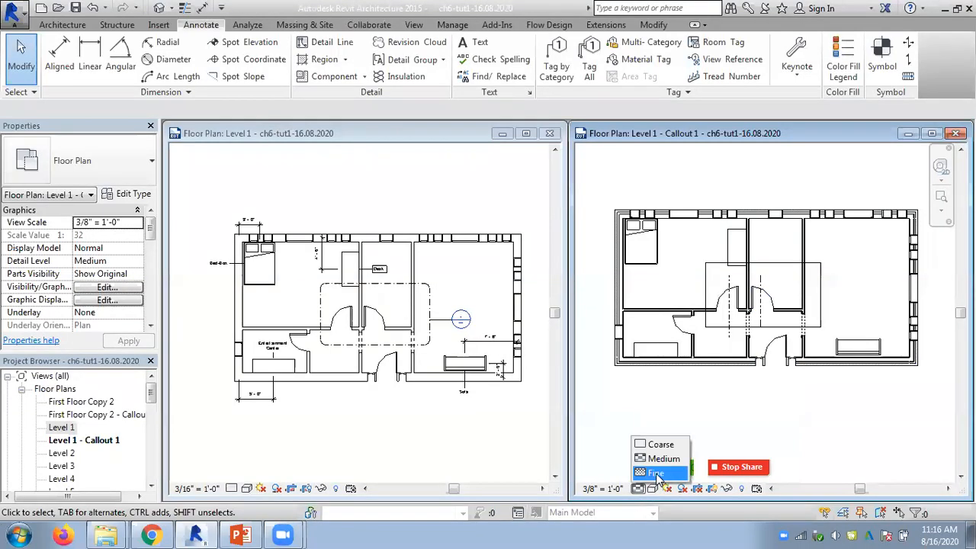
click(660, 444)
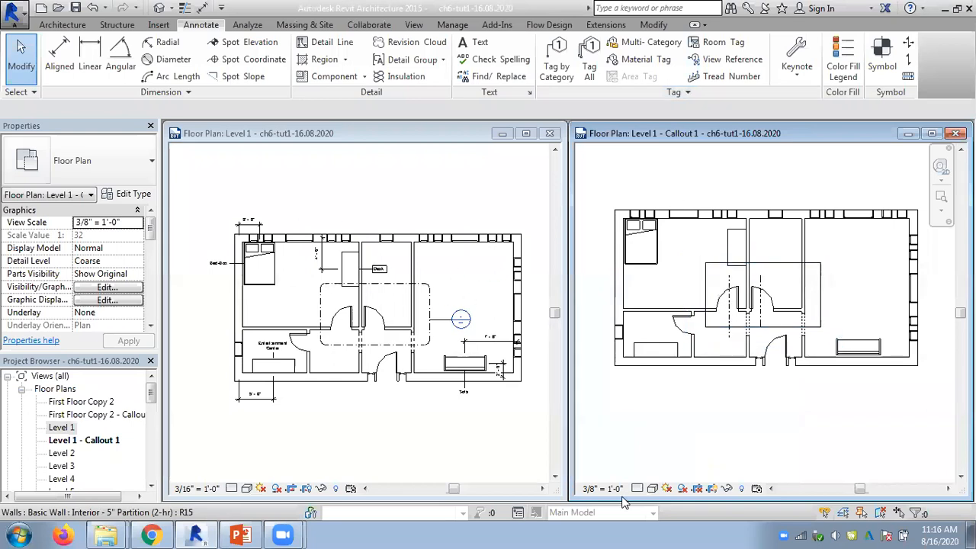
click(653, 489)
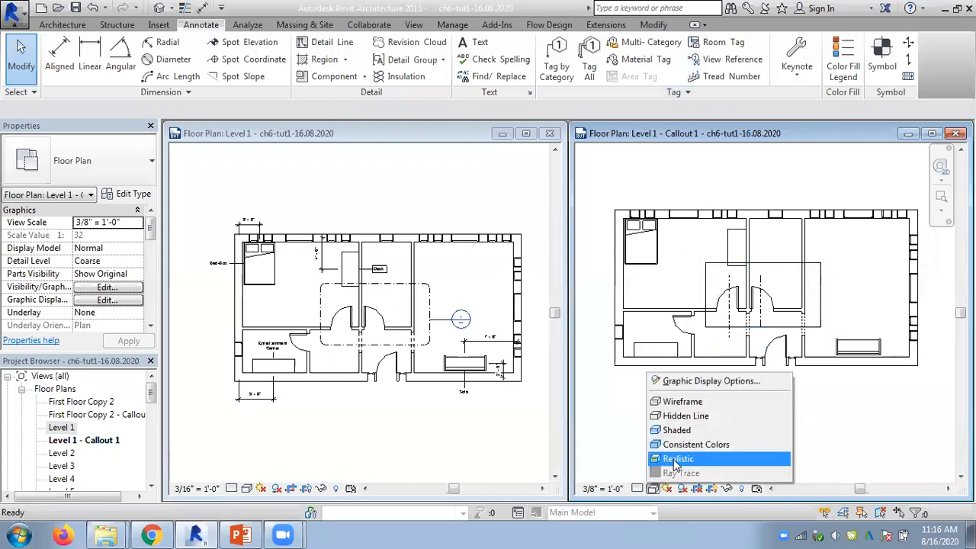
click(676, 459)
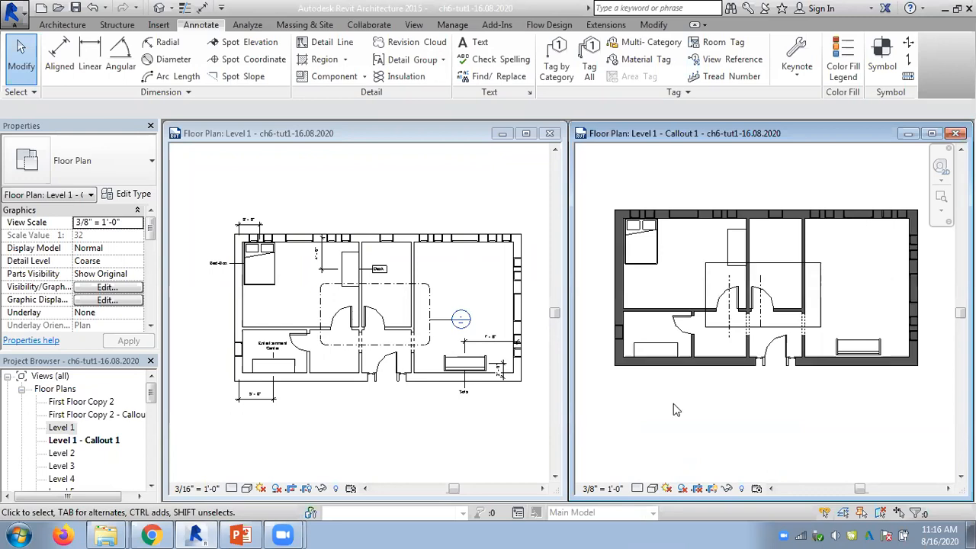
Step: Crop the Callout 1 view to its crop region around the two doors
click(697, 491)
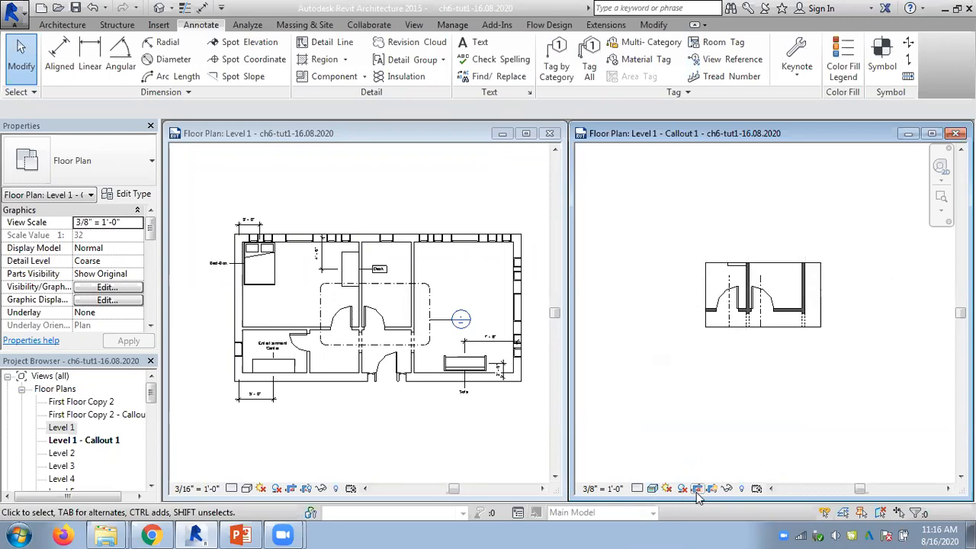
scroll(804, 348, up, 6)
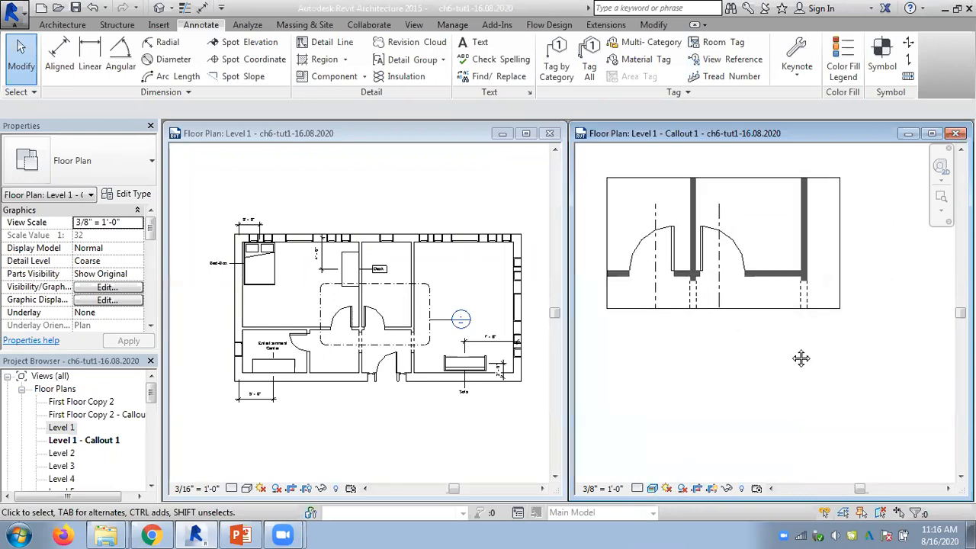
middle_drag(859, 407, 880, 424)
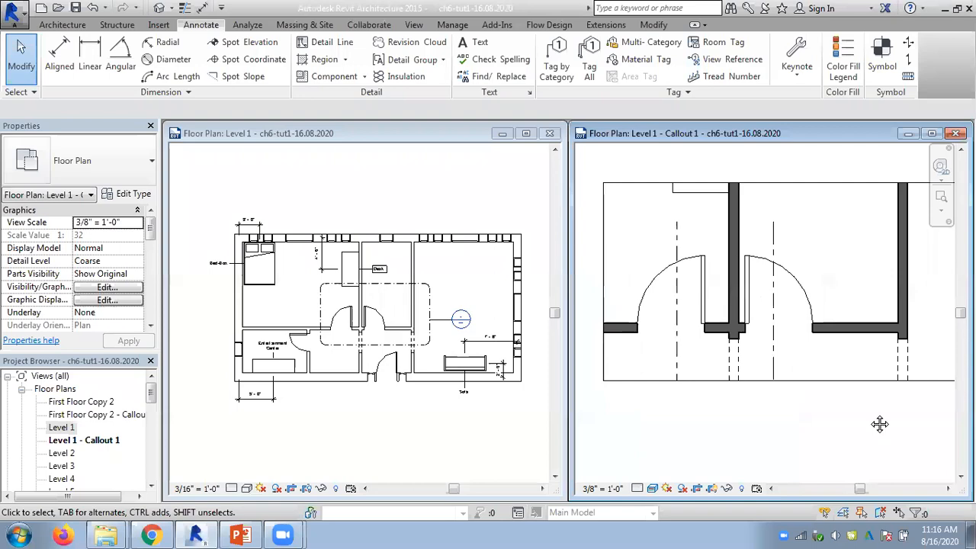
Step: Switch to PowerPoint, highlight the model crop region text on the Crop Regions slide, and return to Revit
click(239, 534)
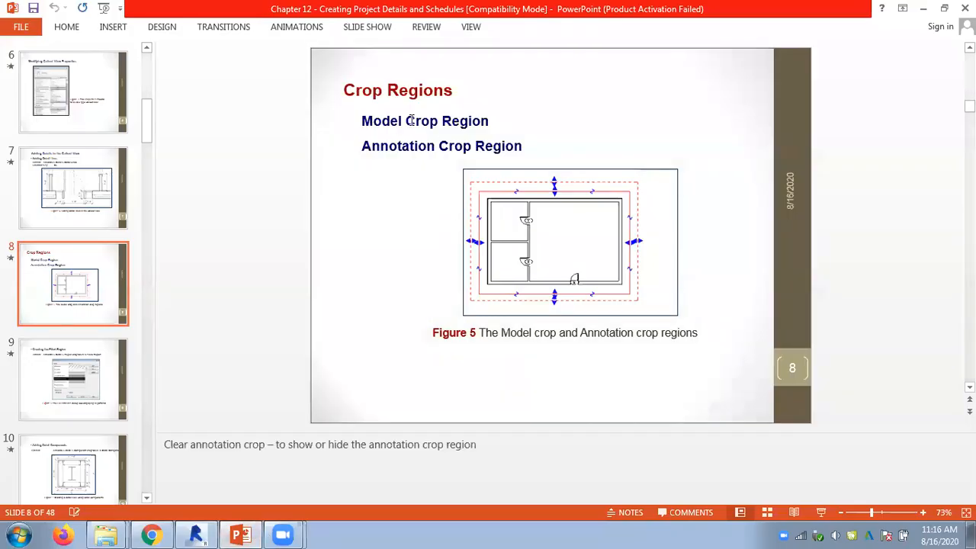
drag(410, 120, 497, 117)
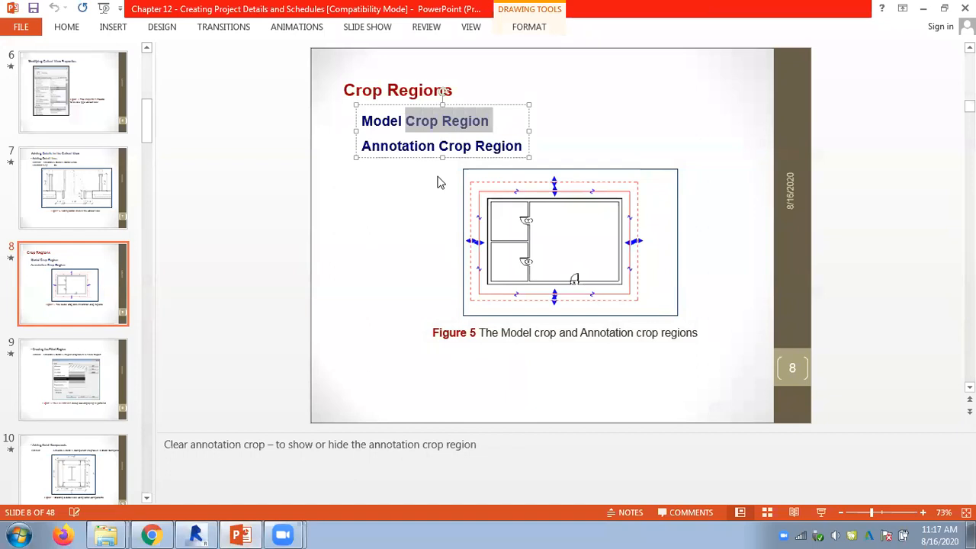
click(196, 535)
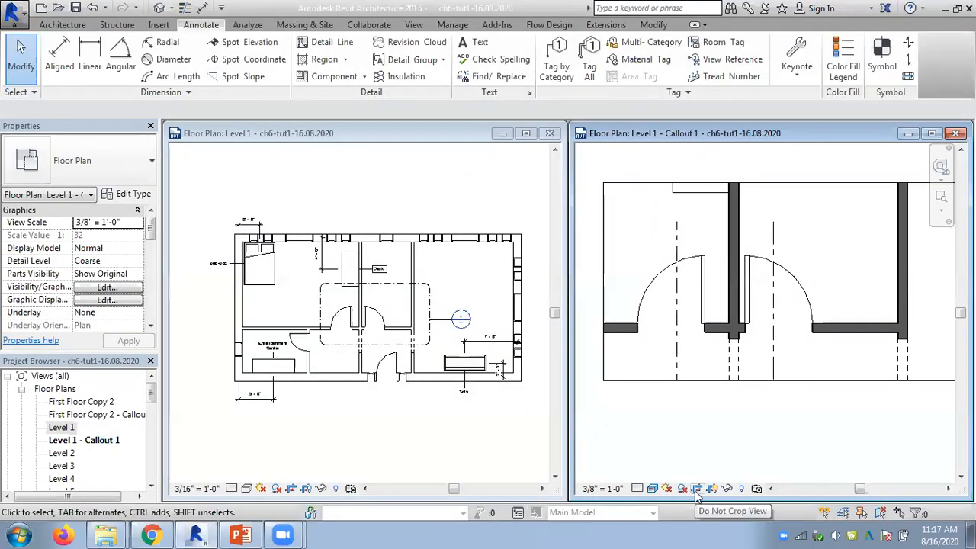
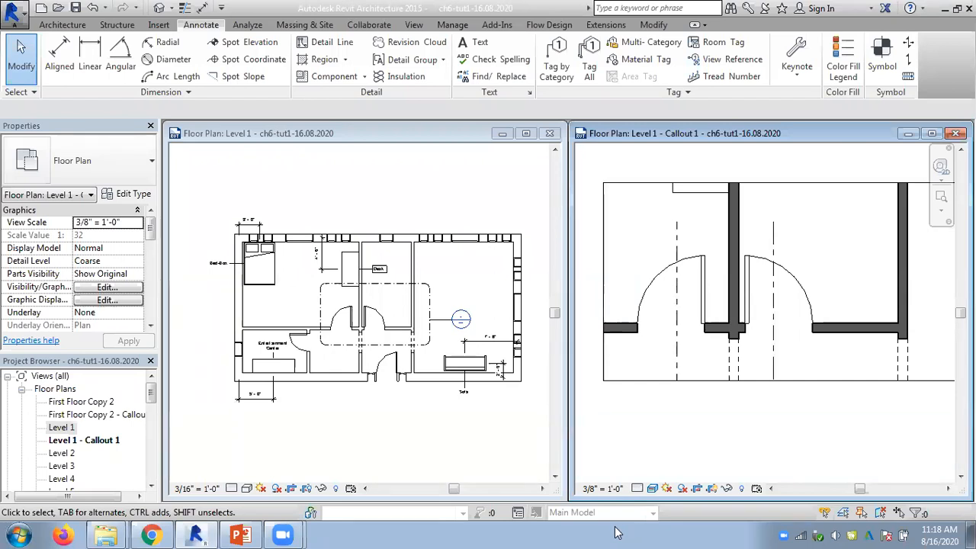
Step: Activate the Level 1 plan, advance PowerPoint to the Creating the Filled Region slide, and return to Revit
click(267, 431)
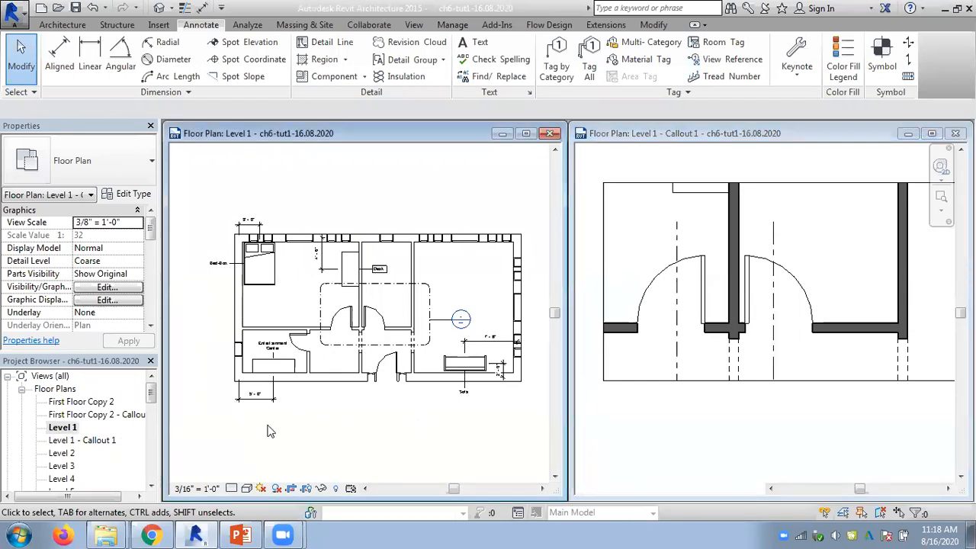
click(240, 535)
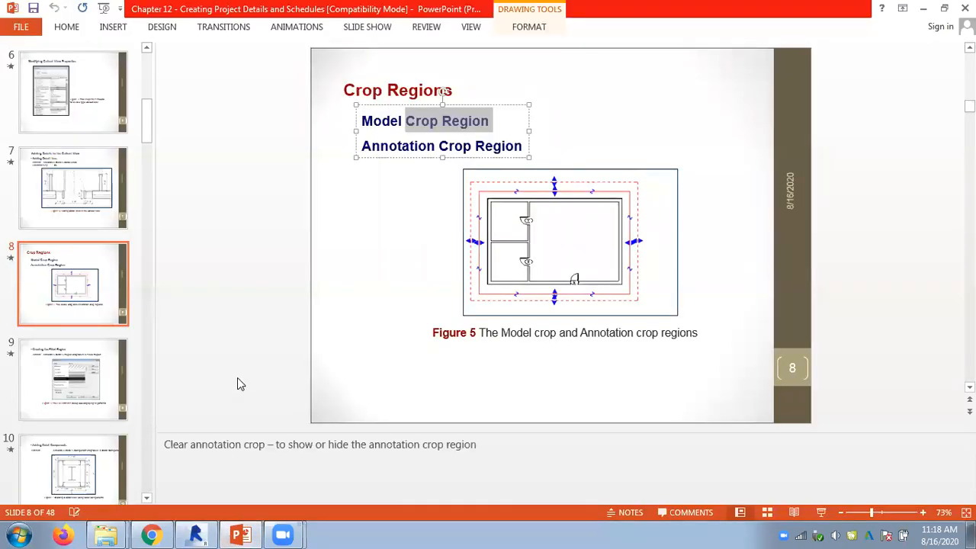
scroll(261, 376, down, 1)
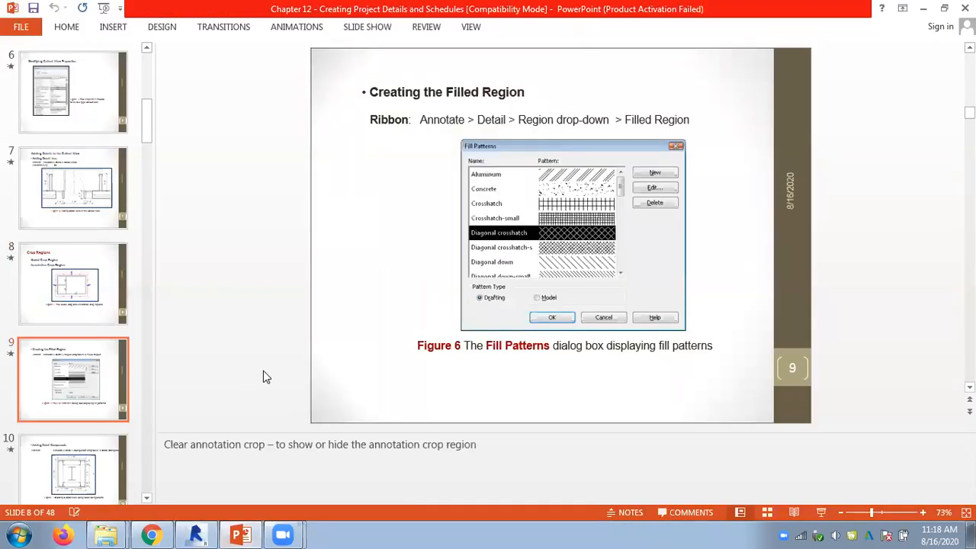
click(195, 535)
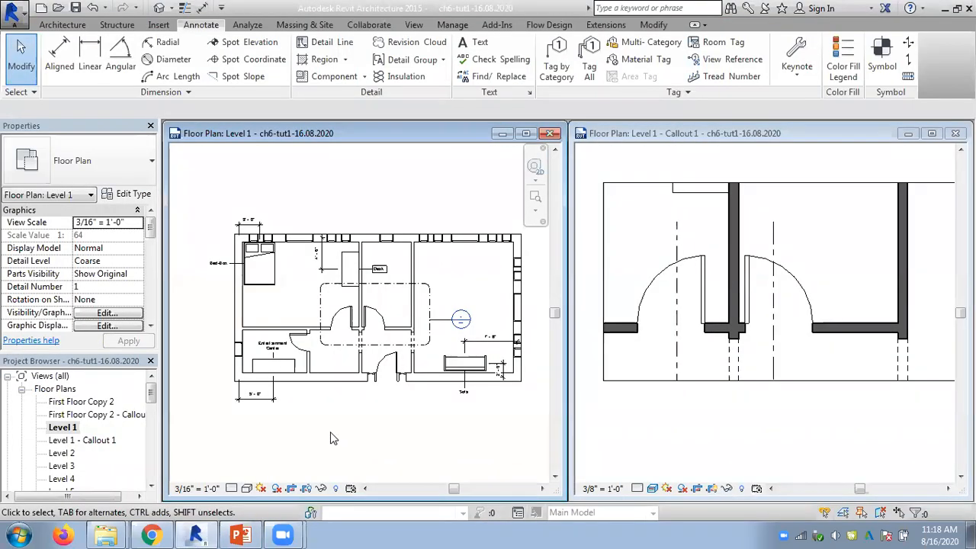
Step: Lower the callout boundary's upper edge on the Level 1 plan to just above the two door swings
scroll(337, 402, up, 2)
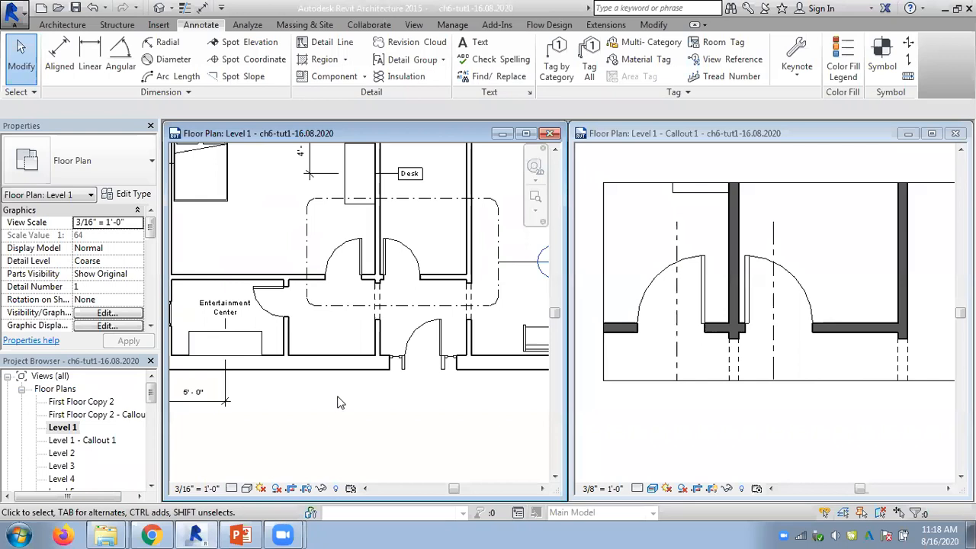
scroll(368, 397, up, 1)
middle_drag(378, 398, 387, 423)
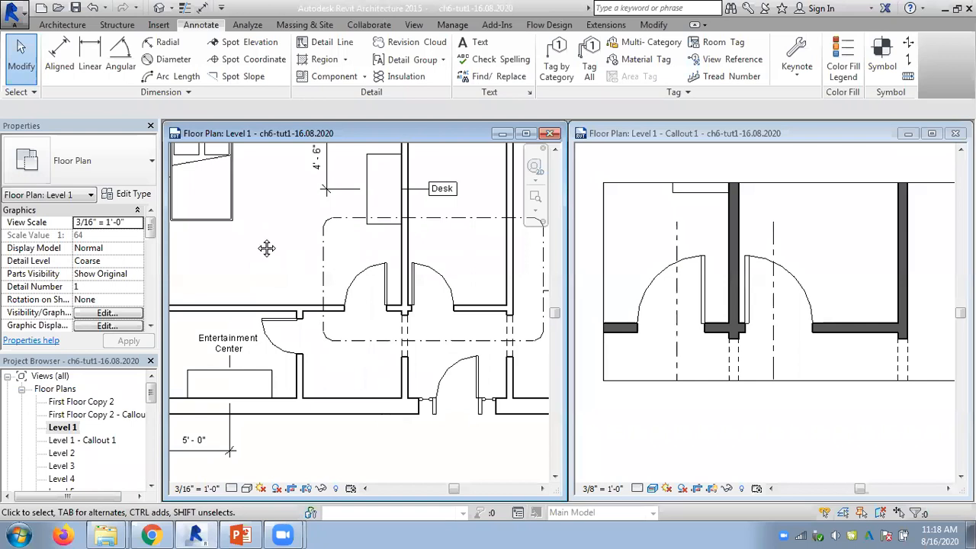
scroll(259, 239, down, 1)
click(398, 224)
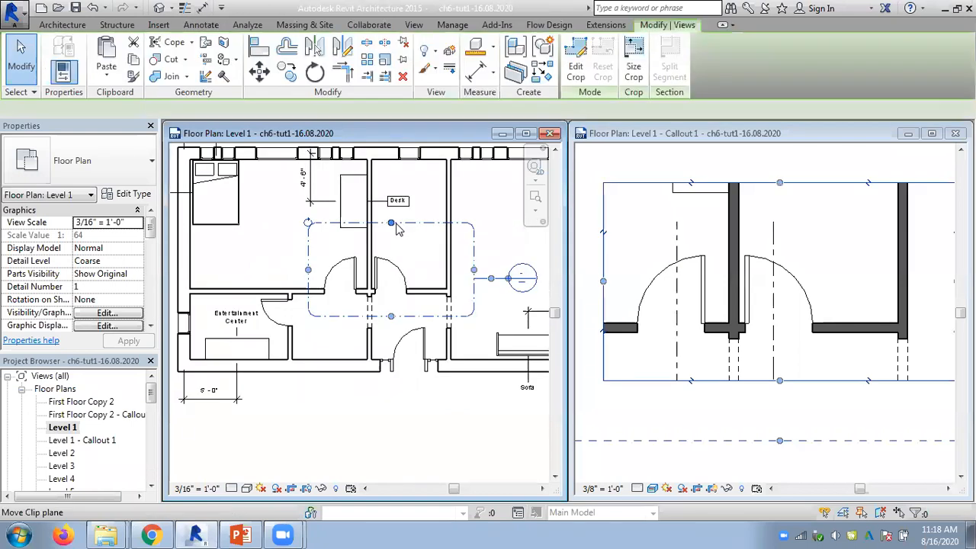
drag(387, 239, 387, 247)
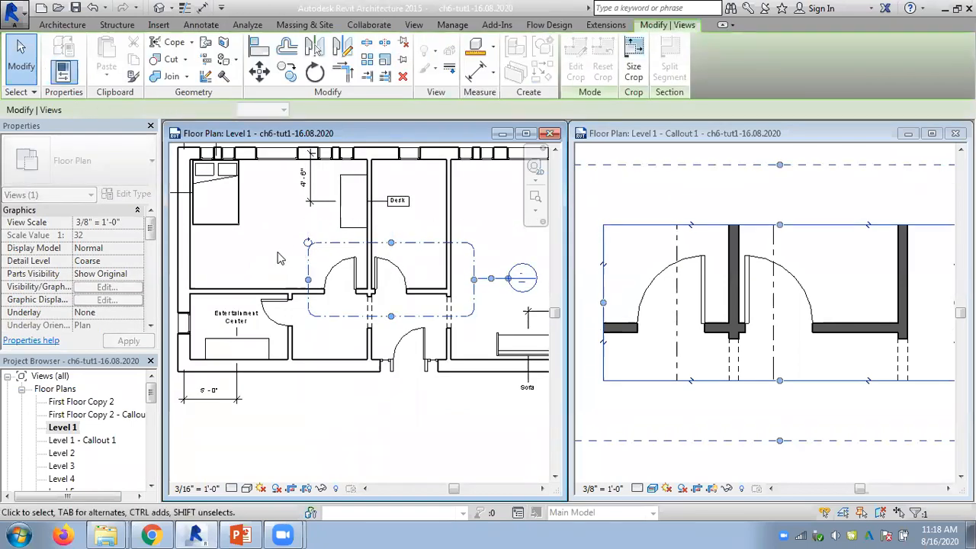
click(278, 257)
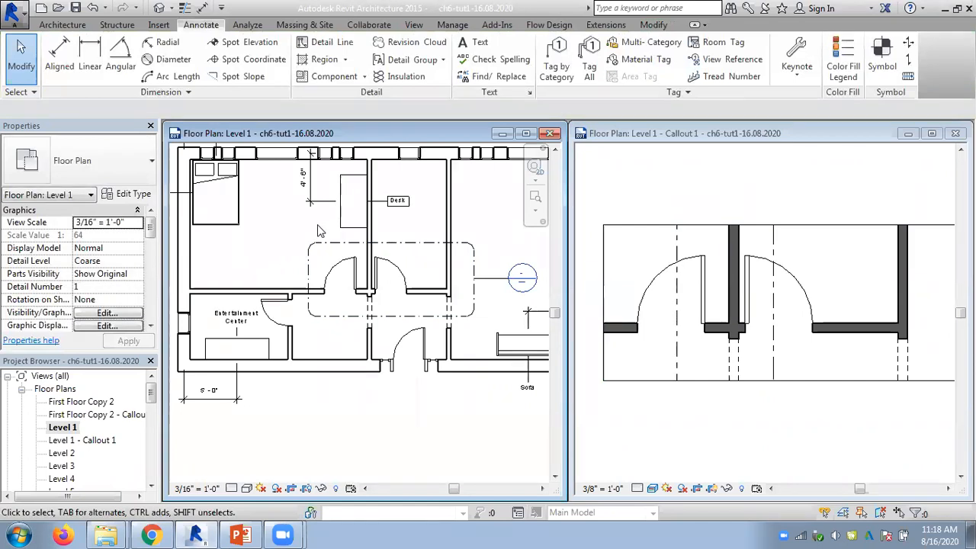
Step: Read the Creating the Filled Region slide and its pattern type notes in PowerPoint, and return to the Level 1 plan in Revit
scroll(319, 231, up, 1)
middle_drag(324, 232, 299, 275)
scroll(298, 269, up, 1)
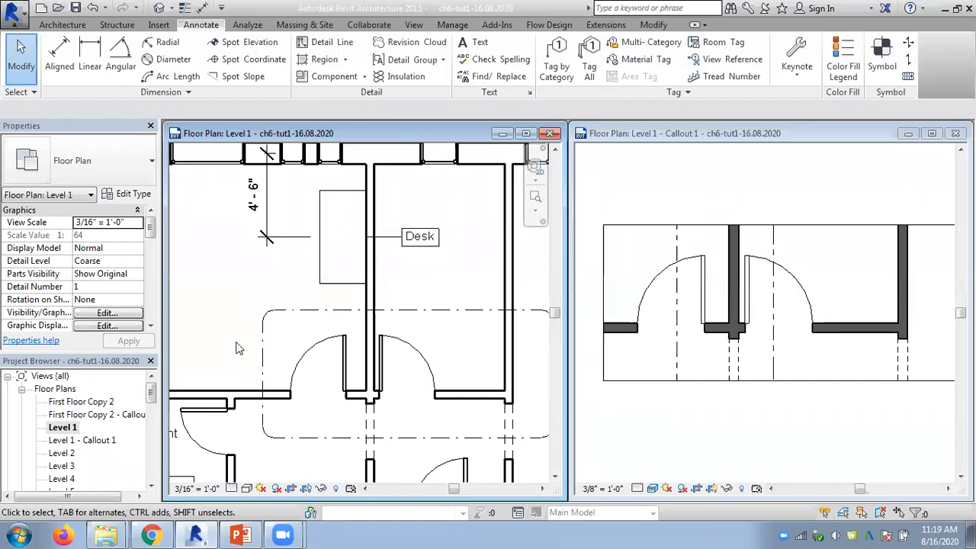
click(240, 536)
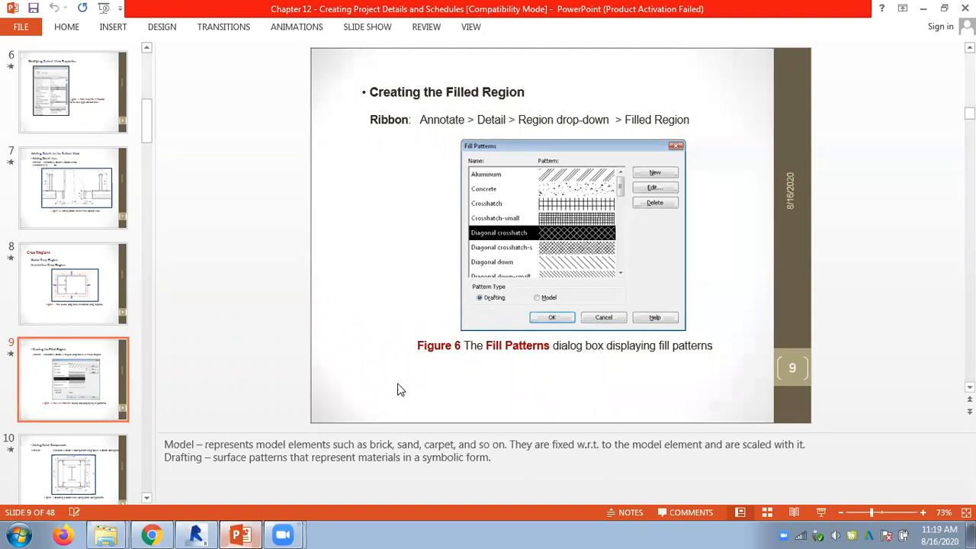
click(195, 534)
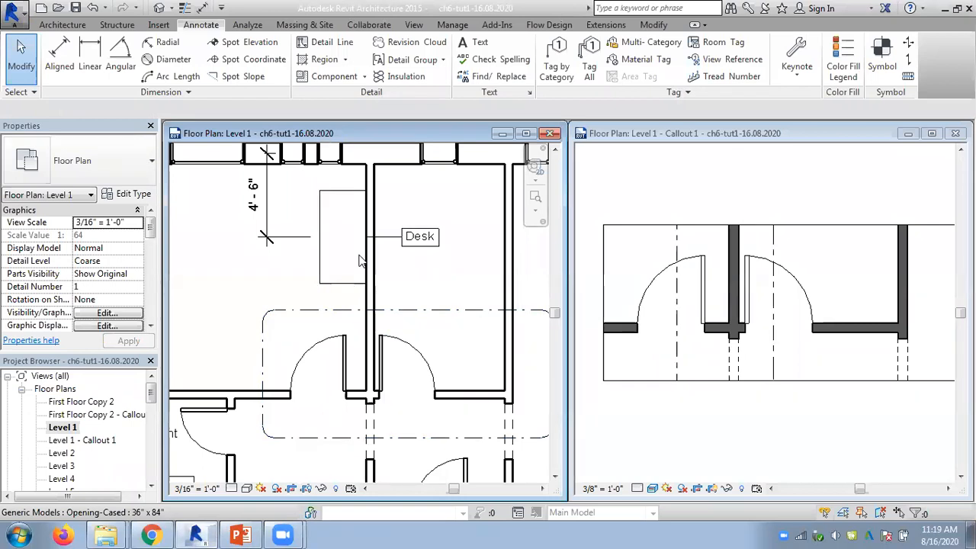
Step: Start a filled region near the desk on the Level 1 plan and examine the Diagonal Crosshatch type's properties and fill patterns
scroll(362, 261, up, 3)
middle_drag(324, 306, 307, 382)
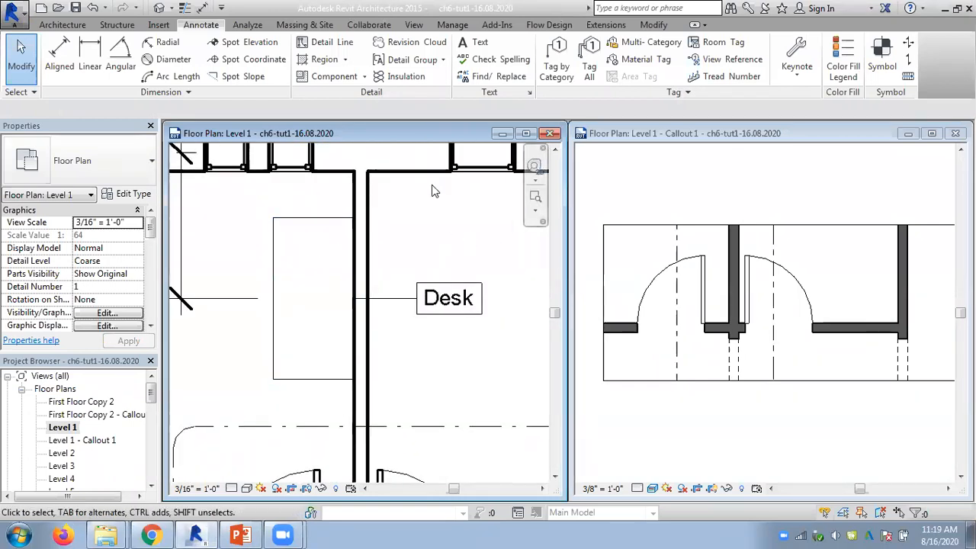
click(344, 60)
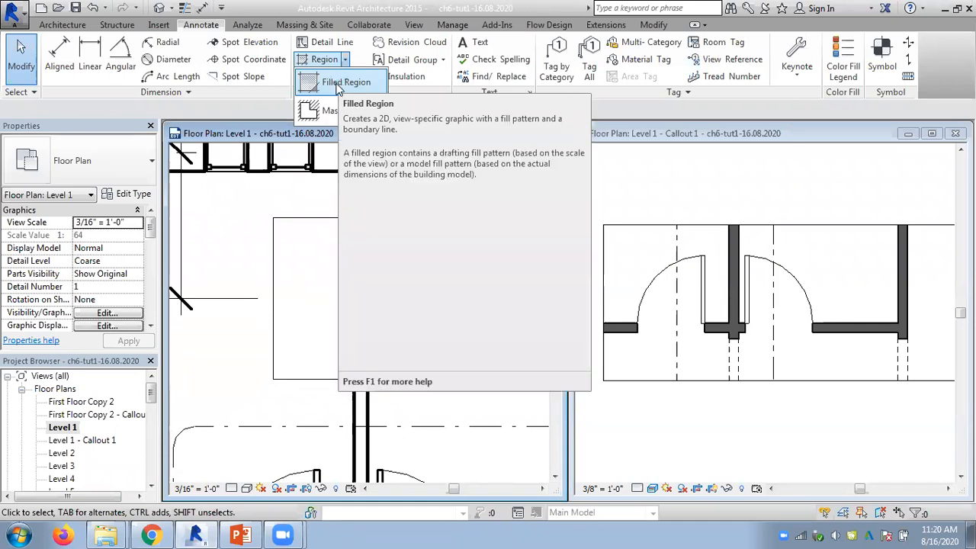
click(340, 83)
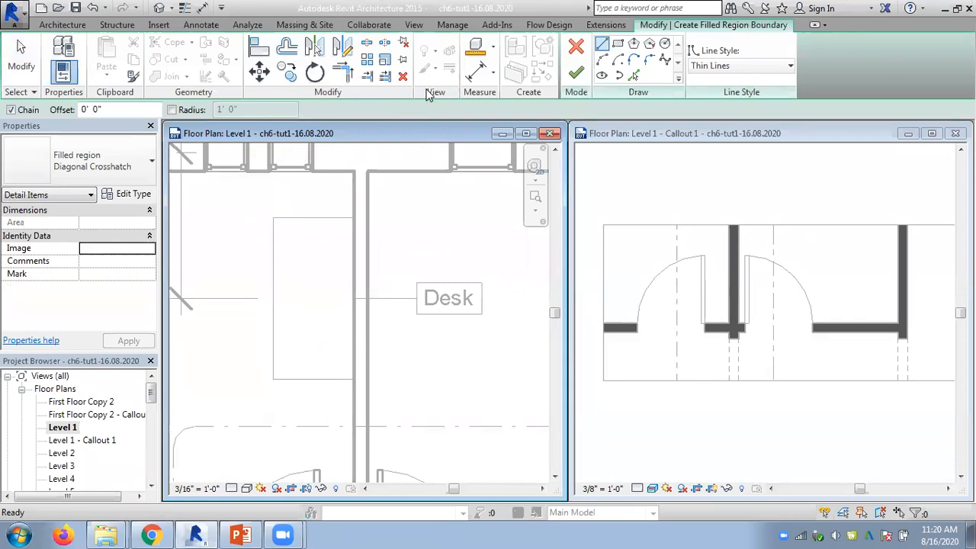
click(60, 153)
click(82, 162)
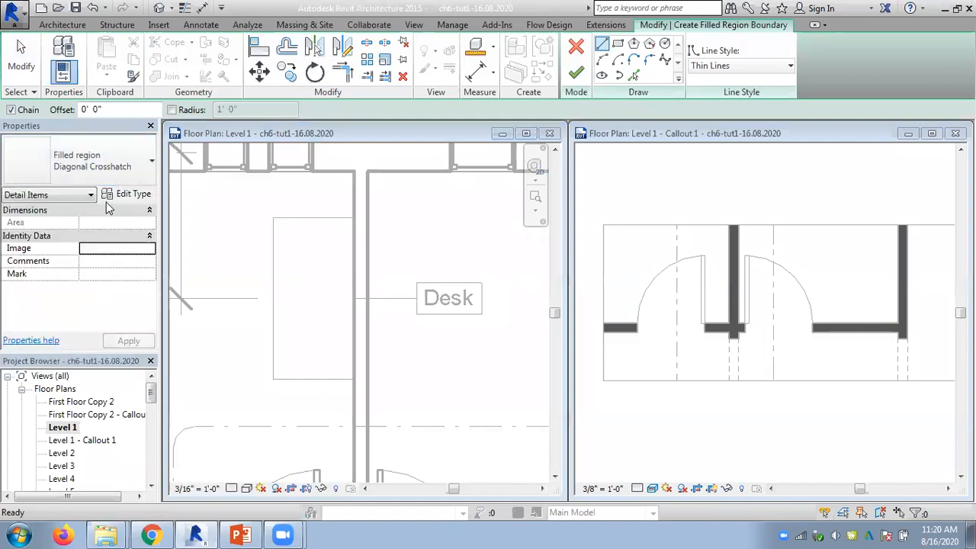
click(128, 193)
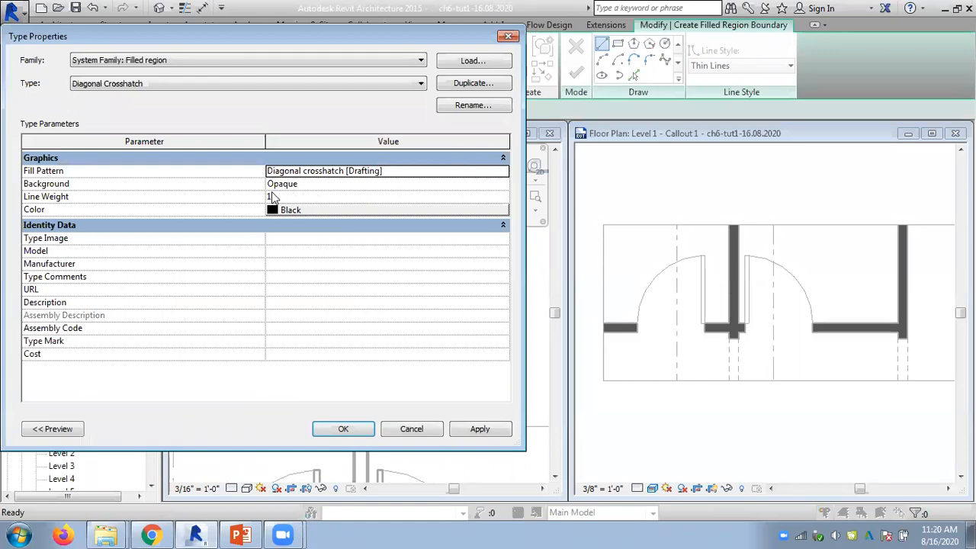
click(504, 172)
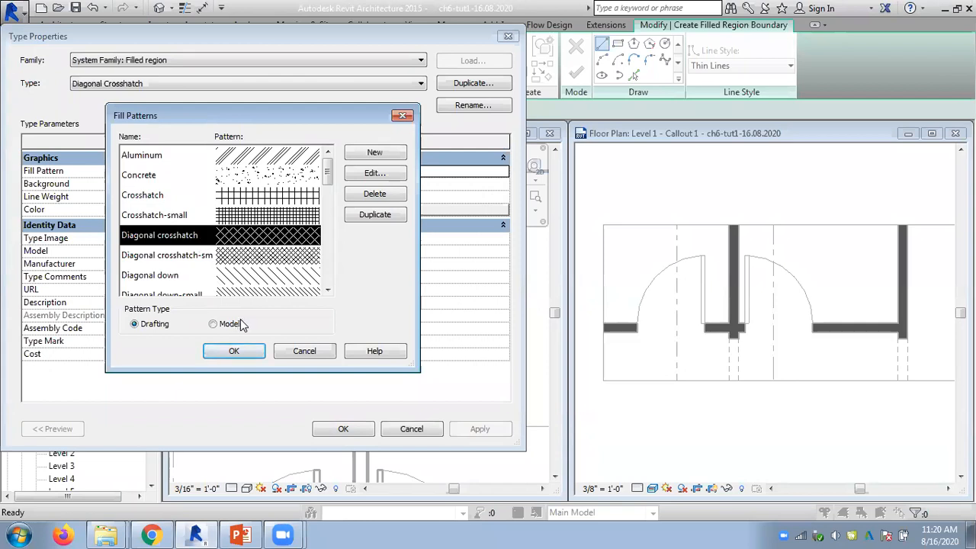
click(304, 352)
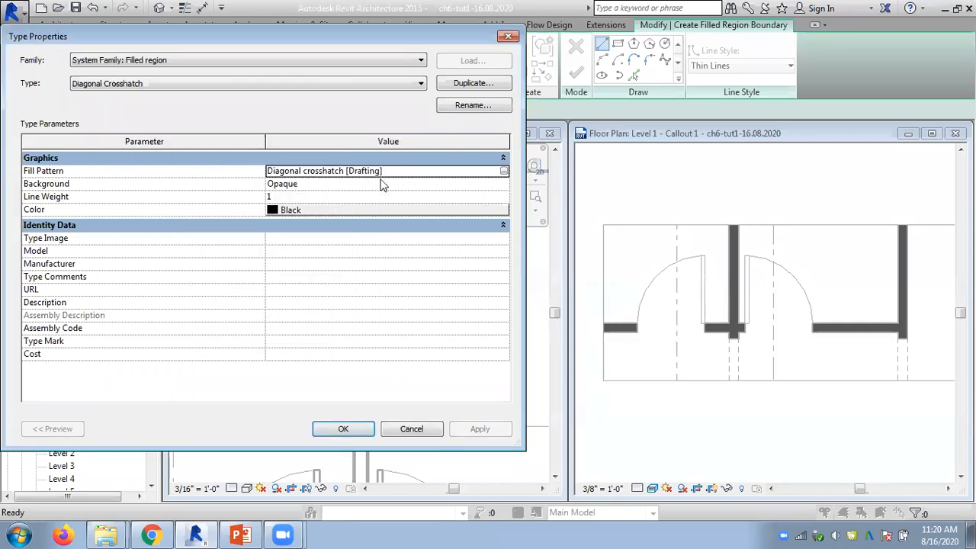
click(366, 421)
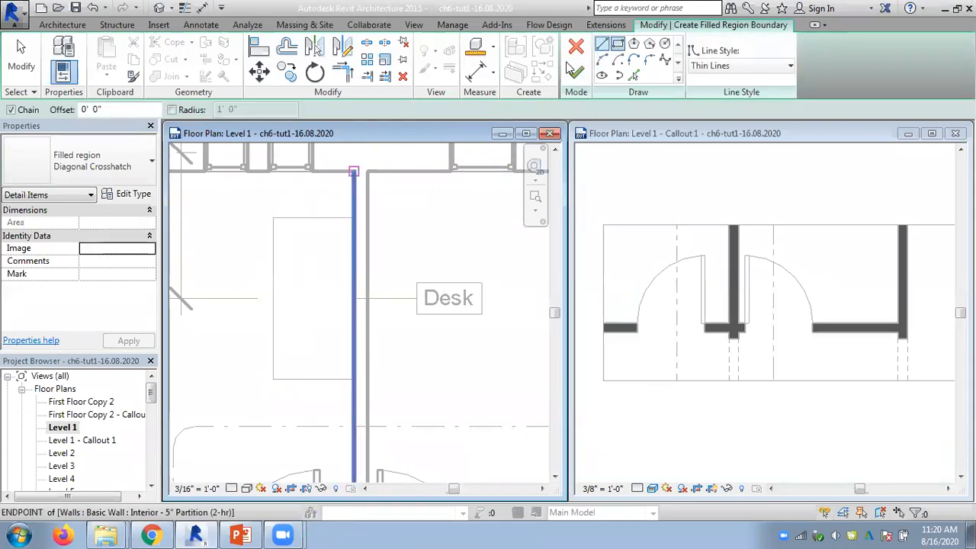
Step: Sketch a rectangular filled region boundary of 2'-6" by about 5'-0 3/4" over the desk and finish the Diagonal Crosshatch region
click(273, 216)
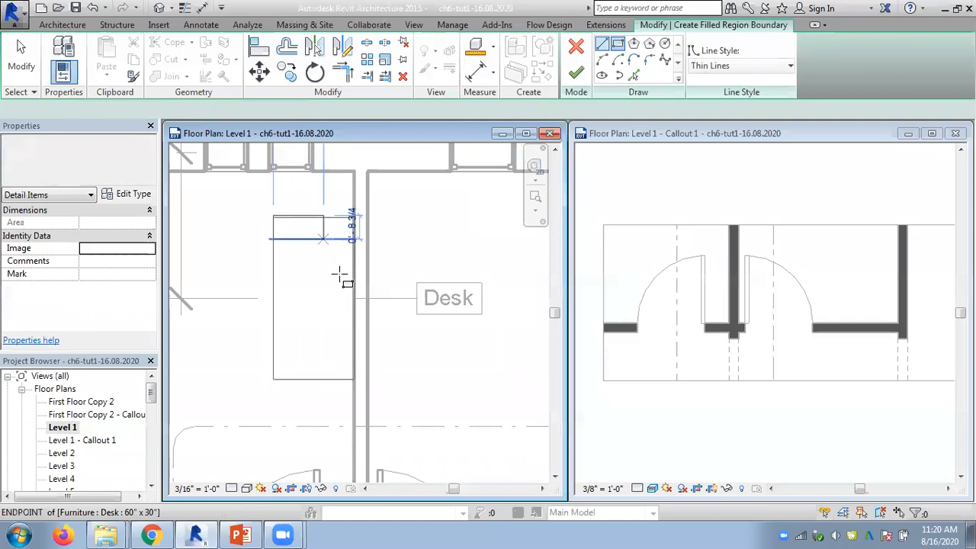
click(353, 378)
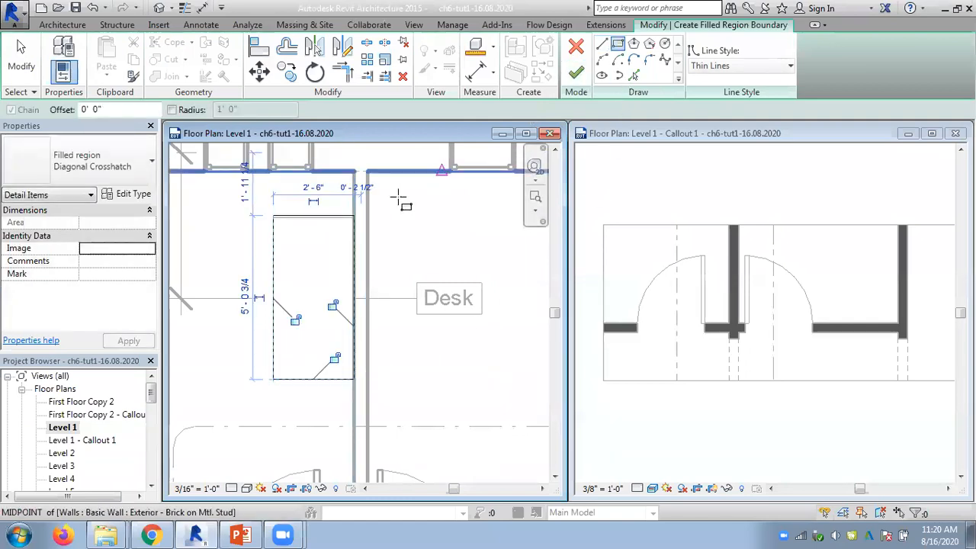
click(576, 72)
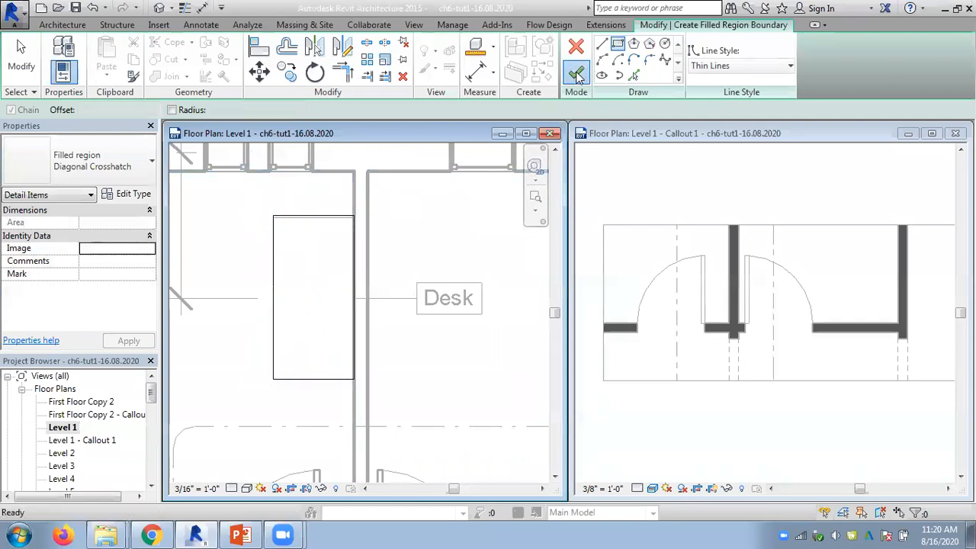
click(229, 244)
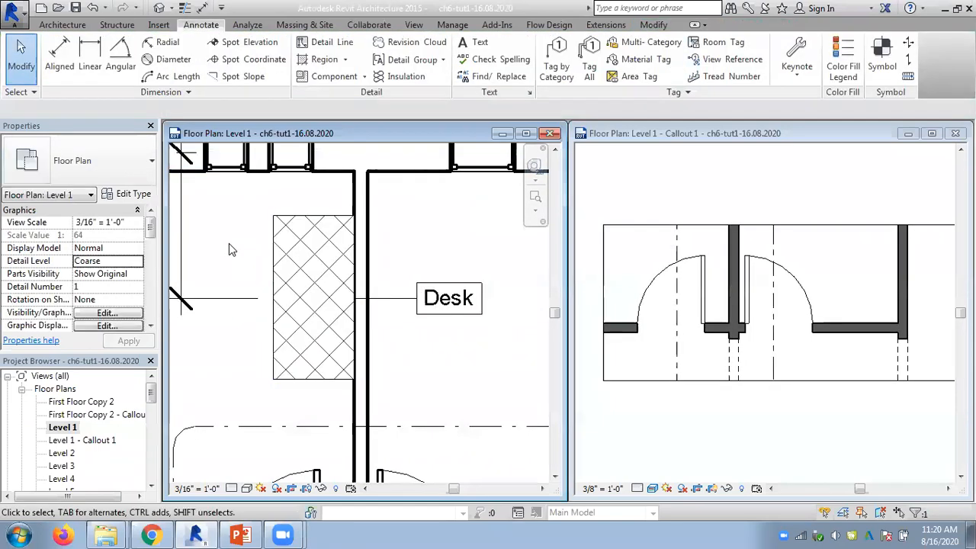
Step: Delete the desk beneath the filled region, and undo that deletion
click(329, 226)
key(Delete)
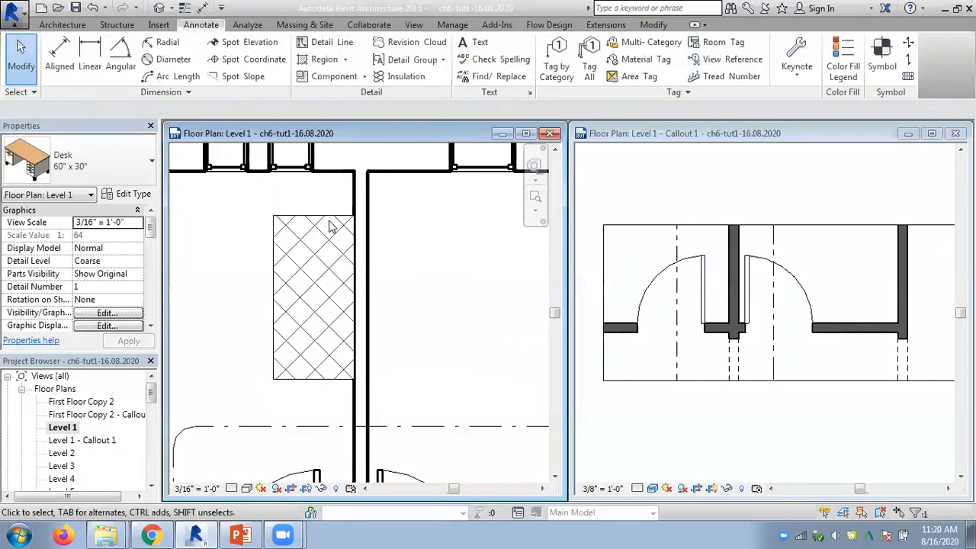
key(ctrl+z)
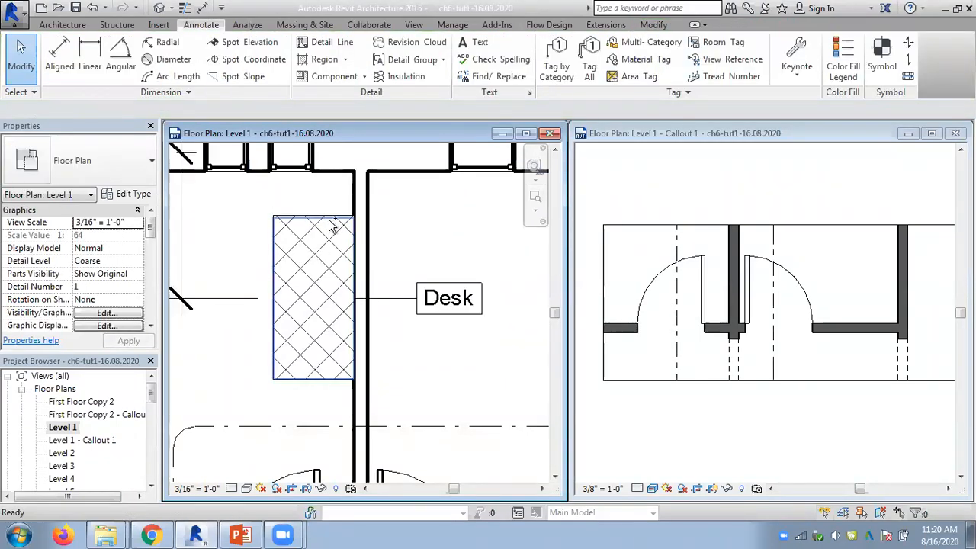
Step: Replace the filled region with a new one, picking the desk's four edges as boundary lines, and try to finish the sketch
double_click(332, 227)
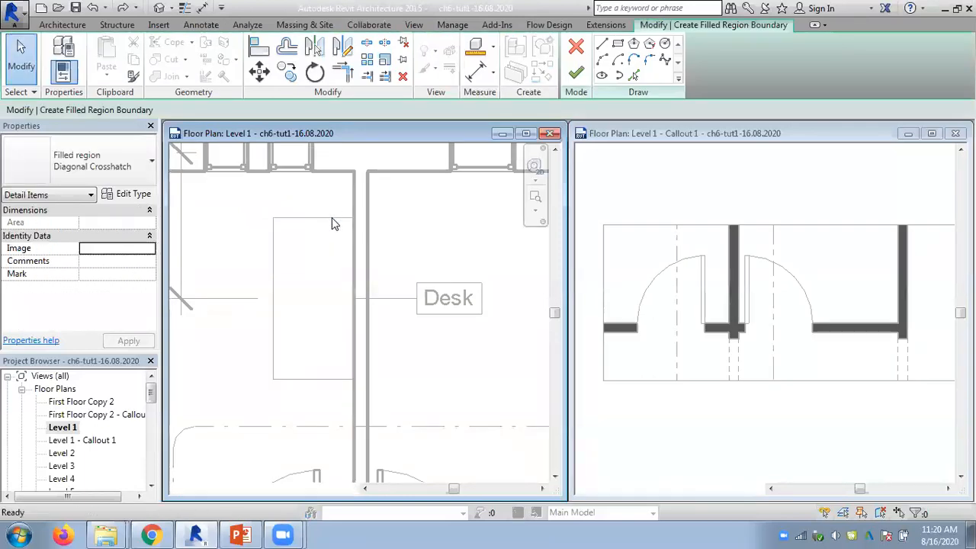
click(633, 75)
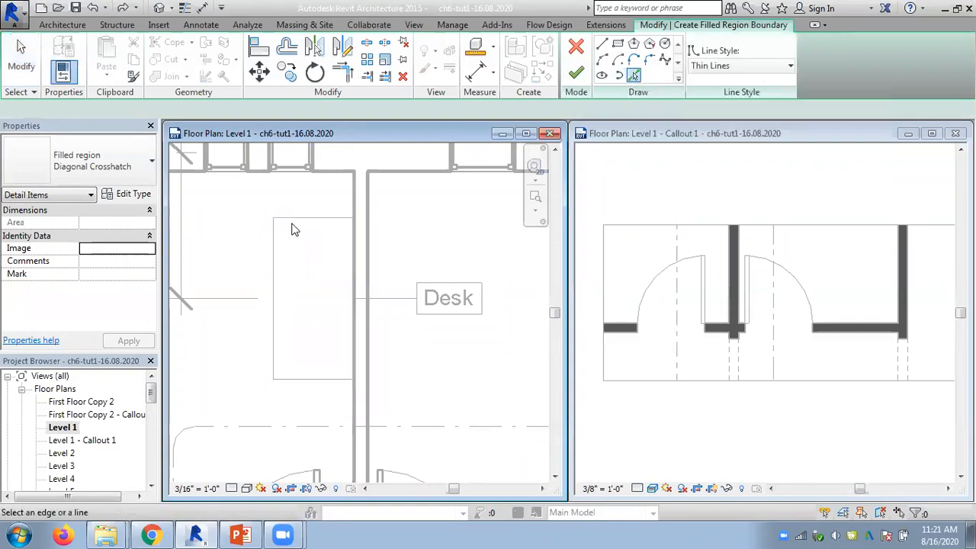
click(301, 219)
click(274, 314)
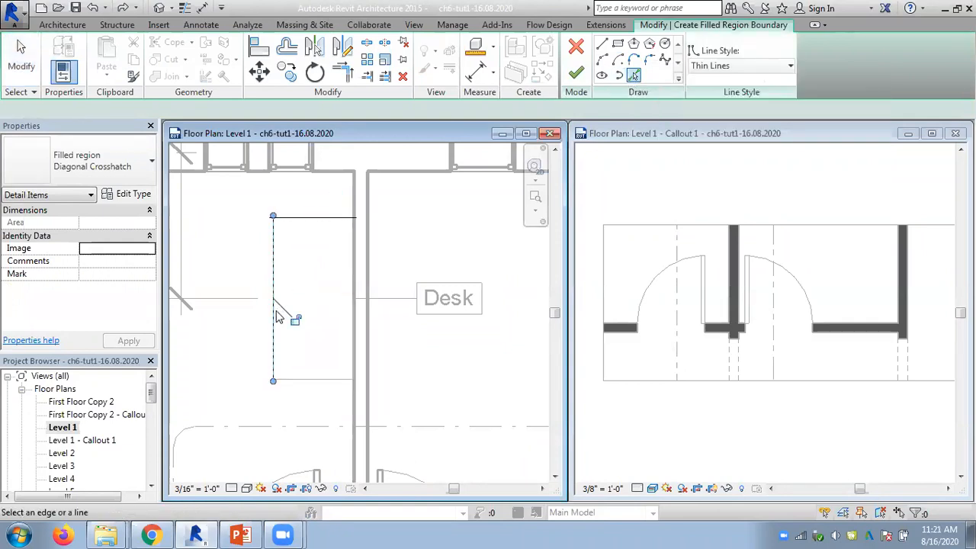
click(308, 378)
click(355, 354)
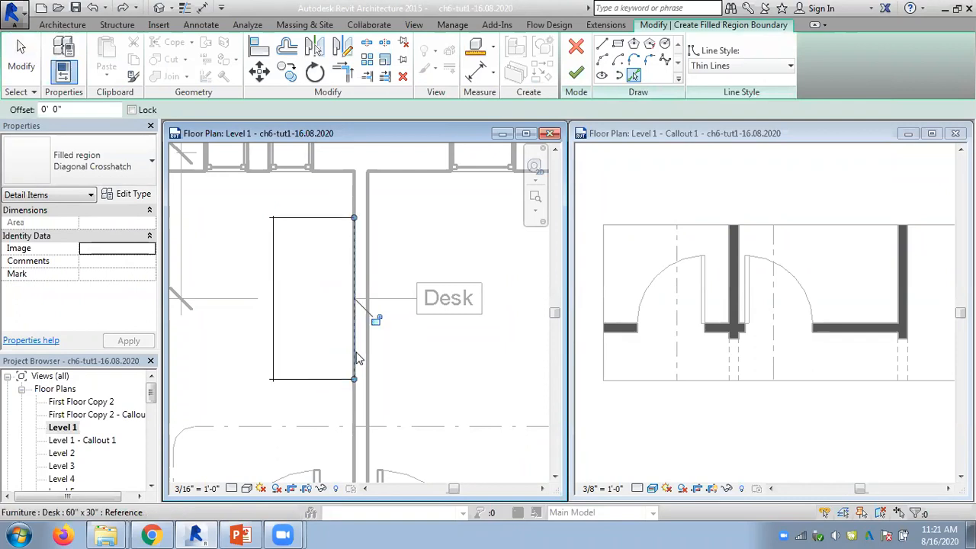
click(576, 74)
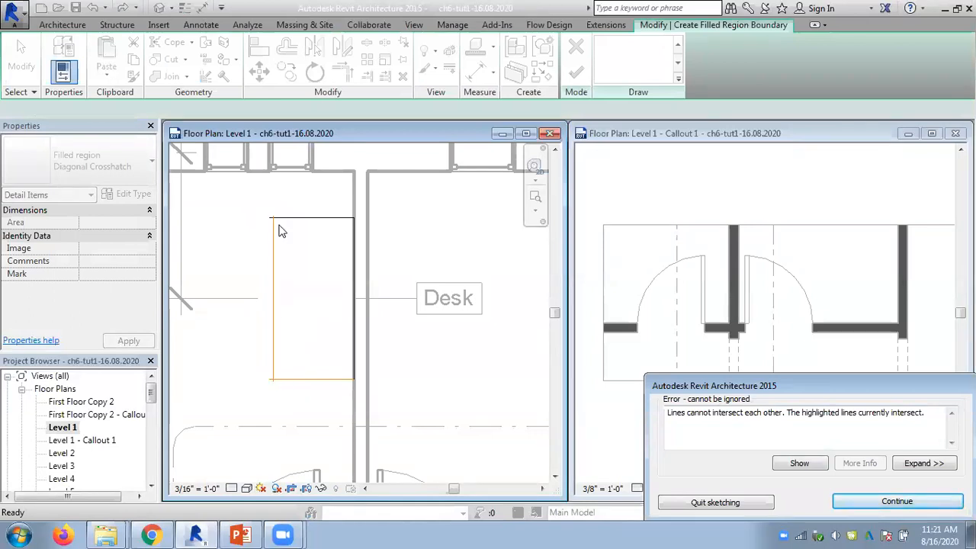
click(869, 502)
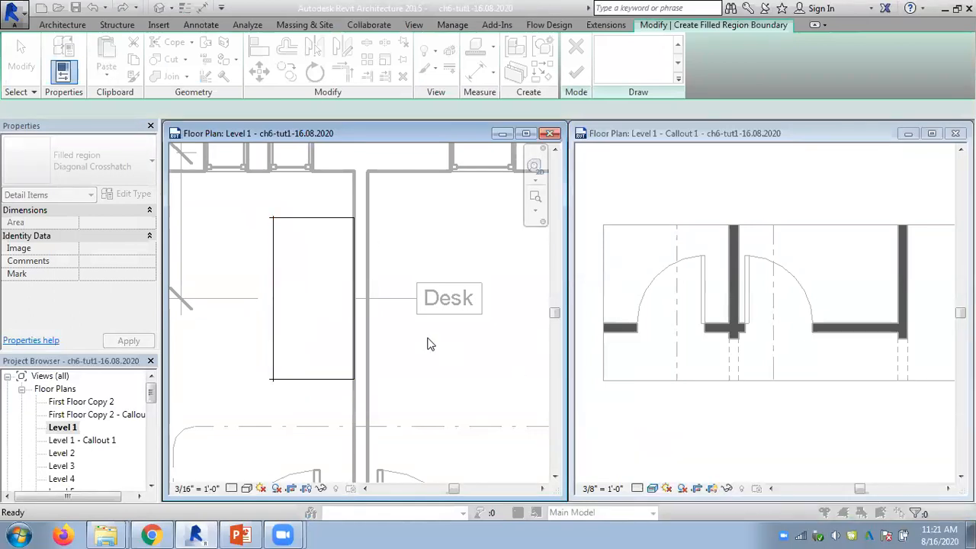
Step: Trim the boundary's overlapping lines to clean upper-left and lower-left corners, and finish the filled region
scroll(267, 217, up, 3)
scroll(267, 218, up, 3)
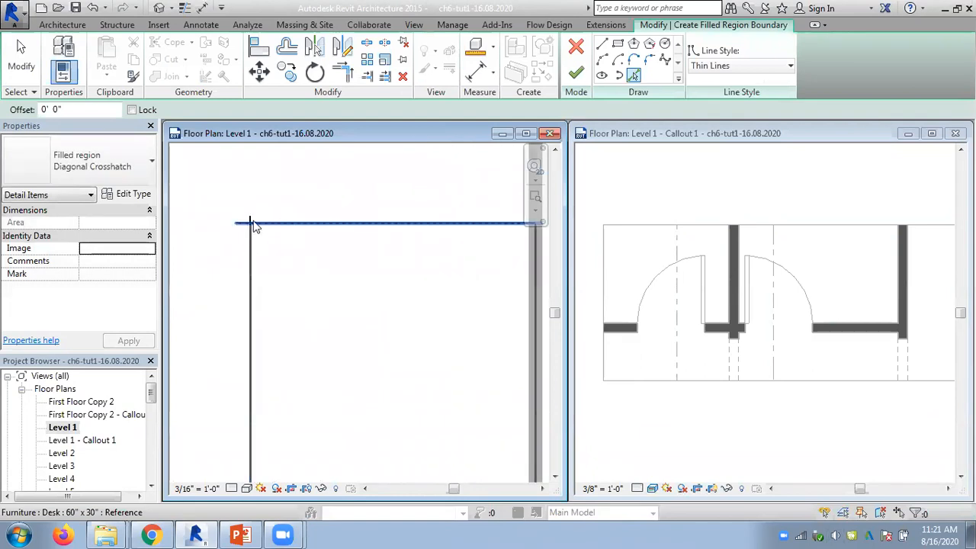
click(338, 76)
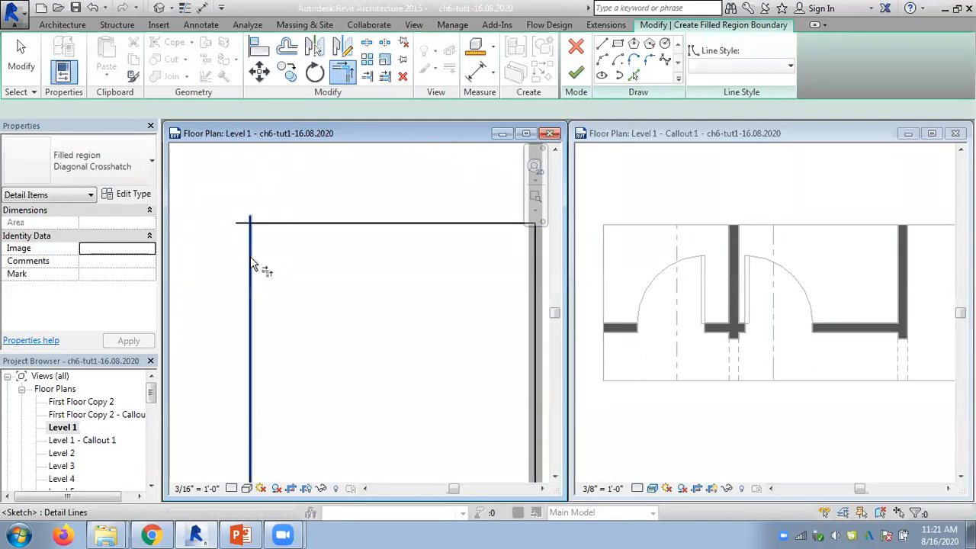
click(255, 267)
click(276, 223)
scroll(338, 294, down, 5)
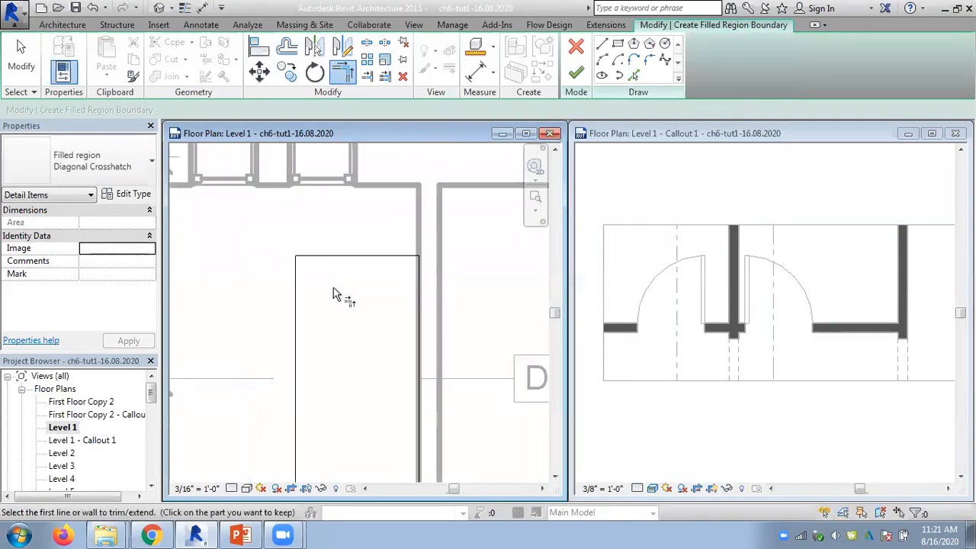
scroll(312, 345, up, 4)
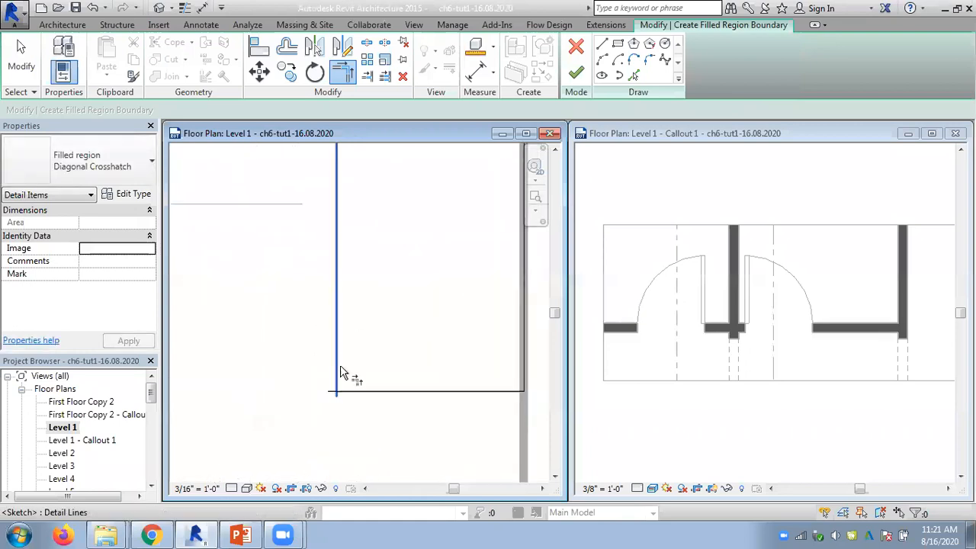
click(575, 72)
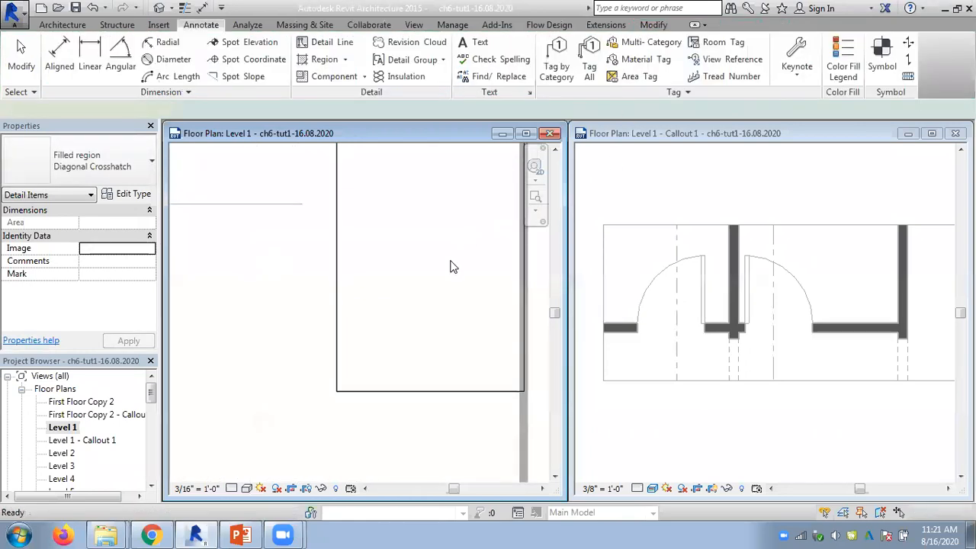
Step: Try the Horizontal Lines and Diagonal Down - Transparent types on the desk's filled region, and return it to Diagonal Crosshatch
scroll(446, 263, down, 3)
middle_drag(446, 260, 376, 324)
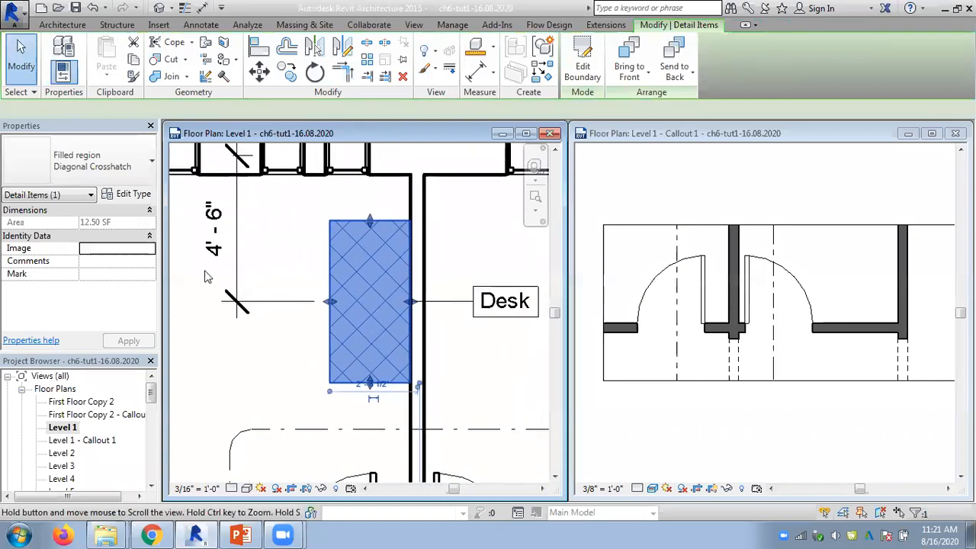
click(126, 174)
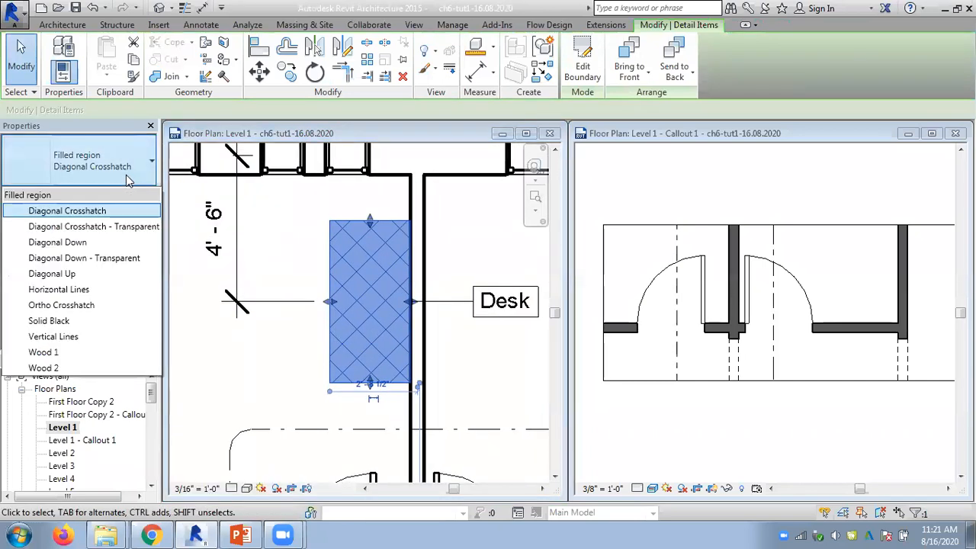
click(67, 298)
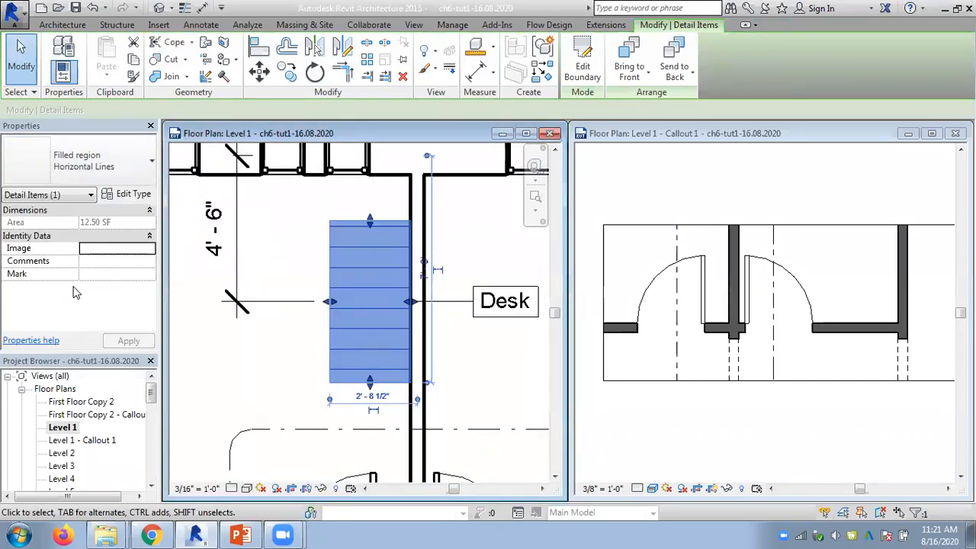
click(116, 169)
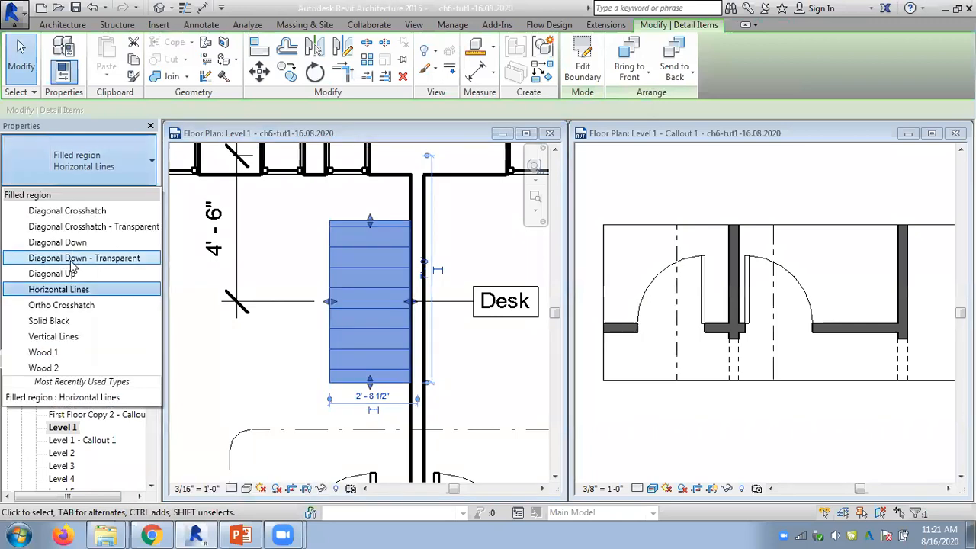
click(71, 261)
click(119, 166)
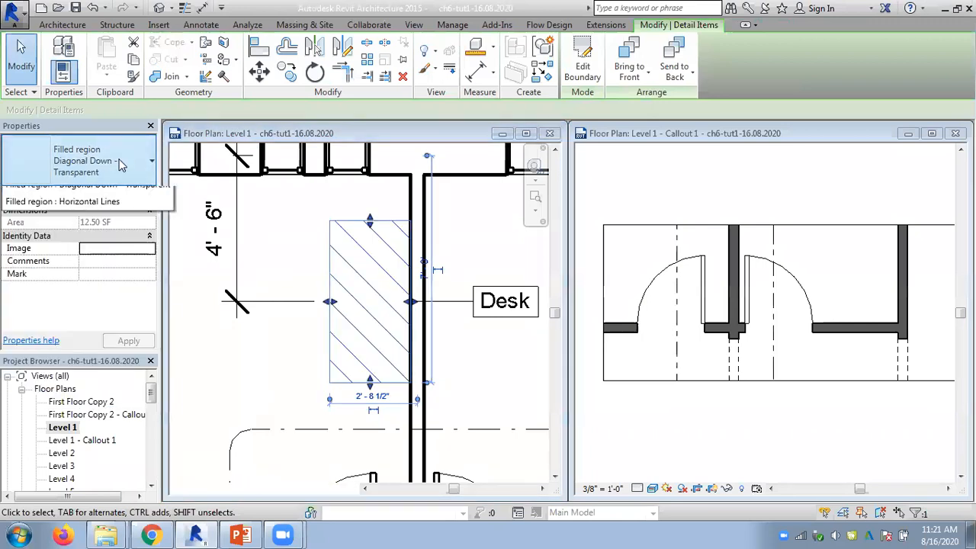
click(80, 210)
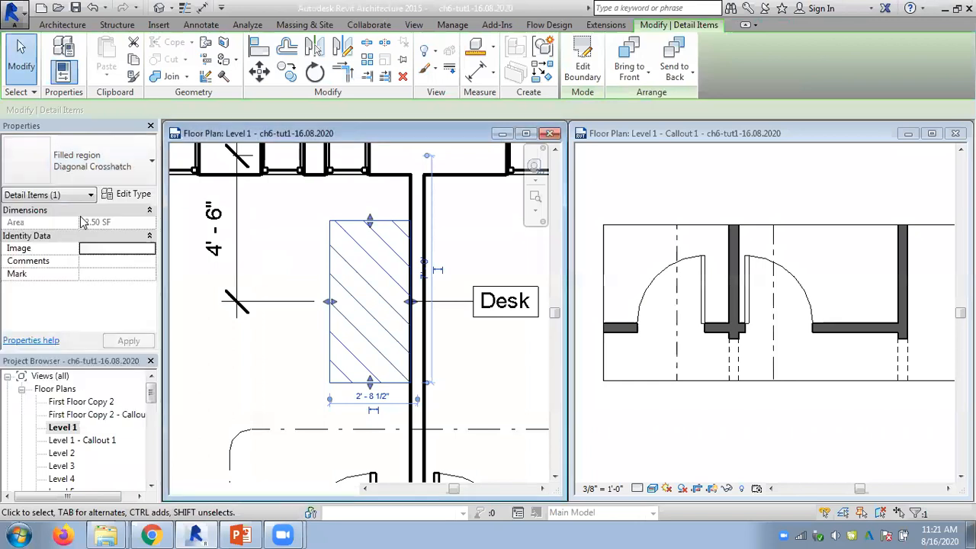
Step: Set both line spacings of the Diagonal Crosshatch type's fill pattern to 10/128" and apply the change to the filled region
click(135, 195)
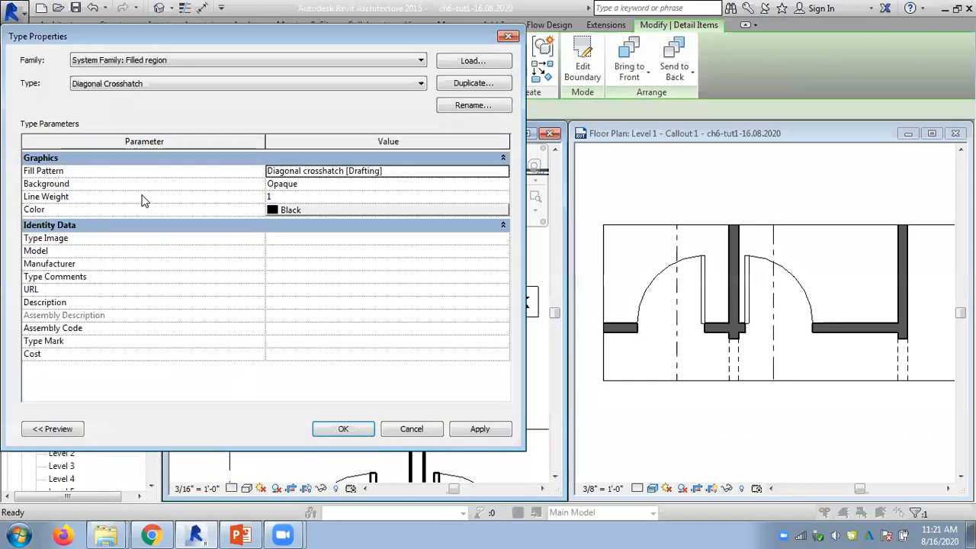
click(503, 172)
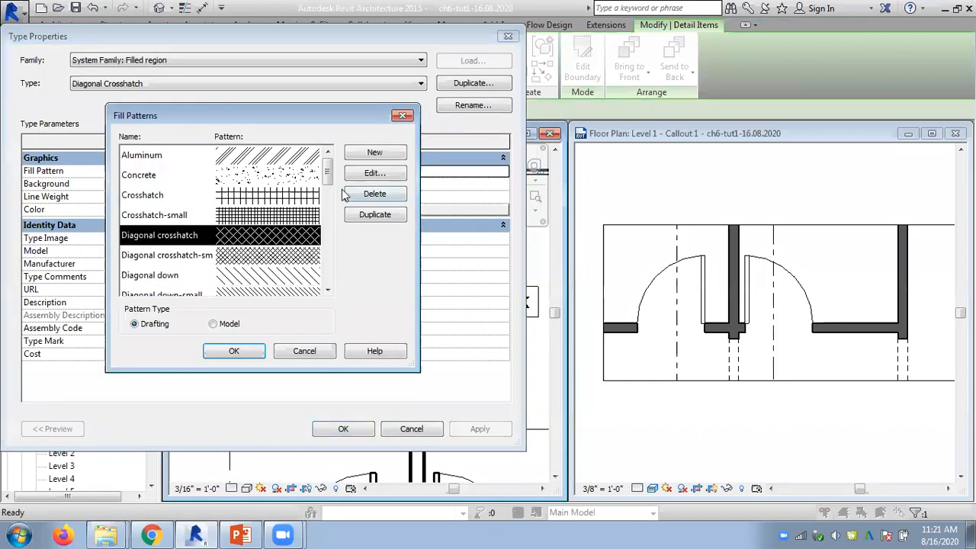
click(371, 175)
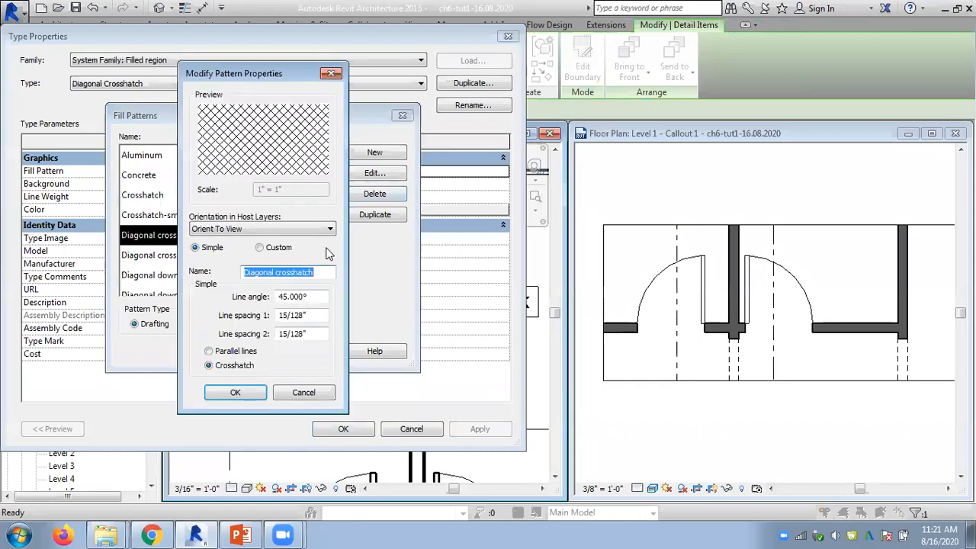
drag(279, 315, 288, 314)
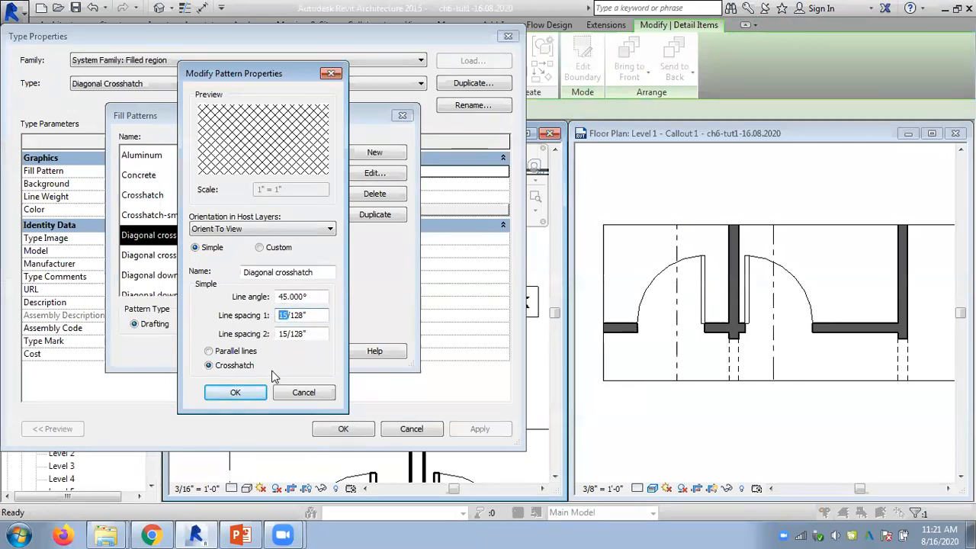
text(10)
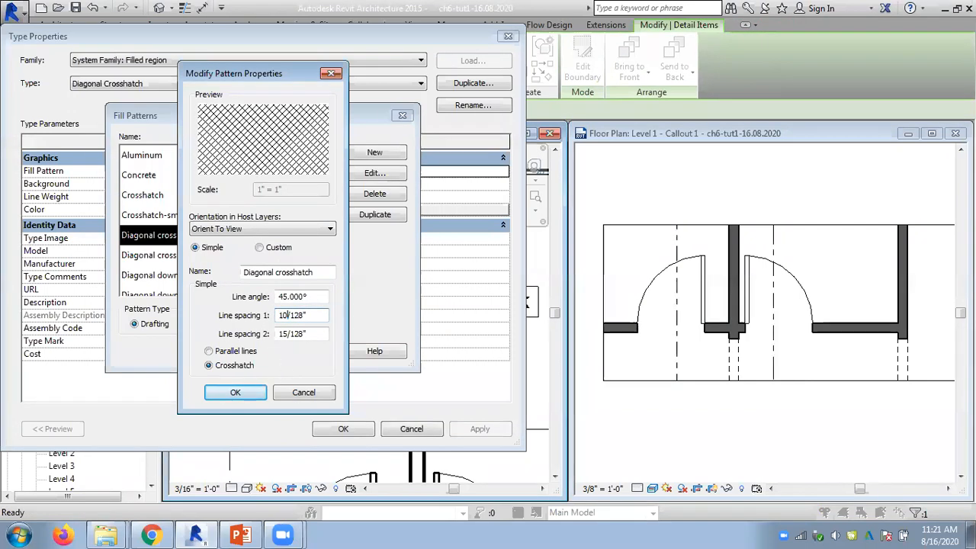
double_click(289, 333)
click(284, 335)
text(0)
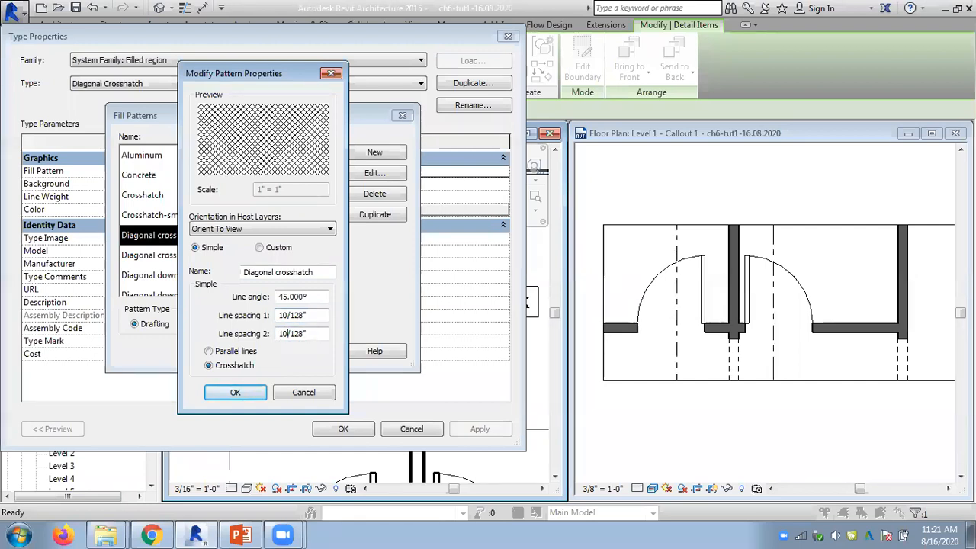
click(247, 393)
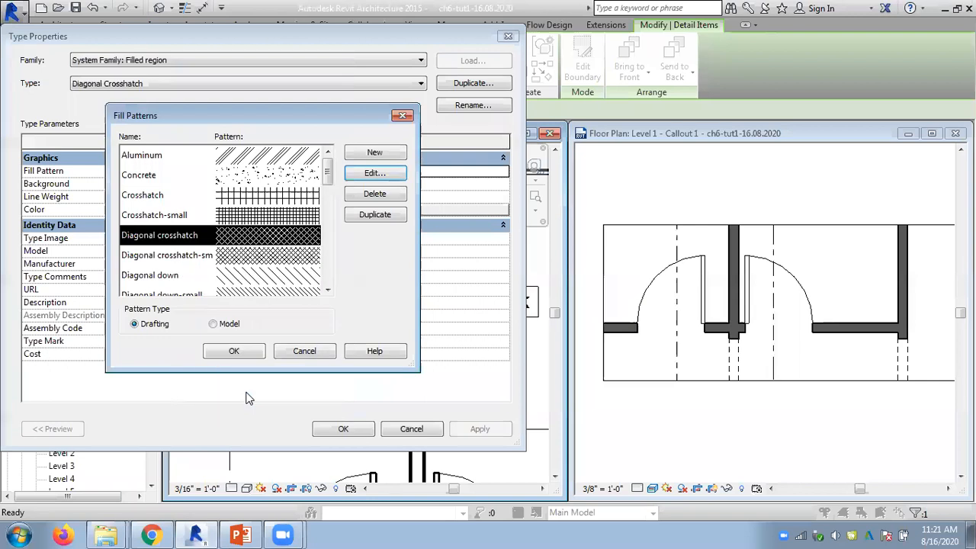
click(237, 356)
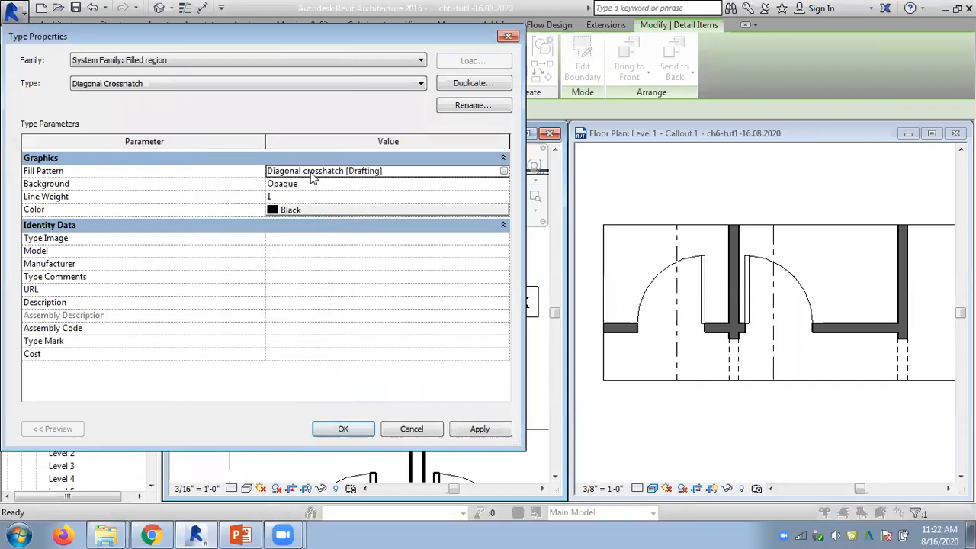
click(333, 422)
click(287, 366)
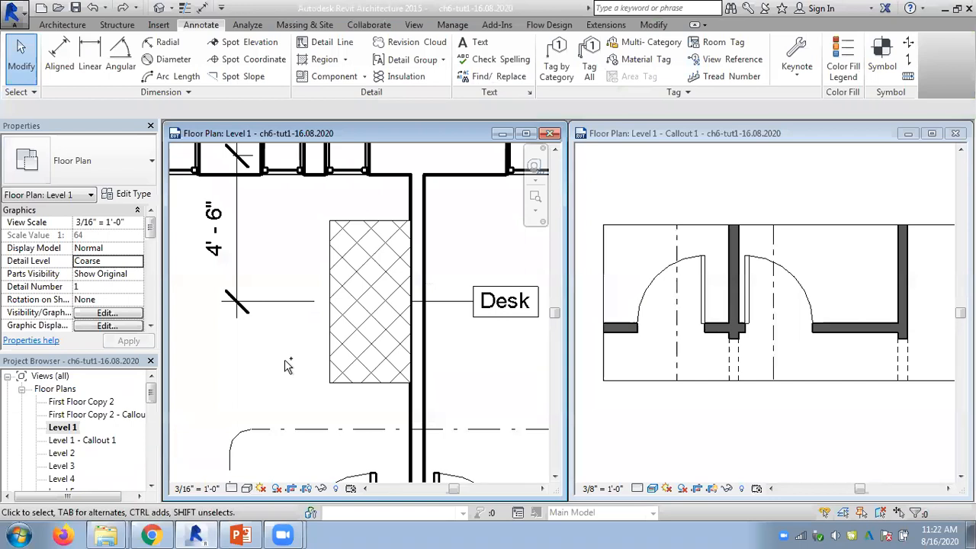
Step: Check the line angle and line spacings of the Diagonal crosshatch fill pattern used by the desk's filled region
click(351, 305)
click(214, 256)
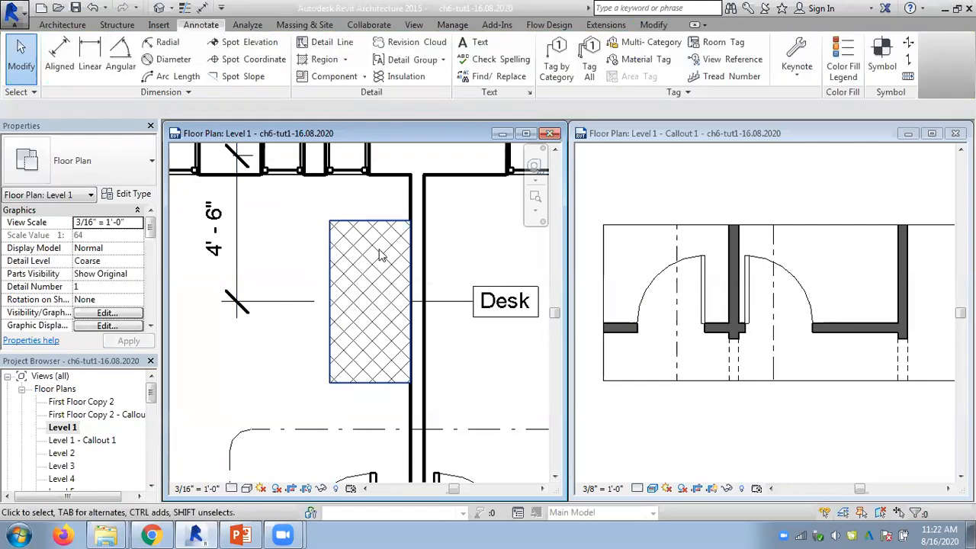
click(380, 231)
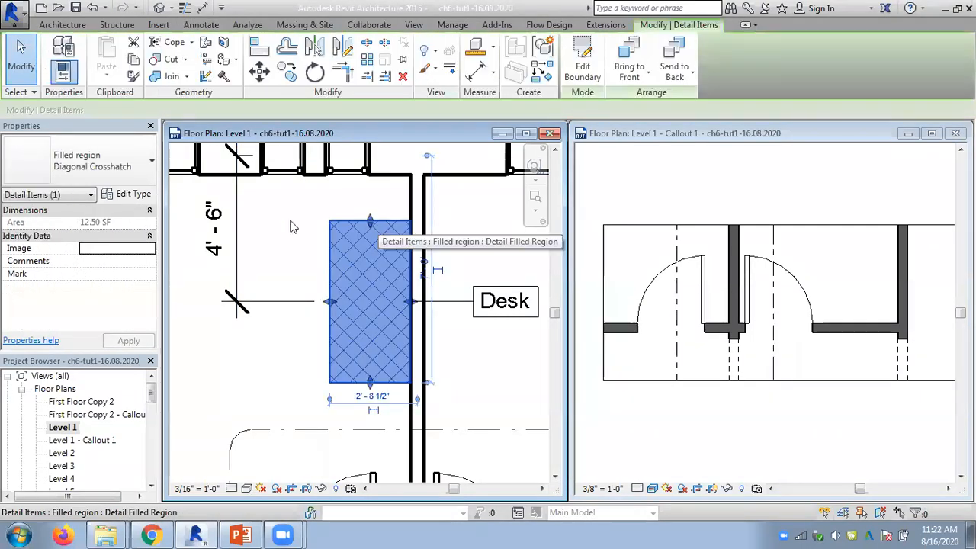
click(139, 197)
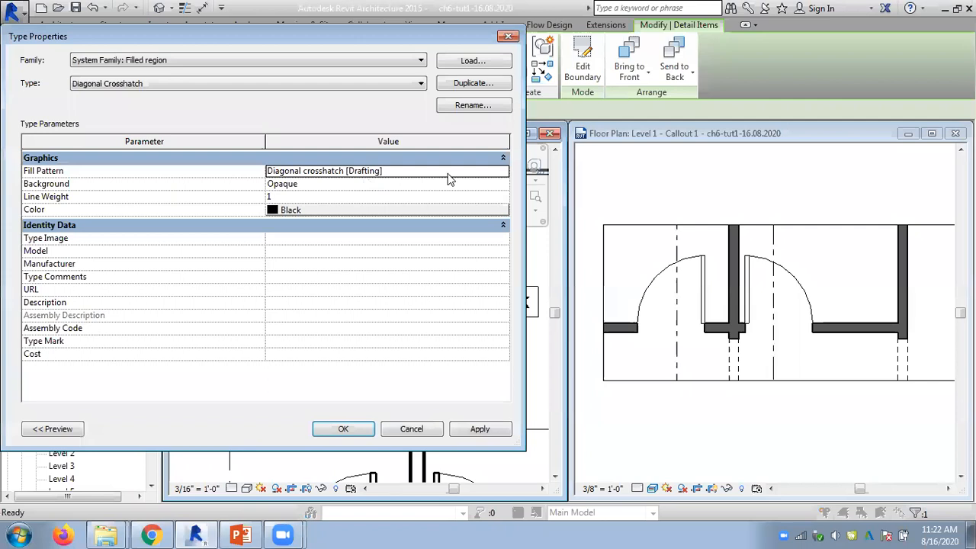
click(505, 172)
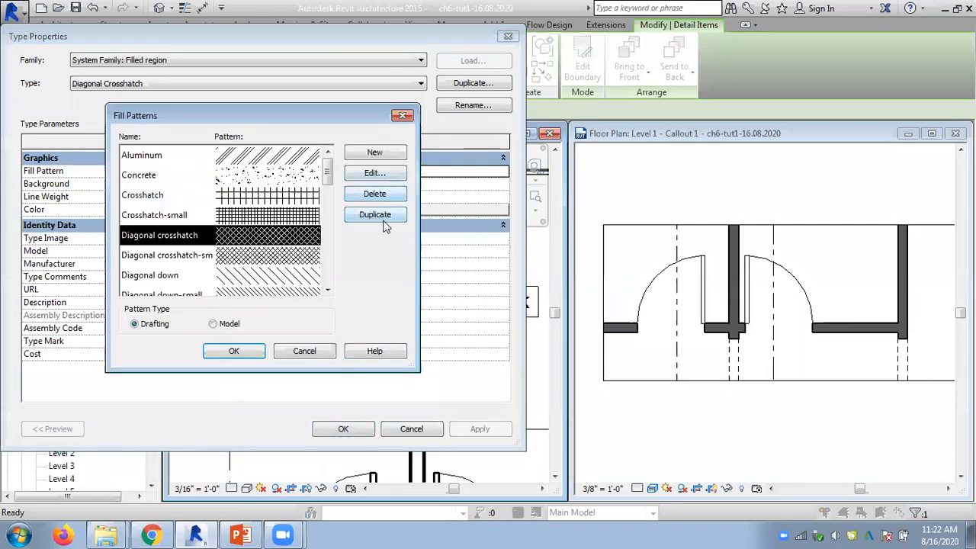
click(367, 177)
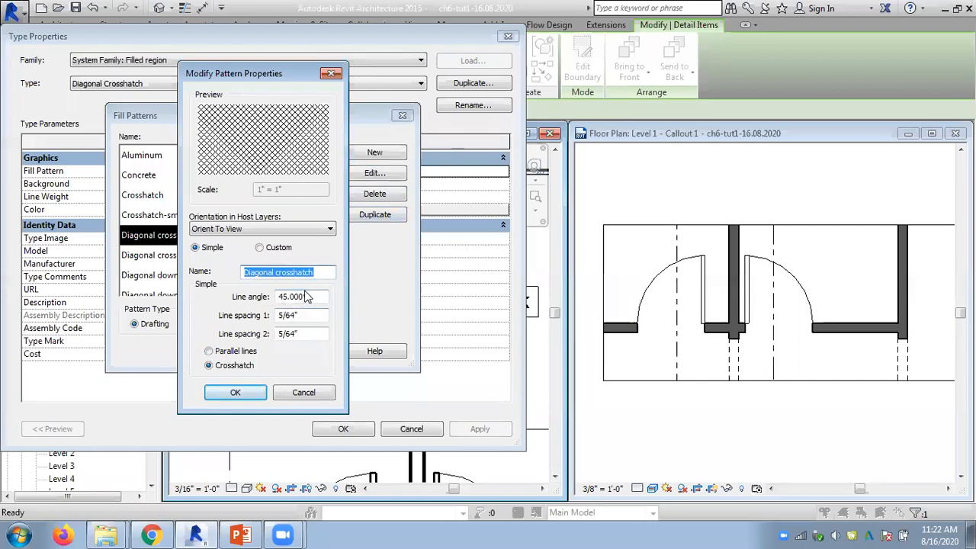
drag(307, 334, 259, 314)
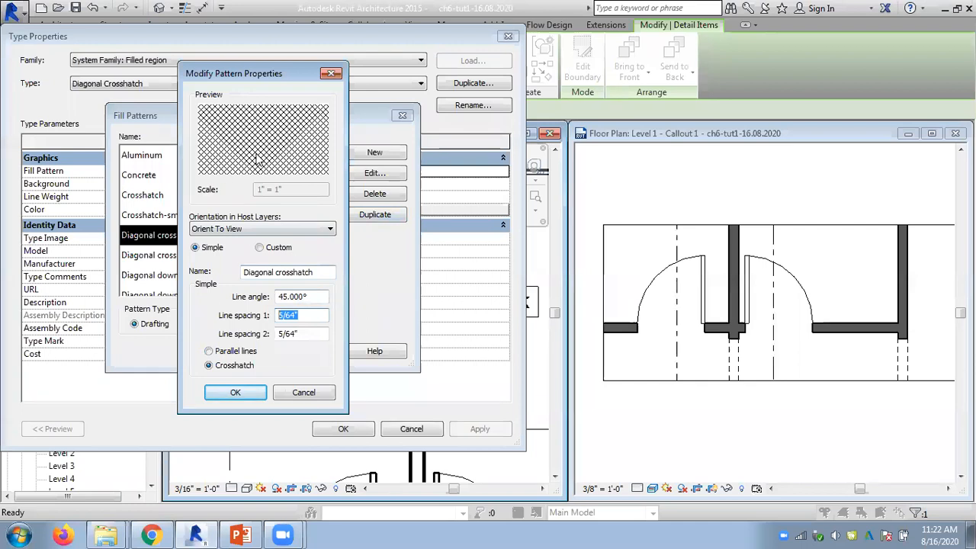
click(303, 392)
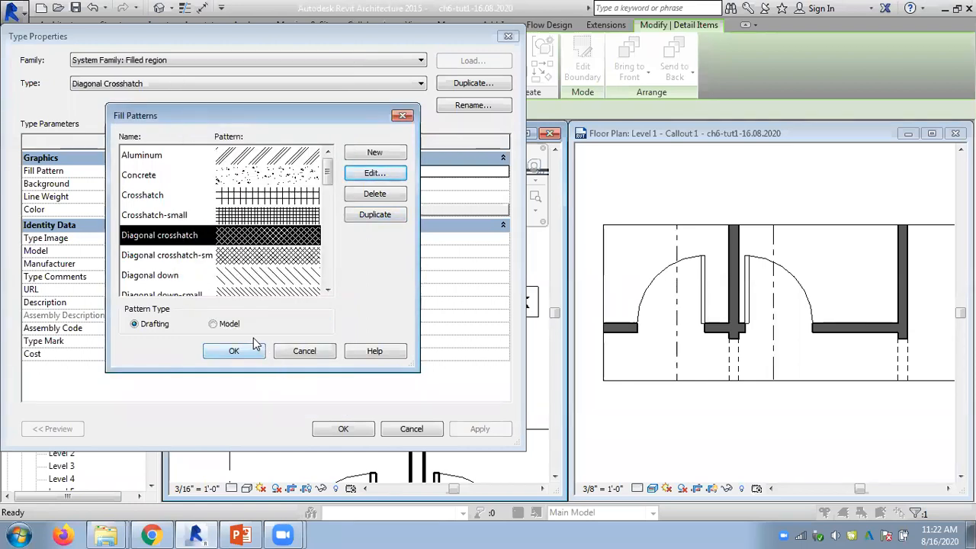
Step: Switch the Diagonal Crosshatch type's fill pattern to the 8" Tile model pattern and apply it to the desk's filled region
click(214, 325)
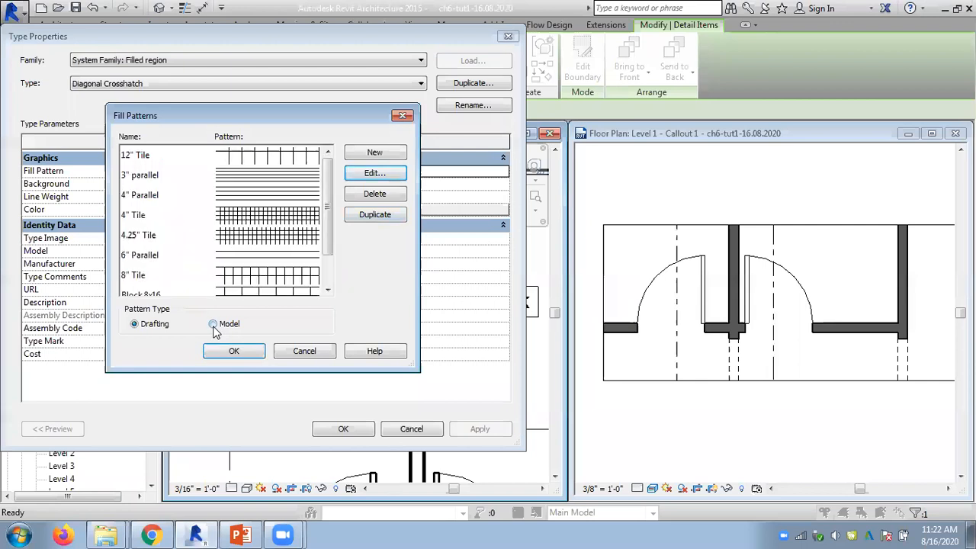
click(136, 324)
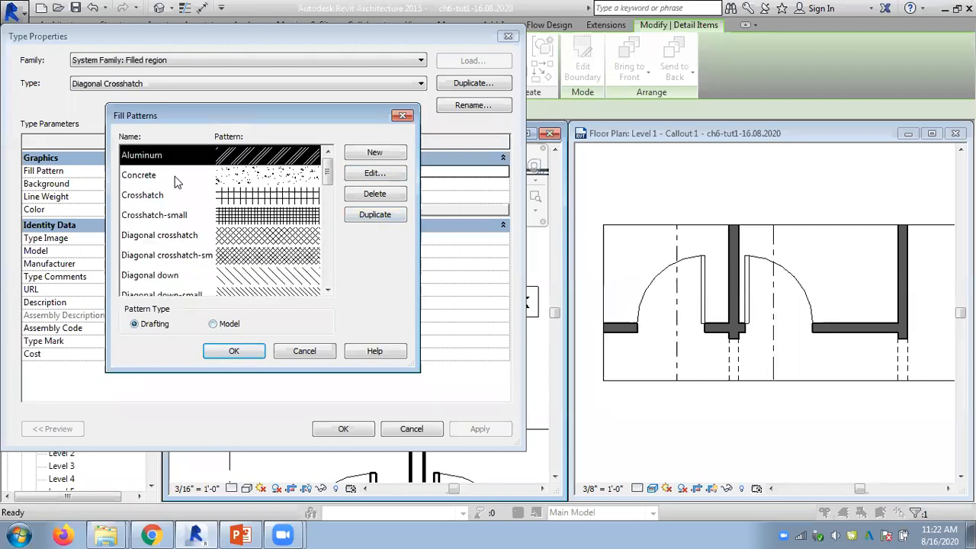
click(214, 324)
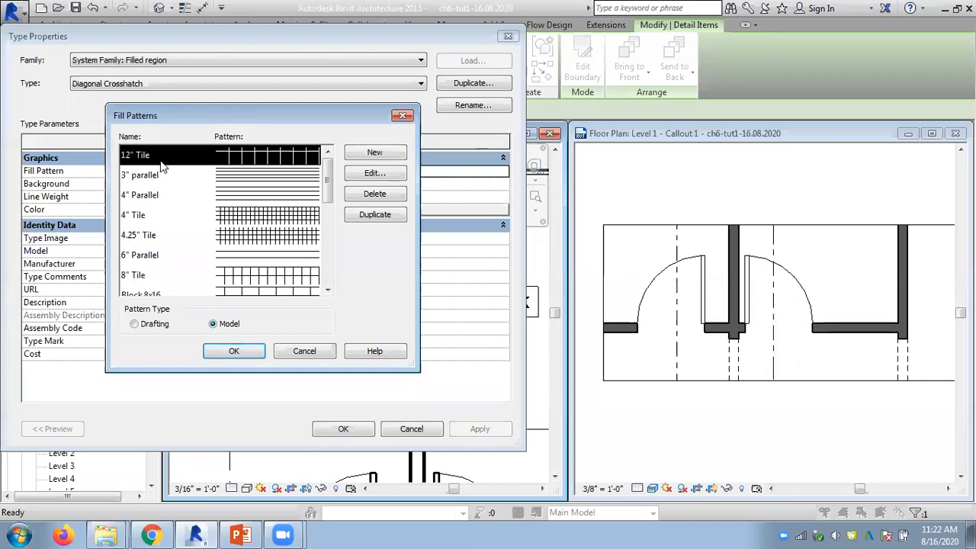
click(226, 279)
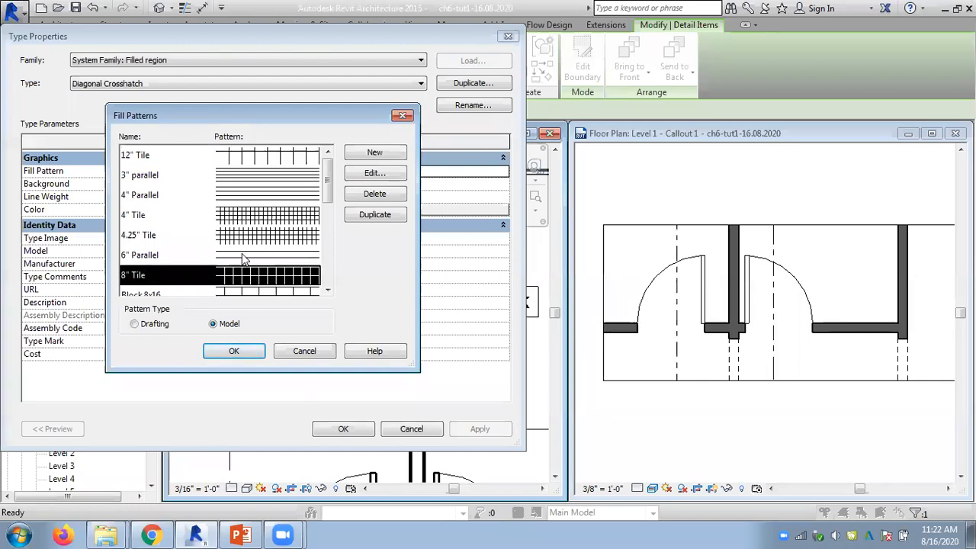
click(231, 352)
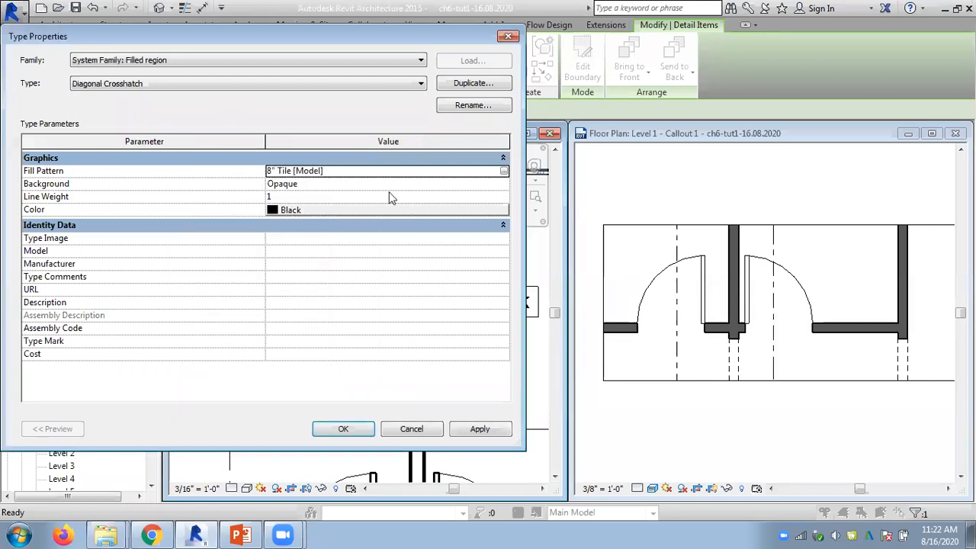
click(359, 424)
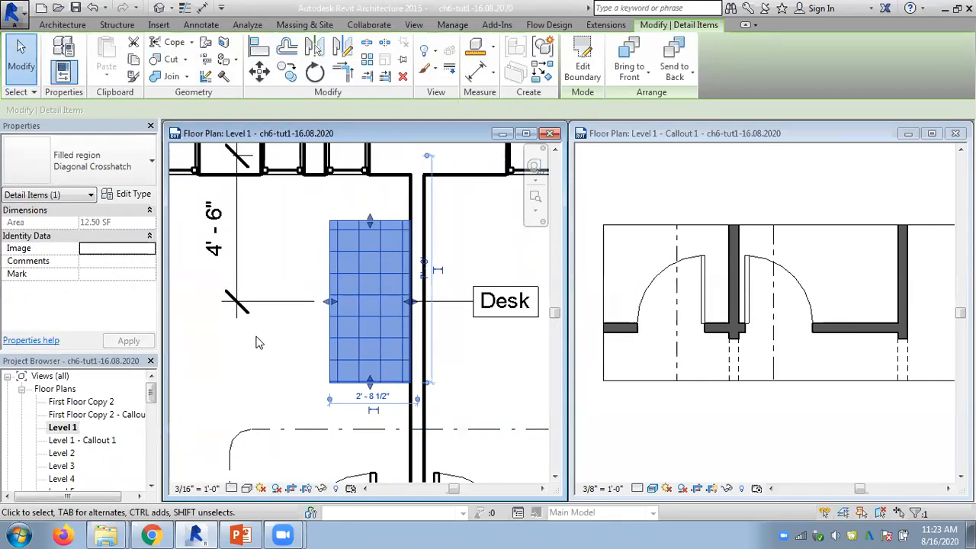
click(259, 337)
Step: Add an aligned dimension between two adjacent vertical tile lines in the desk's filled region
scroll(350, 340, up, 2)
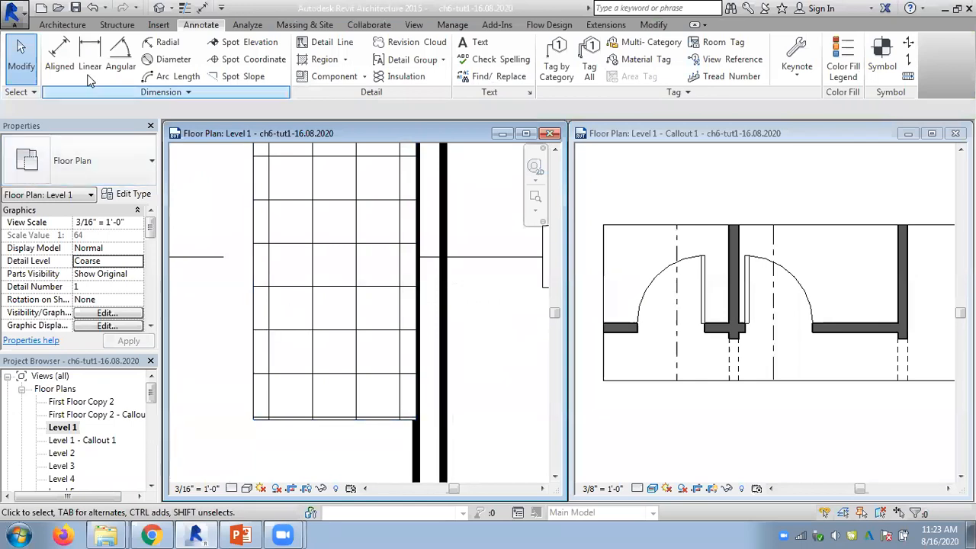
click(61, 60)
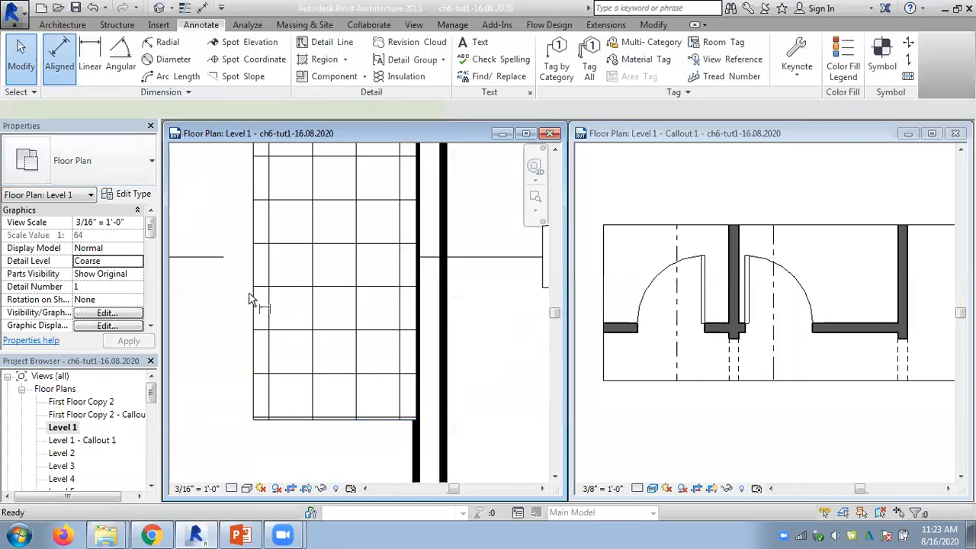
click(311, 322)
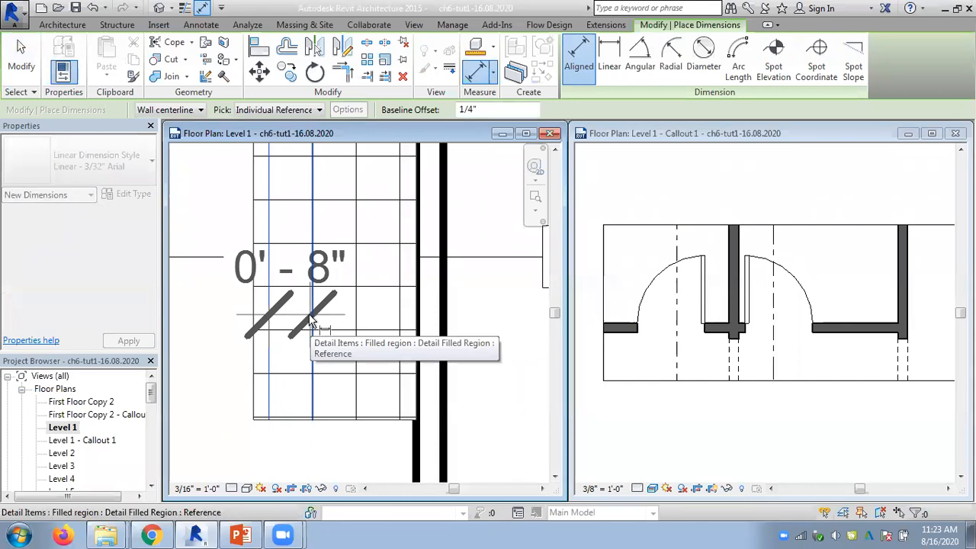
click(234, 327)
key(Escape)
key(Escape)
scroll(237, 323, down, 3)
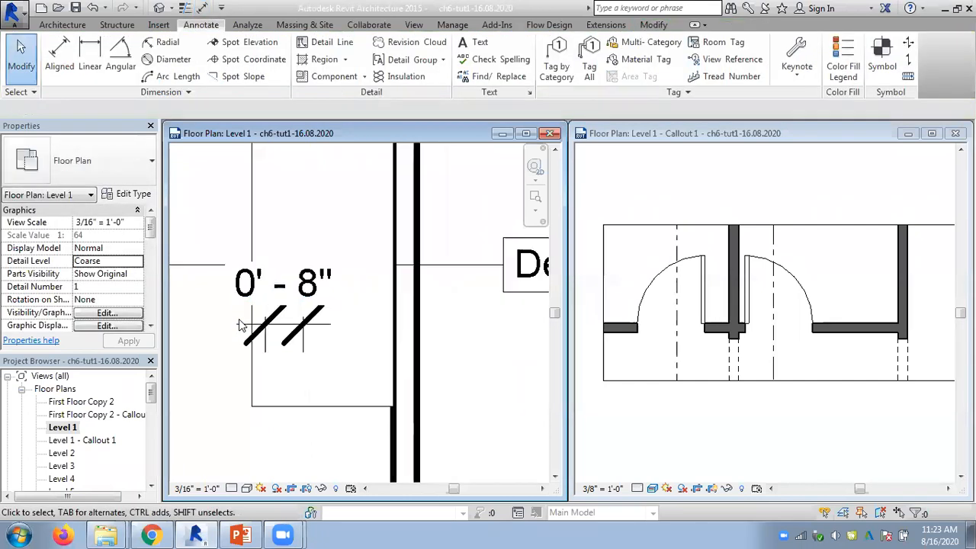
Step: Add an aligned dimension between two adjacent horizontal tile lines, placed beyond the wall beside the desk
click(59, 58)
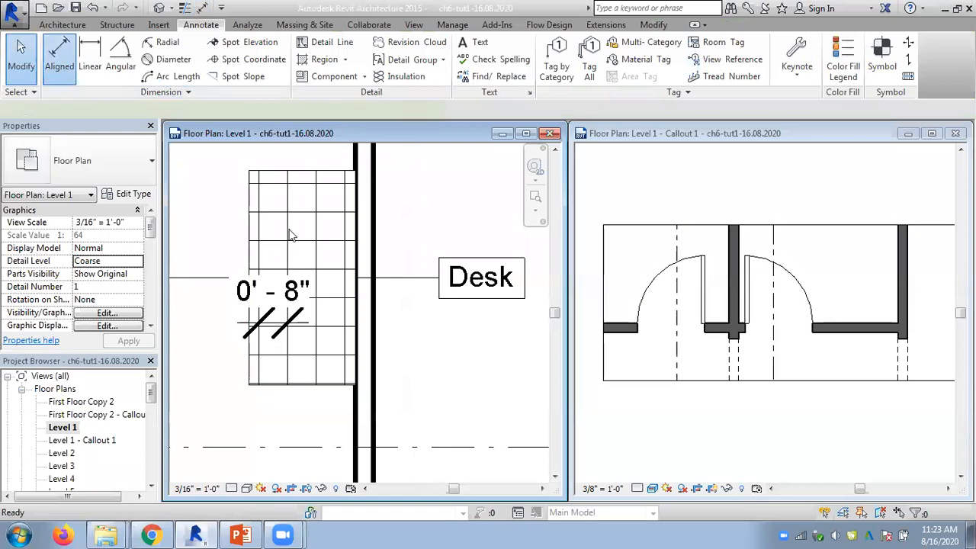
click(328, 327)
click(404, 328)
key(Escape)
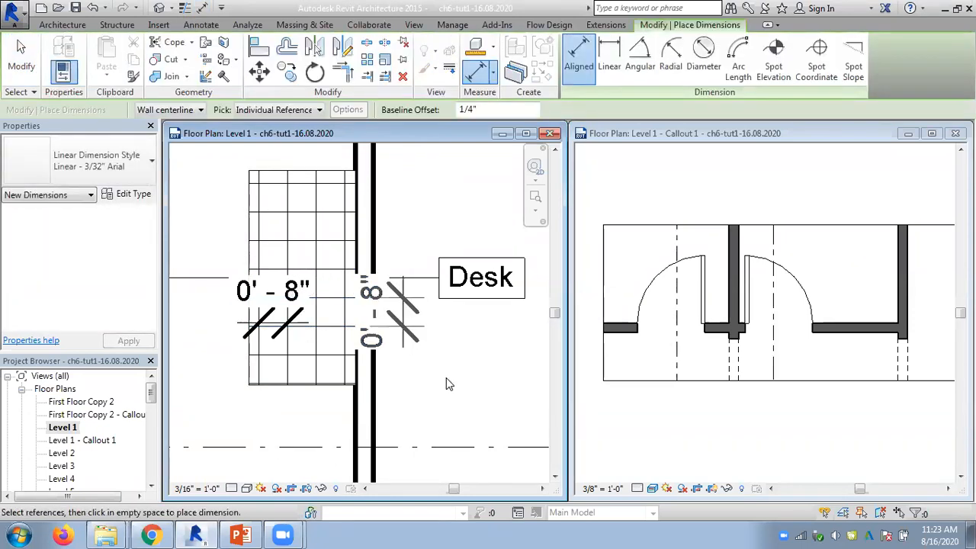
key(Escape)
Step: Reopen the filled region type's fill patterns and compare the drafting patterns with the model patterns
click(295, 363)
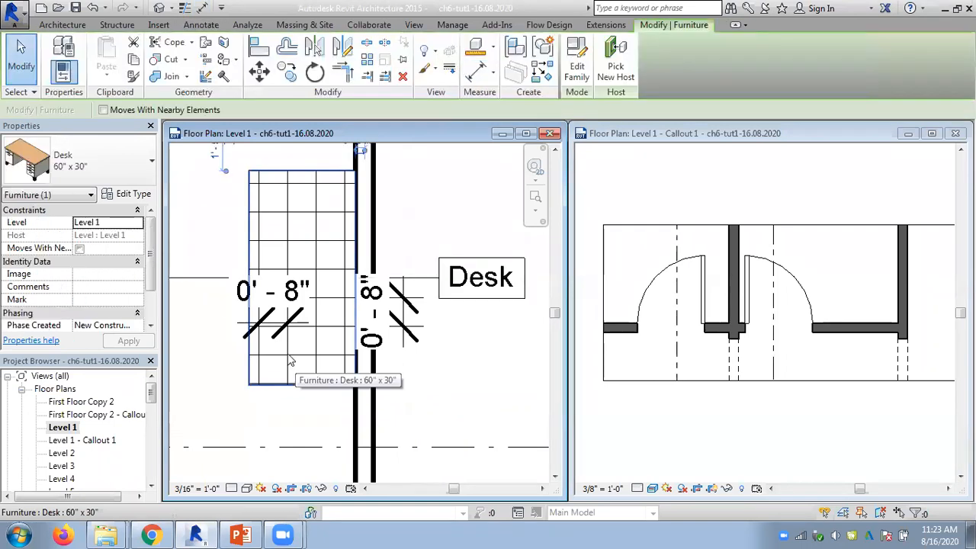
click(202, 356)
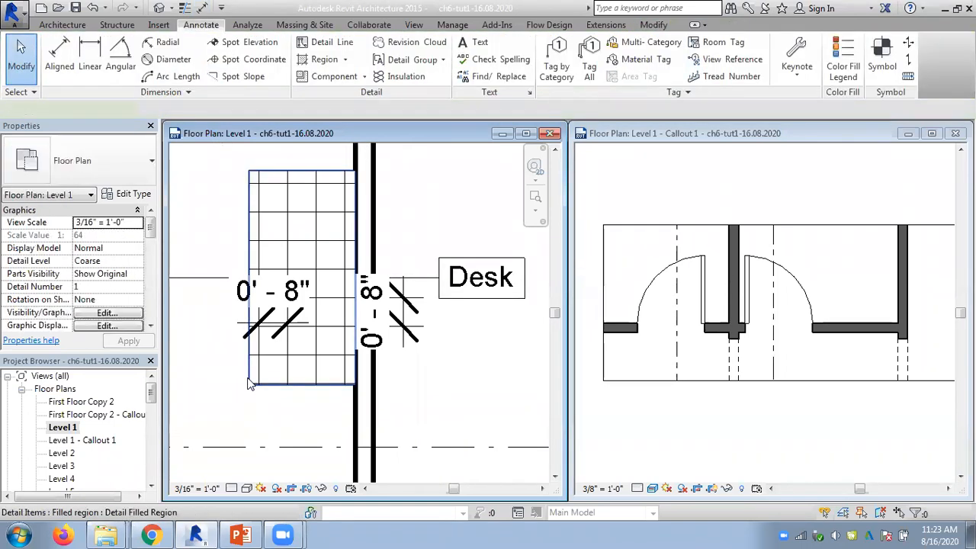
click(248, 382)
click(131, 195)
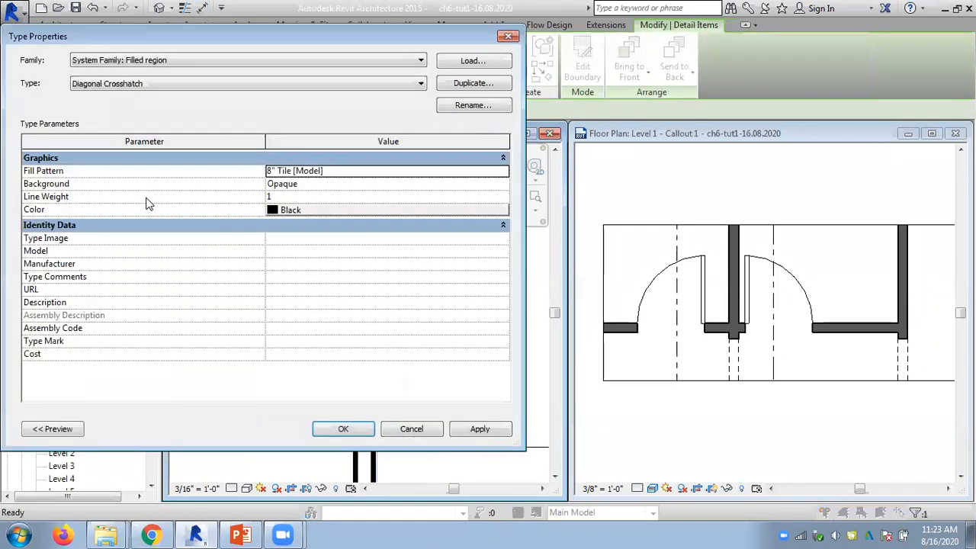
click(504, 170)
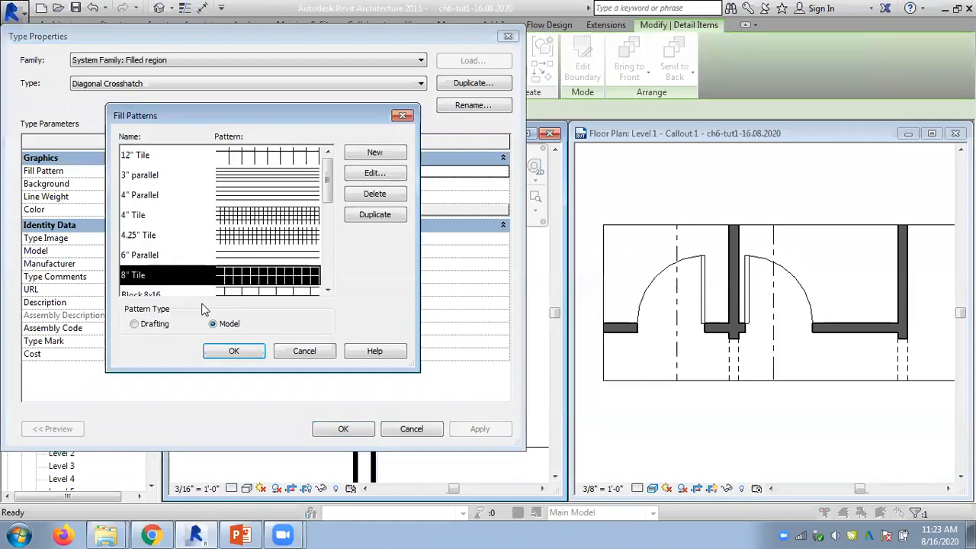
click(135, 323)
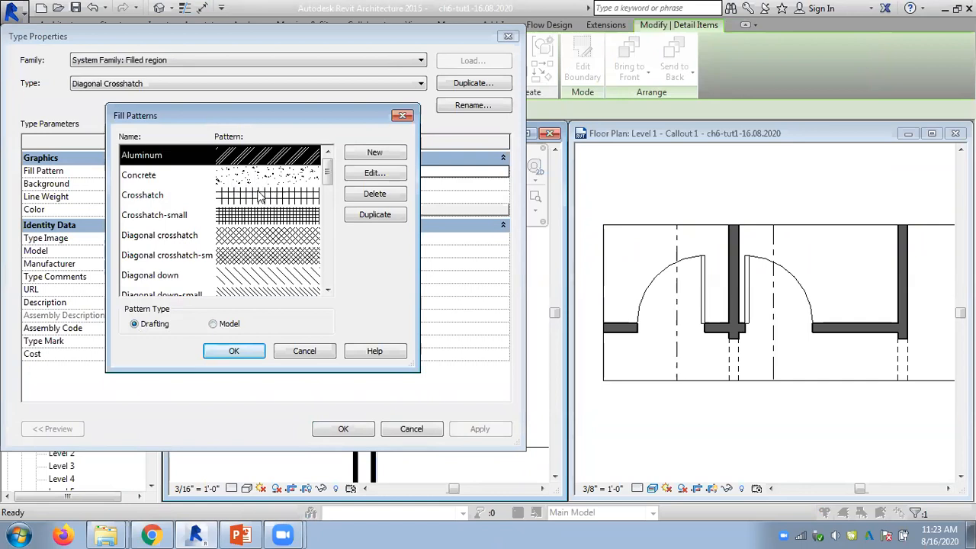
click(214, 324)
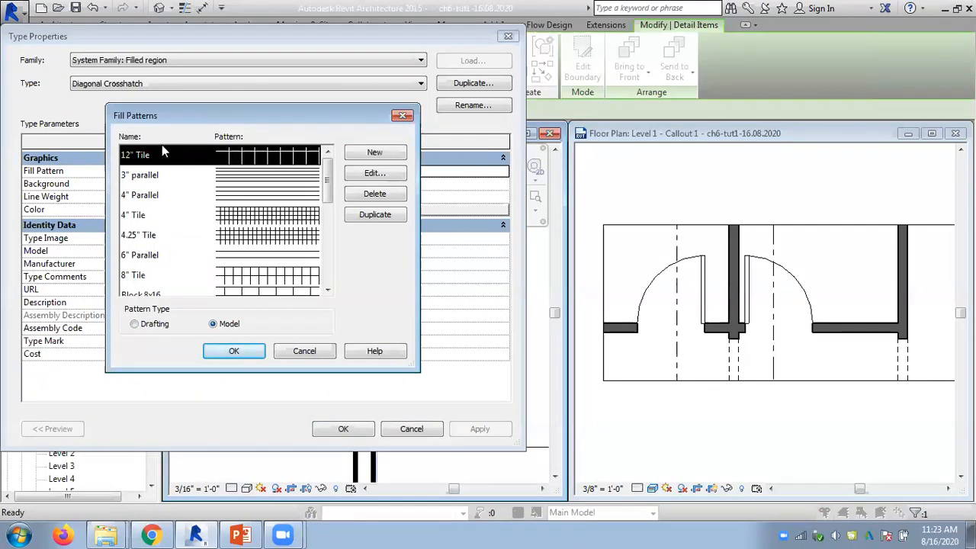
Step: Check the line spacings of the 12" Tile model pattern, discard the dialogs, and inspect the dimensioned tile lines
click(372, 173)
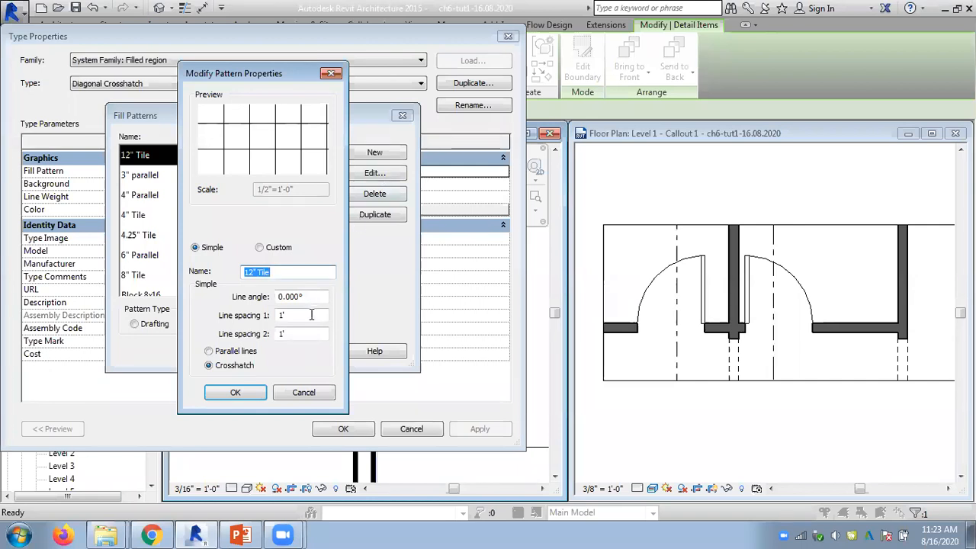
click(282, 316)
double_click(285, 317)
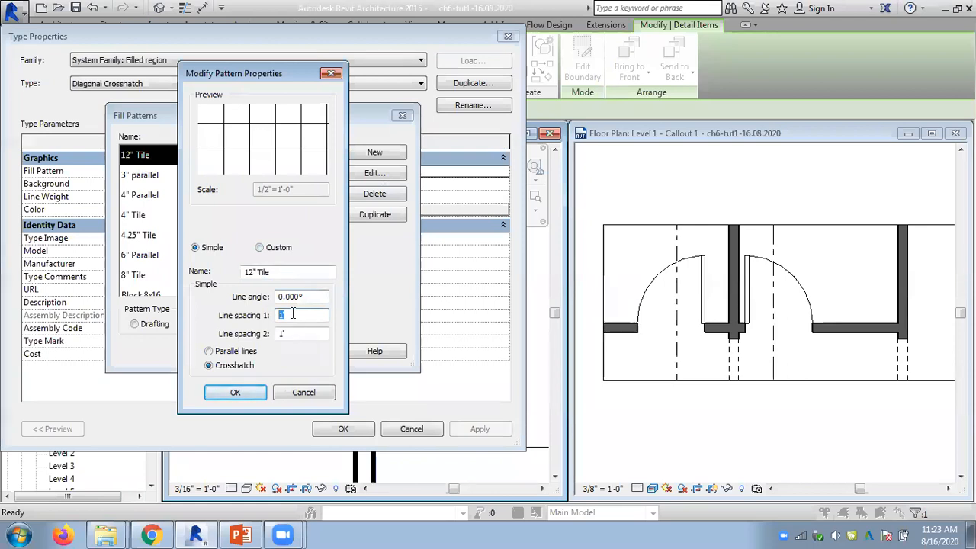
click(299, 392)
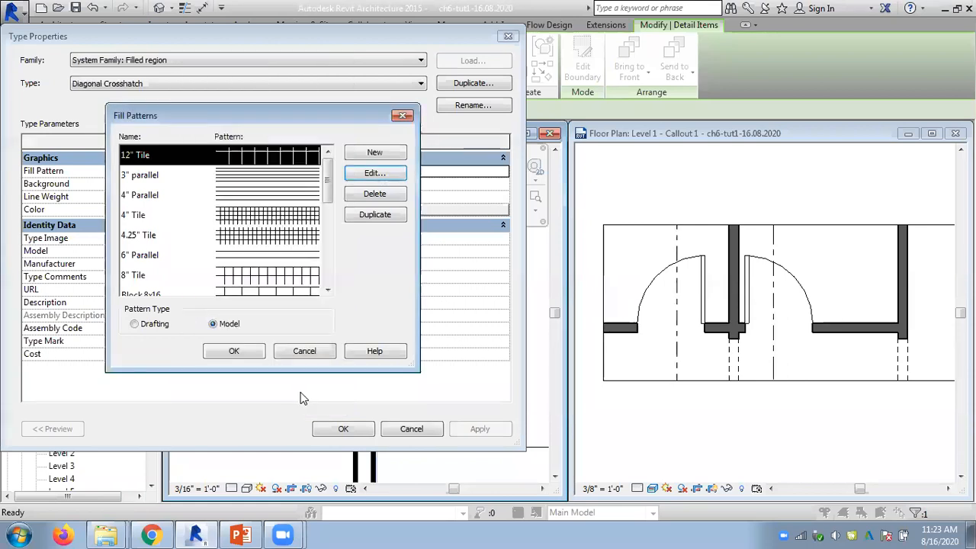
click(315, 356)
click(402, 426)
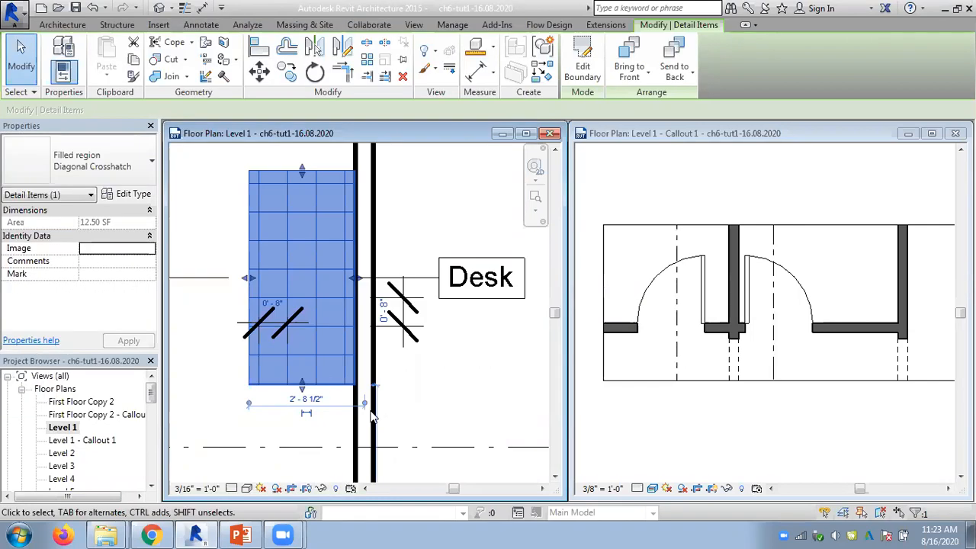
scroll(271, 324, up, 2)
scroll(270, 324, up, 1)
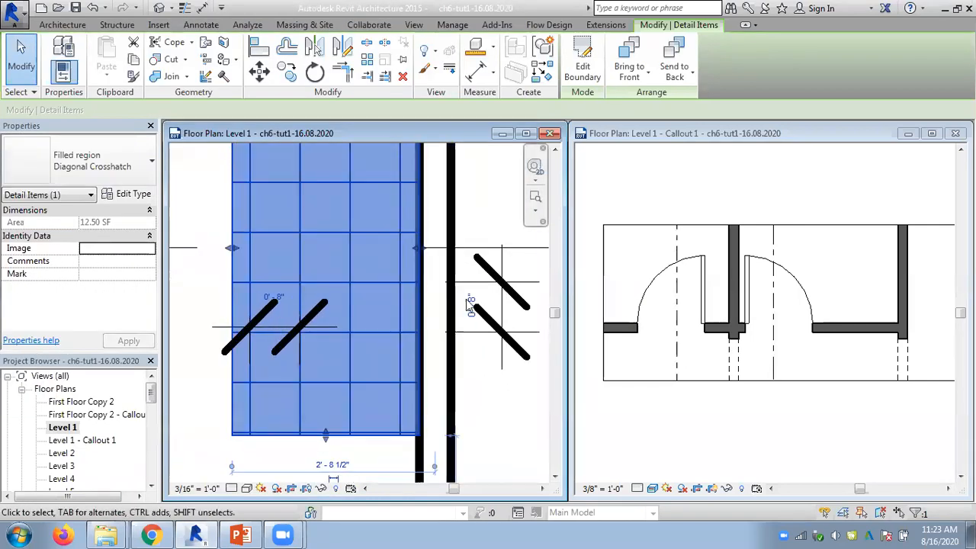
click(200, 302)
scroll(201, 303, down, 3)
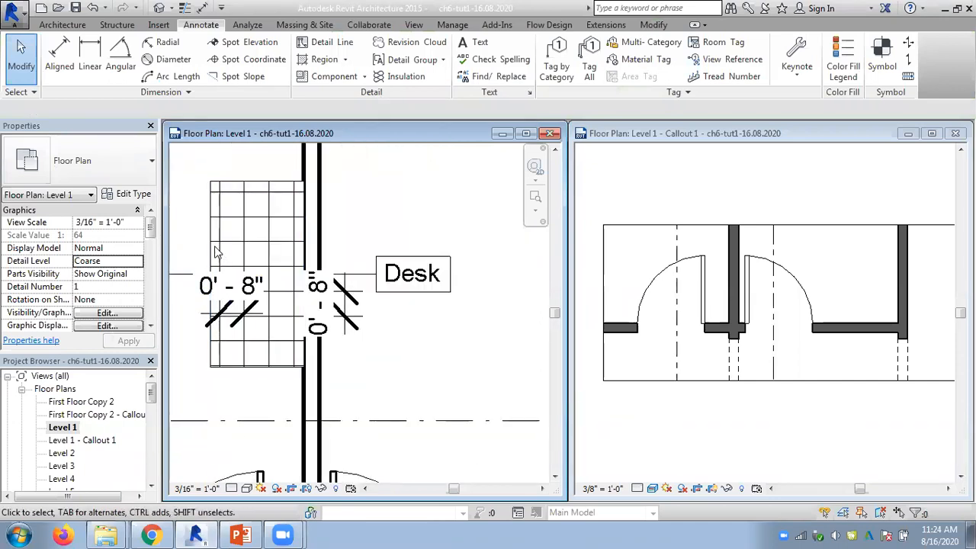
Step: Compare the drafting and model fill patterns available to the desk's filled region type, and discard the dialogs
click(219, 251)
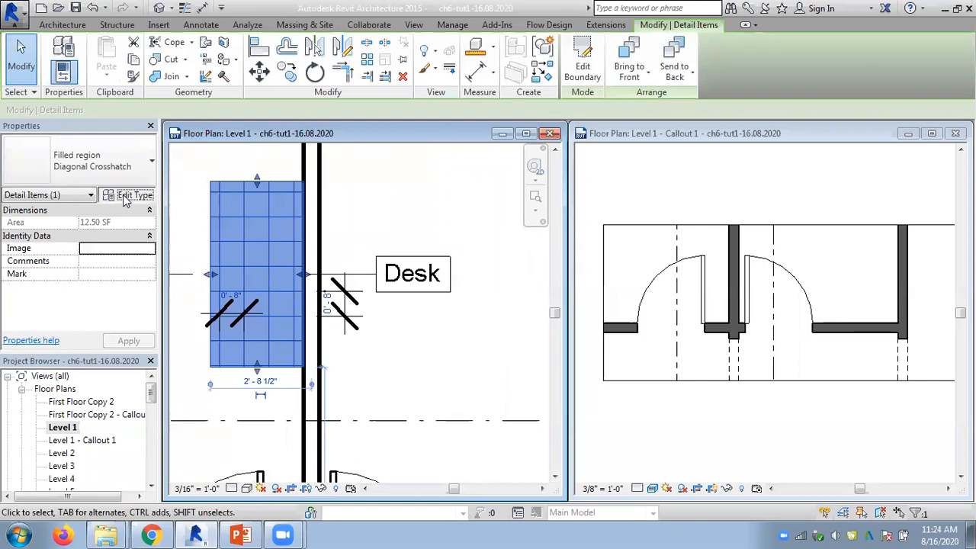
click(127, 194)
click(504, 171)
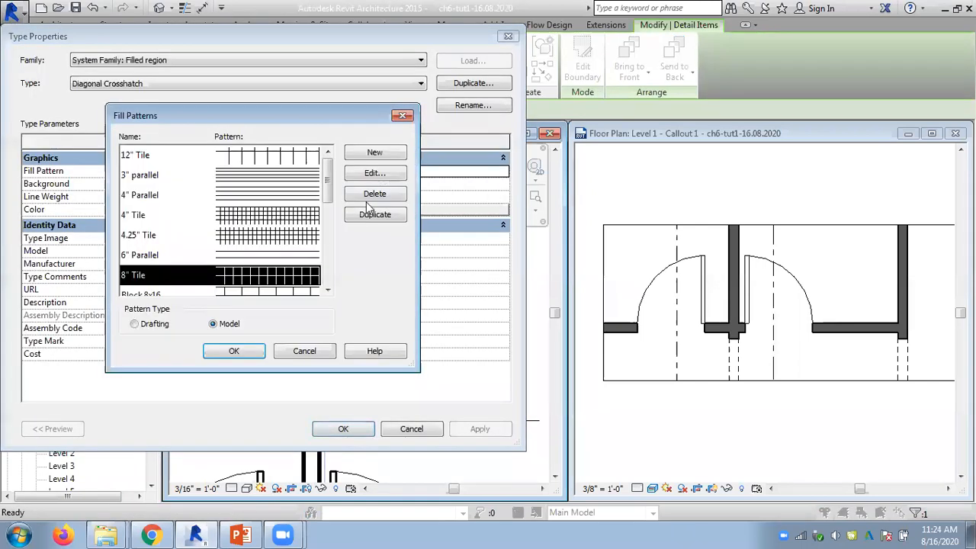
click(152, 328)
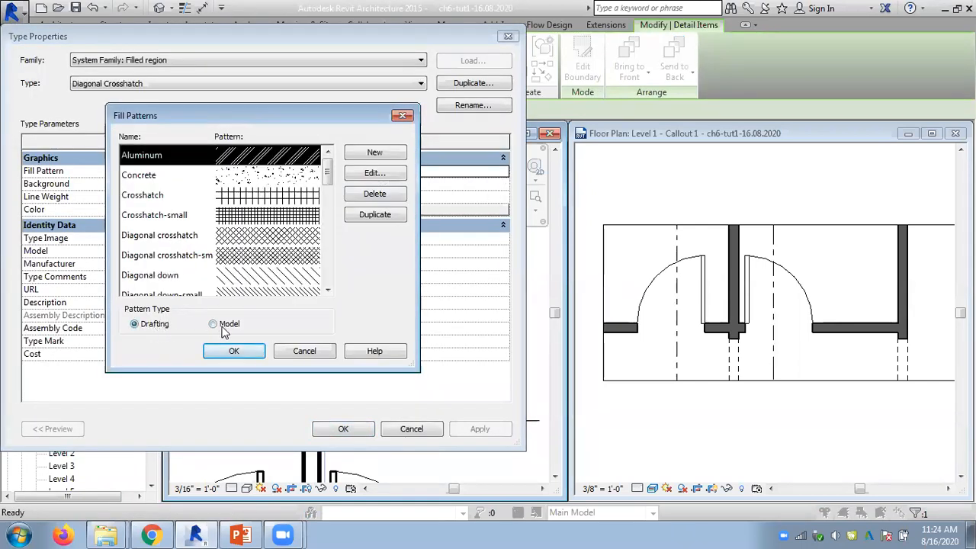
click(223, 329)
drag(327, 193, 327, 163)
click(141, 322)
click(300, 352)
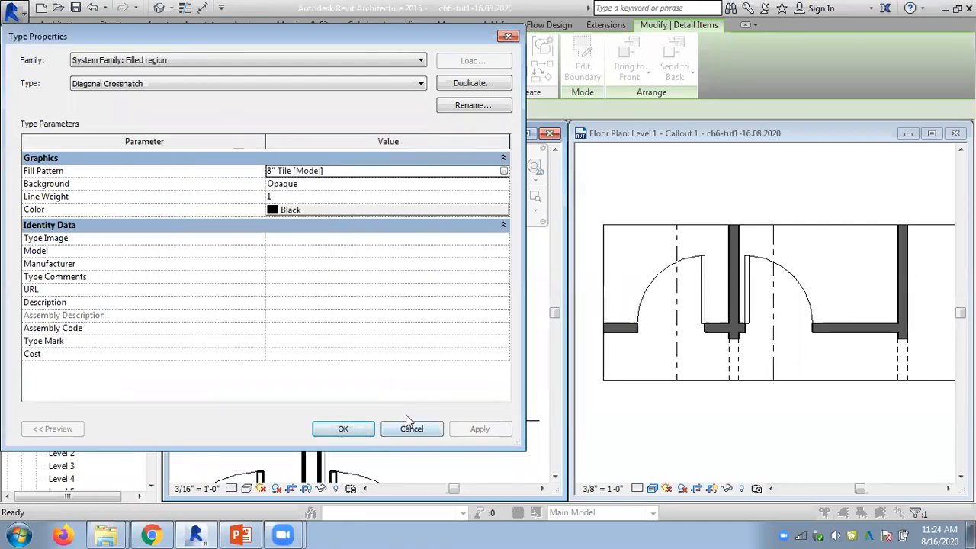
click(408, 424)
click(416, 340)
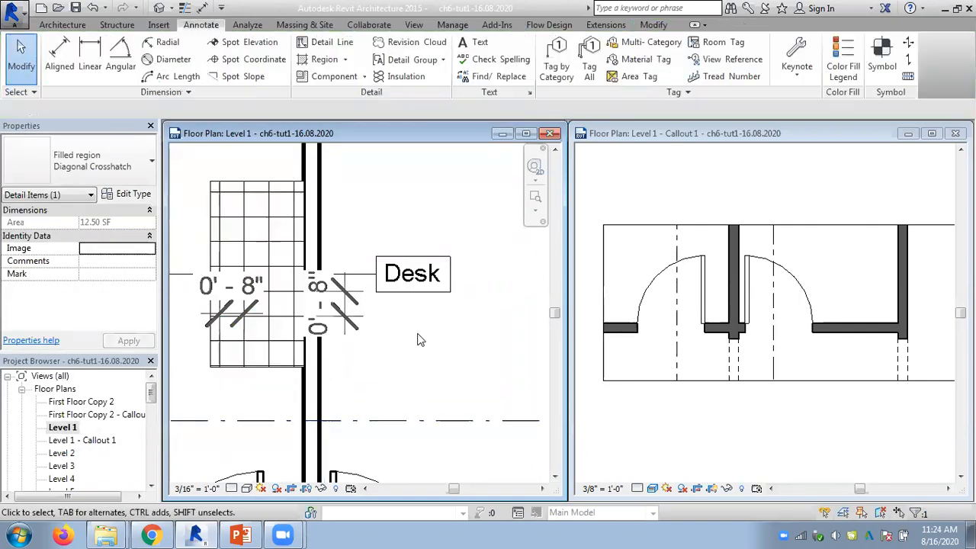
Step: Review the whole desk area in the Level 1 plan, and switch to PowerPoint to read the filled region slide
scroll(417, 338, down, 2)
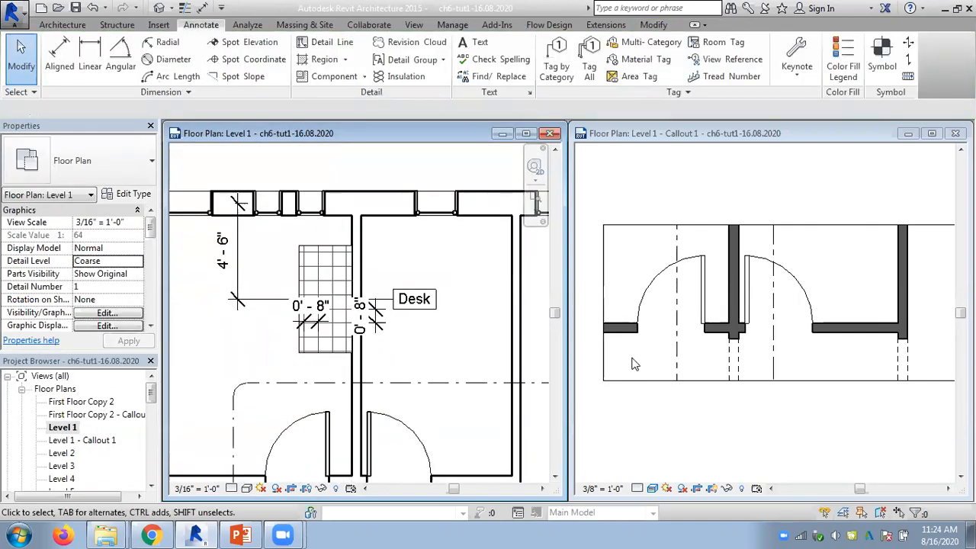
scroll(455, 344, down, 1)
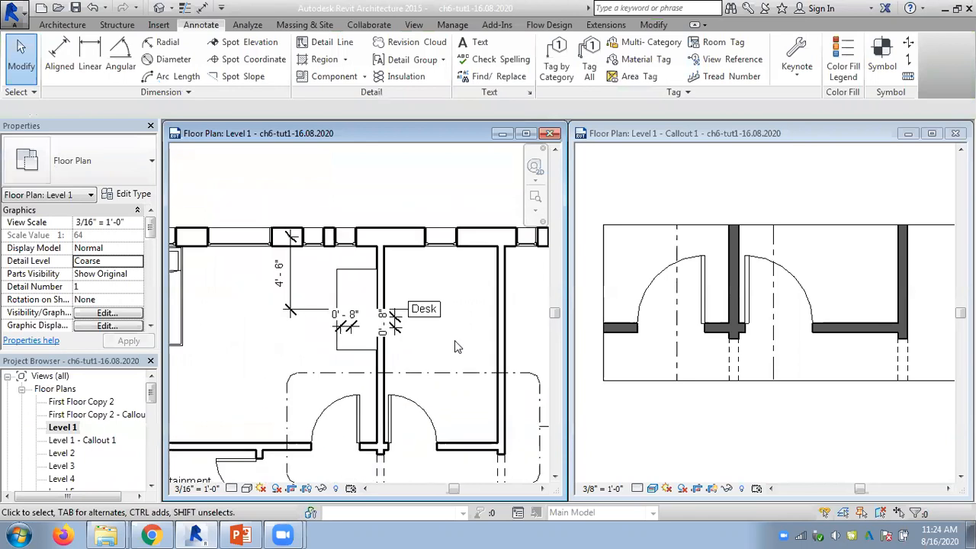
middle_drag(461, 348, 440, 303)
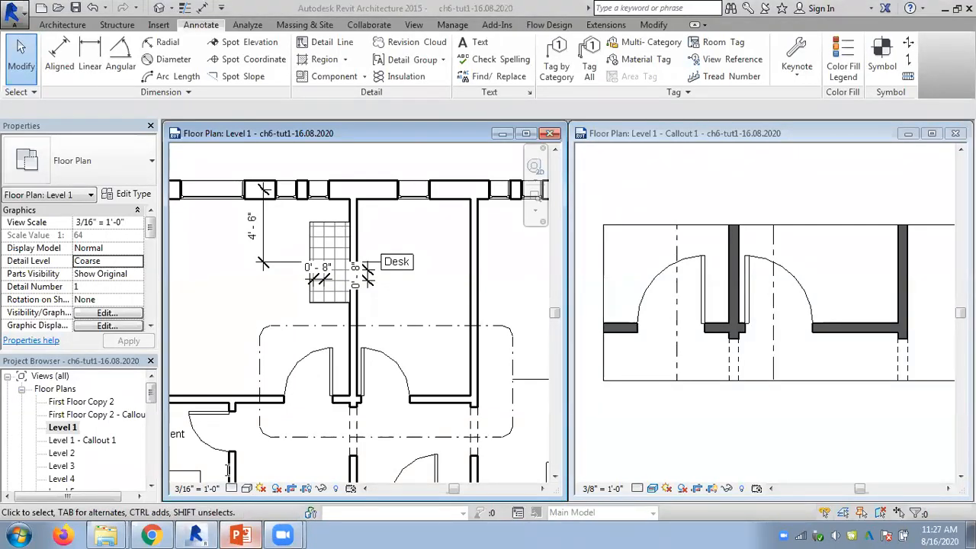
click(240, 535)
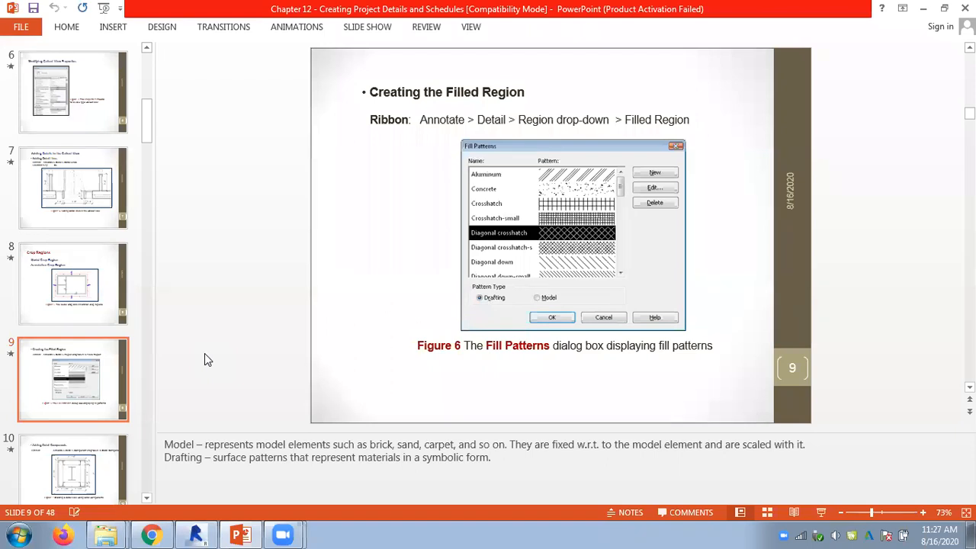
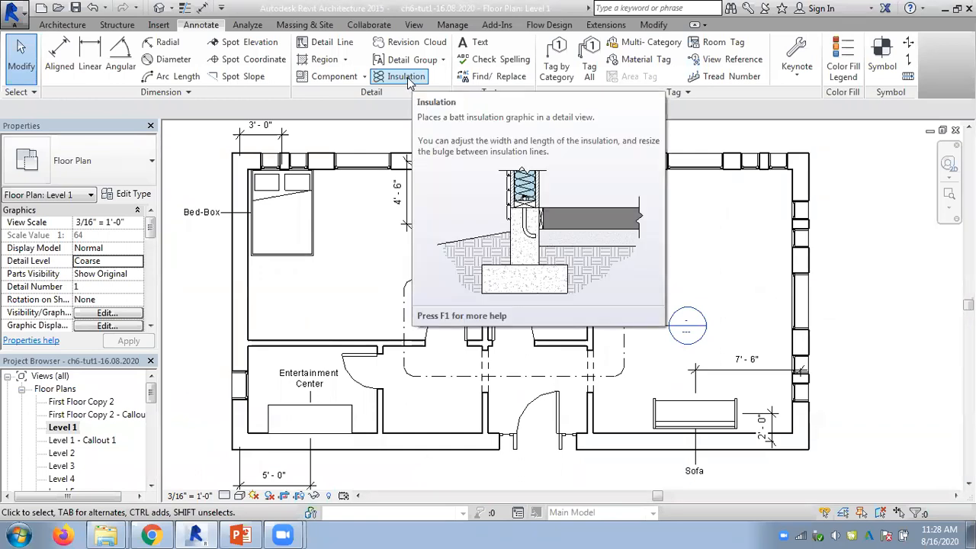
Step: Place a 5' 6" run of batt insulation along the centre of the exterior wall beside the bed
click(401, 82)
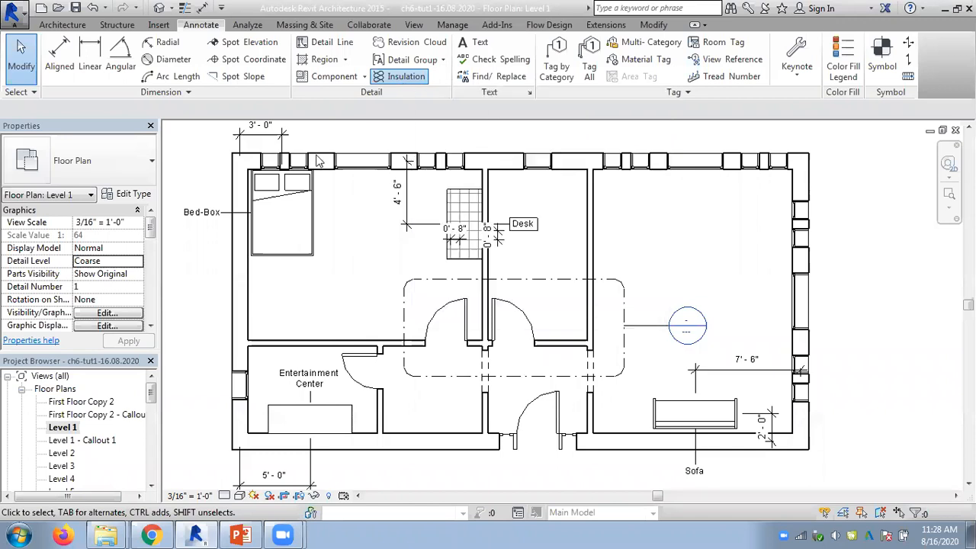
click(582, 324)
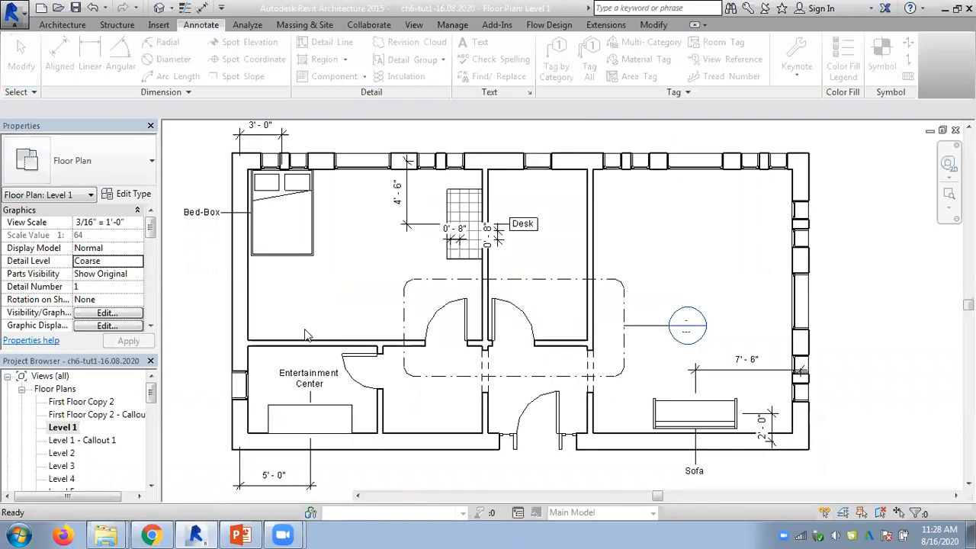
click(239, 246)
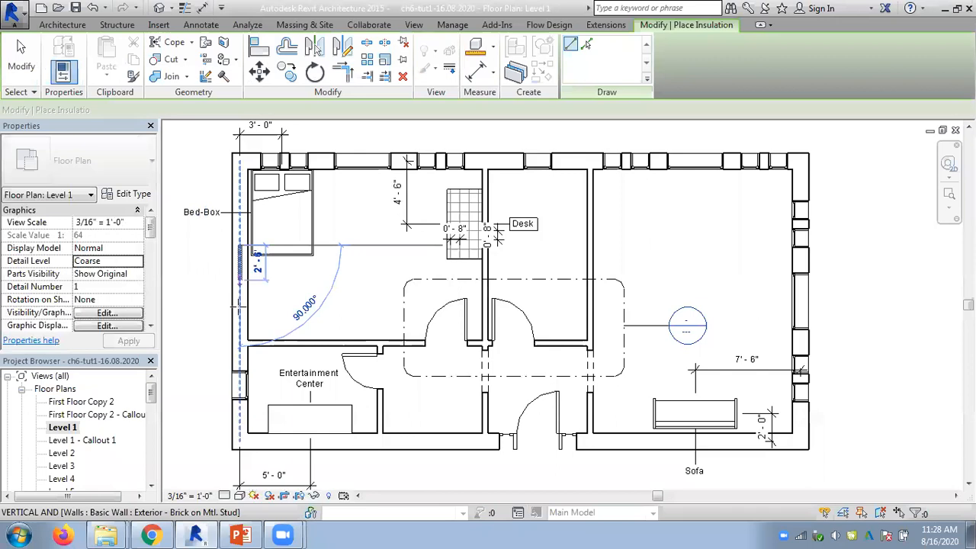
click(240, 321)
click(21, 65)
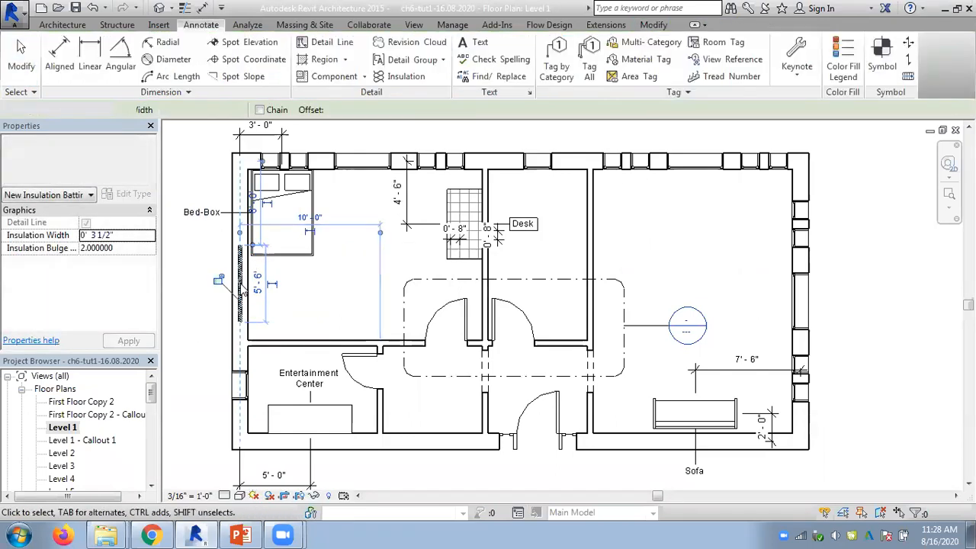
Step: Set the insulation width of the batting in the exterior wall to 0' 6"
scroll(206, 286, up, 4)
scroll(267, 307, up, 2)
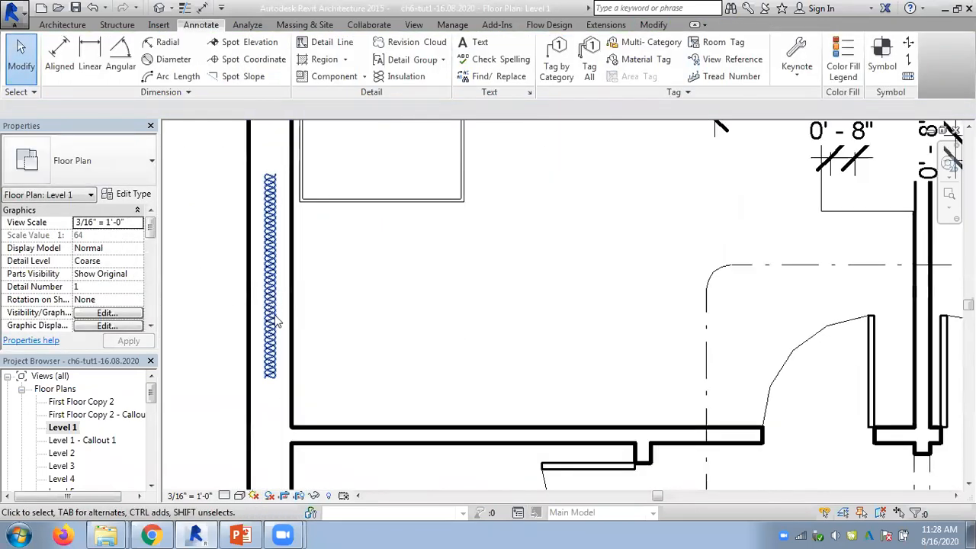
click(270, 292)
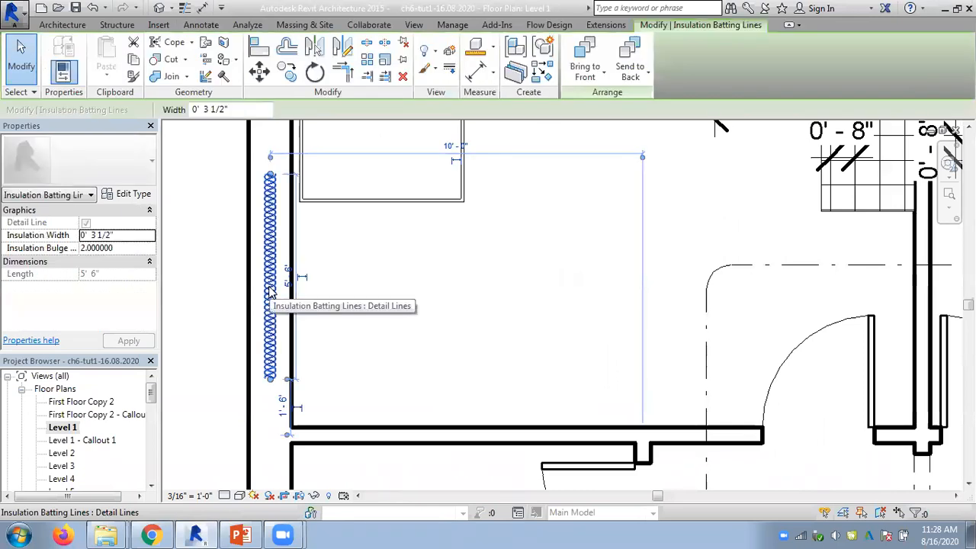
click(115, 234)
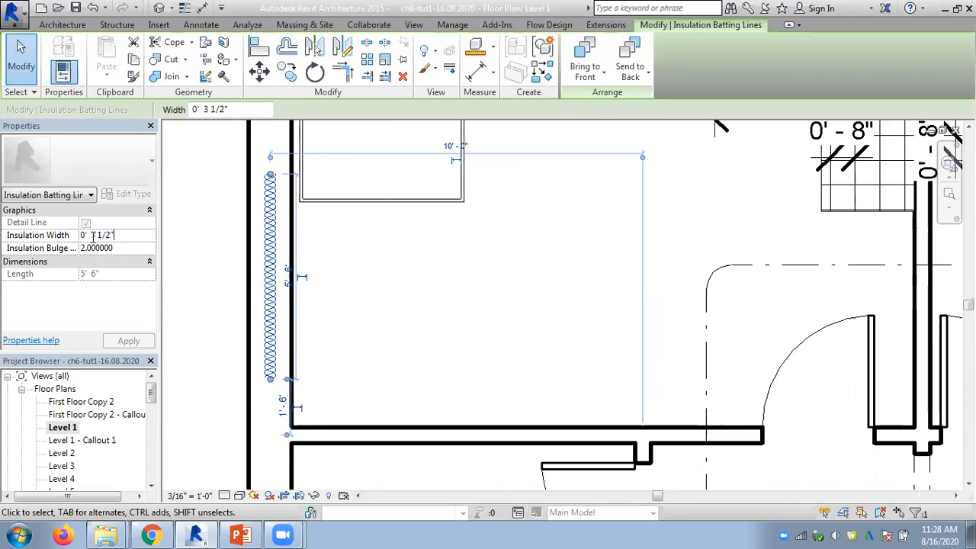
text(6)
click(119, 343)
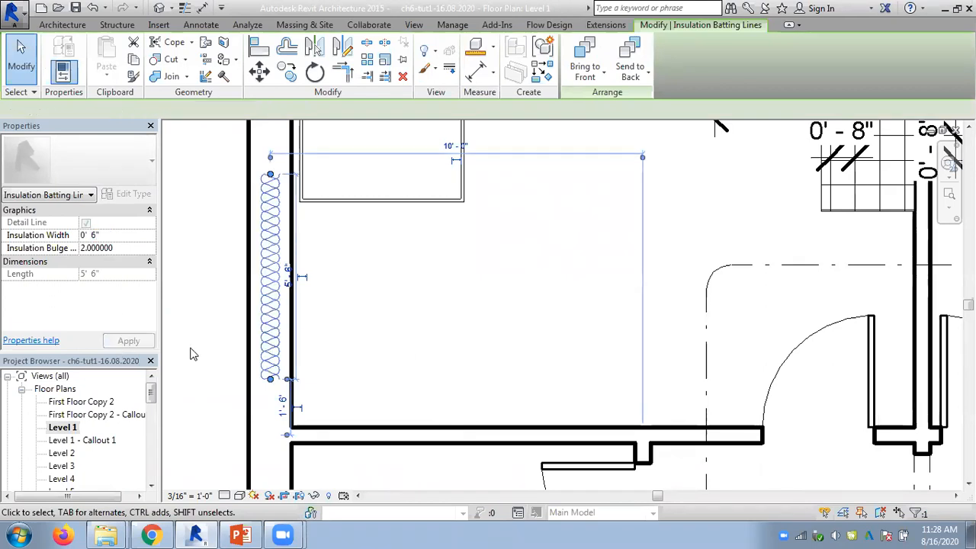
Step: Set the bulge to width ratio of the selected insulation to 5
click(130, 252)
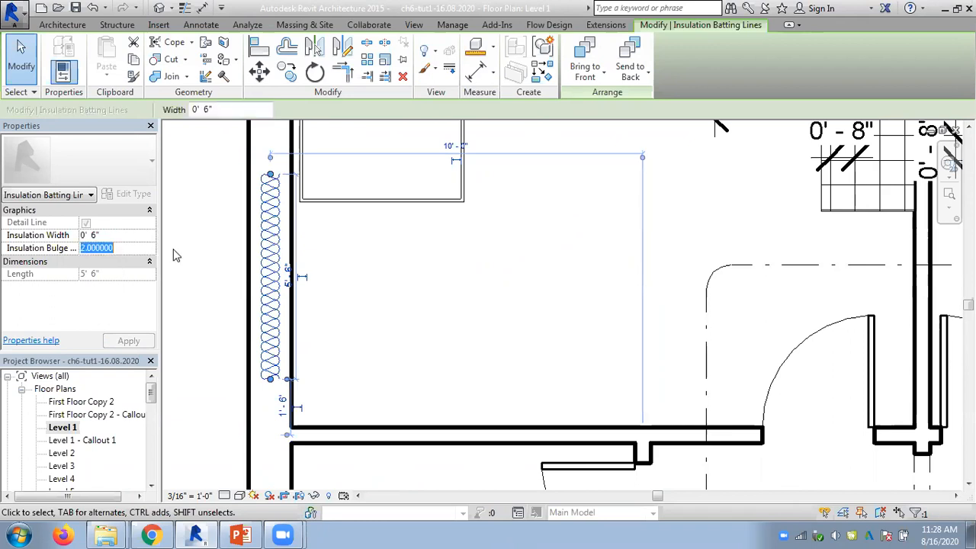
double_click(128, 247)
text(5)
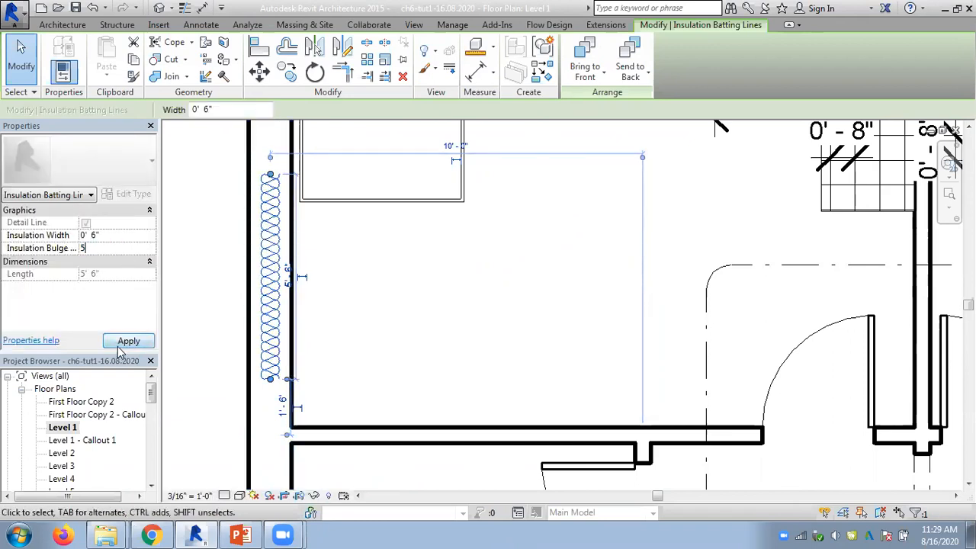
click(122, 344)
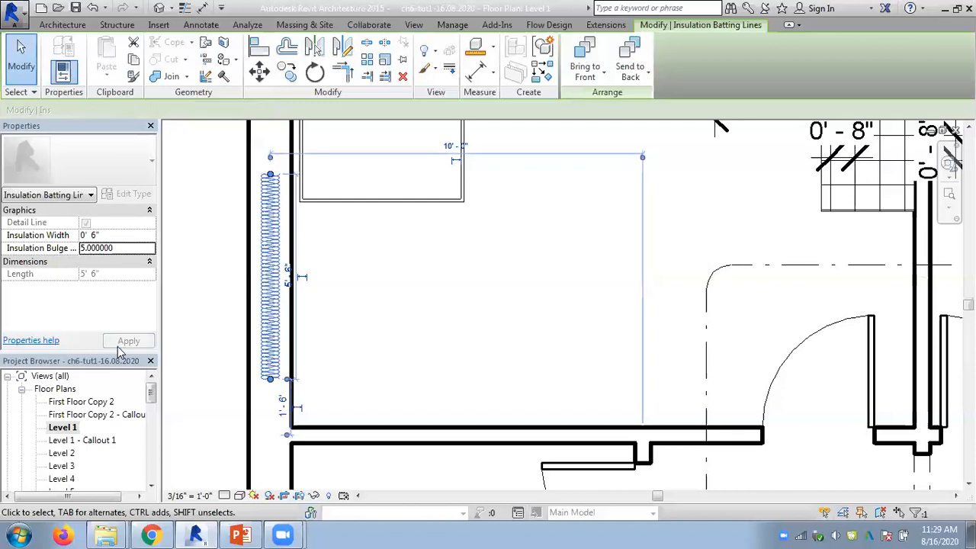
Step: Set the selected insulation's bulge to width ratio to 1
click(140, 247)
text(1)
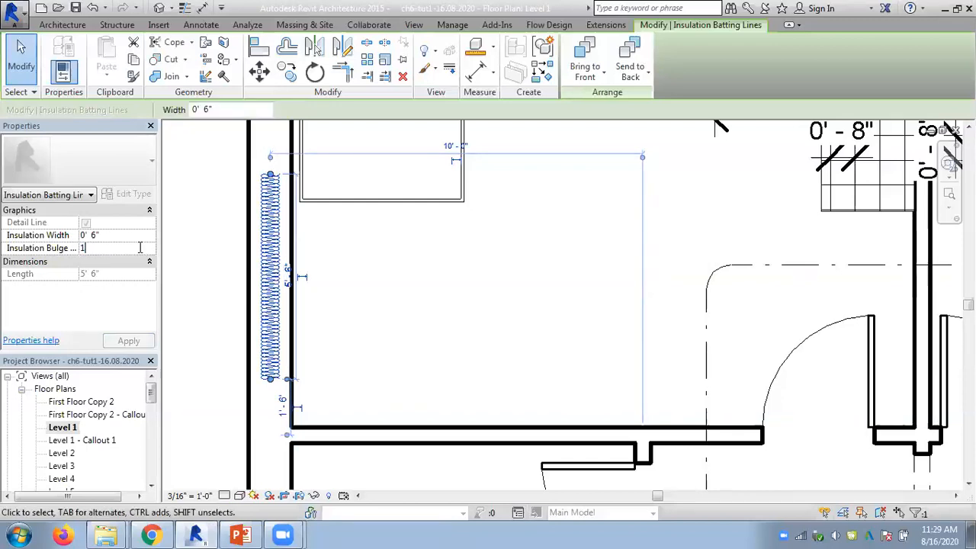
click(129, 340)
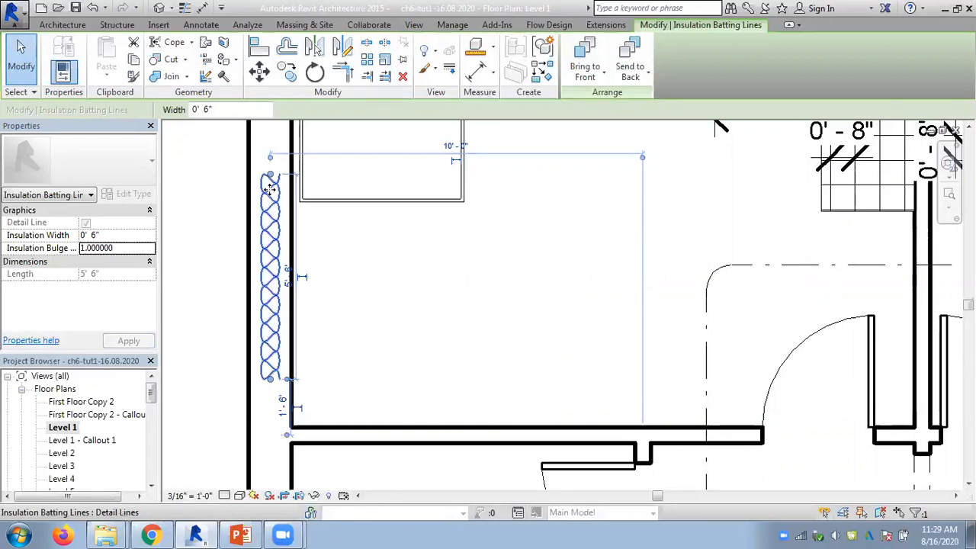
Step: Set the insulation width to 0' 9" and check the batting against the wall's thickness
click(95, 235)
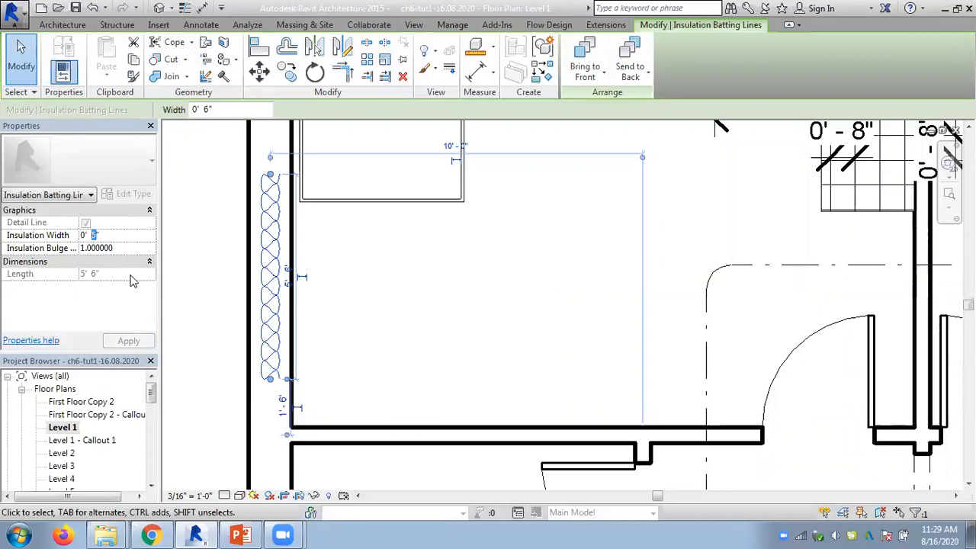
click(128, 340)
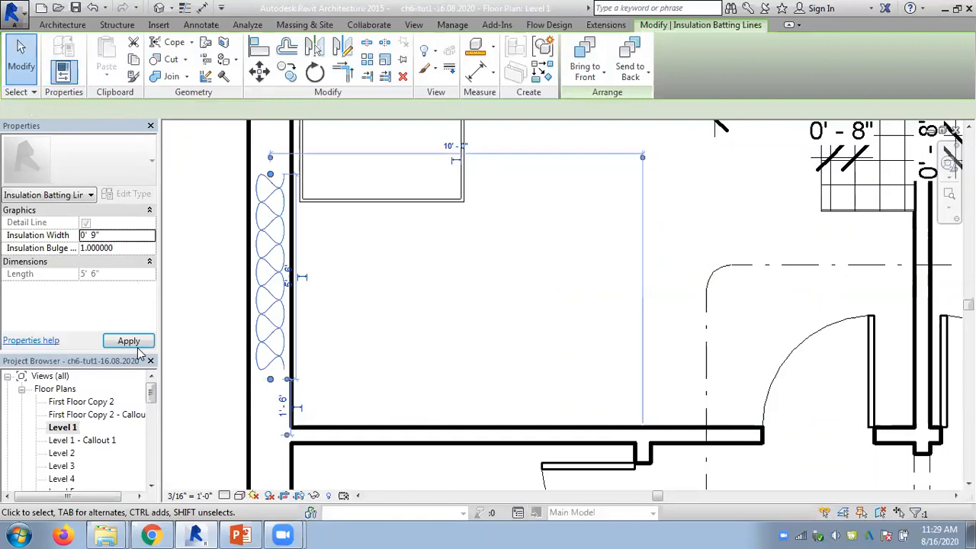
click(227, 276)
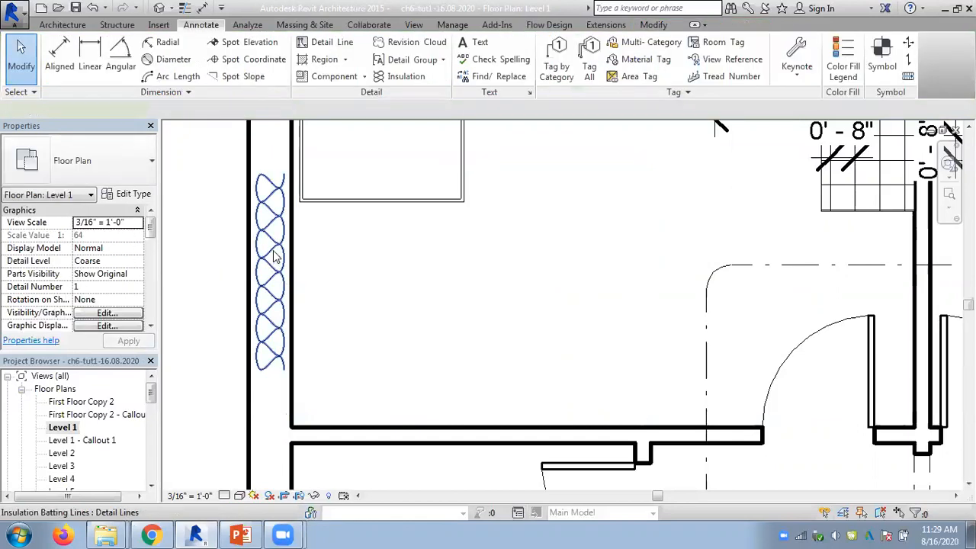
click(274, 257)
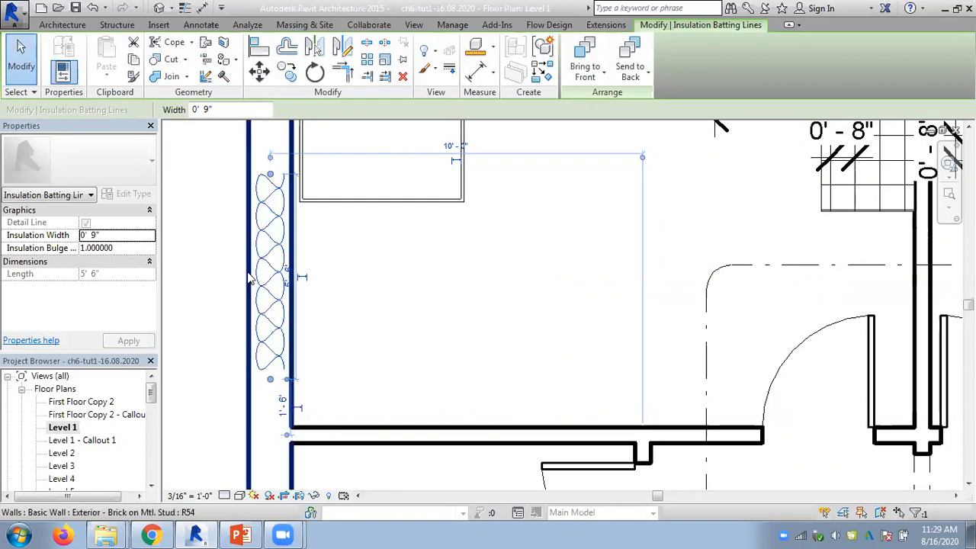
Step: Place a 1/4" Arial text note without a leader reading "Bed" in the bedroom, just below the bed
click(198, 24)
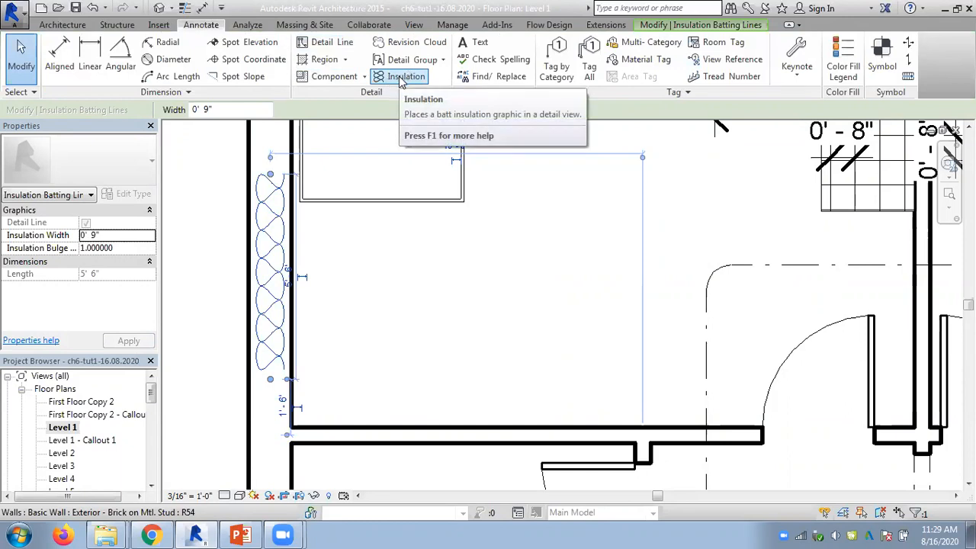
click(480, 47)
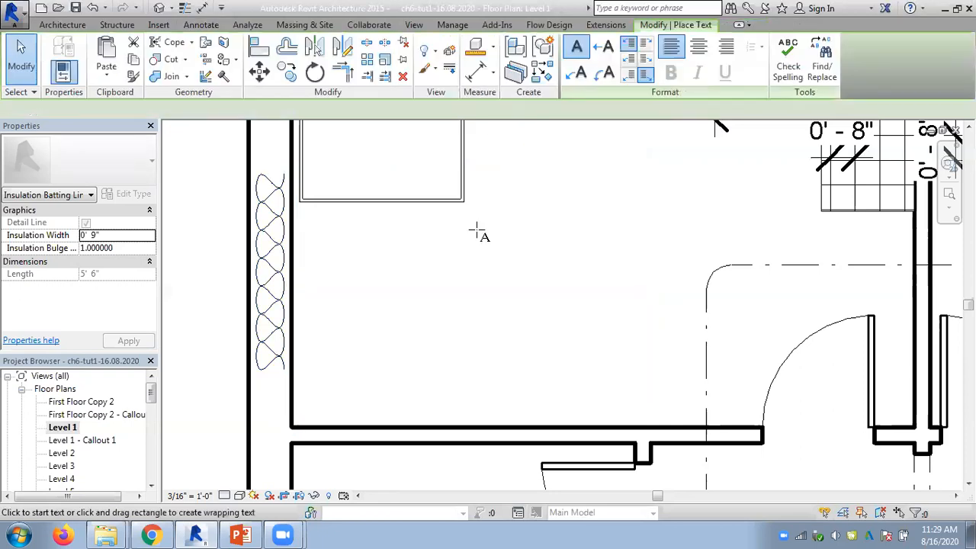
scroll(477, 230, down, 3)
middle_drag(509, 239, 455, 289)
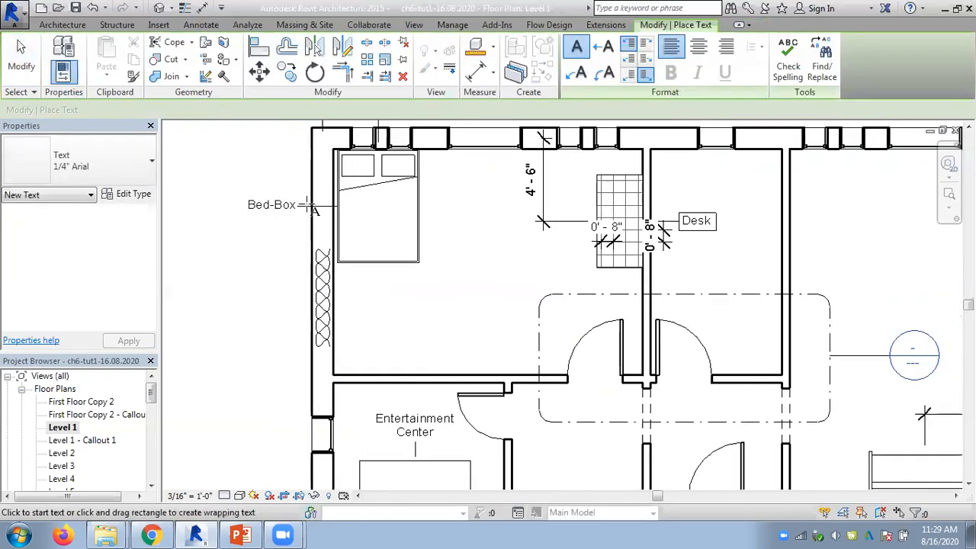
click(425, 276)
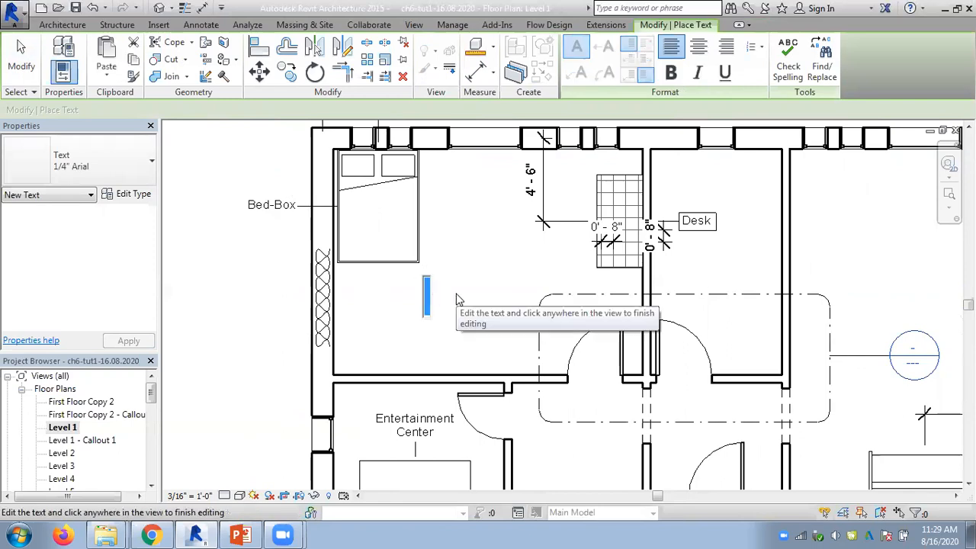
text(Bed)
double_click(430, 295)
click(280, 279)
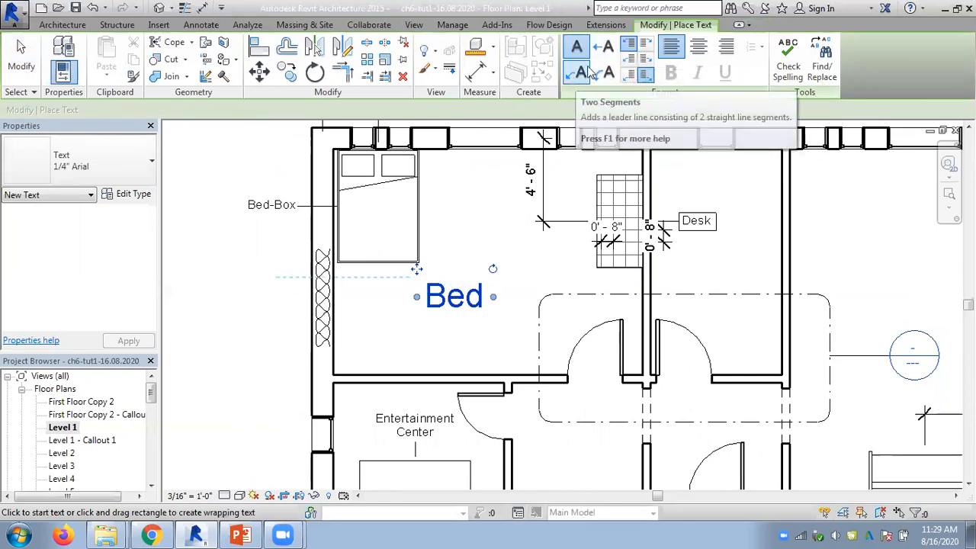
Step: Add a curved leader to the left side of the "Bed" text note, extending to the insulated exterior wall
click(604, 72)
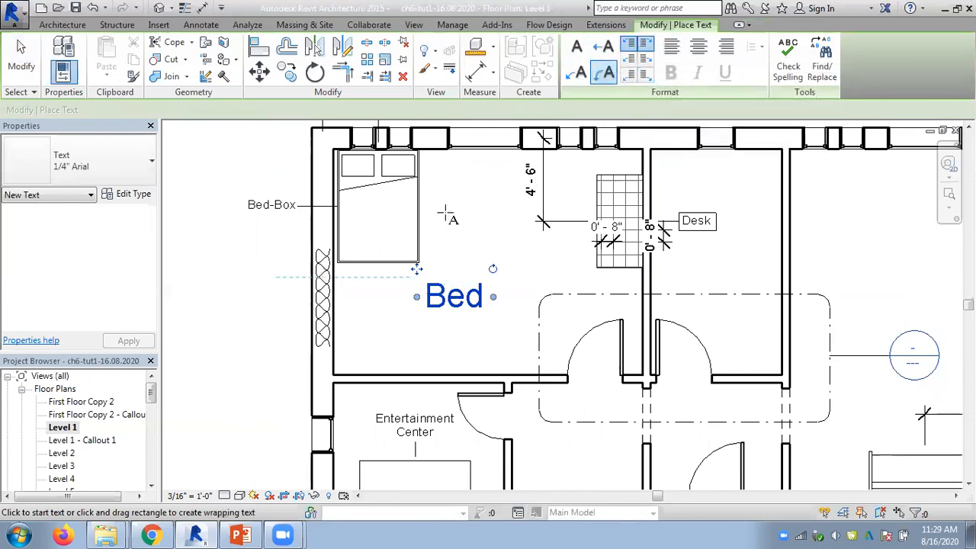
click(416, 297)
click(435, 296)
key(Escape)
click(442, 297)
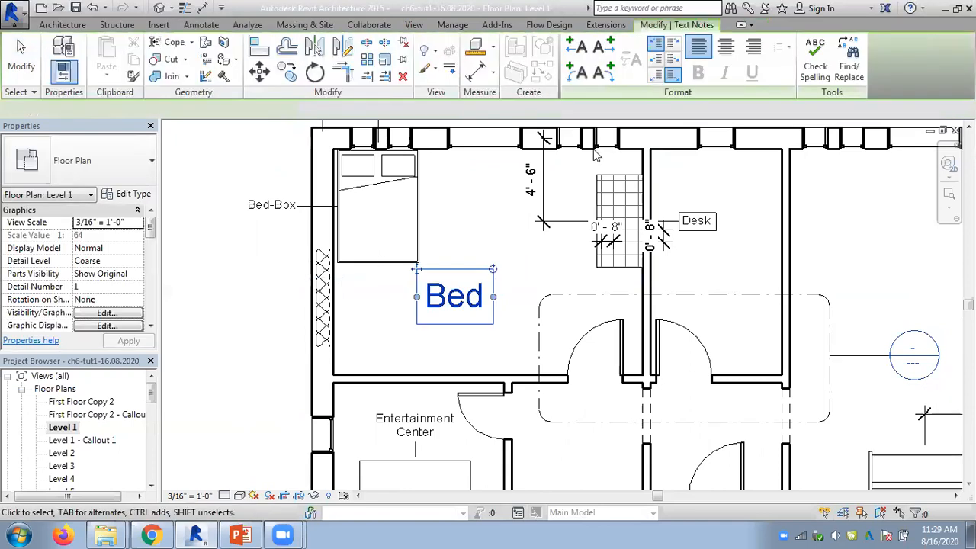
click(581, 72)
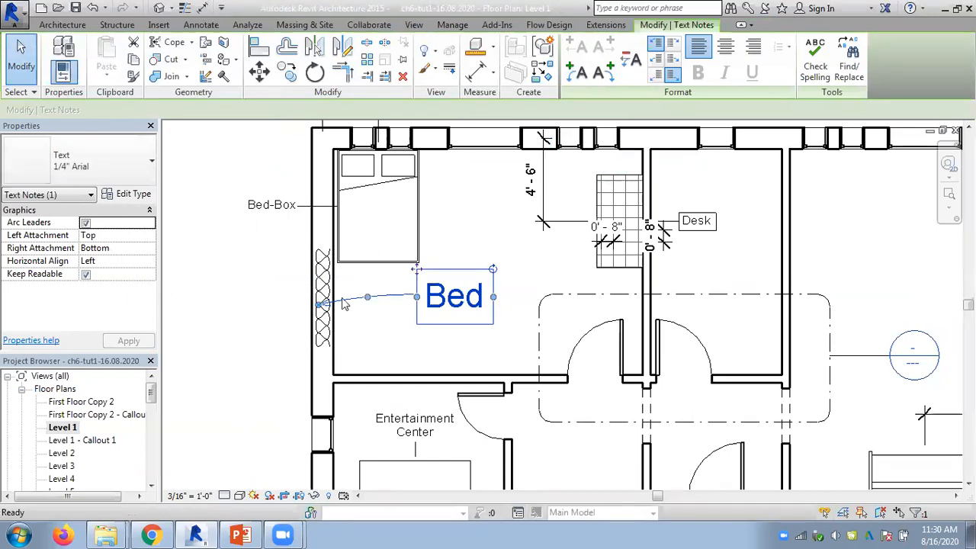
Step: Pull the "Bed" note's left curved leader end to just below the bed, and add a right-side curved leader pointing up toward the desk
drag(320, 304, 369, 273)
click(474, 239)
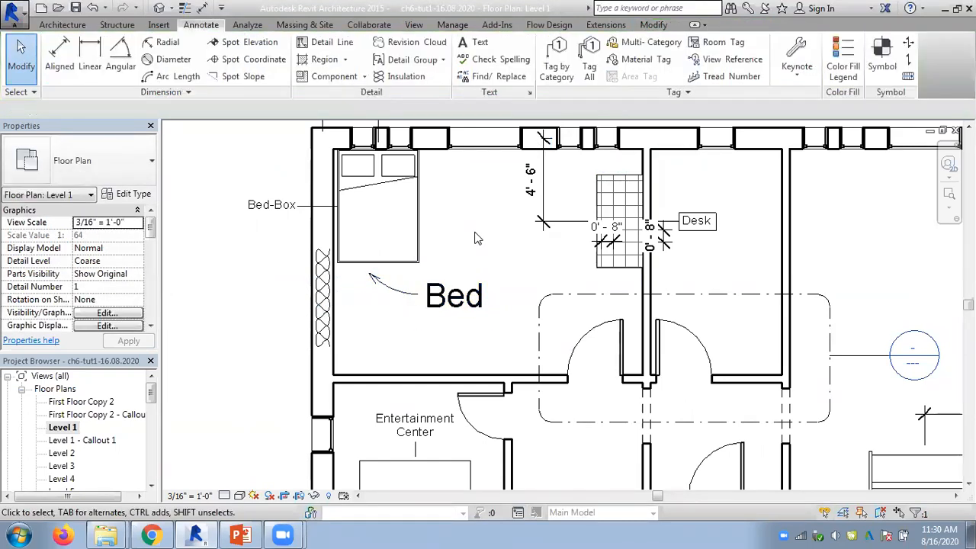
click(455, 290)
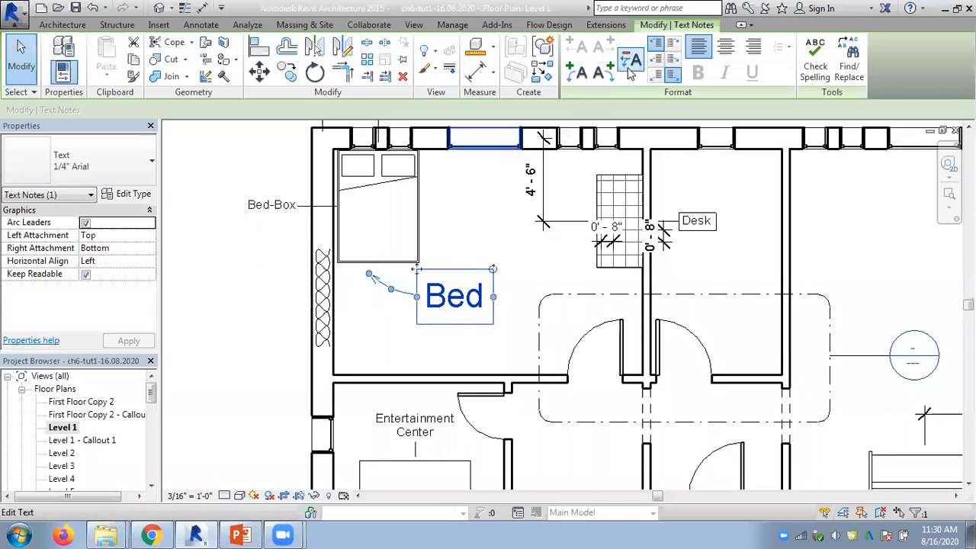
click(602, 72)
drag(592, 304, 536, 249)
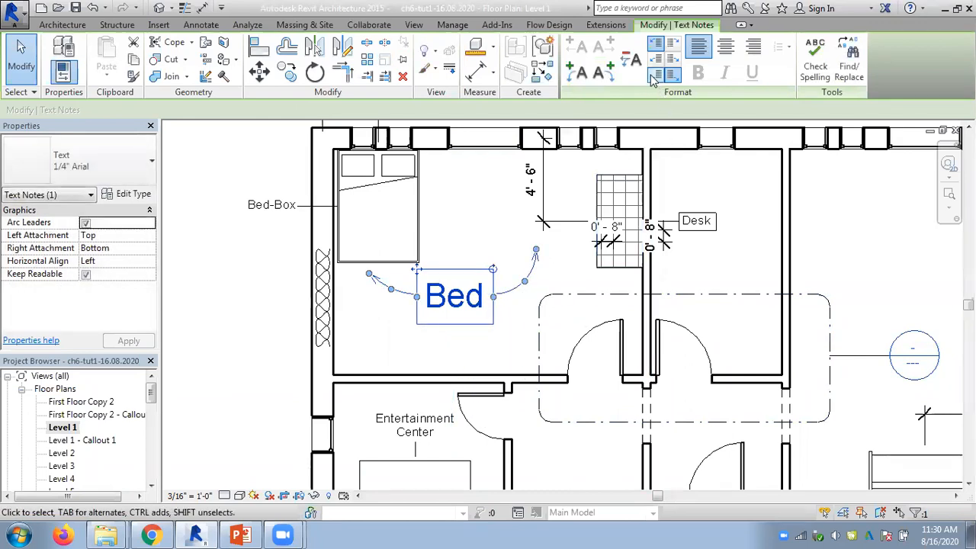
Step: Try two more curved leaders on the right side of the "Bed" note and remove them again
click(608, 71)
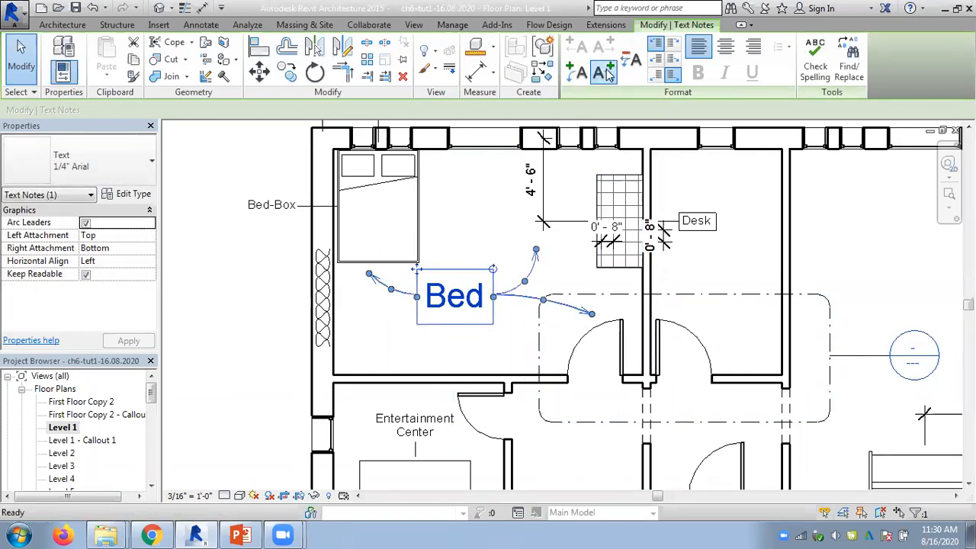
click(608, 72)
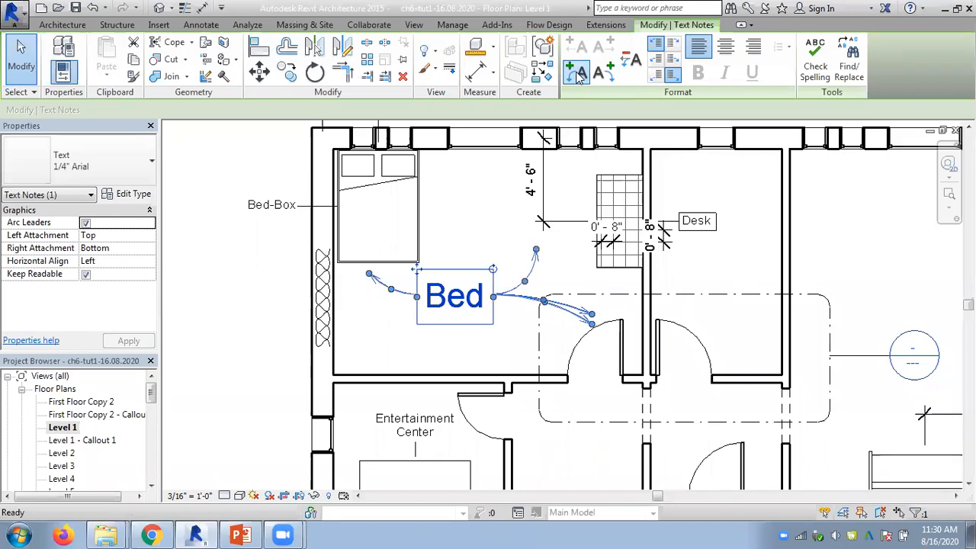
click(634, 64)
click(635, 64)
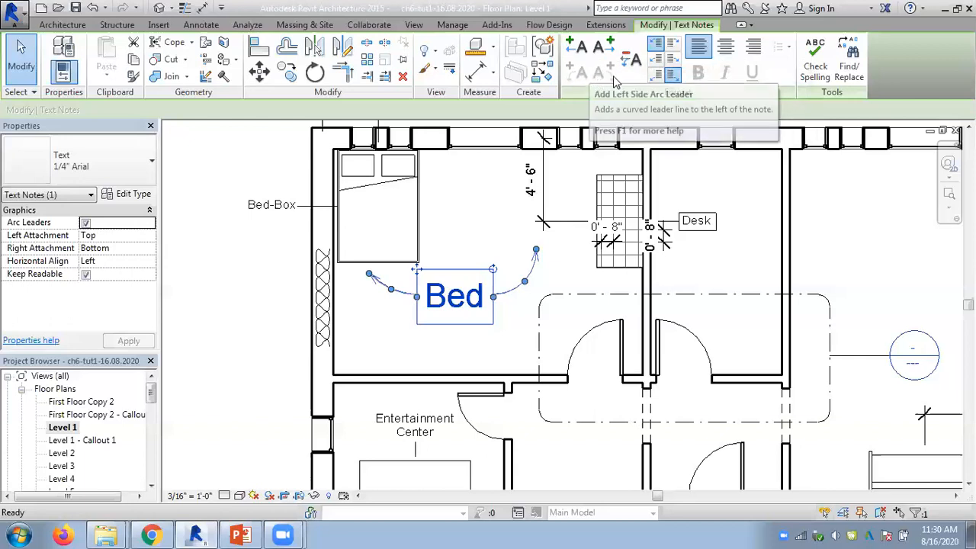
Step: Add three straight left-side leaders to the "Bed" note, two ending at the lower part of the insulation and one just below the bed
click(575, 50)
click(574, 51)
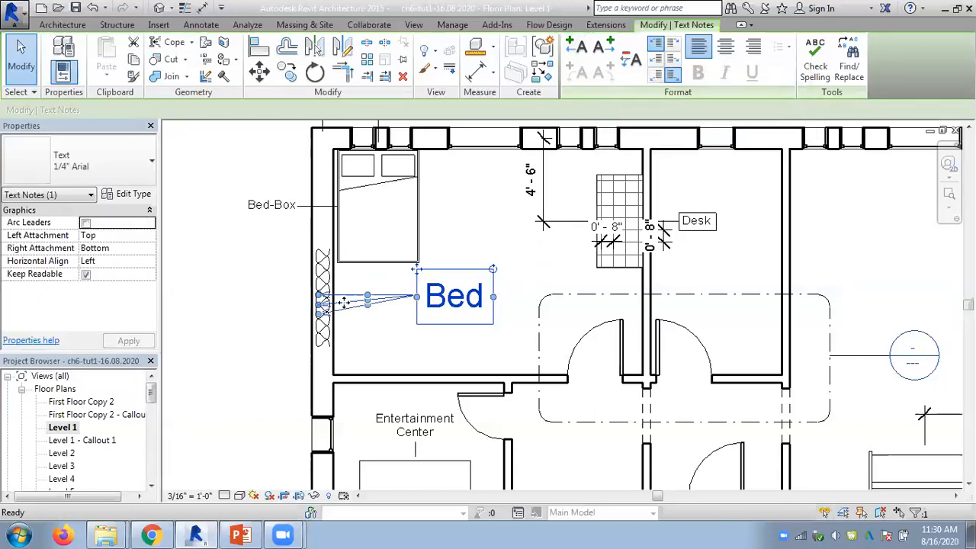
drag(319, 314, 330, 348)
drag(319, 304, 328, 328)
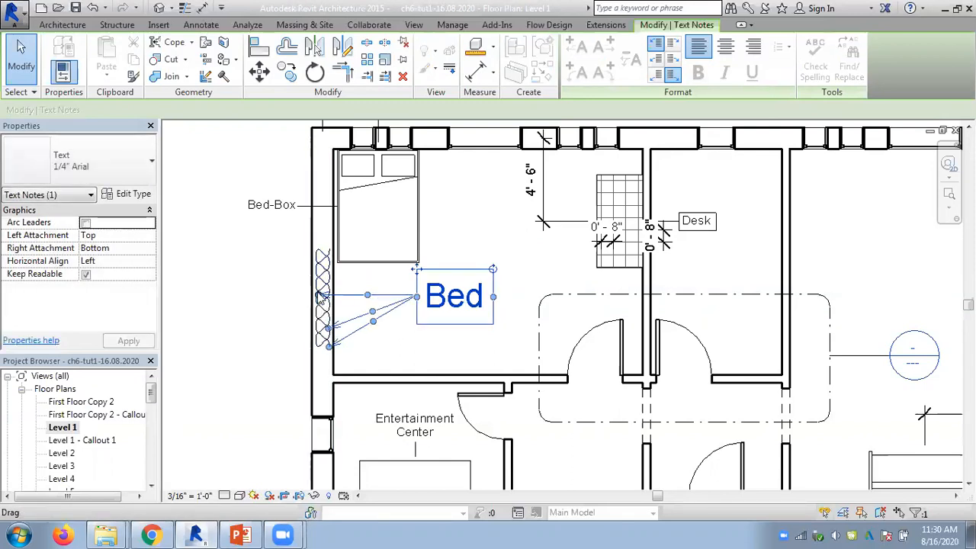
drag(319, 295, 374, 275)
click(493, 243)
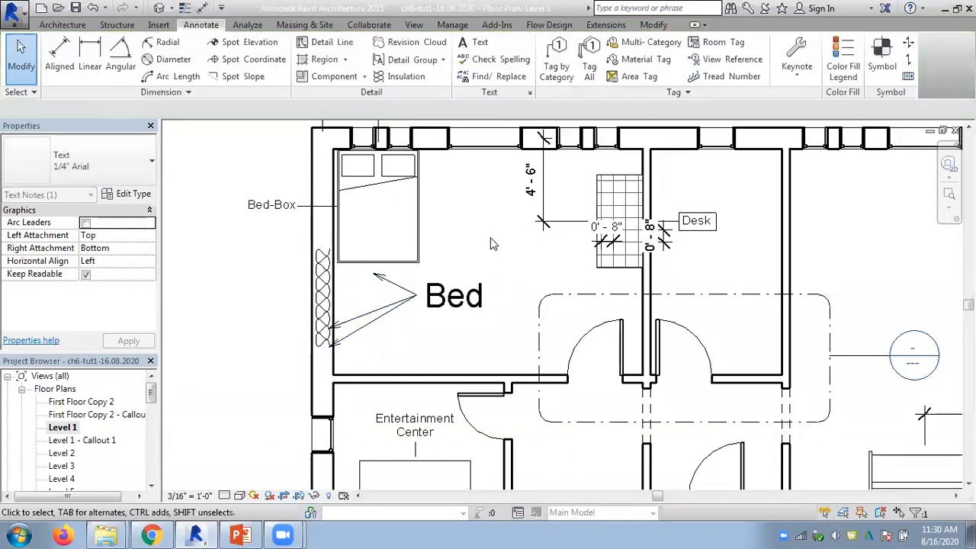
Step: Try two straight right-side leaders on the "Bed" note, one reaching the desk, and remove both
click(454, 301)
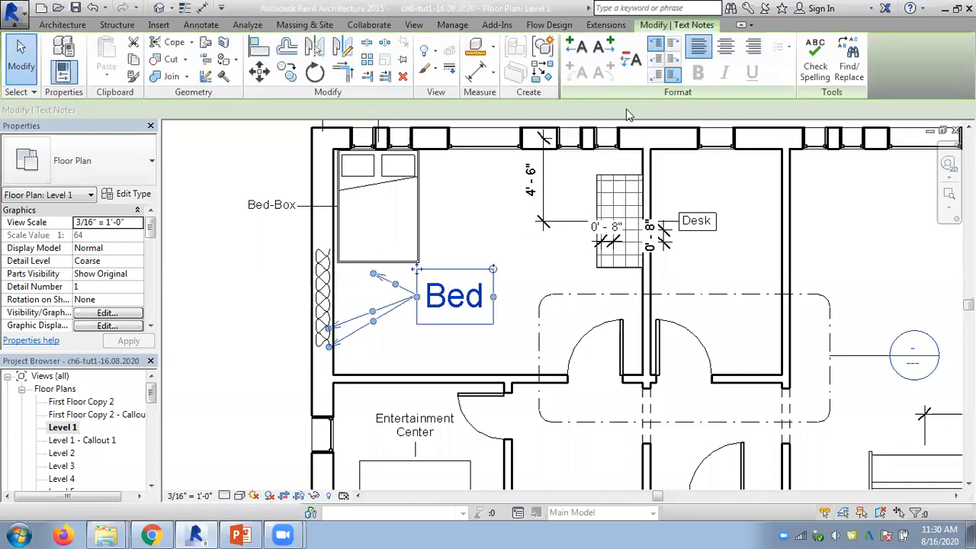
click(609, 50)
drag(591, 294, 562, 282)
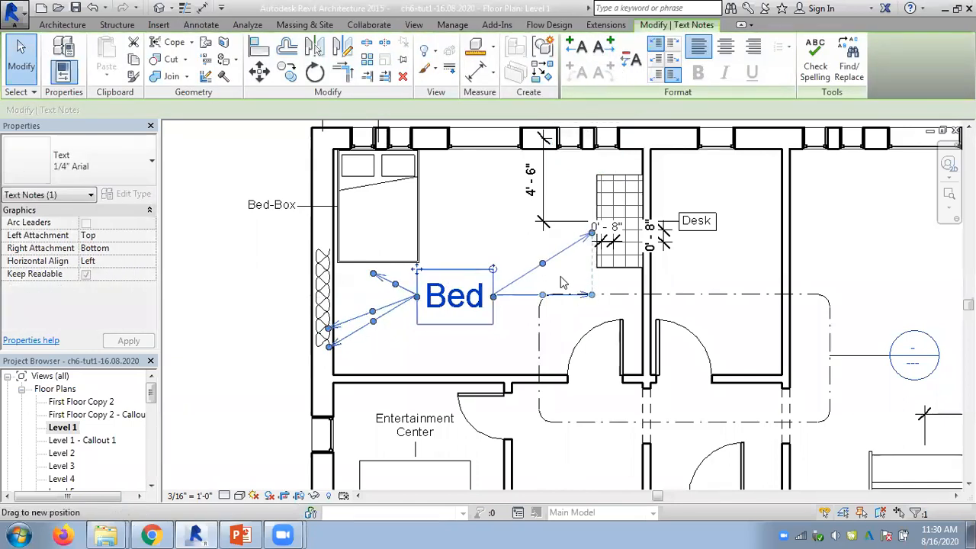
click(626, 63)
click(627, 62)
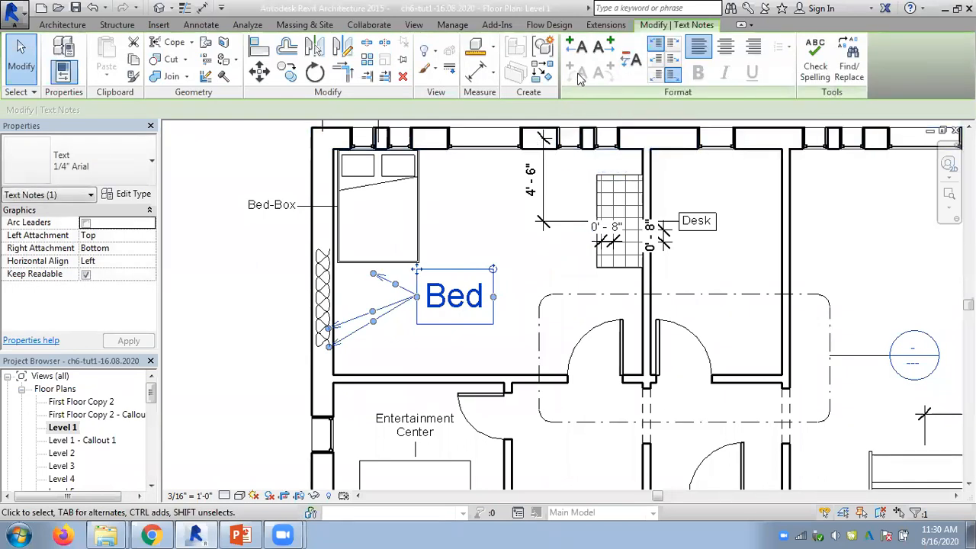
Step: Remove all remaining leaders from the "Bed" text note
click(634, 65)
click(634, 64)
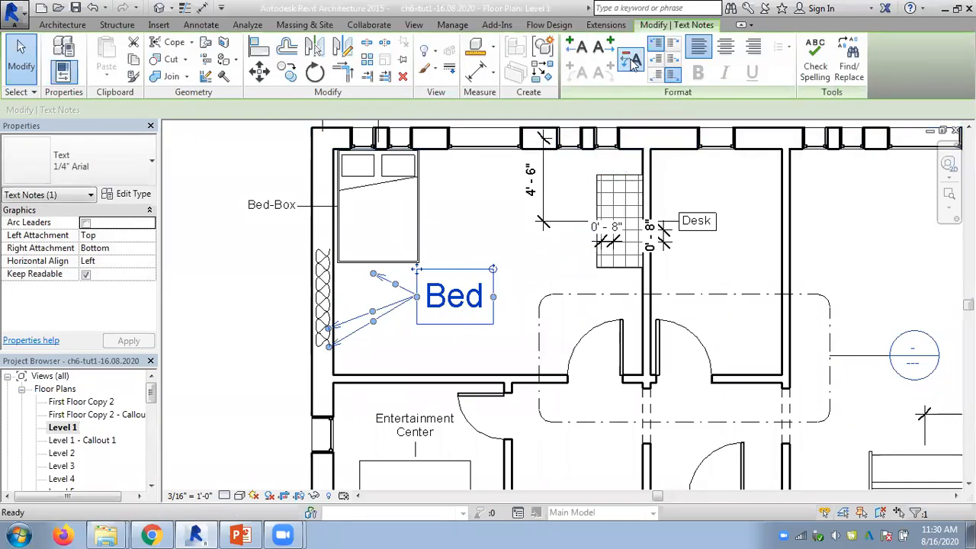
click(633, 64)
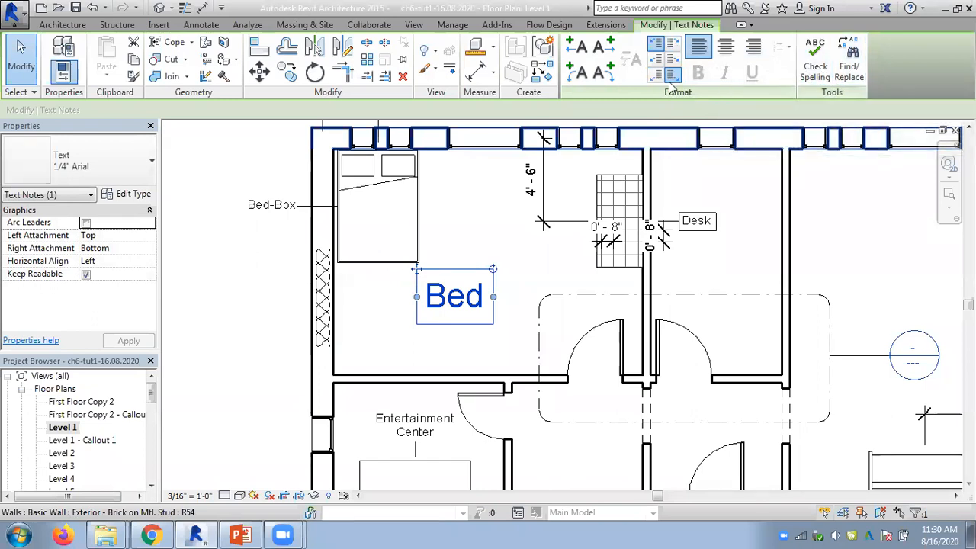
click(268, 166)
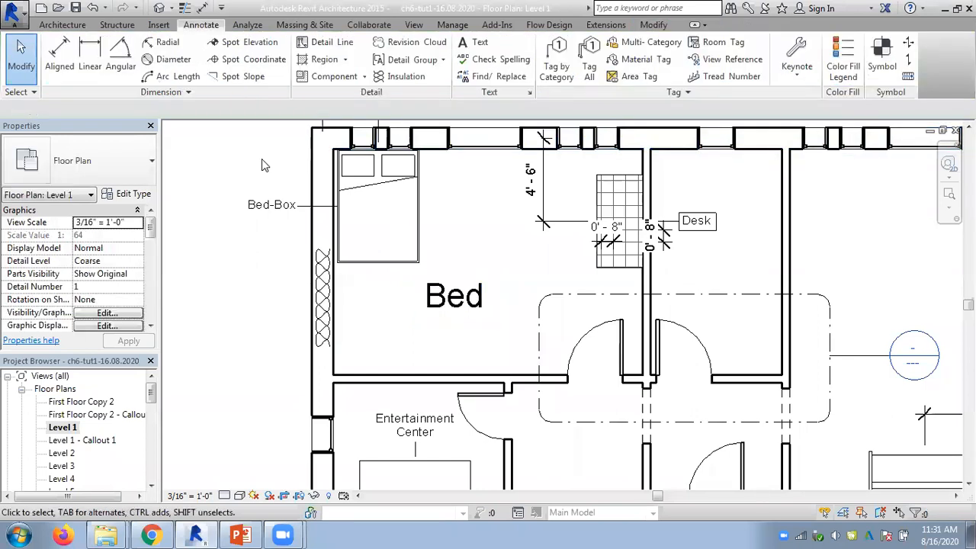
click(485, 48)
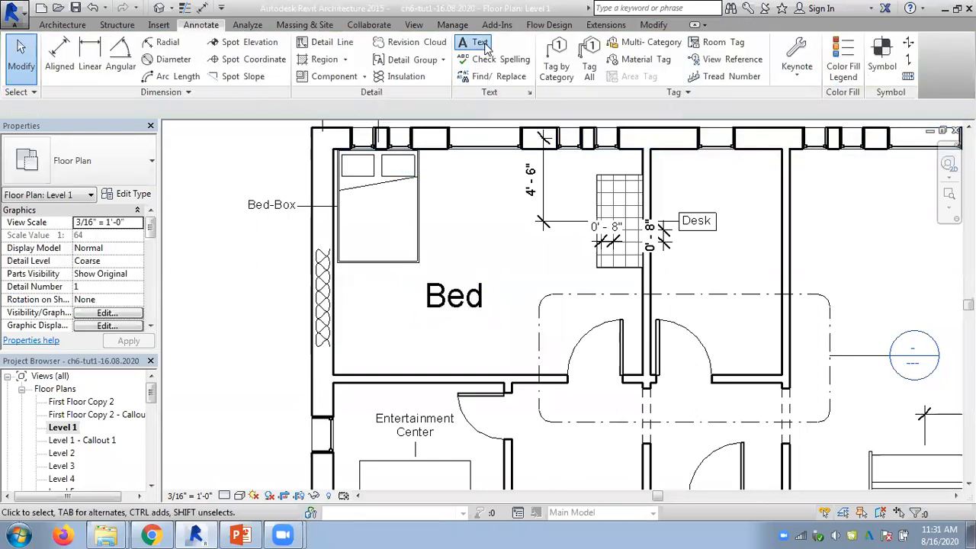
click(448, 233)
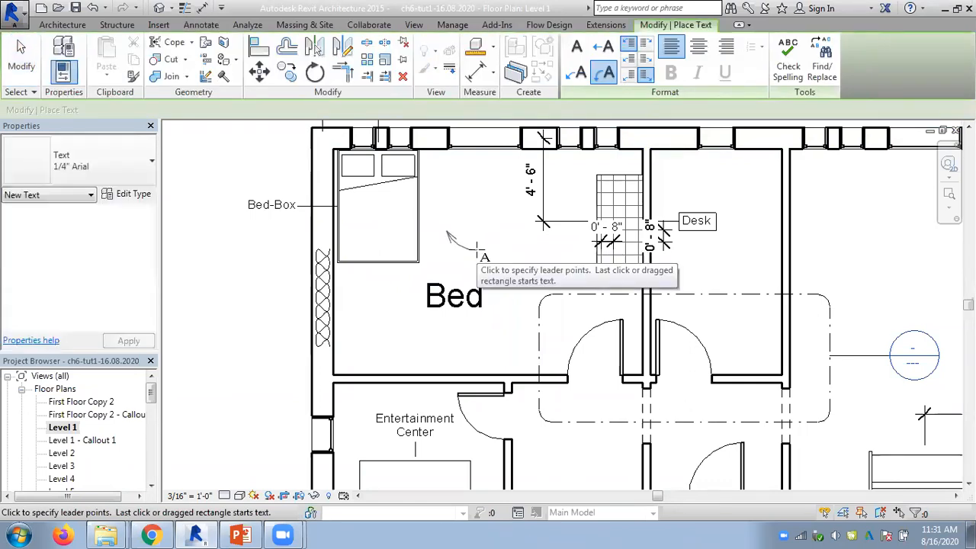
click(478, 246)
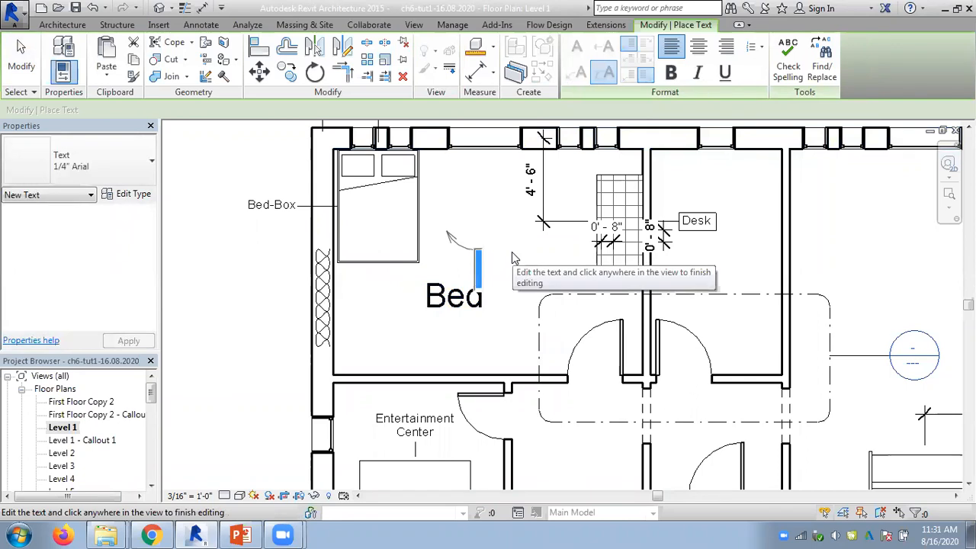
click(434, 226)
key(Escape)
key(Escape)
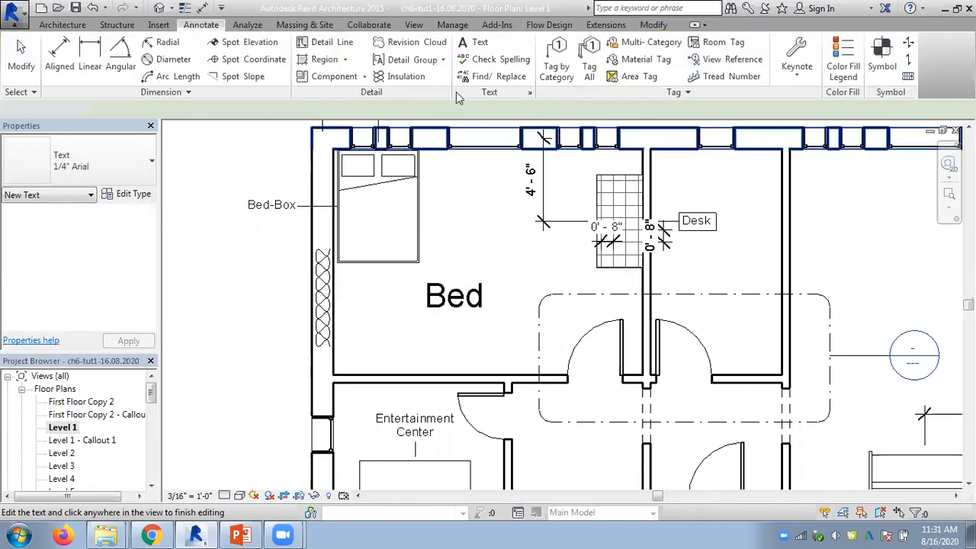
Step: Open the furniture tag family of the "Bed-Box" tag to view its label, and close it without changes
click(456, 286)
click(267, 213)
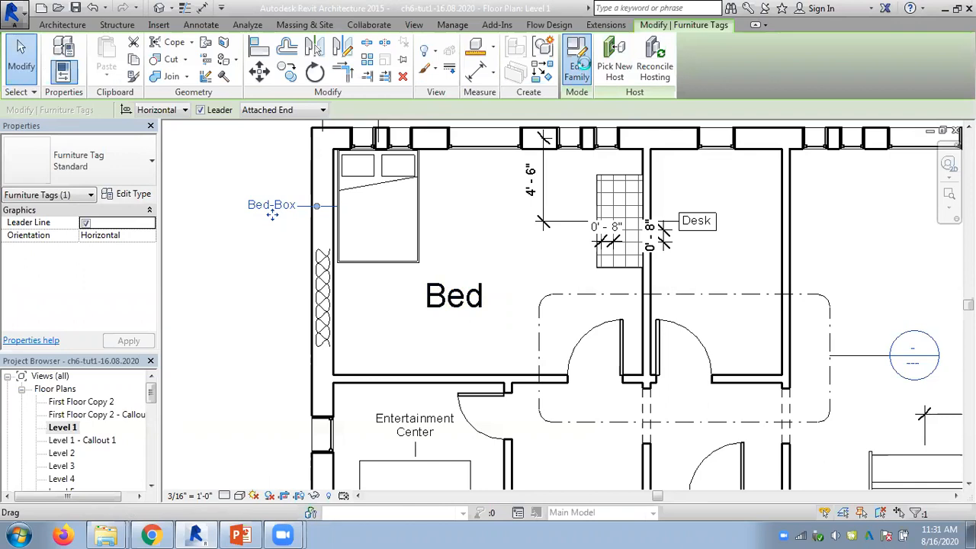
click(579, 65)
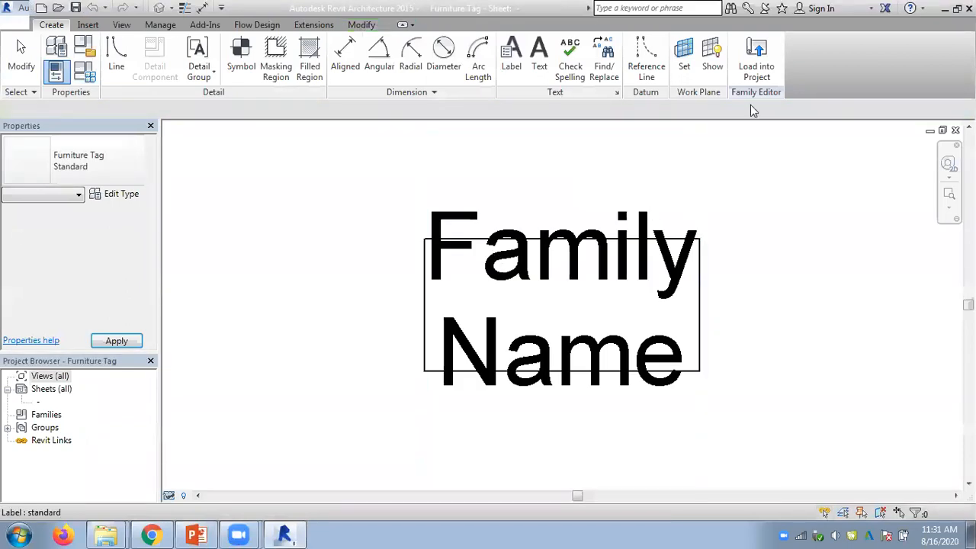
click(956, 130)
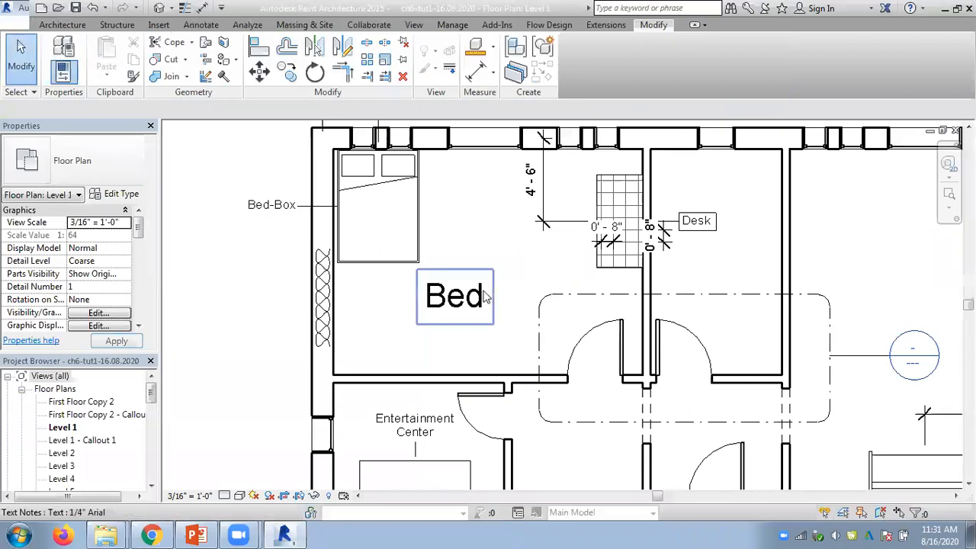
Step: Review the type properties of the "Bed" text note and close them without changes
click(480, 302)
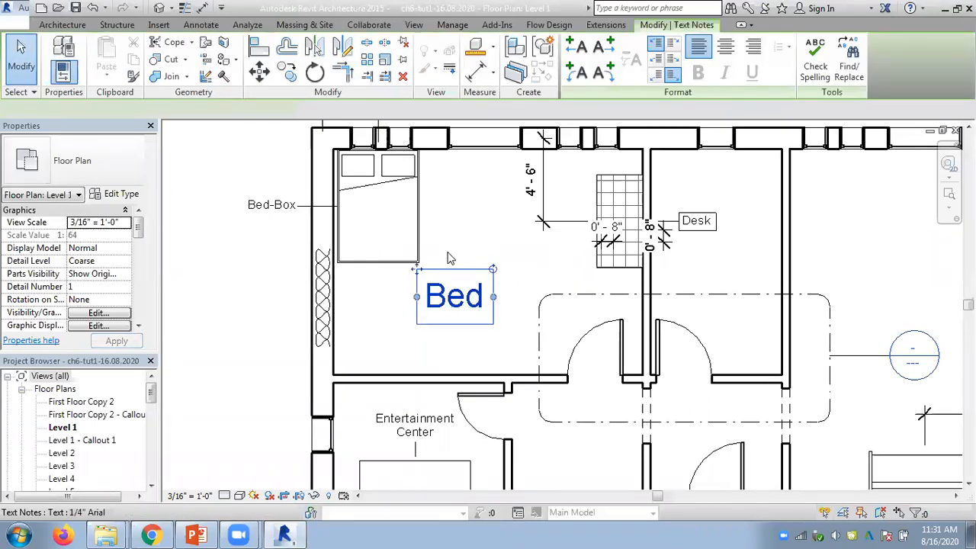
click(123, 194)
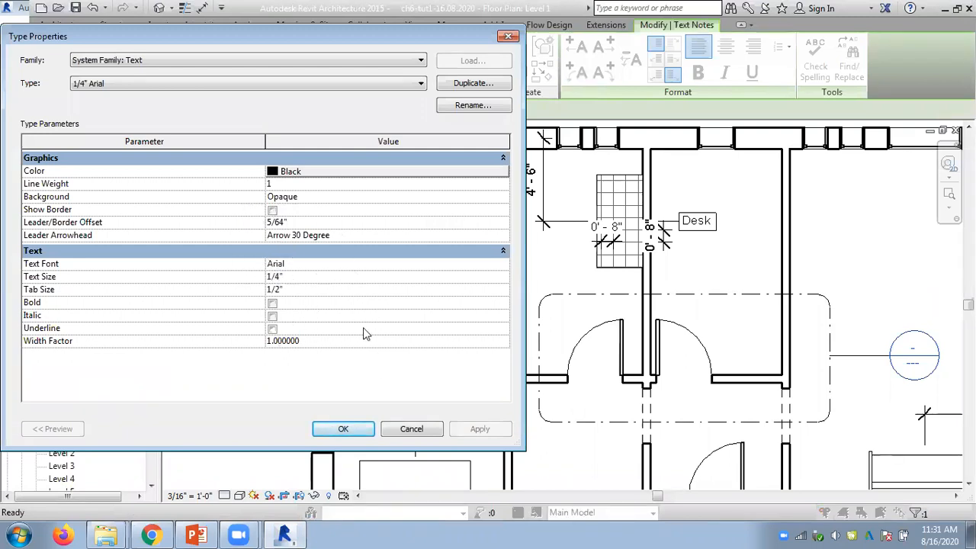
click(386, 424)
click(262, 283)
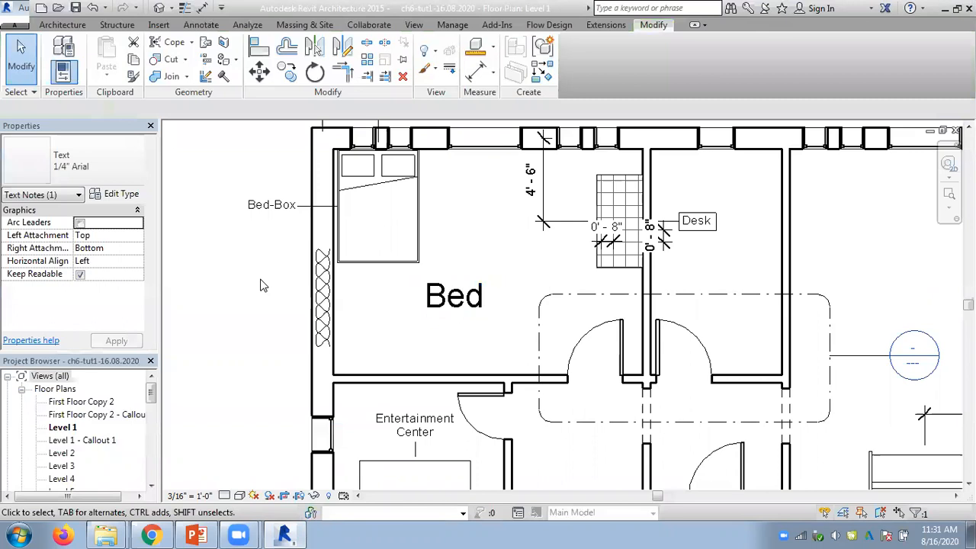
Step: Move the "Bed" text note out of the bedroom to just below the floor plan, under the entrance door
click(442, 286)
scroll(442, 286, down, 3)
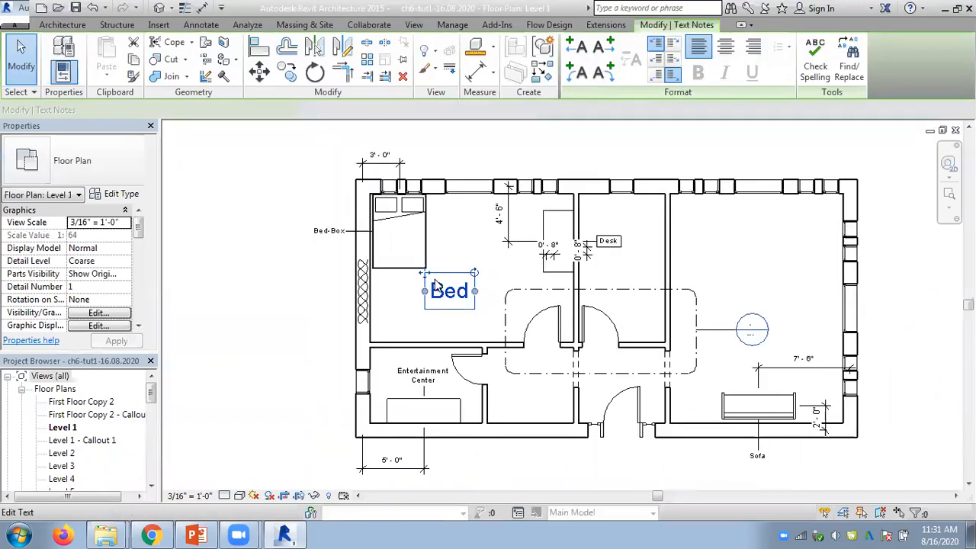
middle_drag(556, 416, 423, 378)
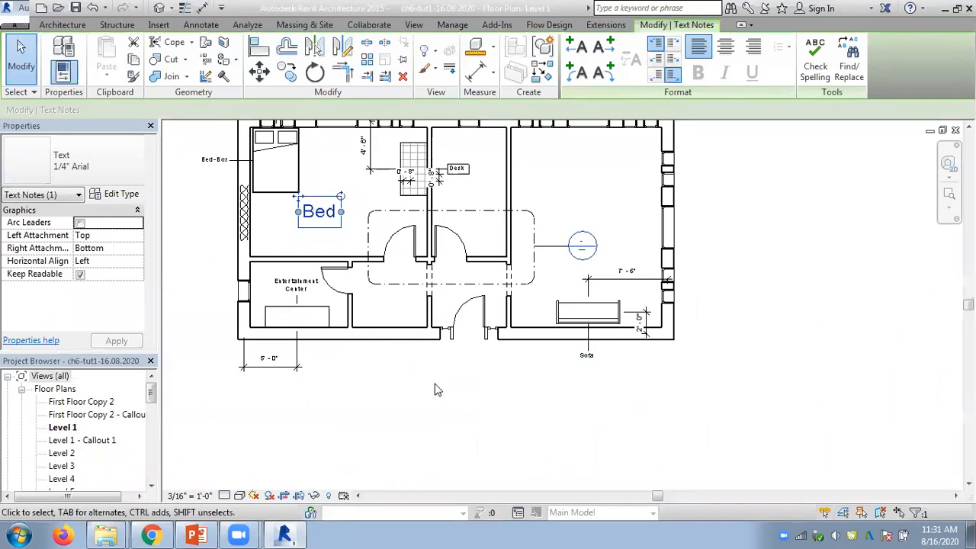
double_click(326, 233)
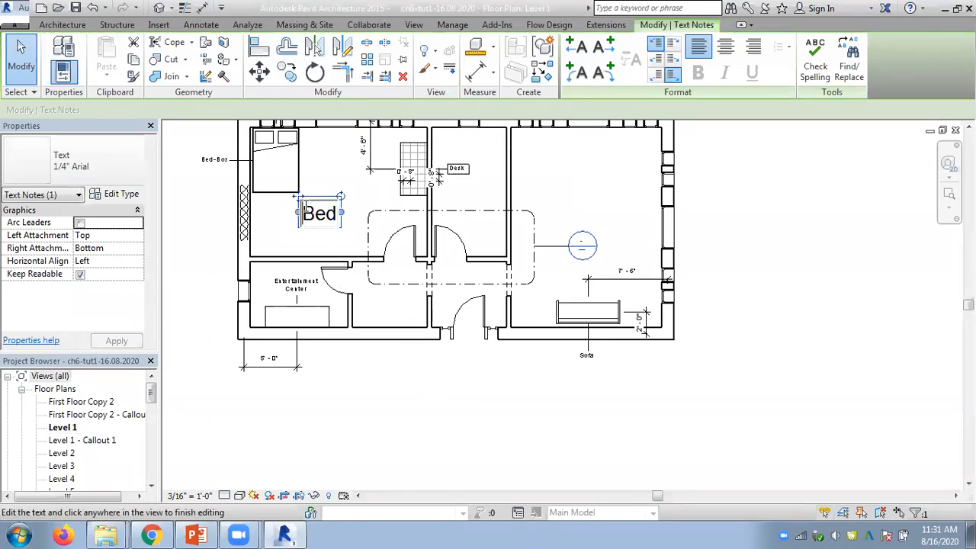
double_click(331, 200)
click(282, 224)
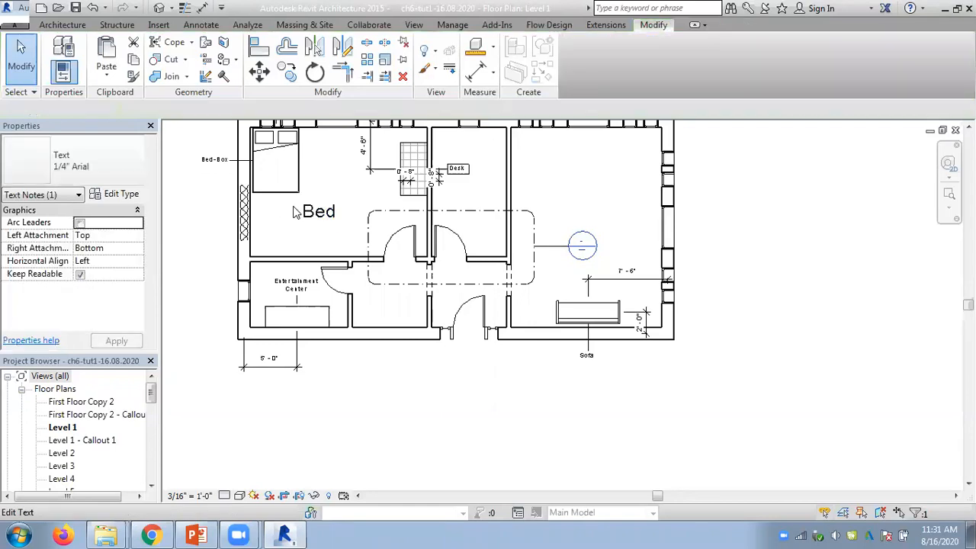
click(303, 212)
drag(303, 212, 429, 391)
Step: Replace the moved text note's wording with "Plan"
click(455, 388)
text(Plan)
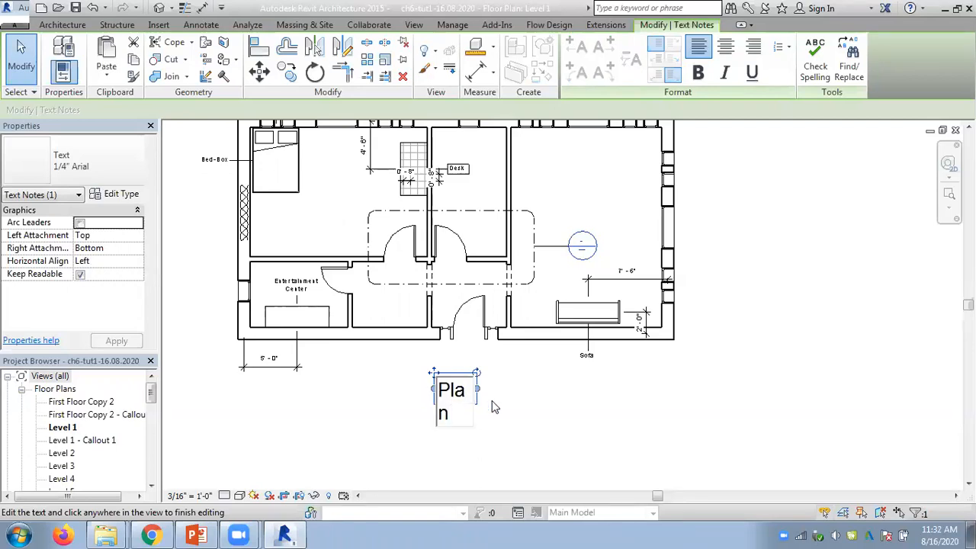
Step: Widen the "Plan" text note below the floor plan until it fits on one line and center-align its text
key(ctrl+a)
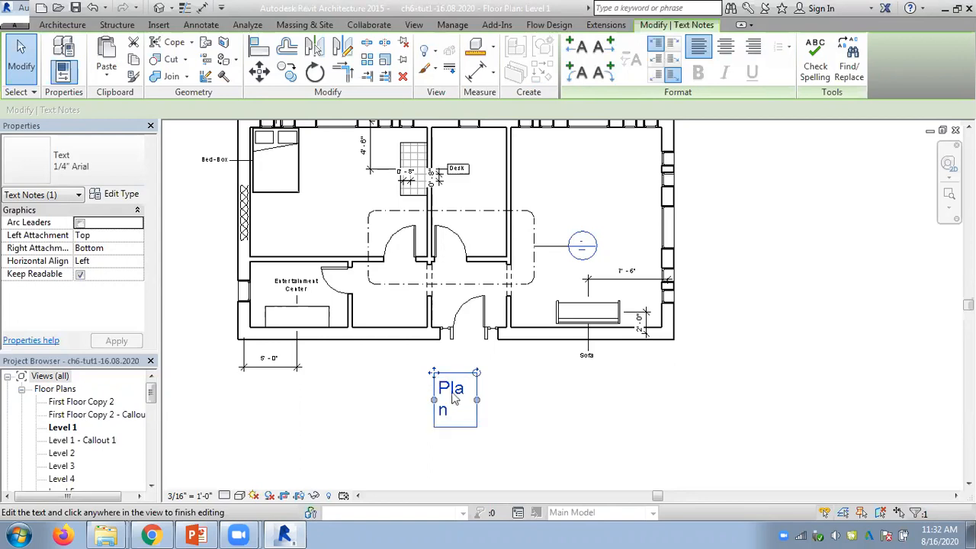
drag(434, 402, 398, 396)
click(517, 417)
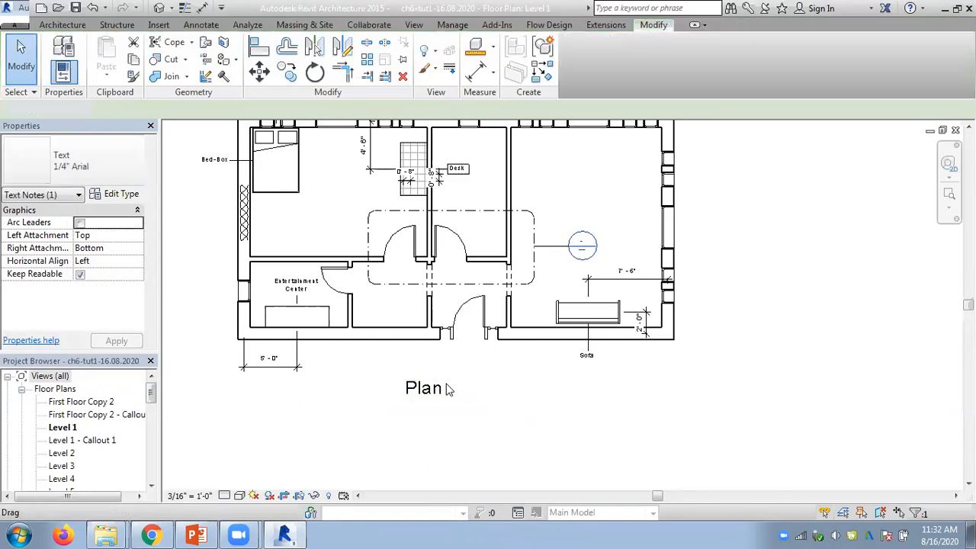
click(439, 378)
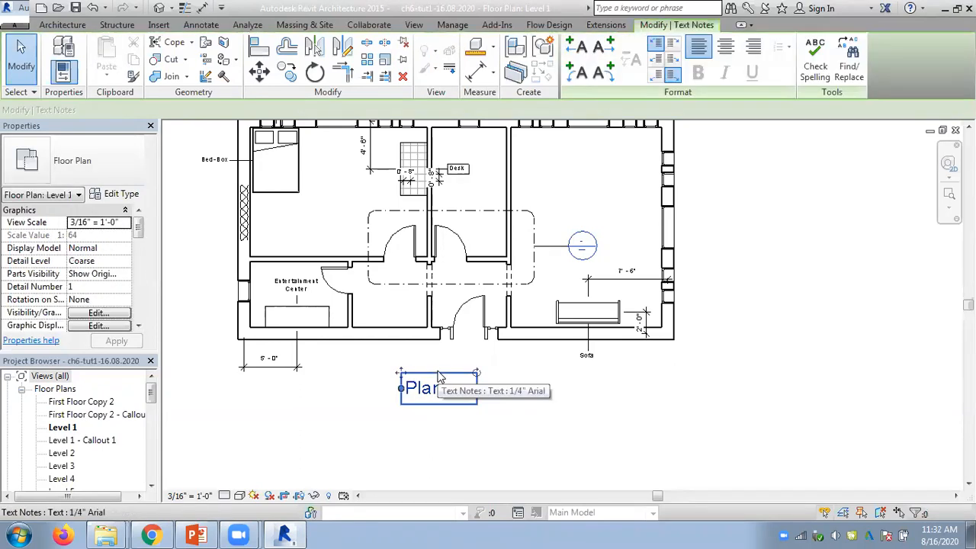
click(724, 50)
click(673, 385)
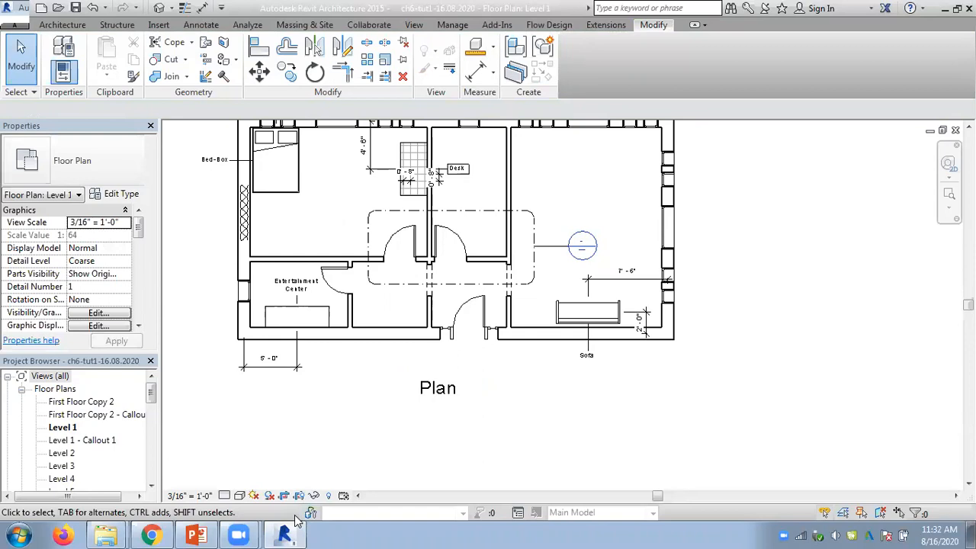
Step: Show the crop region of the Level 1 floor plan and extend its left edge slightly outward
scroll(391, 387, down, 2)
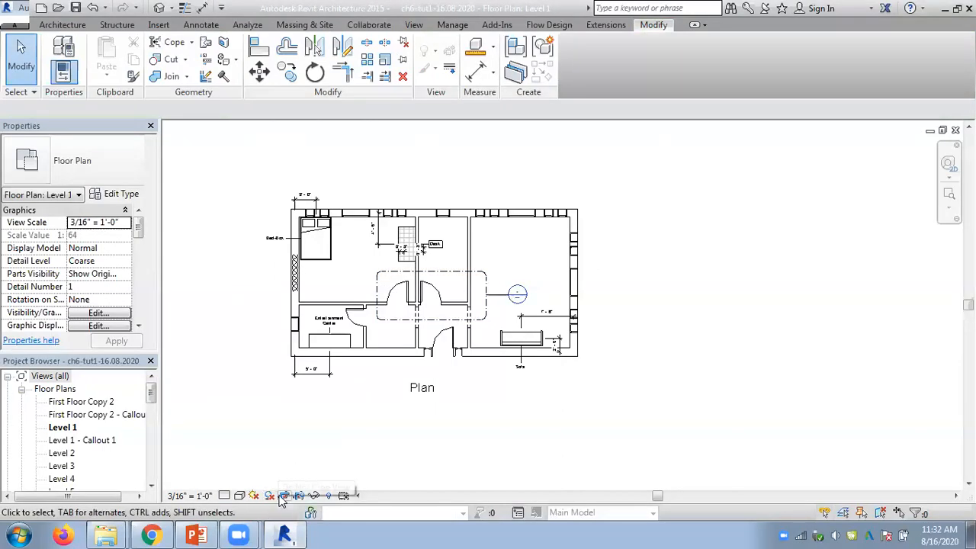
scroll(321, 484, down, 2)
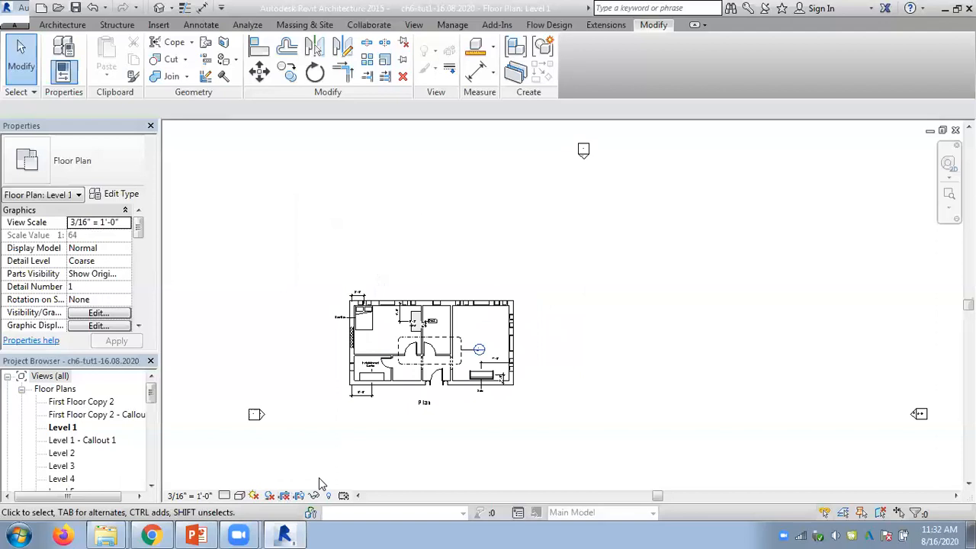
scroll(321, 483, down, 3)
scroll(452, 314, up, 3)
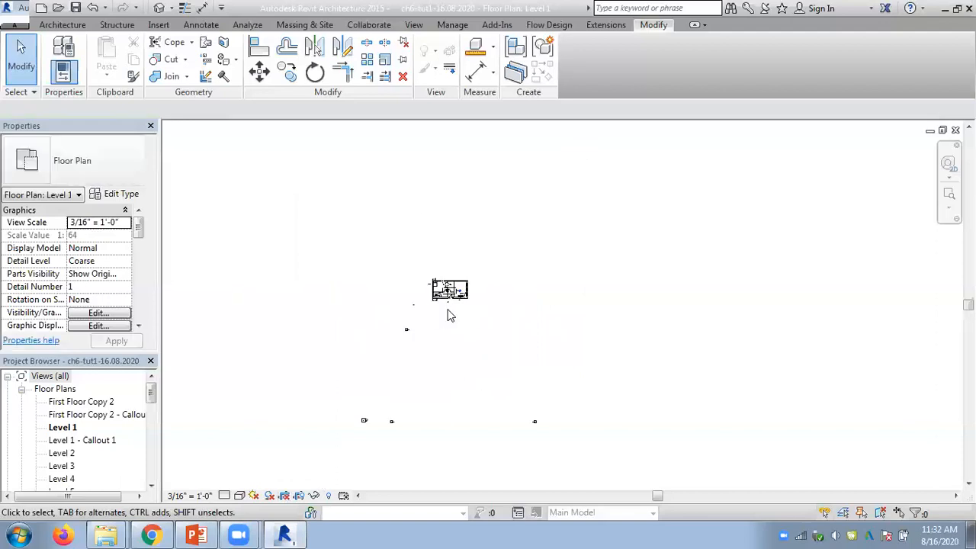
scroll(452, 308, up, 3)
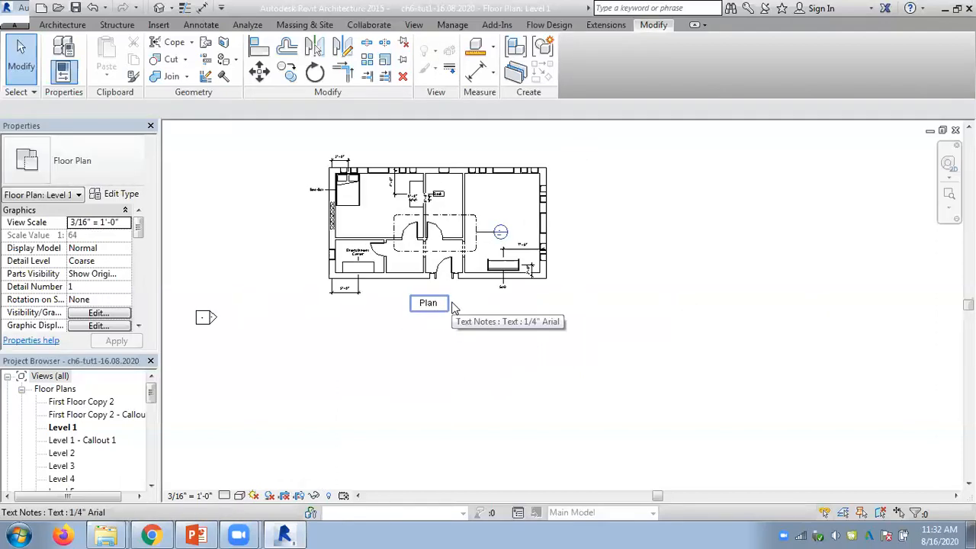
click(299, 495)
middle_drag(388, 348, 414, 405)
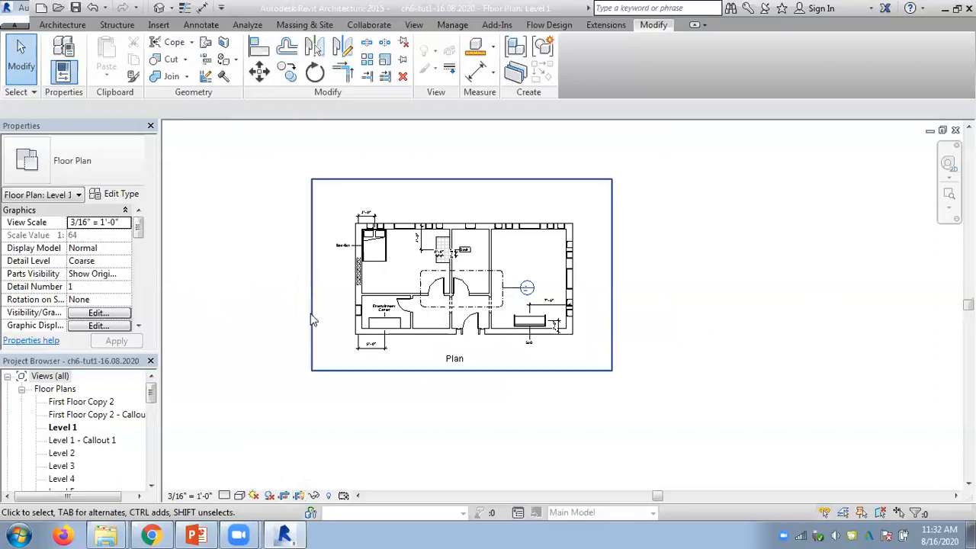
click(316, 277)
drag(315, 276, 262, 274)
click(217, 277)
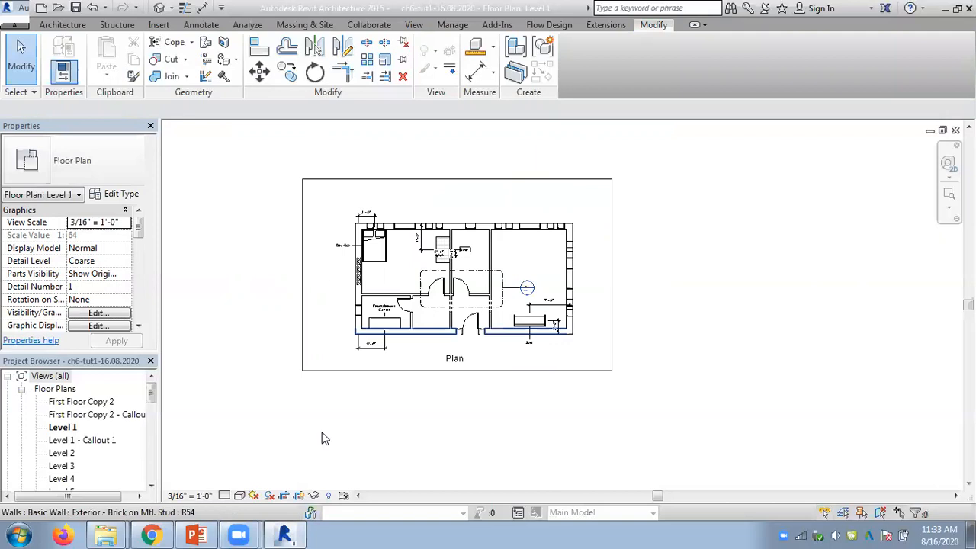
Step: Hide the floor plan's crop region and show it again
click(299, 496)
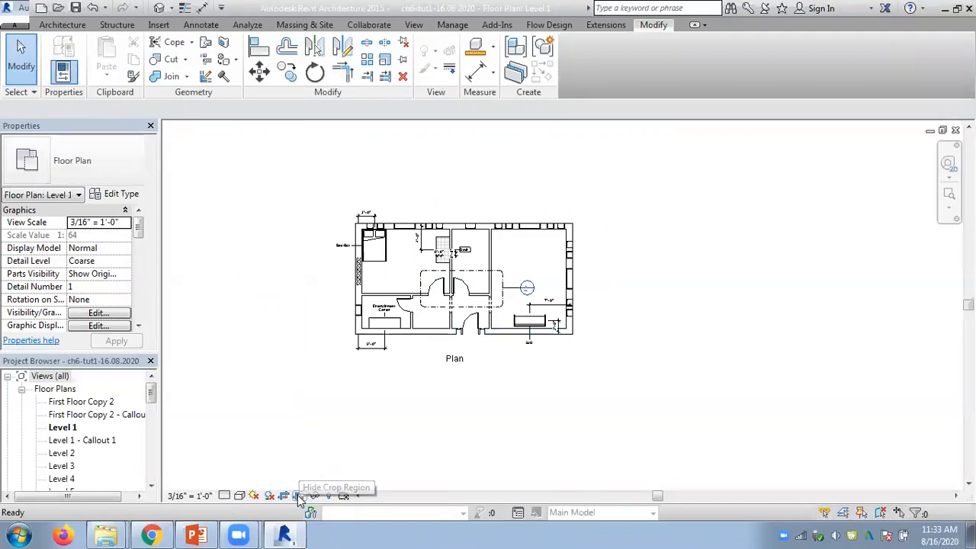
click(298, 496)
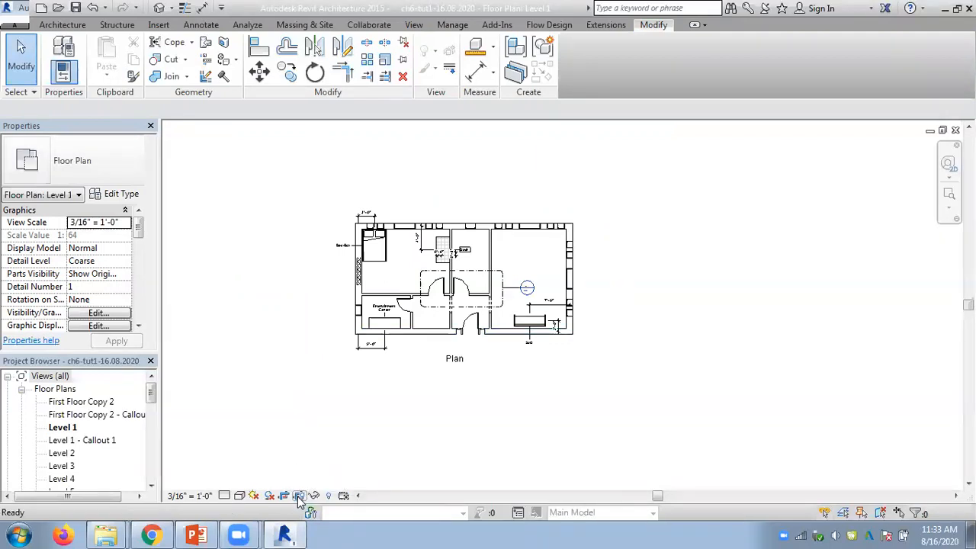
click(299, 497)
click(298, 496)
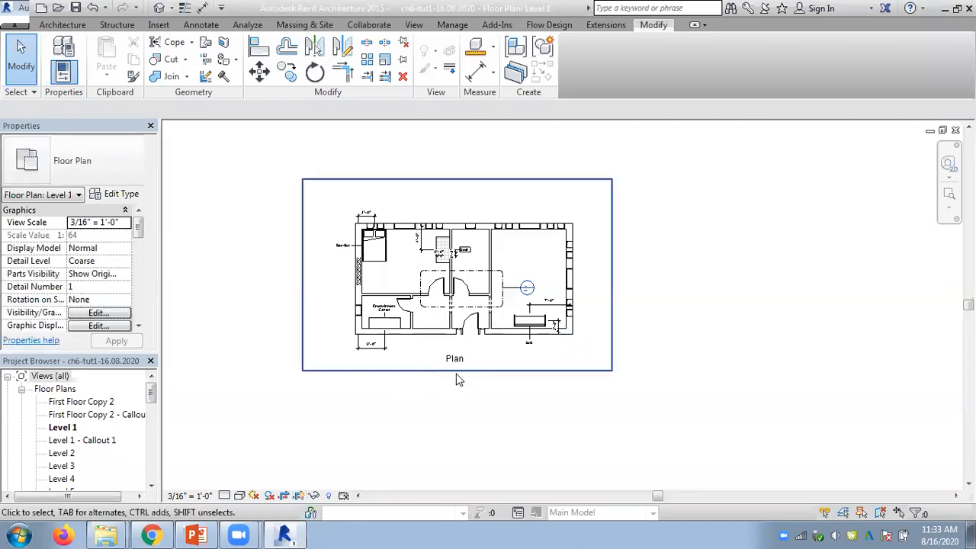
Step: Move the crop region's left edge slightly inward toward the building and hide the crop region
scroll(777, 359, down, 3)
middle_drag(709, 382, 611, 382)
click(366, 314)
mouse_move(368, 302)
mouse_down()
mouse_move(265, 297)
mouse_move(388, 302)
mouse_move(377, 302)
mouse_up()
click(757, 311)
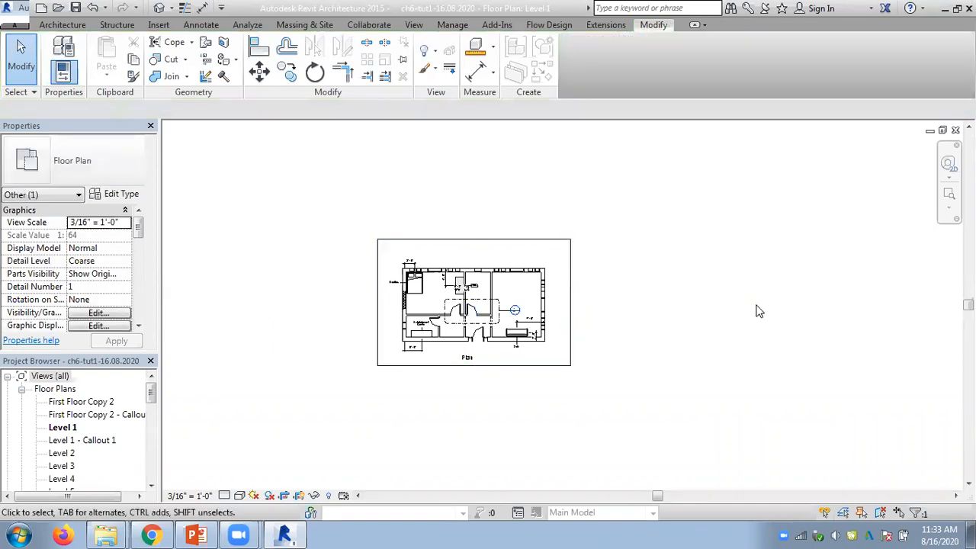
click(299, 497)
scroll(517, 358, up, 3)
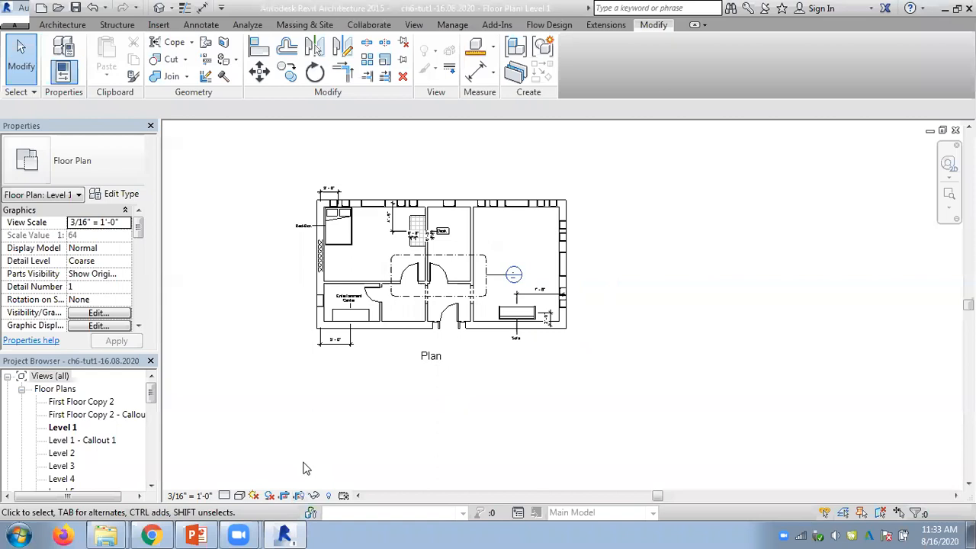
scroll(401, 344, up, 2)
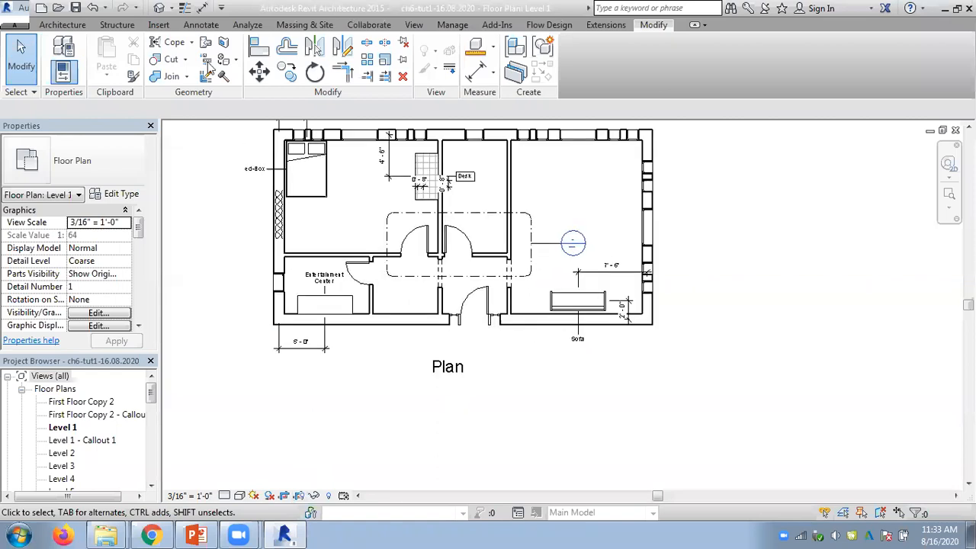
Step: Switch to the Chapter 12 PowerPoint presentation and go to the "Generating a Schedule" slide
click(205, 25)
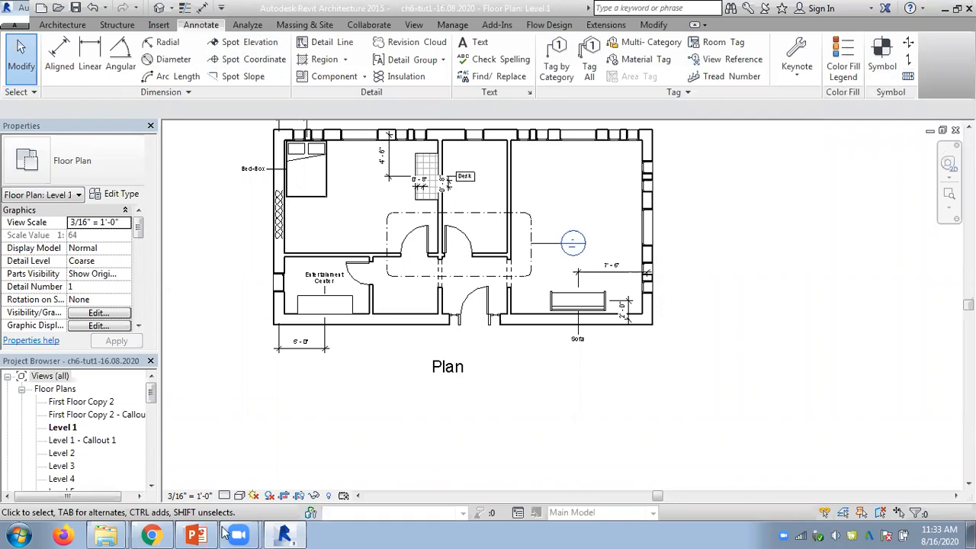
click(196, 535)
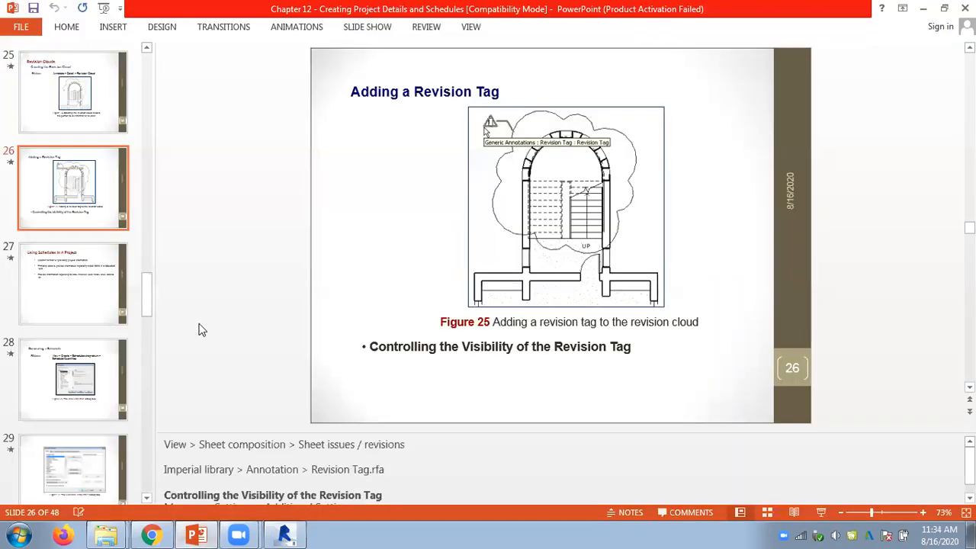
scroll(199, 327, down, 1)
scroll(199, 324, down, 5)
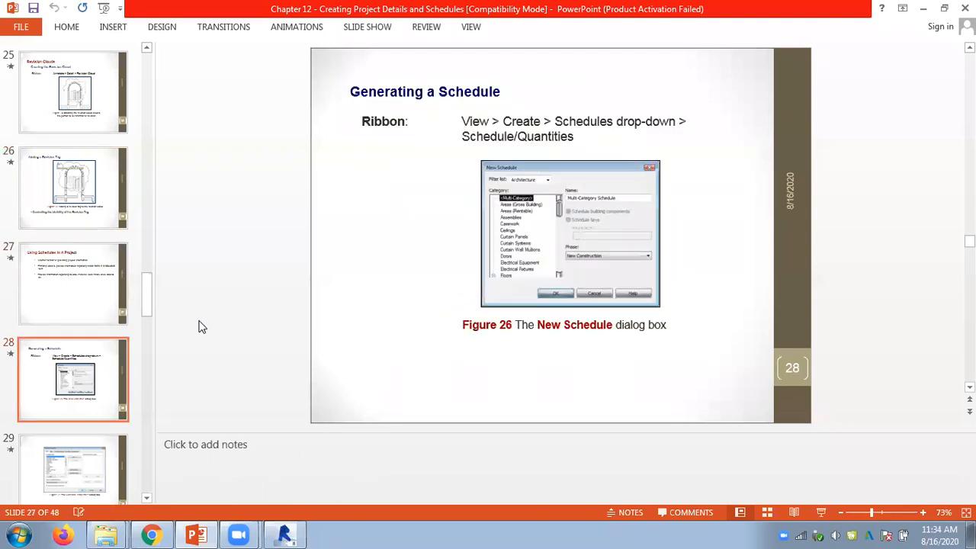
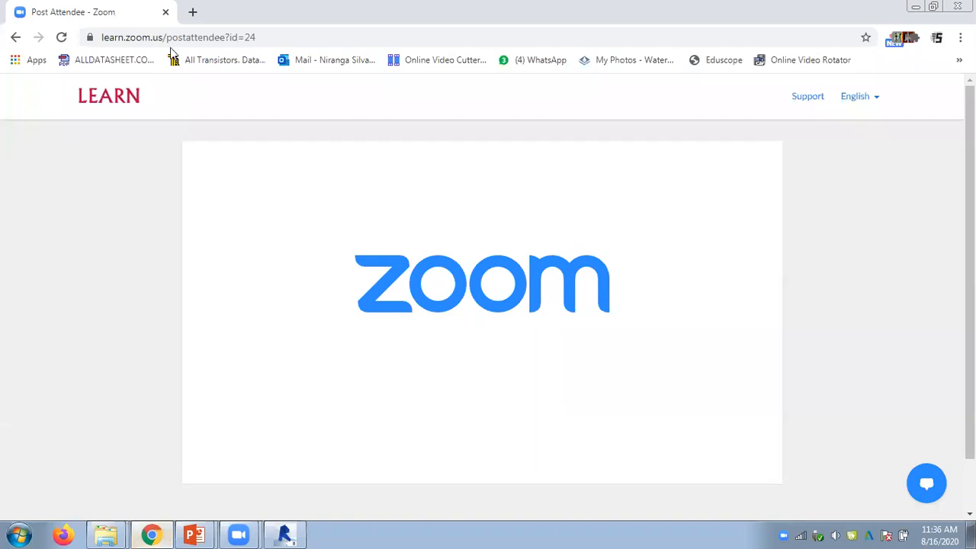
Step: Open youtube.com in a new Chrome tab and search for "scion electronics"
click(192, 12)
text(youtube.com)
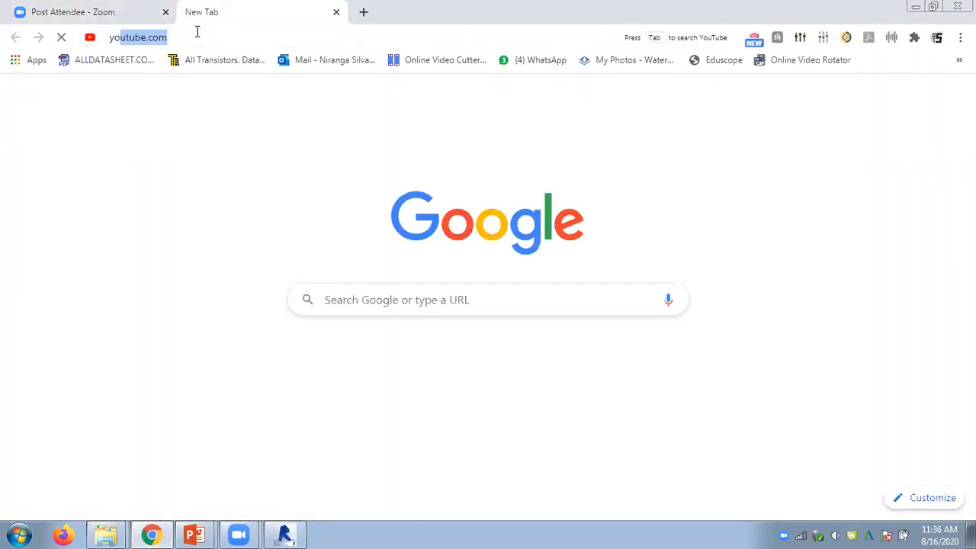
key(Return)
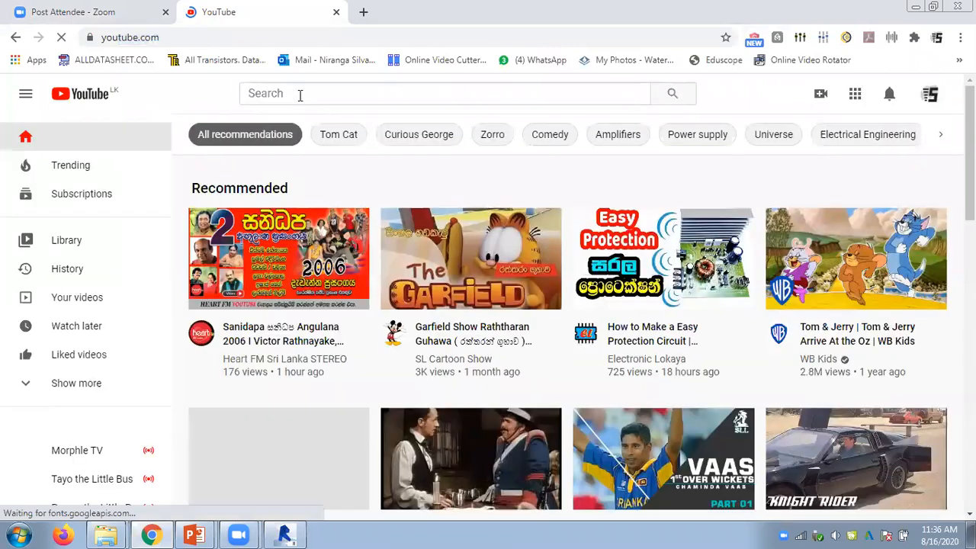
click(300, 93)
text(scion)
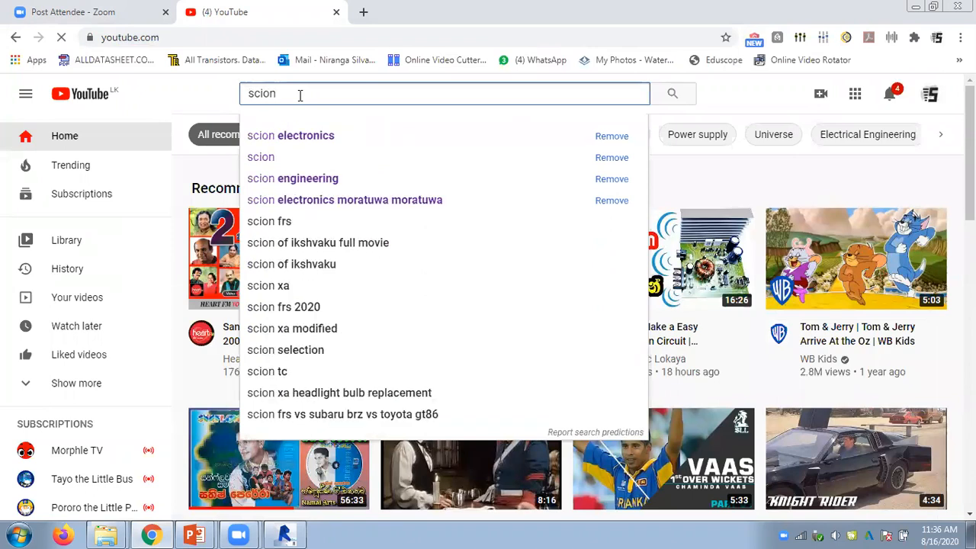
key(Down)
key(Return)
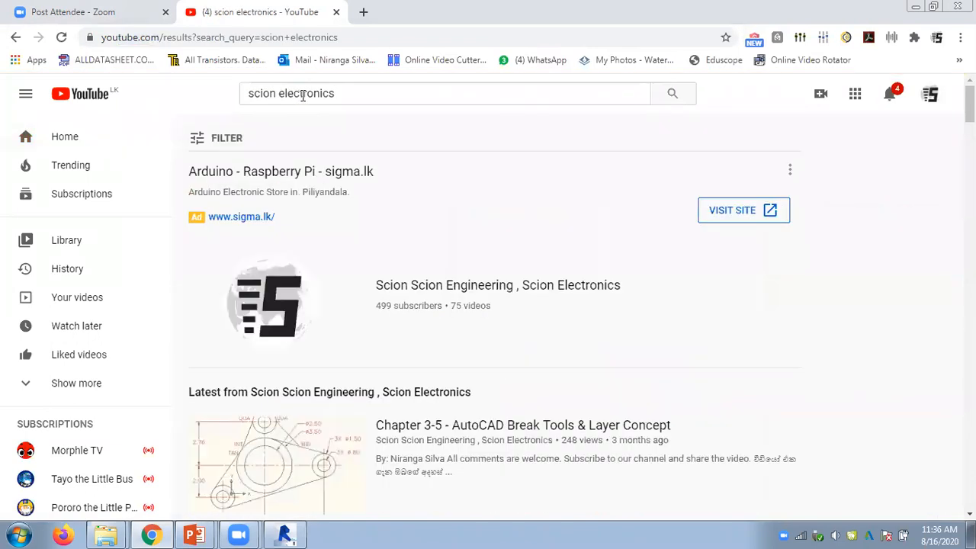
Step: Open the video list of the Scion Scion Engineering, Scion Electronics channel and look through its AutoCAD and SolidWorks tutorials
click(433, 290)
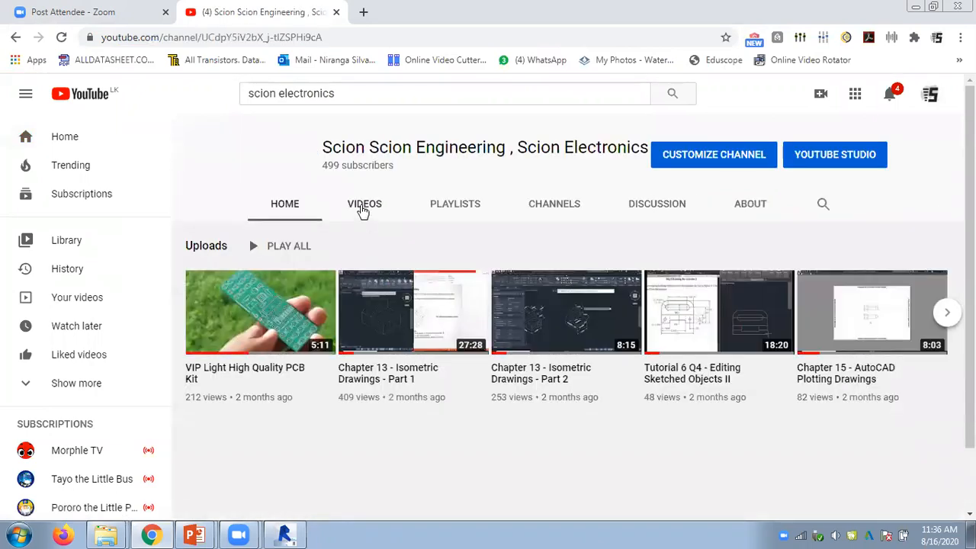
click(363, 205)
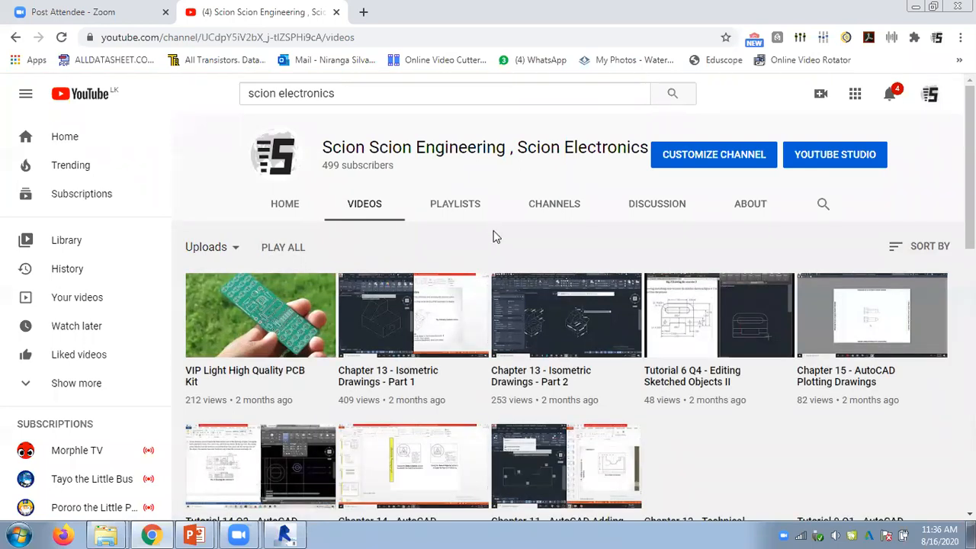
scroll(496, 244, down, 4)
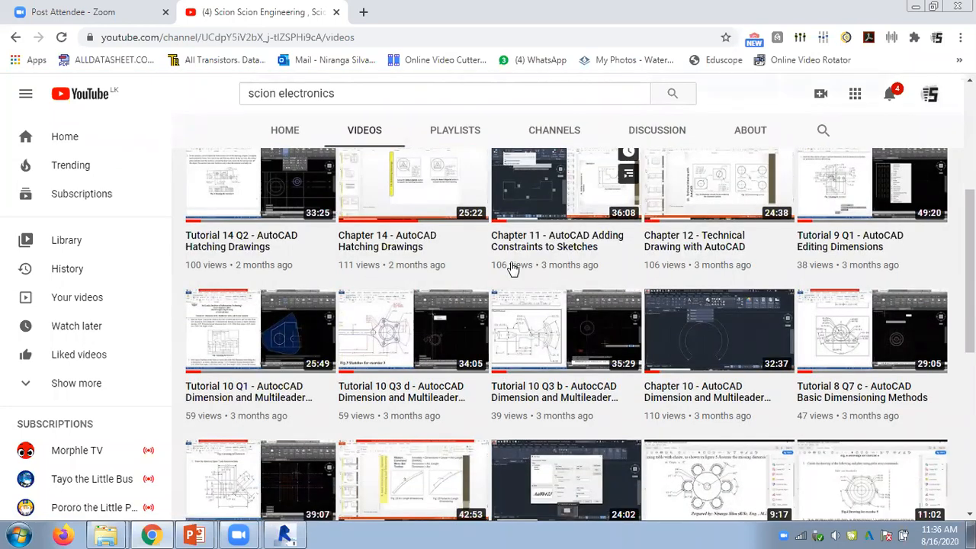
scroll(512, 268, down, 6)
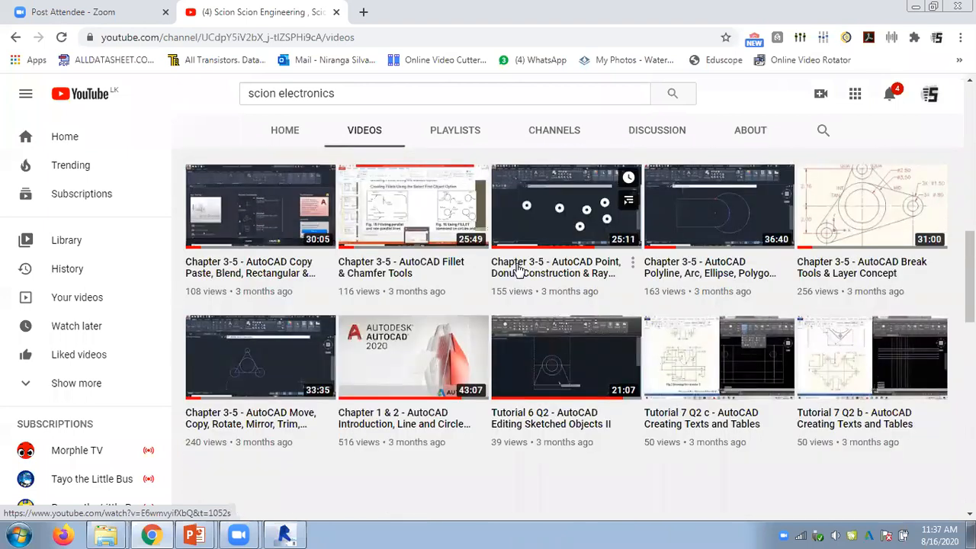
scroll(517, 268, down, 2)
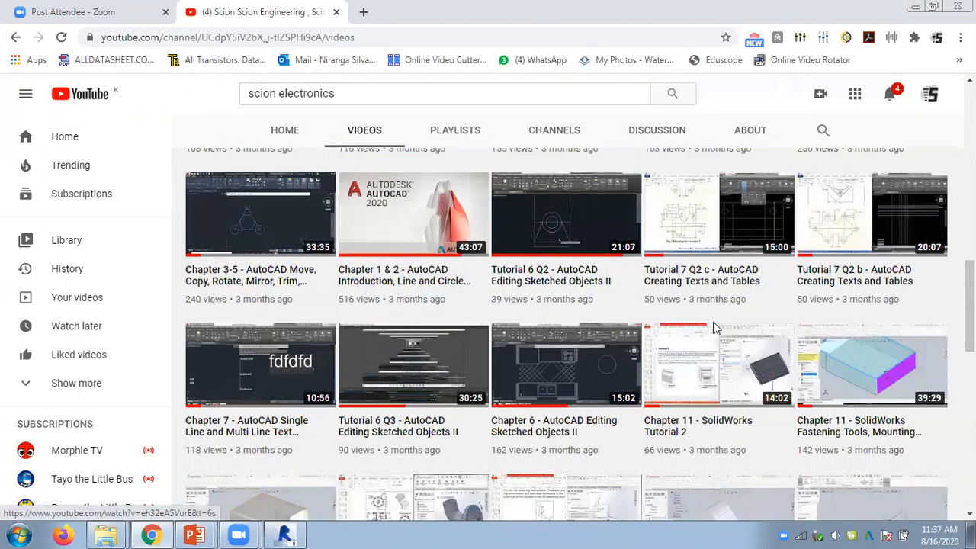
scroll(714, 328, up, 1)
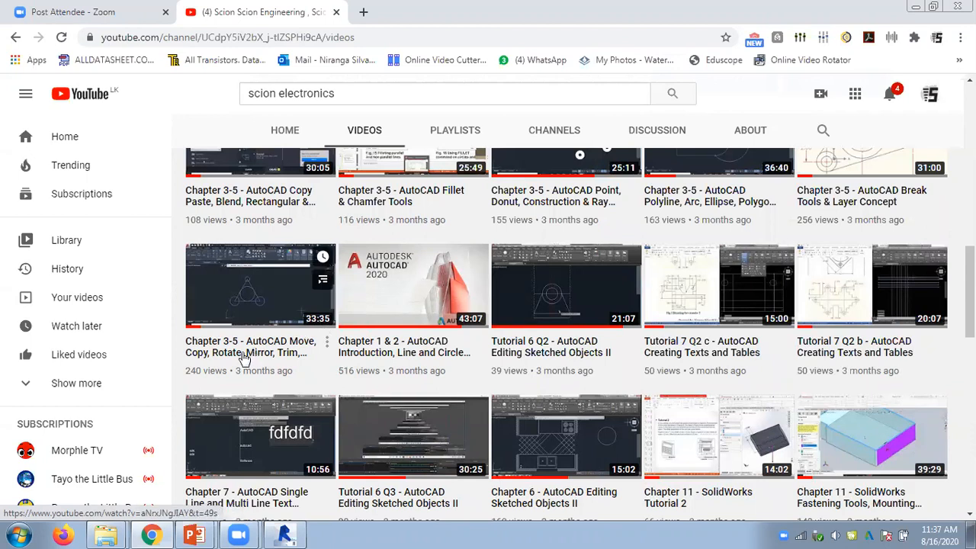
scroll(678, 290, up, 1)
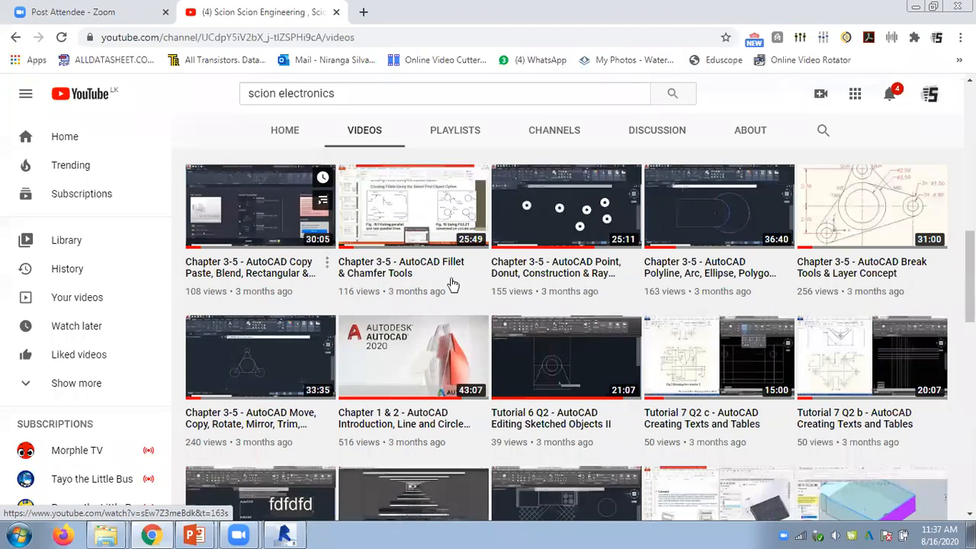
scroll(614, 306, up, 1)
scroll(614, 306, up, 3)
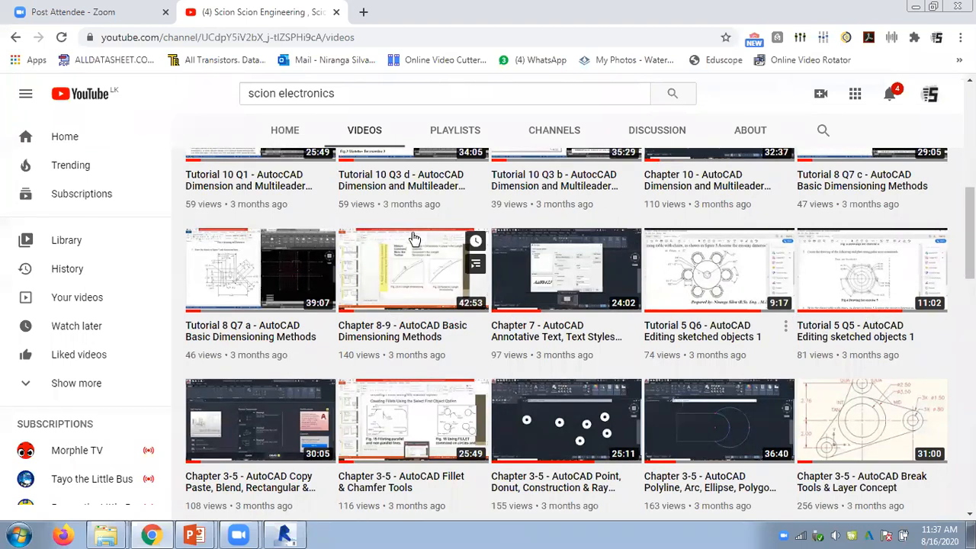
scroll(565, 294, up, 2)
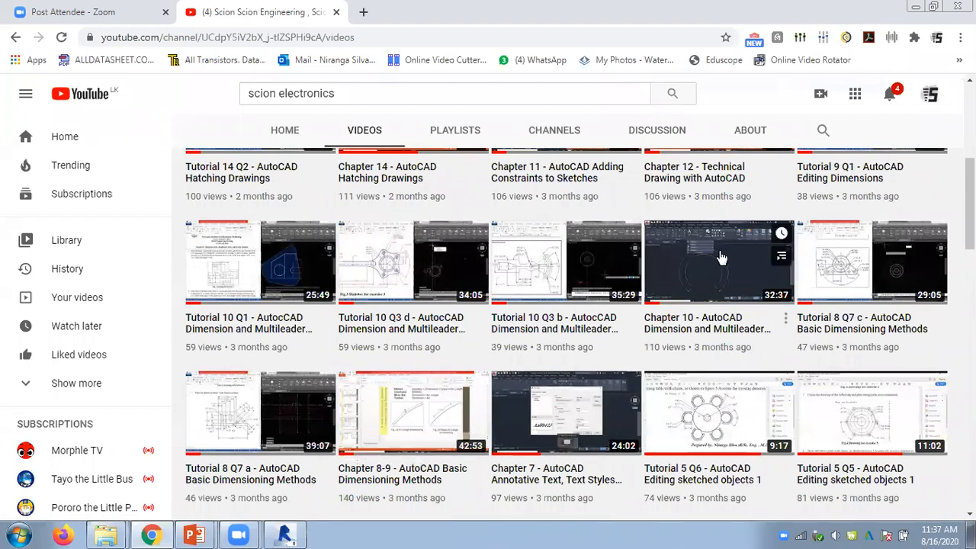
scroll(459, 274, down, 10)
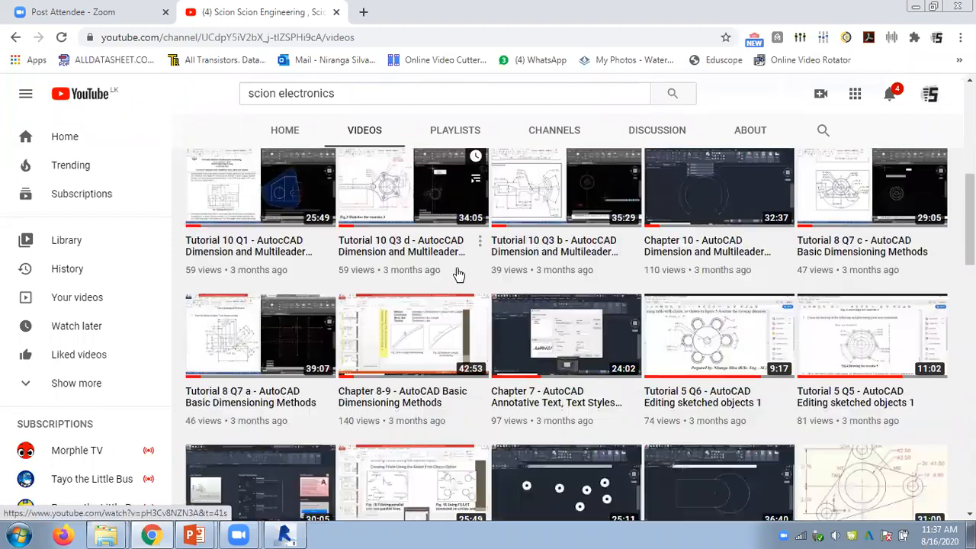
scroll(460, 275, down, 5)
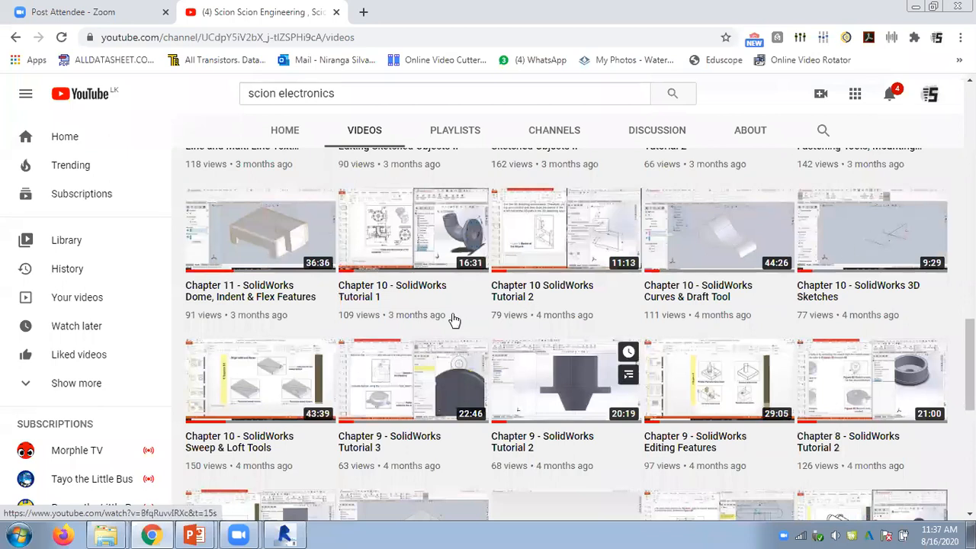
Step: Look through the remaining SolidWorks, robotics and LED videos in the channel's uploads, and return to the channel header
scroll(446, 328, down, 1)
scroll(442, 359, down, 3)
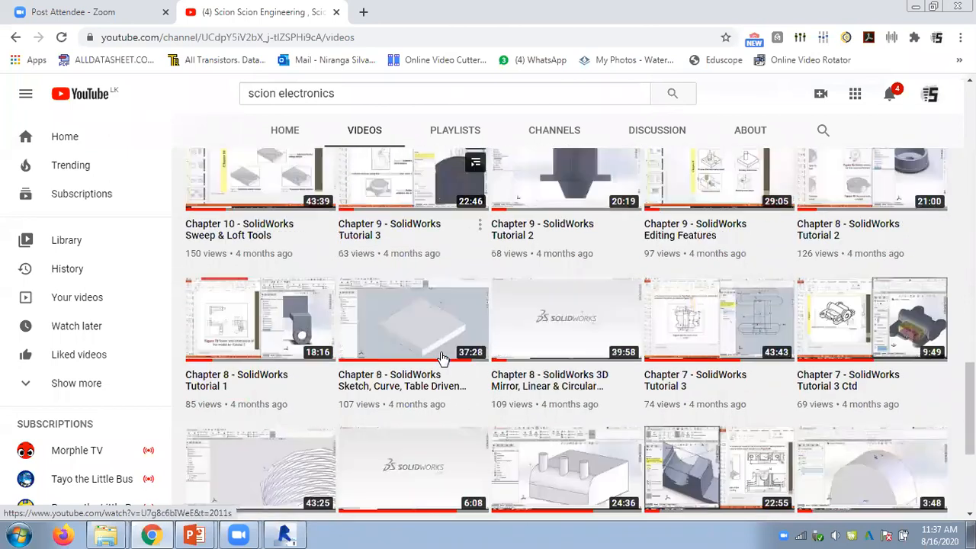
scroll(641, 296, down, 2)
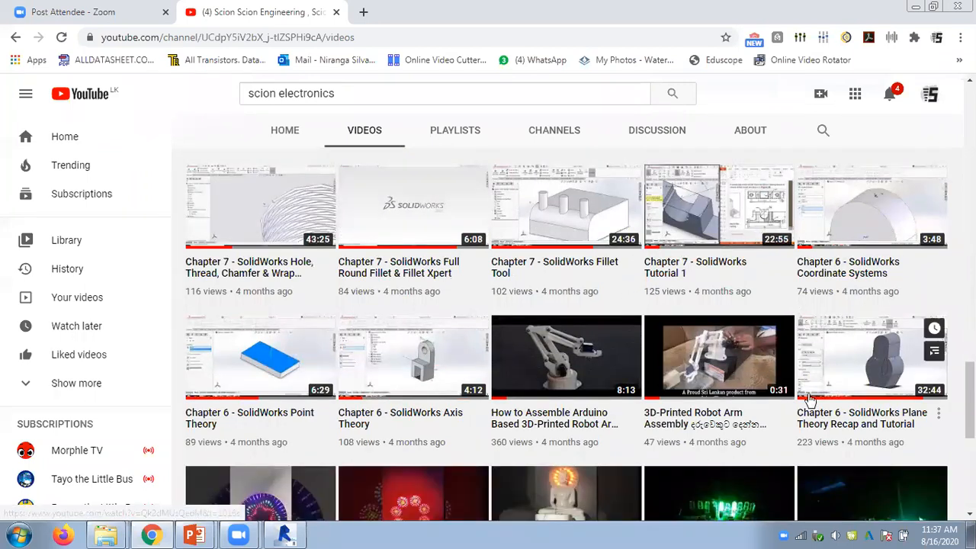
scroll(713, 362, down, 2)
scroll(528, 253, down, 4)
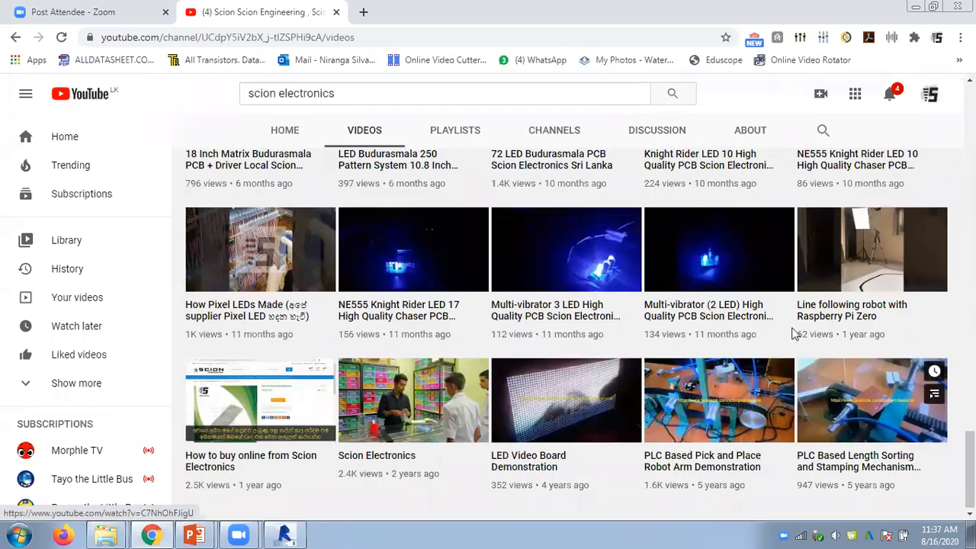
scroll(512, 252, up, 15)
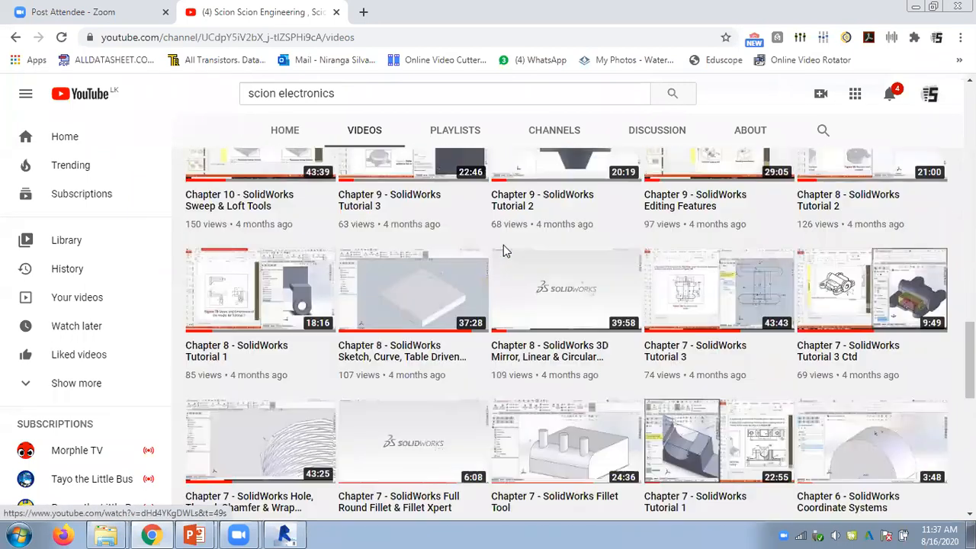
scroll(504, 252, up, 3)
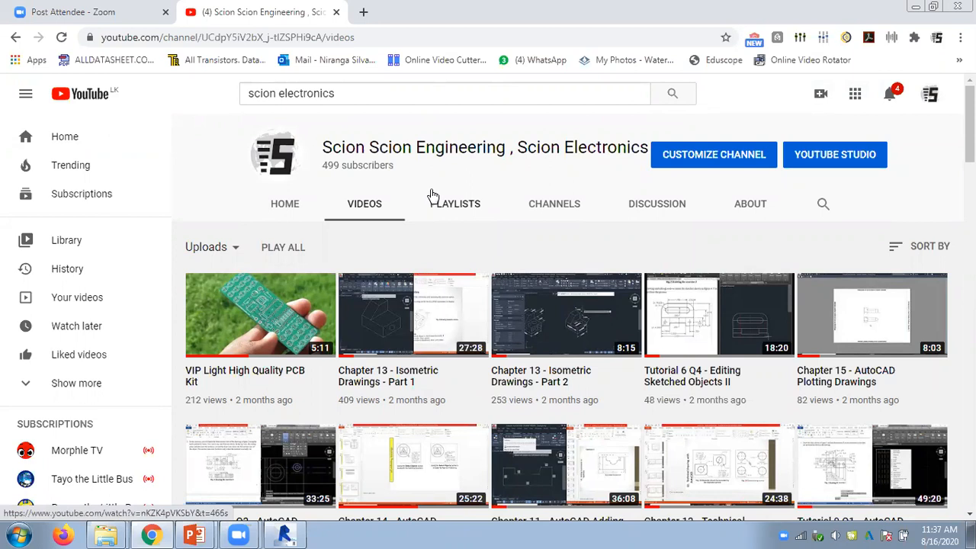
click(254, 38)
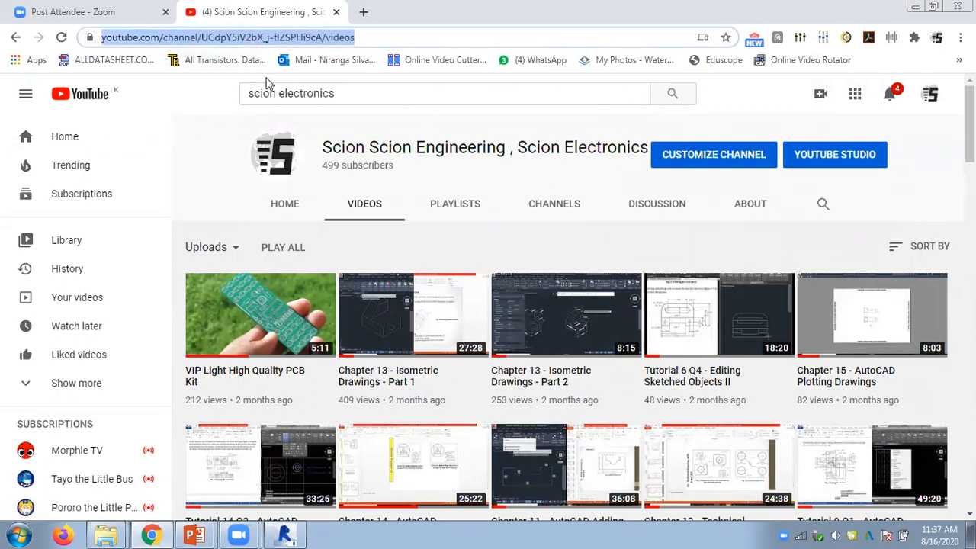
drag(356, 146, 506, 147)
click(565, 171)
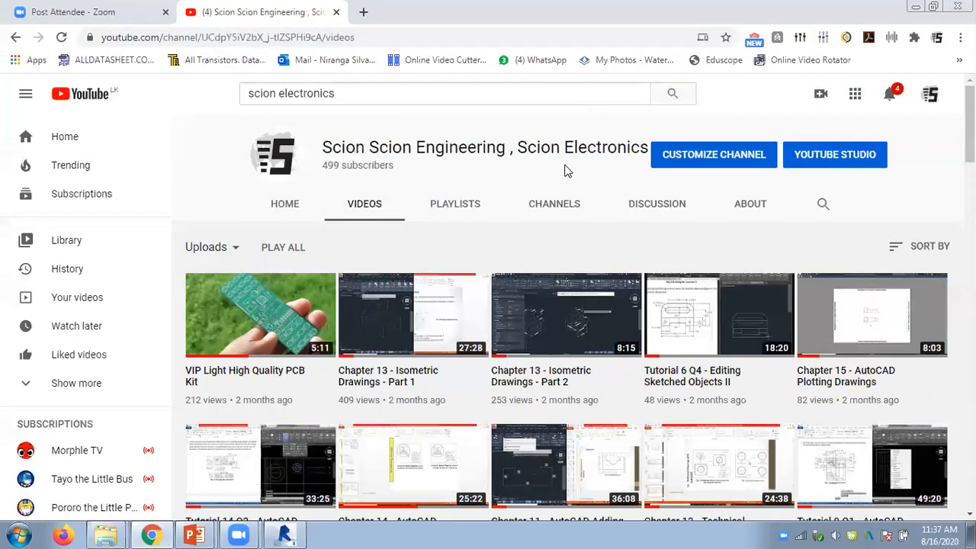
Step: Switch from the browser to the Revit project and start creating a new drawing sheet
click(915, 9)
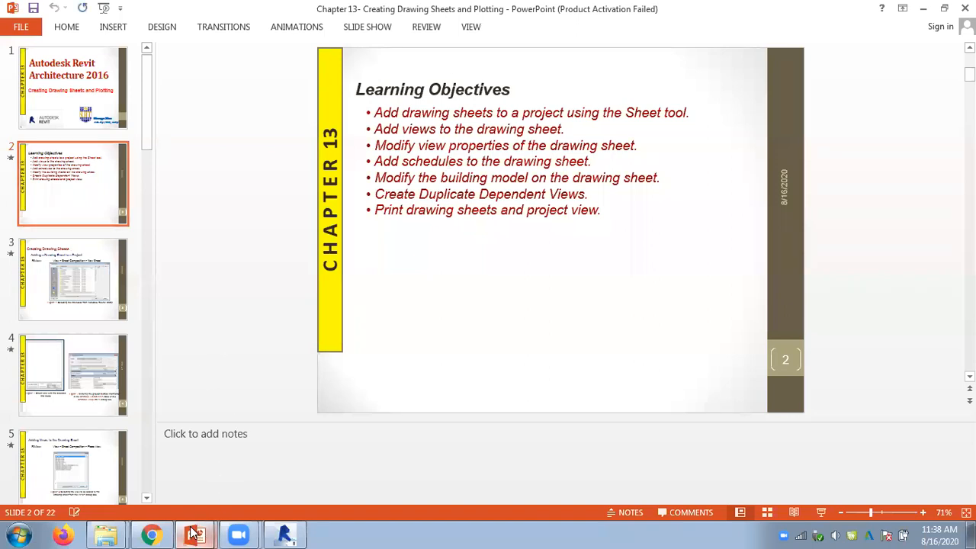
click(283, 535)
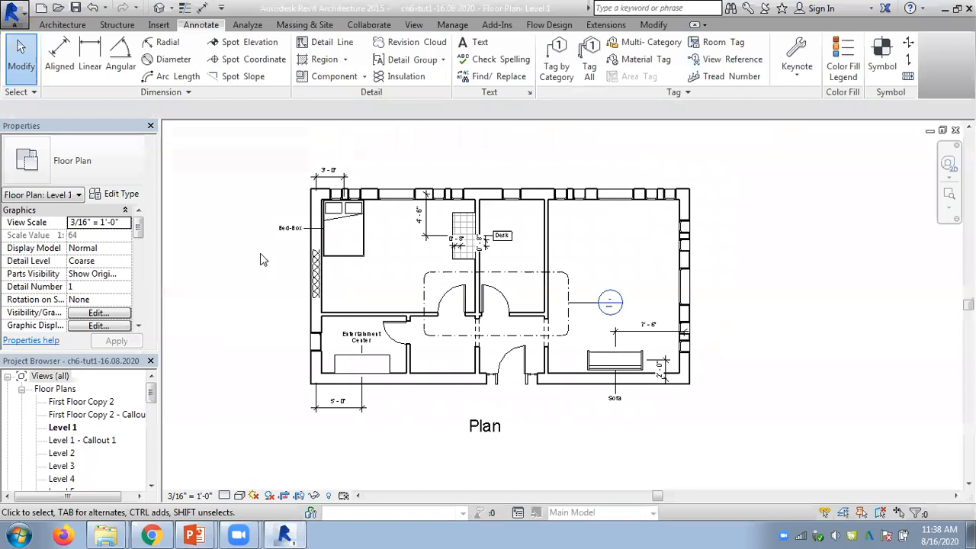
click(414, 24)
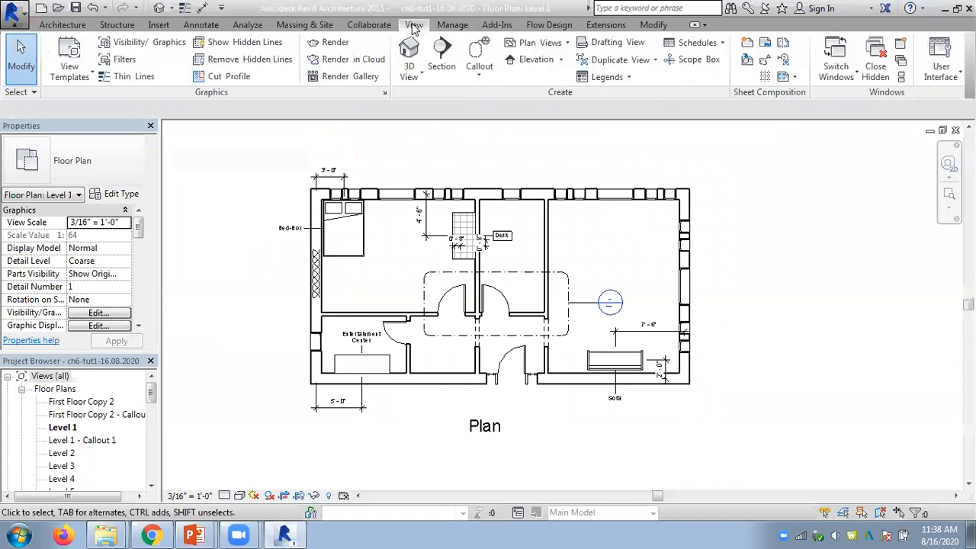
click(749, 46)
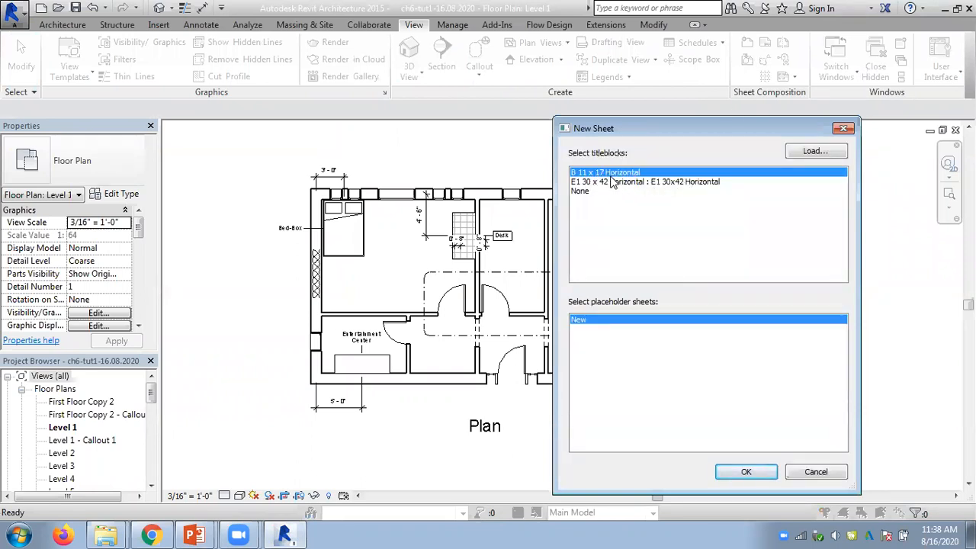
Step: Browse the loadable families to the US Imperial Titleblocks folder and preview several titleblocks, including A 8.5 x 11 Vertical
click(813, 151)
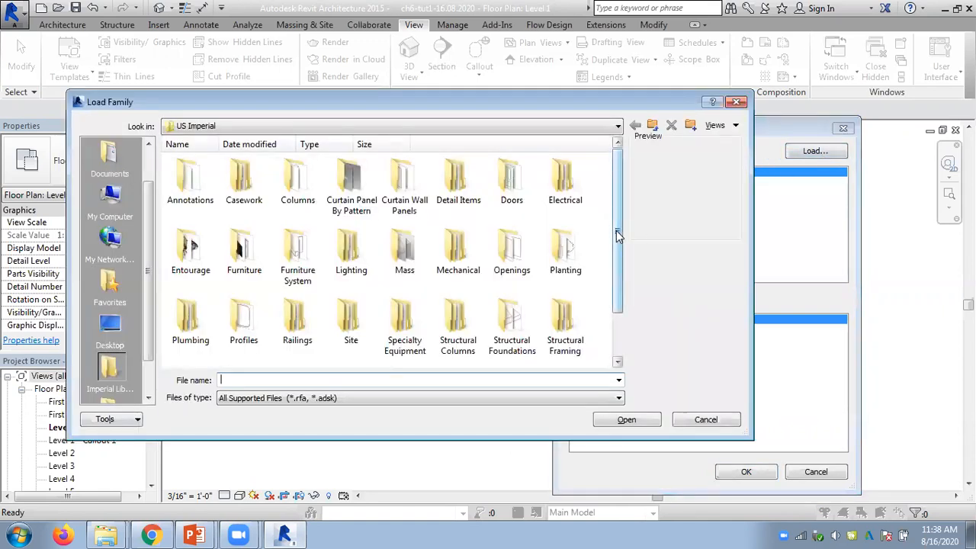
drag(616, 230, 616, 273)
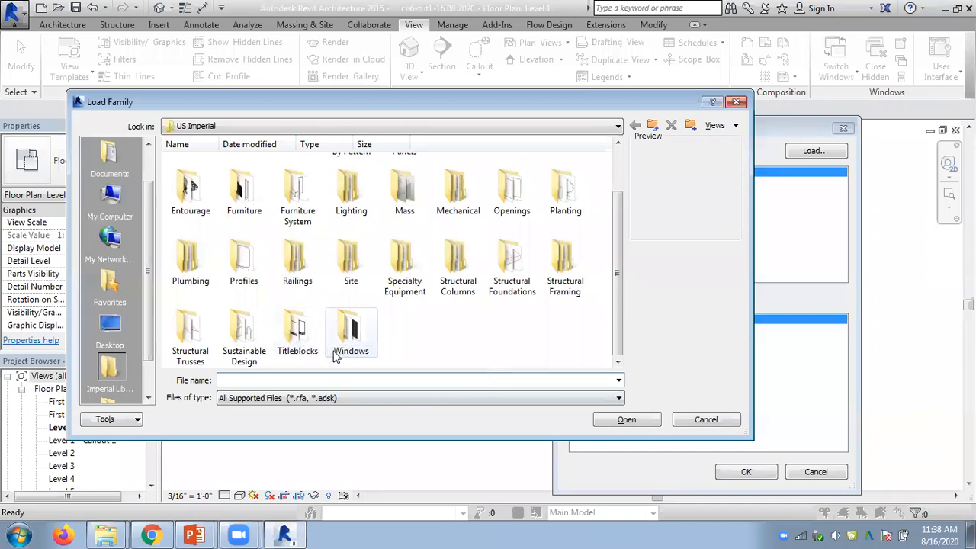
double_click(300, 331)
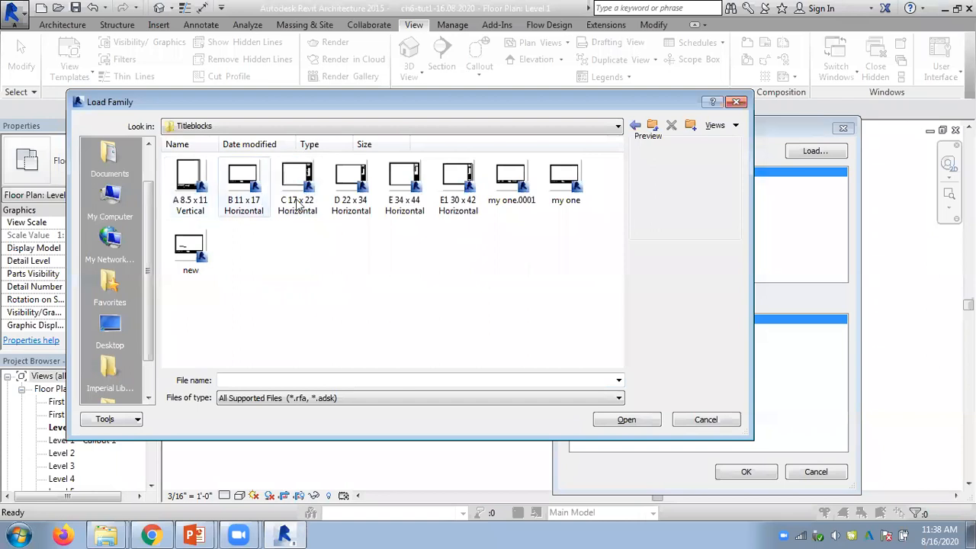
click(564, 202)
click(506, 202)
click(183, 259)
click(351, 183)
click(298, 183)
click(244, 183)
click(183, 189)
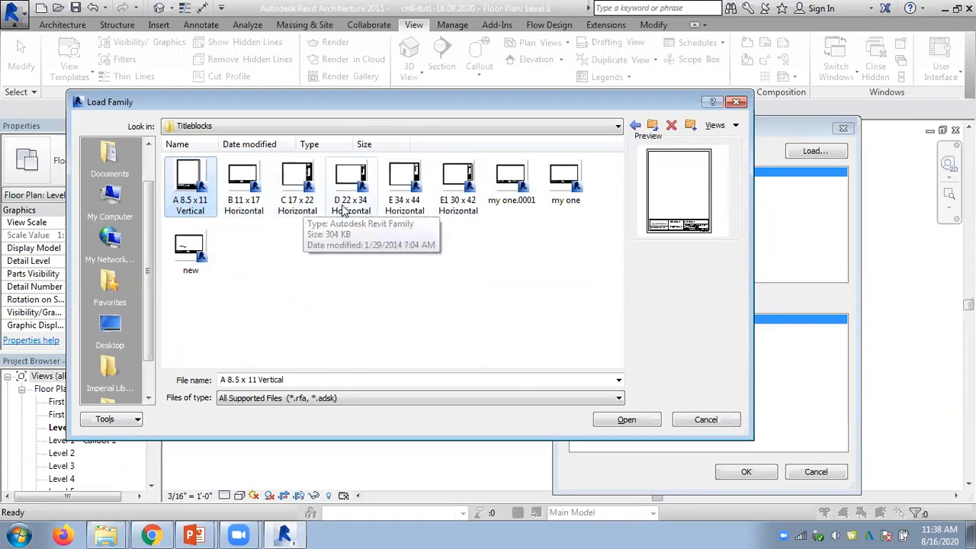
Step: Open the Titleblocks folder of the US Metric library to examine the metric sheet sizes
click(653, 126)
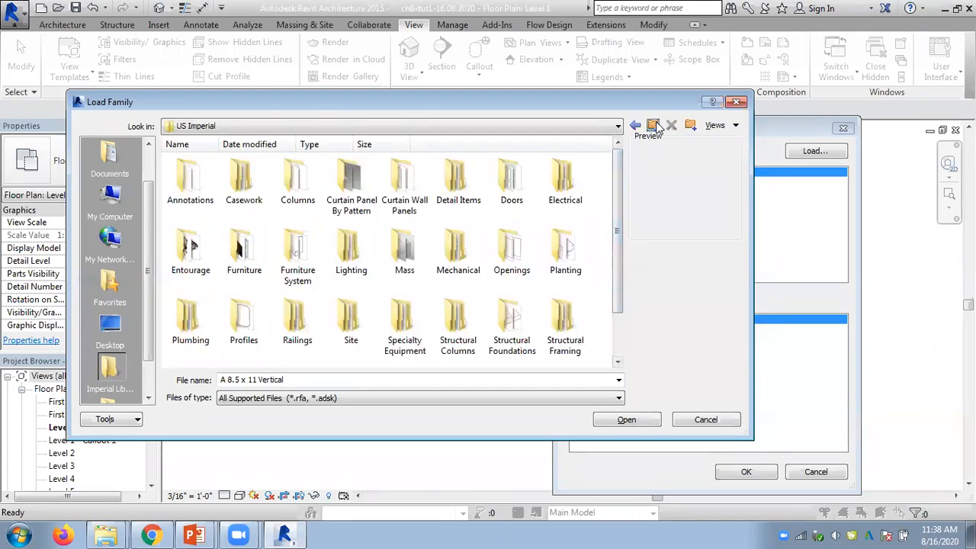
click(653, 128)
double_click(241, 180)
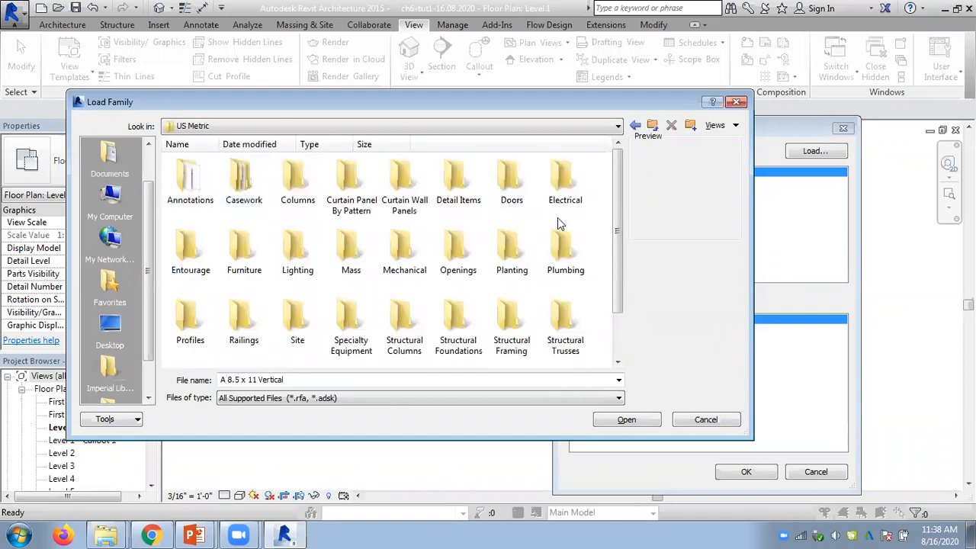
scroll(420, 320, down, 2)
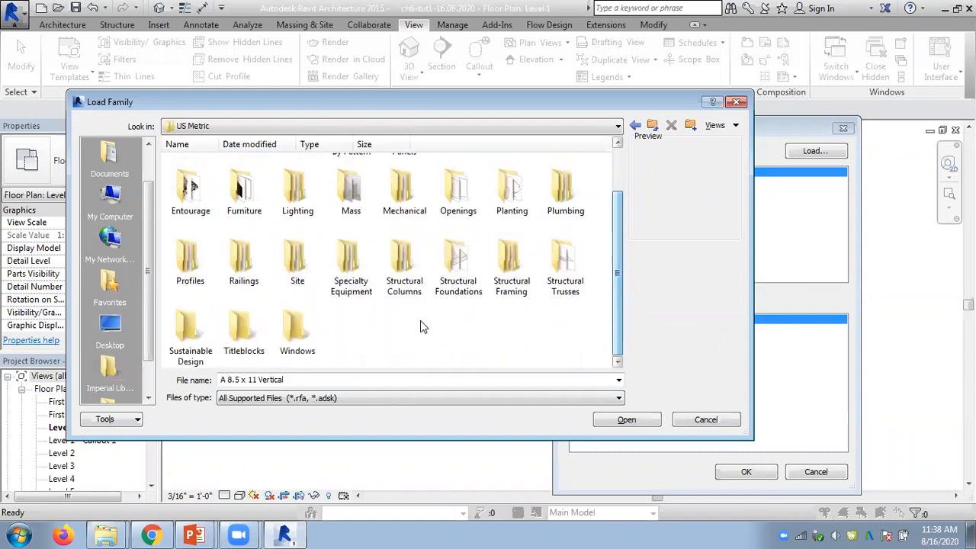
double_click(247, 328)
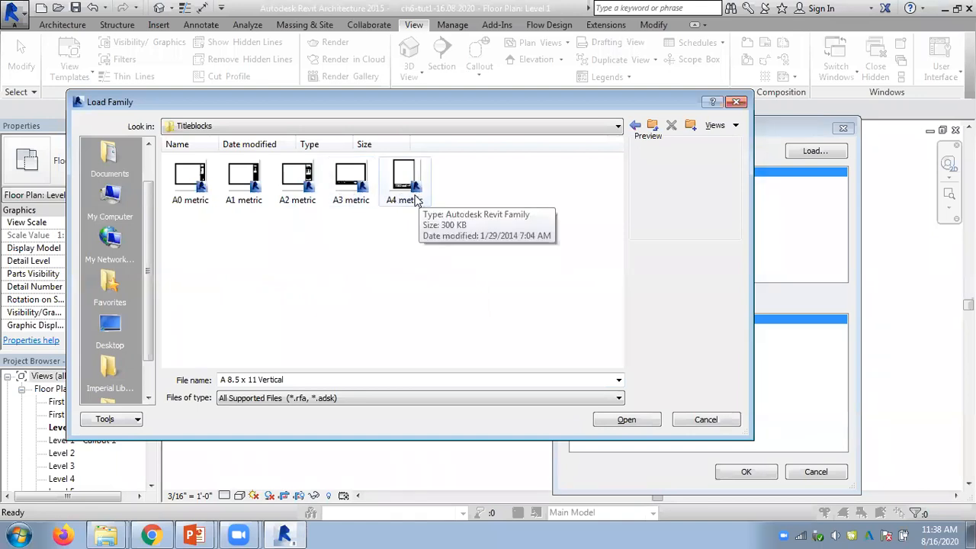
Step: Return to the US Imperial Titleblocks folder, preview C 17 x 22 and D 22 x 34 Horizontal, and cancel loading
click(652, 126)
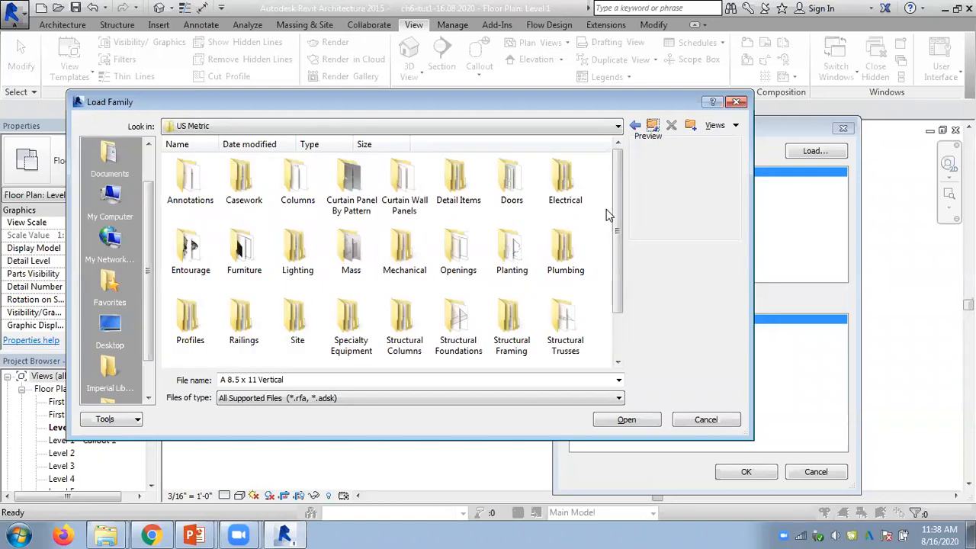
click(654, 126)
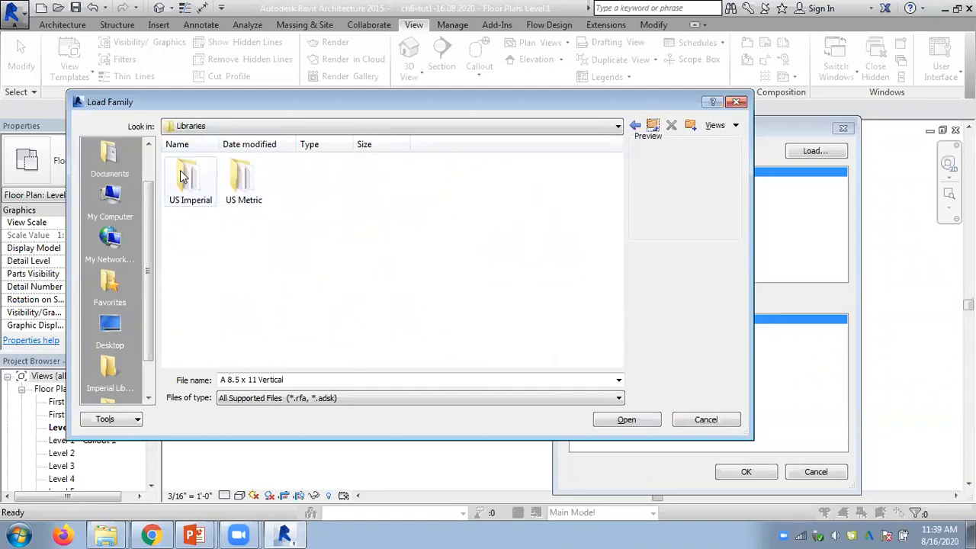
double_click(183, 172)
drag(615, 262, 615, 336)
double_click(278, 342)
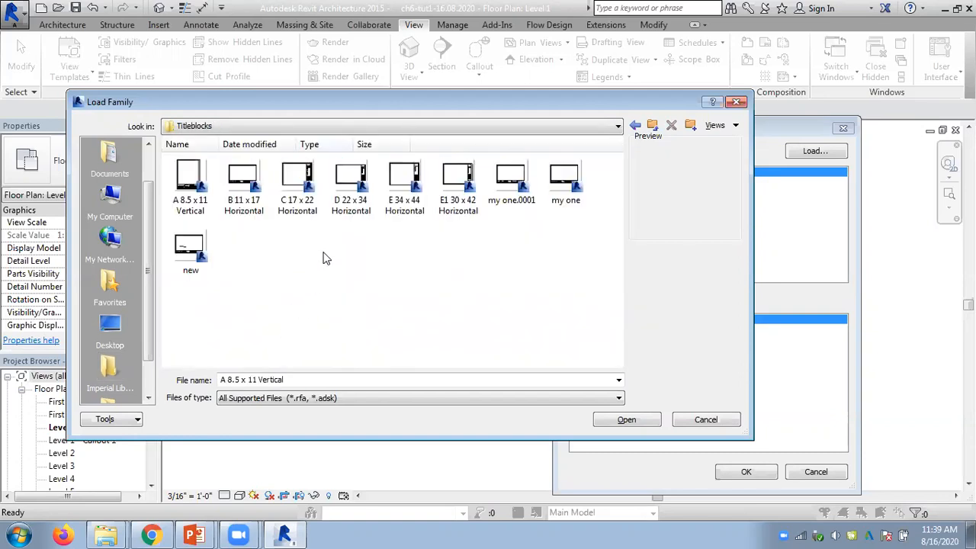
click(291, 196)
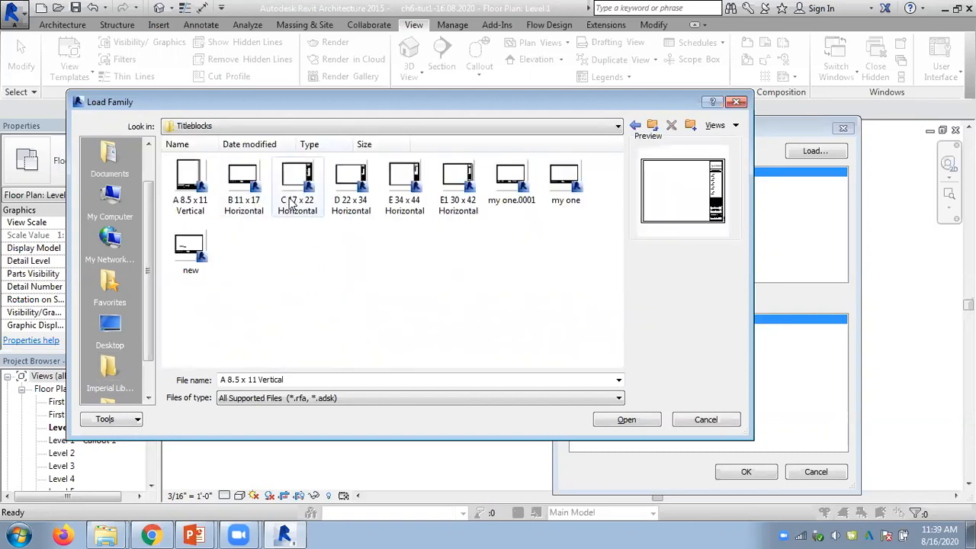
click(343, 186)
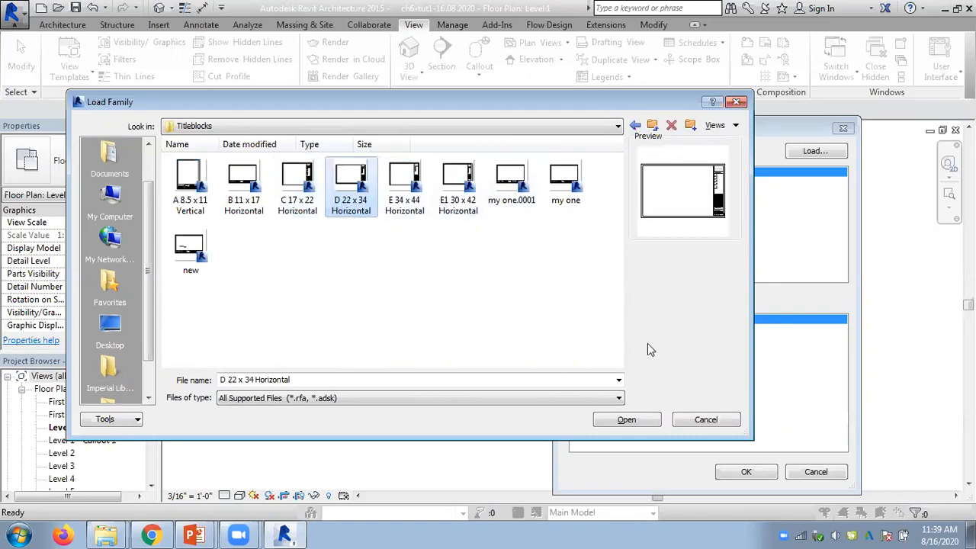
click(706, 420)
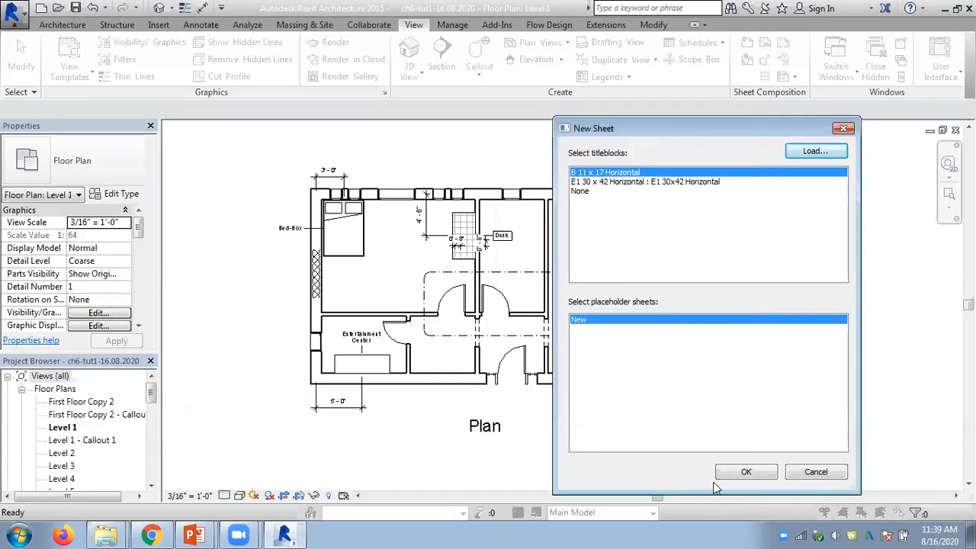
Step: Create the new sheet with the B 11 x 17 Horizontal titleblock and examine its title block fields up close
click(747, 472)
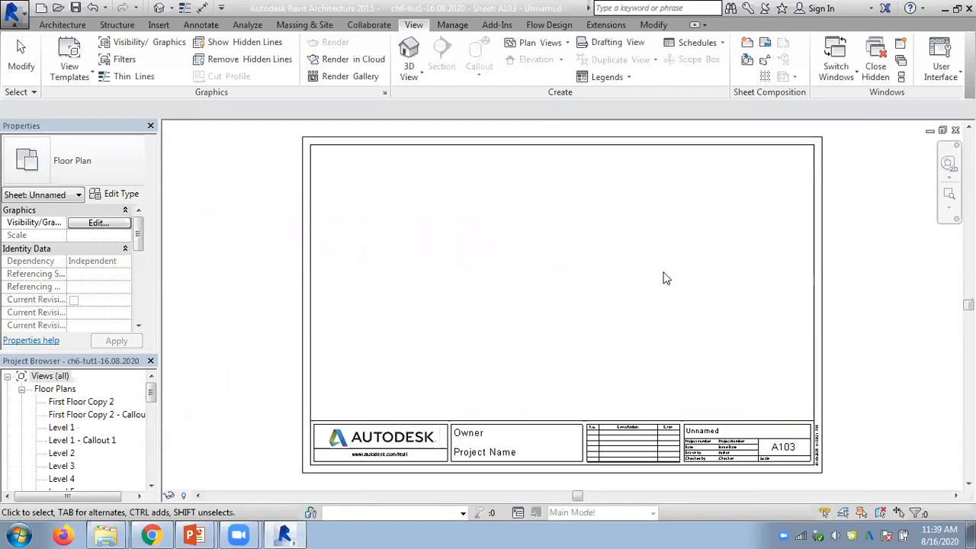
middle_drag(635, 285, 569, 264)
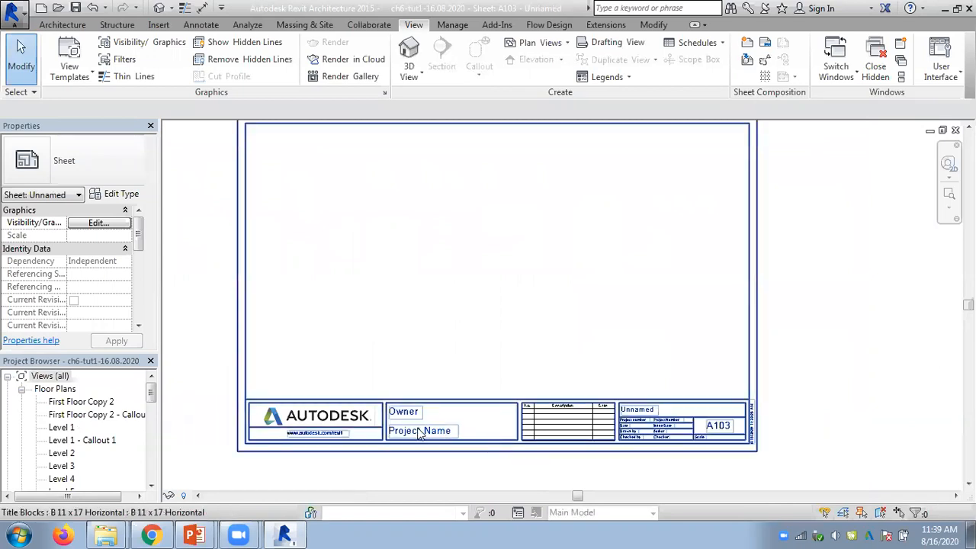
scroll(418, 433, up, 3)
middle_drag(448, 342, 279, 177)
scroll(706, 231, up, 2)
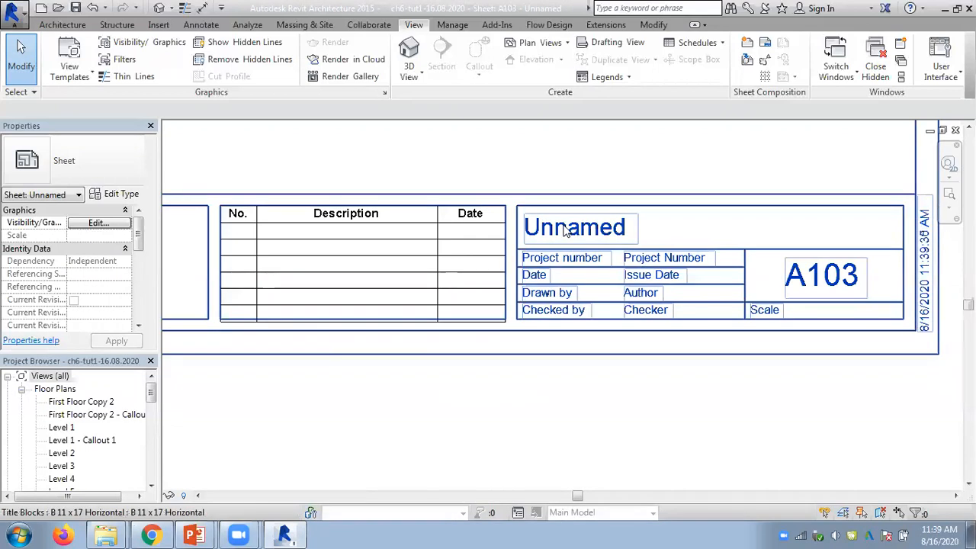
scroll(564, 231, down, 5)
scroll(648, 327, up, 1)
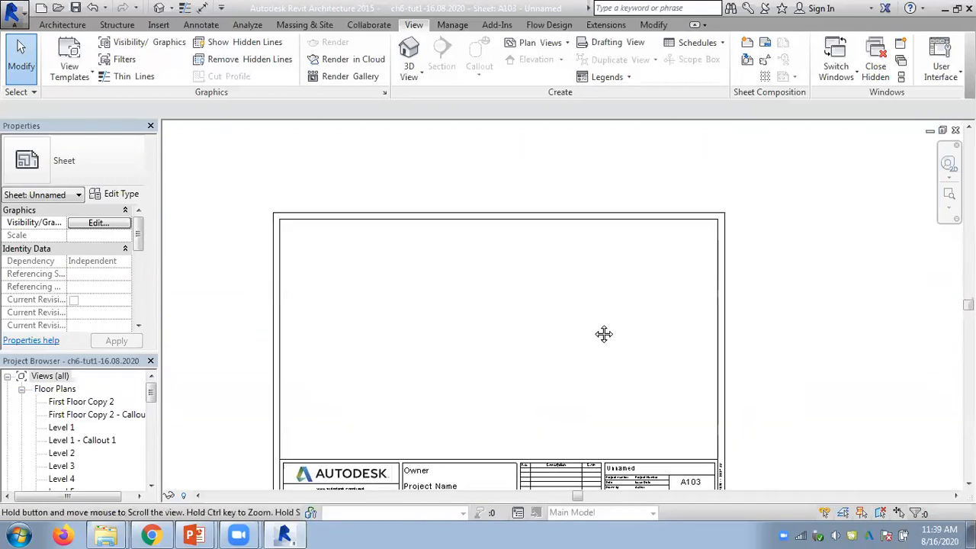
middle_drag(603, 333, 581, 338)
middle_drag(427, 285, 420, 320)
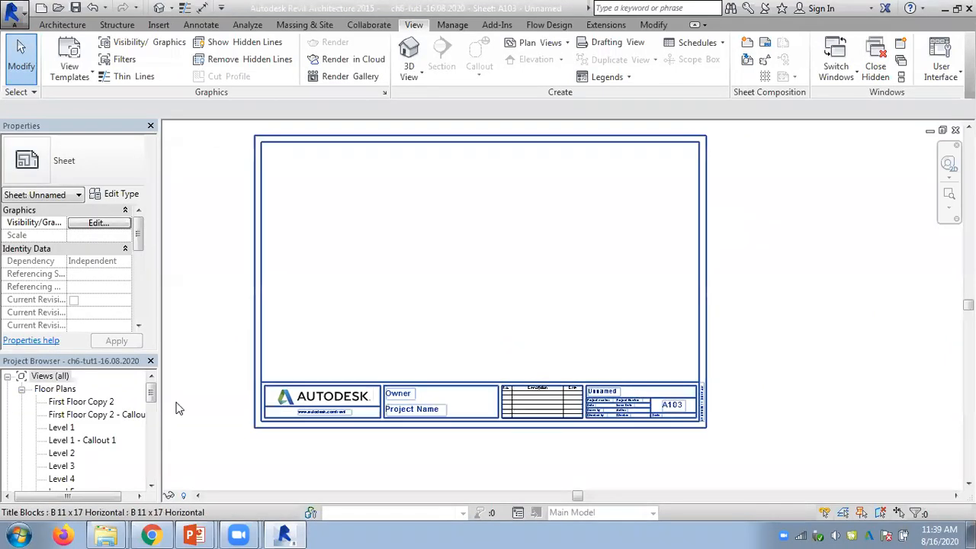
Step: Try to place the Level 1 floor plan view on the new sheet A103
click(61, 427)
drag(97, 425, 371, 232)
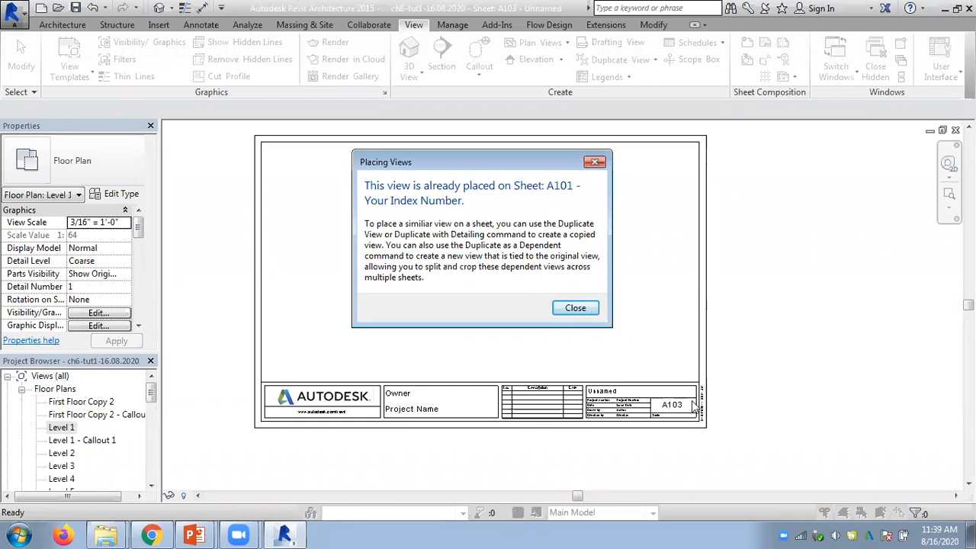
click(577, 308)
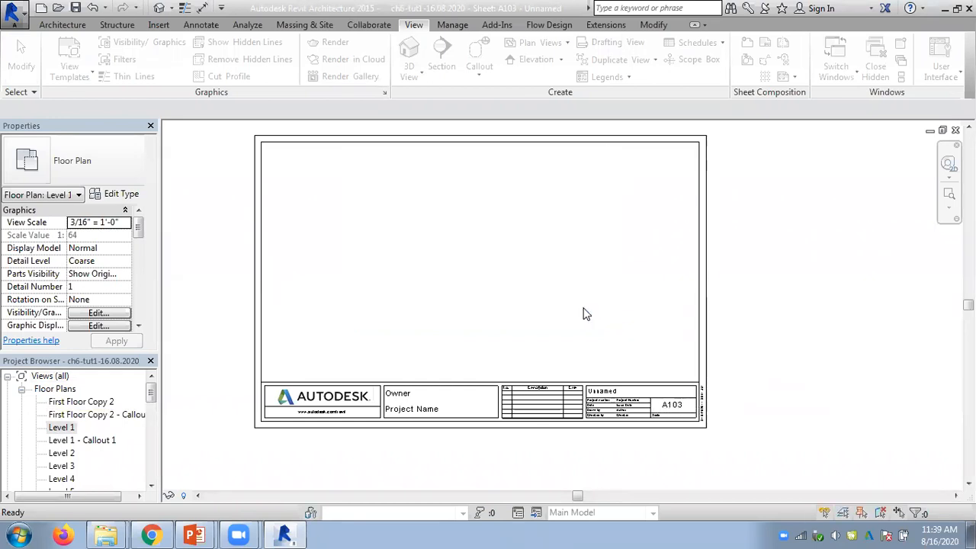
Step: Open sheet A101 to examine the views placed on it, and return to sheet A103 and the floor plan list
drag(149, 392, 148, 460)
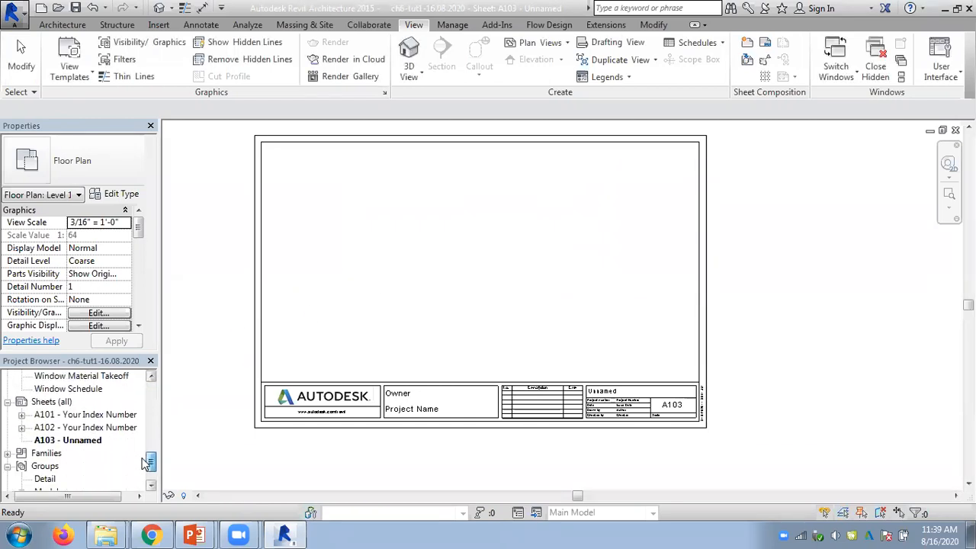
double_click(78, 415)
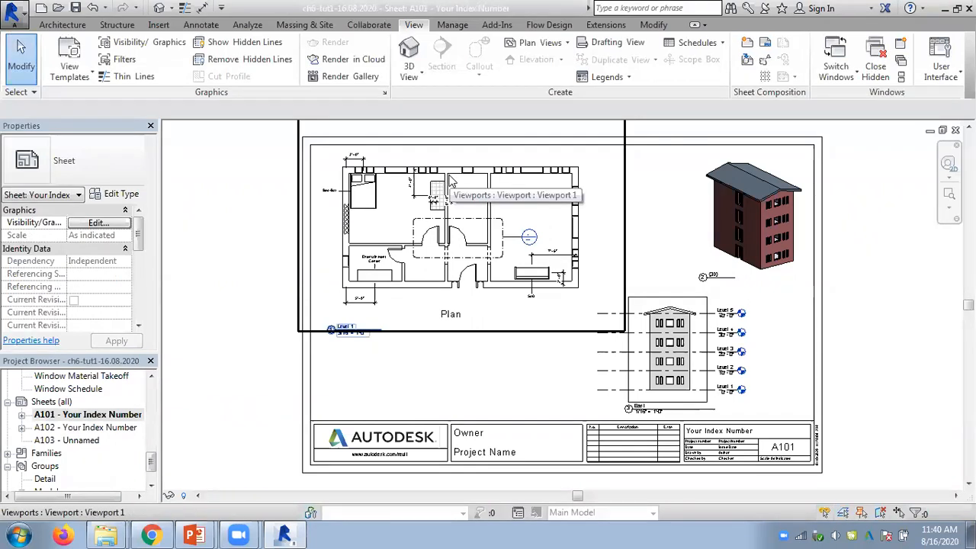
double_click(66, 440)
drag(150, 461, 170, 391)
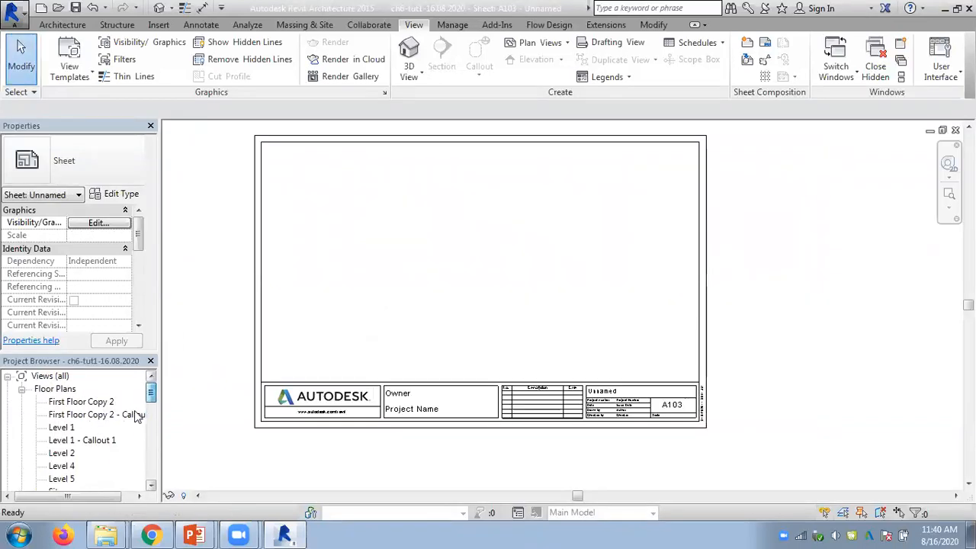
Step: Duplicate the Level 1 floor plan view without detailing and return to sheet A103
right_click(73, 427)
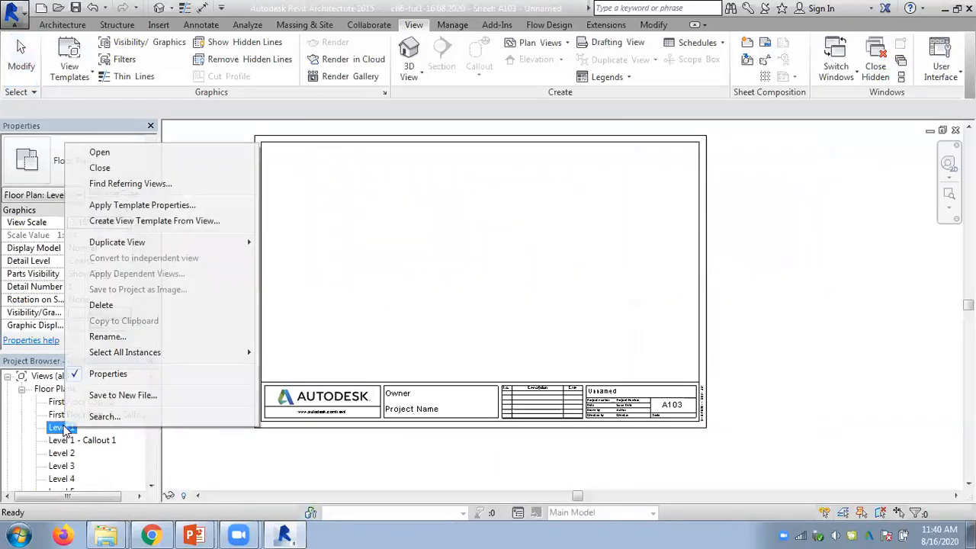
mouse_move(190, 243)
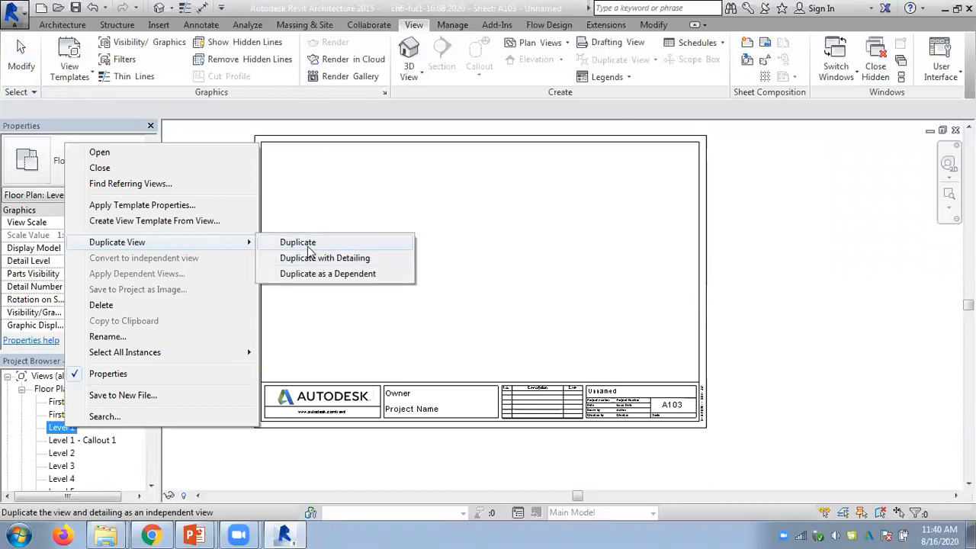
click(303, 244)
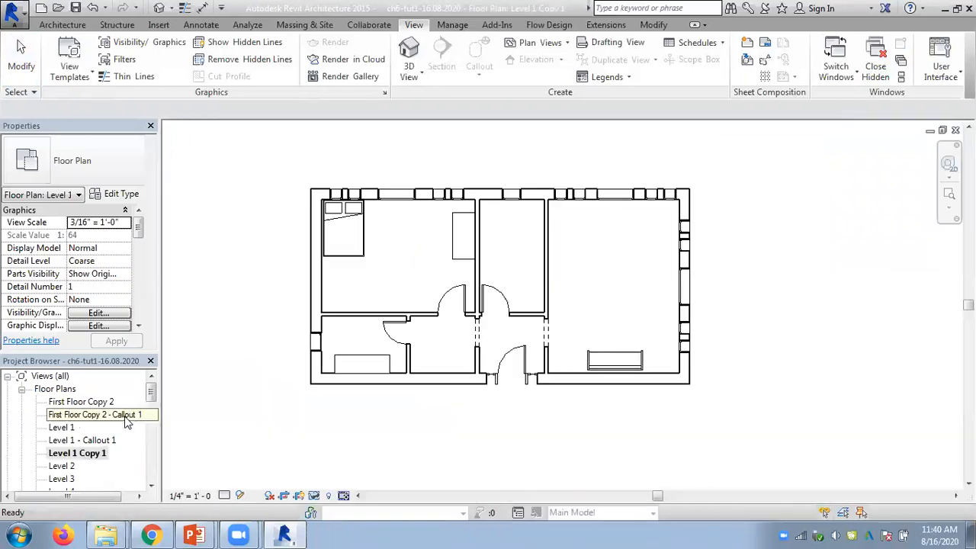
click(85, 454)
mouse_move(152, 391)
mouse_down()
mouse_move(130, 462)
mouse_move(151, 388)
mouse_up()
double_click(78, 439)
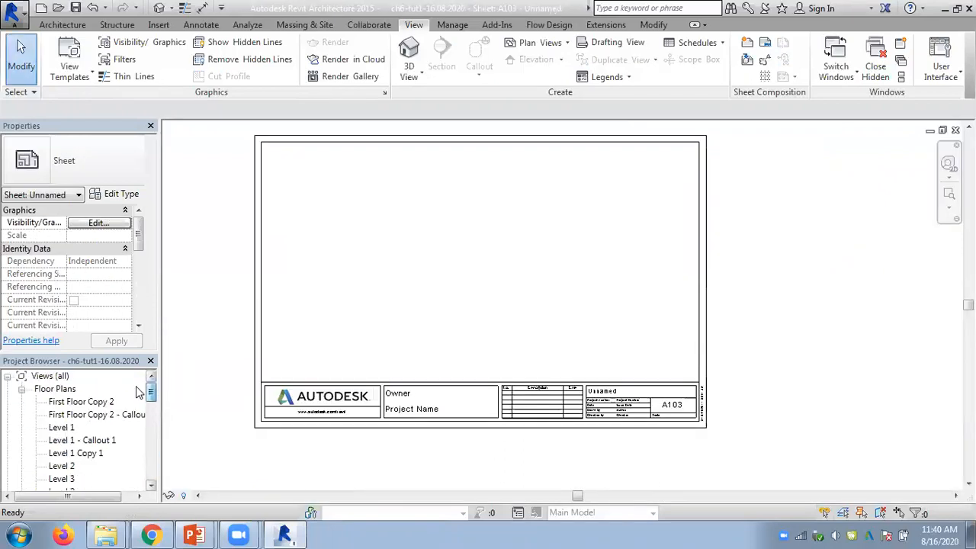
Step: Place the Level 1 Copy 1 floor plan on sheet A103, above the title block
click(76, 454)
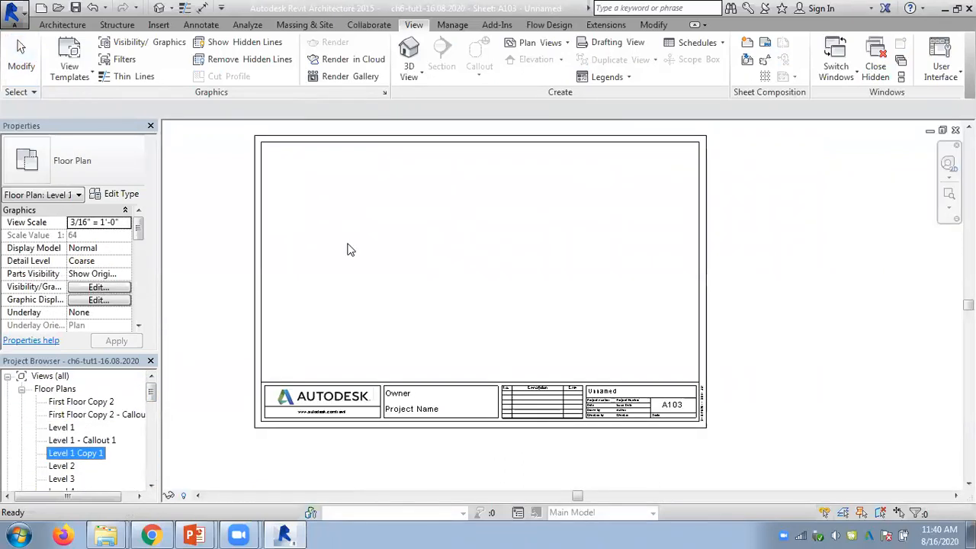
drag(347, 250, 346, 247)
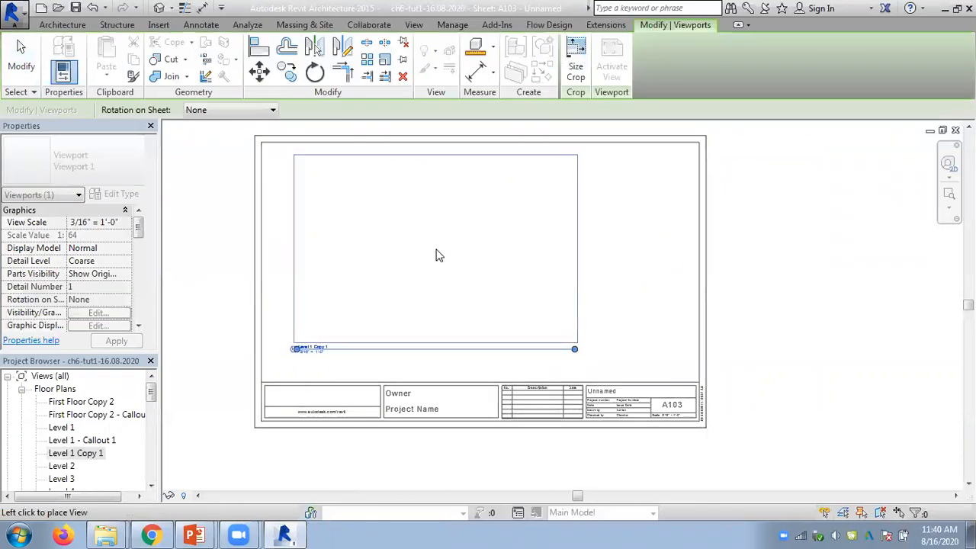
click(437, 255)
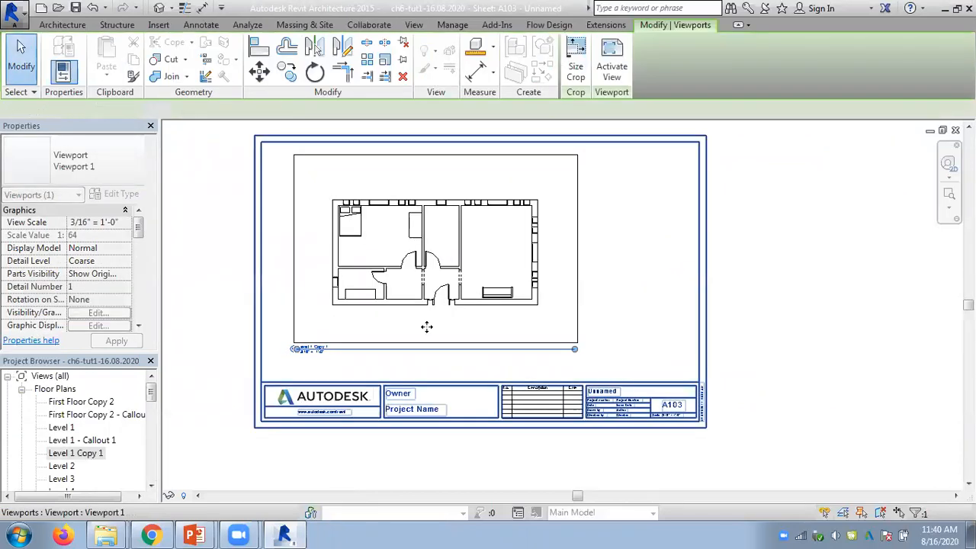
Step: Try to place the original Level 1 floor plan on sheet A103 as well
click(67, 428)
drag(61, 427, 335, 305)
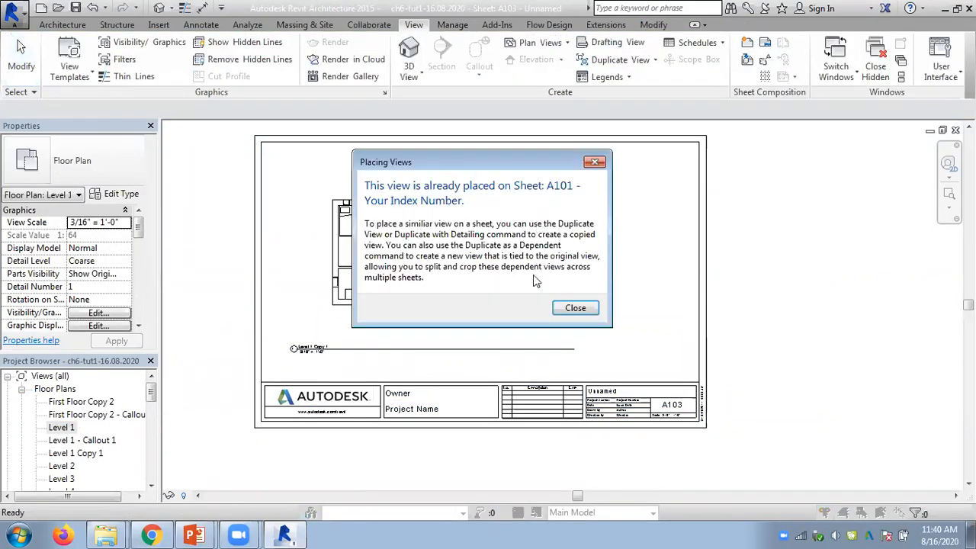
click(575, 307)
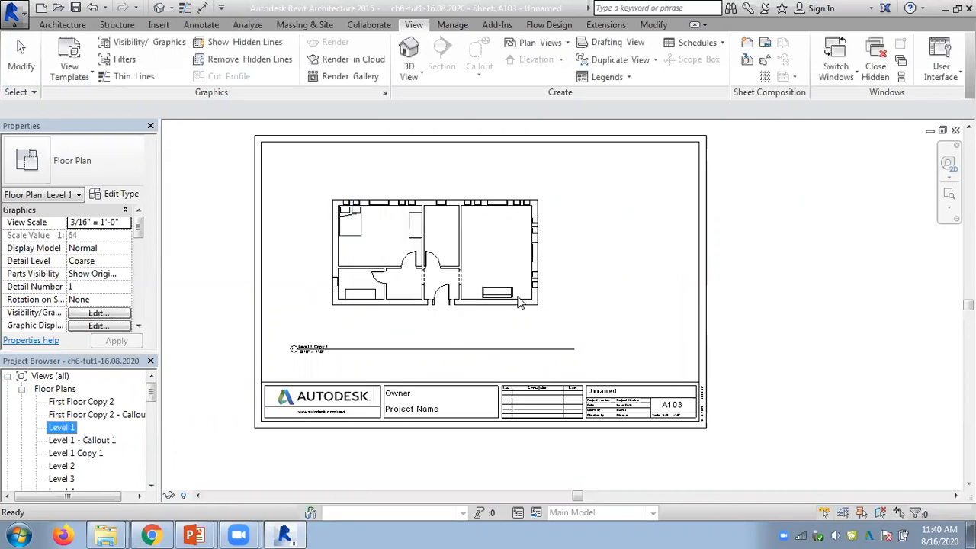
click(206, 226)
Step: Examine the view number, name and scale in the title beneath the placed floor plan
scroll(367, 298, up, 3)
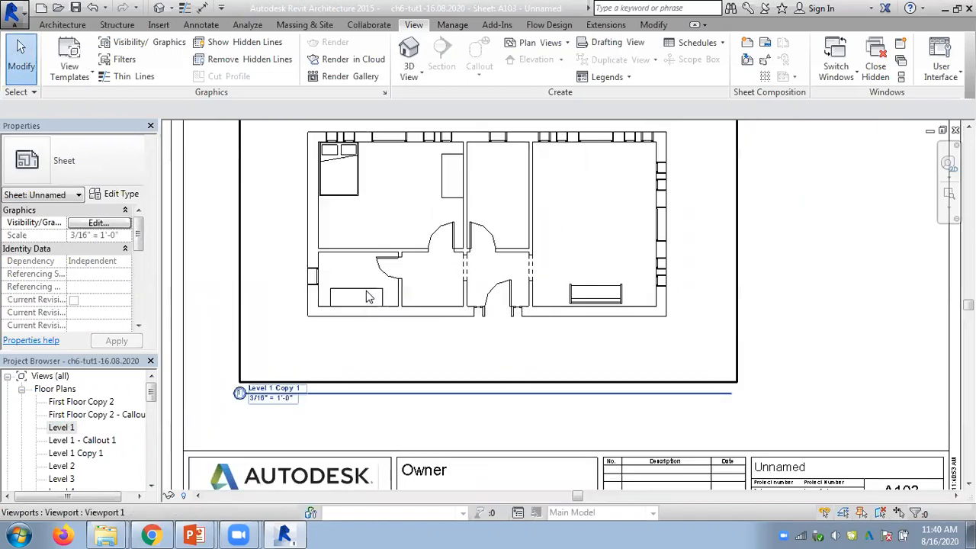
middle_drag(261, 408, 348, 368)
scroll(348, 368, up, 1)
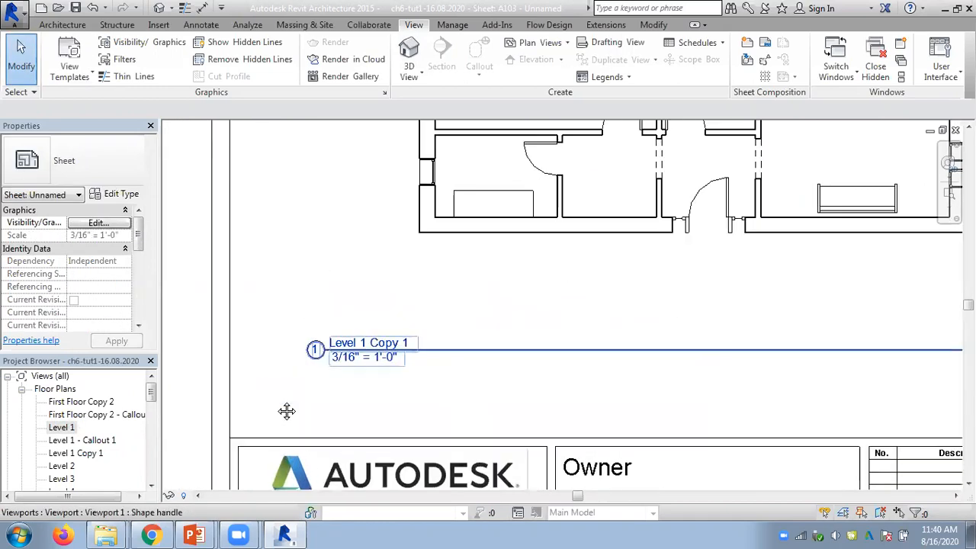
scroll(286, 411, up, 1)
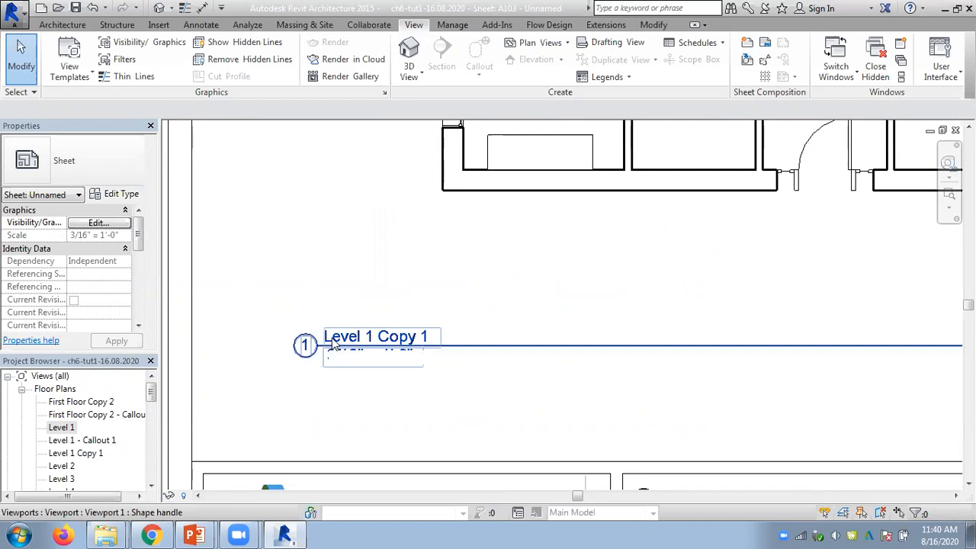
scroll(440, 414, down, 1)
scroll(440, 414, down, 3)
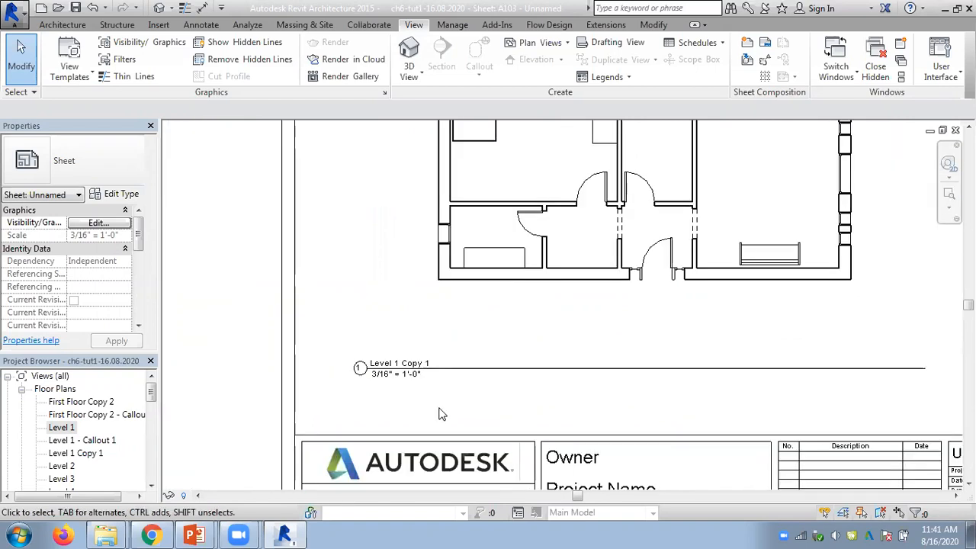
middle_drag(460, 321, 347, 297)
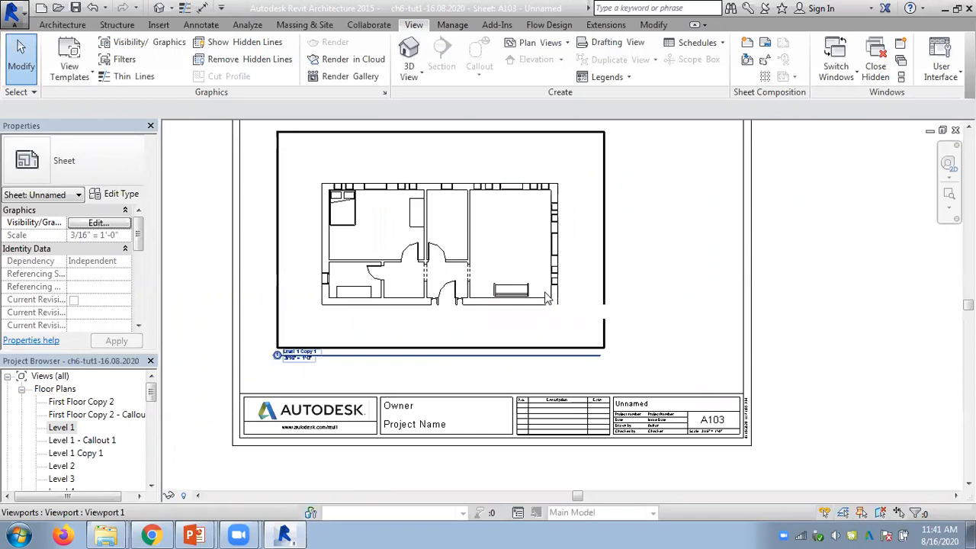
Step: Set the view scale of the placed floor plan viewport to 1/4" = 1'-0"
click(593, 305)
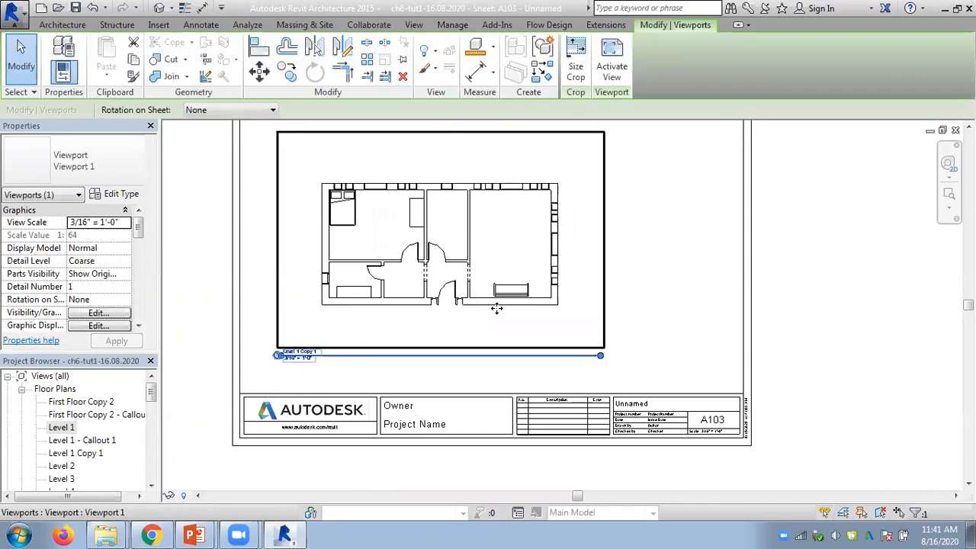
click(124, 221)
click(125, 221)
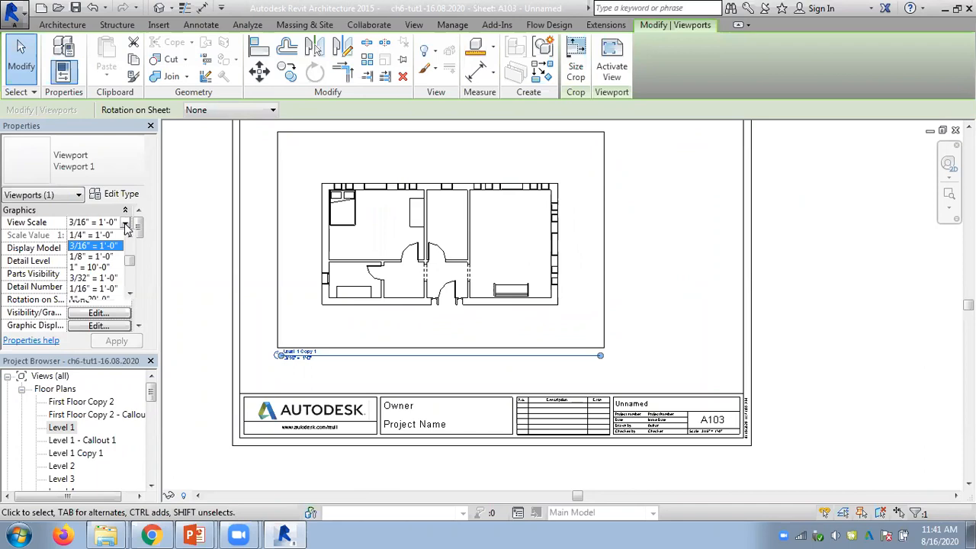
click(92, 234)
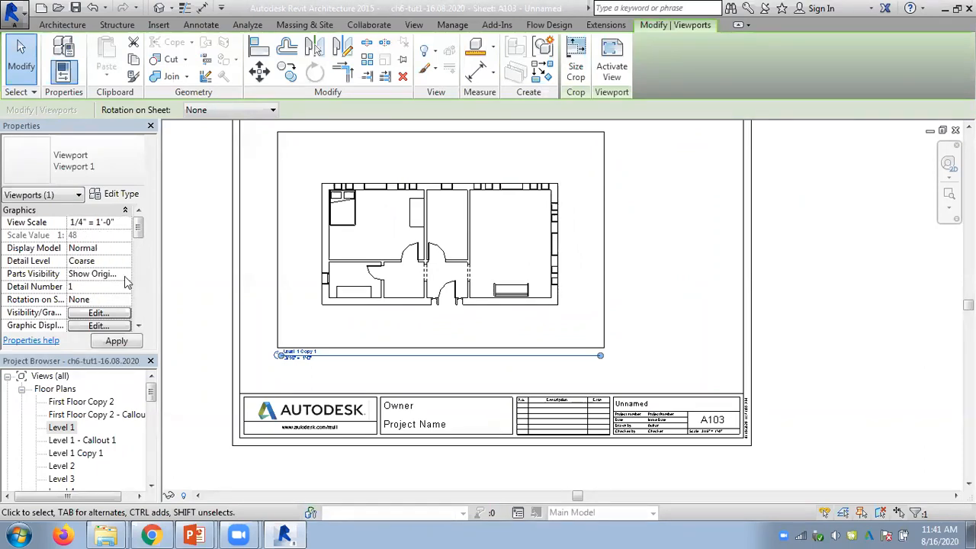
click(121, 340)
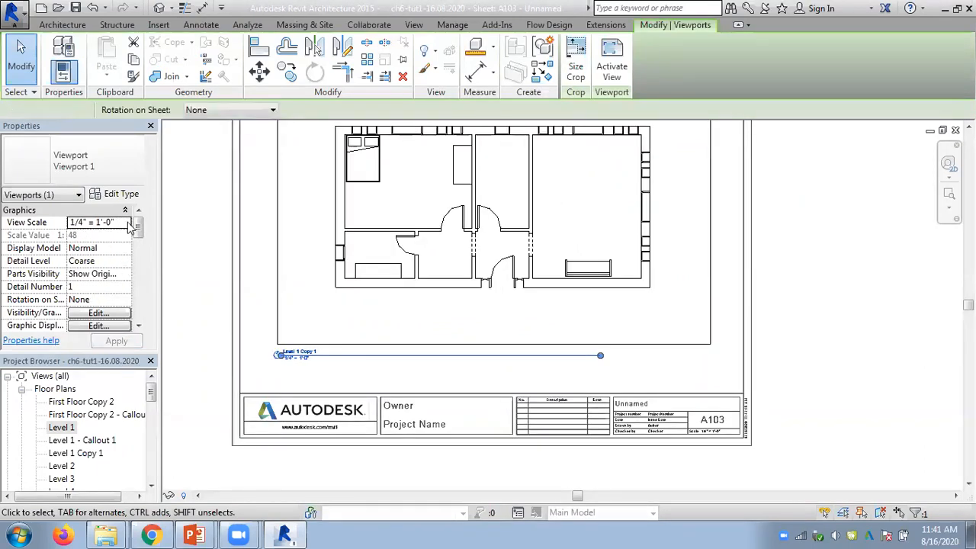
Step: Set the floor plan viewport's scale to 3/32" = 1'-0" and move it up toward the sheet's upper-left corner
click(128, 223)
click(132, 295)
click(131, 294)
click(131, 295)
click(114, 296)
click(118, 341)
drag(383, 248, 378, 142)
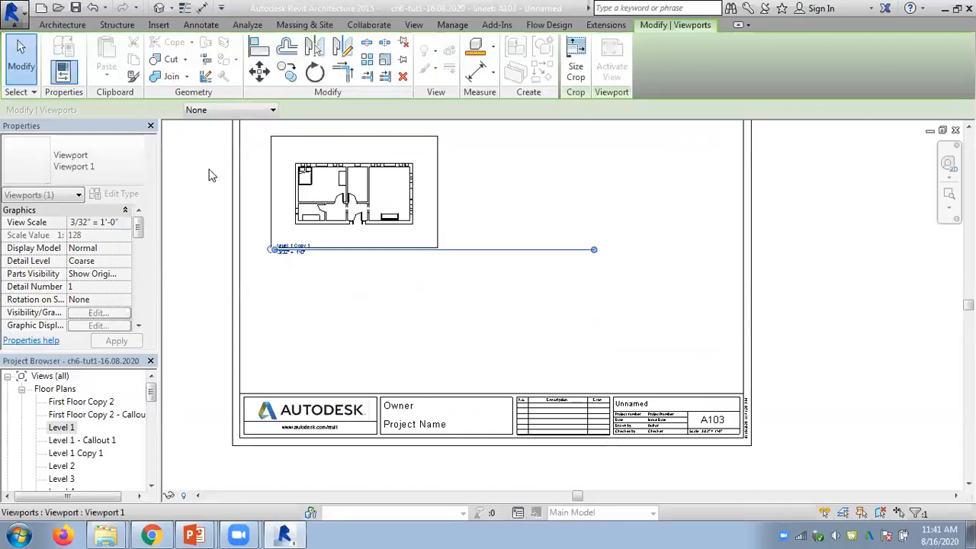
click(212, 175)
Step: Toggle Thin Lines several times to compare the plan's line weights, leaving it turned on
scroll(308, 199, up, 5)
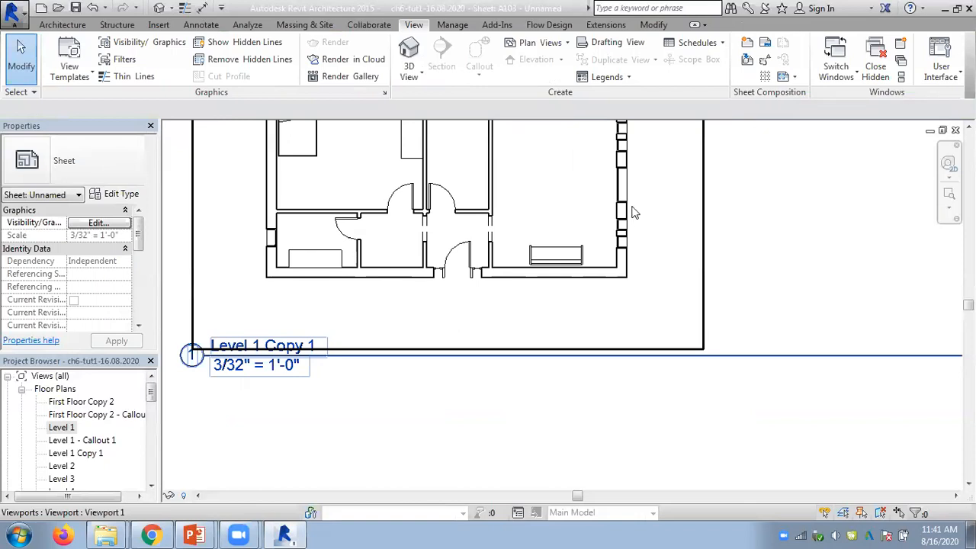
click(184, 8)
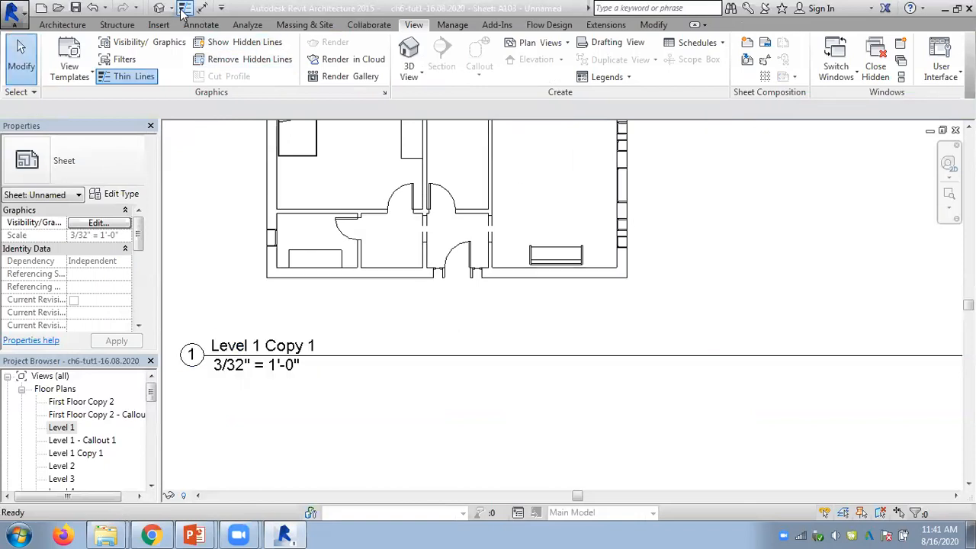
click(183, 8)
click(184, 8)
click(186, 9)
click(185, 10)
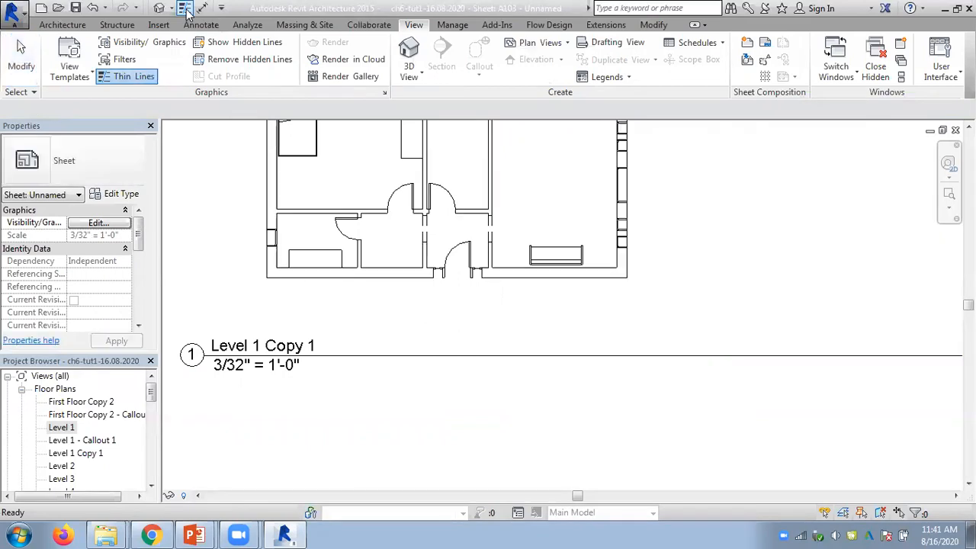
Step: Compare the scale shown in the floor plan's view title with the scale field in the A103 title block
click(689, 219)
scroll(865, 296, down, 3)
middle_drag(861, 285, 563, 301)
click(186, 221)
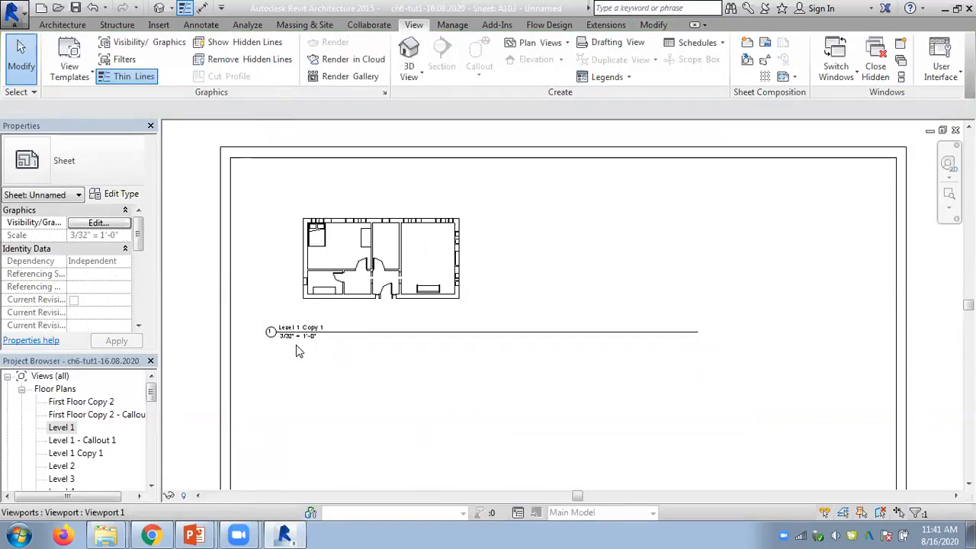
scroll(294, 343, up, 2)
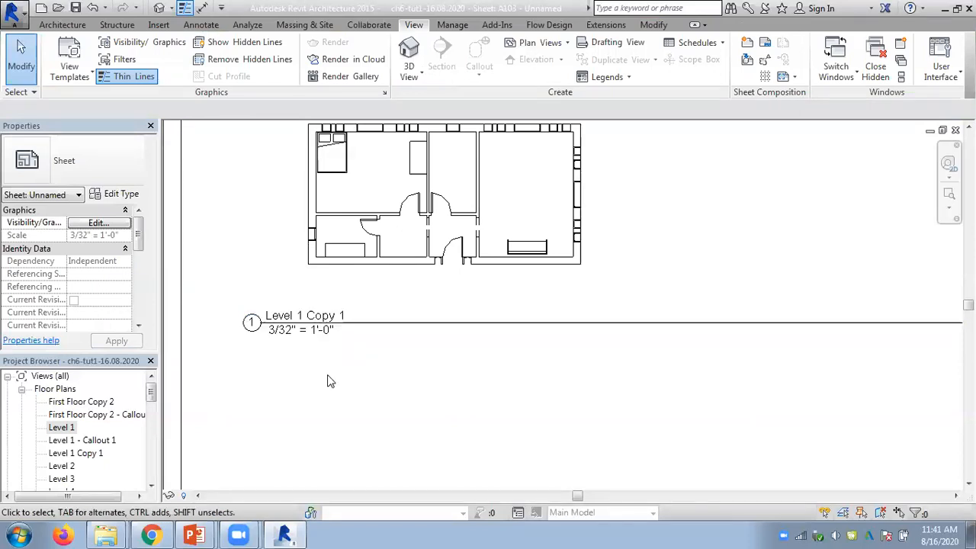
scroll(328, 381, down, 4)
middle_drag(329, 382, 289, 222)
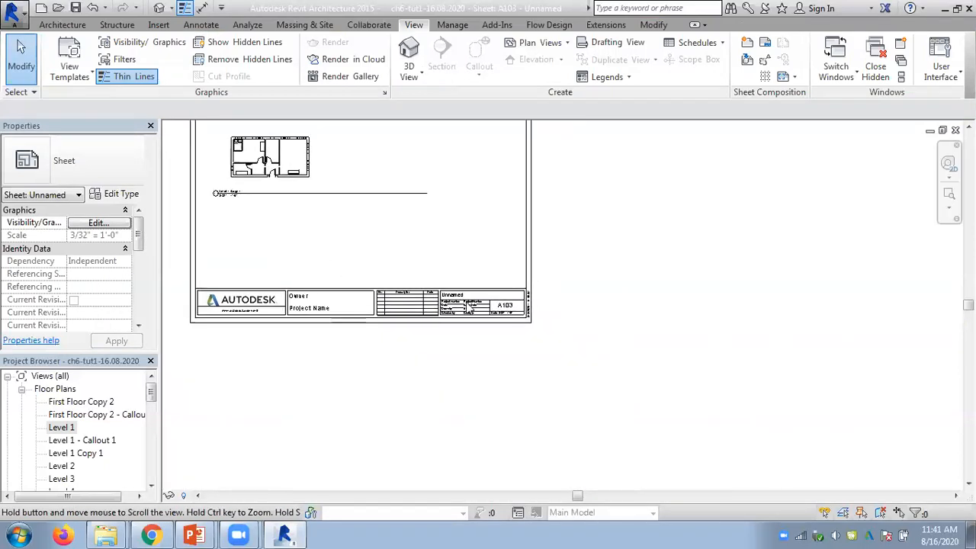
scroll(479, 309, up, 4)
scroll(479, 309, up, 2)
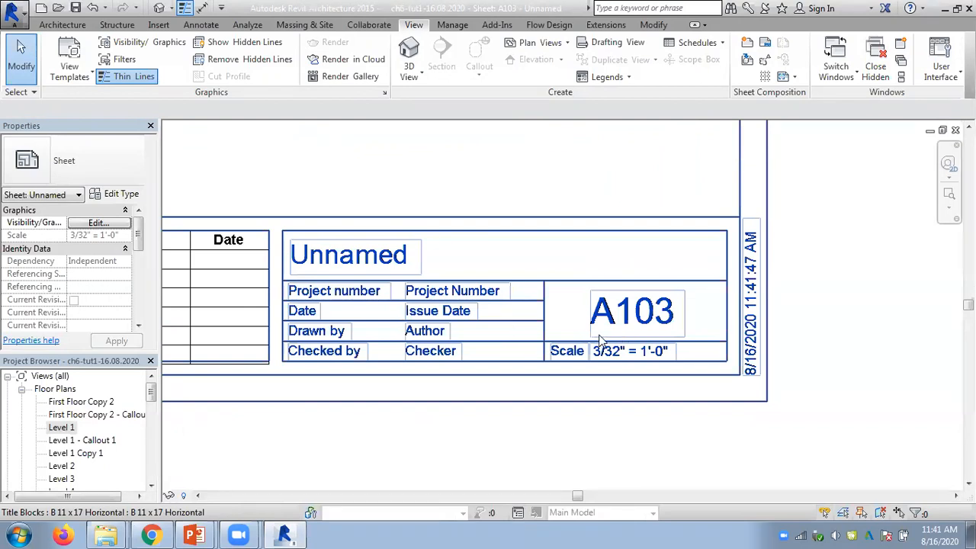
scroll(494, 294, down, 6)
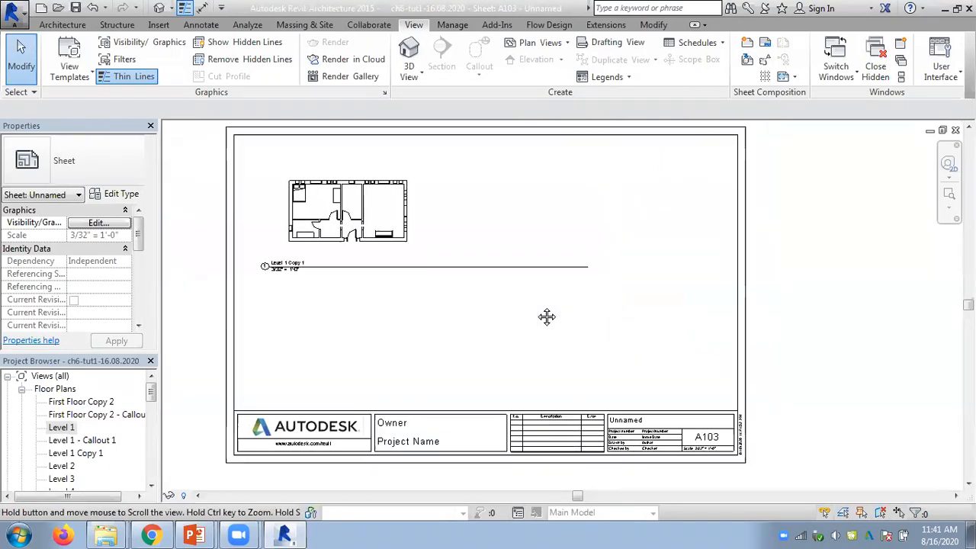
scroll(307, 282, up, 2)
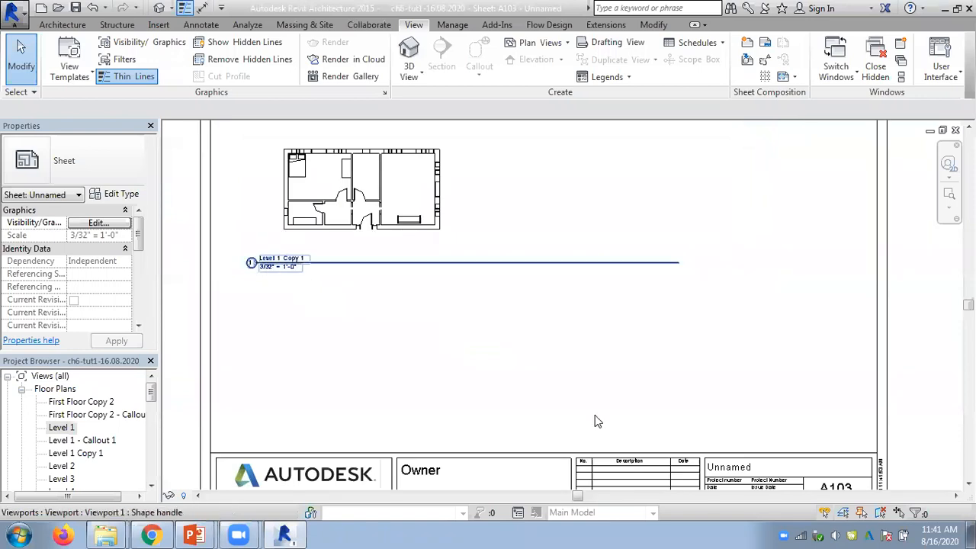
middle_drag(789, 442, 779, 383)
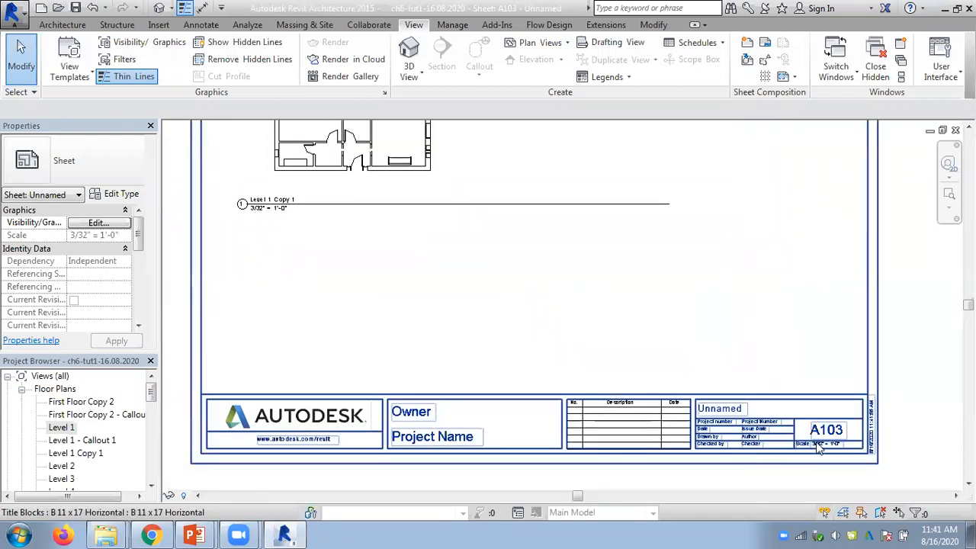
scroll(575, 285, down, 2)
middle_drag(545, 293, 524, 335)
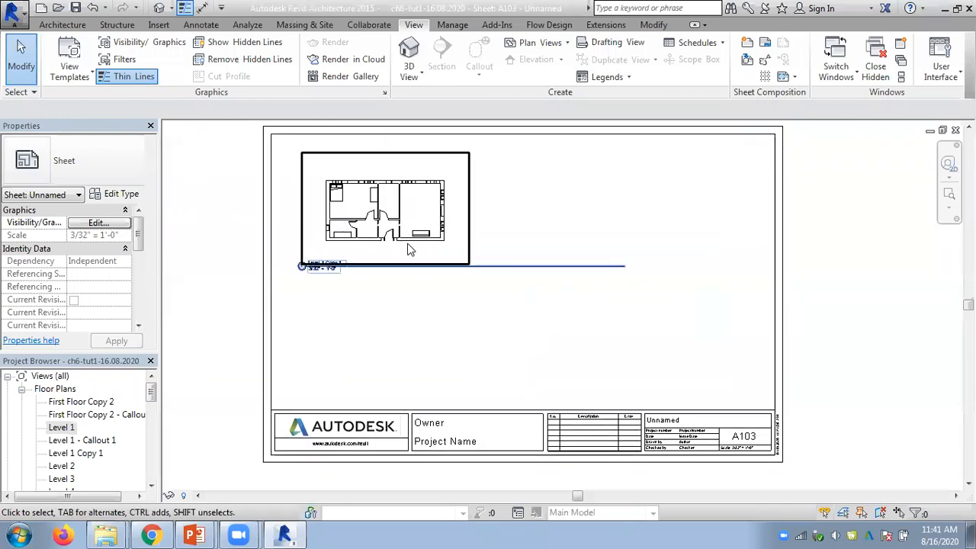
scroll(452, 227, up, 2)
middle_drag(562, 229, 554, 246)
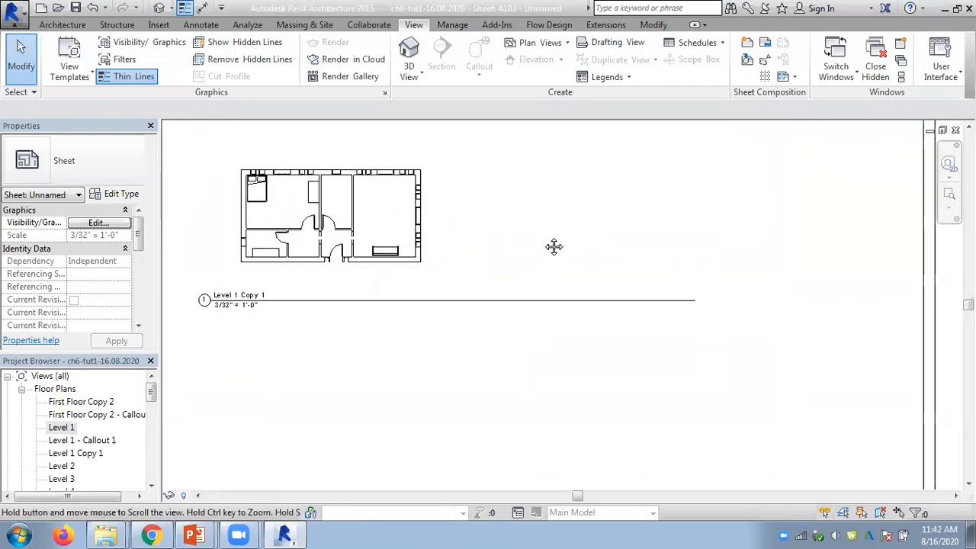
scroll(511, 237, down, 1)
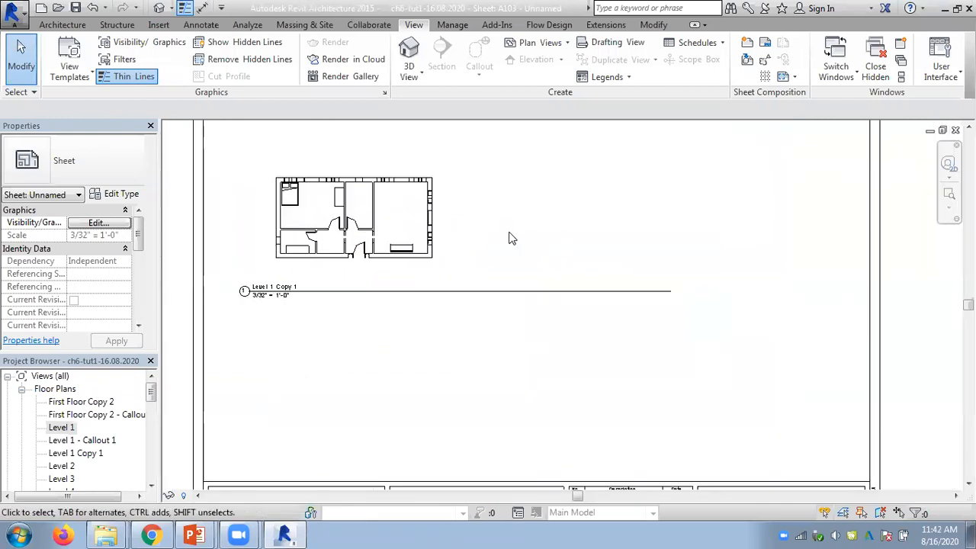
Step: Move the Level 1 Copy 1 view title up and right so it sits directly beneath the floor plan
click(374, 295)
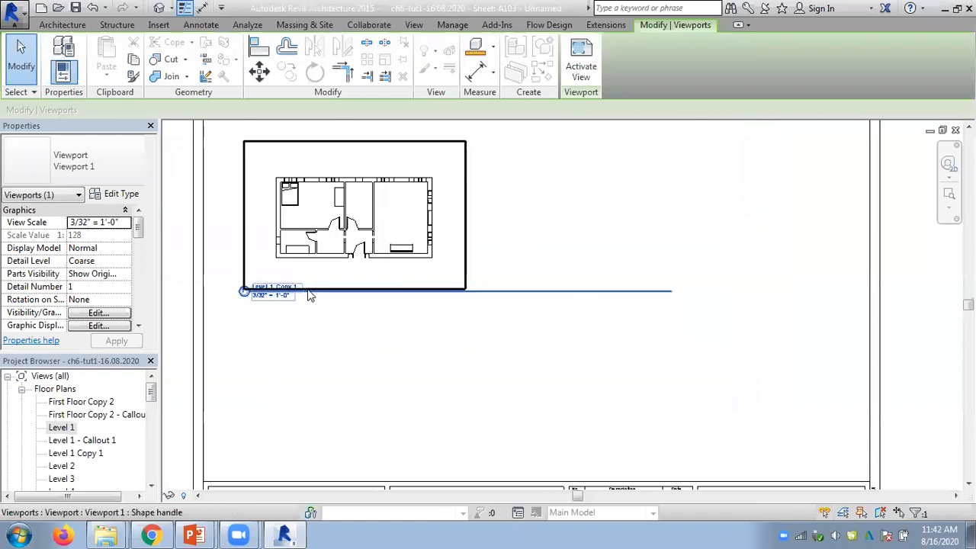
scroll(266, 303, up, 2)
scroll(319, 295, down, 2)
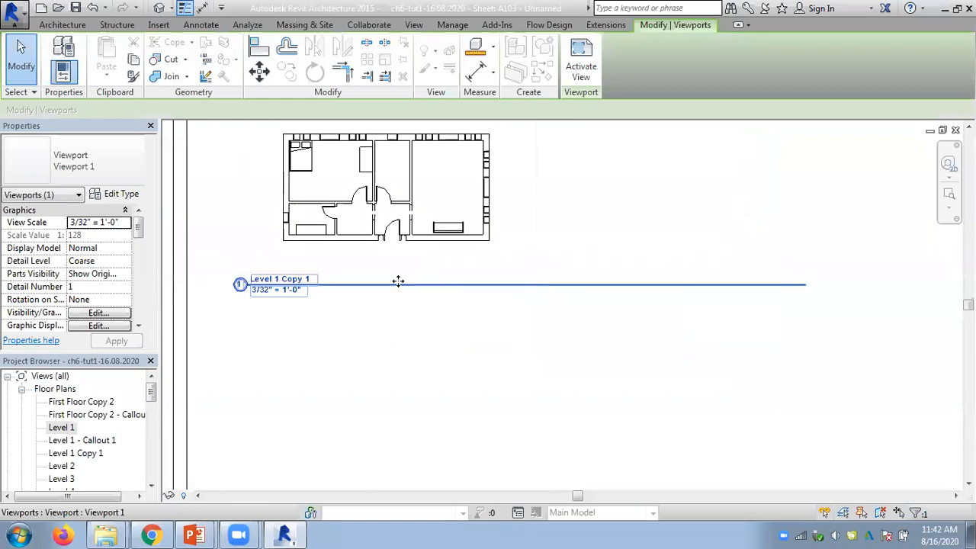
drag(406, 278, 436, 261)
click(420, 310)
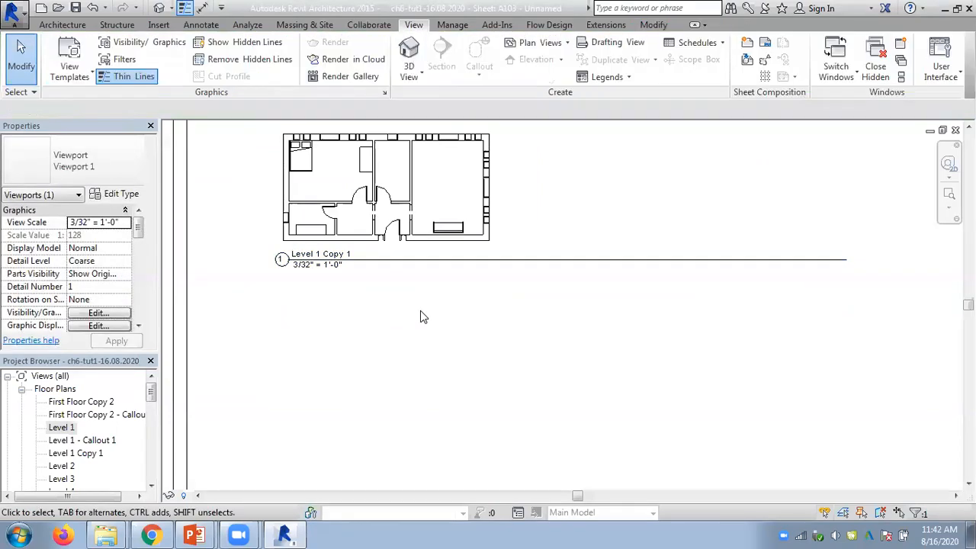
Step: Set Show Title to No in the floor plan viewport's type properties and apply the change
scroll(420, 310, down, 1)
click(434, 273)
click(425, 276)
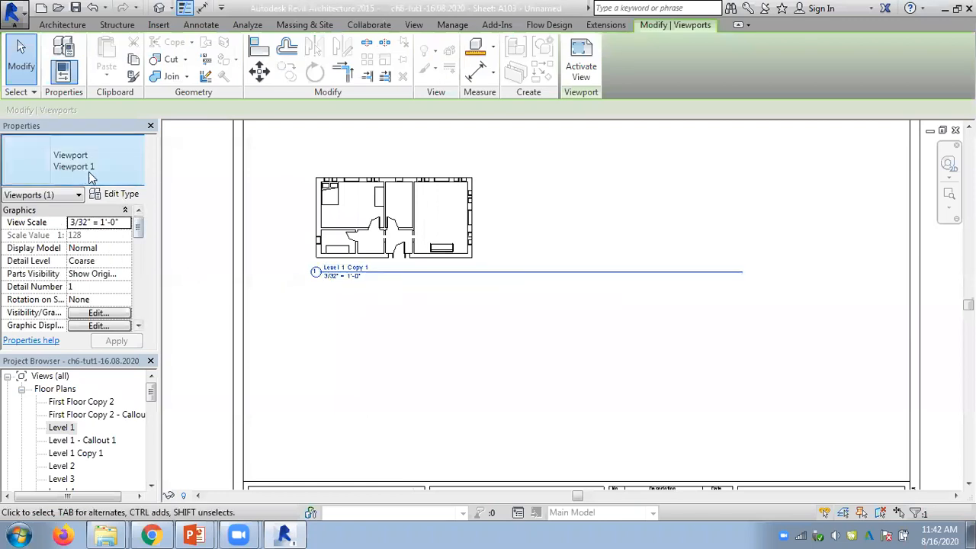
click(116, 196)
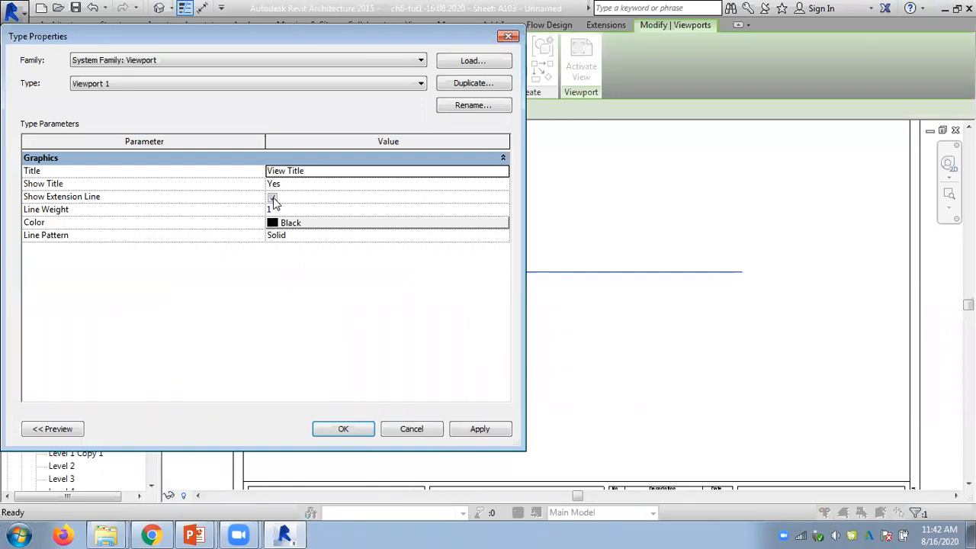
click(272, 197)
click(272, 197)
click(503, 184)
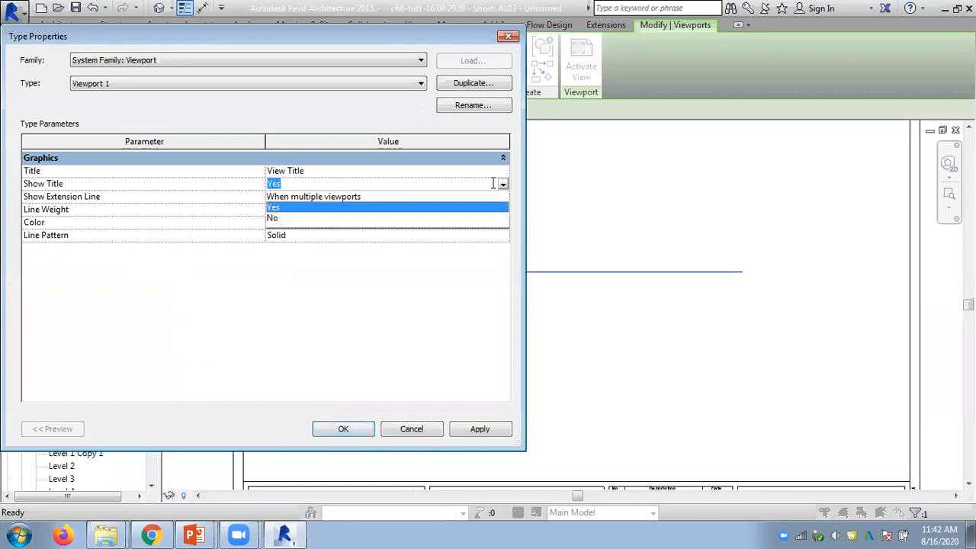
click(275, 221)
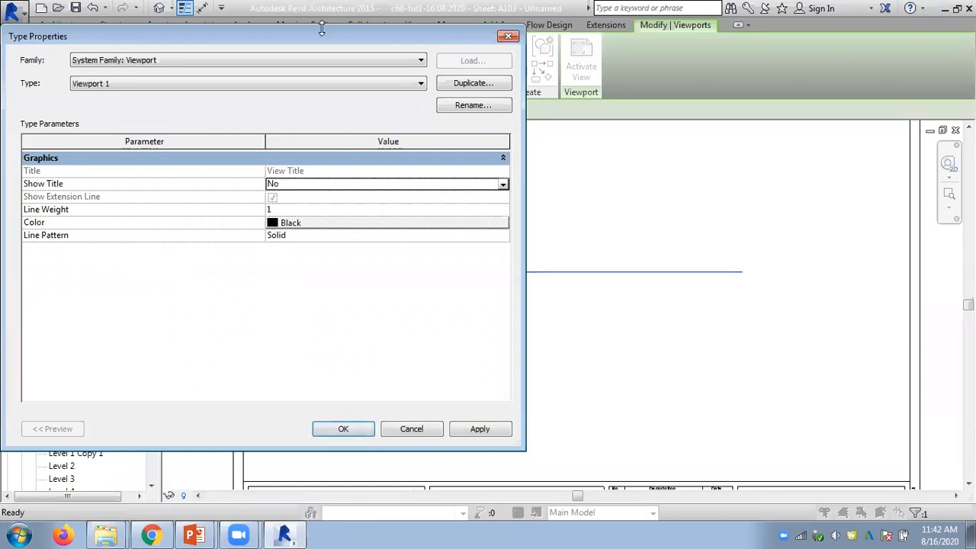
drag(327, 44, 787, 43)
click(917, 428)
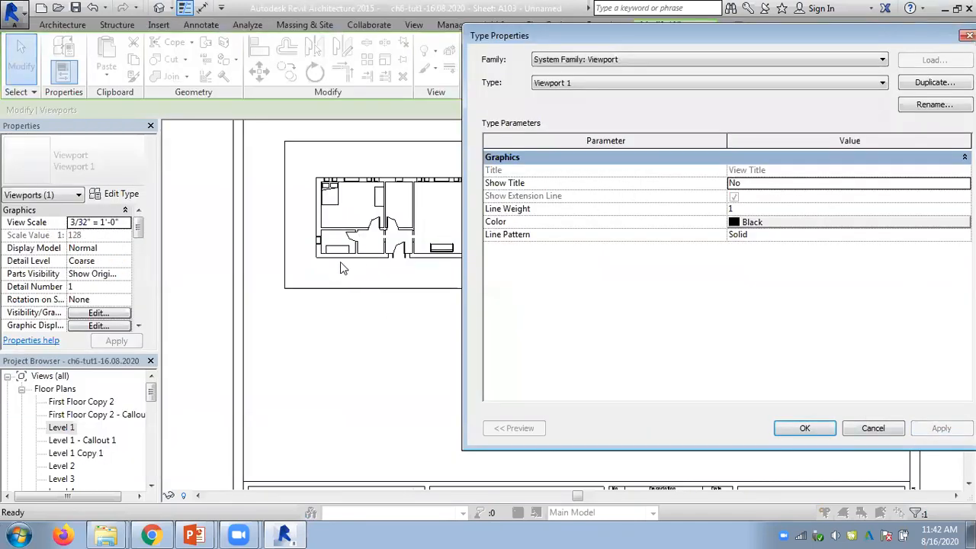
Step: Set the viewport type's Show Title back to Yes and apply it
click(838, 183)
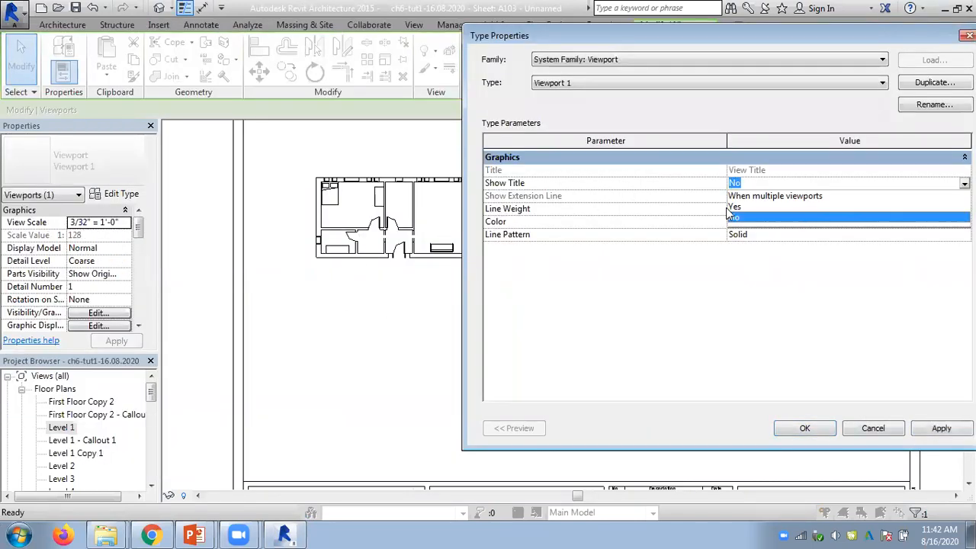
click(793, 208)
click(941, 428)
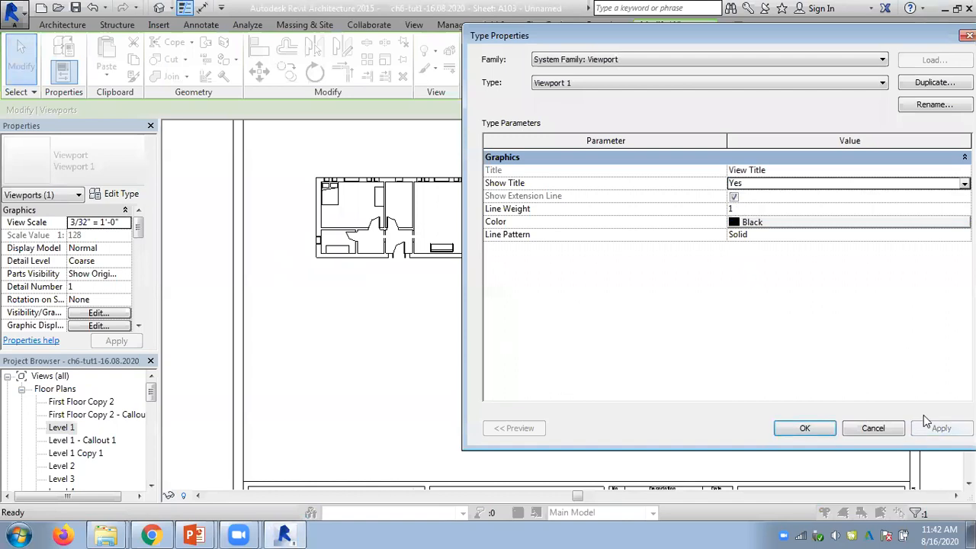
Step: Set the viewport type's Line Pattern to Center and apply it
click(779, 238)
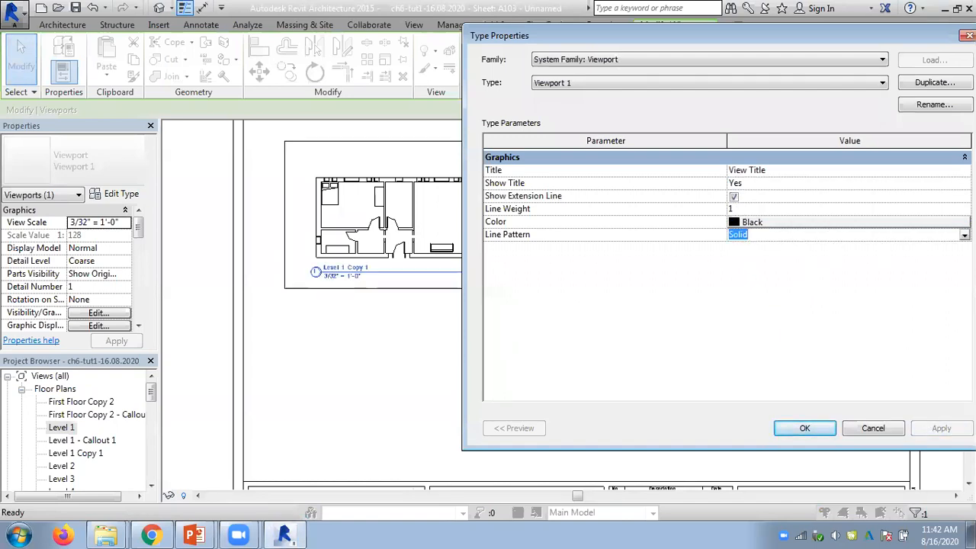
click(779, 235)
click(741, 292)
click(939, 429)
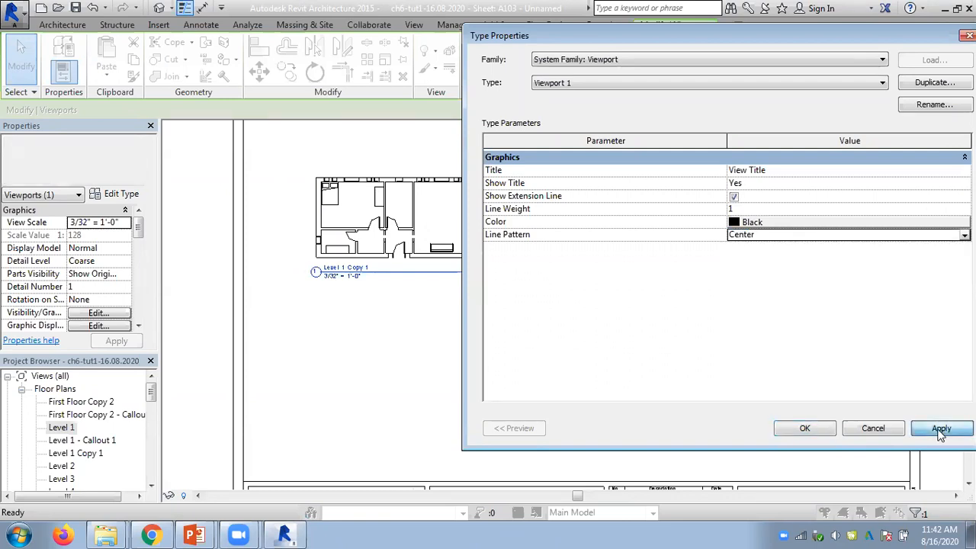
Step: Set the viewport type's Line Pattern back to Solid and accept the type properties
click(952, 235)
click(755, 246)
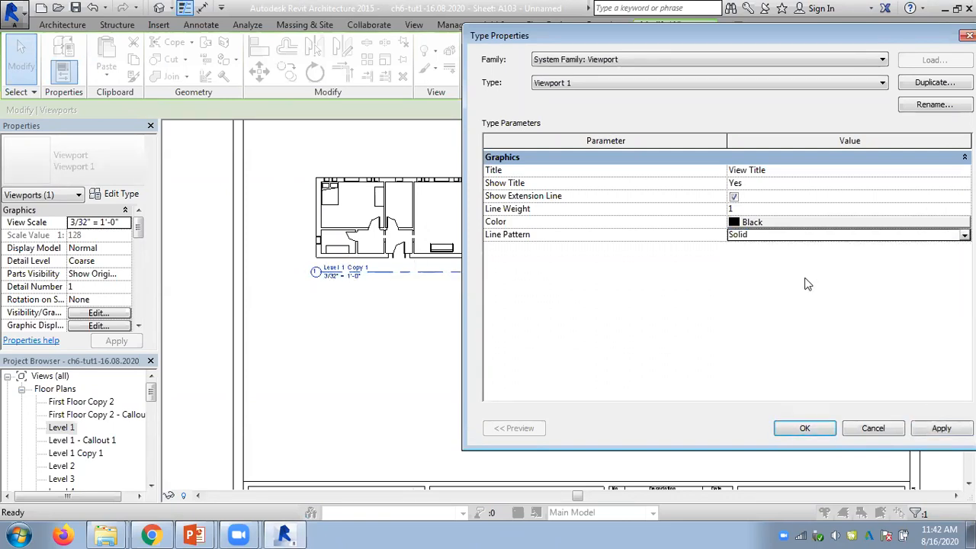
click(943, 430)
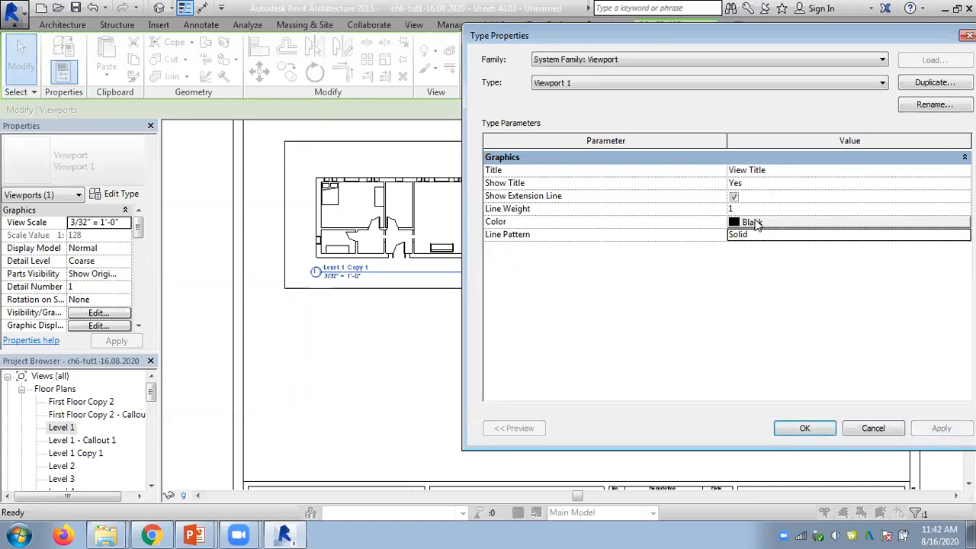
click(805, 428)
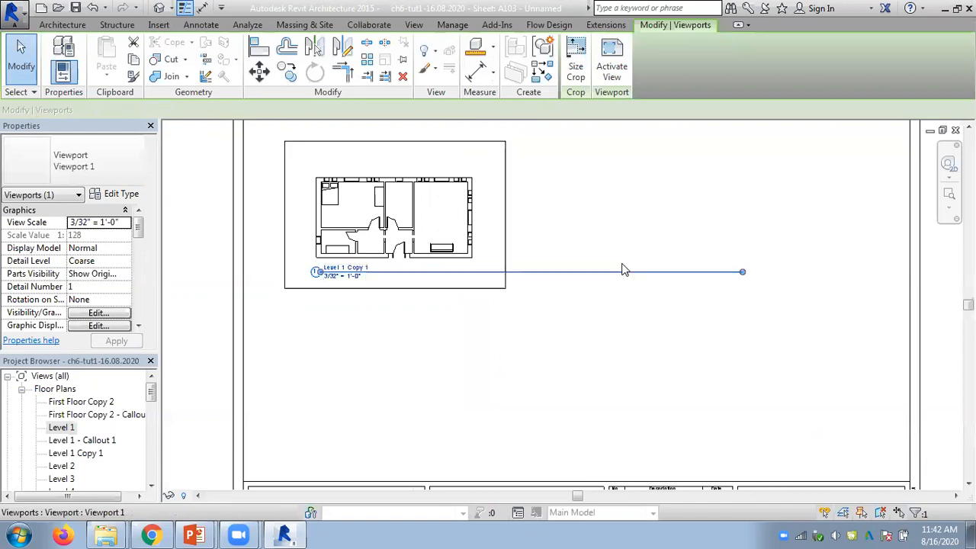
Step: Shorten the Level 1 Copy 1 view title's extension line so it ends just beyond the title text
click(487, 324)
click(589, 273)
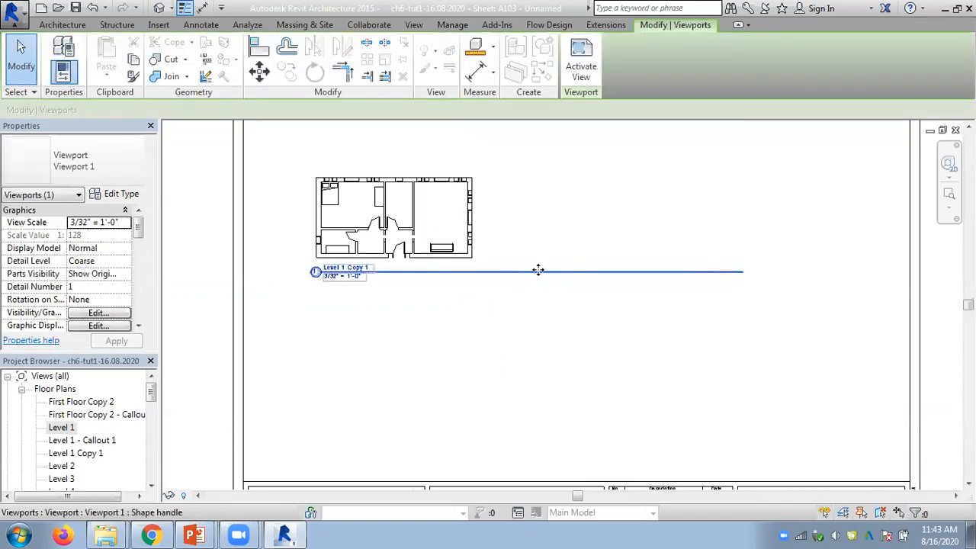
click(472, 306)
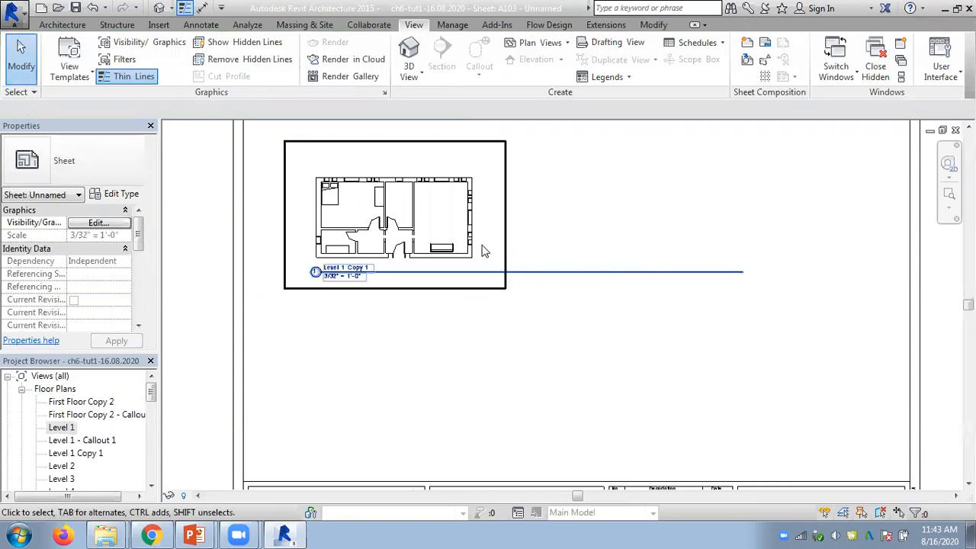
click(483, 250)
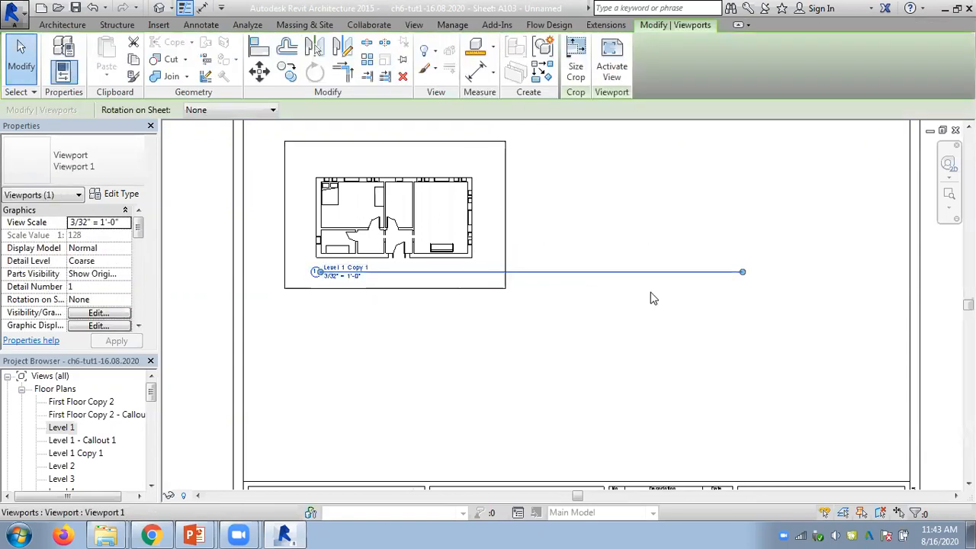
drag(742, 273, 375, 272)
click(372, 325)
Step: Inspect the floor plan viewport and its view title up close, and view the whole sheet
scroll(374, 318, up, 3)
scroll(378, 318, up, 1)
middle_drag(421, 255, 393, 324)
click(393, 324)
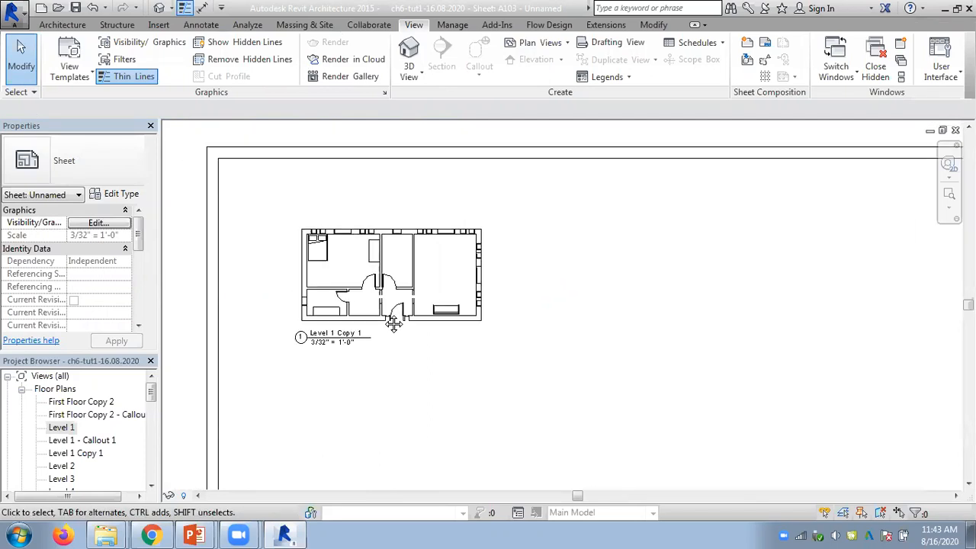
click(492, 261)
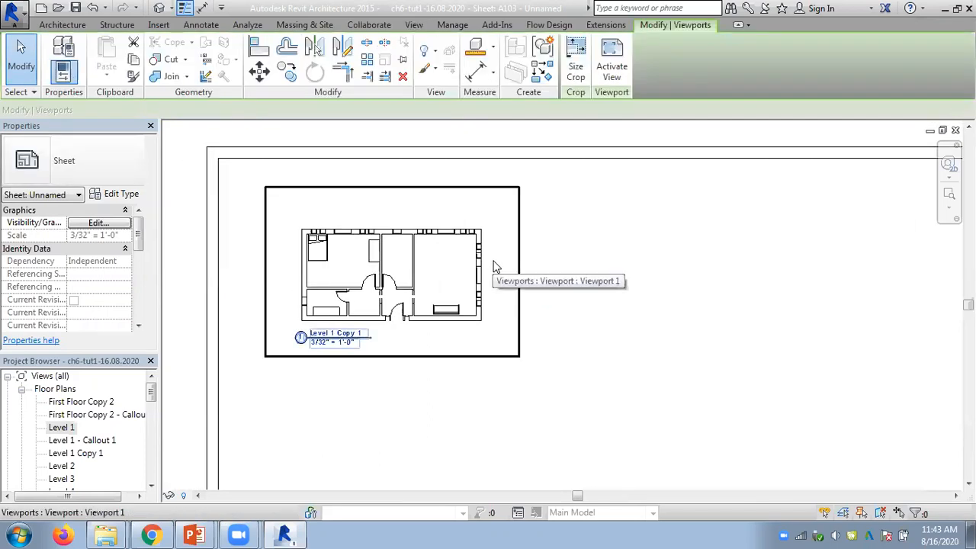
click(330, 341)
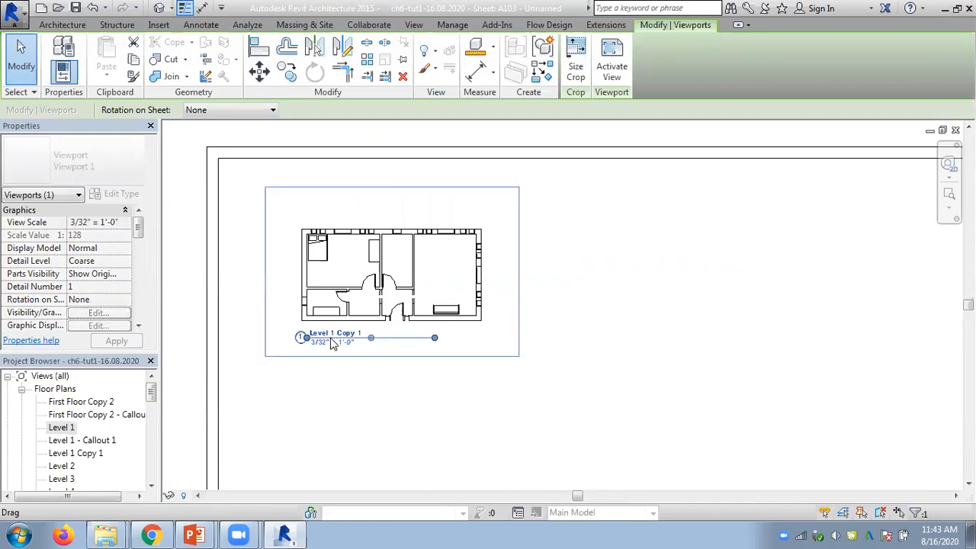
click(403, 379)
scroll(404, 381, down, 3)
middle_drag(390, 366, 370, 310)
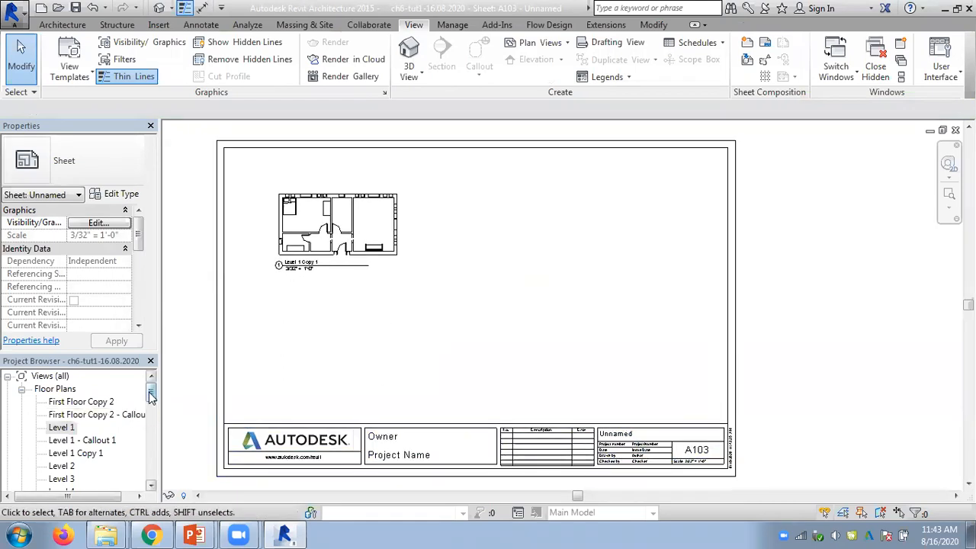
Step: Open the Level 1 floor plan and draw a vertical building section through the bedroom and entertainment center room, looking toward the sofa
double_click(60, 428)
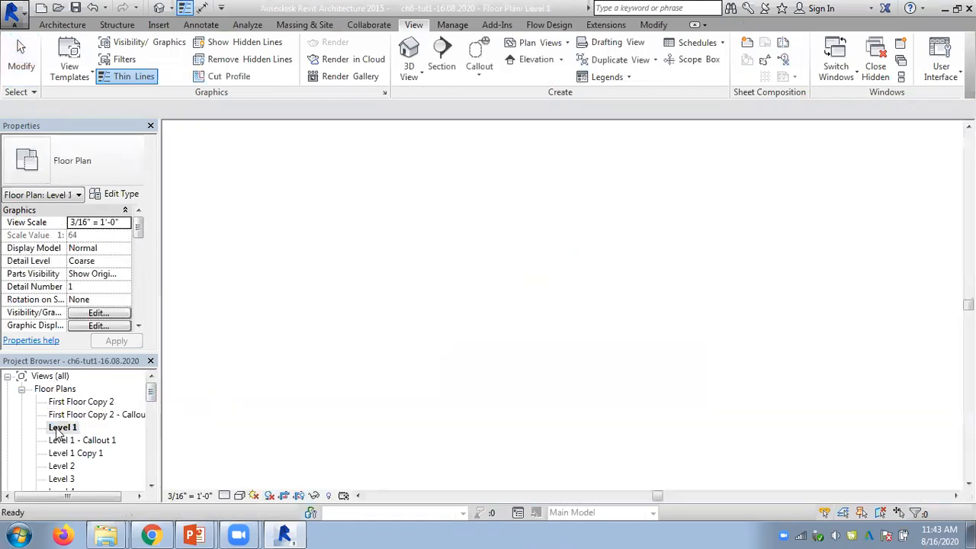
scroll(781, 260, down, 2)
middle_drag(781, 259, 668, 245)
scroll(673, 240, up, 1)
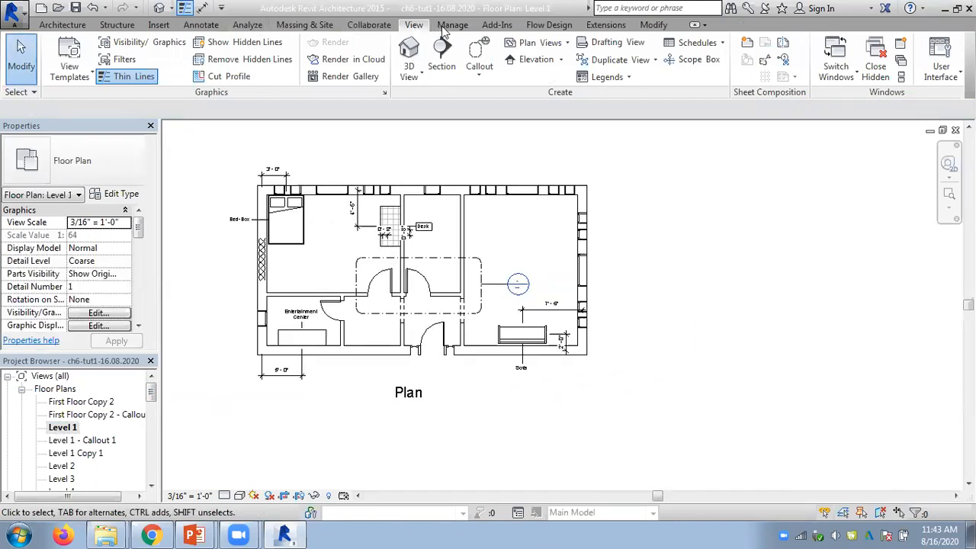
click(441, 68)
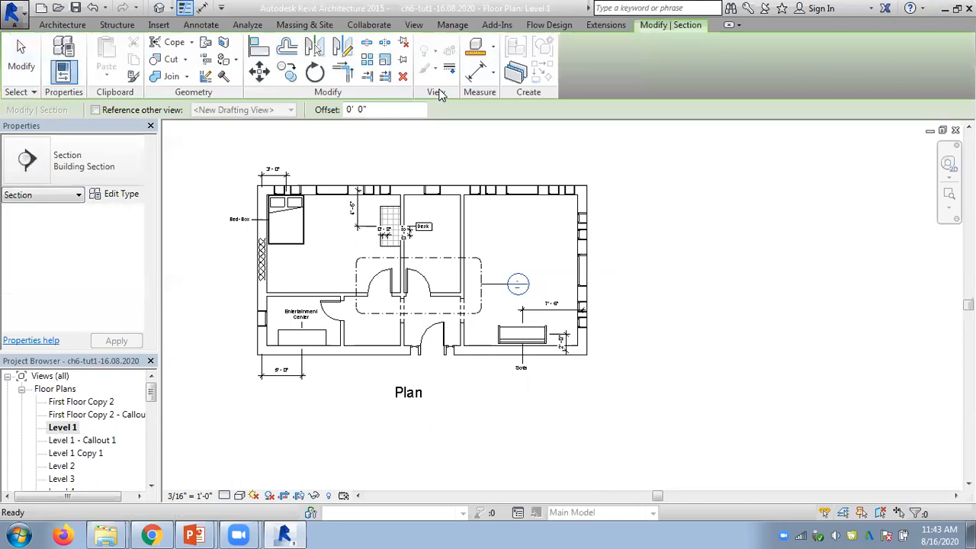
click(318, 155)
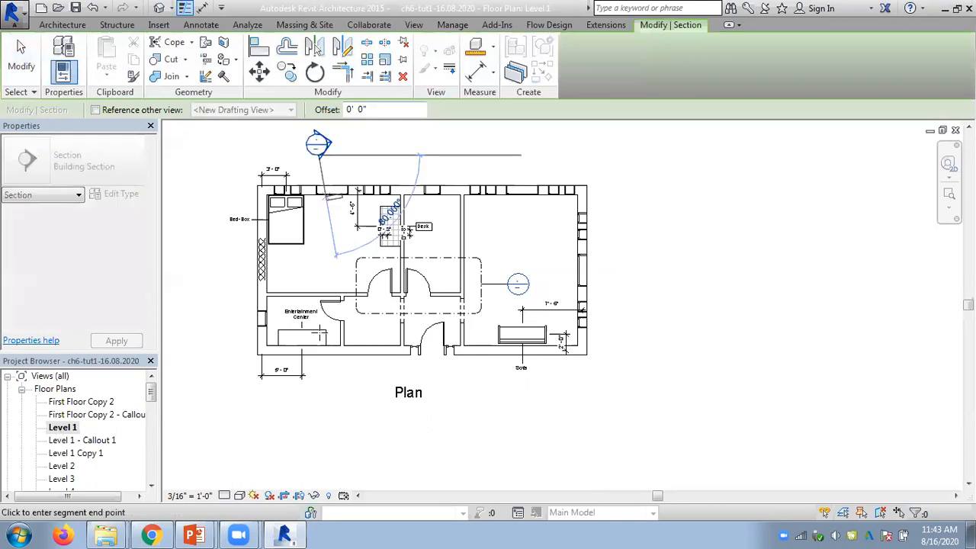
click(320, 382)
key(Escape)
key(Escape)
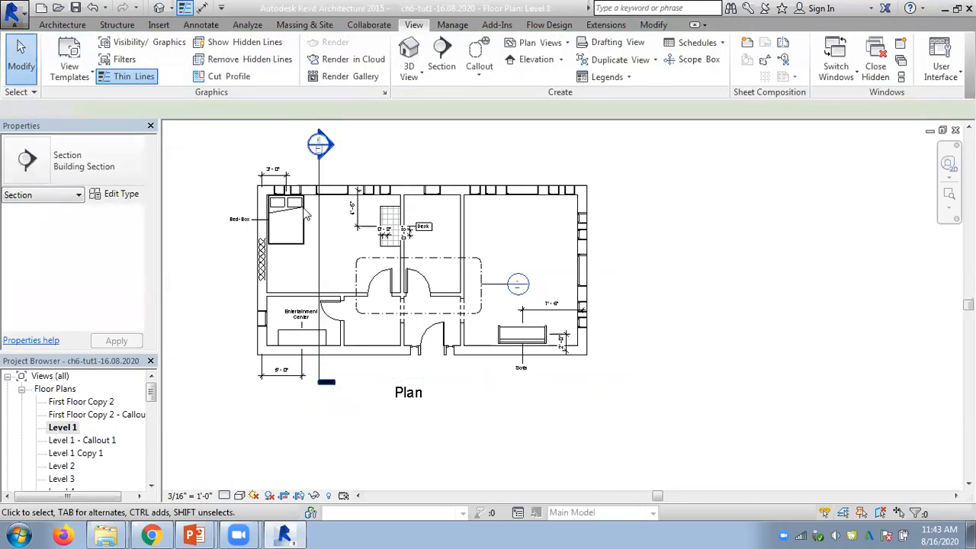
Step: Locate Section 1 among the building sections in the project and reopen sheet A103
drag(150, 392, 150, 446)
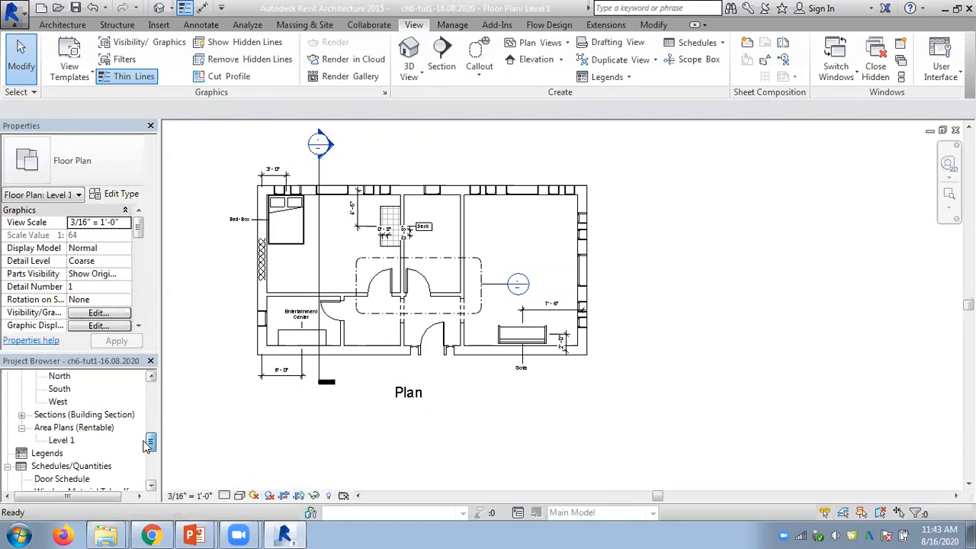
click(22, 416)
click(65, 428)
drag(150, 440, 144, 473)
double_click(79, 402)
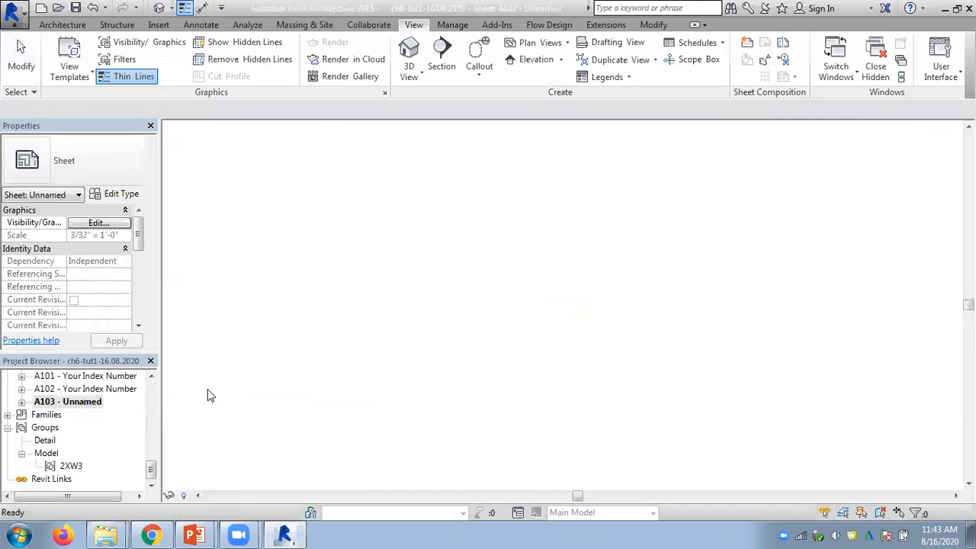
Step: Place Section 1 from the project's view list beside the floor plan on sheet A103 and delete that viewport
drag(150, 470, 150, 450)
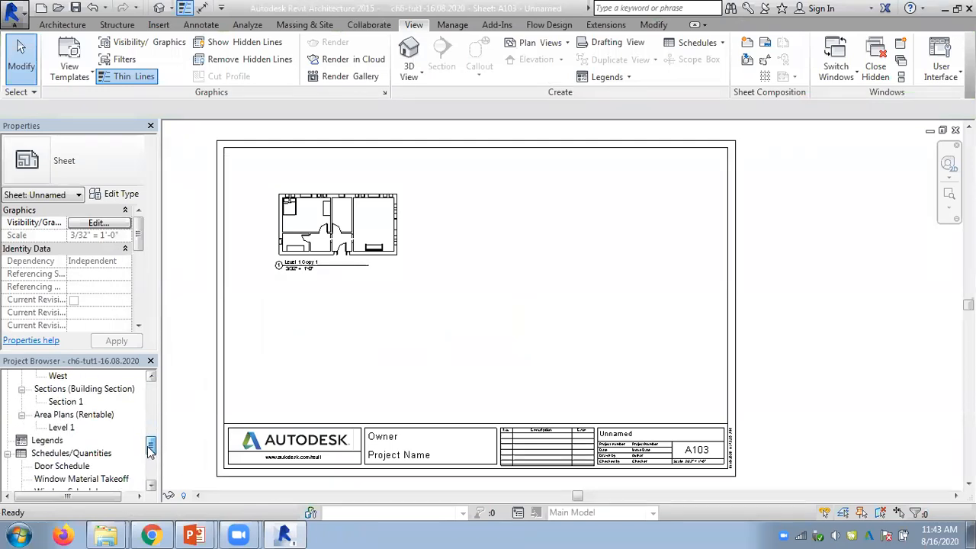
click(69, 402)
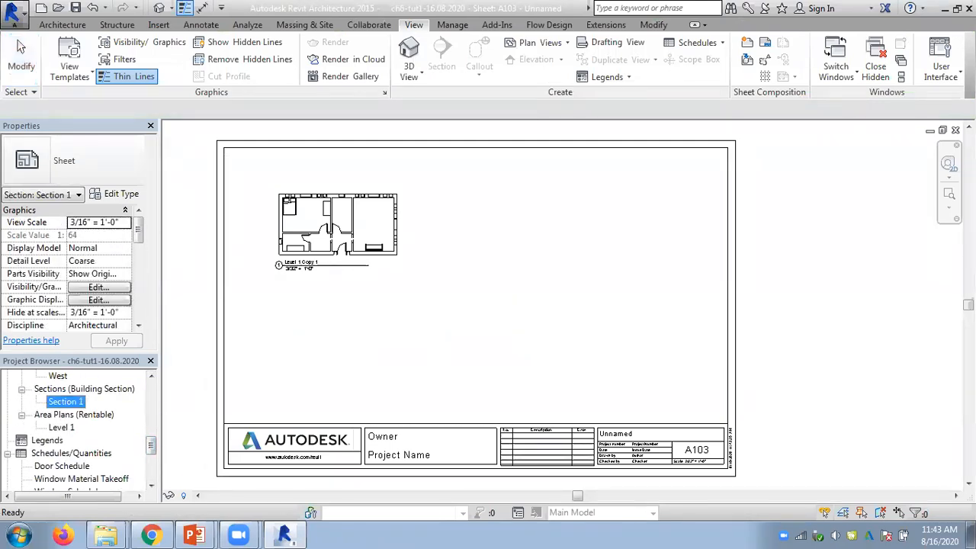
click(577, 261)
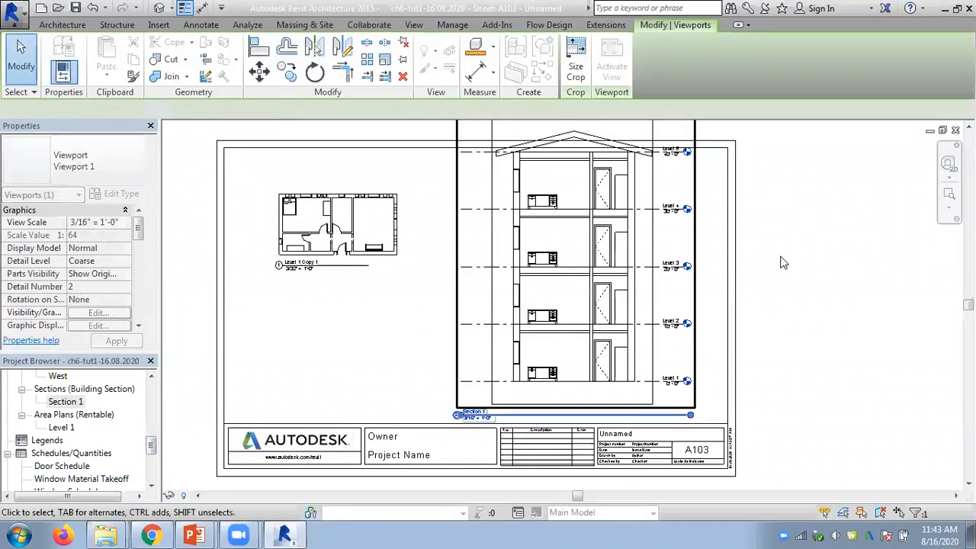
key(Delete)
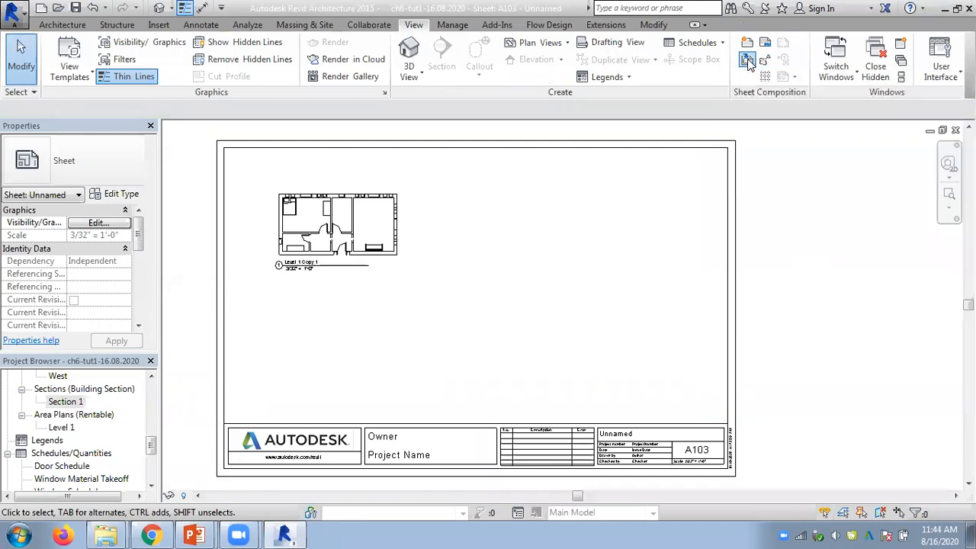
Step: Add Section: Section 1 to sheet A103 with the Place View command, positioning it to the right of the floor plan
click(747, 63)
click(603, 324)
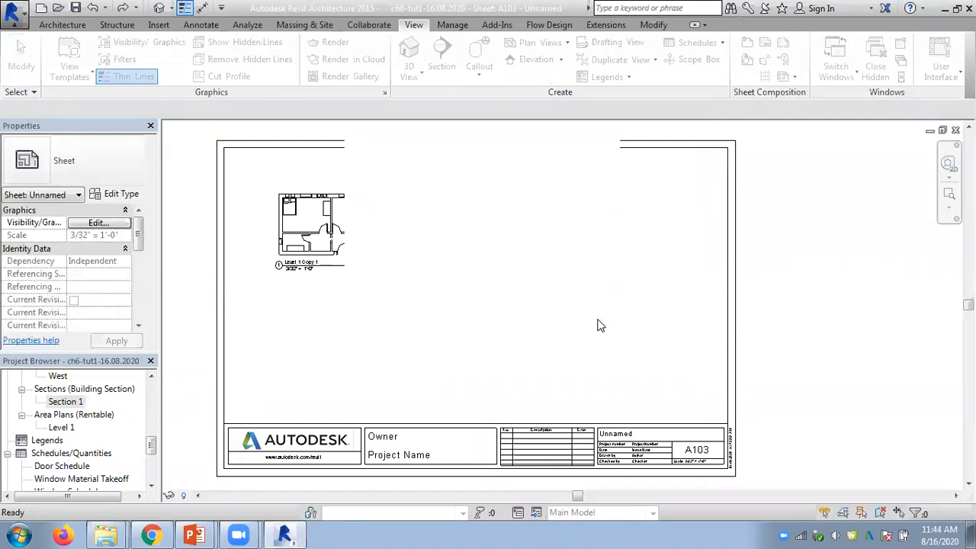
drag(583, 246, 584, 295)
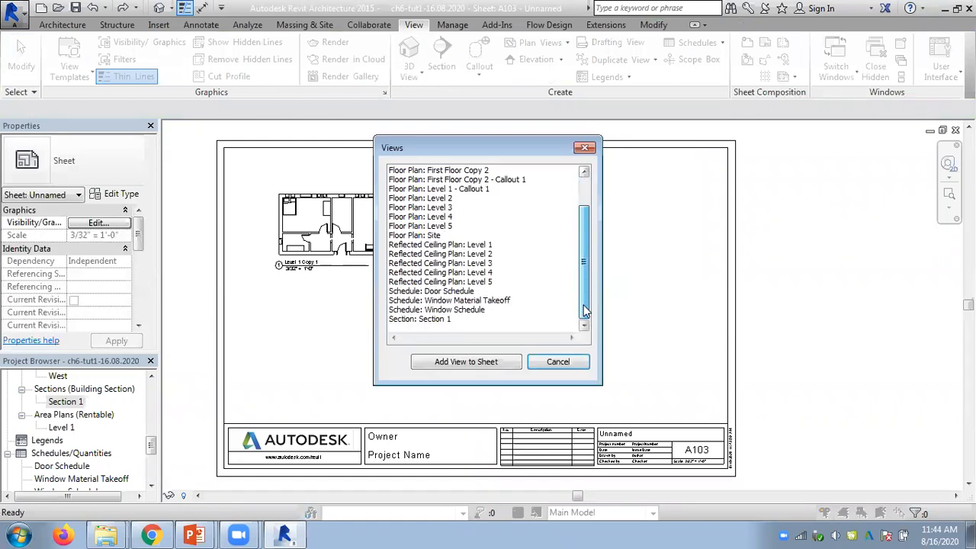
click(438, 320)
click(457, 361)
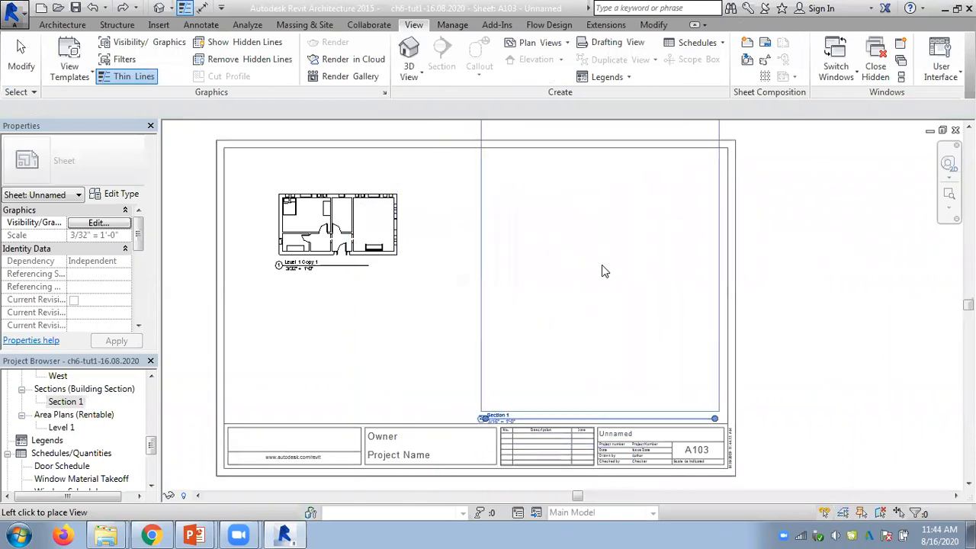
click(599, 278)
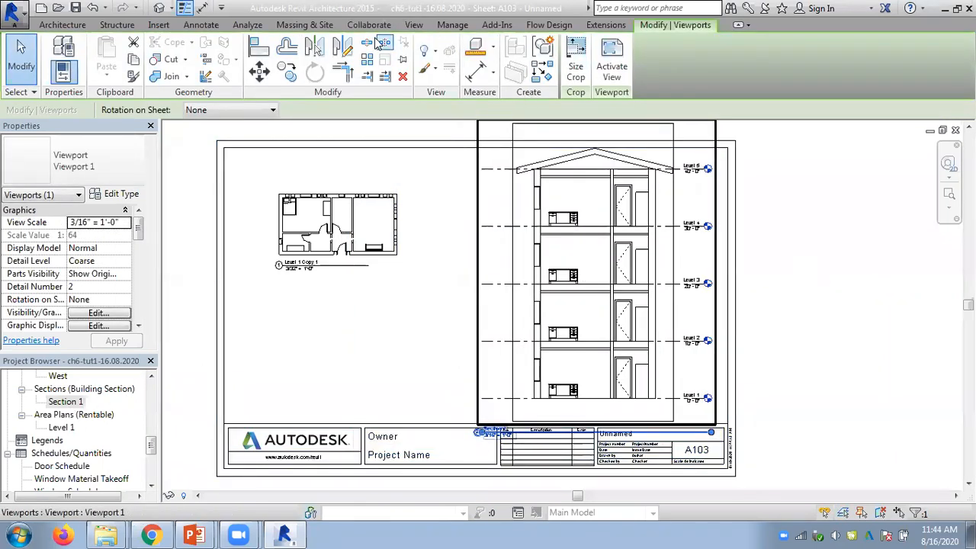
click(418, 25)
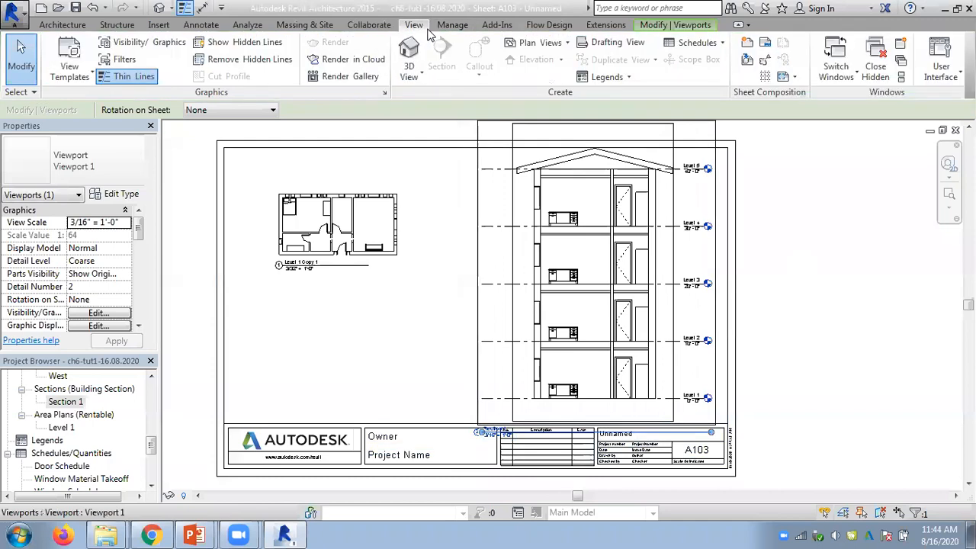
click(748, 61)
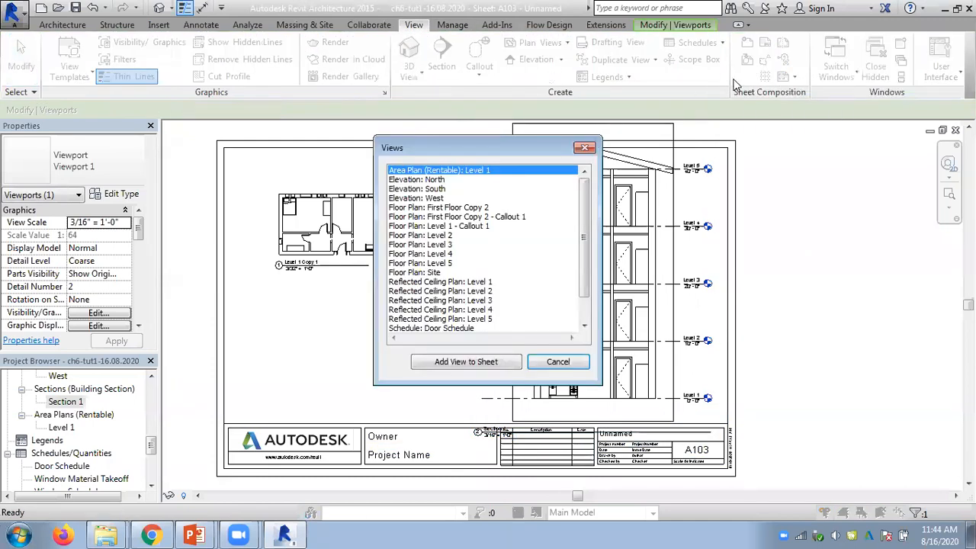
key(Escape)
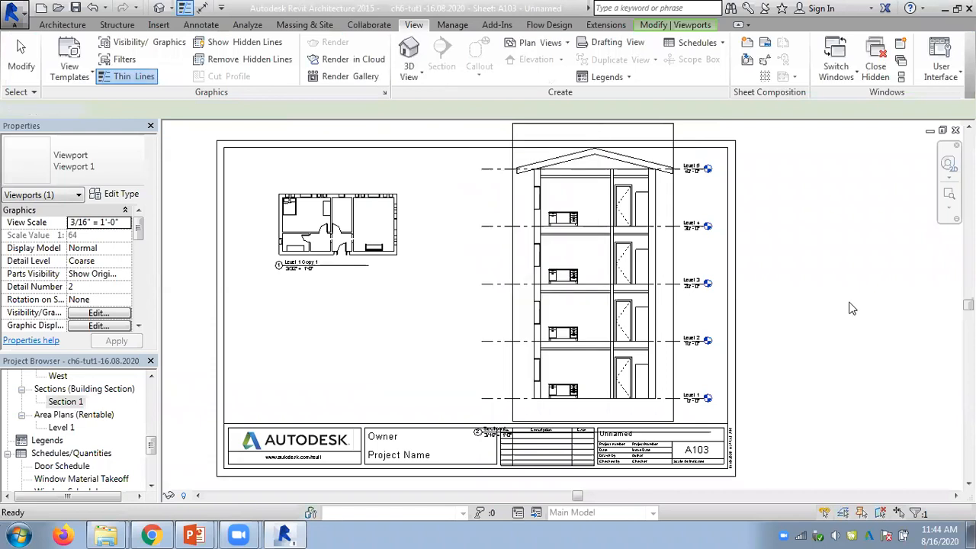
key(Escape)
Step: Examine the scale shown in the Section 1 view title, the titleblock's Scale field and the floor plan's view title on sheet A103
scroll(852, 308, down, 1)
middle_drag(852, 308, 804, 320)
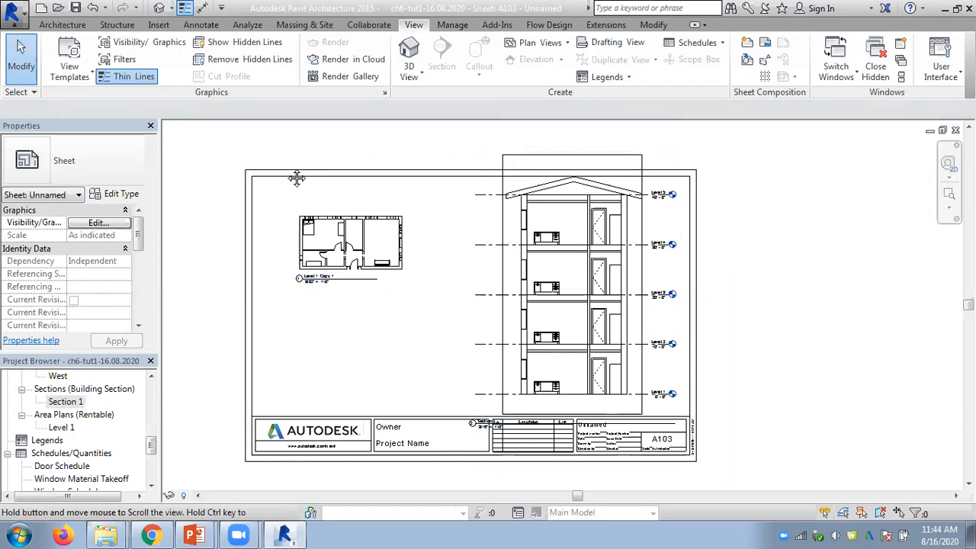
middle_drag(294, 175, 279, 192)
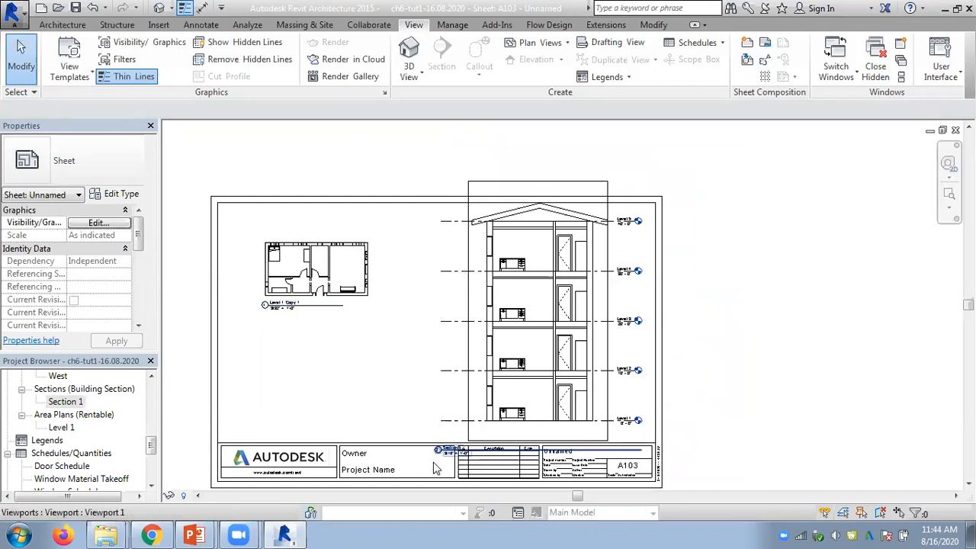
scroll(455, 456, up, 5)
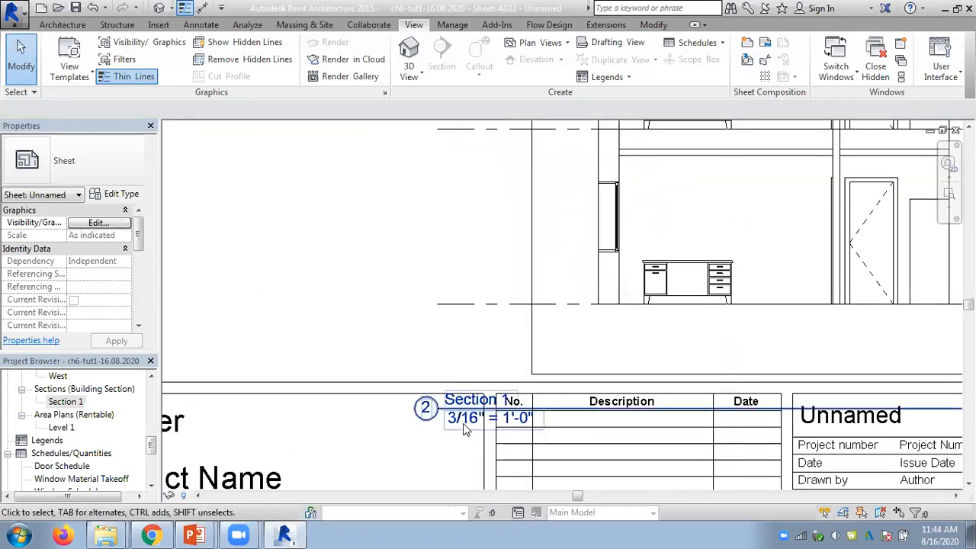
scroll(424, 335, down, 4)
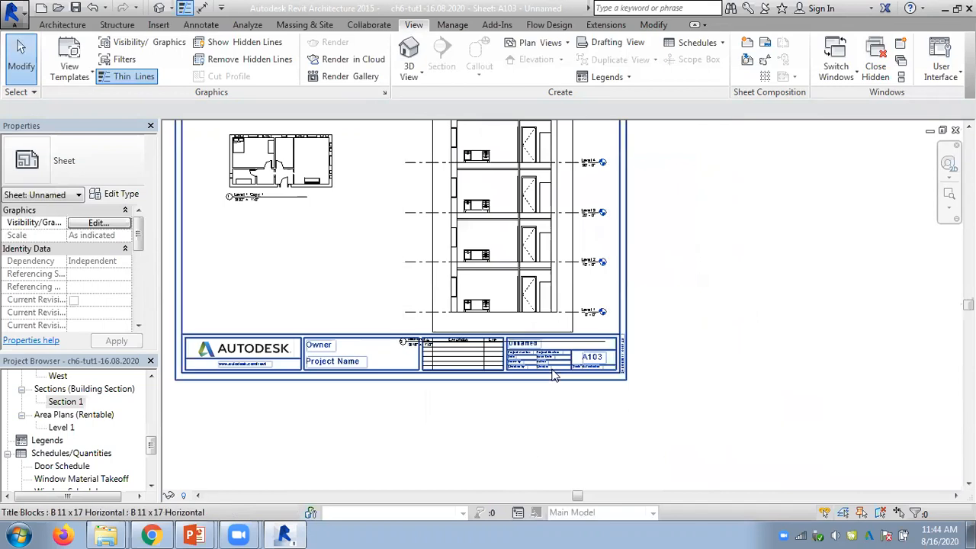
scroll(560, 373, up, 2)
scroll(564, 373, up, 2)
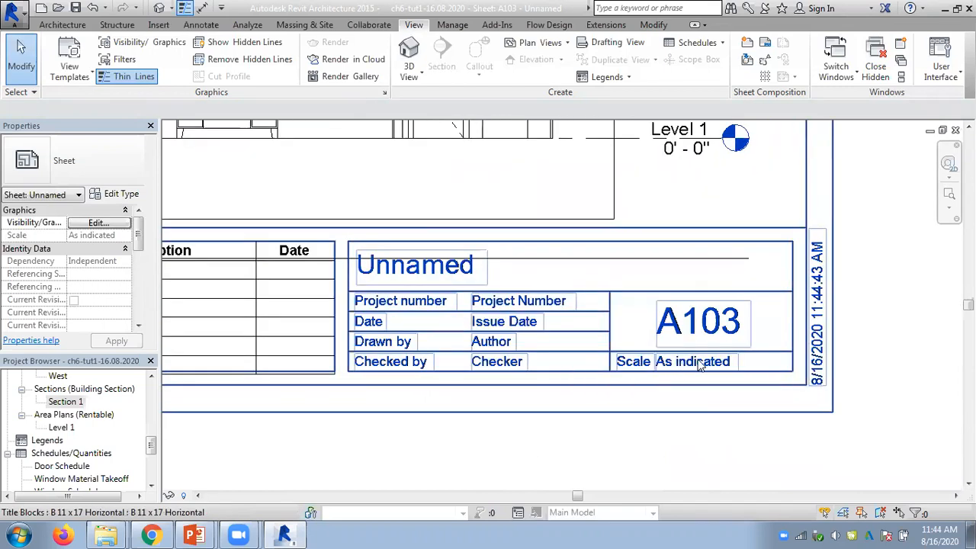
scroll(364, 269, down, 3)
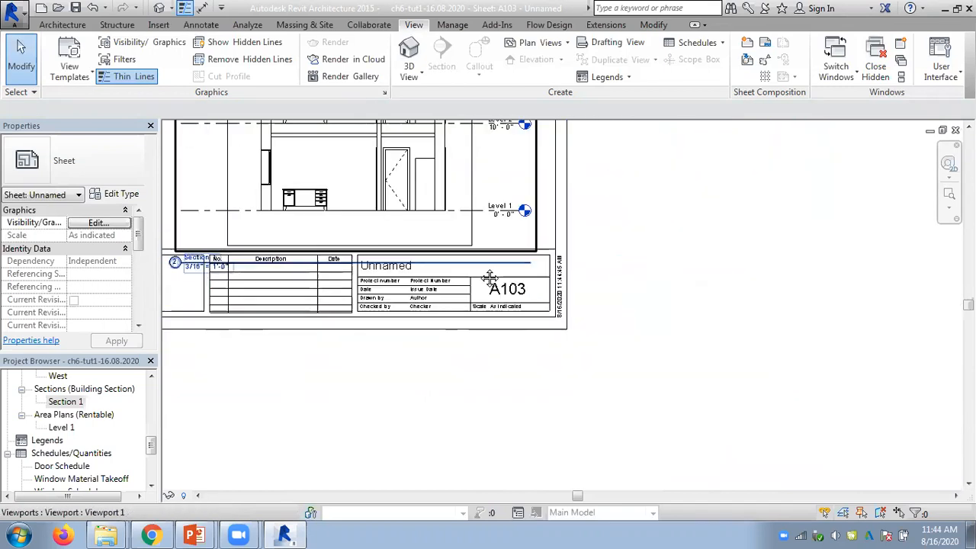
middle_drag(490, 279, 723, 310)
scroll(446, 297, up, 2)
scroll(300, 221, down, 2)
middle_drag(374, 245, 697, 420)
scroll(440, 233, up, 2)
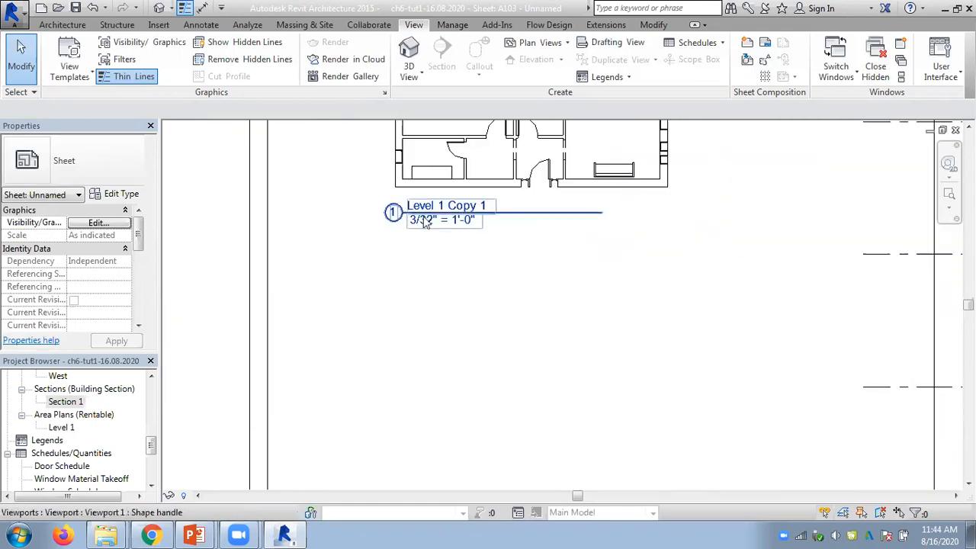
scroll(571, 270, down, 3)
middle_drag(511, 320, 392, 348)
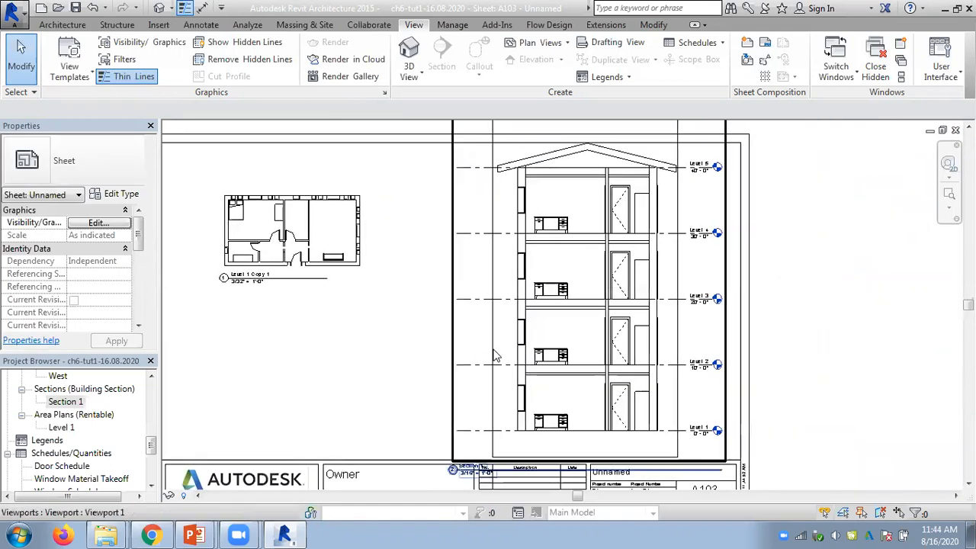
Step: Set the Section 1 viewport's view scale to 1/8" = 1'-0" and reposition the viewport inside the sheet border
click(495, 356)
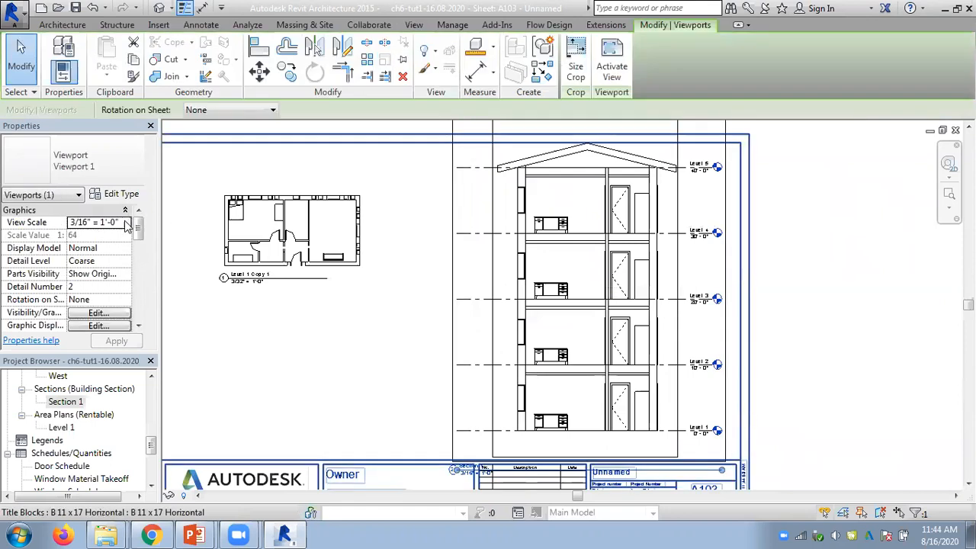
click(126, 222)
click(130, 294)
click(129, 294)
click(101, 278)
click(118, 339)
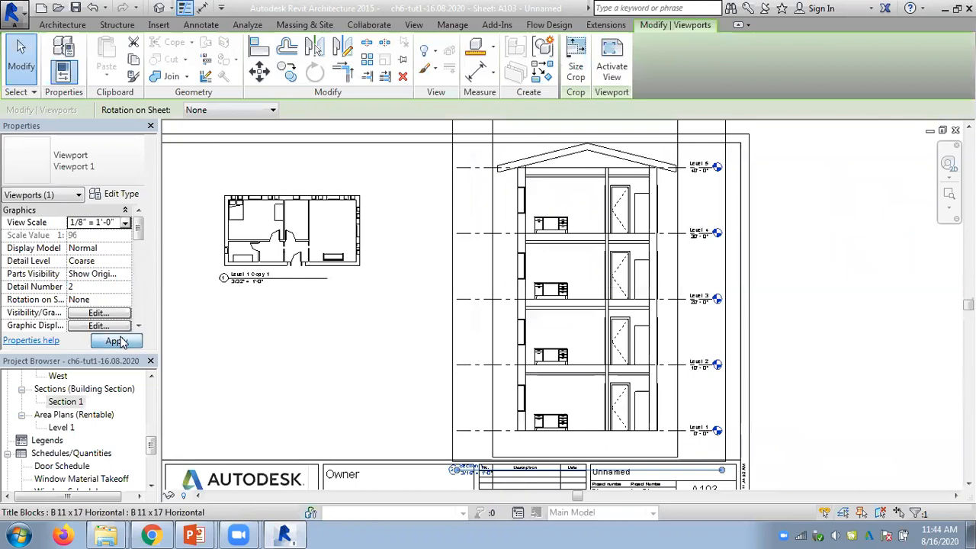
drag(511, 229, 554, 165)
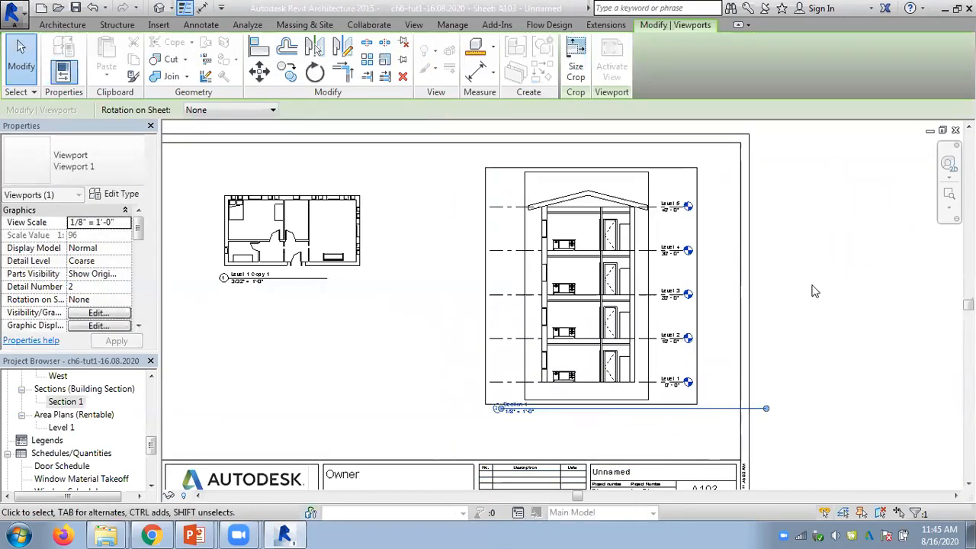
click(813, 289)
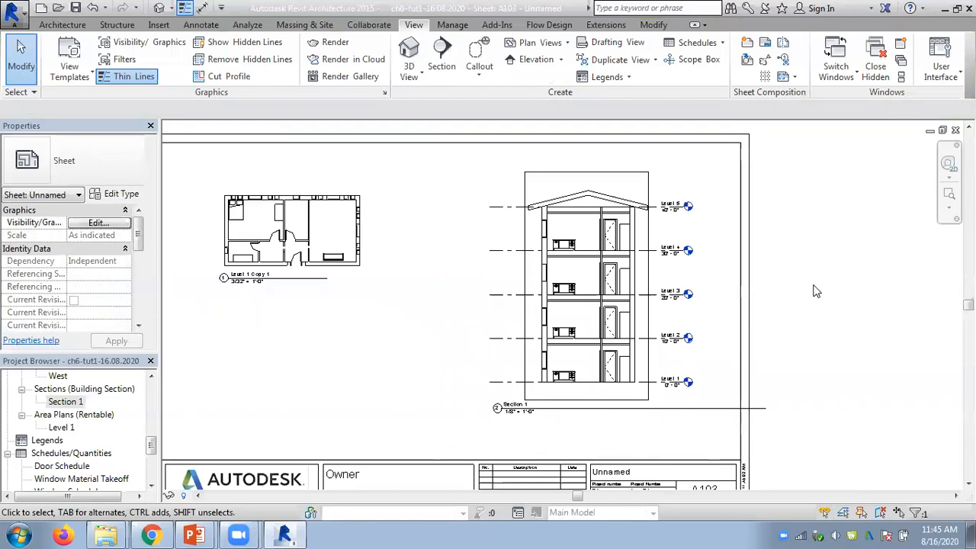
Step: Open the Section 1 view, switch its visual style to a coloured display, and reopen sheet A103
click(482, 239)
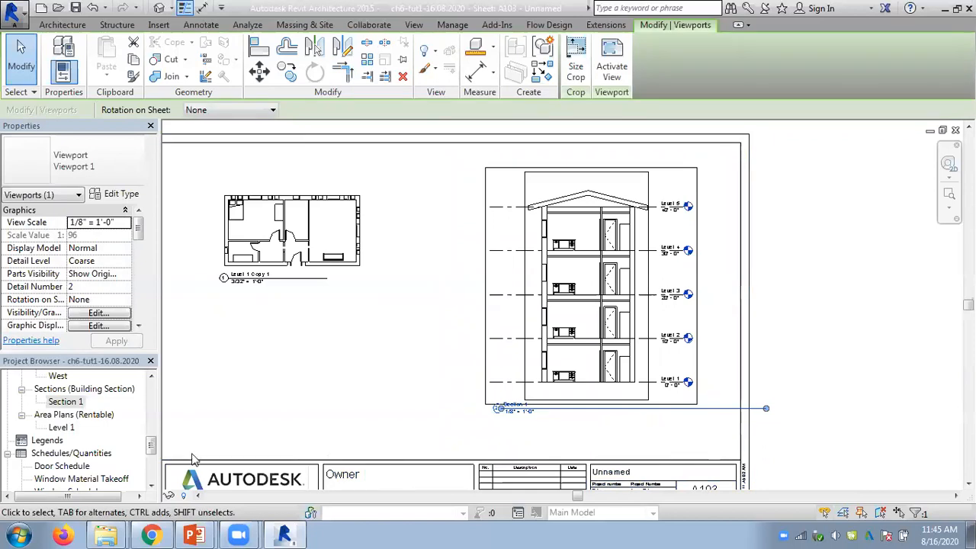
double_click(70, 402)
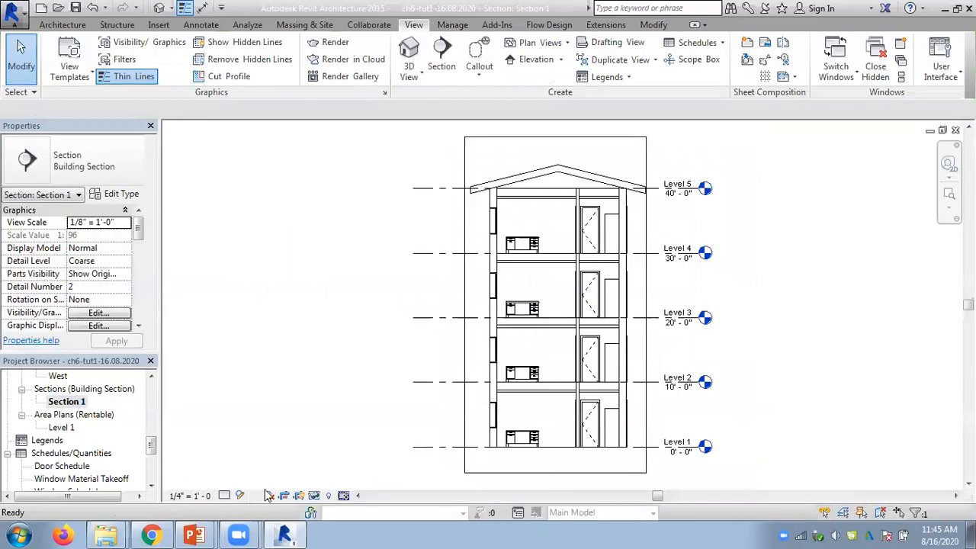
click(240, 495)
click(255, 466)
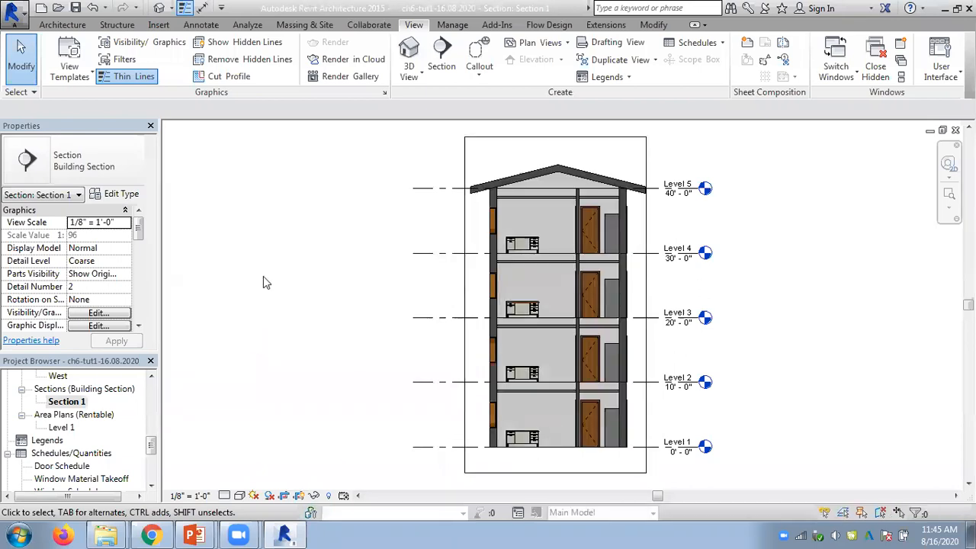
drag(156, 451, 148, 468)
double_click(77, 428)
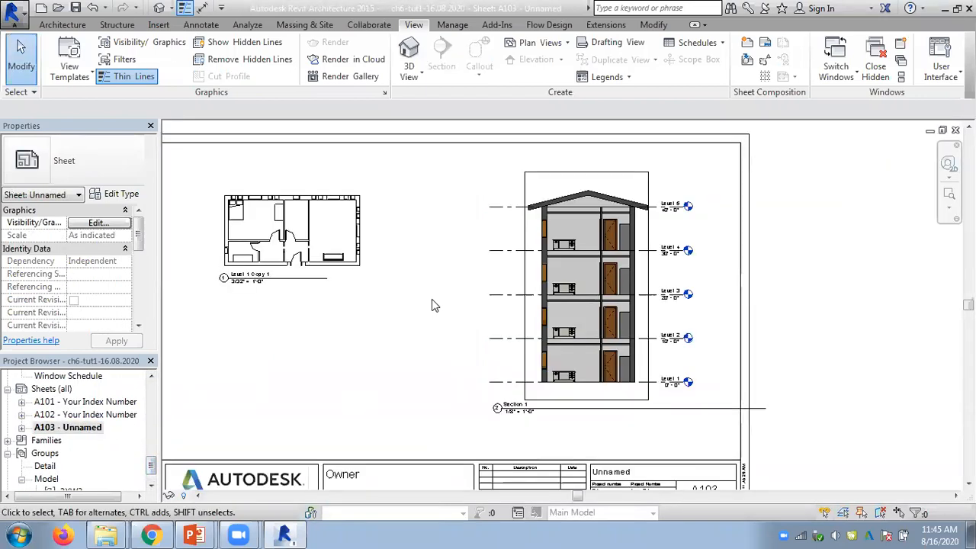
Step: Activate the Section 1 view on the sheet, set its visual style to Shaded, and deactivate the view
click(549, 307)
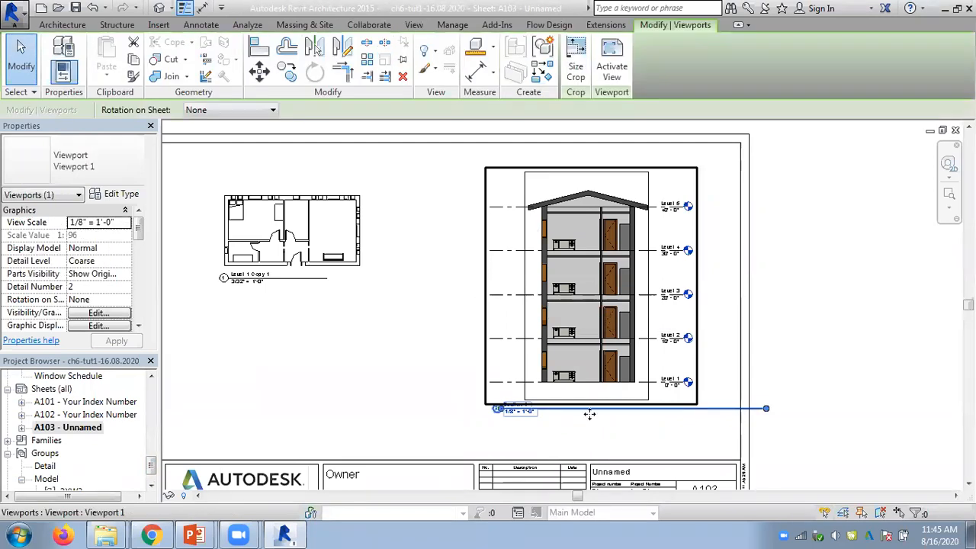
right_click(535, 273)
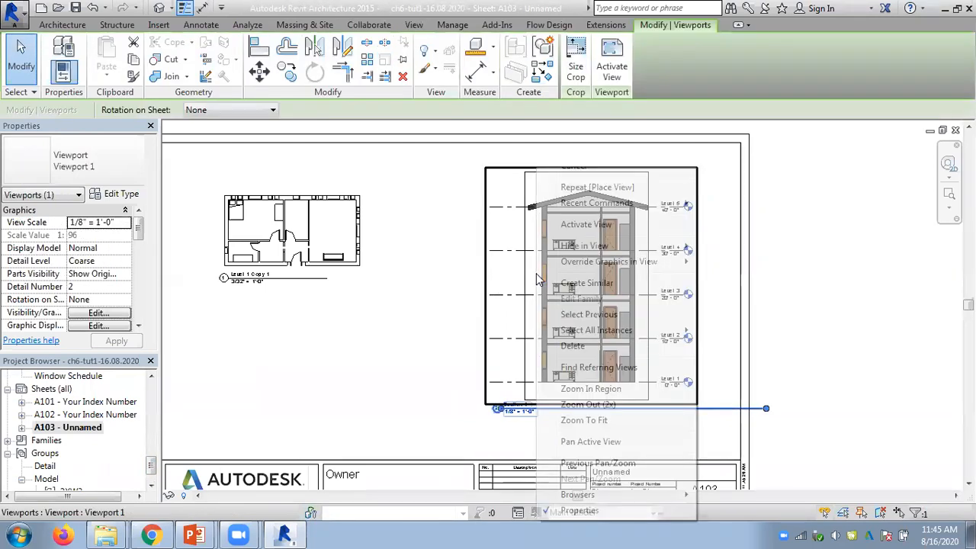
click(601, 225)
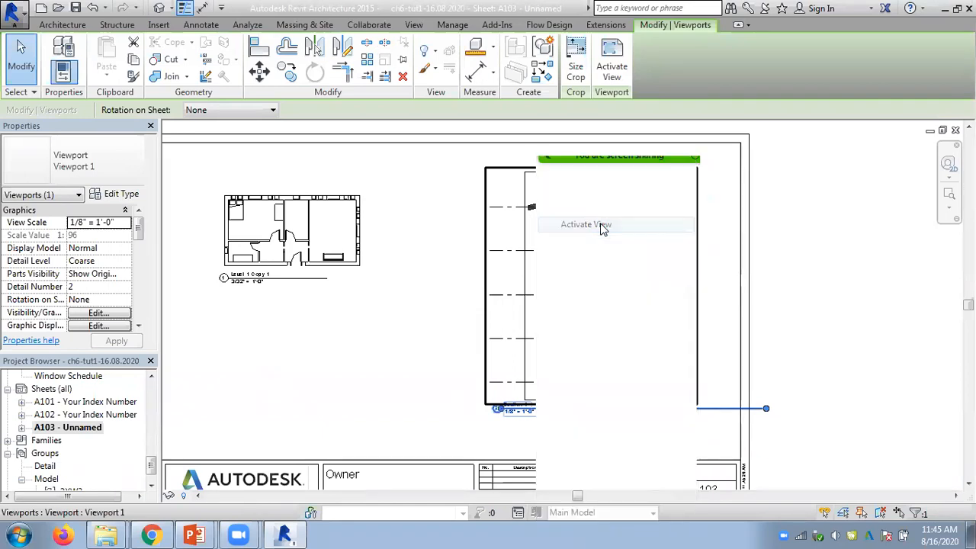
click(240, 495)
click(266, 441)
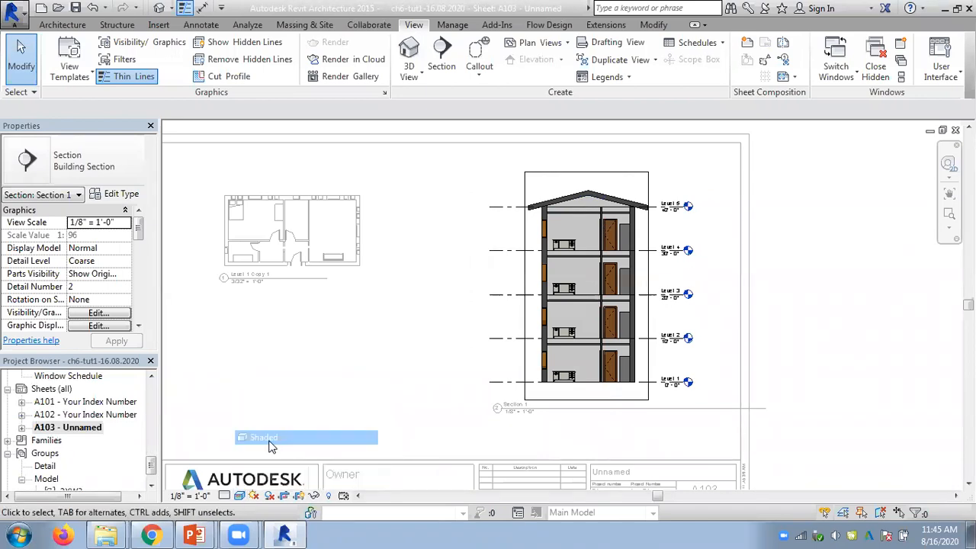
right_click(578, 272)
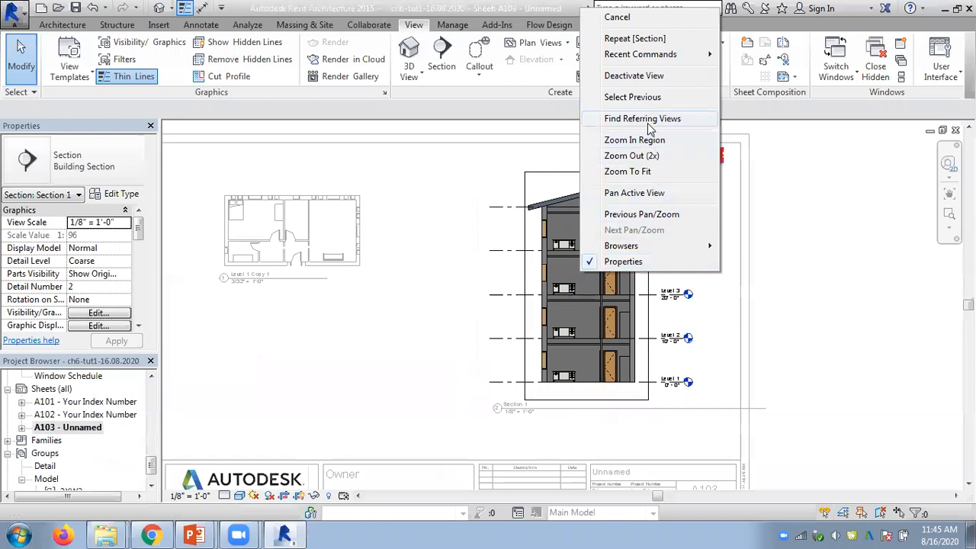
click(656, 78)
Step: Activate the Level 1 Copy 1 floor plan on the sheet, delete the desk in the bedroom, and deactivate the view
scroll(857, 308, down, 1)
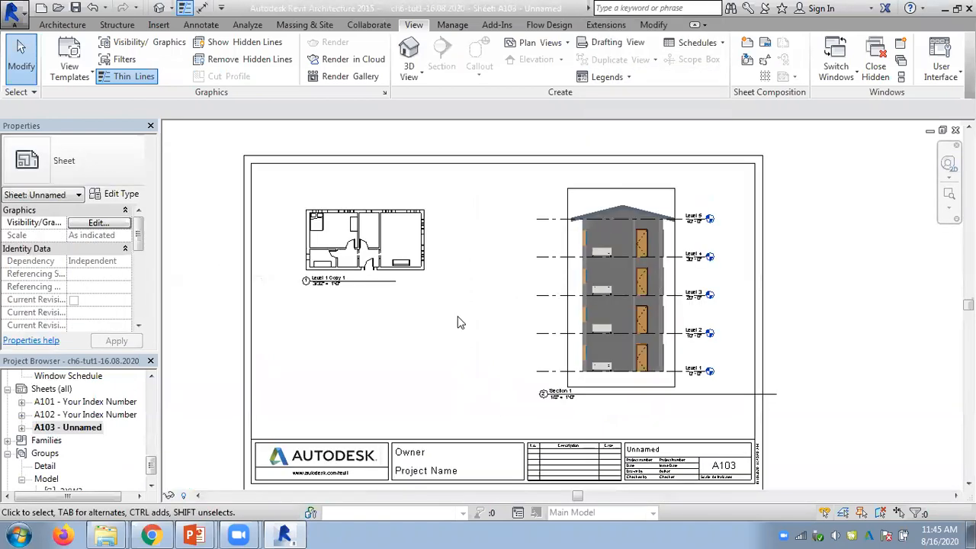
middle_drag(453, 331, 490, 372)
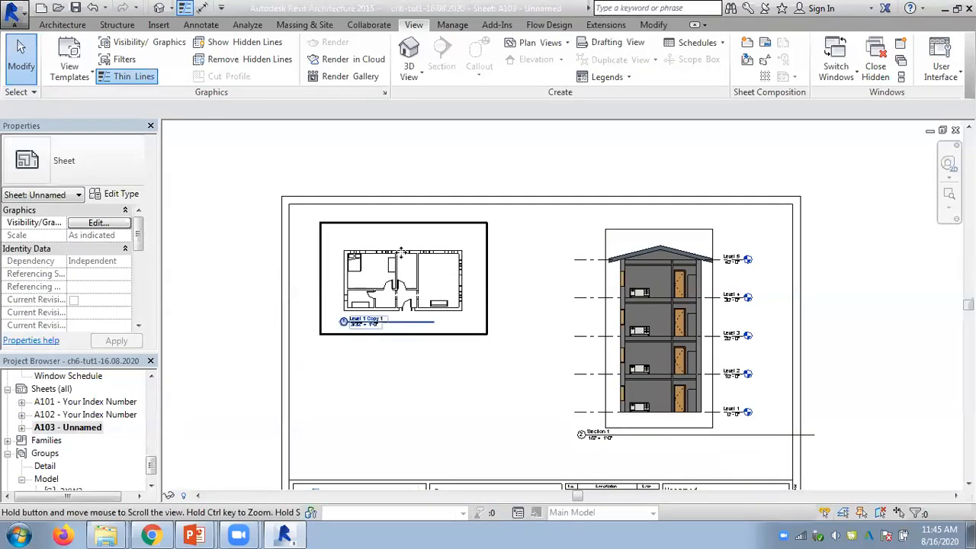
click(402, 253)
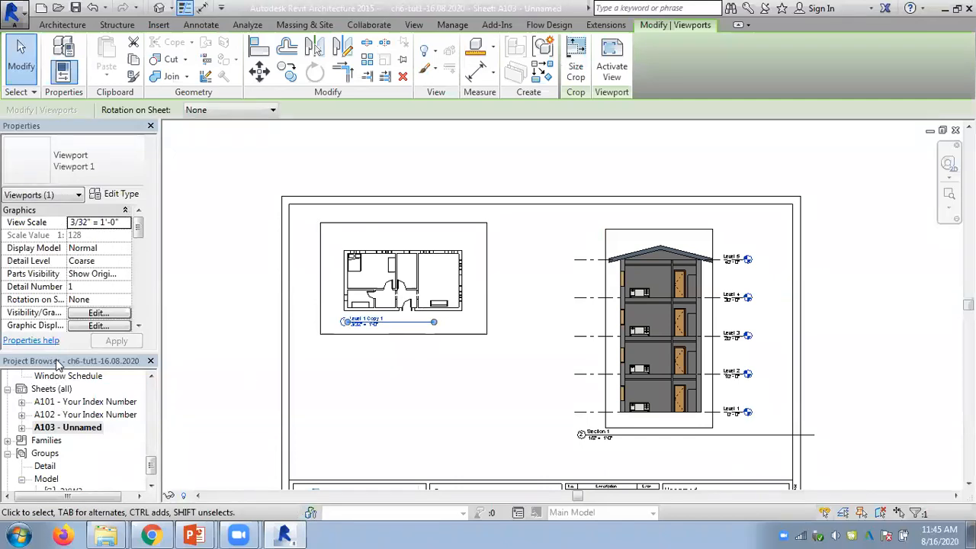
click(389, 176)
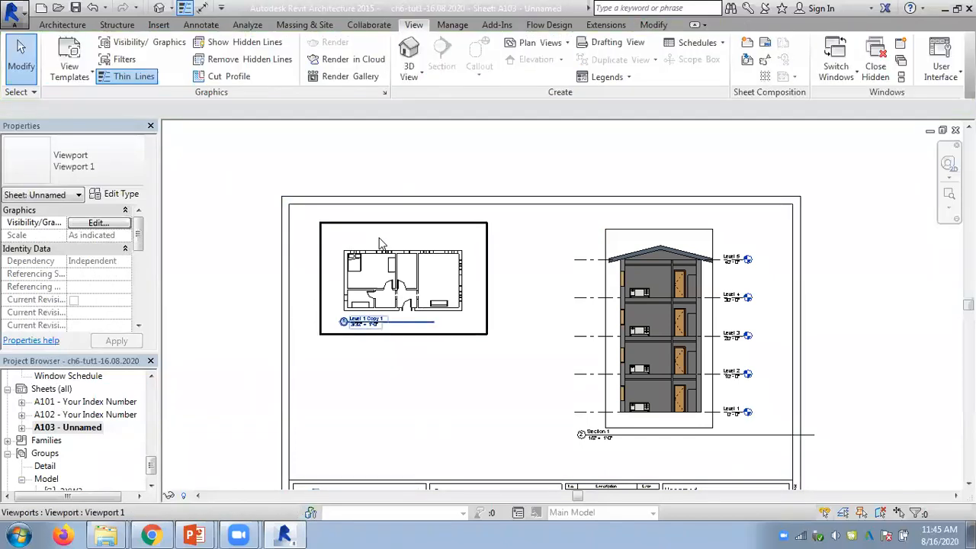
right_click(381, 244)
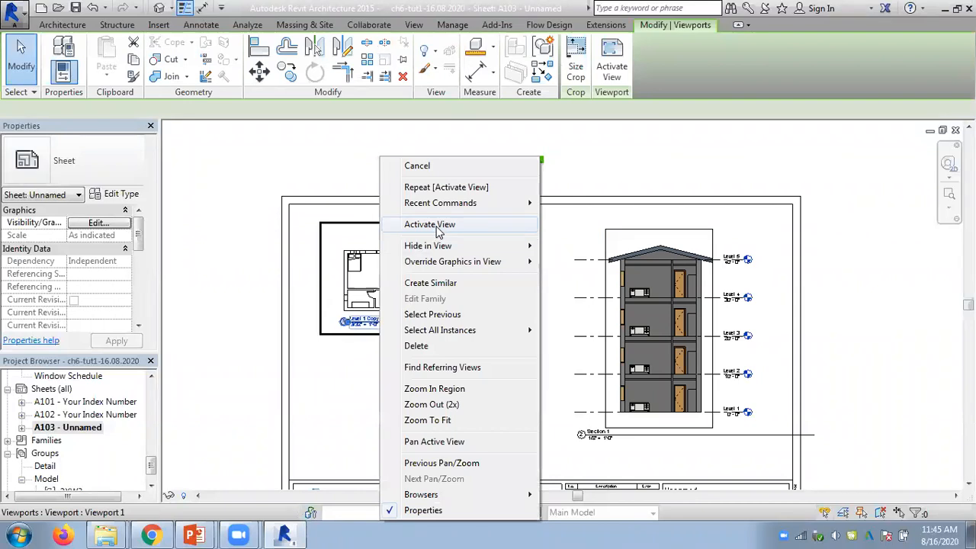
click(429, 225)
scroll(402, 286, up, 3)
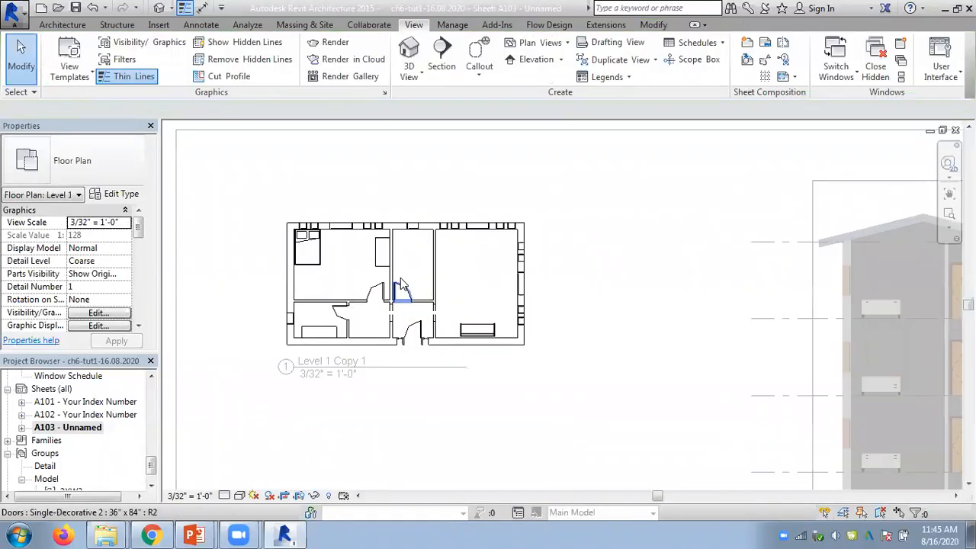
scroll(396, 280, up, 2)
click(378, 260)
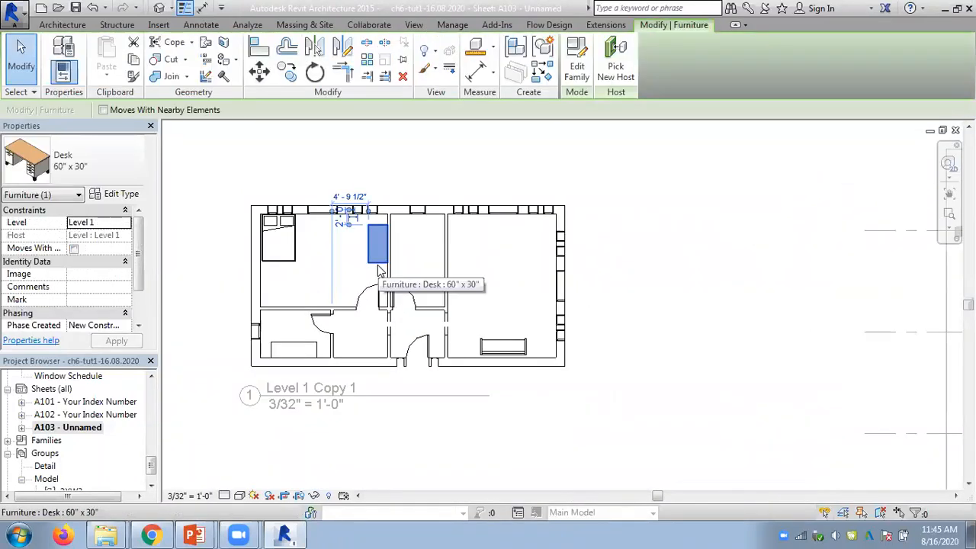
key(Delete)
scroll(389, 218, down, 4)
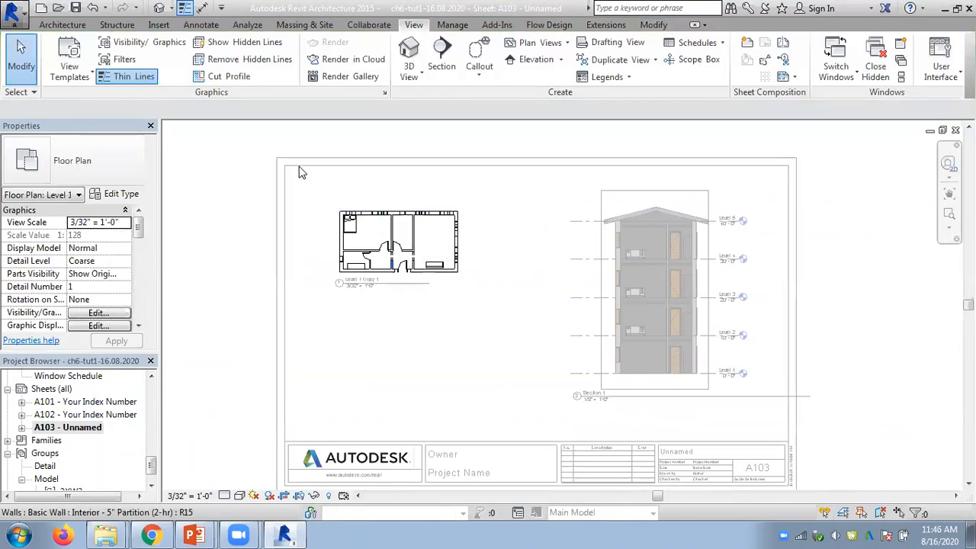
double_click(233, 198)
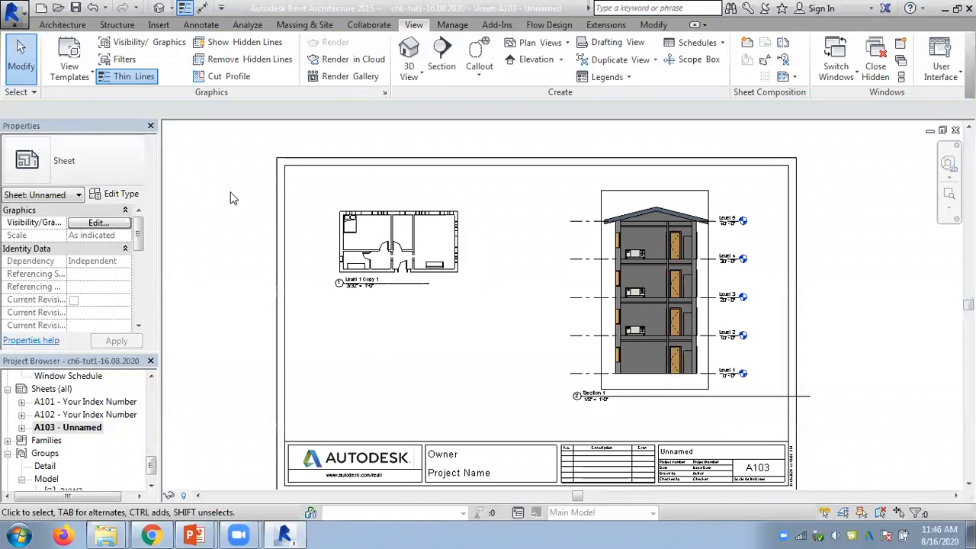
Step: Activate the floor plan view on sheet A103 again and return to the sheet with Deactivate View
right_click(373, 238)
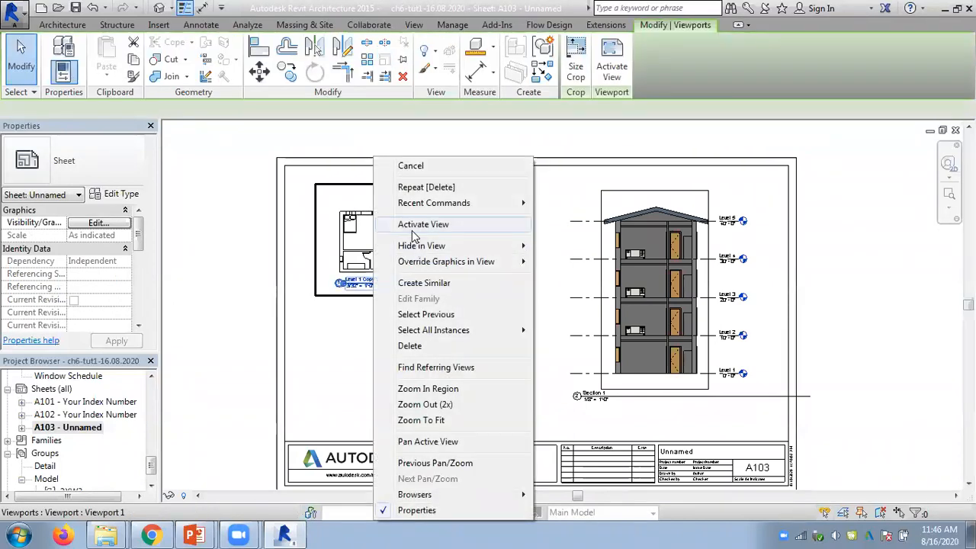
click(412, 225)
right_click(378, 233)
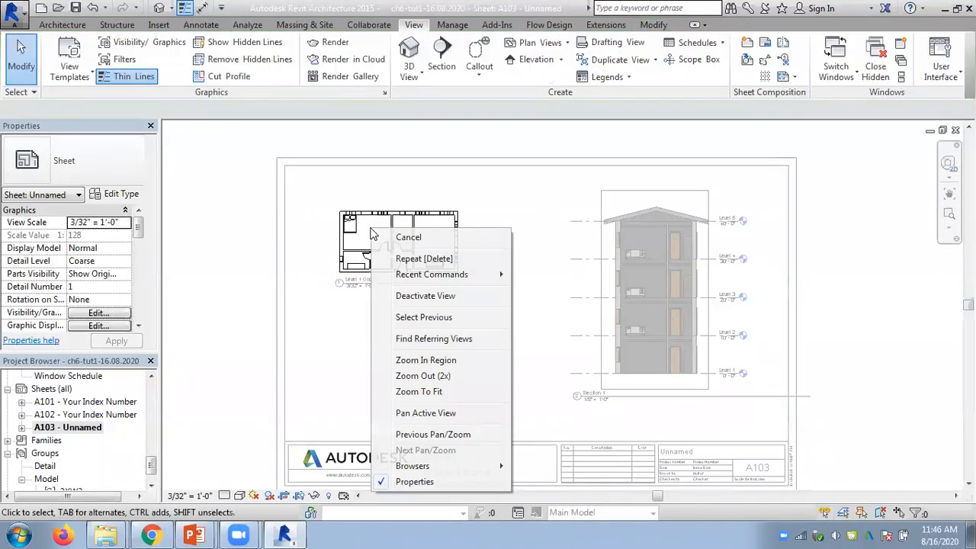
click(426, 299)
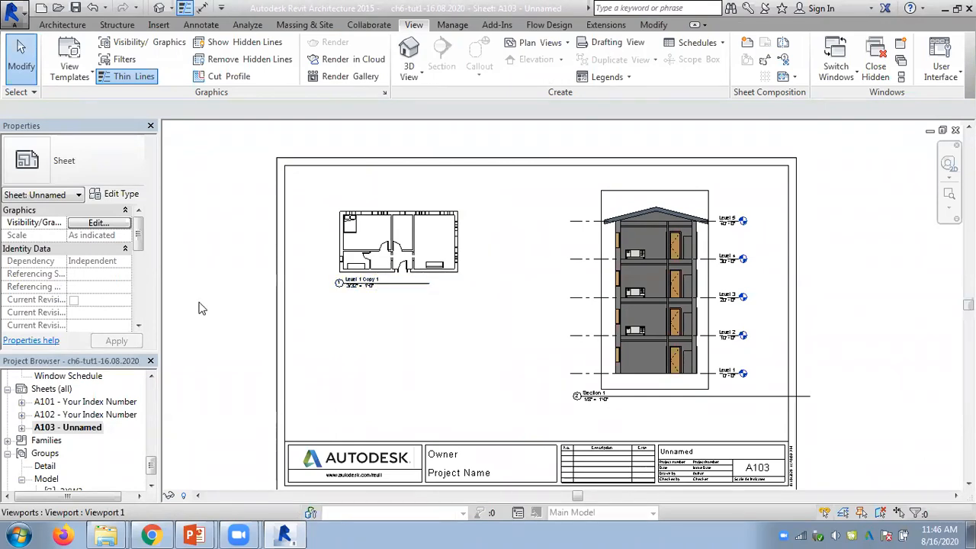
Step: Undo the desk deletion and the Section 1 visual style change on sheet A103, and deactivate the view
key(ctrl+z)
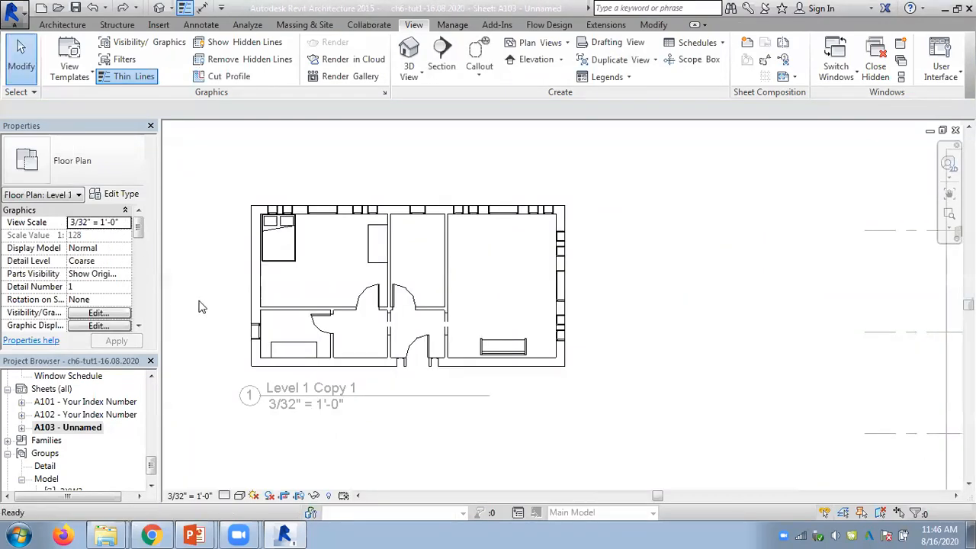
key(ctrl+z)
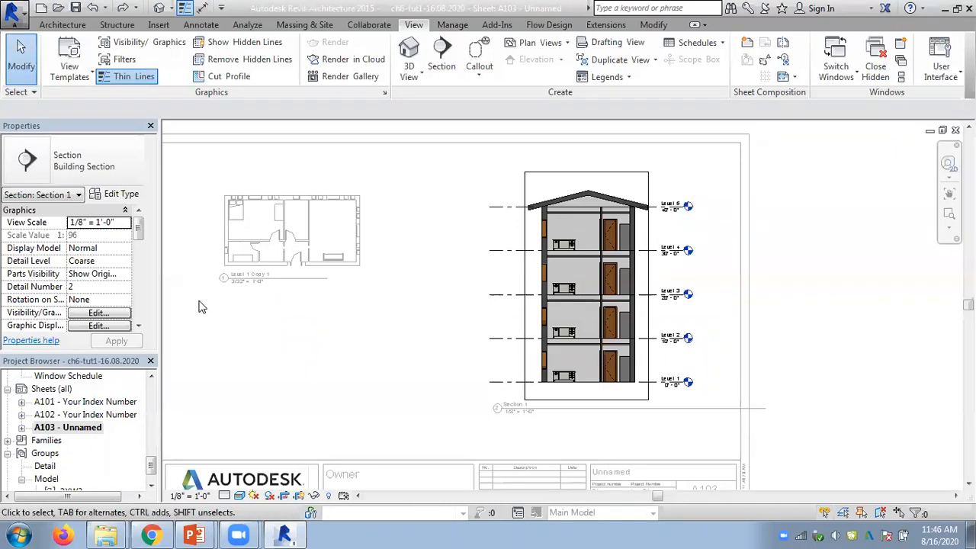
key(ctrl+z)
double_click(851, 295)
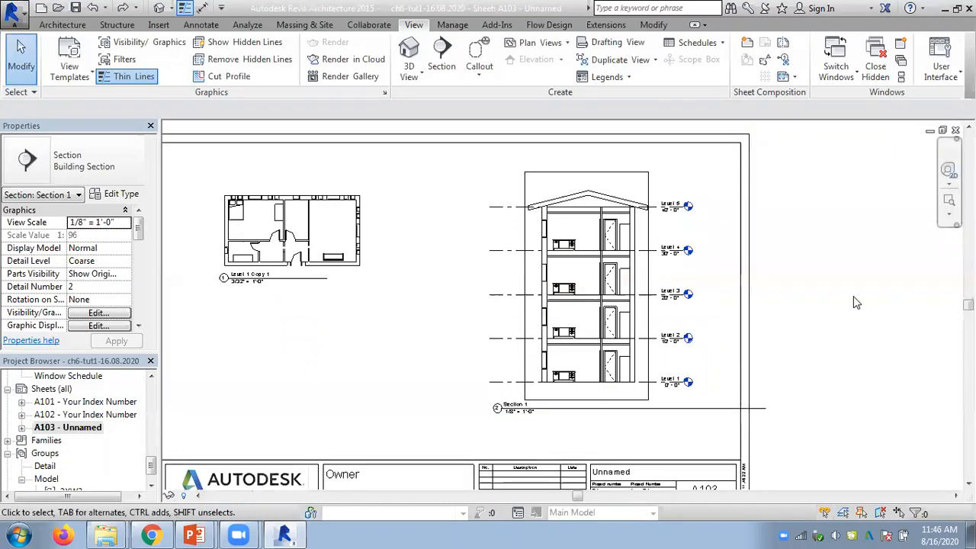
Step: Shorten the title line of the Section 1 viewport on sheet A103 so it stays within the sheet border
scroll(852, 296, down, 3)
scroll(843, 303, up, 3)
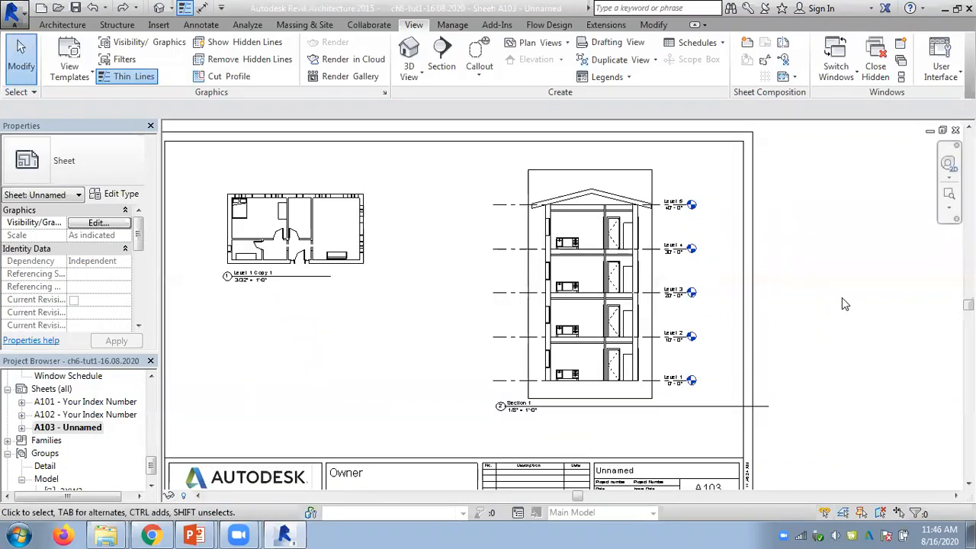
middle_drag(826, 289, 828, 241)
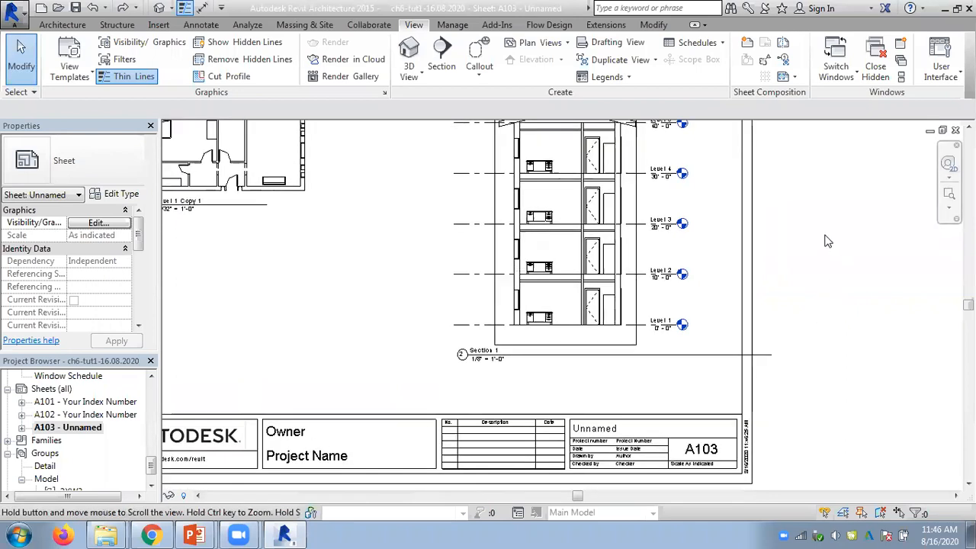
click(594, 320)
drag(772, 354, 552, 356)
click(869, 372)
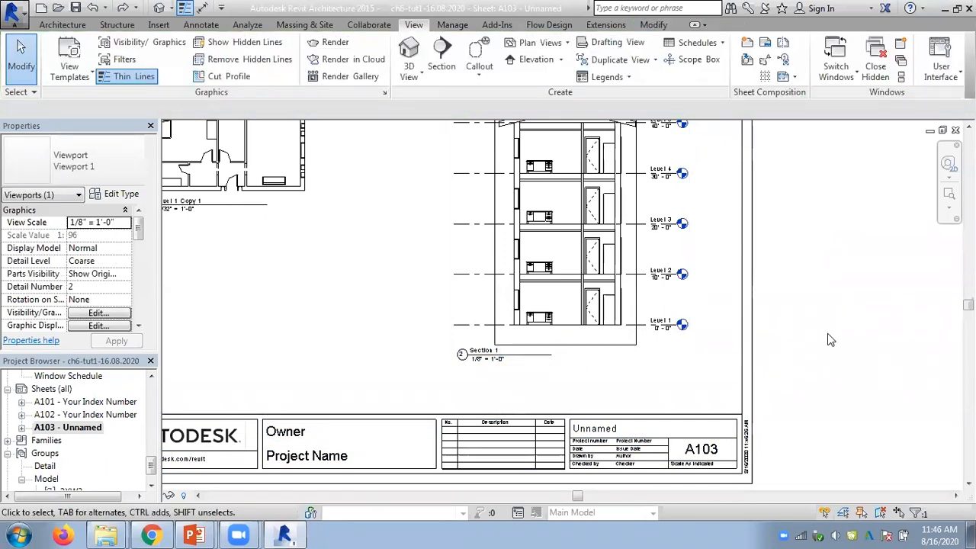
scroll(827, 333, down, 2)
middle_drag(841, 329, 819, 366)
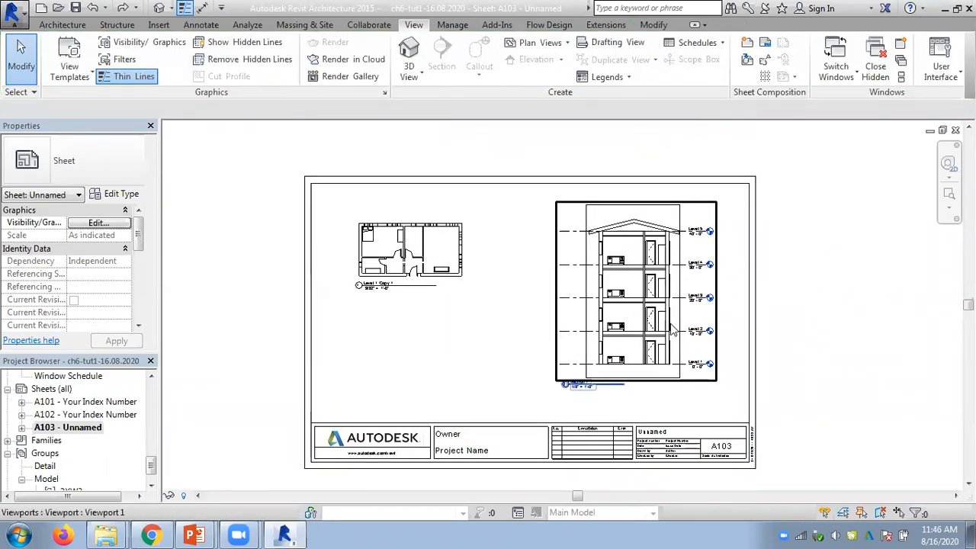
click(201, 331)
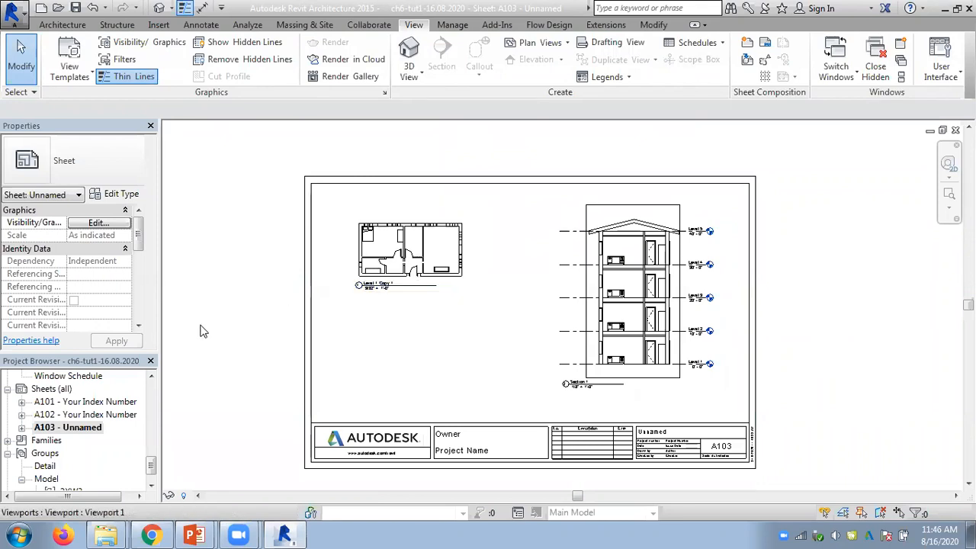
Step: Open the Level 1 floor plan to examine the section marker's reference, and reopen sheet A103 to compare it with the Section 1 title
drag(150, 465, 153, 391)
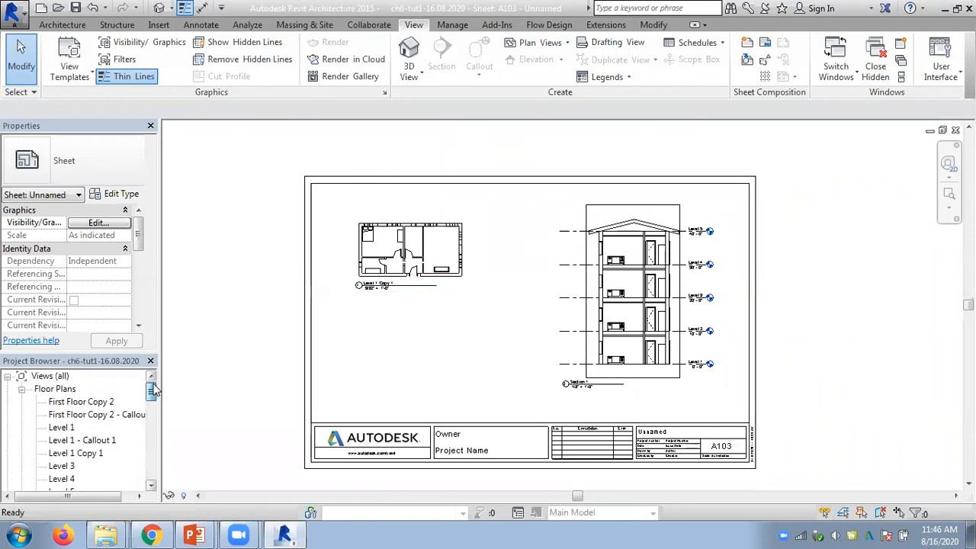
double_click(62, 427)
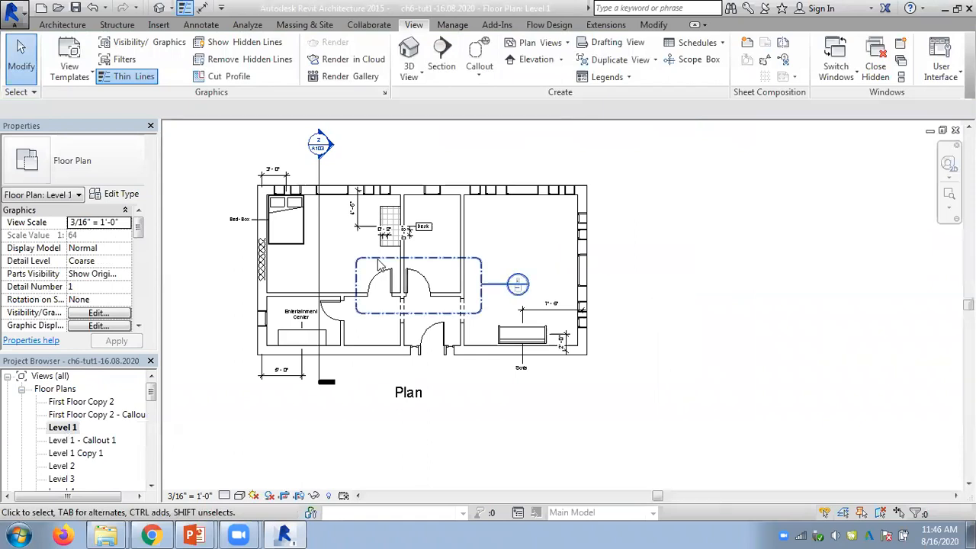
scroll(317, 153, up, 4)
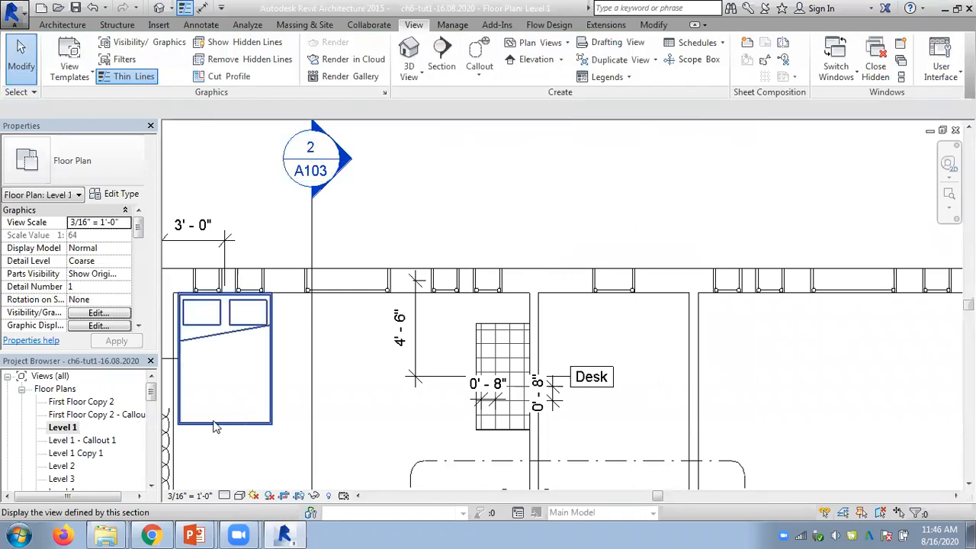
drag(150, 385, 145, 452)
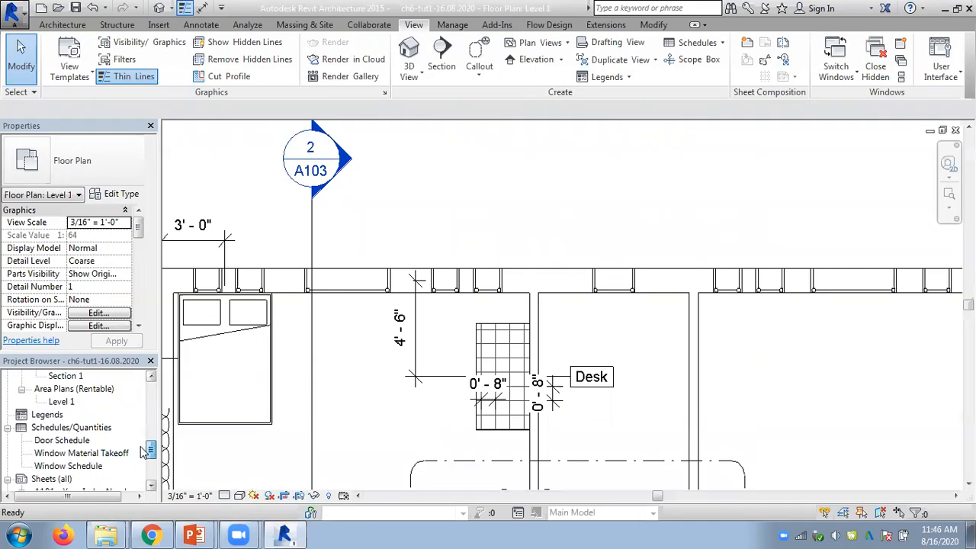
double_click(77, 467)
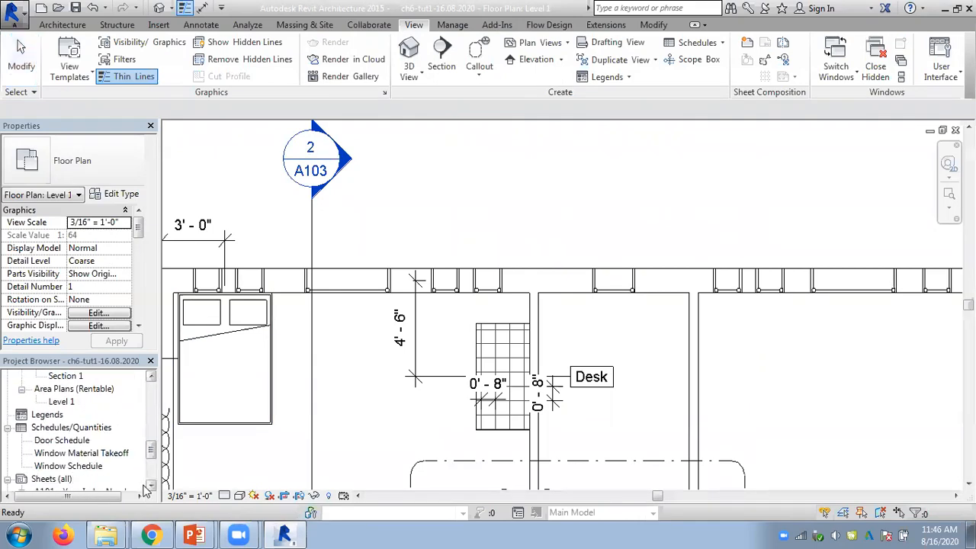
scroll(95, 481, down, 3)
double_click(76, 479)
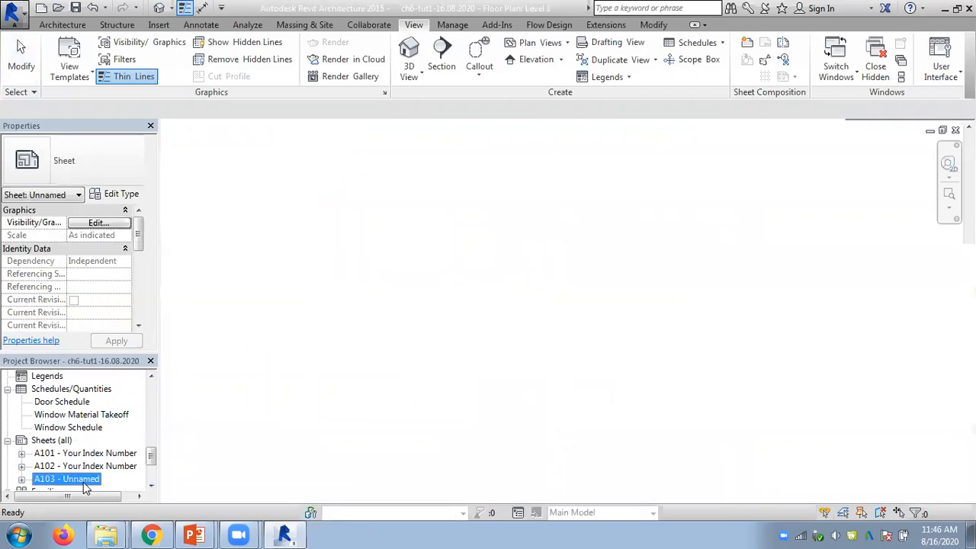
scroll(704, 462, up, 3)
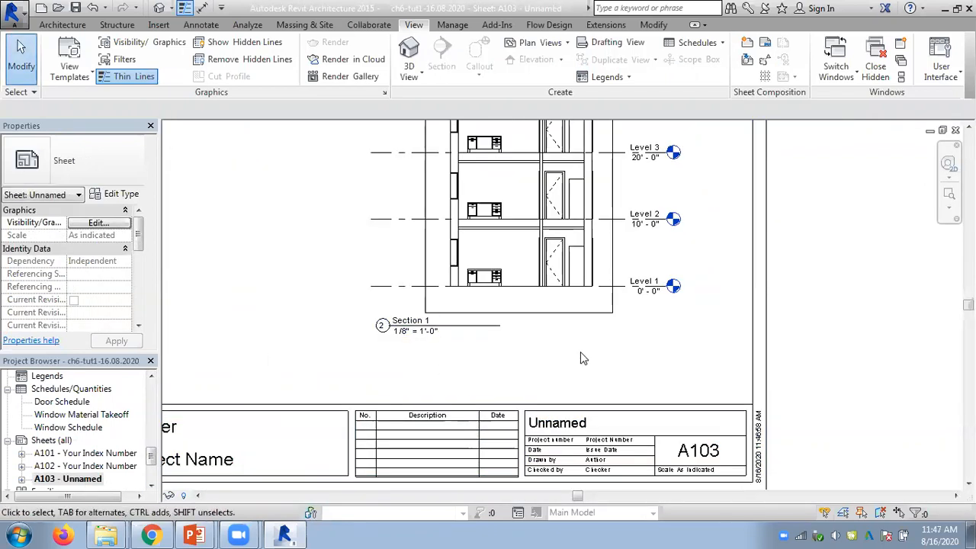
Step: Move the Level 1 Copy 1 floor plan viewport closer to the upper-left corner of the sheet's border
scroll(599, 357, down, 2)
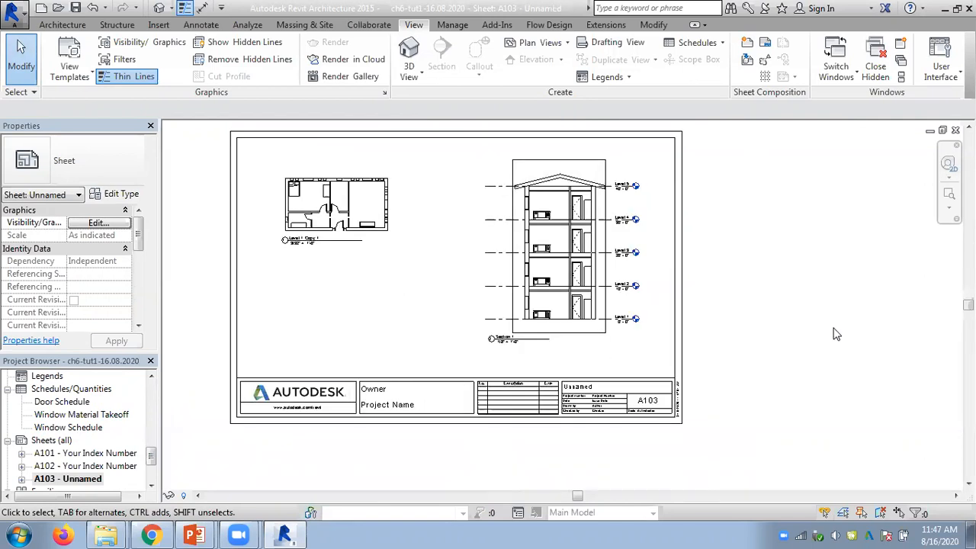
drag(355, 214, 336, 200)
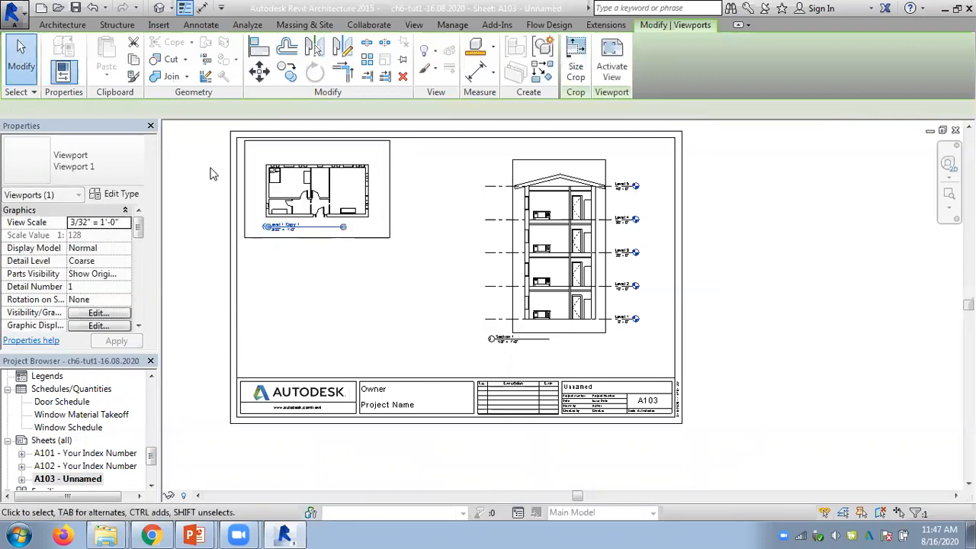
click(354, 268)
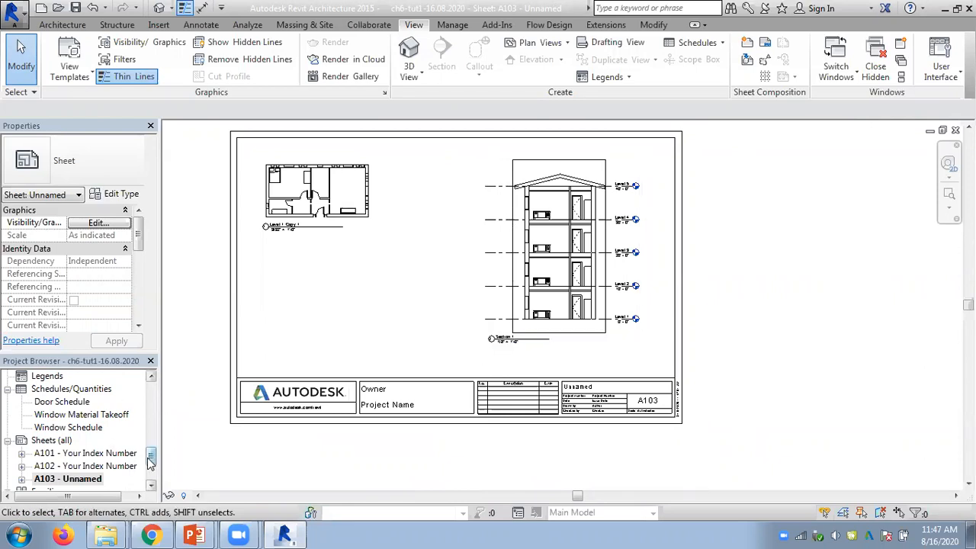
Step: Open the Section 1 view, hide its crop region, and close the view to return to the sheet
drag(151, 458, 153, 449)
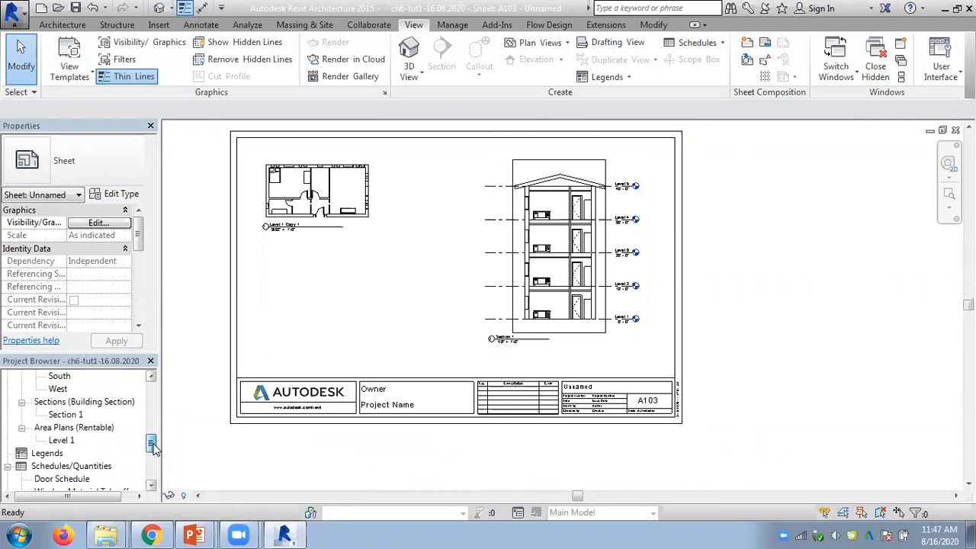
double_click(68, 415)
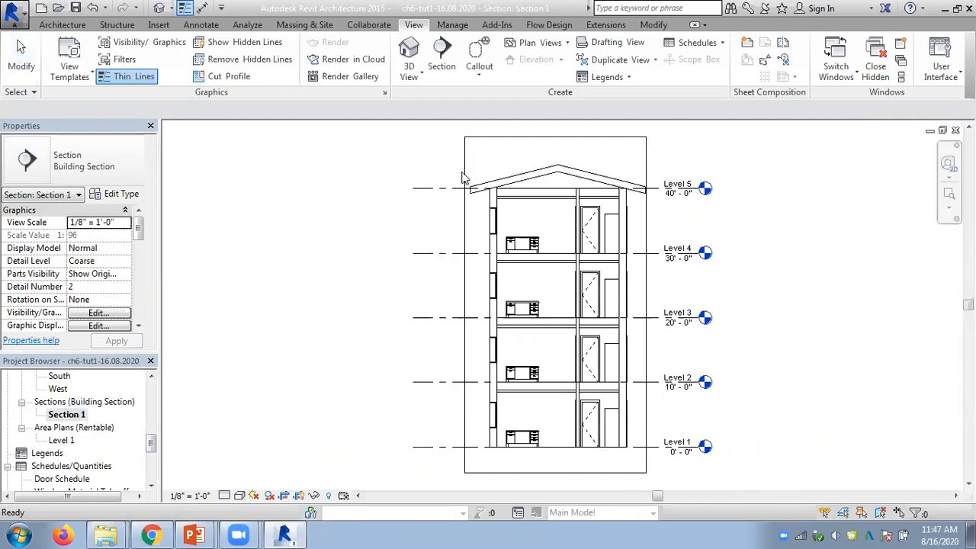
click(298, 496)
click(298, 497)
click(298, 497)
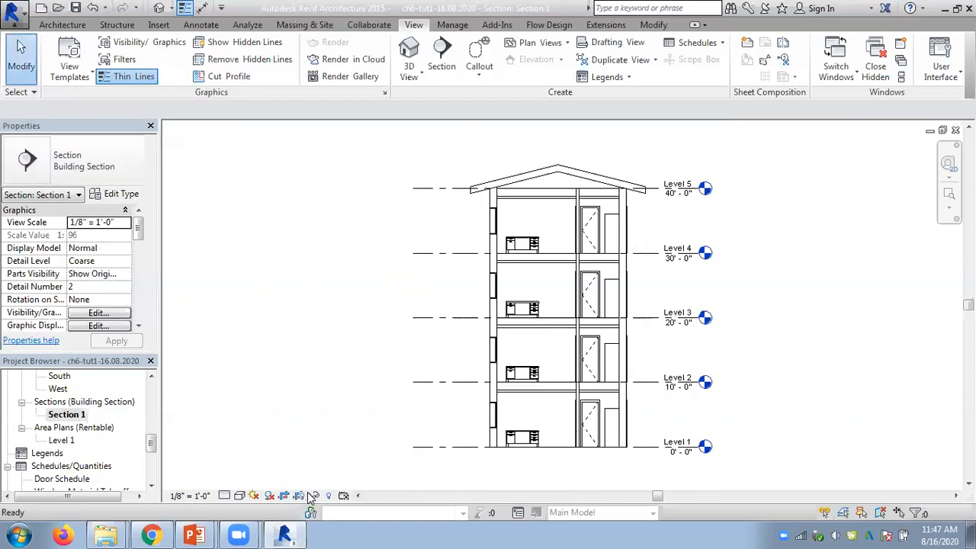
click(955, 130)
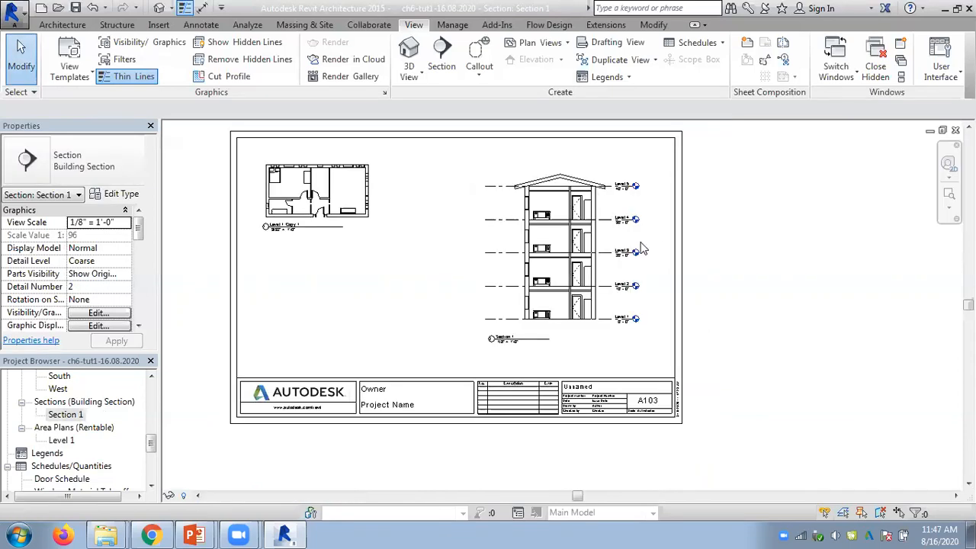
Step: Activate the Section 1 view on the sheet, show its crop region, and deactivate the view
double_click(504, 184)
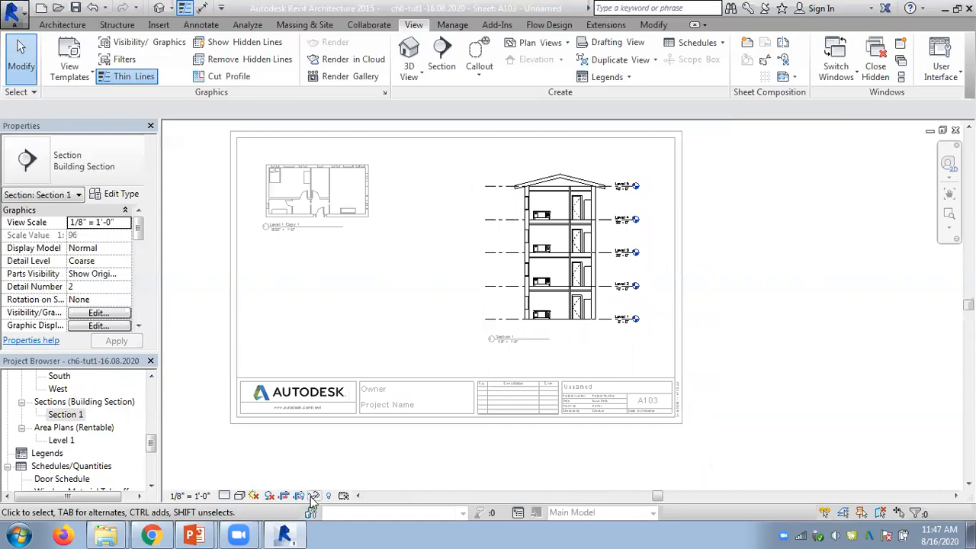
click(298, 496)
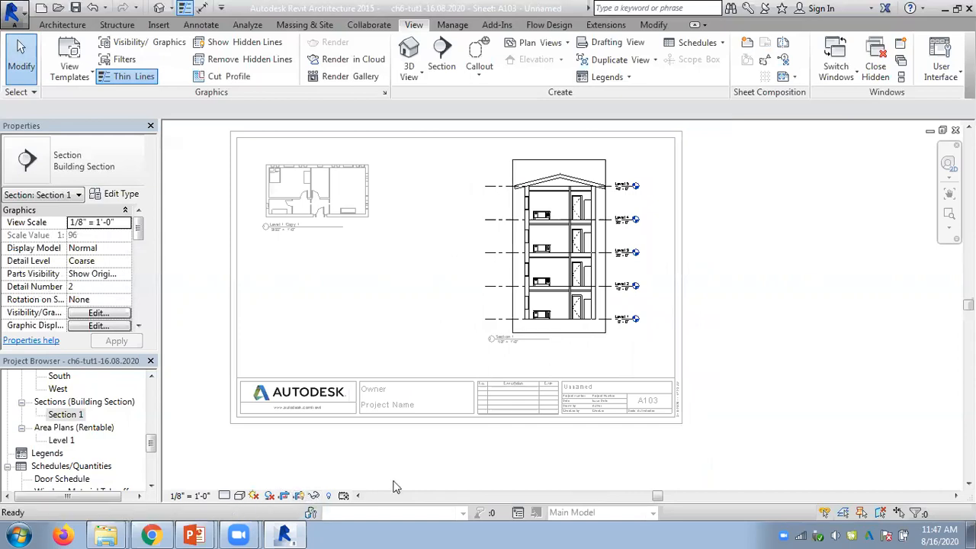
double_click(818, 275)
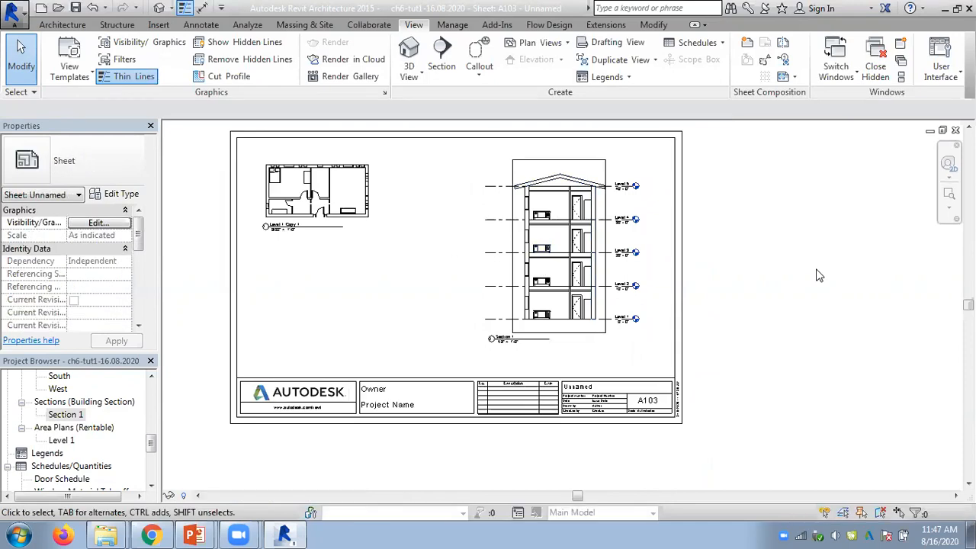
Step: Activate the Section 1 viewport on the sheet once more and return to the sheet without editing the view
right_click(502, 284)
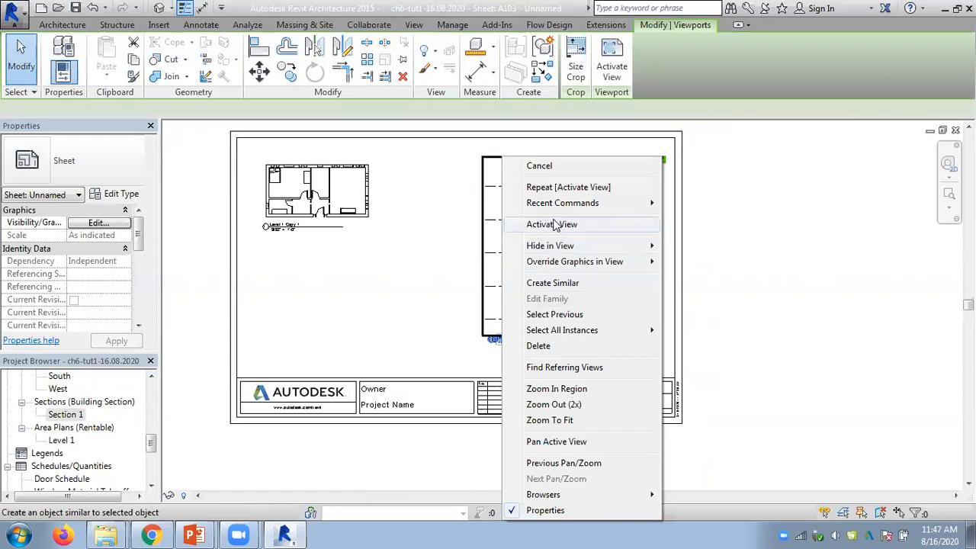
click(795, 264)
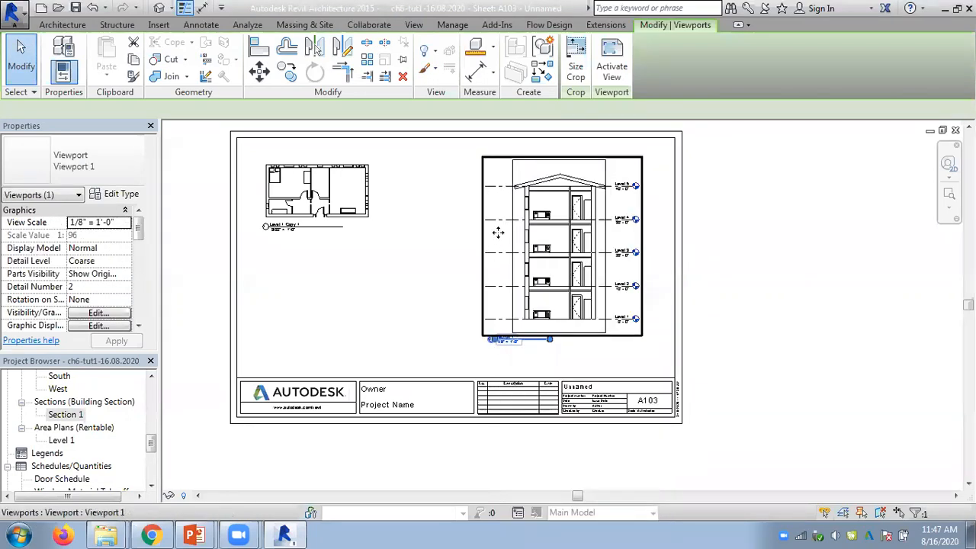
double_click(497, 231)
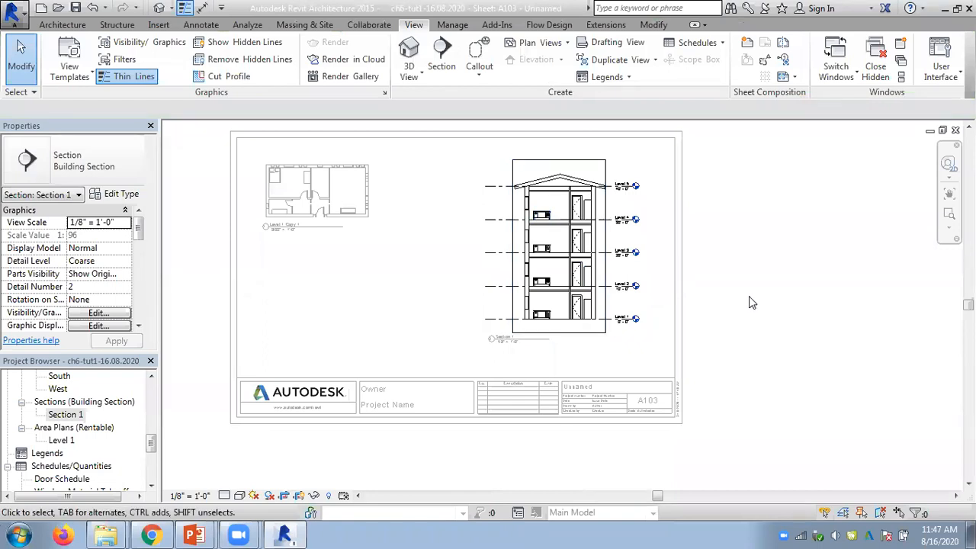
double_click(869, 254)
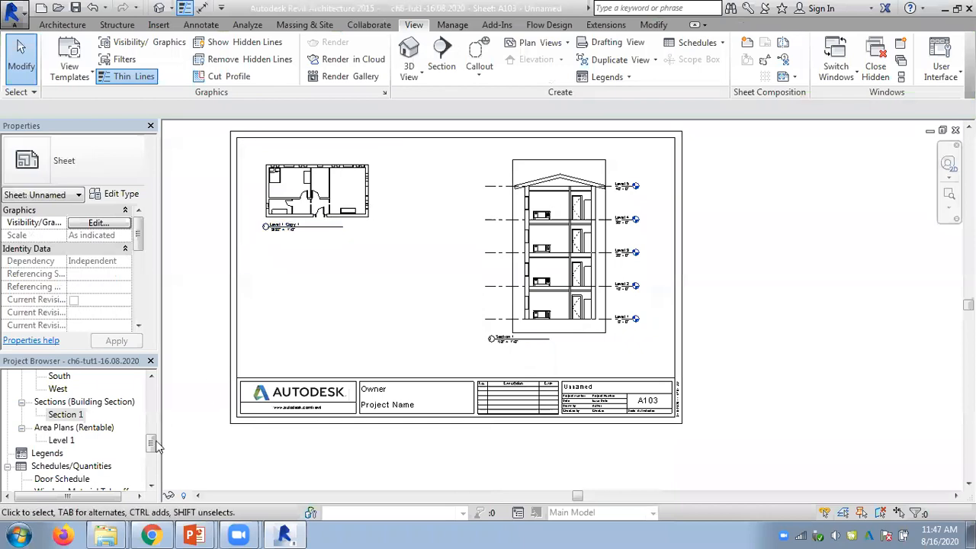
Step: Examine the list of views that can be added to sheet A103, and close it without adding one
mouse_move(156, 446)
mouse_down()
mouse_move(150, 408)
mouse_move(141, 435)
mouse_up()
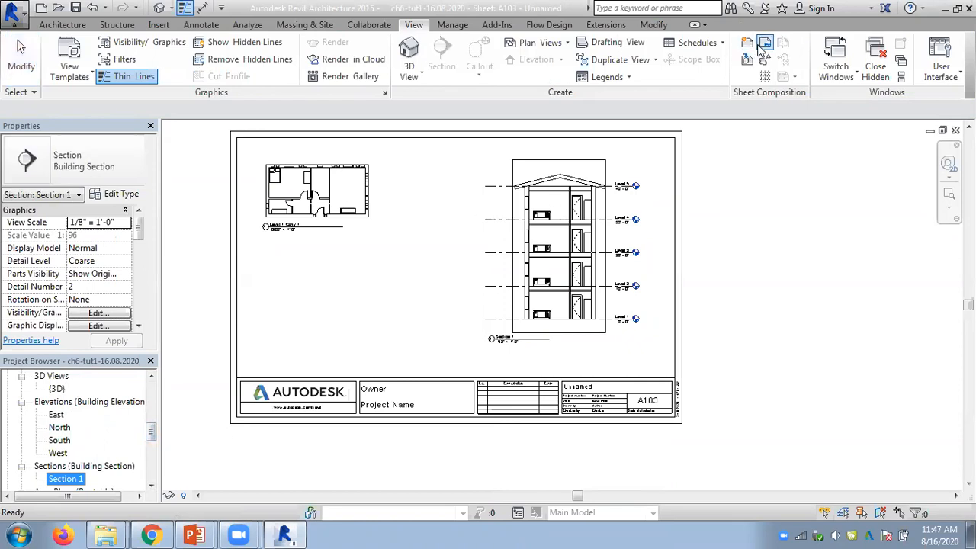
click(749, 63)
mouse_move(586, 253)
mouse_down()
mouse_move(585, 262)
mouse_move(584, 244)
mouse_up()
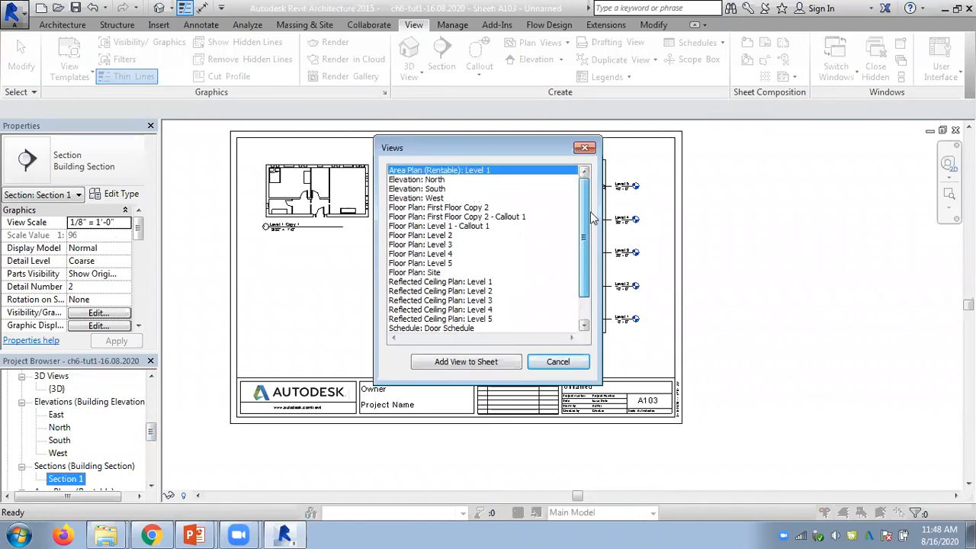
scroll(587, 295, down, 1)
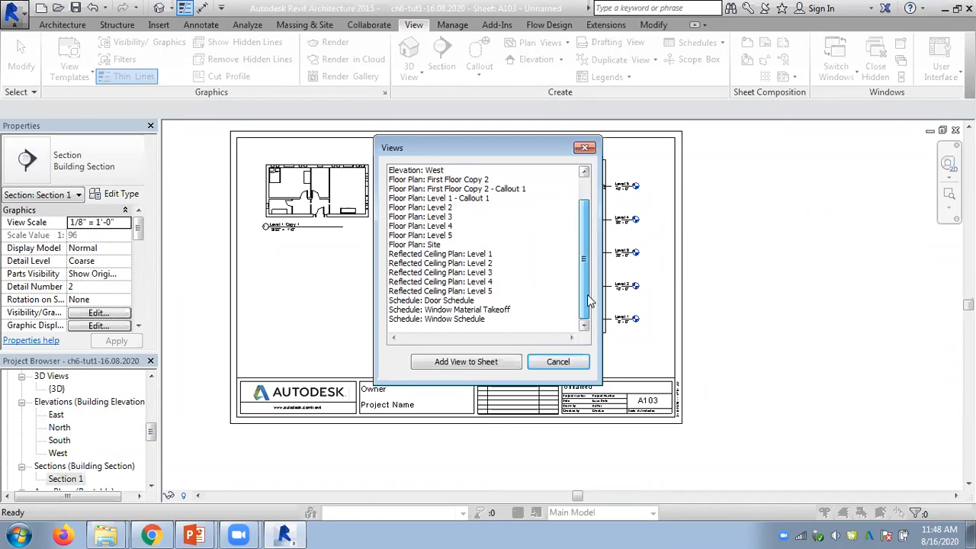
scroll(587, 300, up, 1)
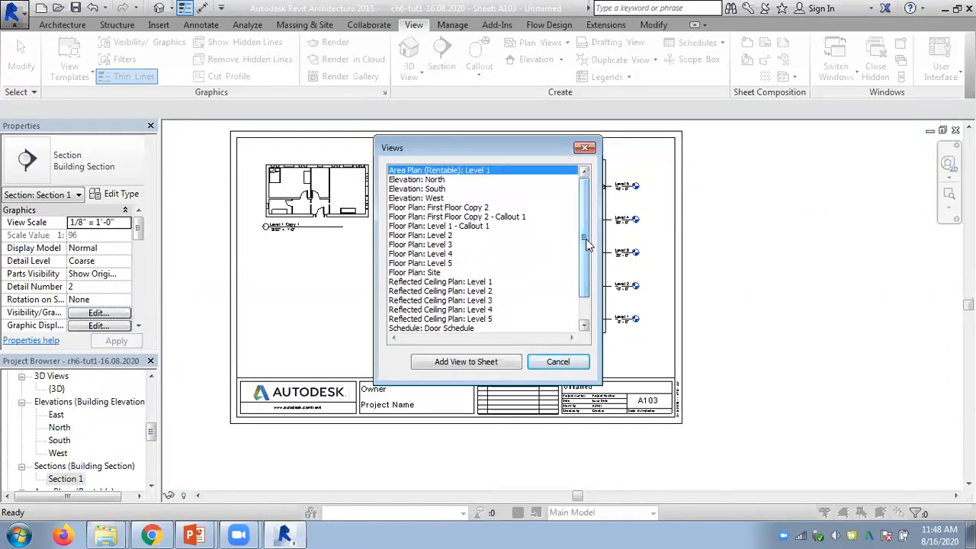
click(558, 362)
Step: Try to place the {3D} view on sheet A103 below the floor plan
drag(57, 389, 309, 309)
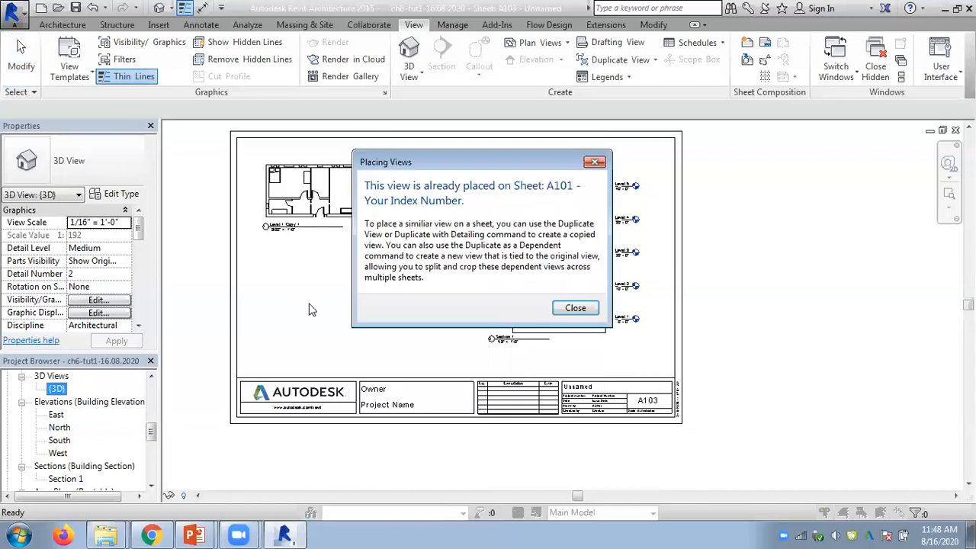
click(575, 307)
drag(151, 433, 151, 451)
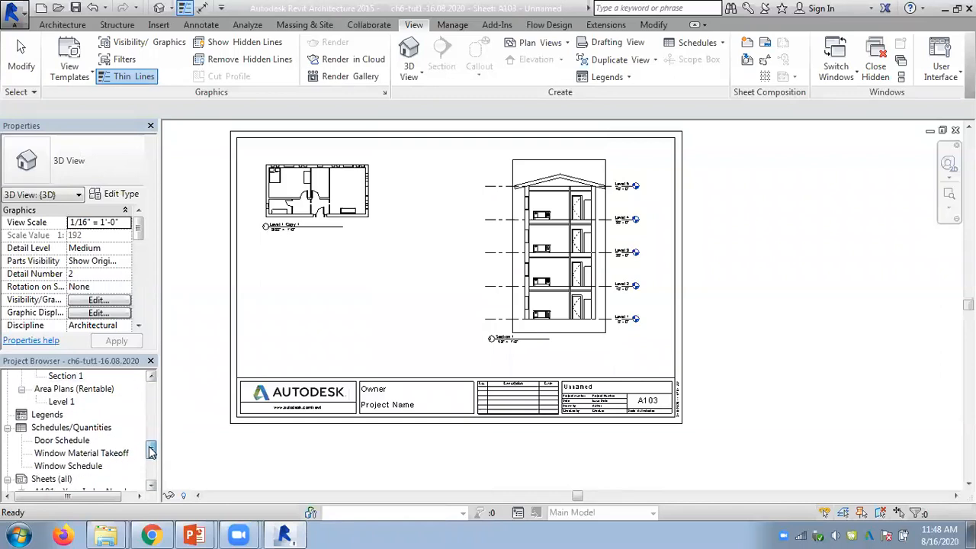
Step: Open sheet A101 and delete its {3D} viewport
click(151, 485)
click(151, 486)
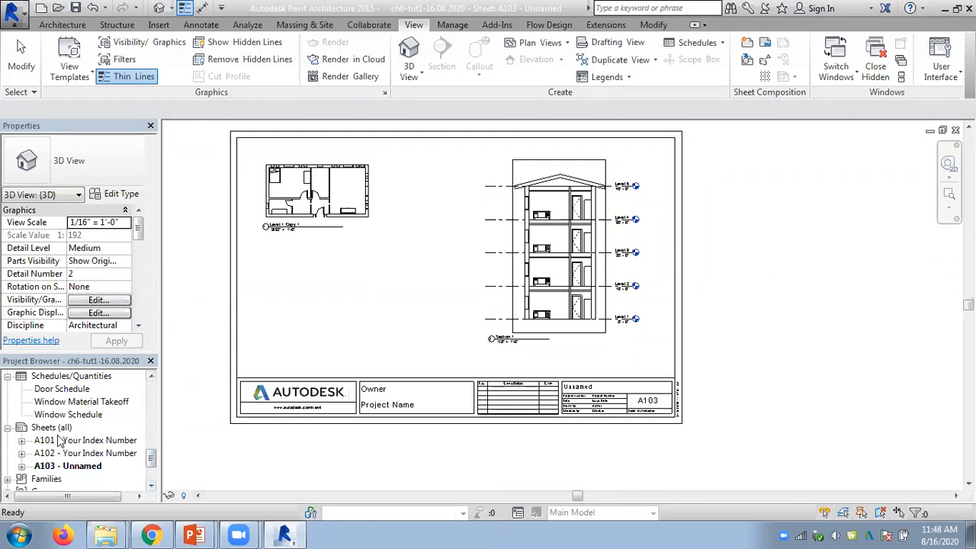
double_click(60, 439)
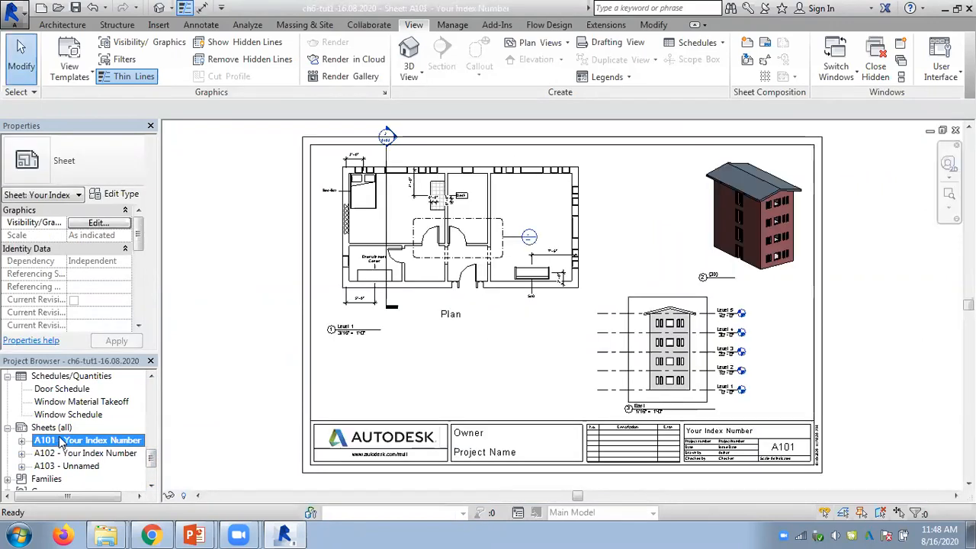
click(793, 276)
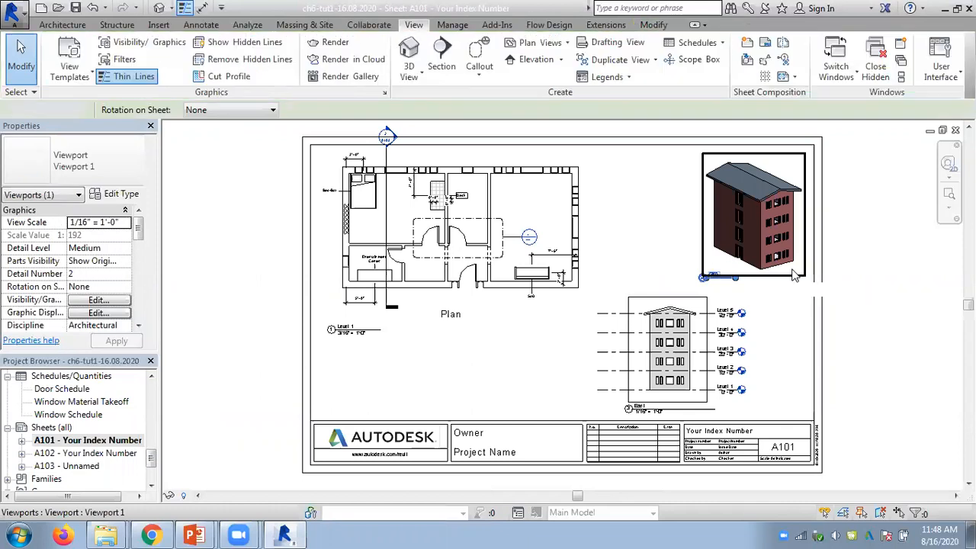
key(Delete)
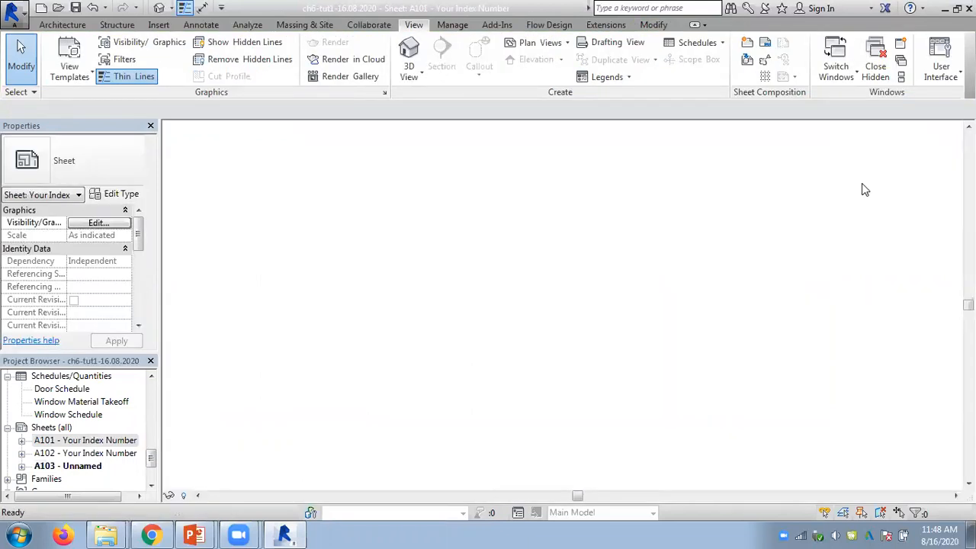
Step: Place the {3D} view on sheet A103 below the floor plan
click(746, 59)
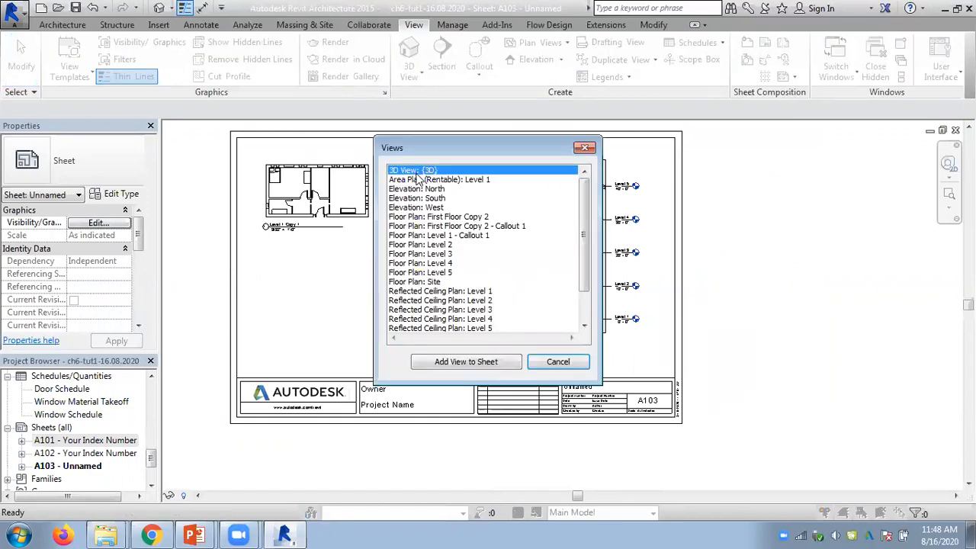
click(465, 361)
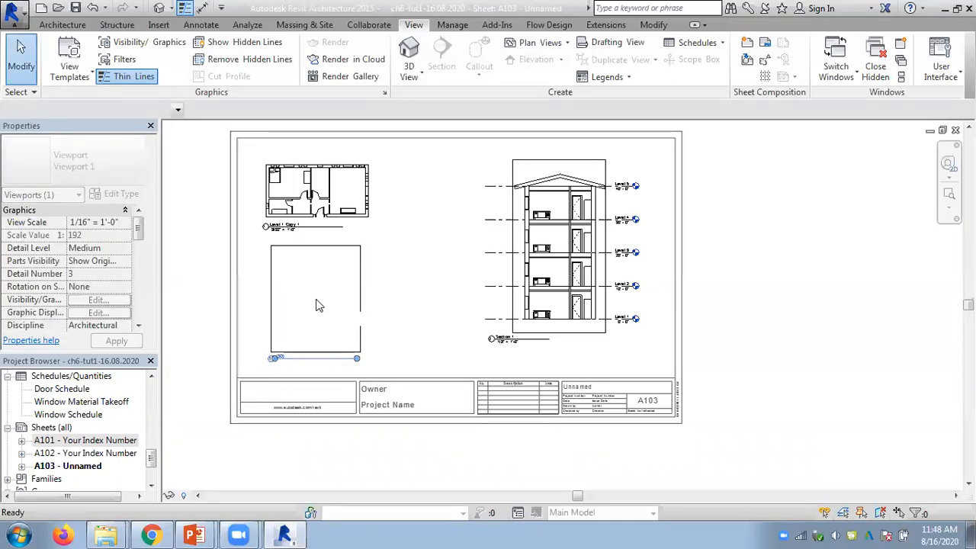
click(318, 305)
click(206, 268)
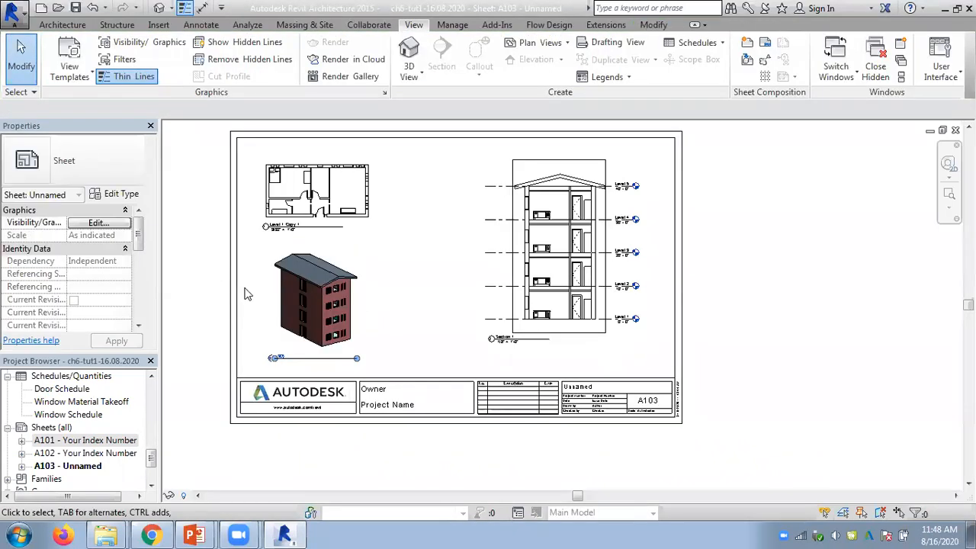
middle_drag(799, 381, 848, 410)
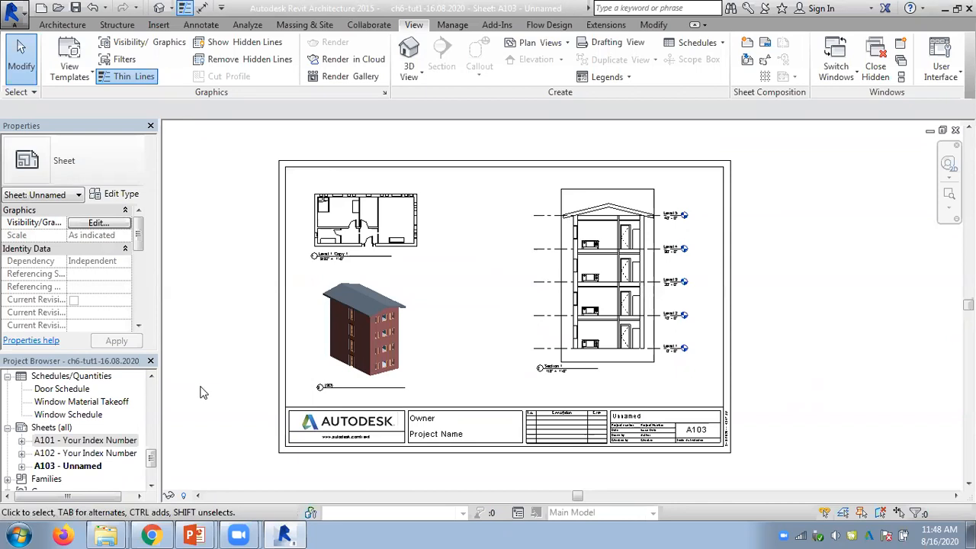
Step: Open the {3D} view, orbit the building to face another side, and return to sheet A103
drag(152, 456, 151, 432)
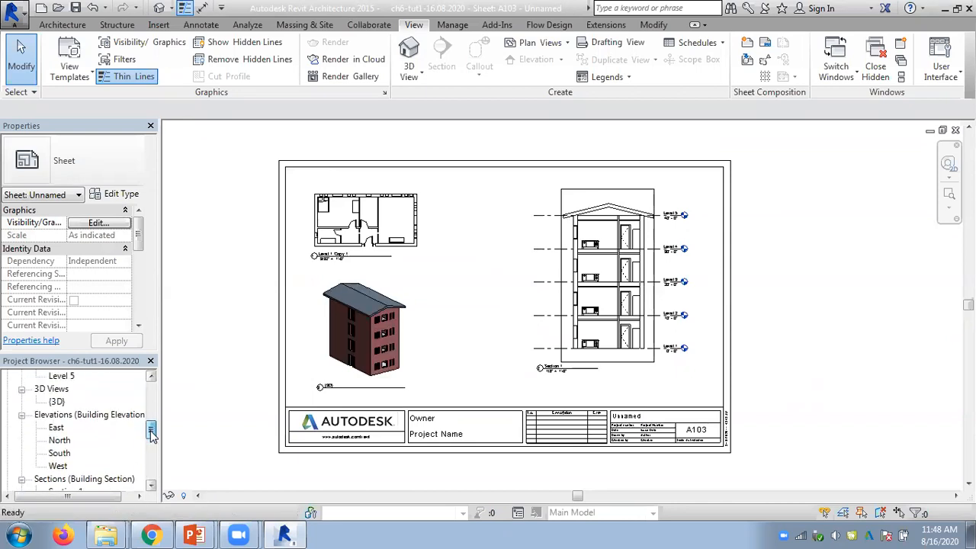
double_click(56, 401)
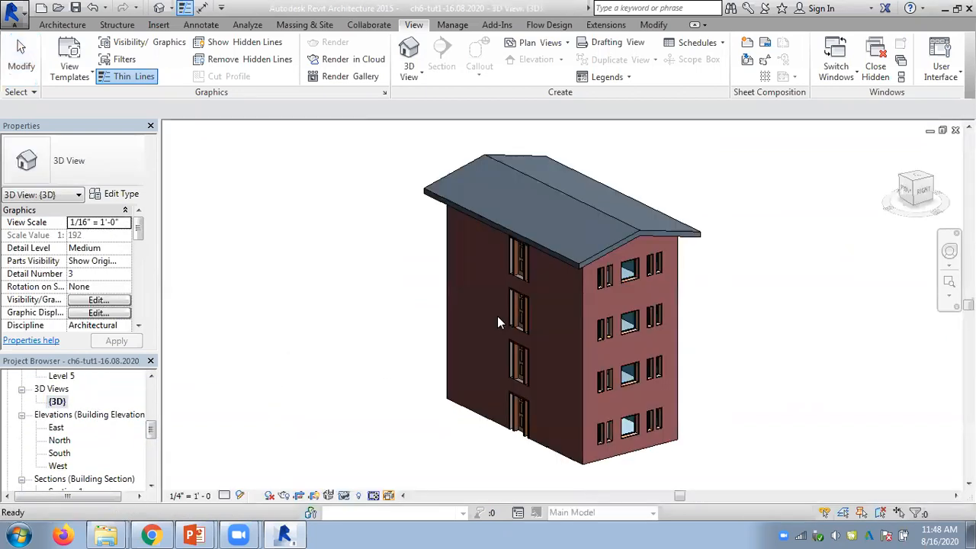
middle_drag(734, 374, 556, 384)
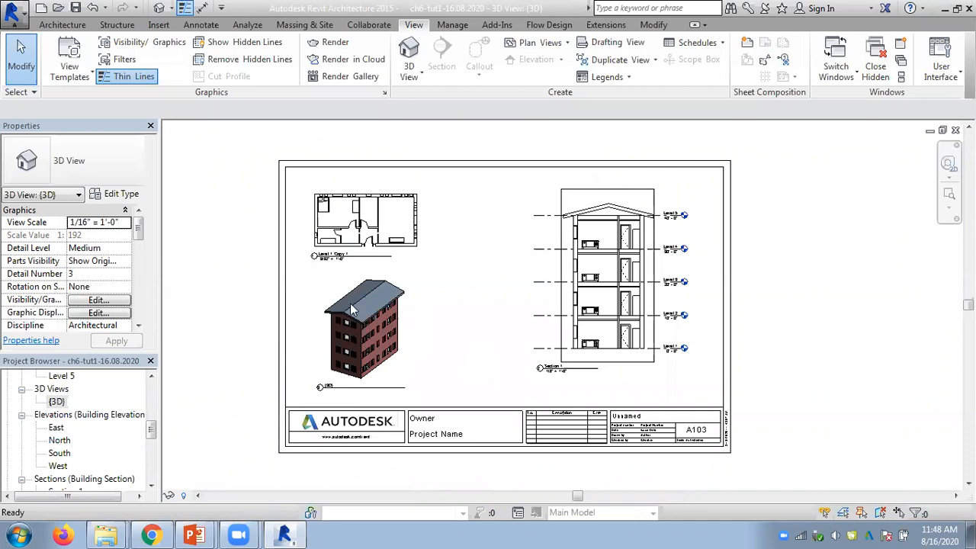
Step: Activate the {3D} view on sheet A103, orbit the building so its long windowed side faces forward, and deactivate the view
double_click(374, 328)
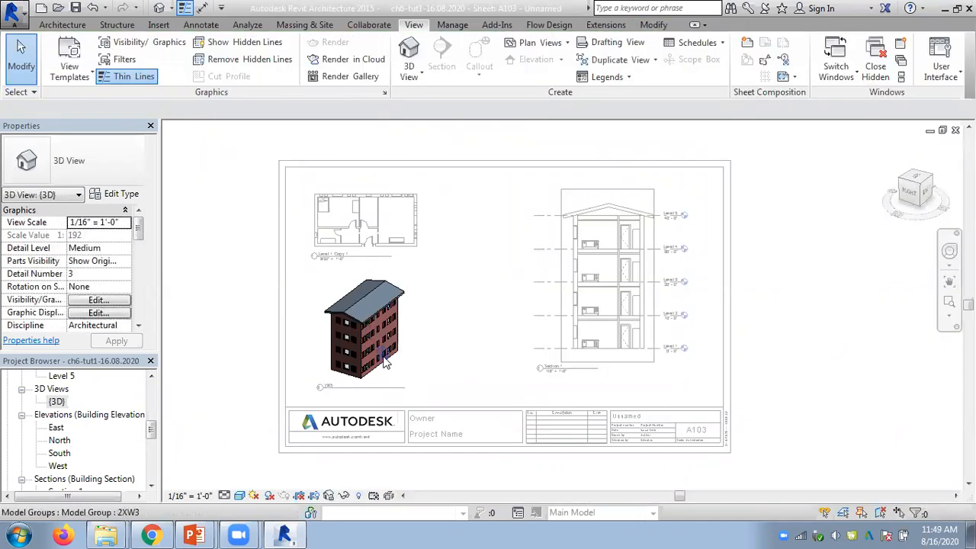
scroll(382, 363, up, 2)
scroll(345, 349, up, 1)
shift+middle_drag(374, 350, 212, 381)
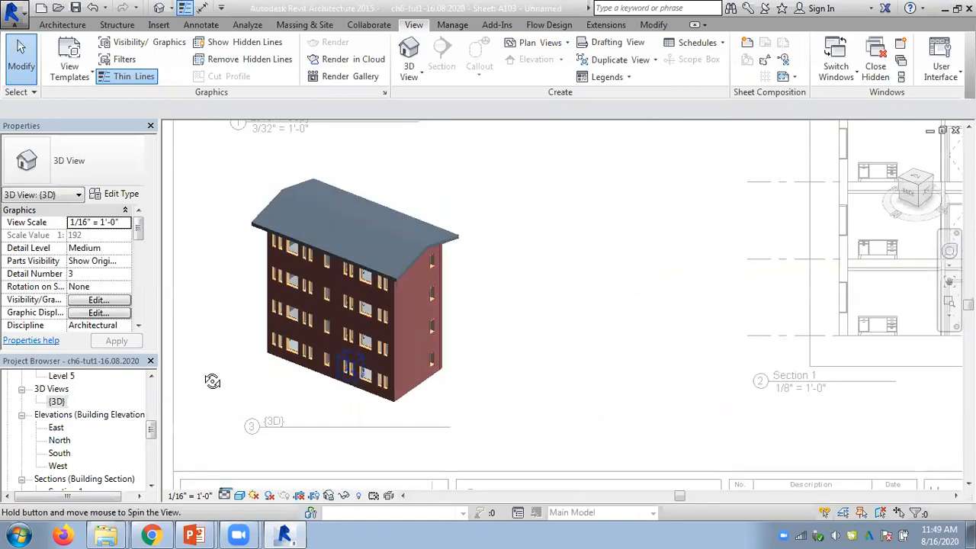
scroll(464, 318, down, 3)
scroll(464, 318, down, 2)
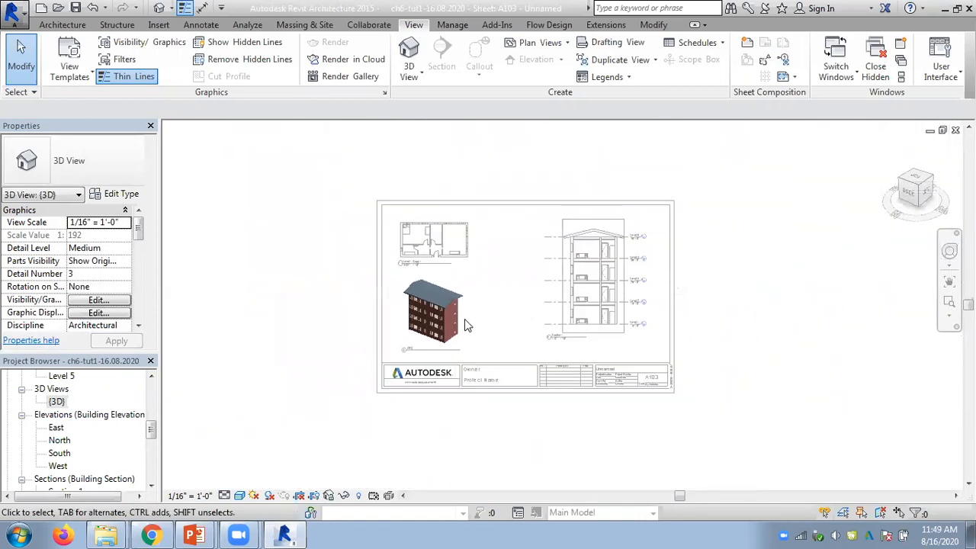
double_click(512, 282)
scroll(509, 283, up, 4)
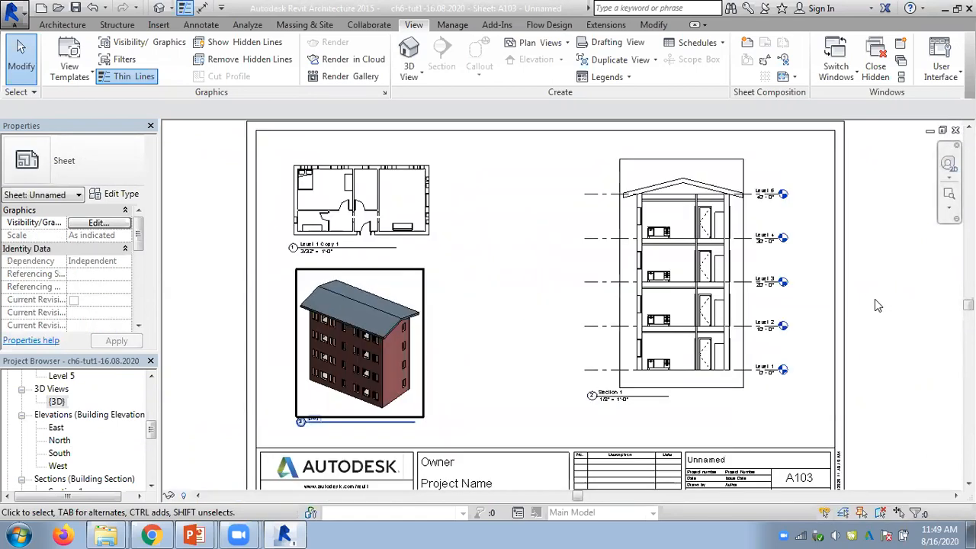
Step: Try a view scale of 1/8" = 1'-0" for the {3D} viewport and undo the change
click(308, 401)
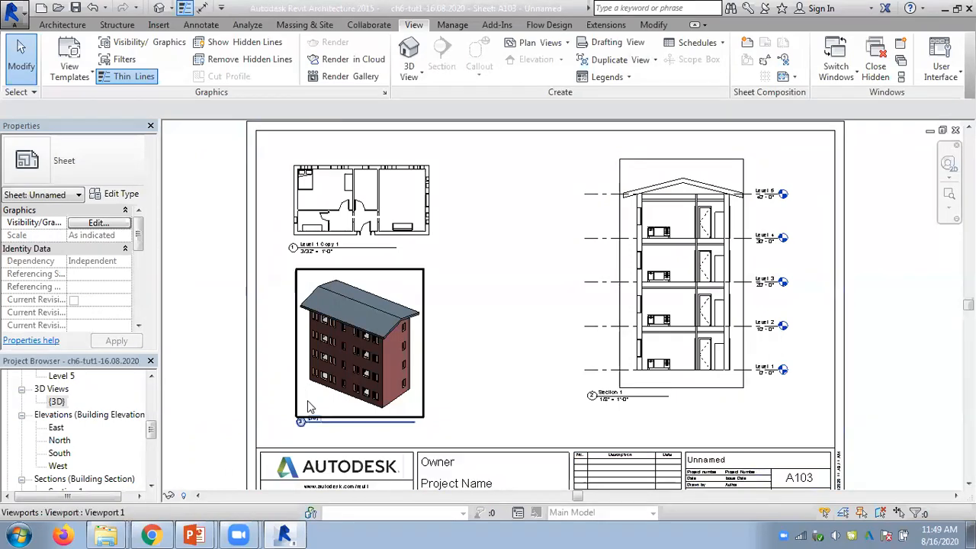
scroll(294, 419, up, 3)
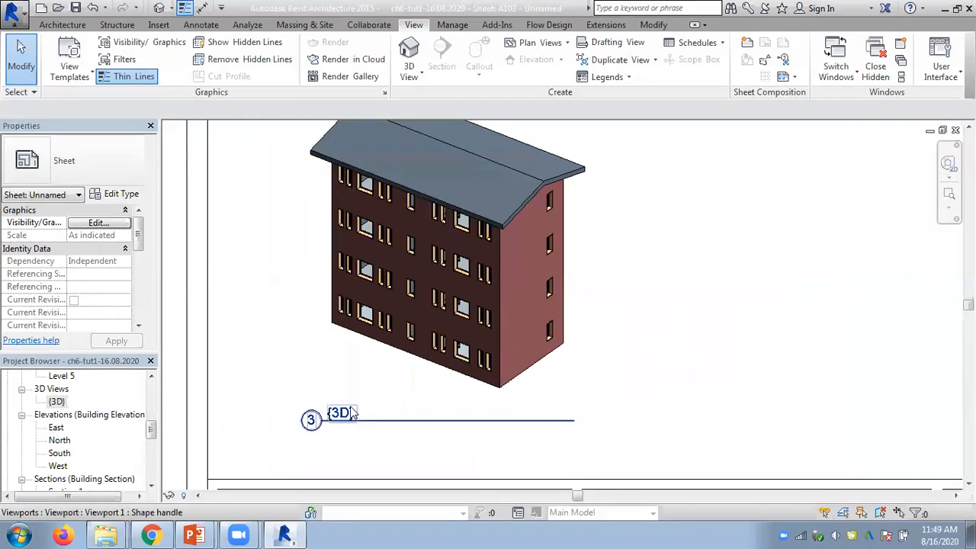
click(372, 423)
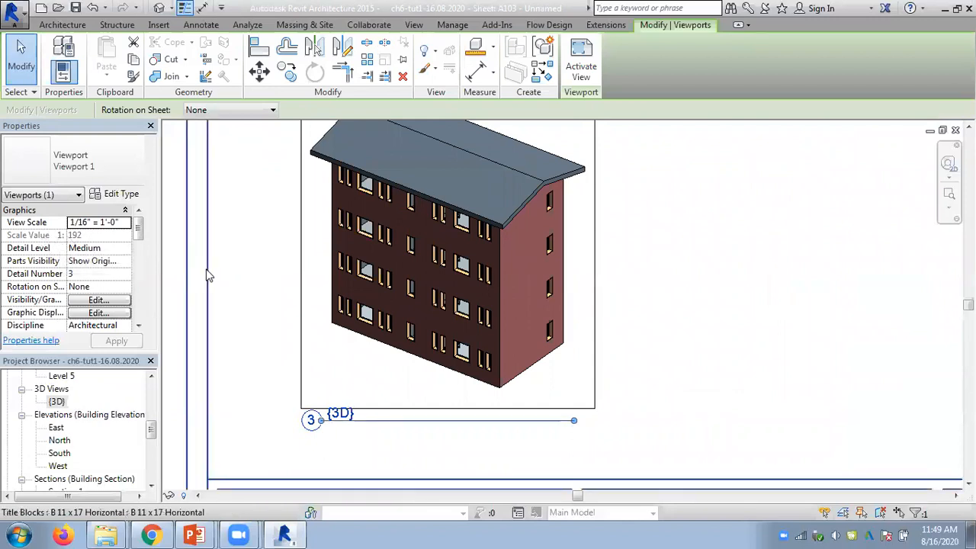
click(168, 254)
click(392, 176)
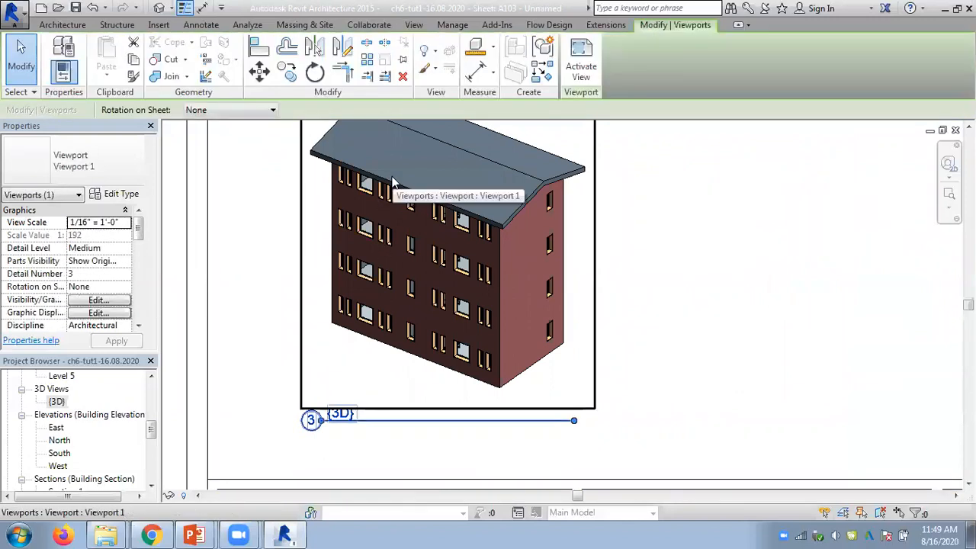
click(127, 222)
click(103, 259)
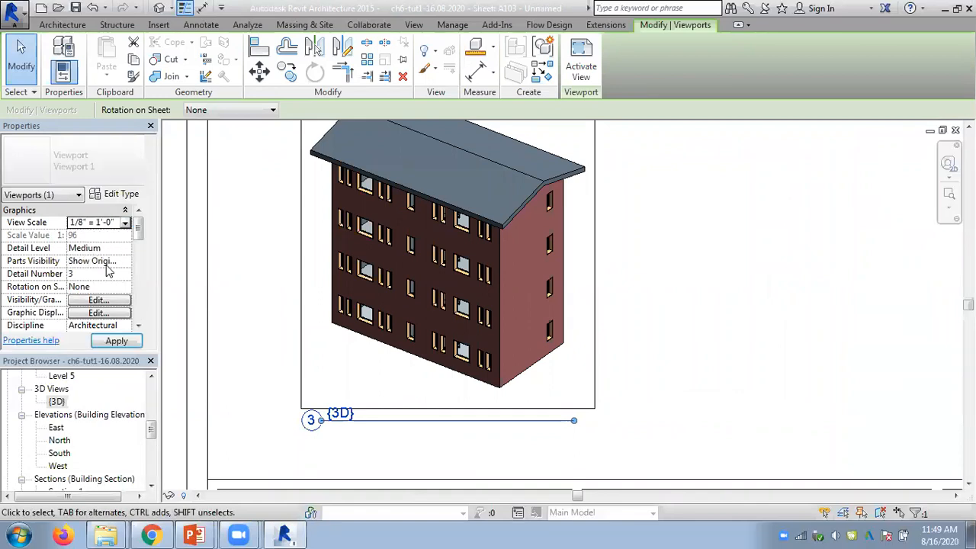
click(117, 341)
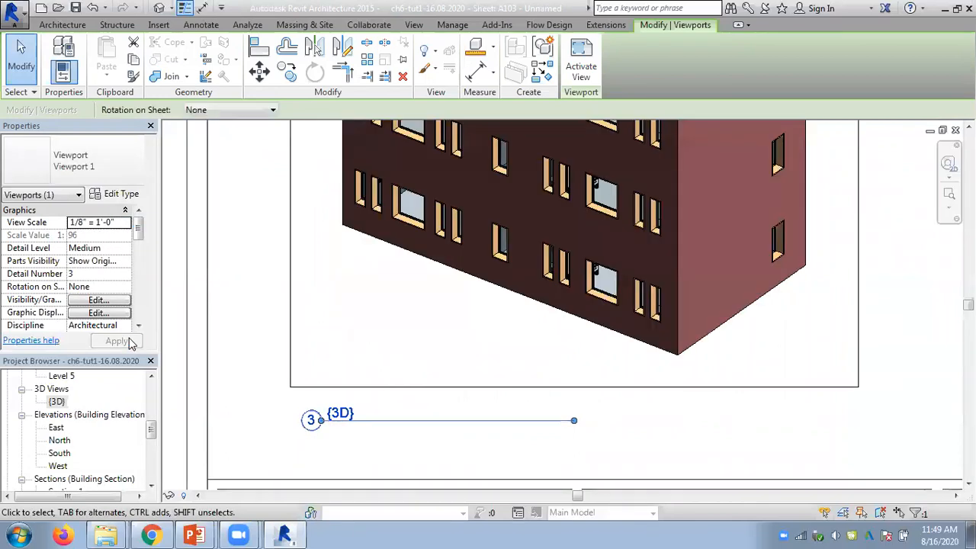
scroll(385, 316, down, 4)
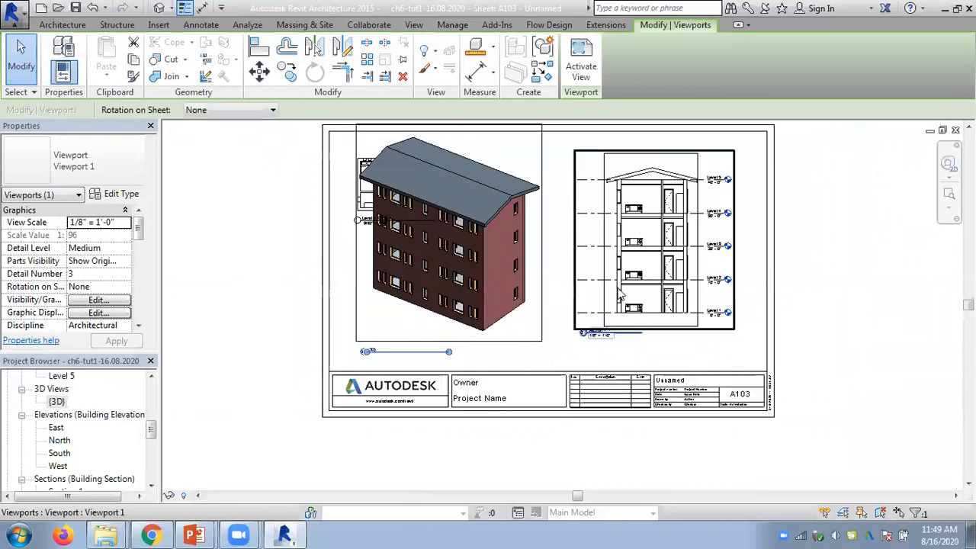
key(ctrl+z)
middle_drag(265, 232, 200, 252)
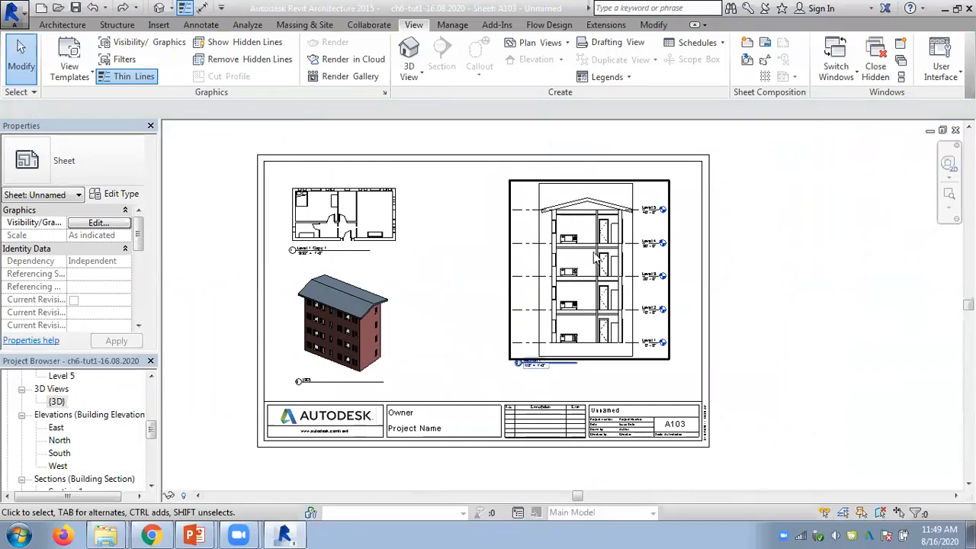
Step: Move the Section 1 viewport closer to the floor plan and {3D} view on sheet A103
drag(492, 183, 466, 178)
key(Escape)
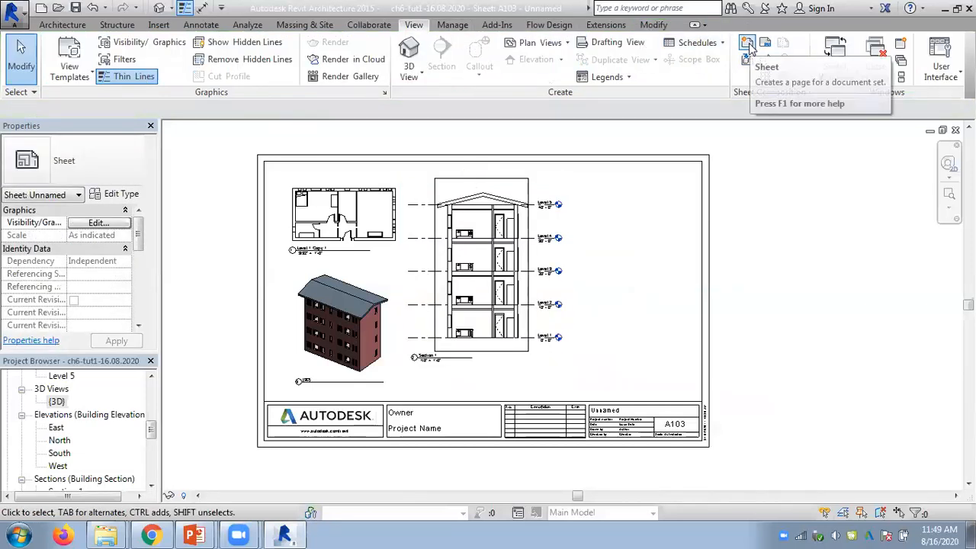
Step: Find the Titleblocks folder in the US Imperial family library for a new sheet, and cancel without creating a sheet
click(747, 46)
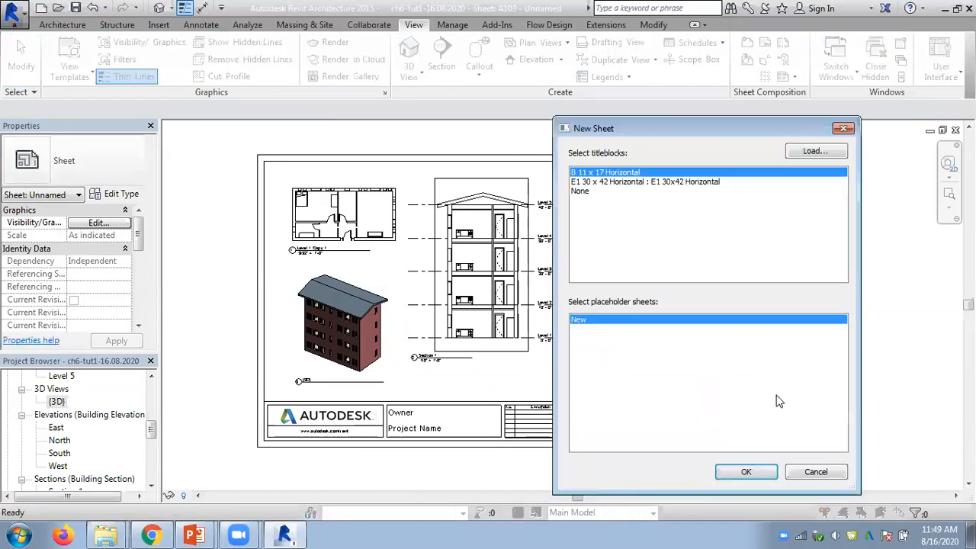
click(814, 151)
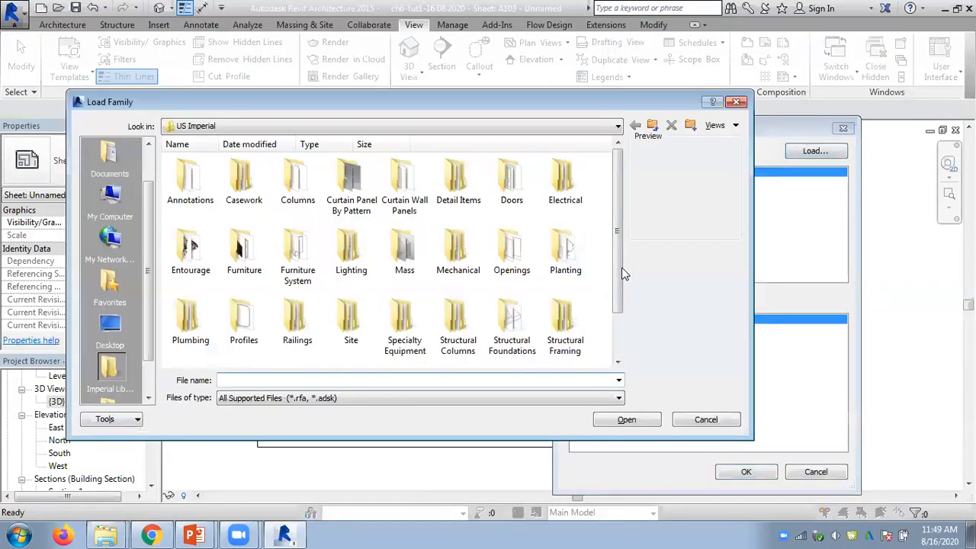
drag(625, 273, 618, 349)
click(299, 334)
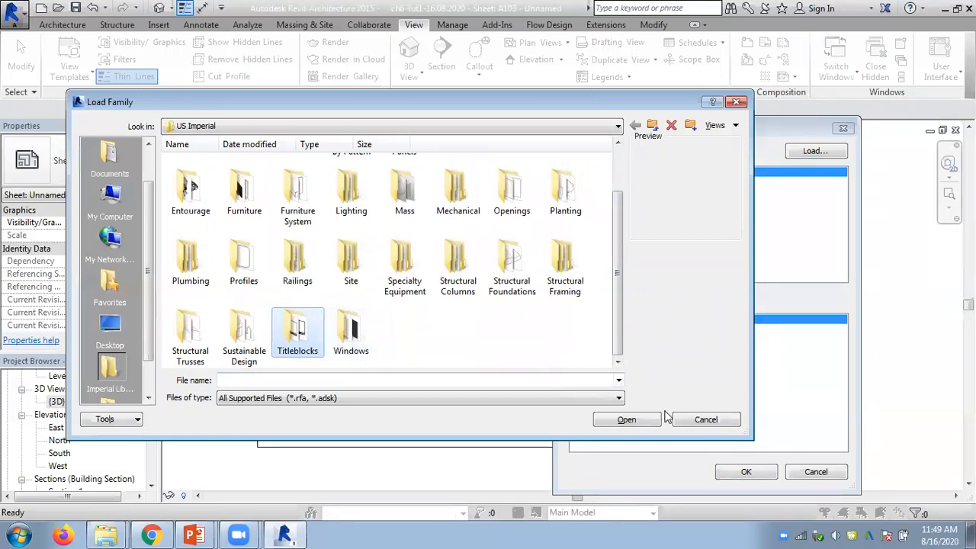
click(706, 419)
click(816, 472)
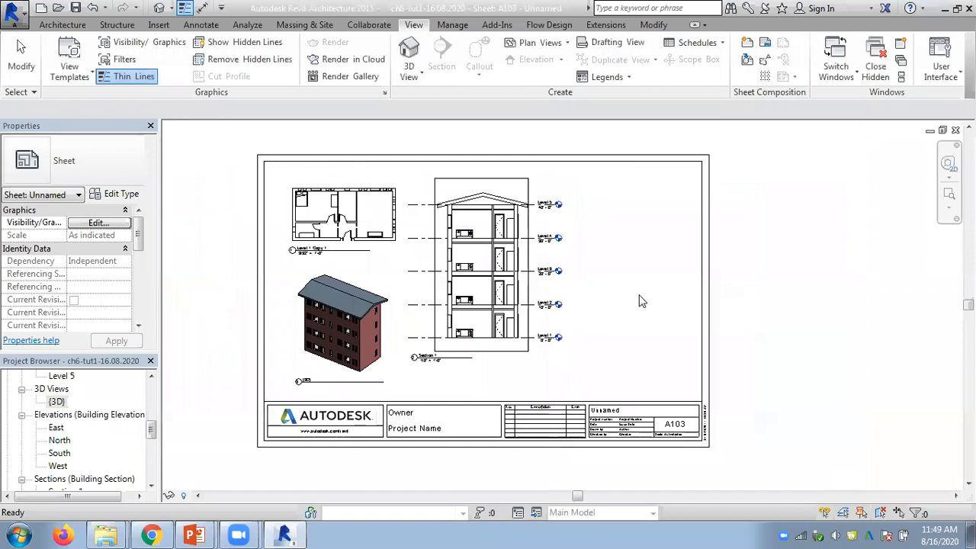
click(748, 44)
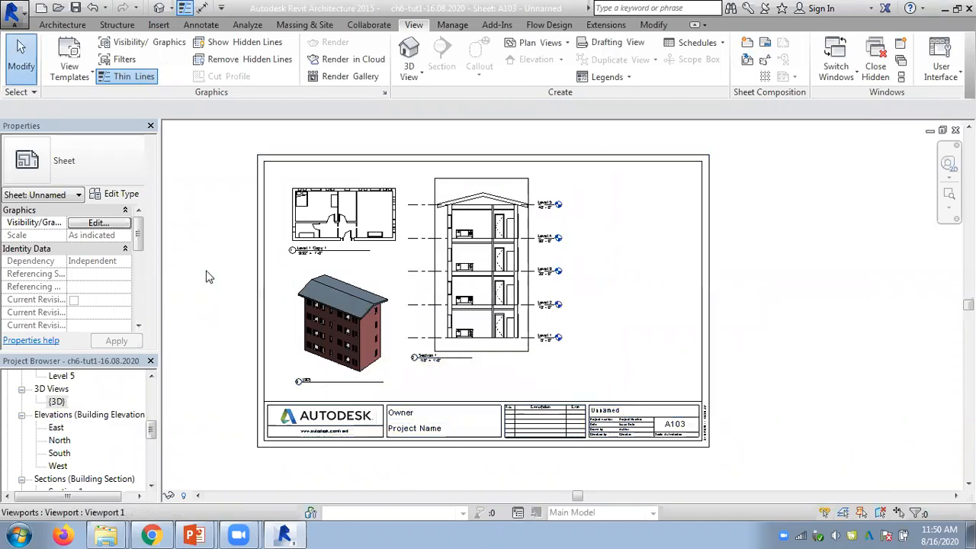
Step: Try to place the Door Schedule on sheet A103 beside the section view, and cancel the placement
drag(151, 431, 153, 452)
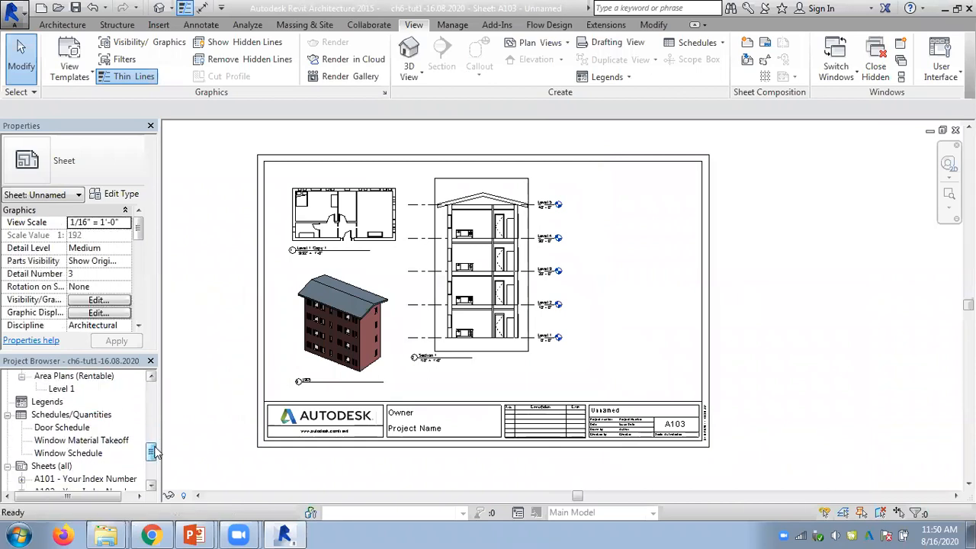
click(65, 429)
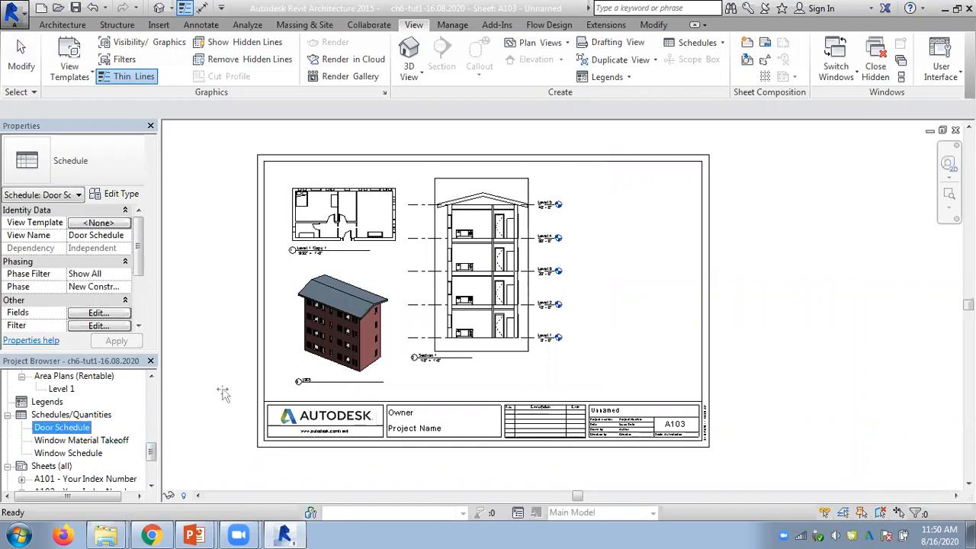
drag(607, 283, 635, 278)
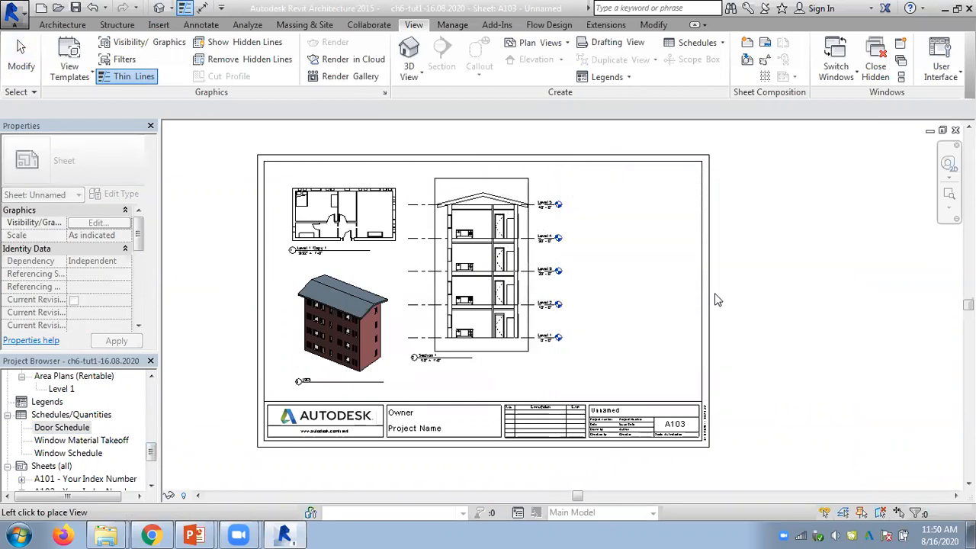
key(Escape)
Step: Place the Window Schedule on sheet A103 to the right of the section view
click(70, 453)
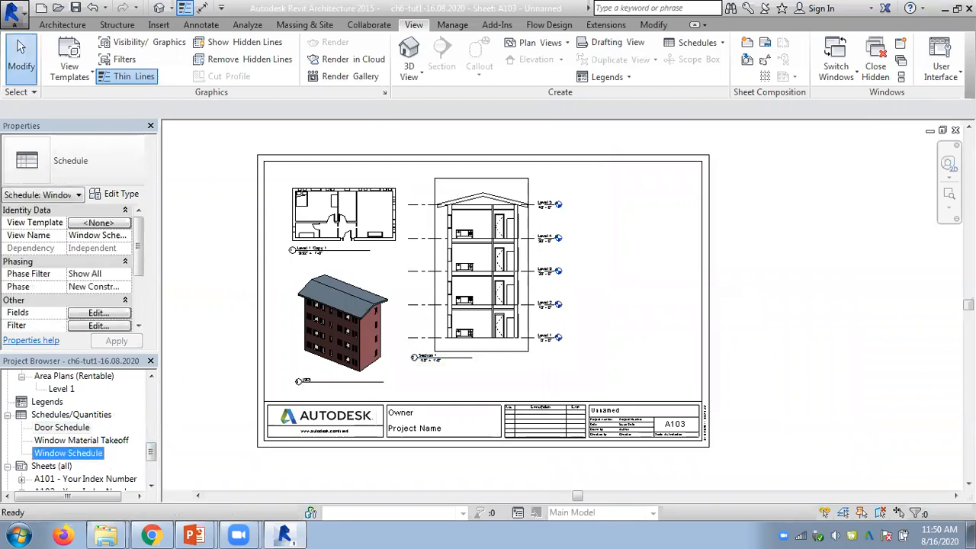
drag(70, 453, 627, 267)
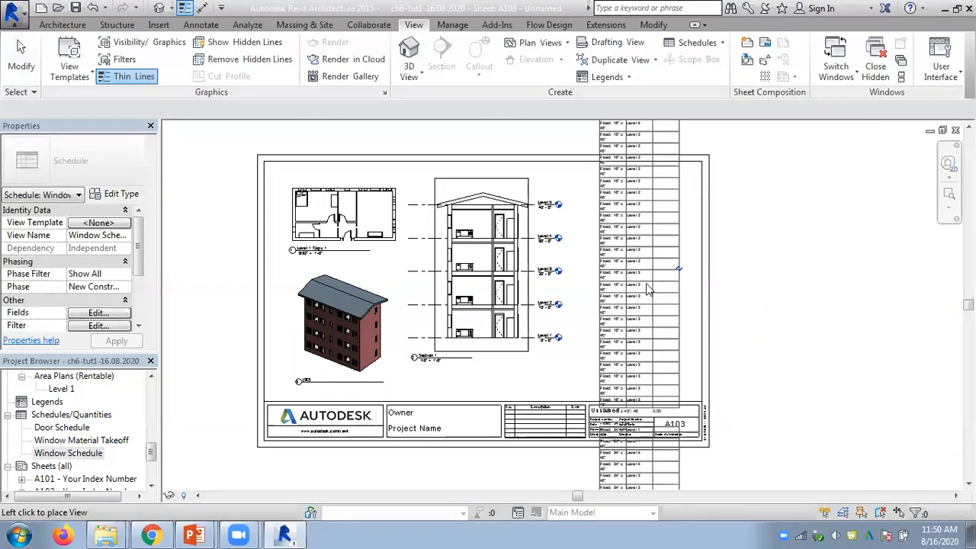
click(757, 320)
click(777, 307)
scroll(785, 317, down, 2)
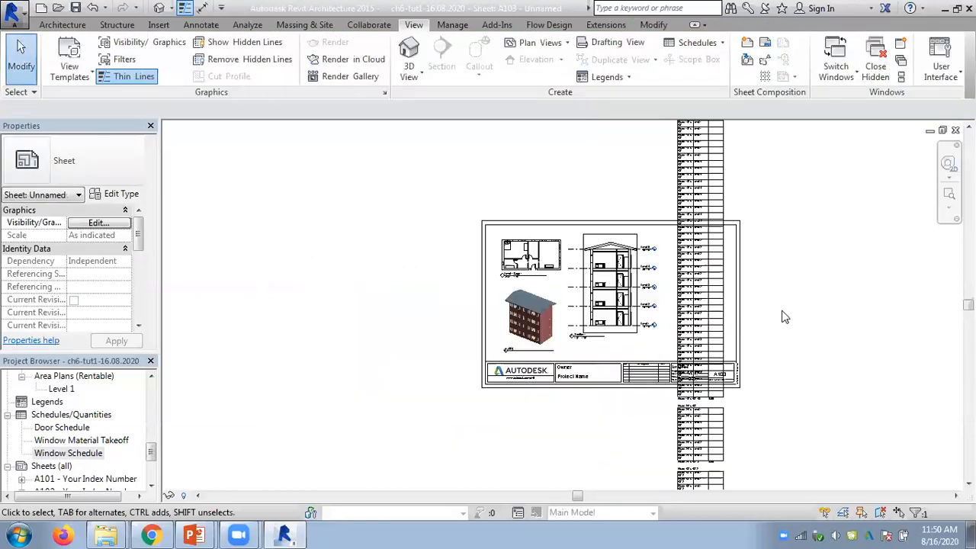
Step: Remove the Window Schedule that overruns the titleblock from sheet A103
scroll(785, 318, down, 2)
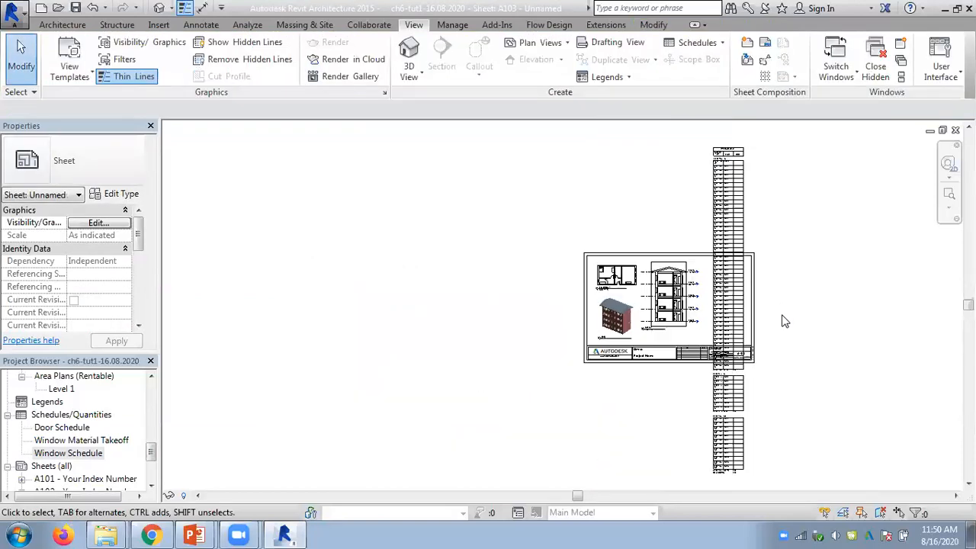
scroll(785, 321, up, 2)
scroll(805, 308, up, 1)
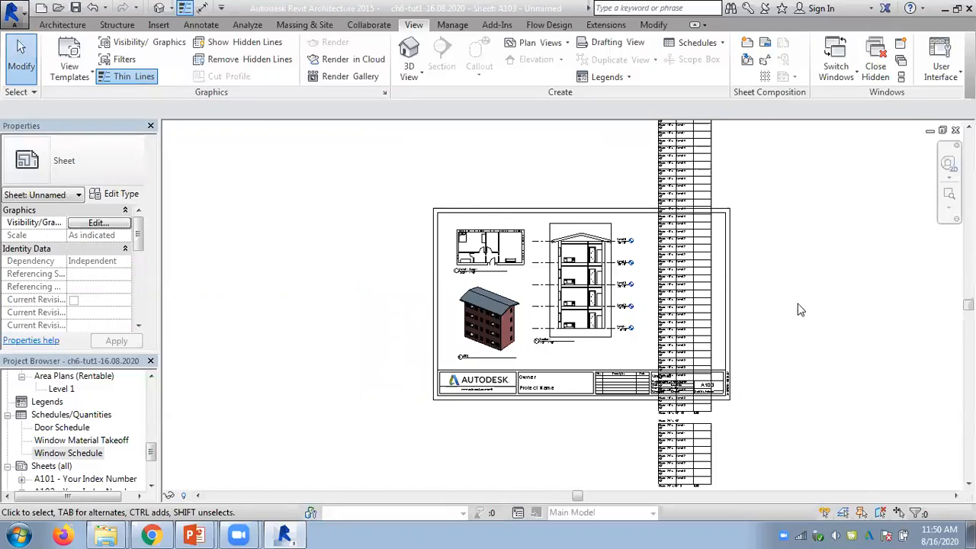
scroll(786, 301, up, 2)
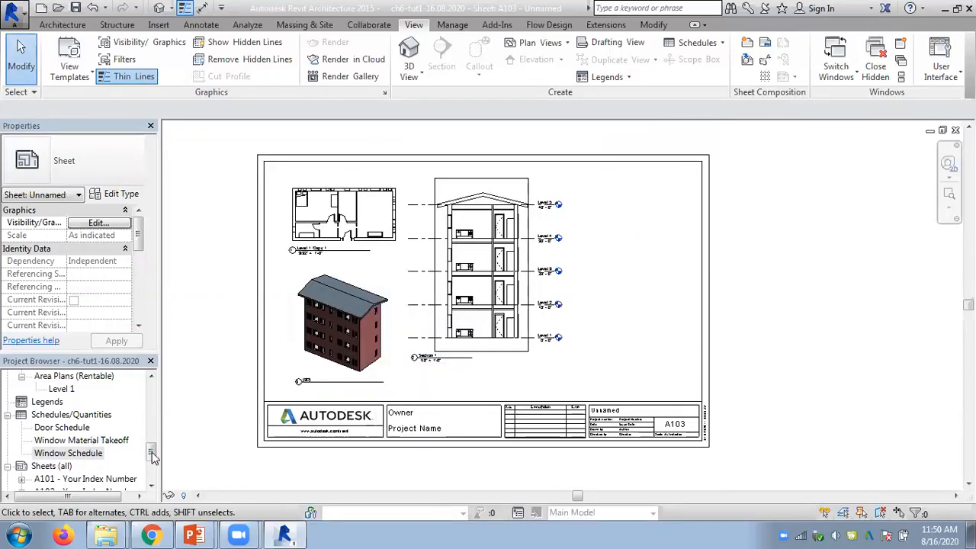
Step: Open sheet A102 and delete the Door Schedule from it
drag(151, 450, 151, 459)
double_click(99, 445)
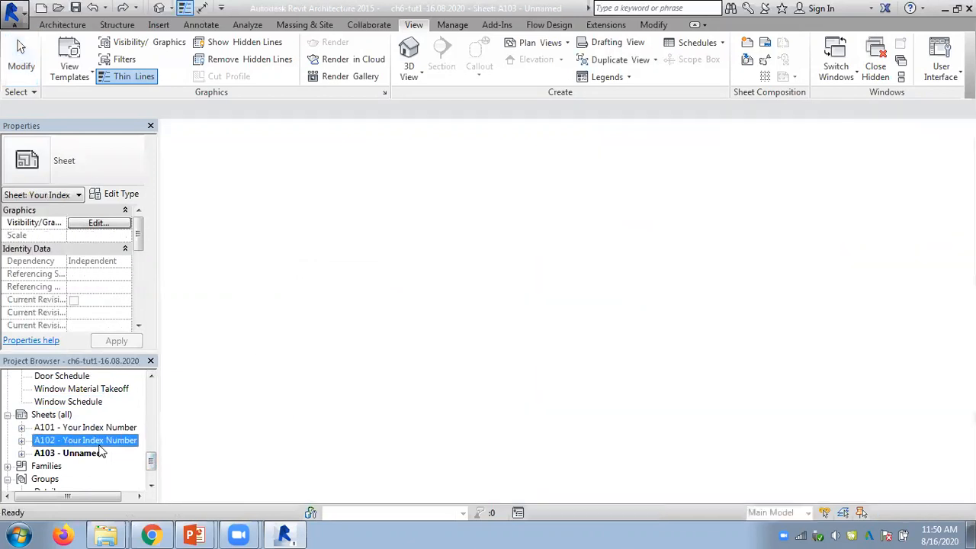
middle_drag(393, 293, 320, 298)
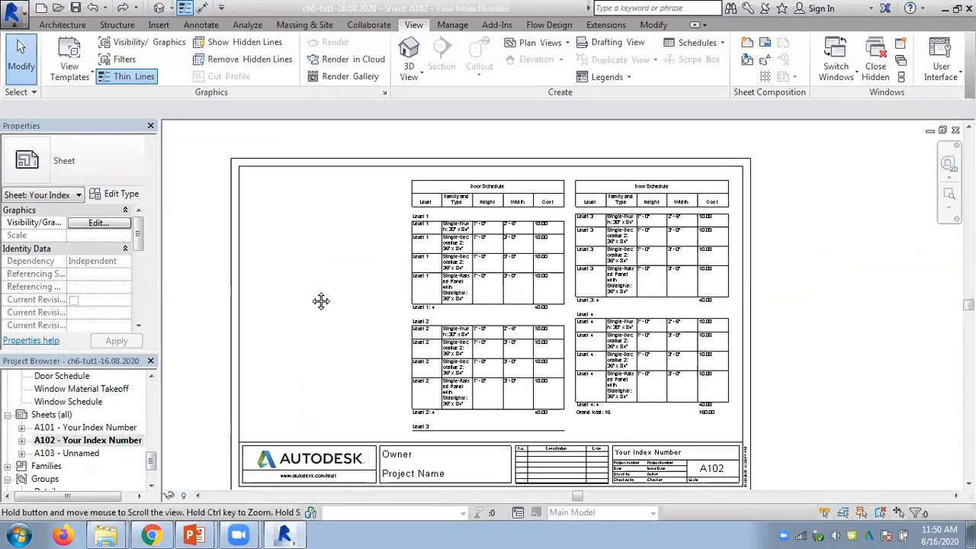
right_click(319, 294)
click(381, 390)
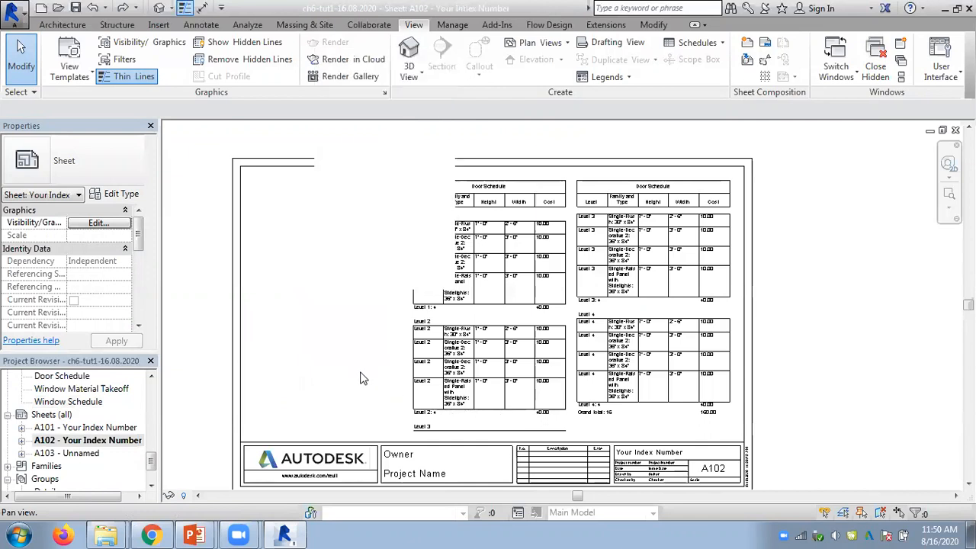
click(509, 197)
click(510, 192)
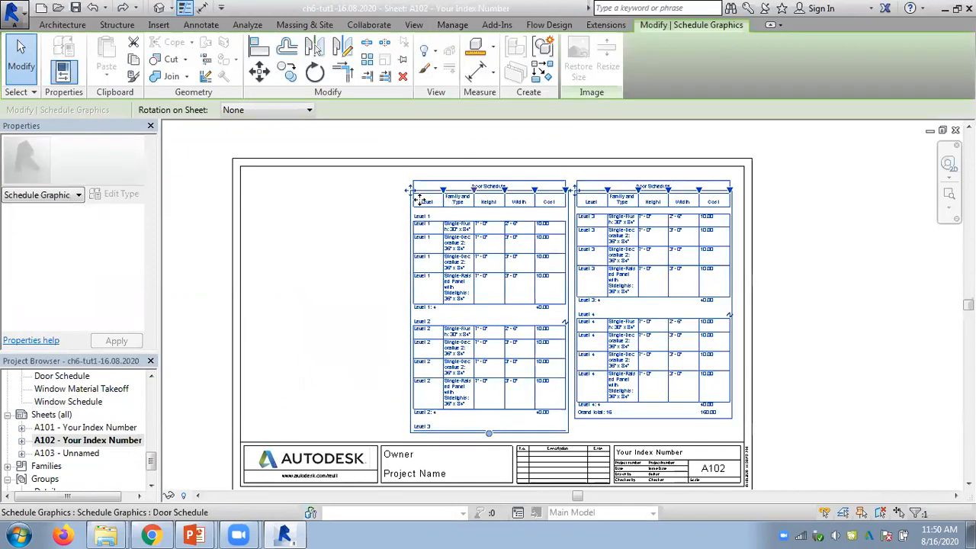
key(Delete)
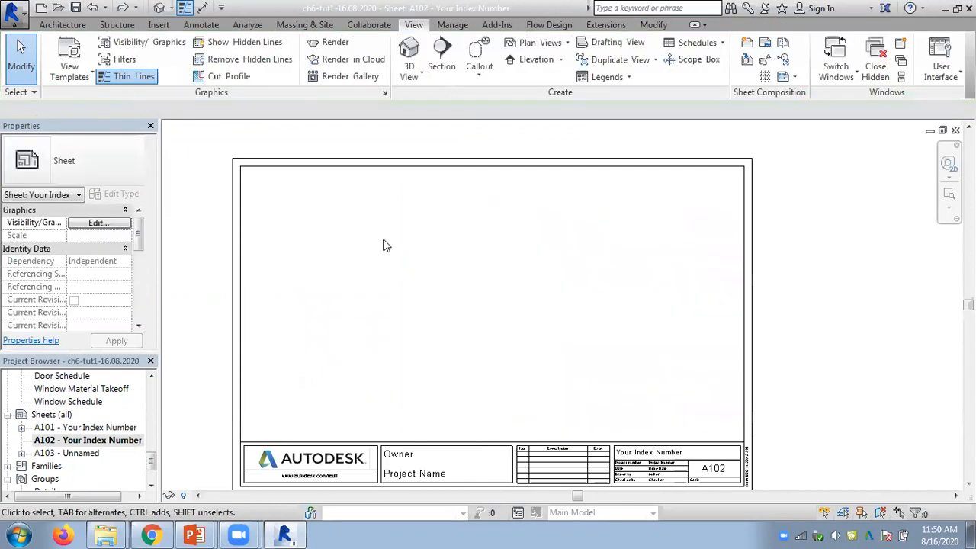
Step: Try placing the Door Schedule on the empty sheet A102, and undo the placement
scroll(153, 464, up, 1)
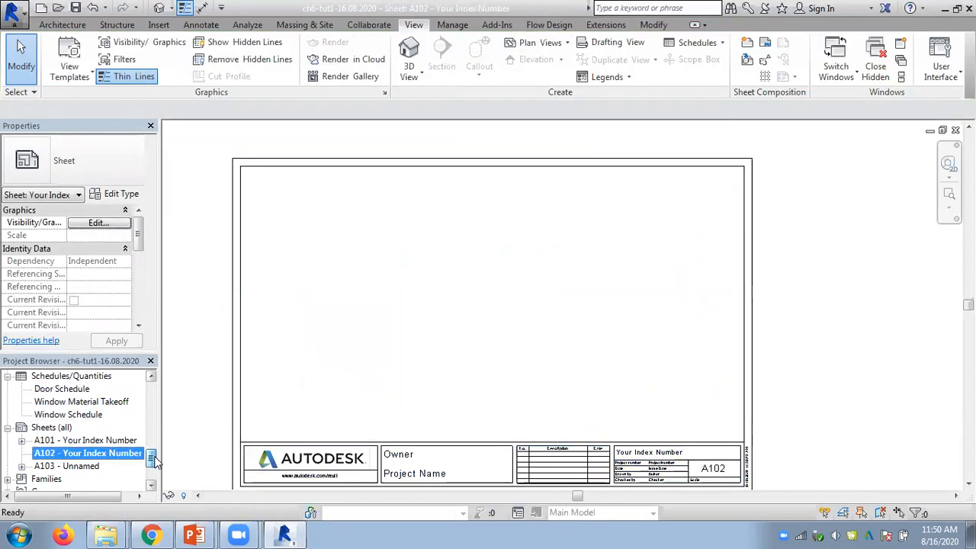
click(76, 390)
drag(76, 389, 345, 254)
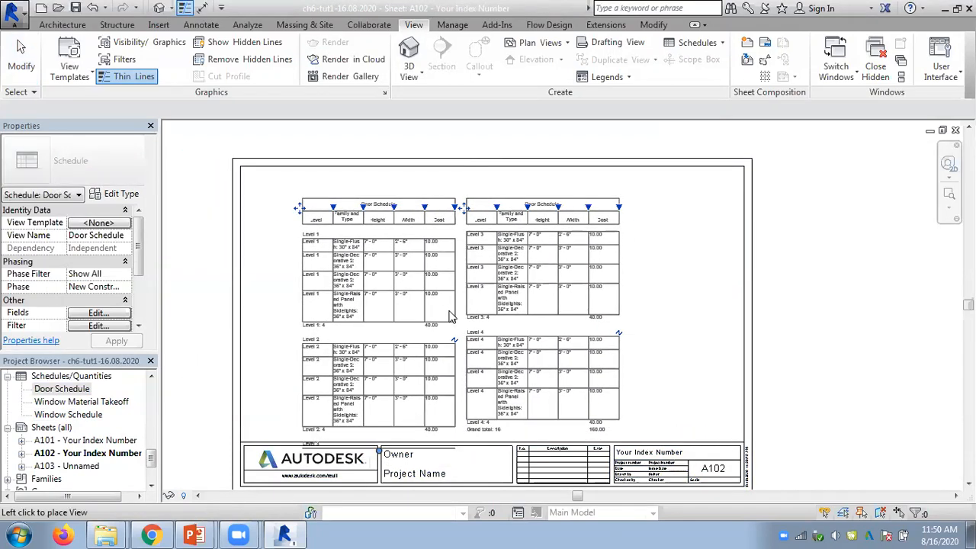
click(450, 316)
key(ctrl+z)
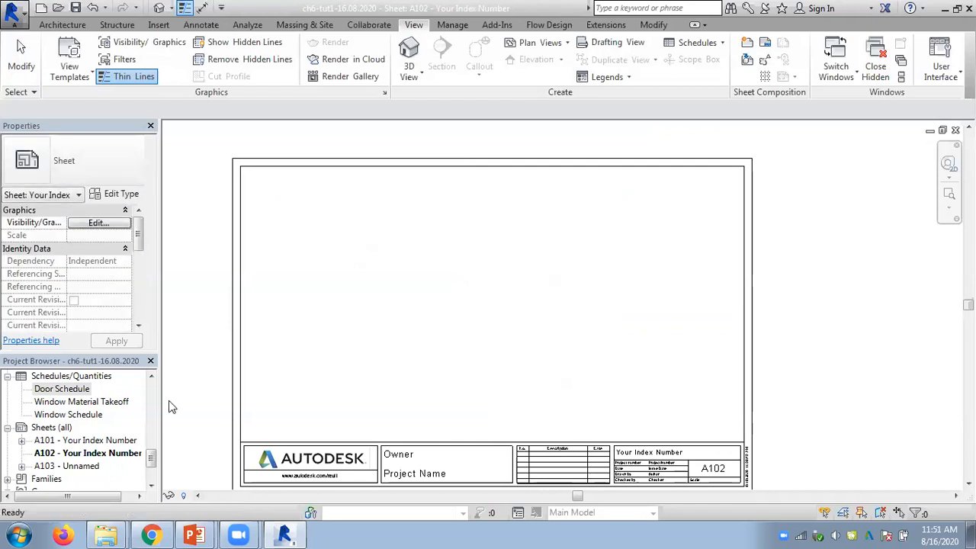
Step: Place the Window Schedule on sheet A102 over the area near the Autodesk logo
click(76, 414)
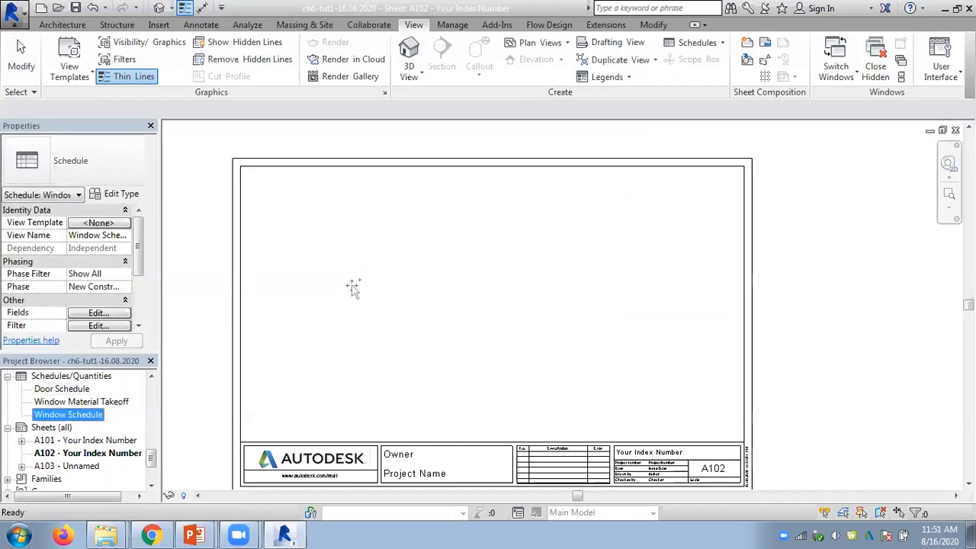
drag(351, 285, 348, 280)
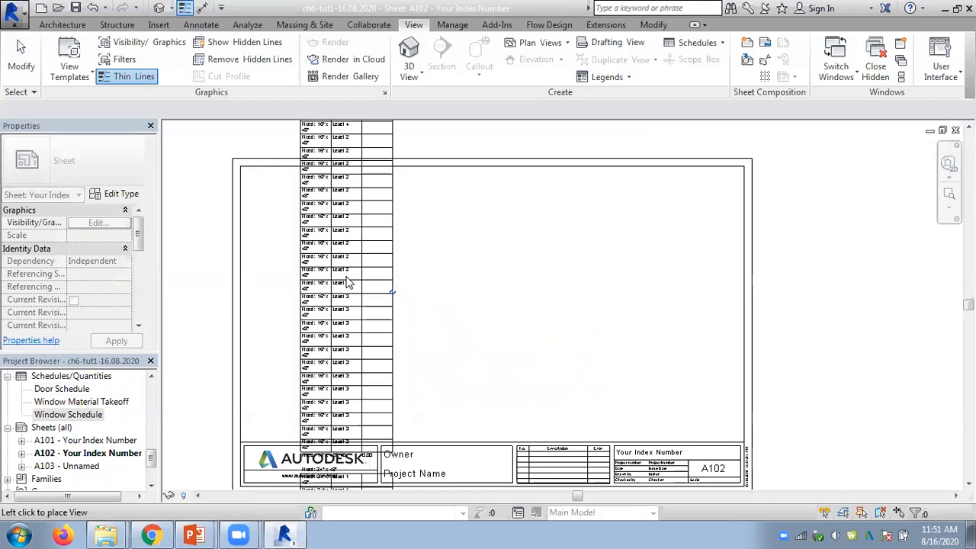
click(349, 280)
key(Escape)
scroll(509, 287, down, 5)
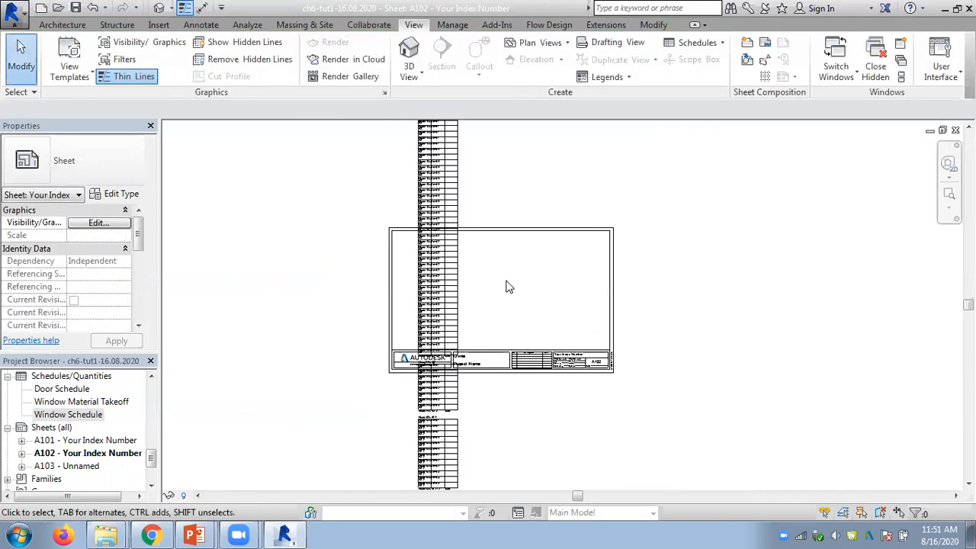
scroll(510, 287, up, 4)
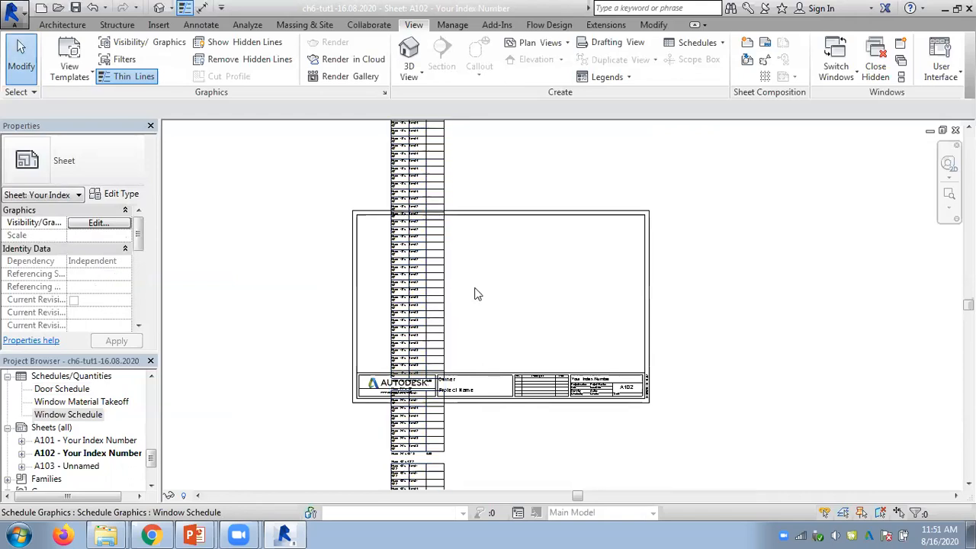
Step: Split the Window Schedule on sheet A102 into three side-by-side columns and split its first column once more
click(445, 292)
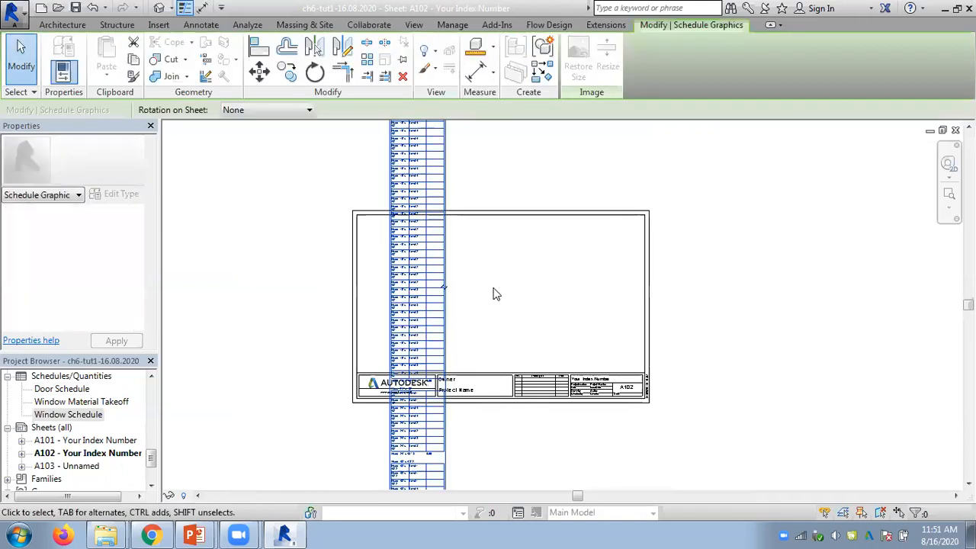
click(445, 291)
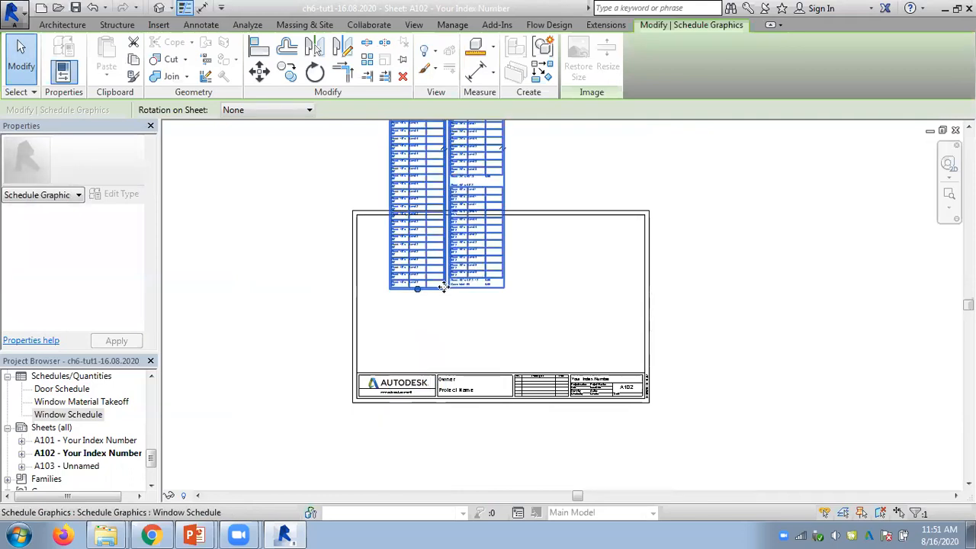
middle_drag(562, 315, 524, 431)
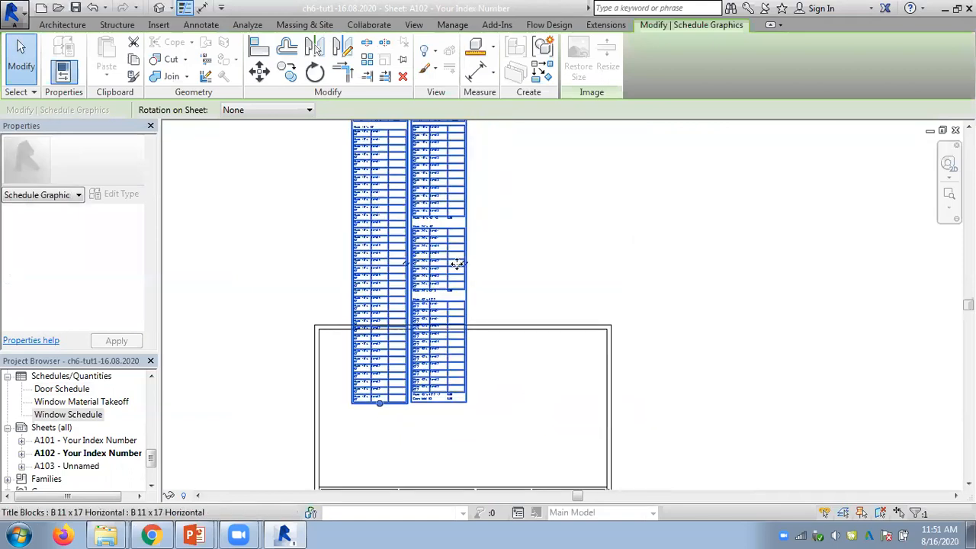
click(464, 266)
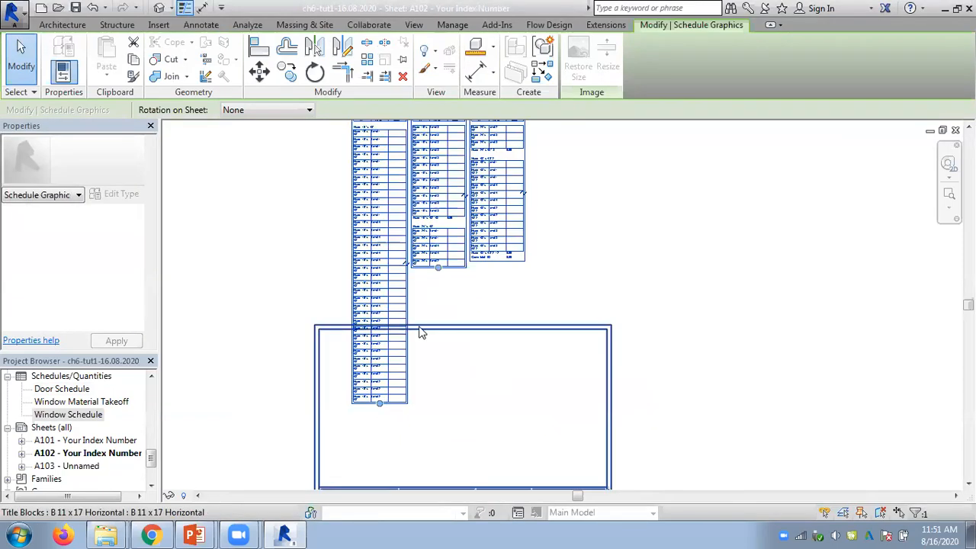
click(406, 265)
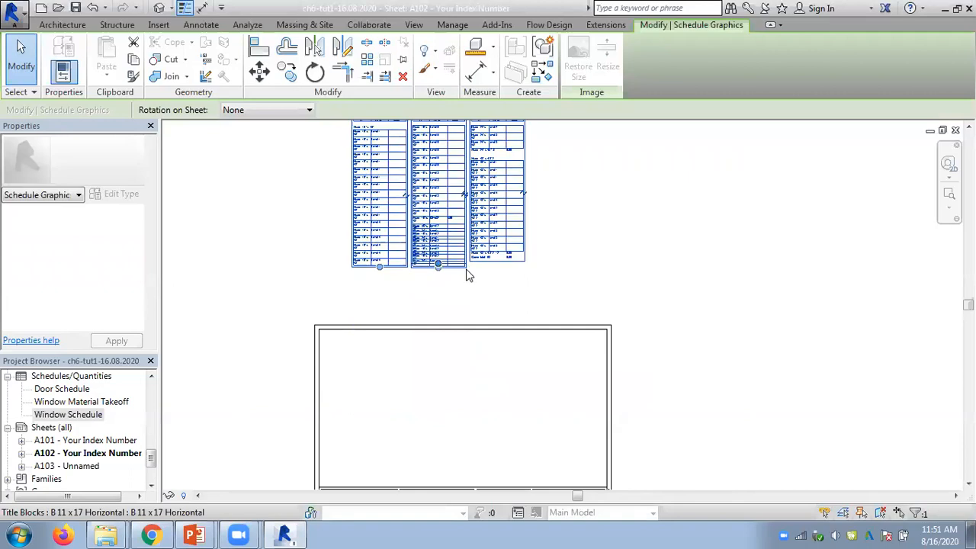
Step: Move the split Window Schedule down onto the titleblock and split its third and second columns again
drag(498, 417, 488, 492)
middle_drag(673, 388, 647, 317)
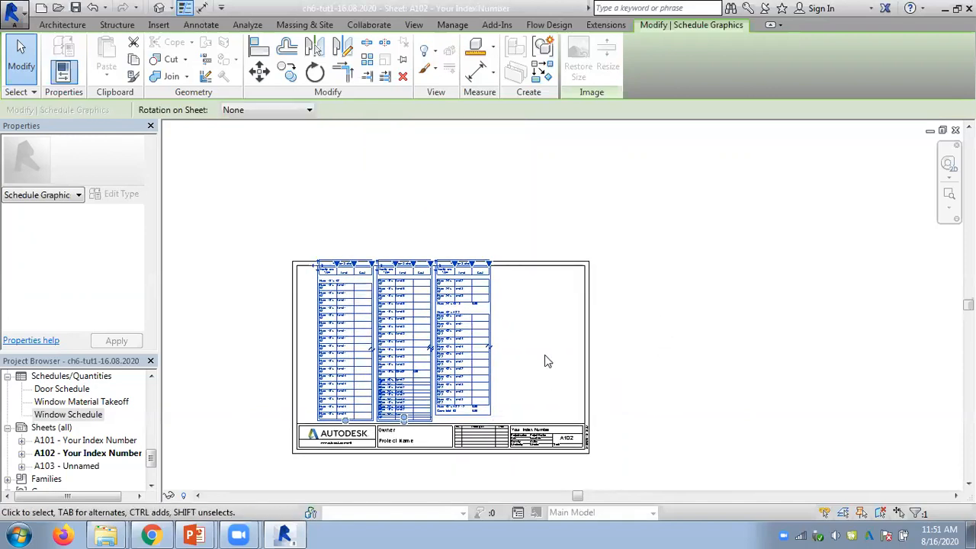
click(491, 349)
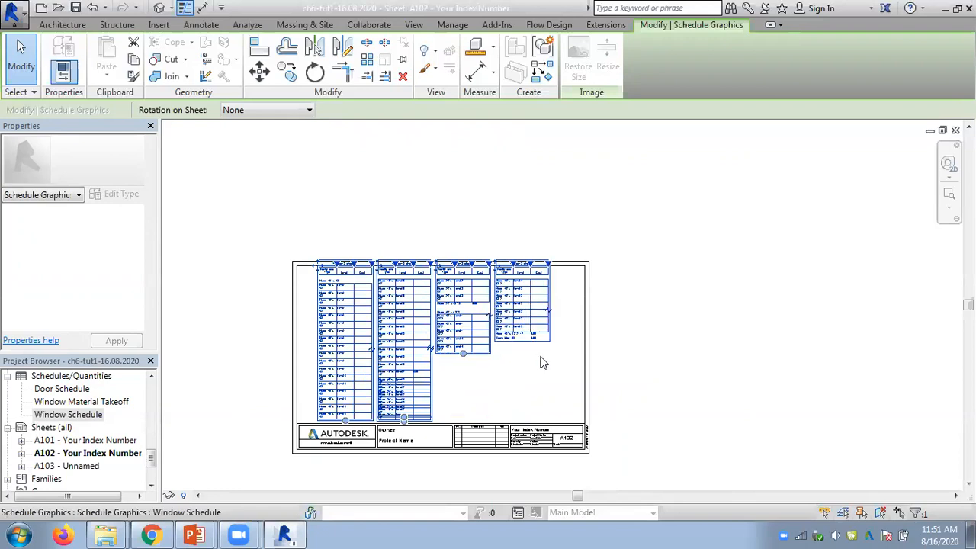
click(432, 350)
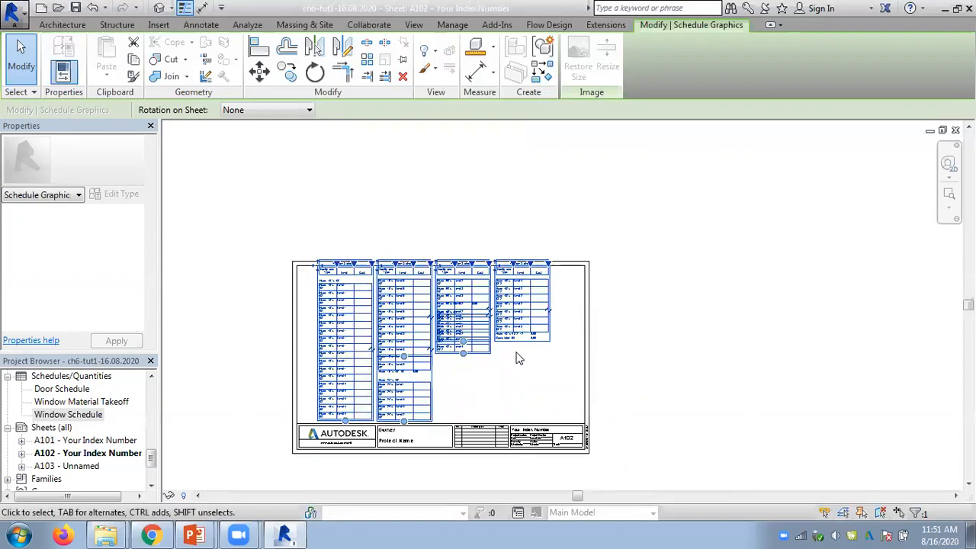
Step: Shift the Window Schedule below the sheet's upper border and split its first column so it clears the title area
mouse_move(526, 355)
mouse_down()
mouse_move(519, 366)
mouse_move(508, 355)
mouse_move(519, 362)
mouse_up()
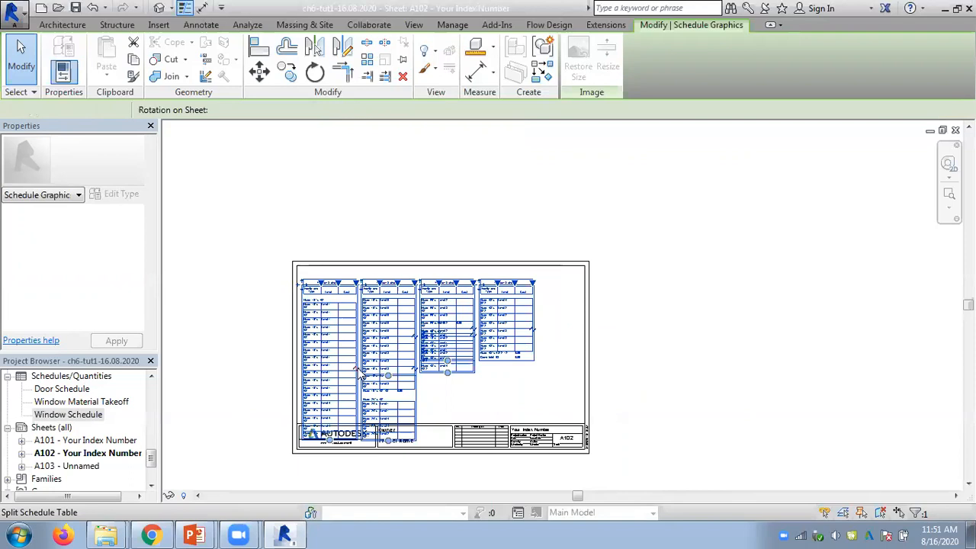
click(359, 372)
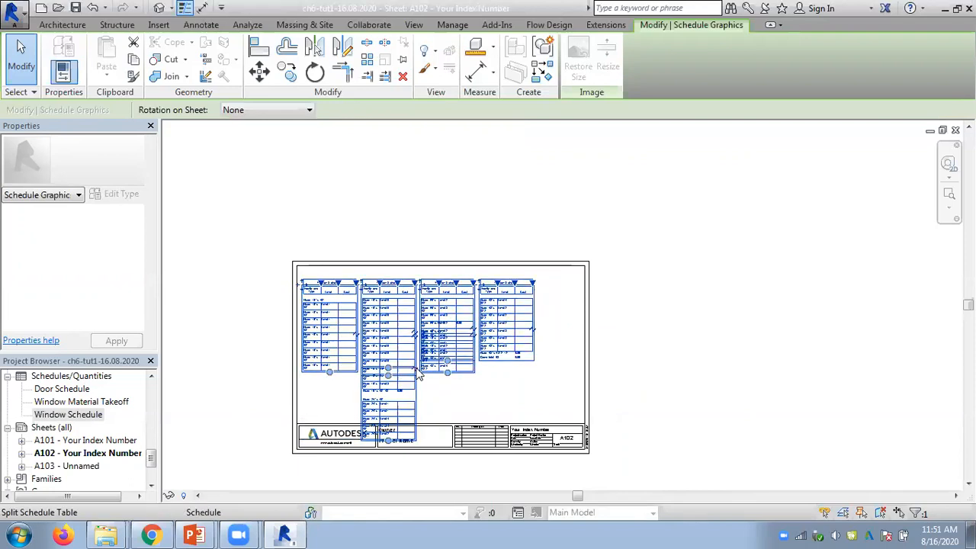
click(623, 384)
scroll(461, 335, up, 4)
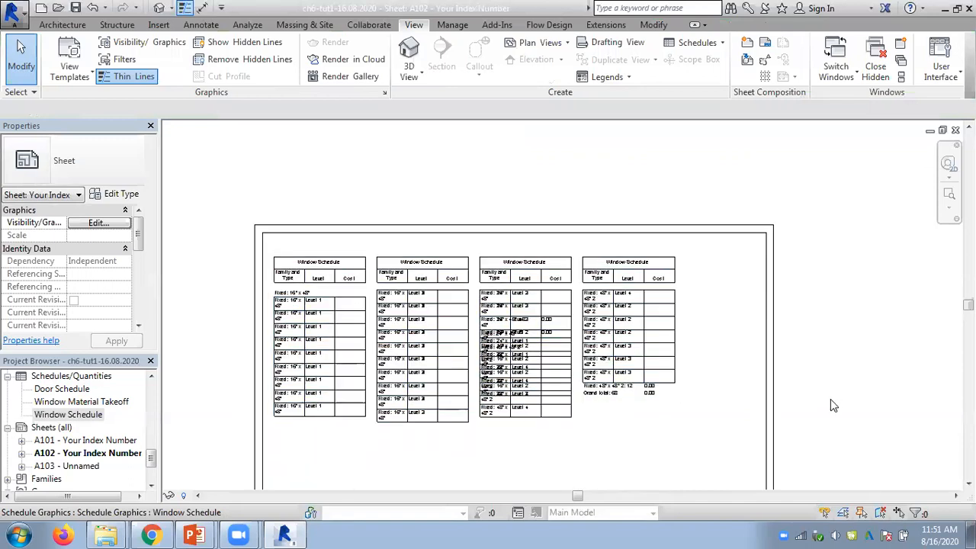
middle_drag(675, 328, 758, 305)
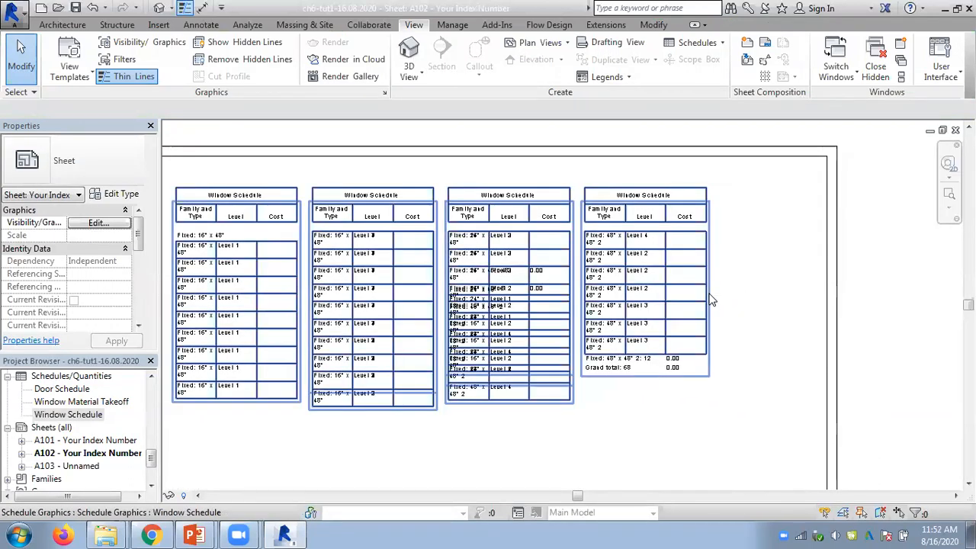
click(709, 302)
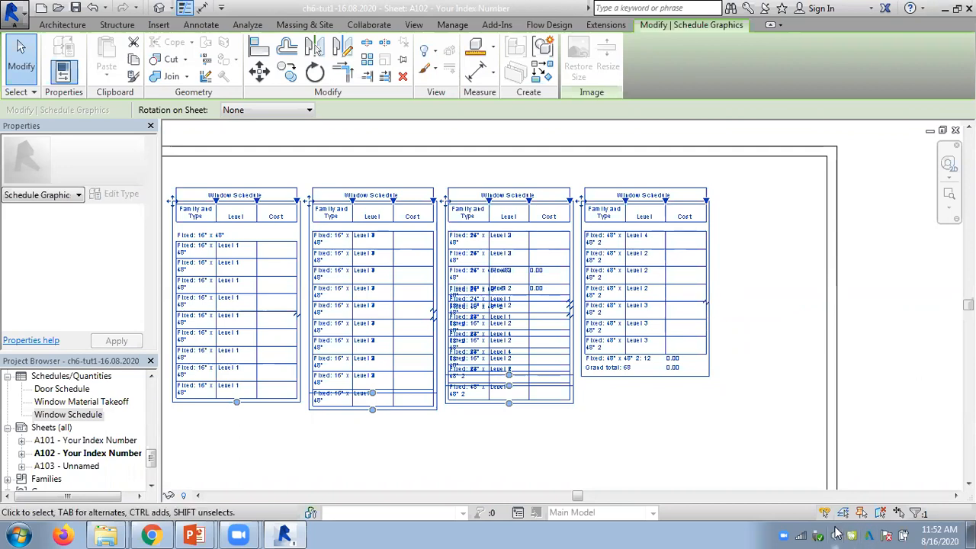
Step: Switch to the Windows Sound recording devices, adjust the Internal Mic's properties, and return to the sheet with nothing selected
right_click(836, 535)
click(869, 488)
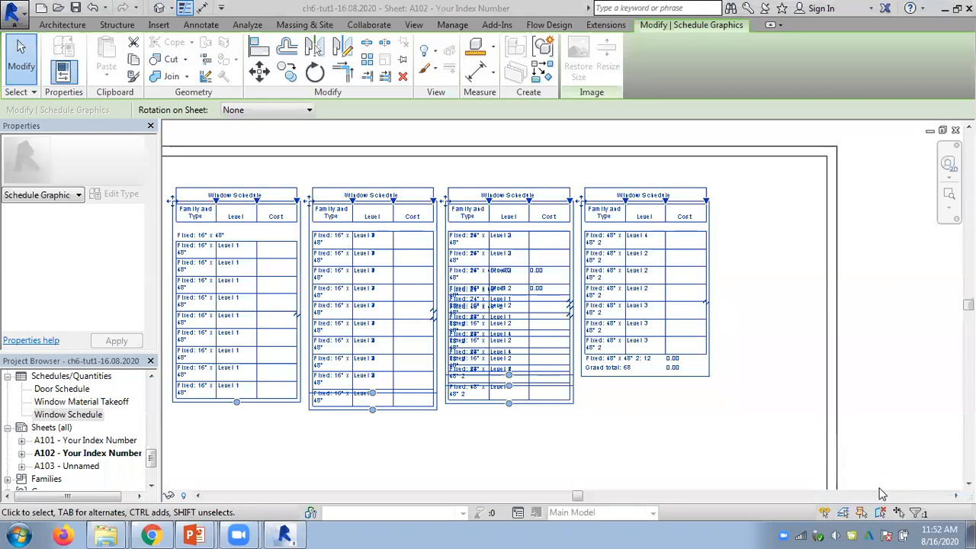
click(168, 123)
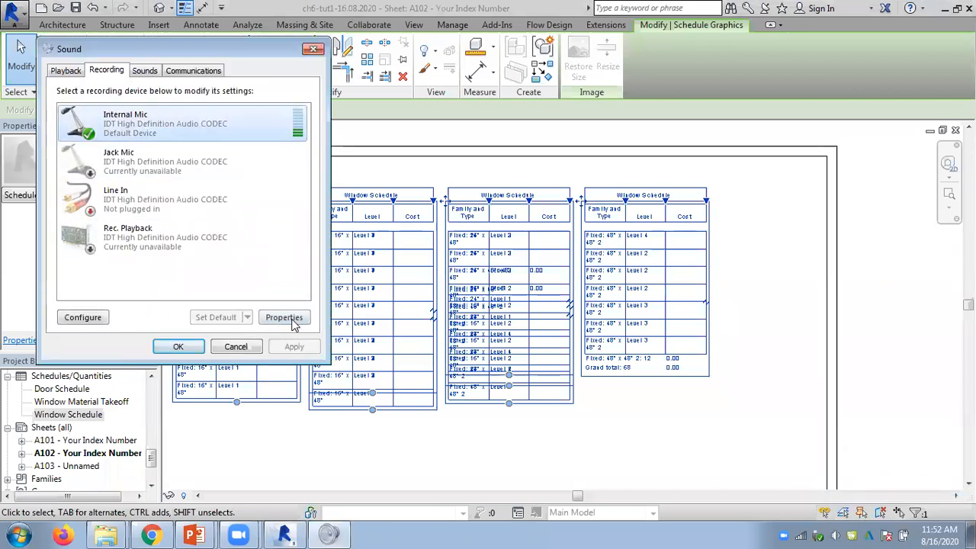
click(283, 316)
click(150, 123)
click(186, 169)
click(204, 402)
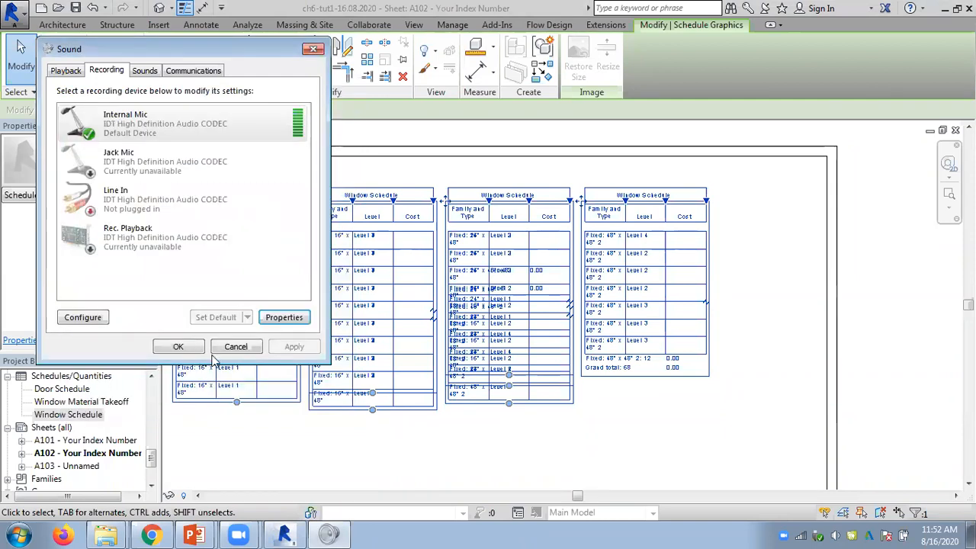
click(197, 344)
click(561, 432)
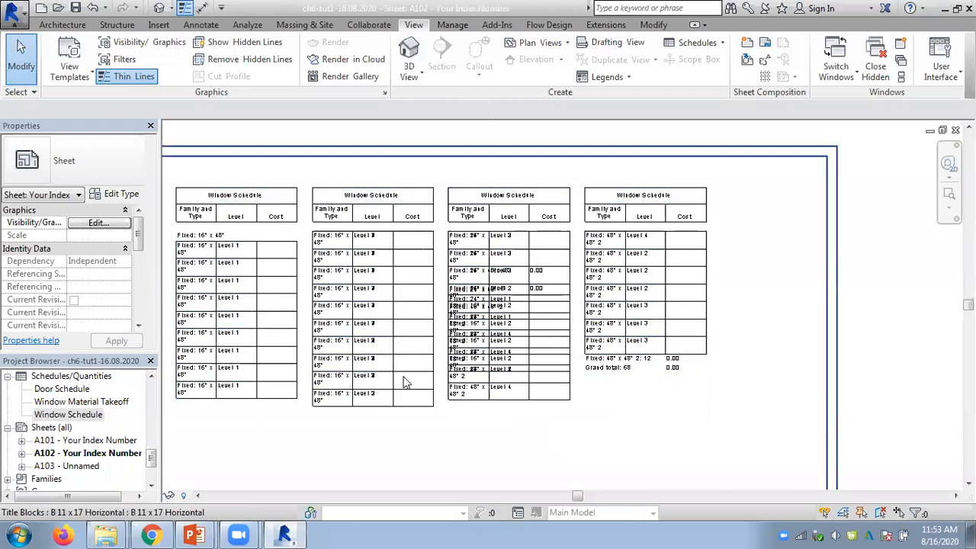
mouse_move(254, 534)
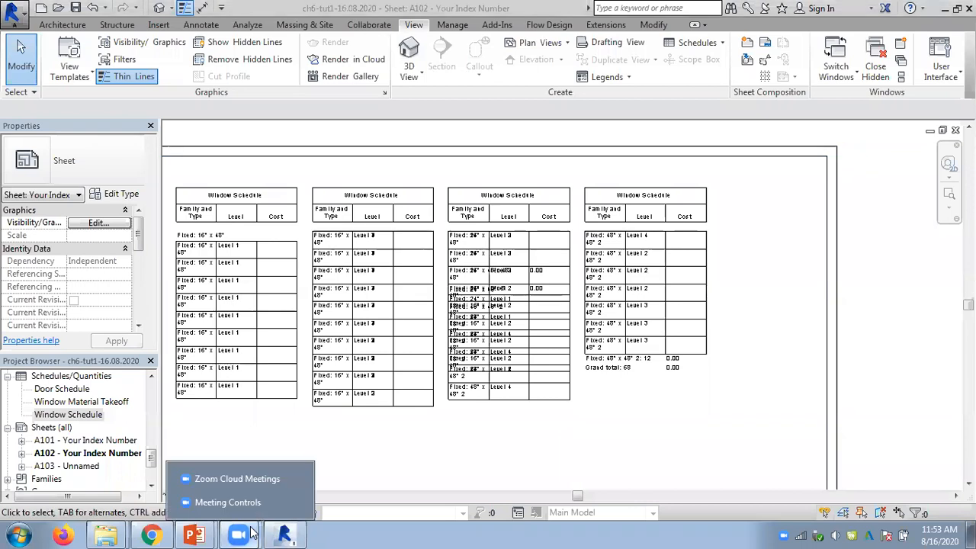
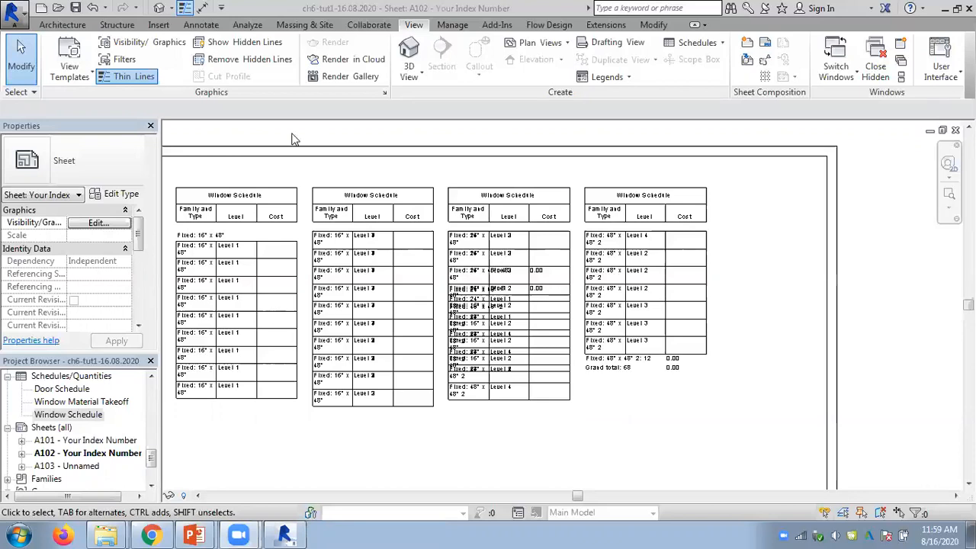
middle_drag(857, 382, 844, 352)
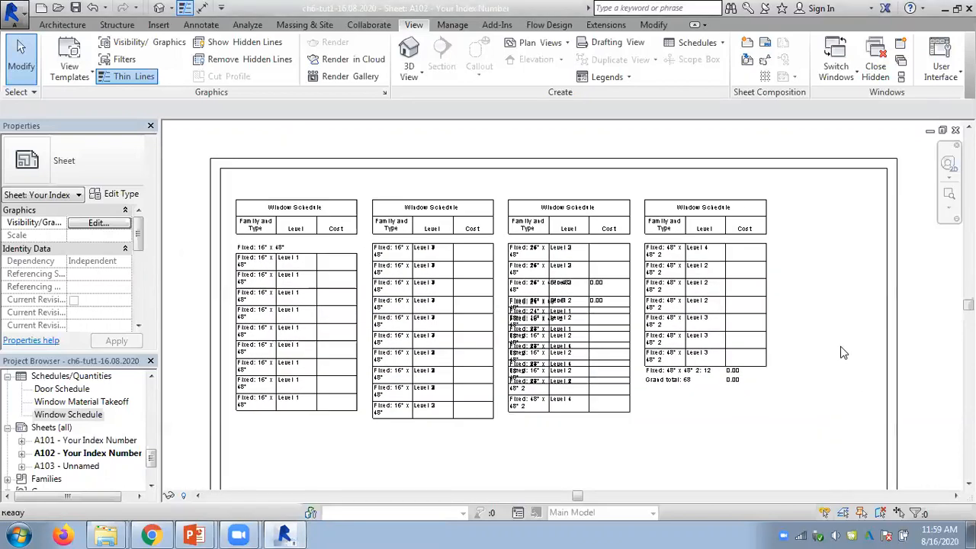
Step: Lengthen the first column of the split Window Schedule on sheet A102 down past the sheet's lower border
right_click(835, 348)
click(690, 403)
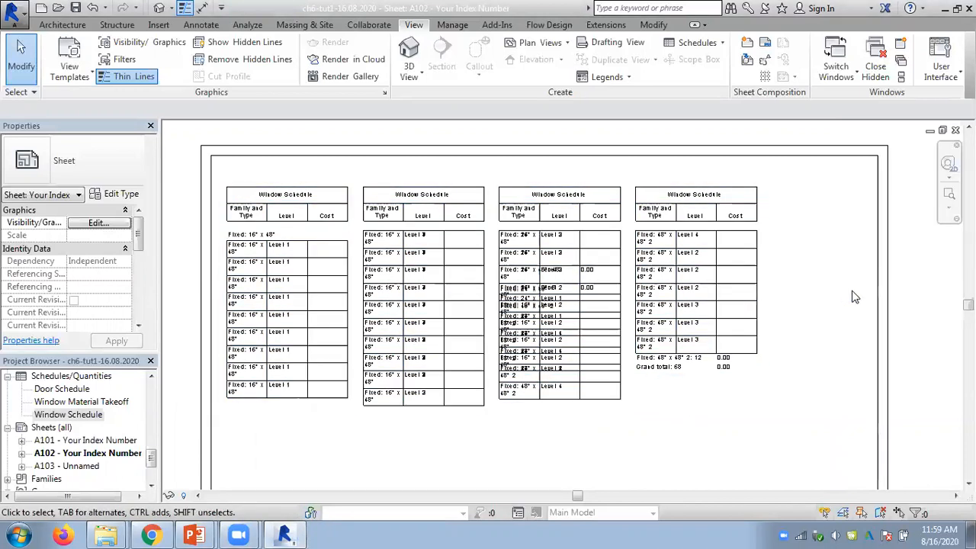
scroll(751, 301, down, 1)
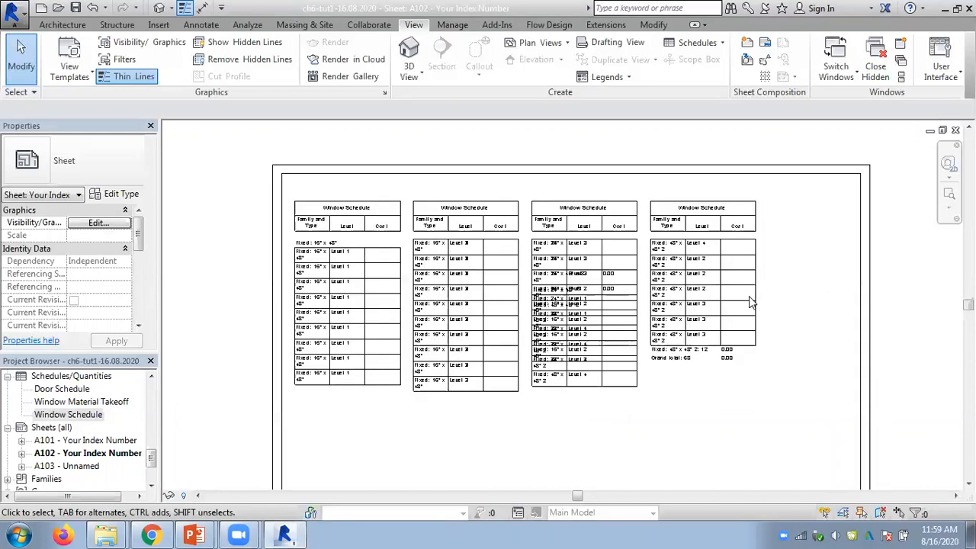
scroll(802, 303, down, 1)
middle_drag(735, 384, 687, 362)
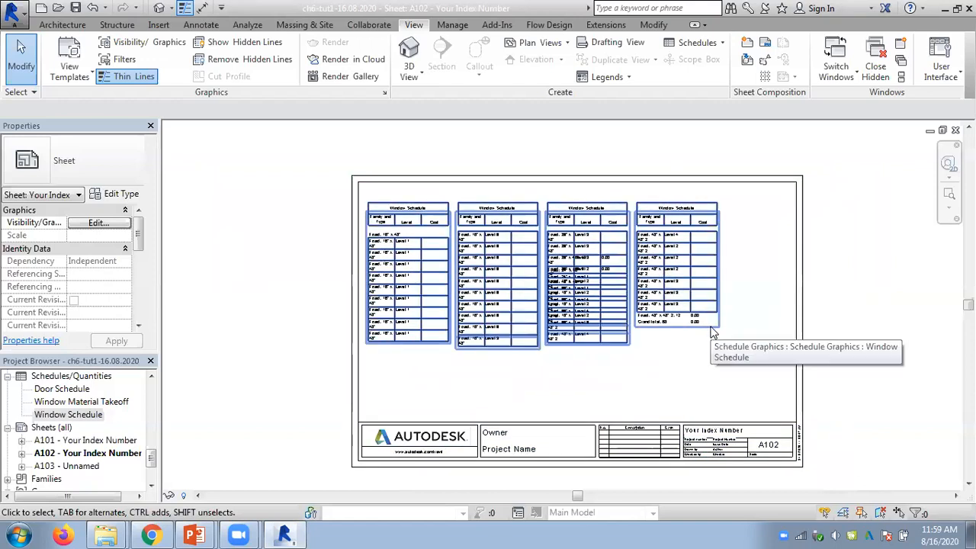
click(447, 345)
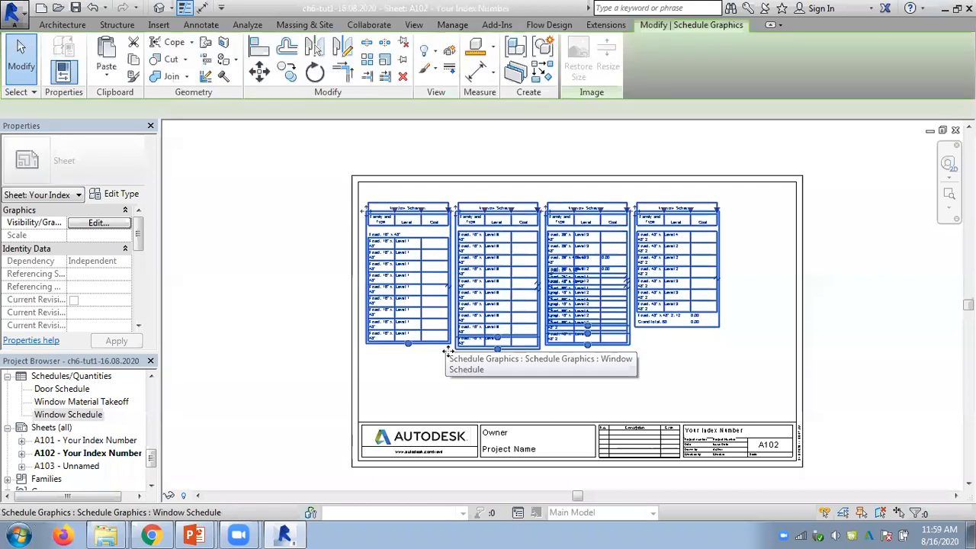
drag(407, 383, 372, 451)
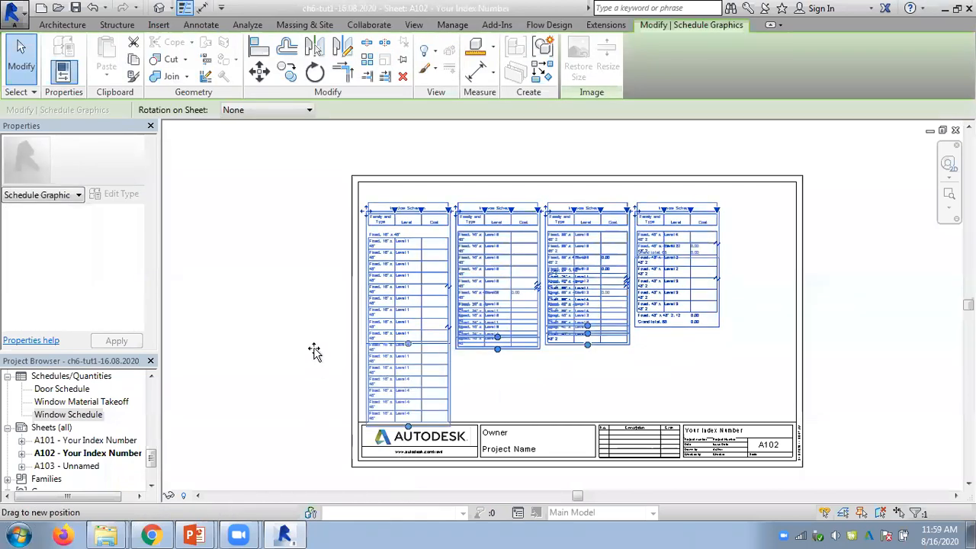
scroll(308, 324, down, 2)
middle_drag(336, 225, 351, 139)
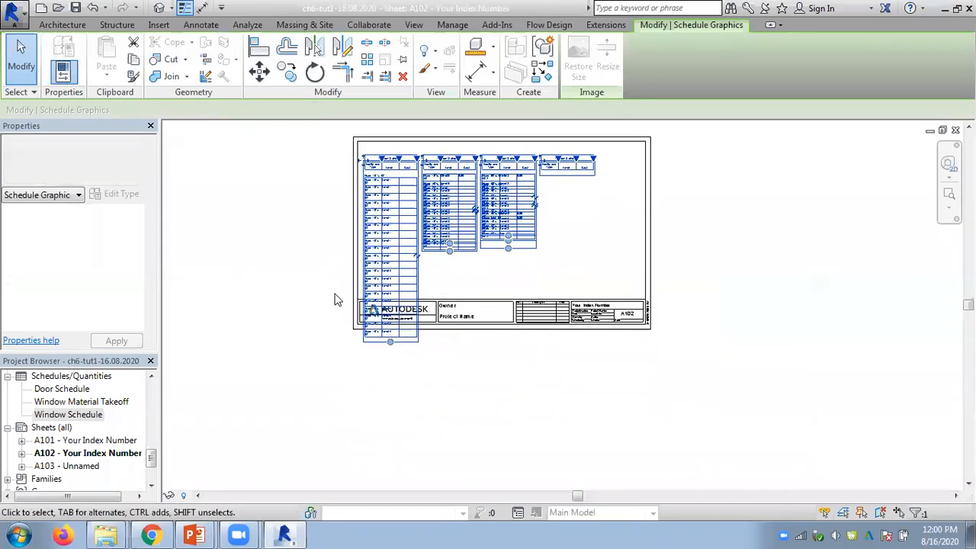
drag(384, 386, 386, 479)
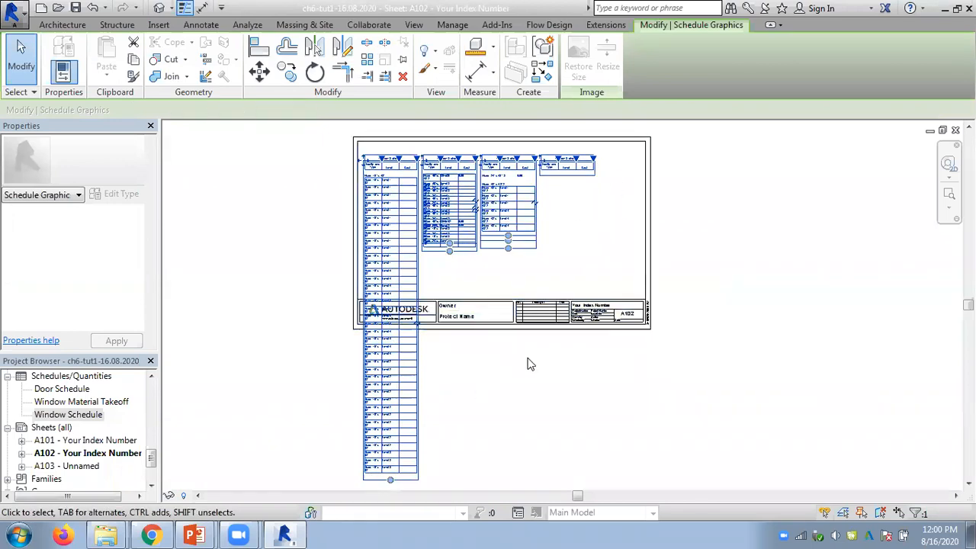
Step: Extend the Window Schedule's first column farther below the sheet so it takes in more rows from the other columns
scroll(607, 388, down, 2)
middle_drag(607, 388, 578, 255)
drag(408, 335, 403, 487)
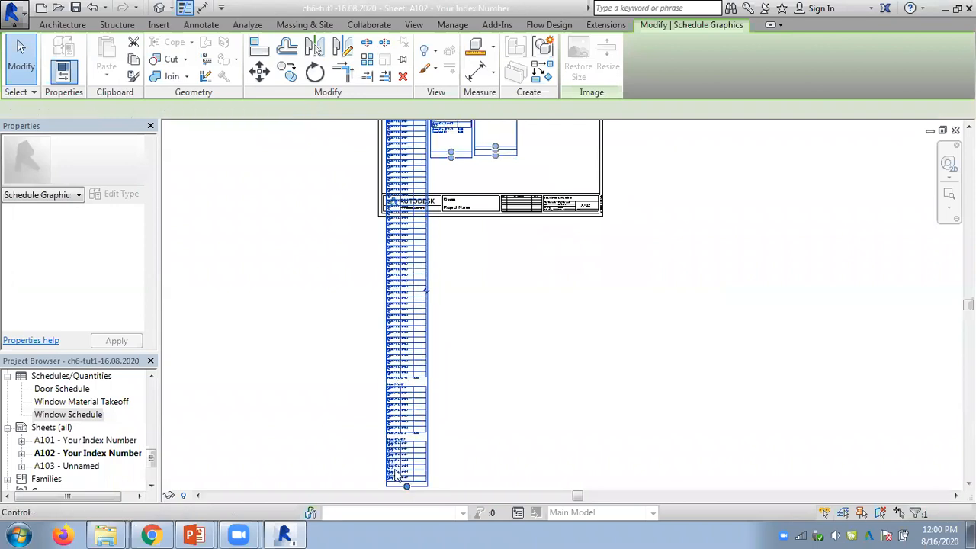
click(477, 274)
middle_drag(505, 285, 546, 394)
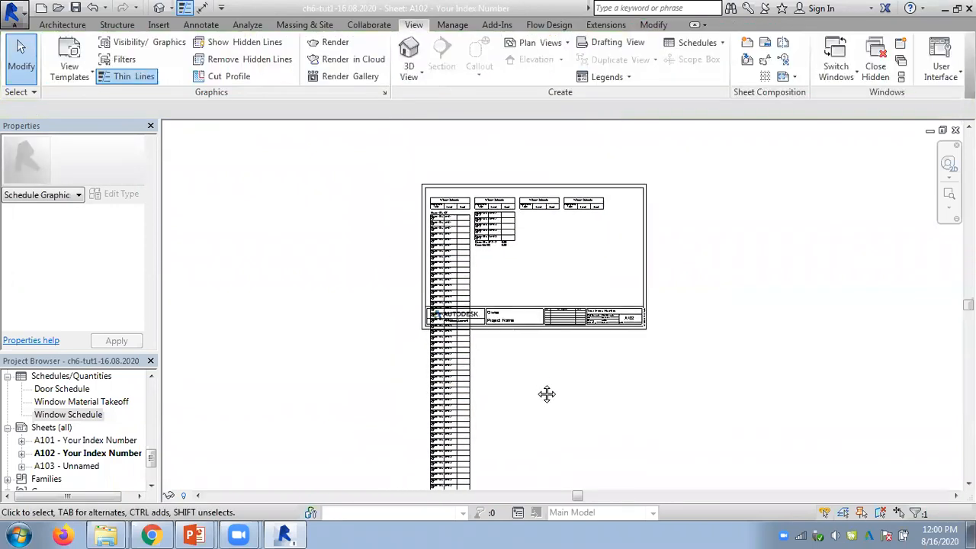
scroll(509, 245, up, 4)
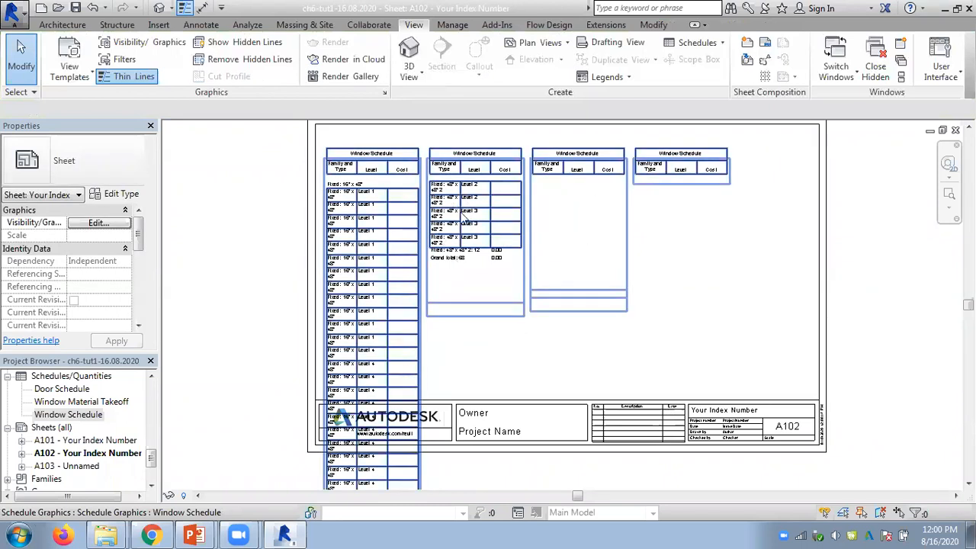
scroll(524, 275, down, 5)
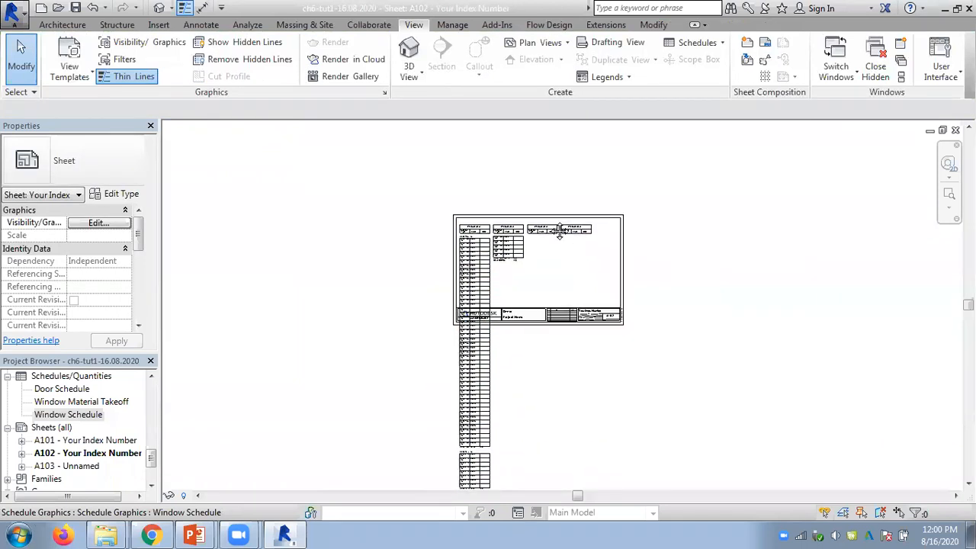
Step: Lengthen the Window Schedule's first column until it holds all remaining rows, including the grand total
click(432, 411)
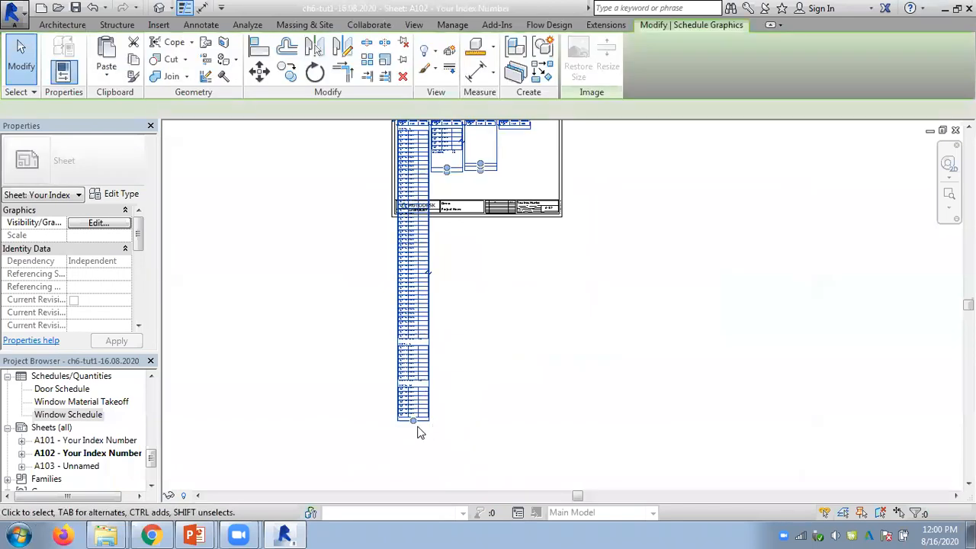
drag(409, 494, 506, 466)
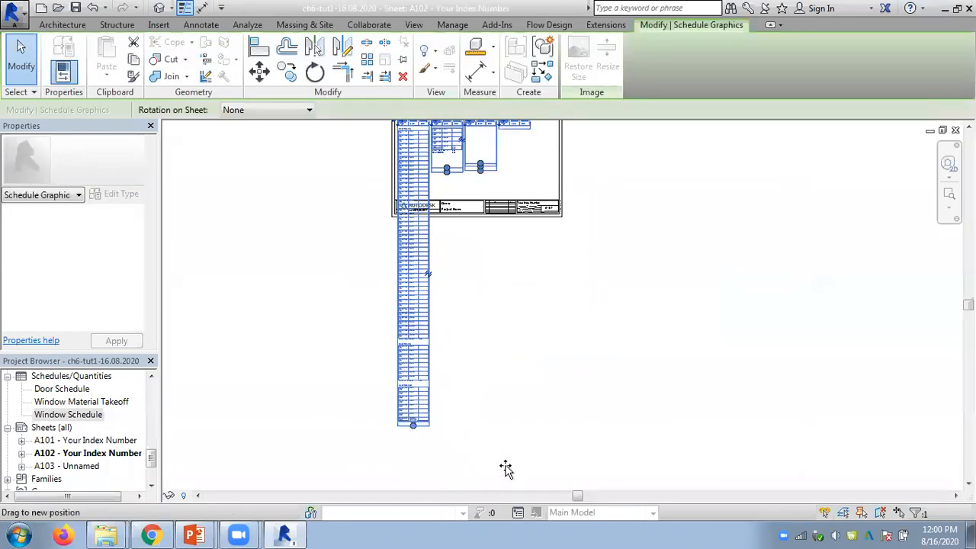
click(503, 433)
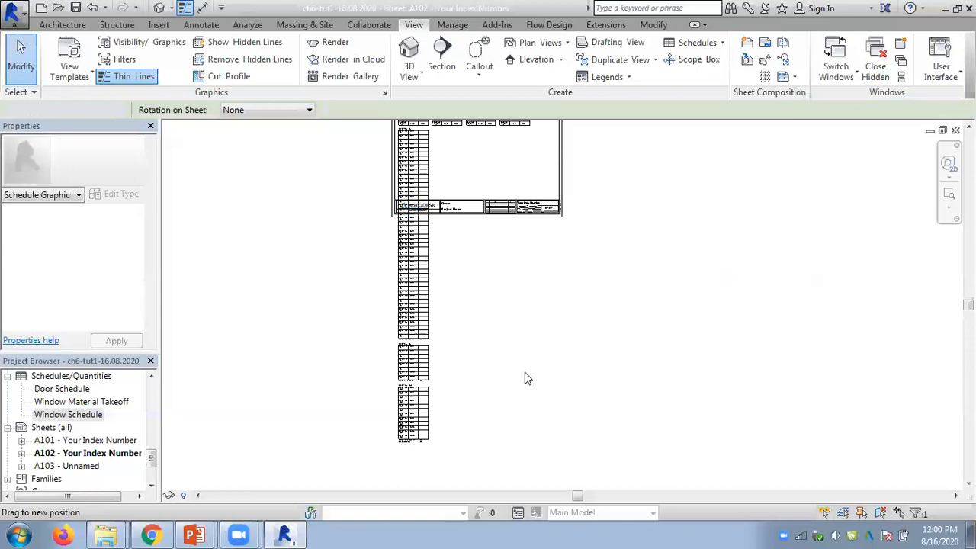
scroll(524, 371, down, 2)
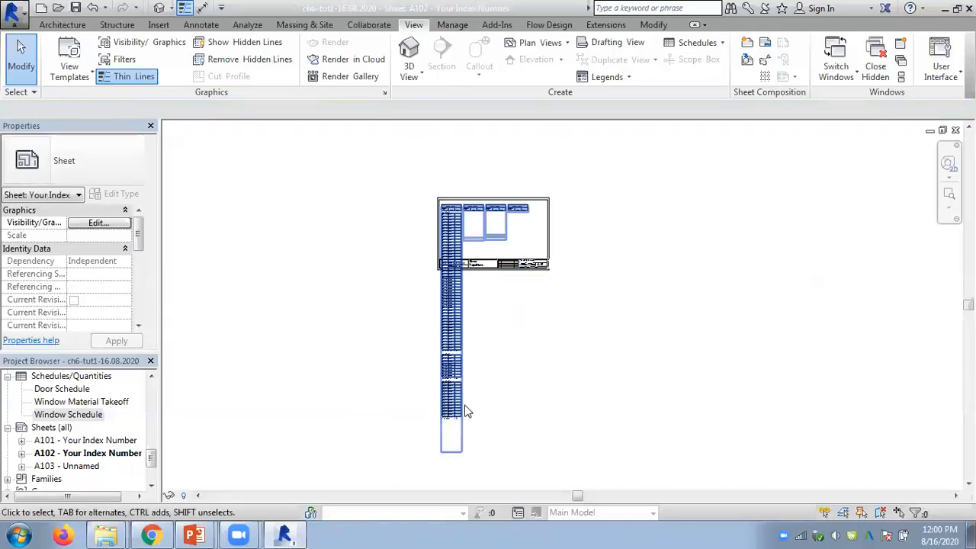
click(453, 439)
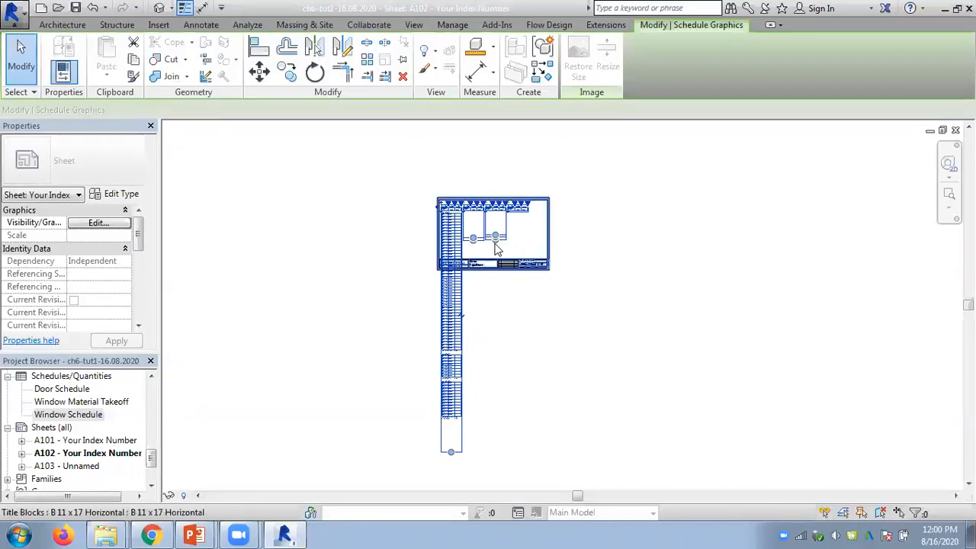
click(494, 246)
Step: Merge overlapping segments of the Window Schedule's second column back into the first column
scroll(490, 199, up, 4)
scroll(491, 204, up, 2)
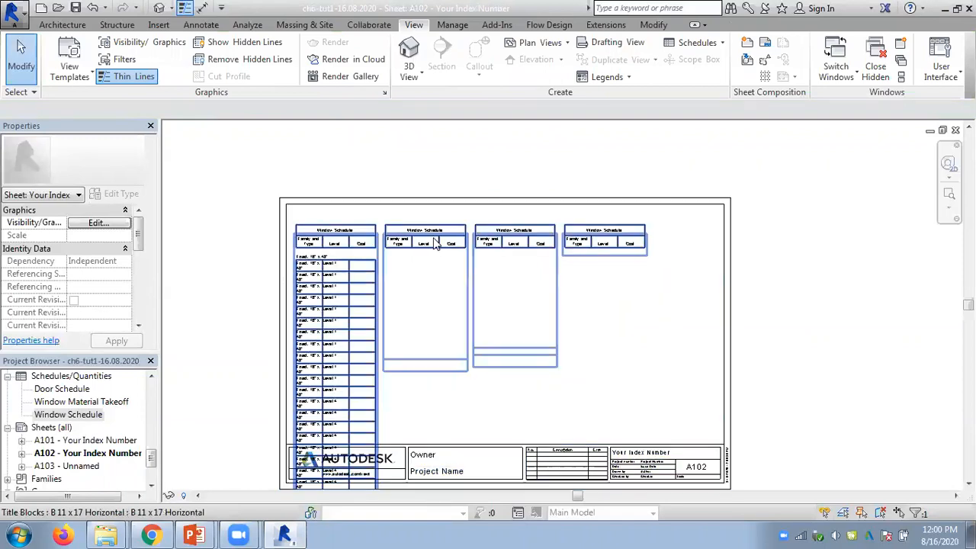
scroll(438, 236, up, 2)
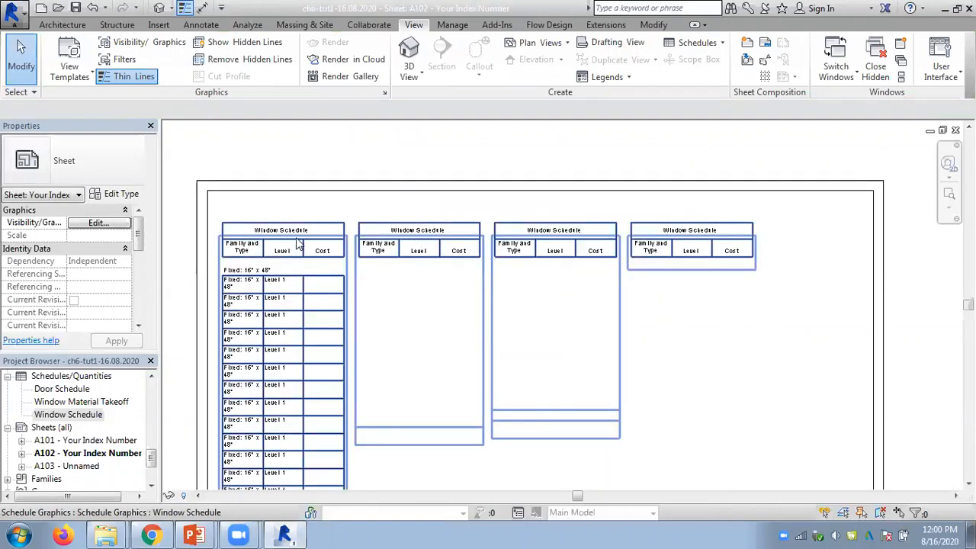
click(394, 229)
middle_drag(376, 171, 441, 155)
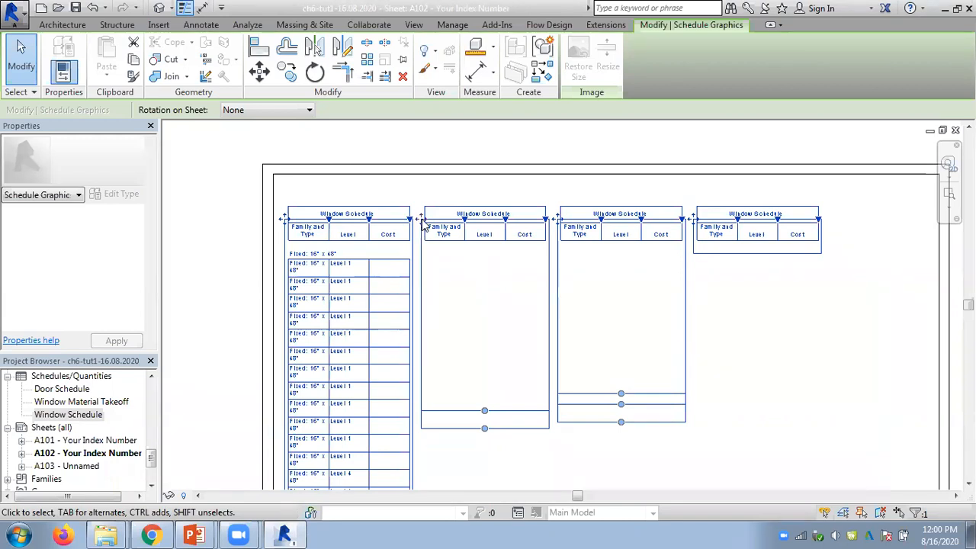
drag(421, 221, 284, 220)
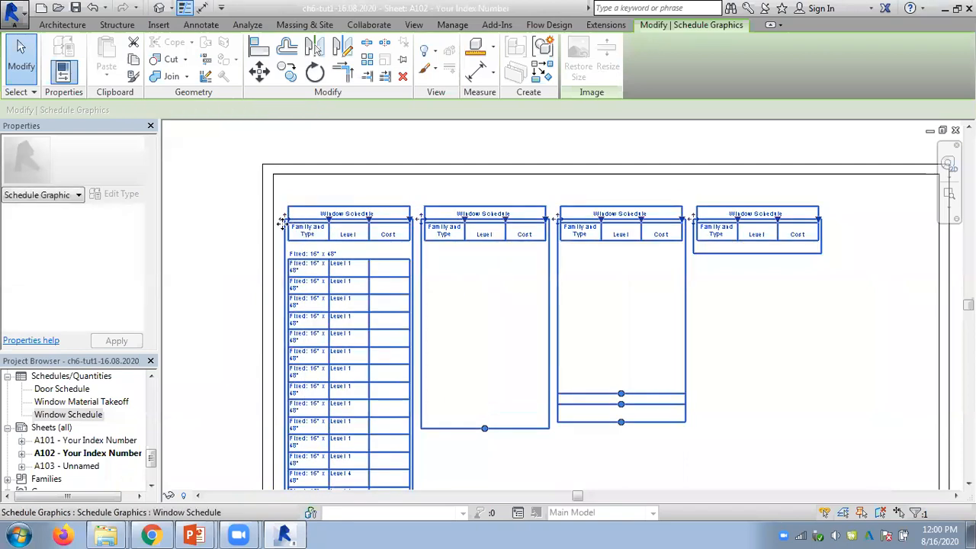
click(216, 224)
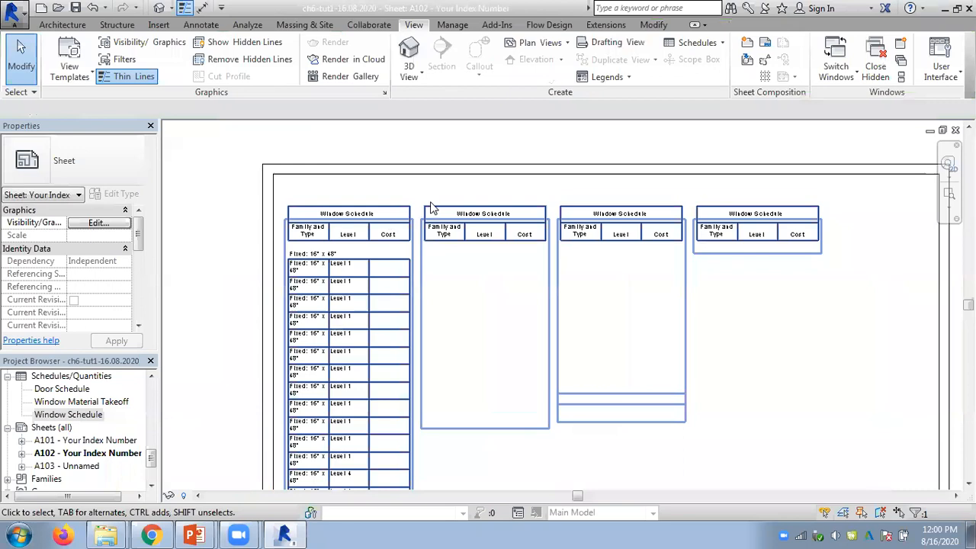
click(430, 208)
drag(419, 219, 285, 220)
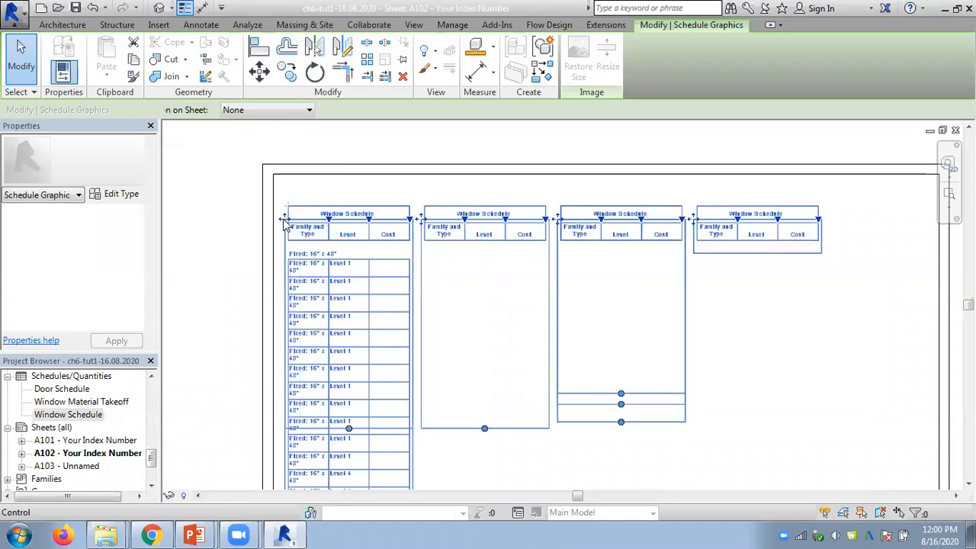
click(233, 221)
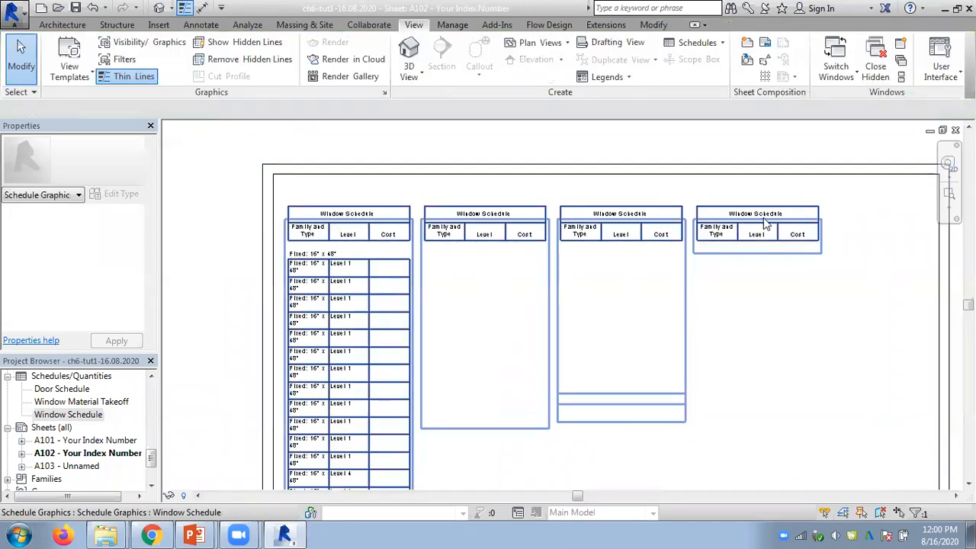
Step: Merge the Window Schedule's fourth column toward the third and move a third-column segment onto the second column
click(700, 222)
drag(693, 219, 561, 222)
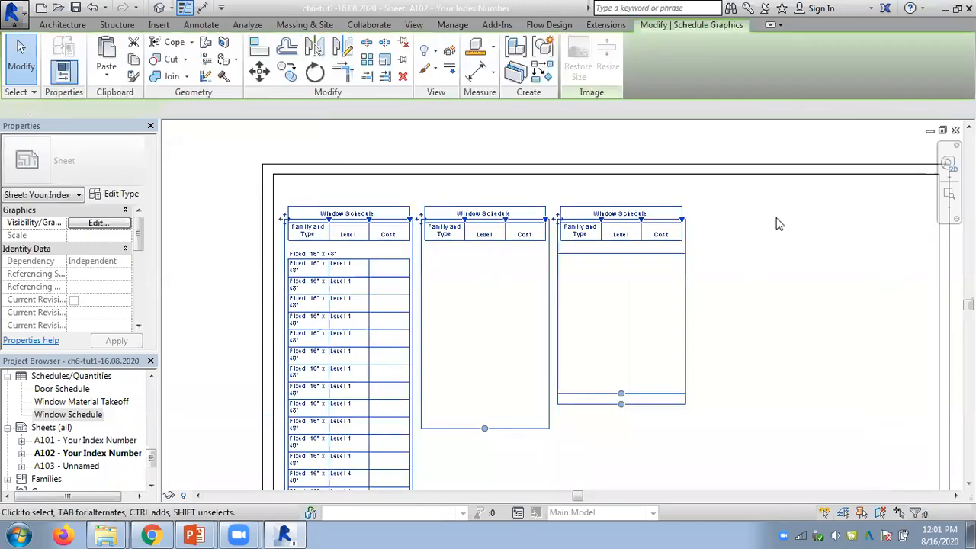
drag(551, 221, 422, 219)
click(752, 278)
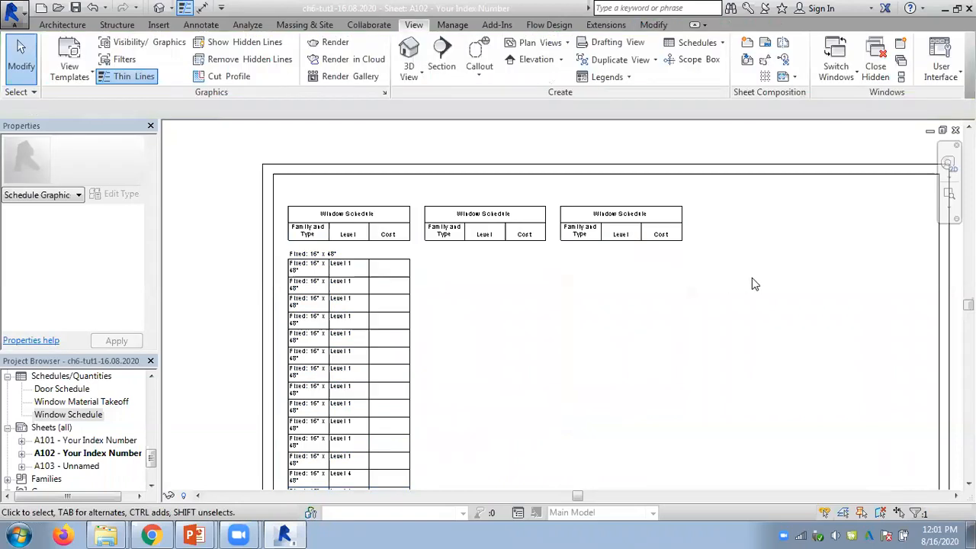
Step: Merge the remaining segments of the Window Schedule's empty third column into the second column
click(588, 214)
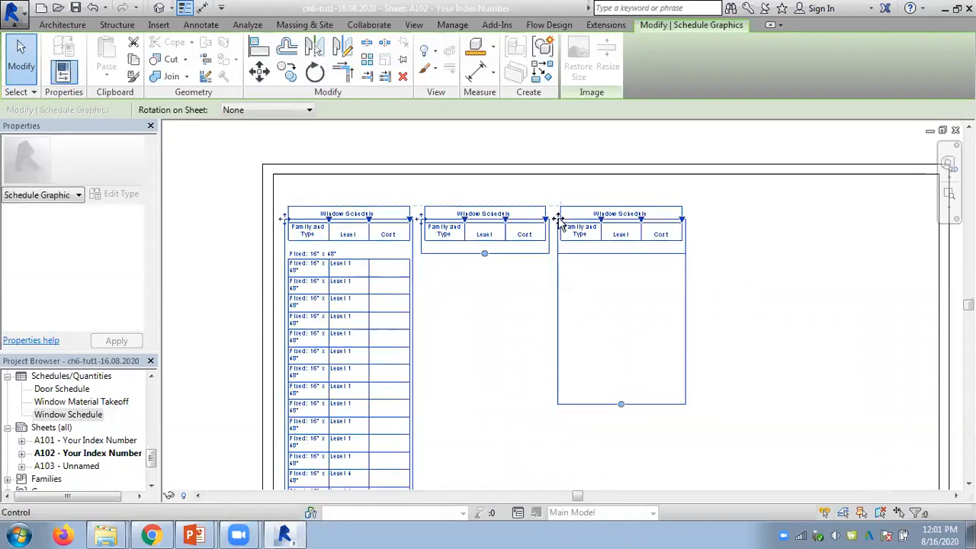
drag(450, 222, 427, 225)
click(564, 270)
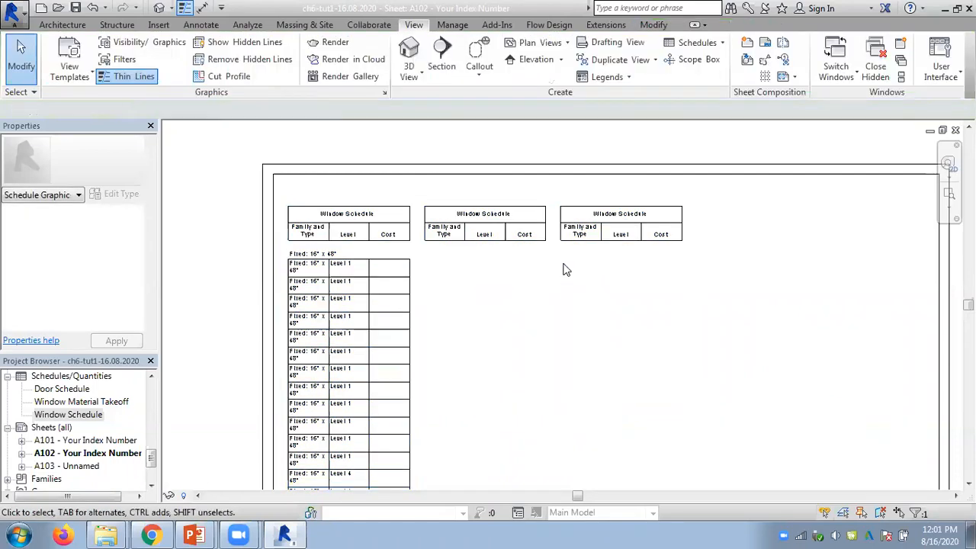
scroll(511, 236, up, 2)
middle_drag(580, 296, 573, 333)
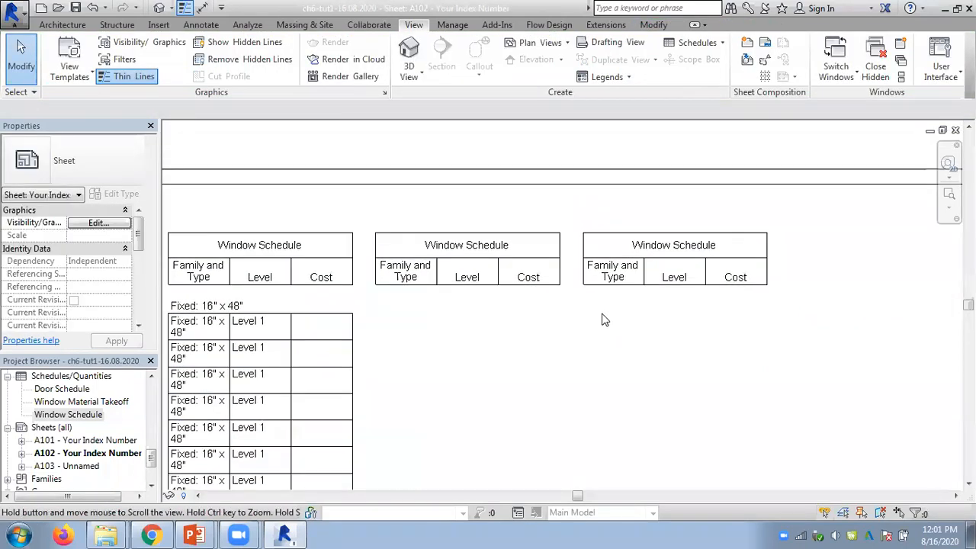
click(595, 235)
drag(577, 258, 374, 252)
click(430, 343)
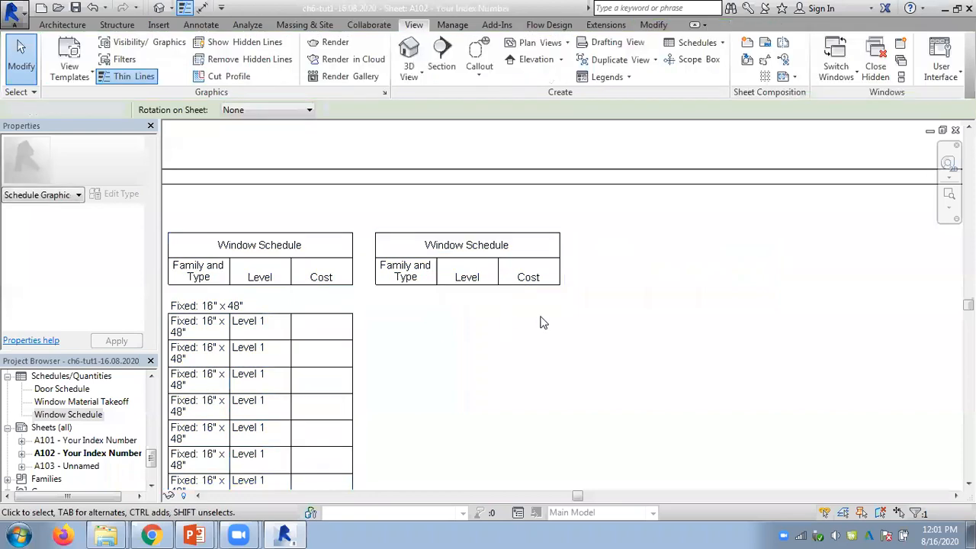
Step: Merge the empty second column of the Window Schedule into the first to restore a single-column schedule
scroll(660, 313, down, 3)
scroll(547, 239, up, 4)
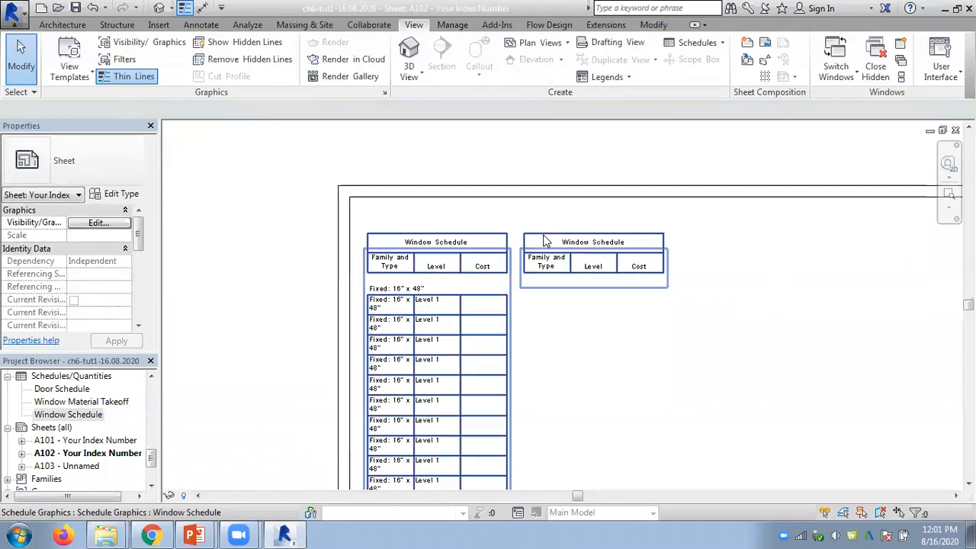
click(526, 234)
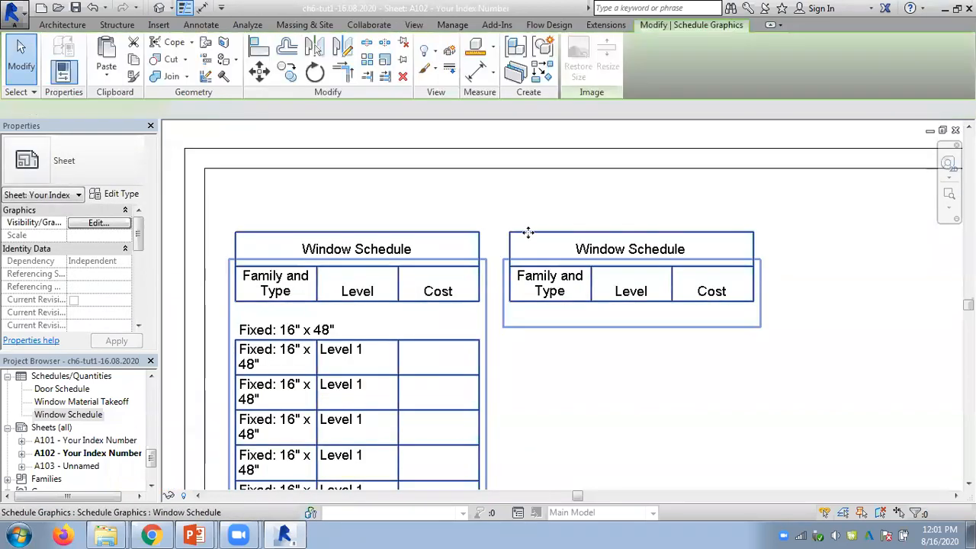
drag(504, 259, 233, 258)
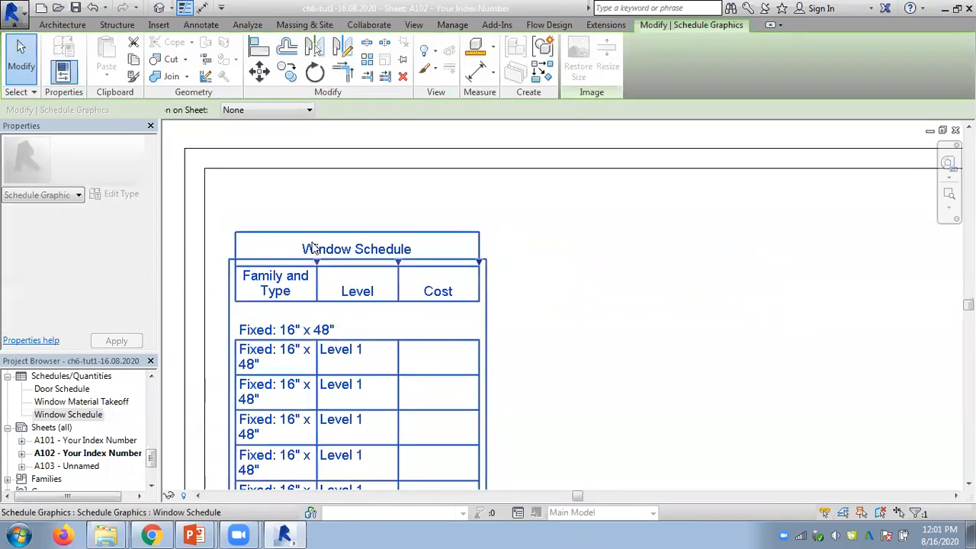
click(647, 252)
Step: Split the single-column Window Schedule on sheet A102 into two side-by-side columns
scroll(656, 253, down, 4)
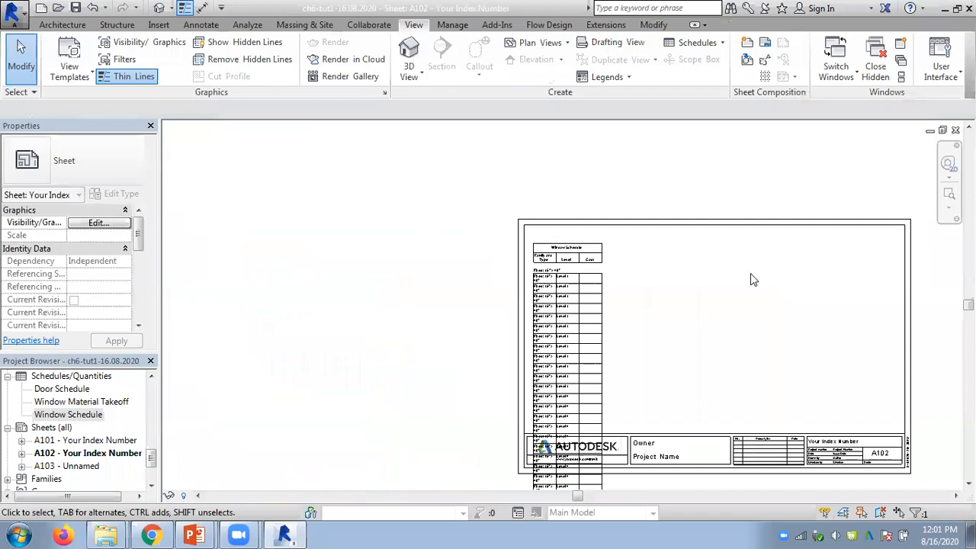
middle_drag(738, 305, 652, 269)
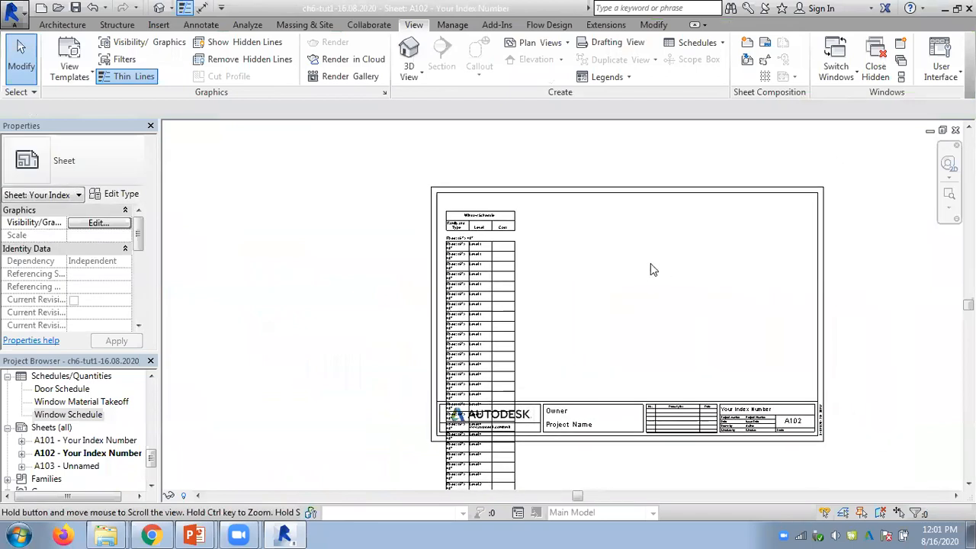
click(521, 283)
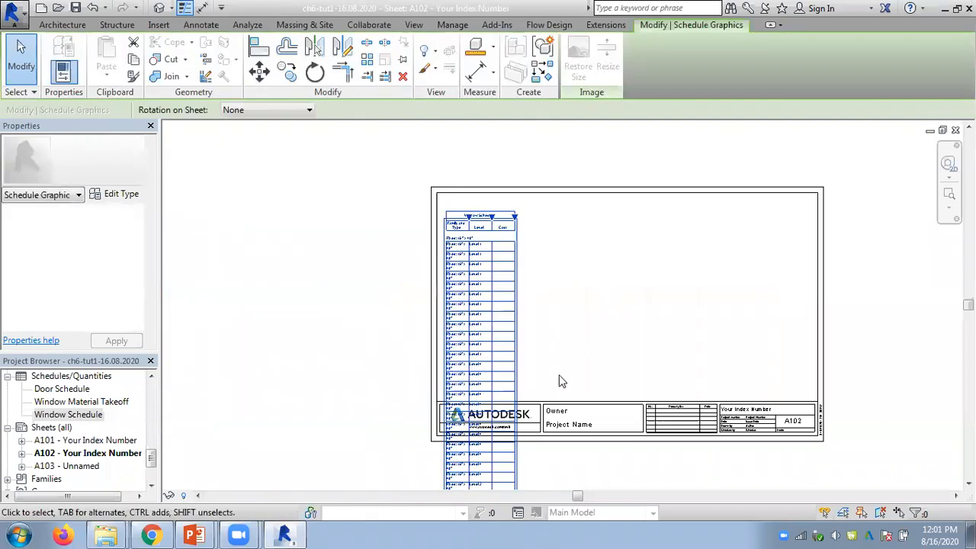
middle_drag(599, 333, 532, 216)
scroll(536, 376, down, 2)
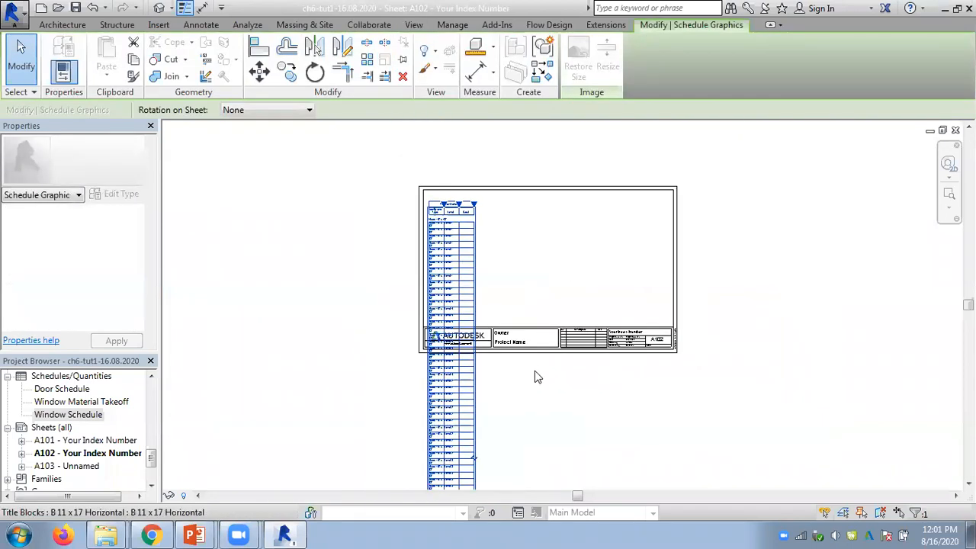
click(474, 459)
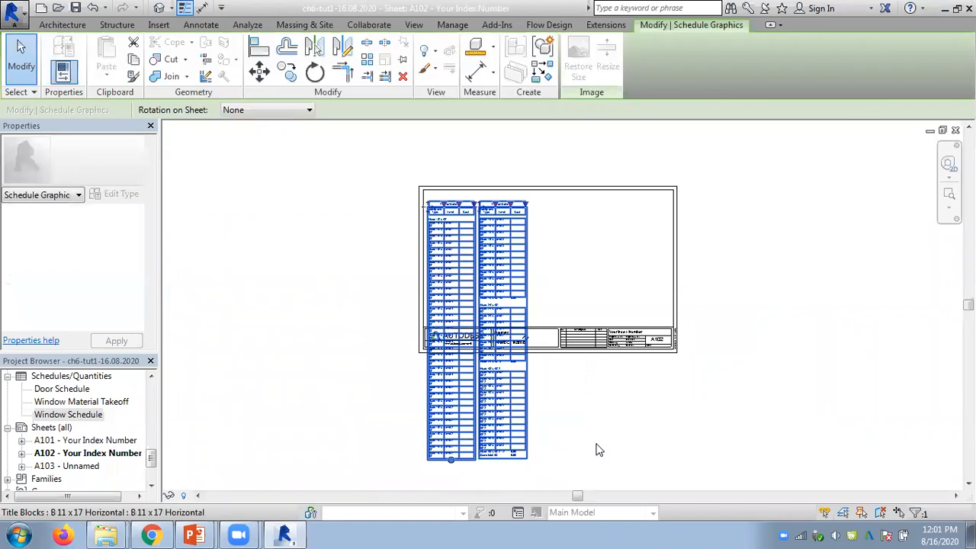
click(597, 445)
scroll(466, 191, up, 3)
scroll(468, 190, up, 2)
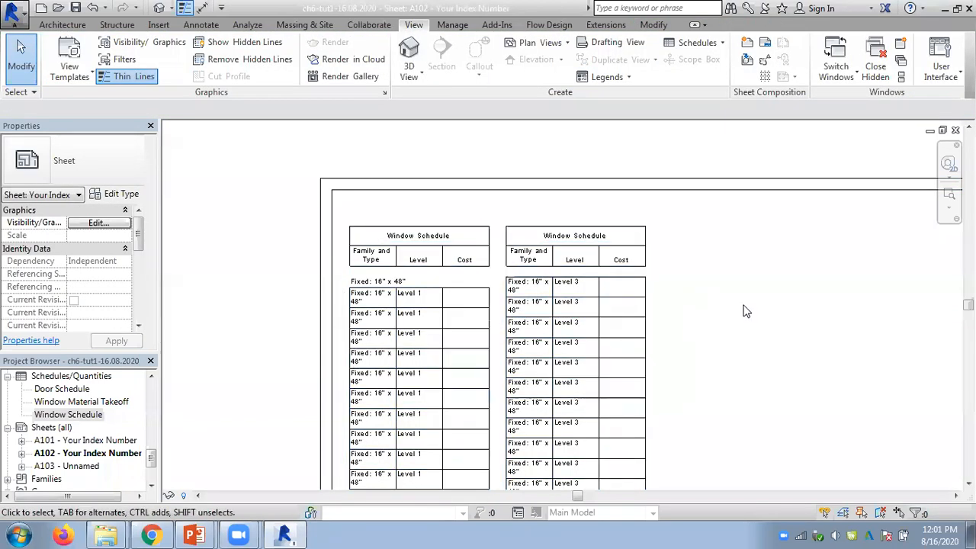
Step: Extend the Window Schedule's first column downward until it takes in all rows of the second column
scroll(745, 311, down, 2)
middle_drag(782, 345, 598, 156)
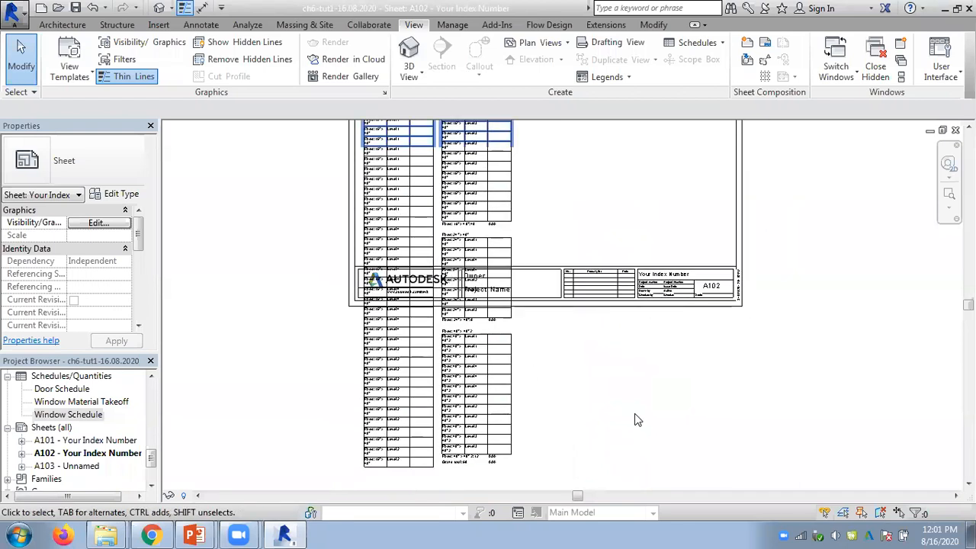
middle_drag(638, 420, 459, 394)
click(403, 359)
drag(397, 363, 387, 501)
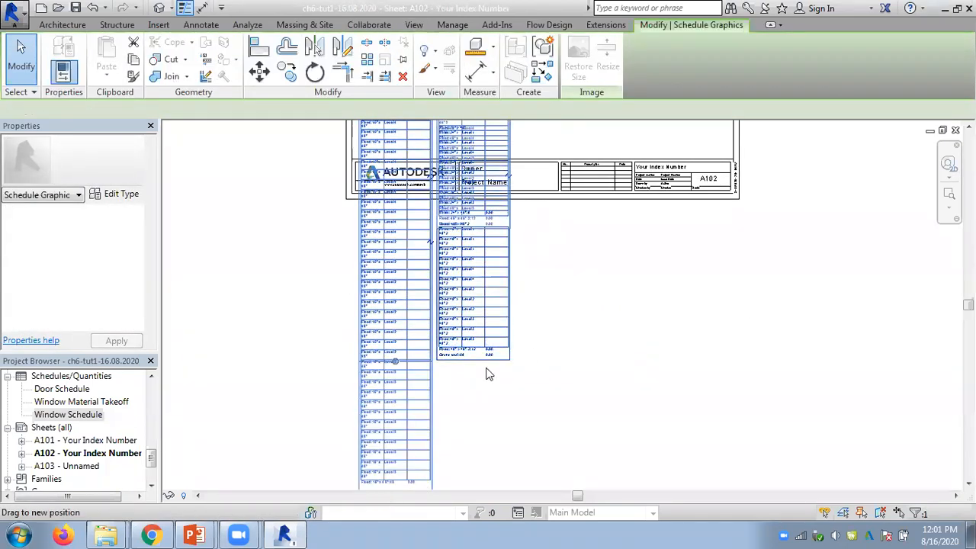
middle_drag(582, 384, 609, 176)
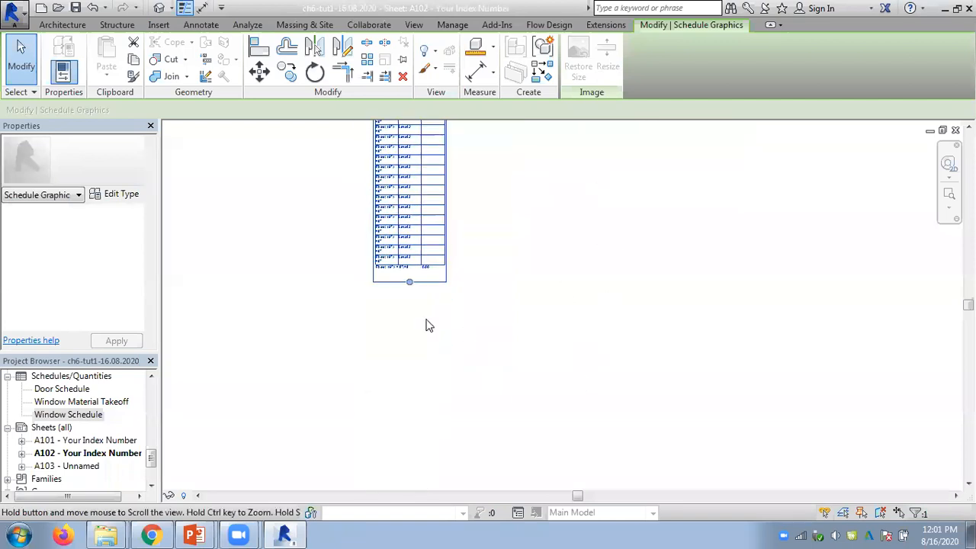
drag(410, 286, 409, 485)
middle_drag(586, 368, 475, 331)
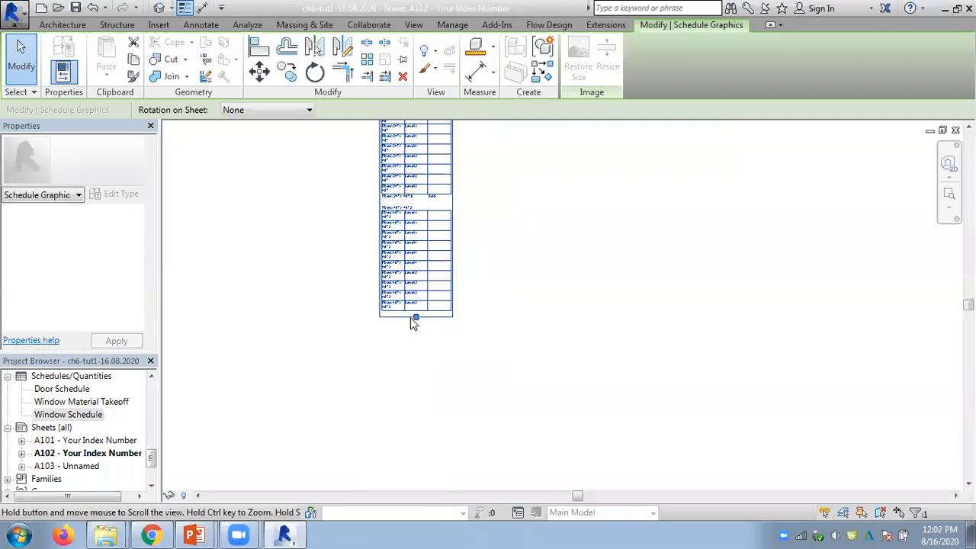
click(410, 355)
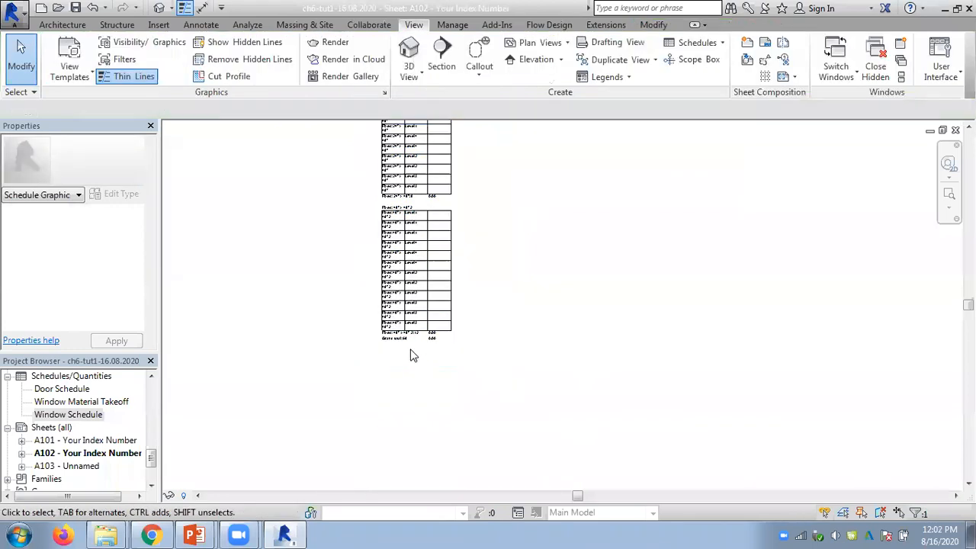
Step: Merge the Window Schedule's empty second column back into the first column
scroll(598, 297, down, 2)
middle_drag(597, 281, 529, 505)
middle_drag(546, 351, 558, 512)
scroll(448, 293, up, 5)
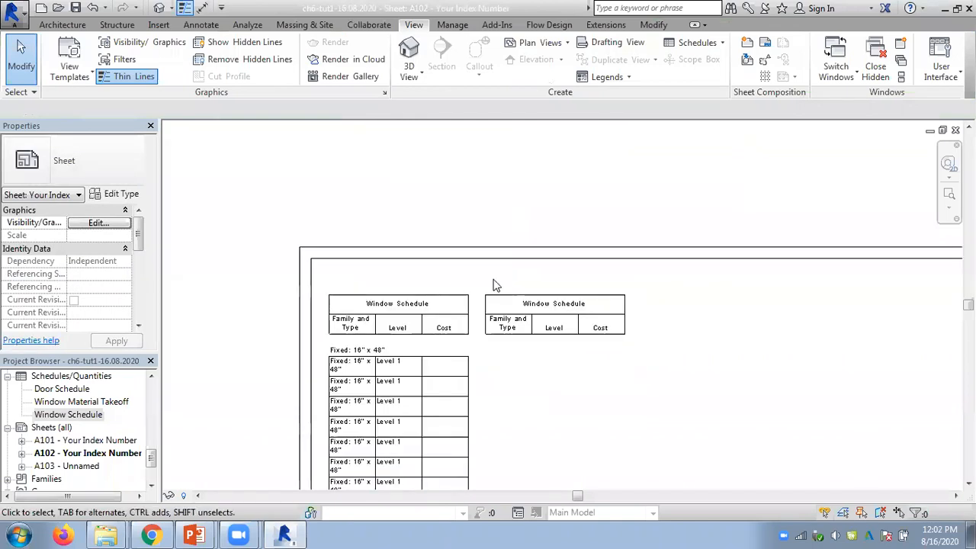
click(503, 301)
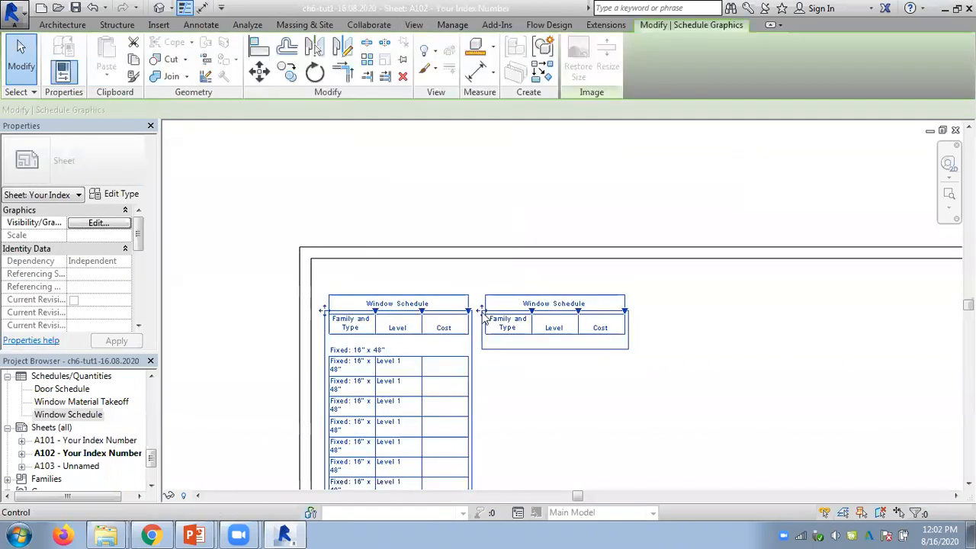
drag(481, 314, 322, 312)
click(366, 209)
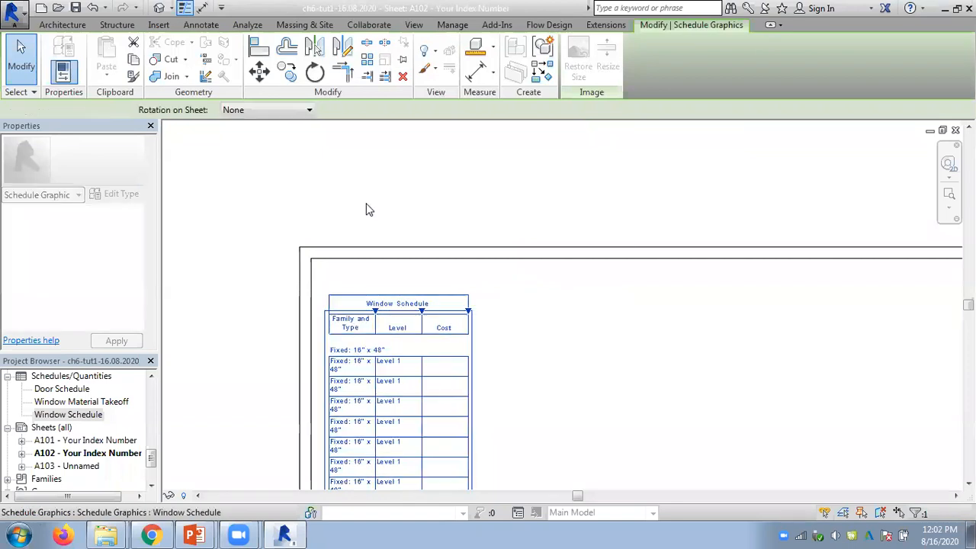
Step: Split the rejoined Window Schedule into two columns again
scroll(559, 319, down, 3)
scroll(587, 328, up, 1)
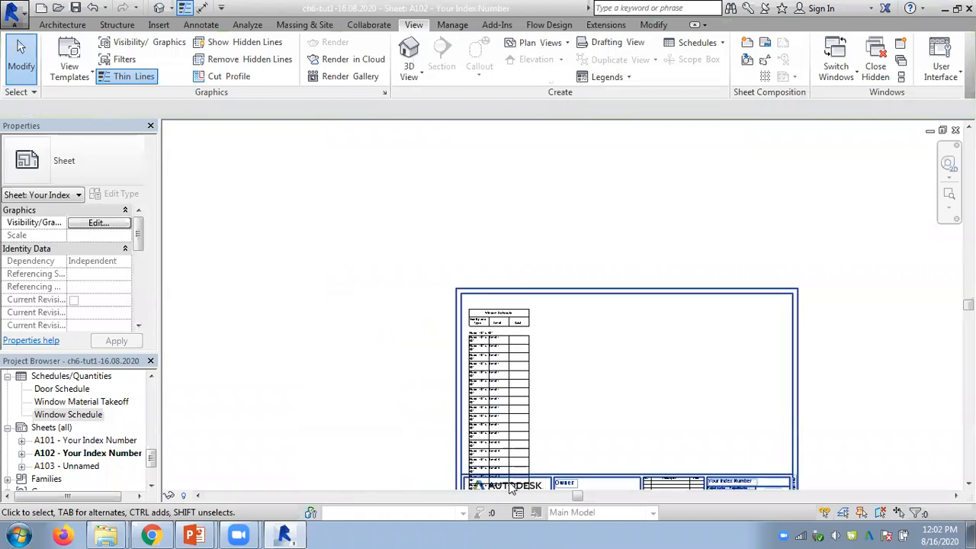
middle_drag(425, 320, 324, 221)
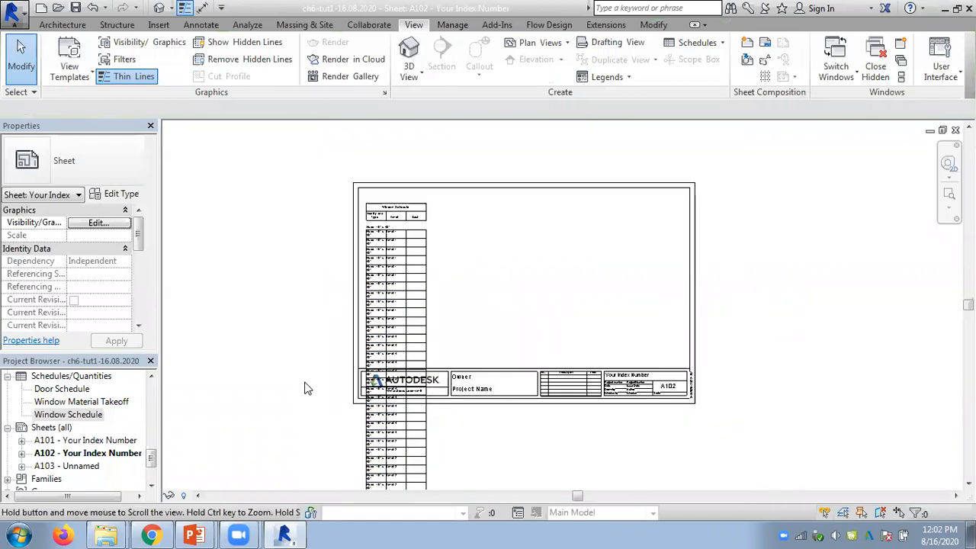
click(426, 322)
middle_drag(509, 435, 516, 228)
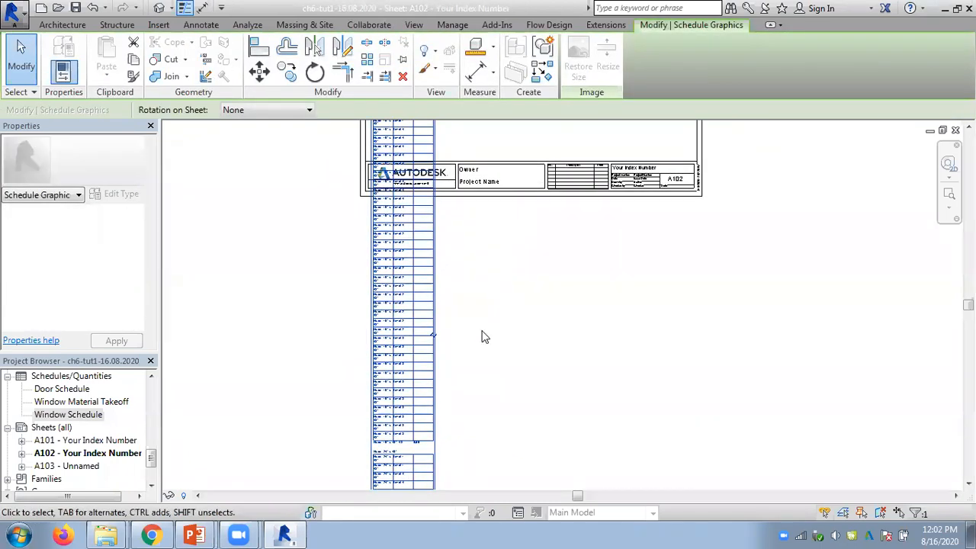
click(433, 335)
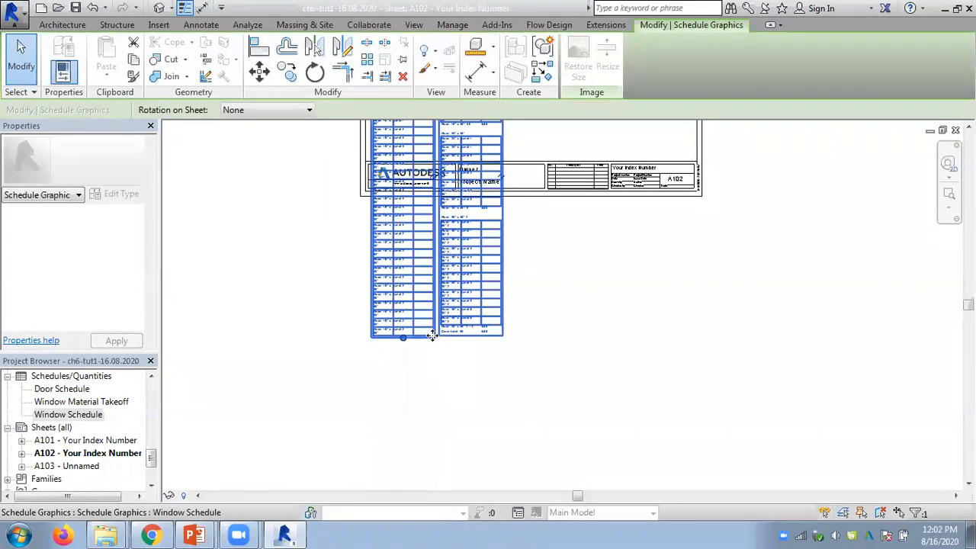
middle_drag(587, 325, 556, 388)
click(555, 389)
right_click(555, 389)
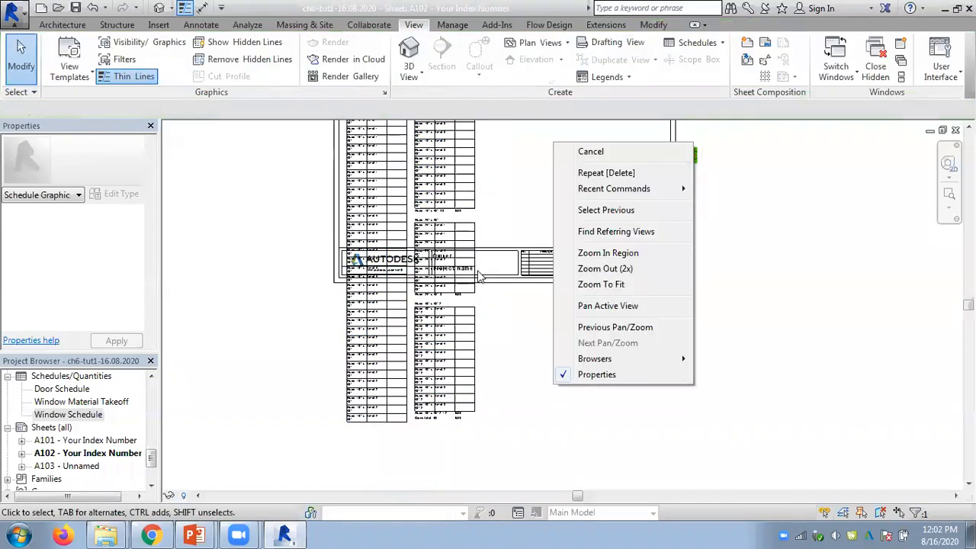
Step: Split the Window Schedule's second column to create a third column on the sheet
click(474, 198)
click(475, 200)
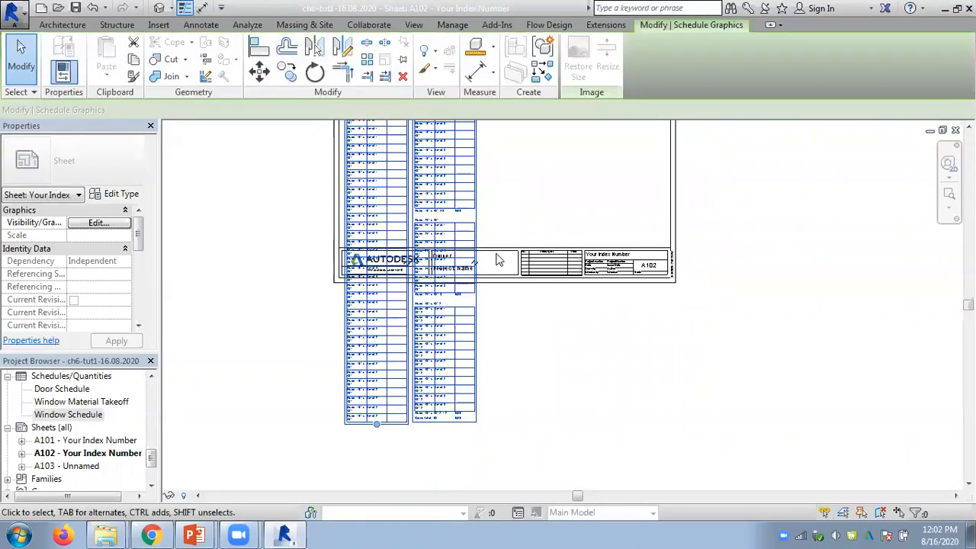
click(477, 268)
middle_drag(590, 340, 577, 418)
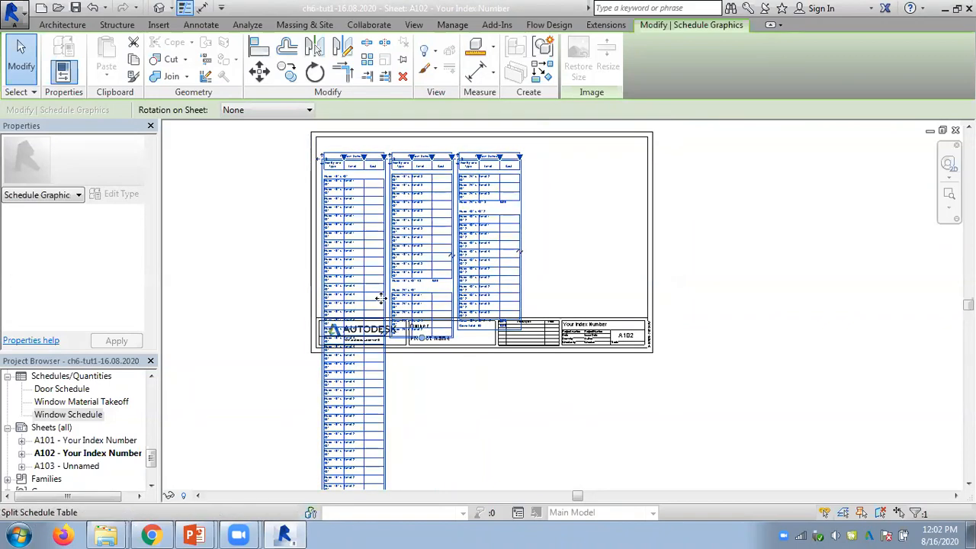
Step: Split the Window Schedule's overlong first column so that it ends at the titleblock
click(436, 425)
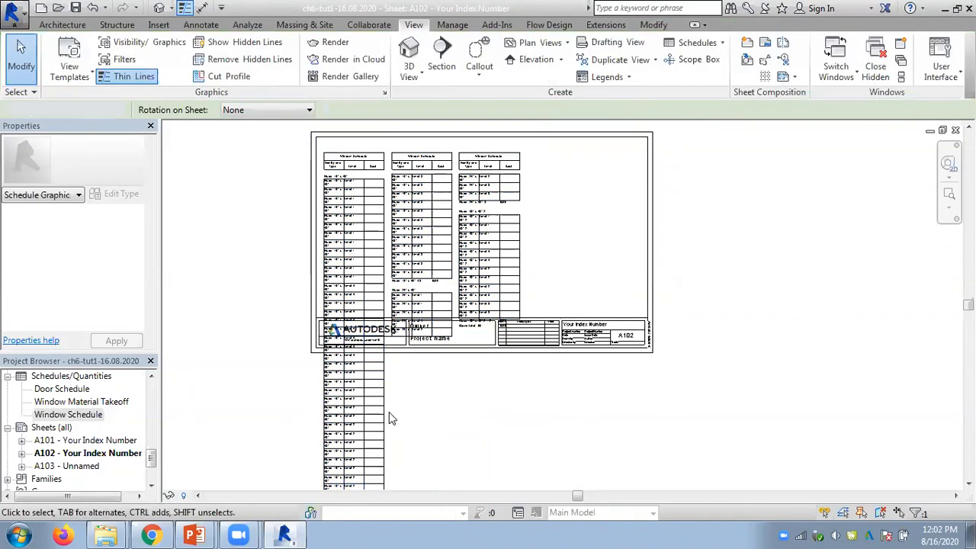
click(388, 411)
click(385, 331)
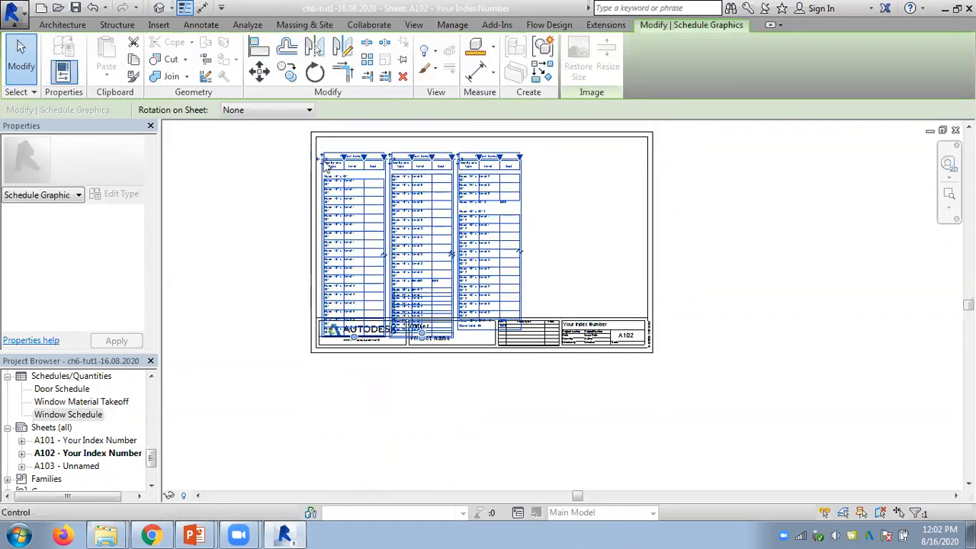
Step: Try to move the Window Schedule's first column onto the second column, and undo the move
drag(322, 158, 330, 159)
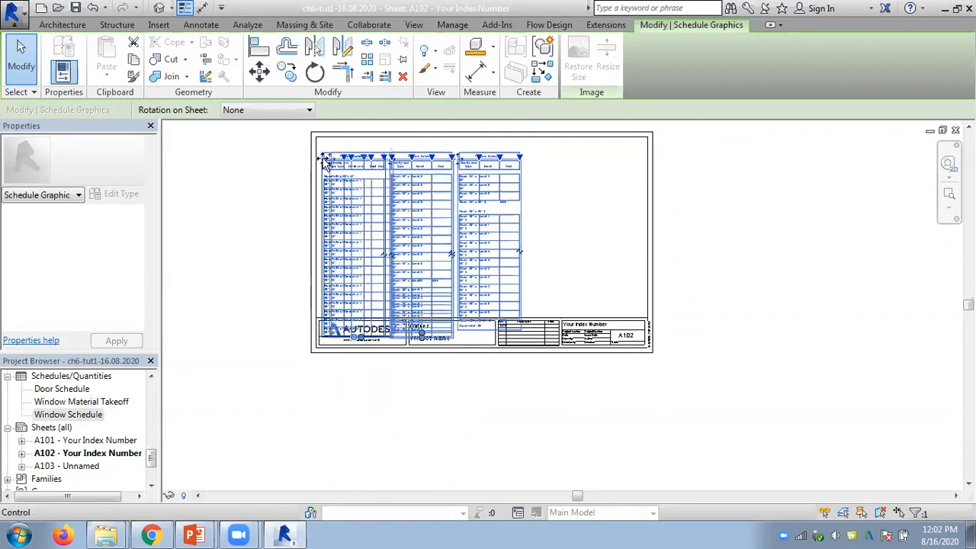
click(241, 164)
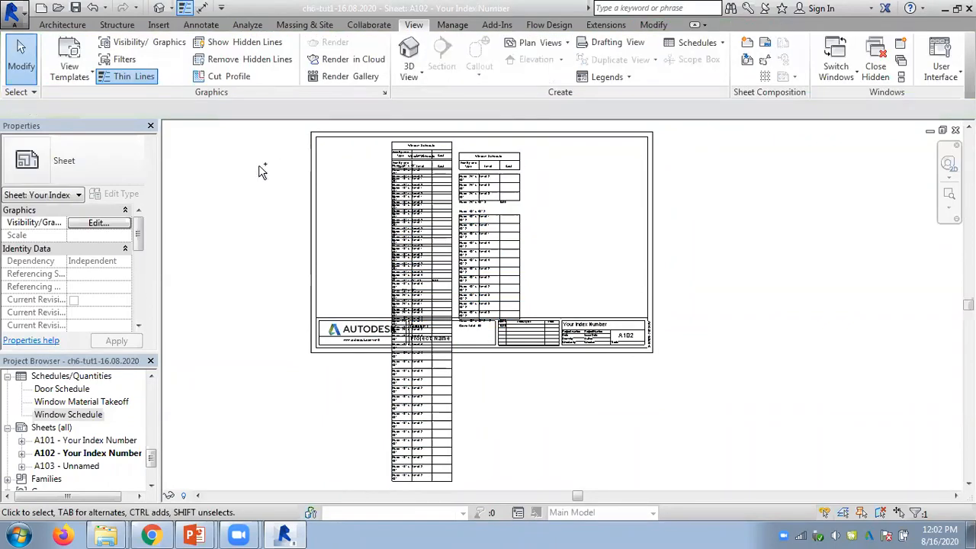
key(ctrl+z)
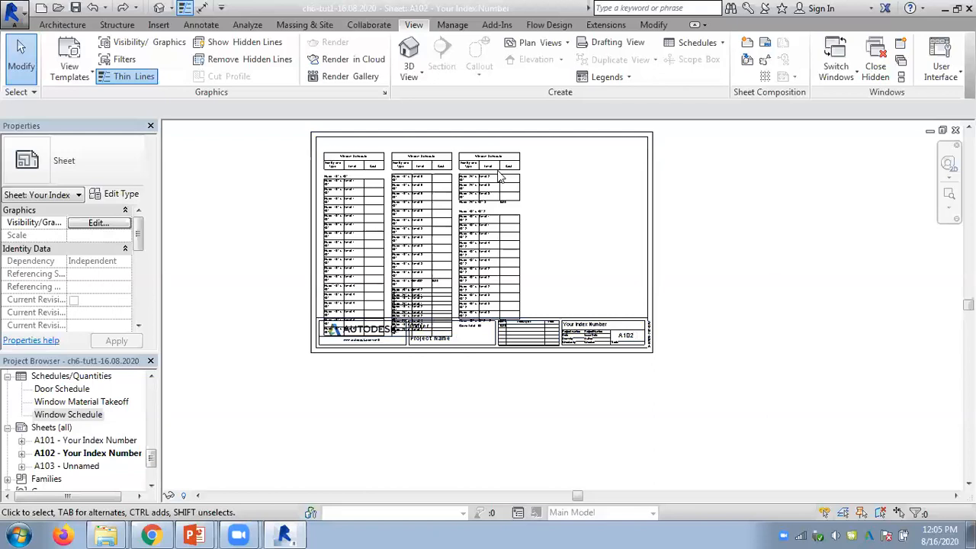
Step: Merge the Window Schedule's third column into the second column
scroll(494, 175, up, 5)
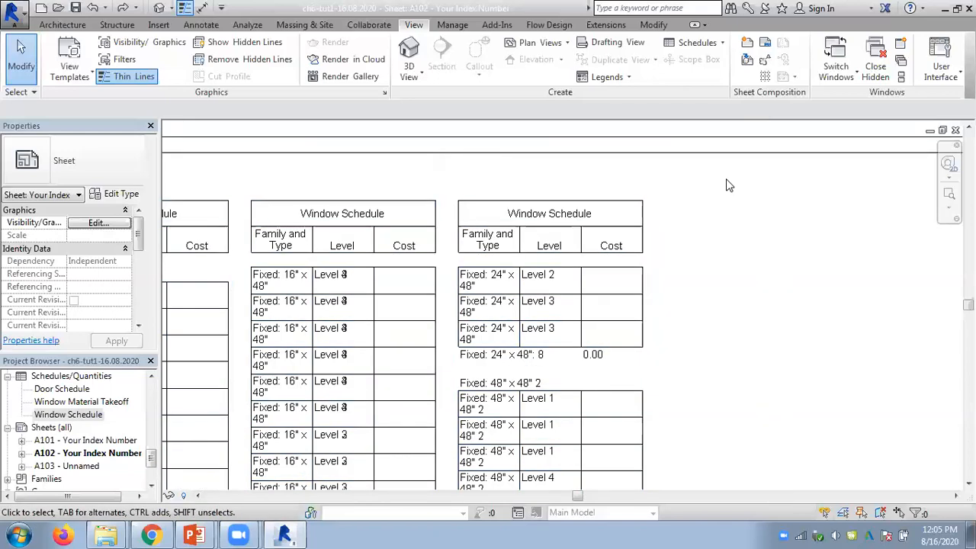
click(465, 200)
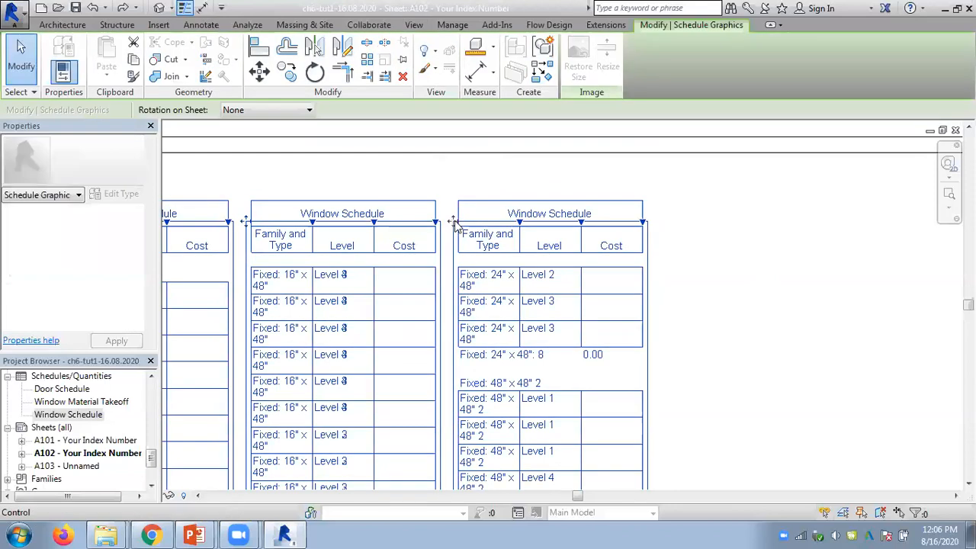
drag(454, 221, 245, 221)
click(319, 169)
Step: Merge the Window Schedule's overlapping second-column segments into the first column, and undo the column merges
middle_drag(340, 175, 622, 179)
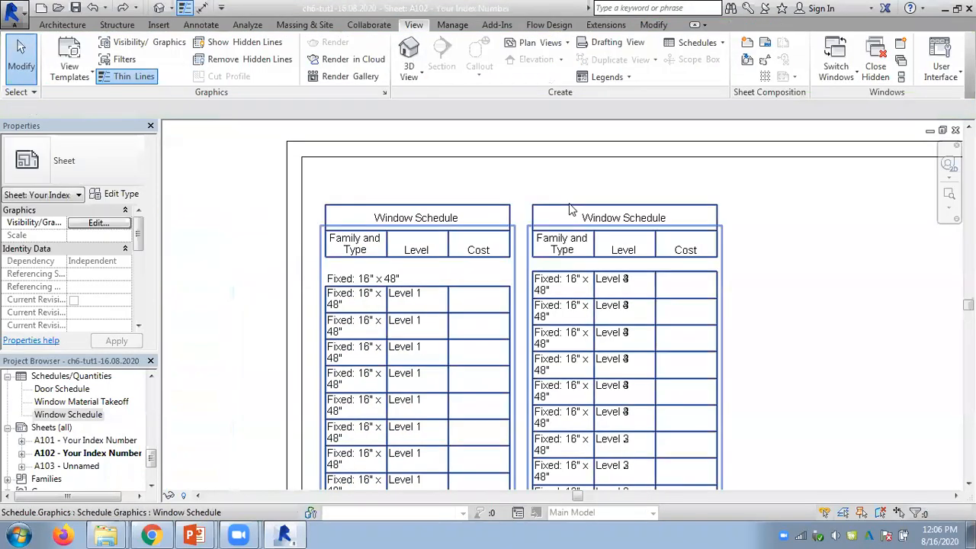
click(568, 207)
ctrl+drag(529, 220, 323, 224)
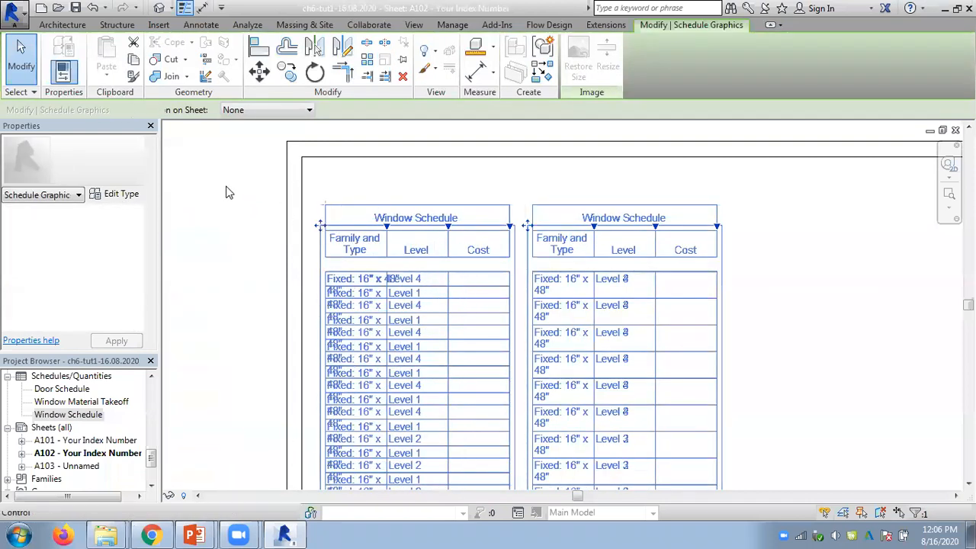
drag(525, 224, 318, 226)
click(237, 216)
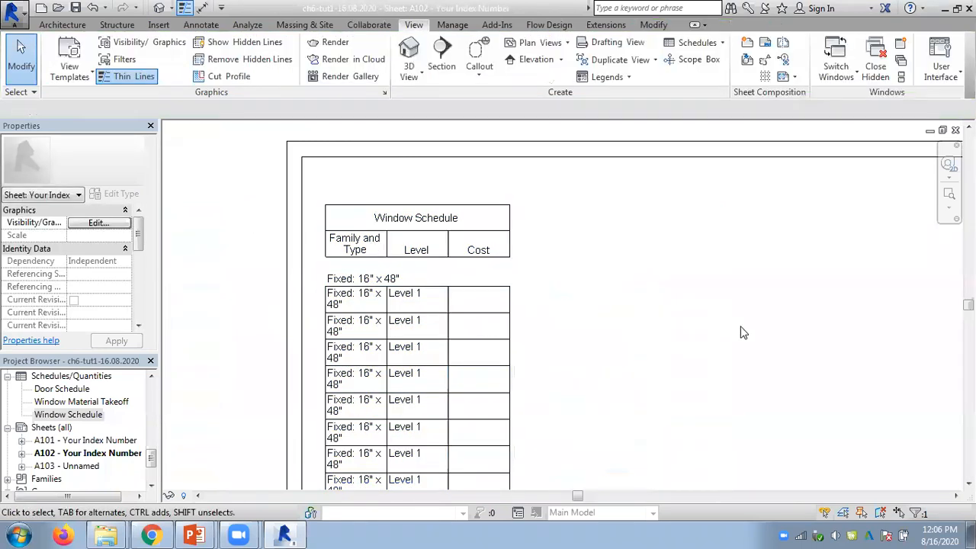
key(ctrl+z)
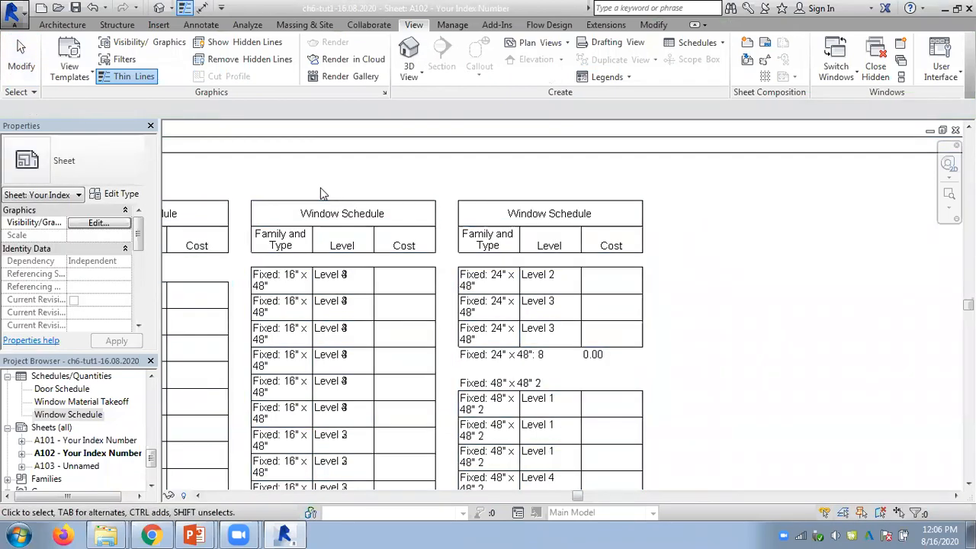
Step: Open sheet A103 and examine its placed plan, section and 3D views
scroll(546, 216, down, 2)
middle_drag(799, 299, 799, 258)
double_click(80, 465)
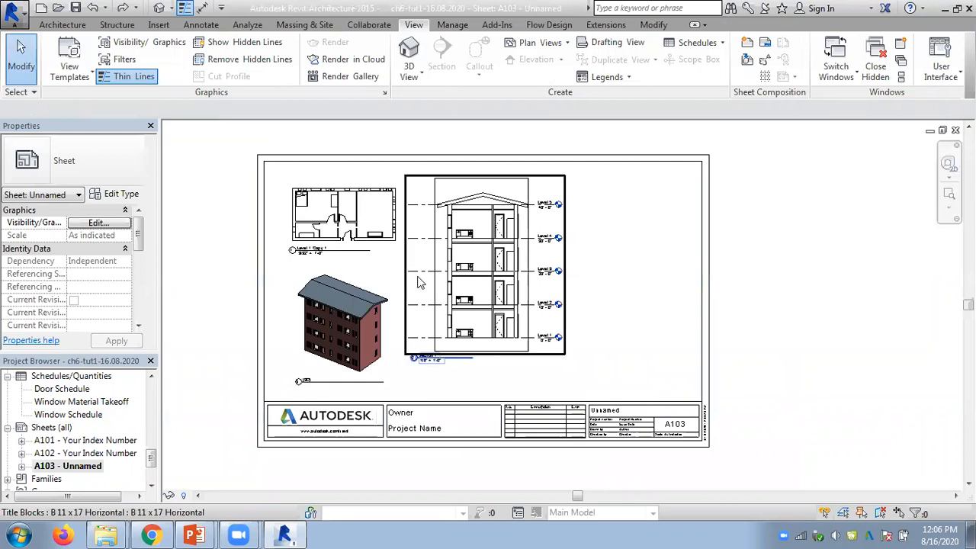
scroll(328, 250, up, 2)
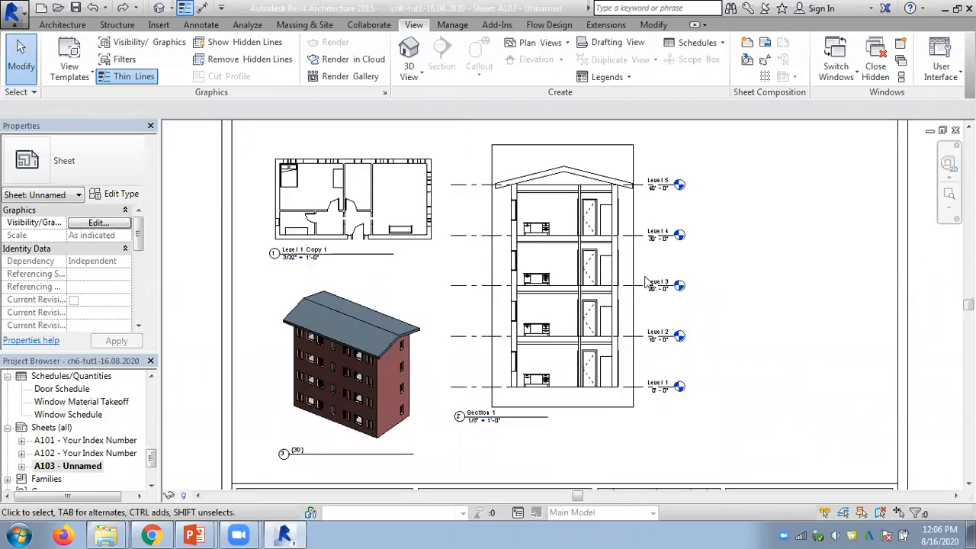
scroll(810, 297, down, 1)
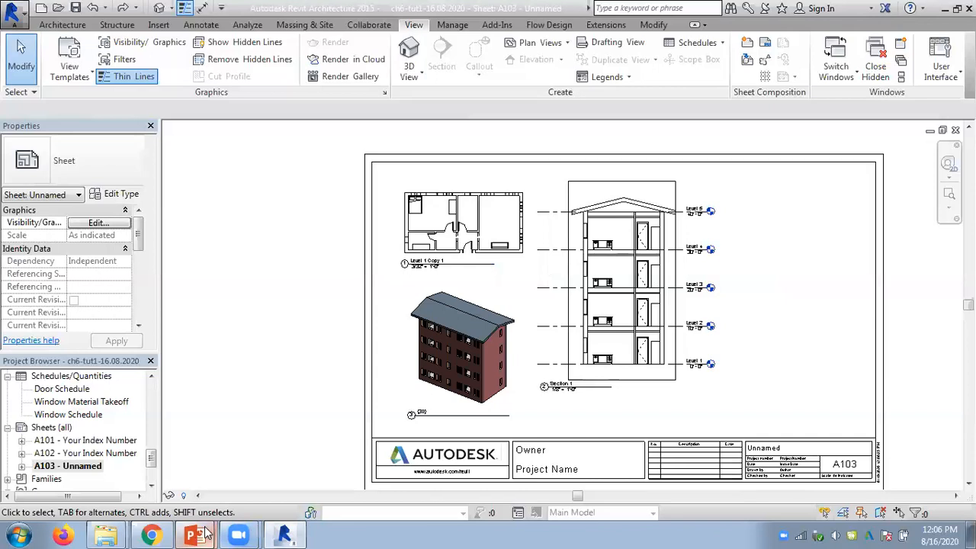
Step: Switch to the Chapter 13 PowerPoint presentation and review the slides on duplicate dependent views, including the primary, left and right view figures
mouse_move(200, 533)
click(180, 500)
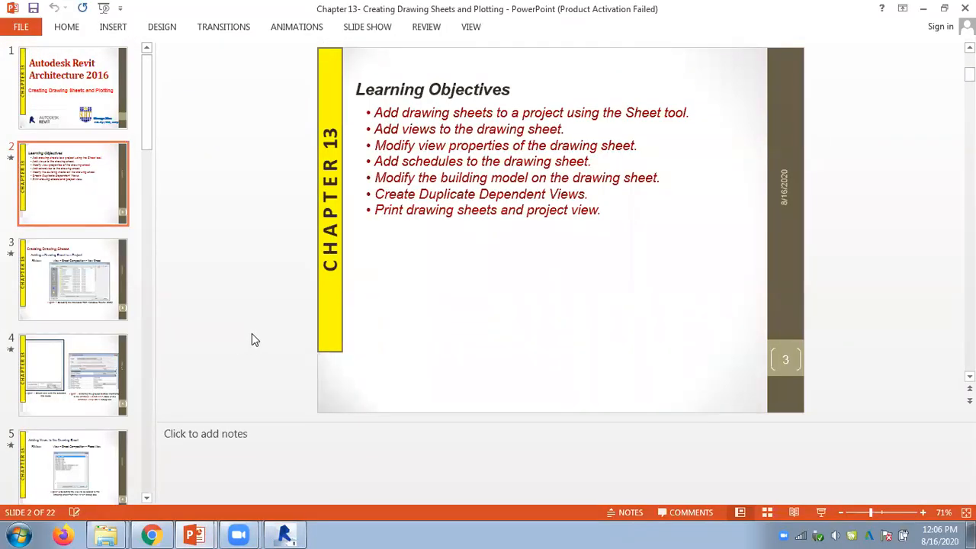
scroll(251, 334, down, 4)
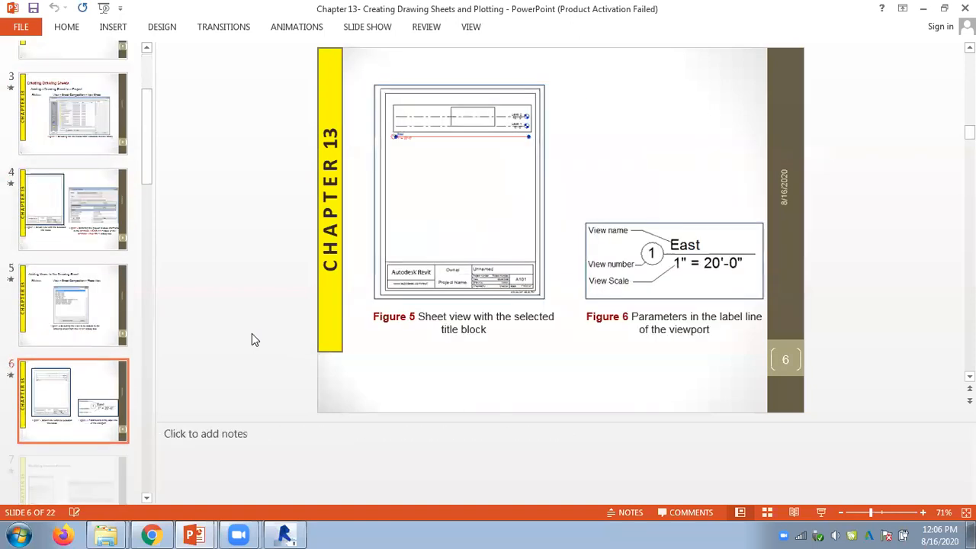
scroll(253, 337, down, 2)
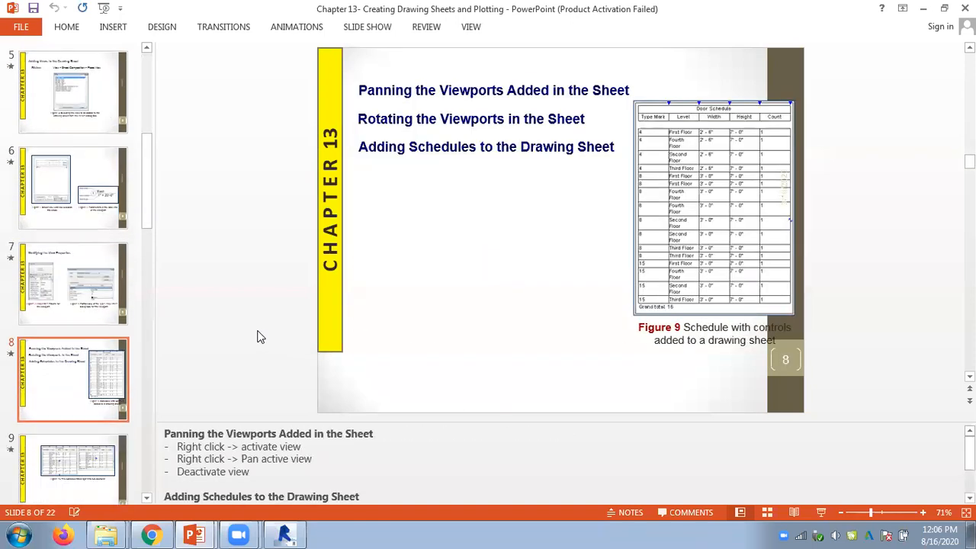
scroll(260, 336, down, 2)
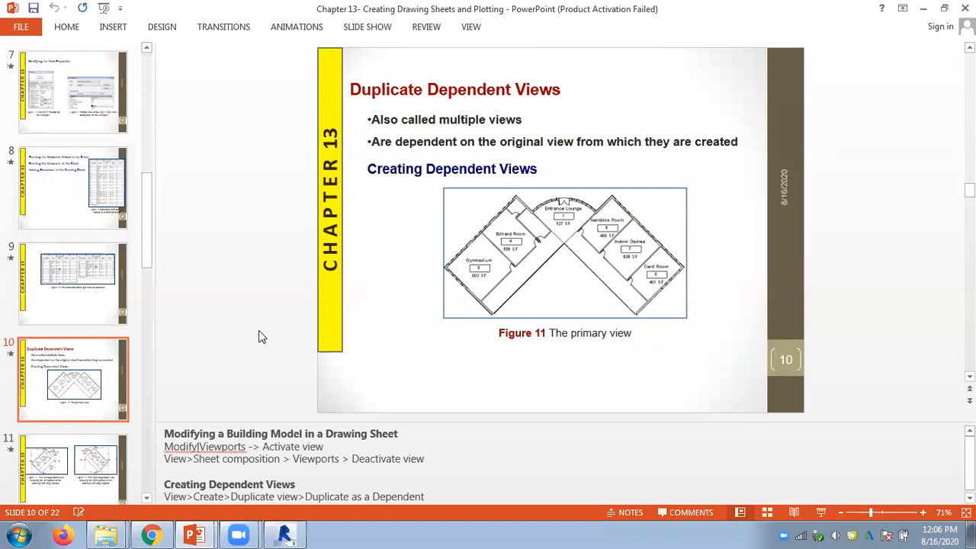
scroll(258, 337, down, 1)
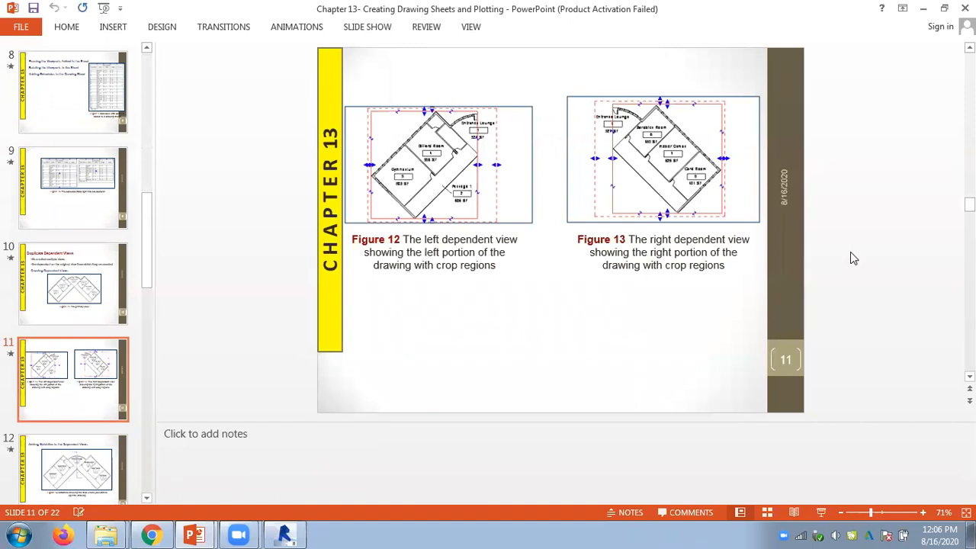
scroll(852, 258, up, 1)
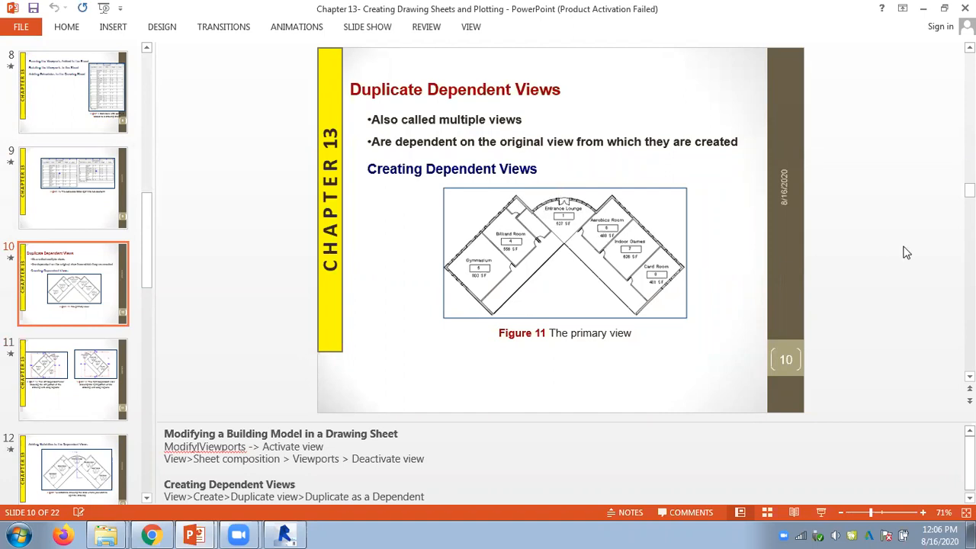
scroll(905, 252, down, 1)
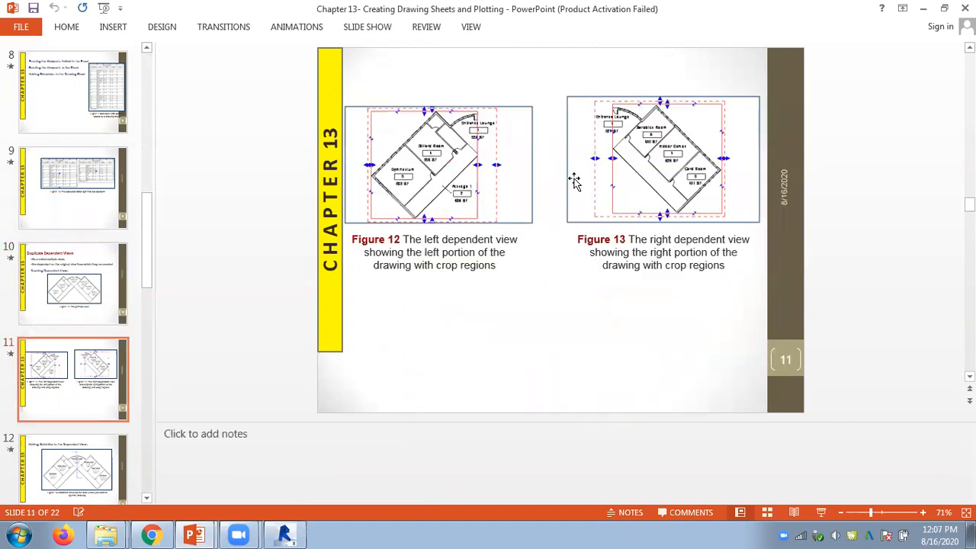
click(195, 533)
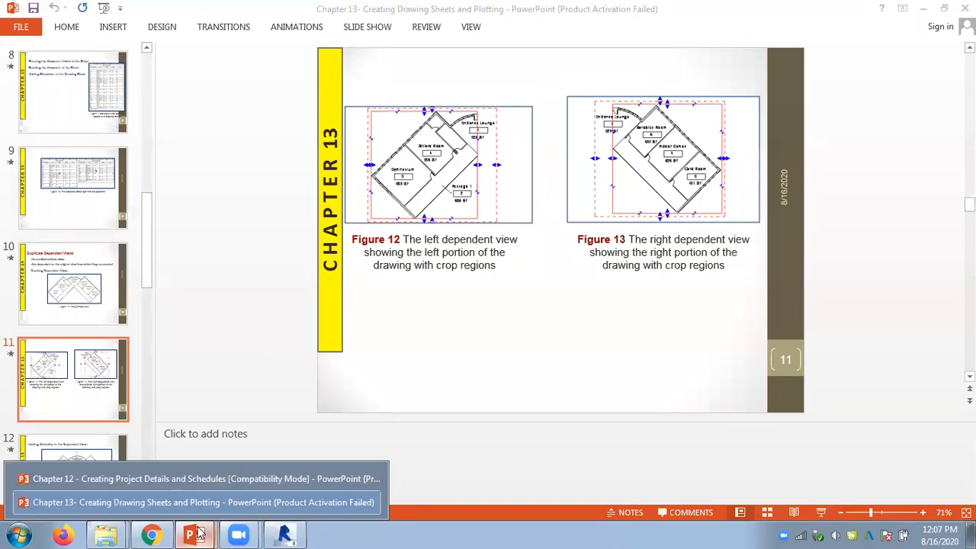
Step: Return to Revit and close the ch6-tut1-16.08.2020 project, saving its changes under its existing file name instead of the suggested one
click(284, 534)
scroll(294, 284, down, 1)
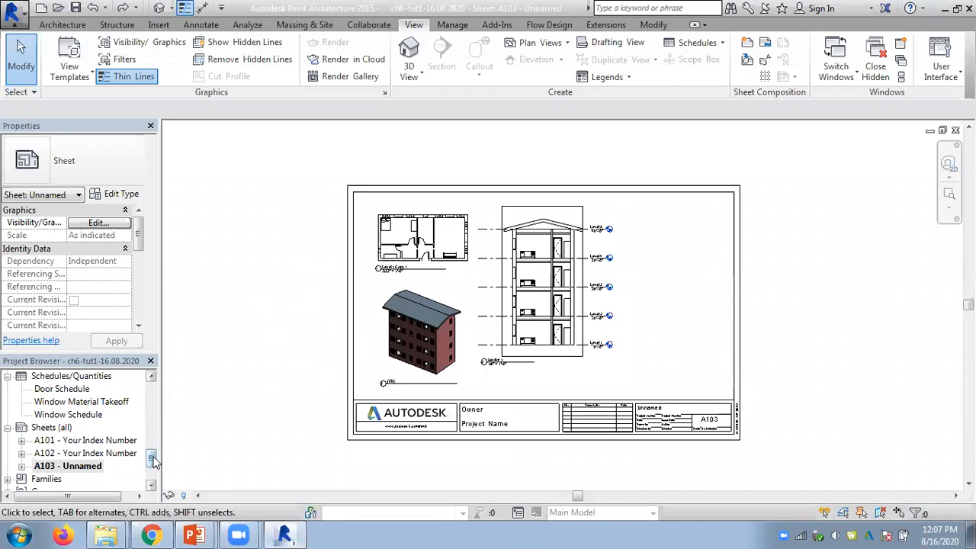
drag(151, 459, 151, 390)
click(956, 129)
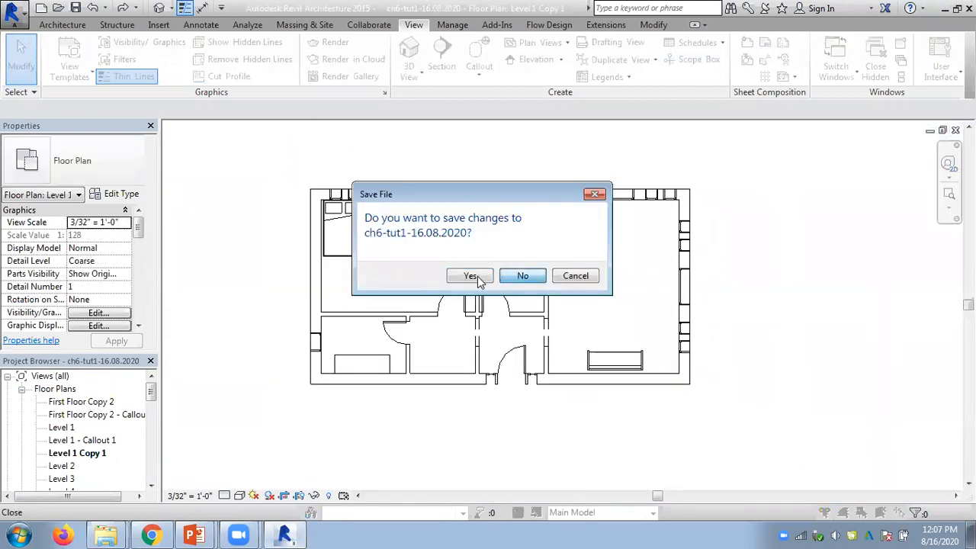
click(471, 276)
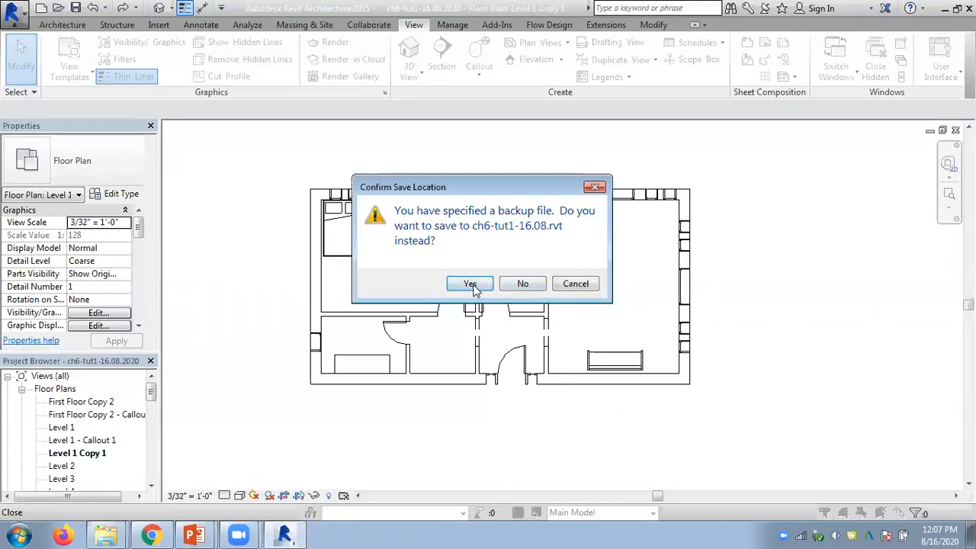
click(524, 288)
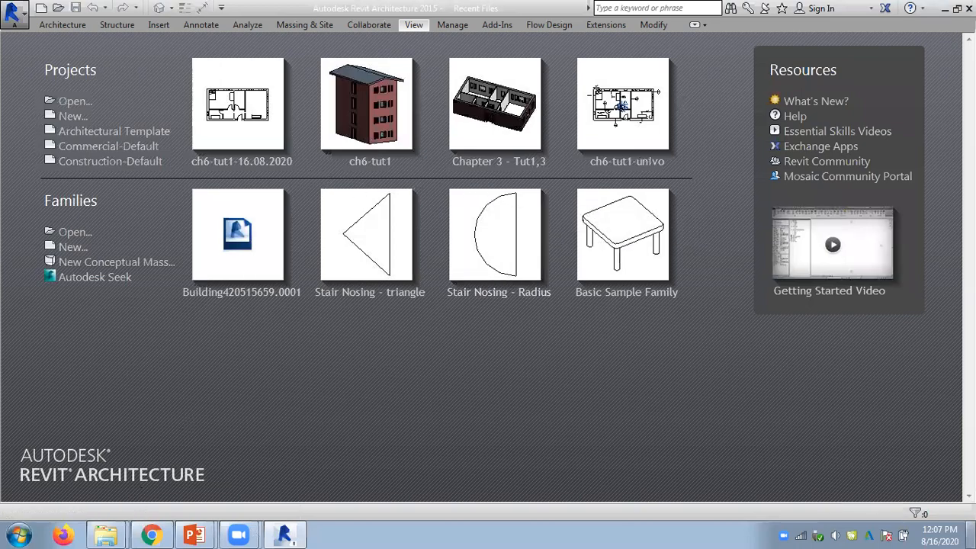
Step: Open the SLIIT AR Revit 2020 folder from the desktop and display its files as extra large icons
click(970, 535)
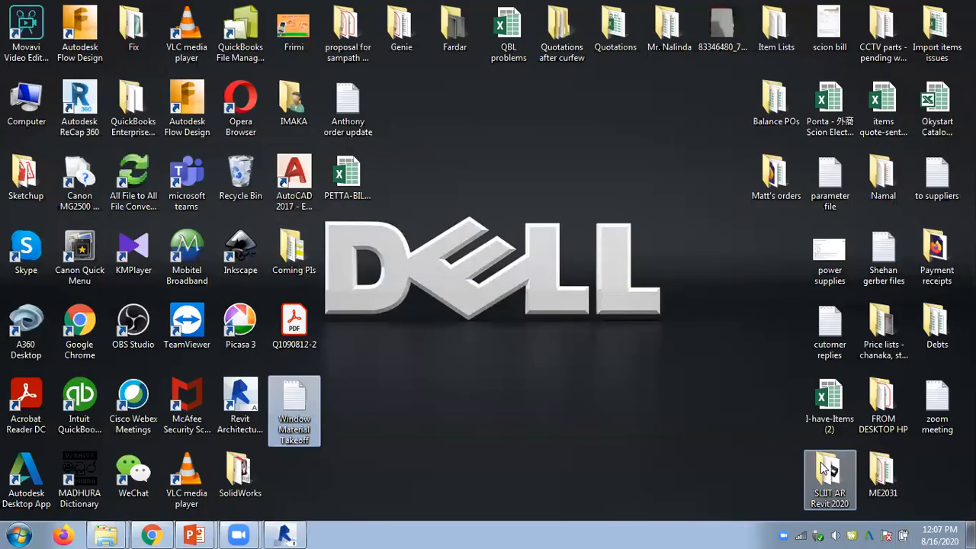
double_click(820, 462)
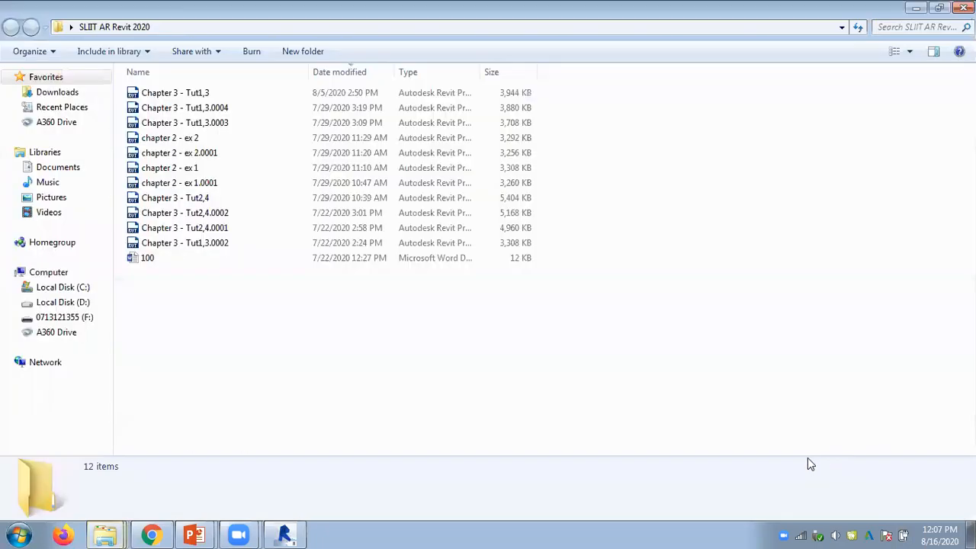
click(909, 51)
click(911, 46)
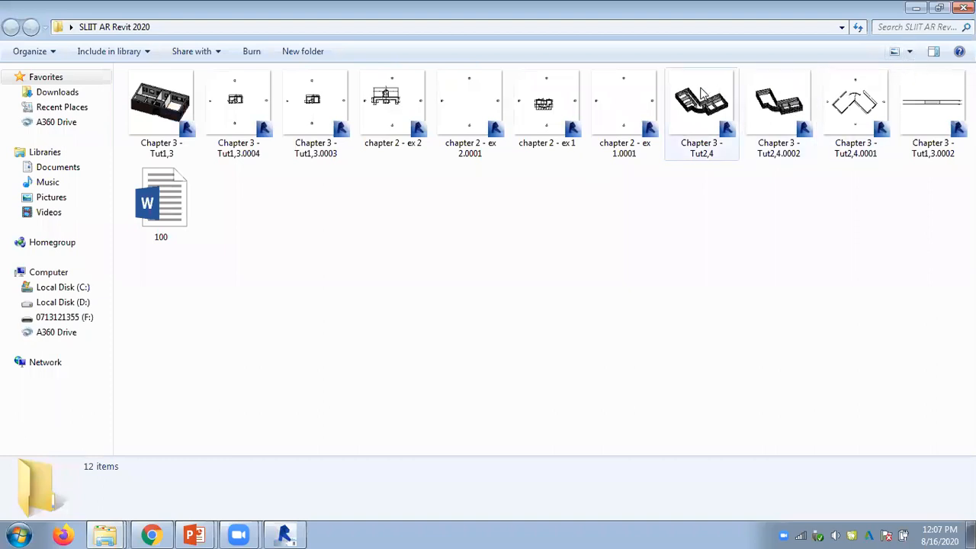
click(910, 51)
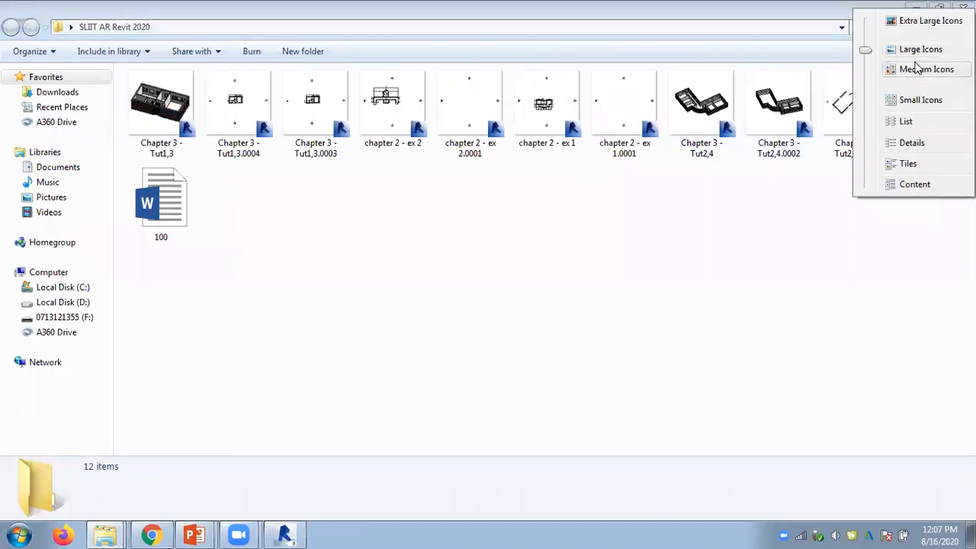
click(922, 22)
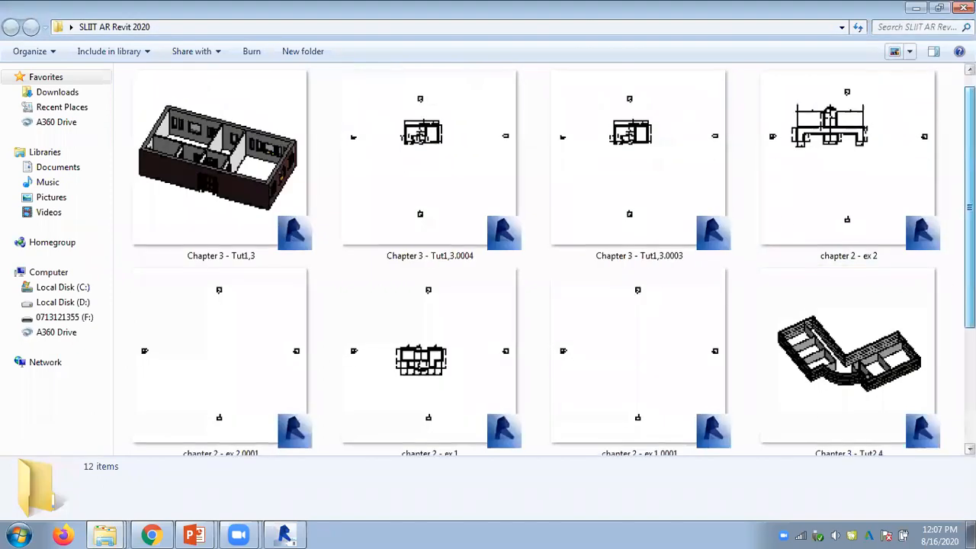
Step: Open the Chapter 3 - Tut2,4 project in Revit and show its Level 1 floor plan
scroll(541, 259, down, 2)
click(848, 259)
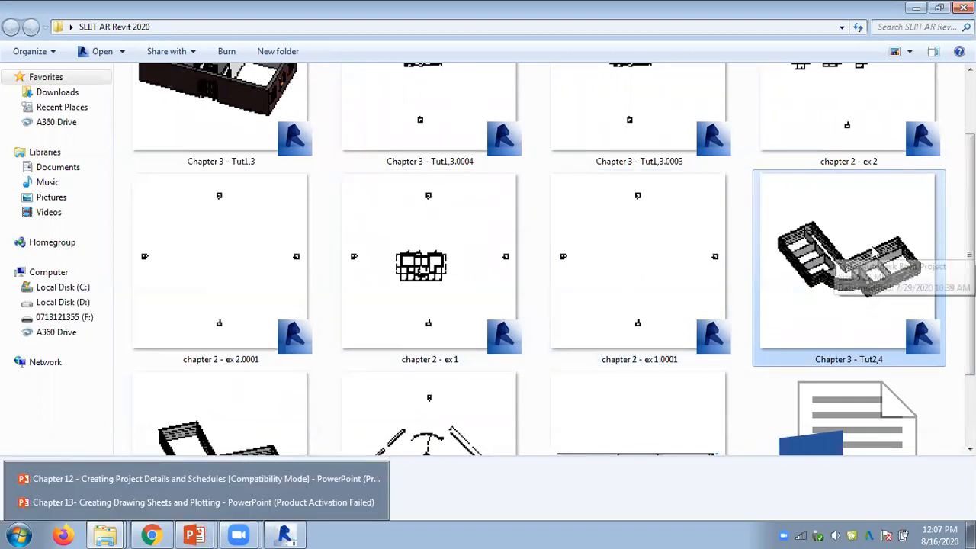
click(282, 534)
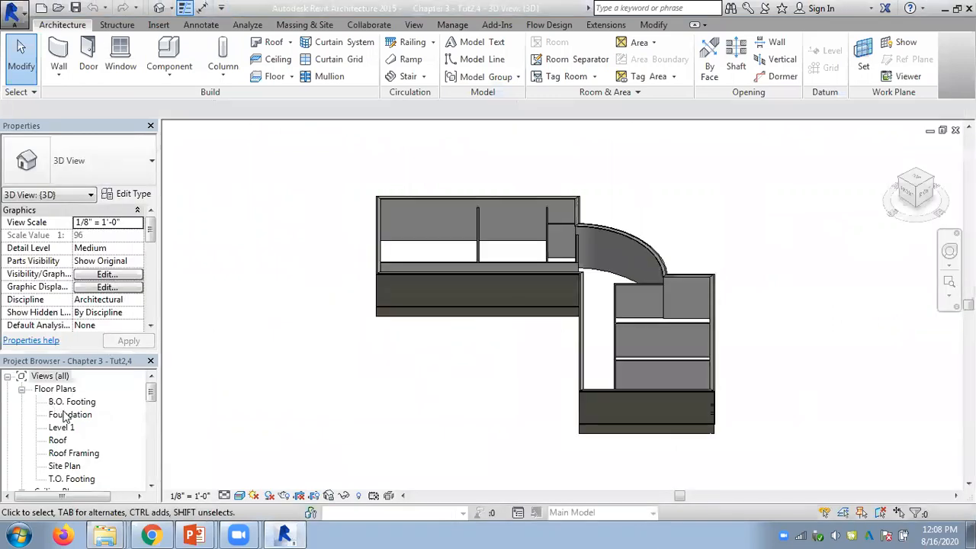
double_click(61, 427)
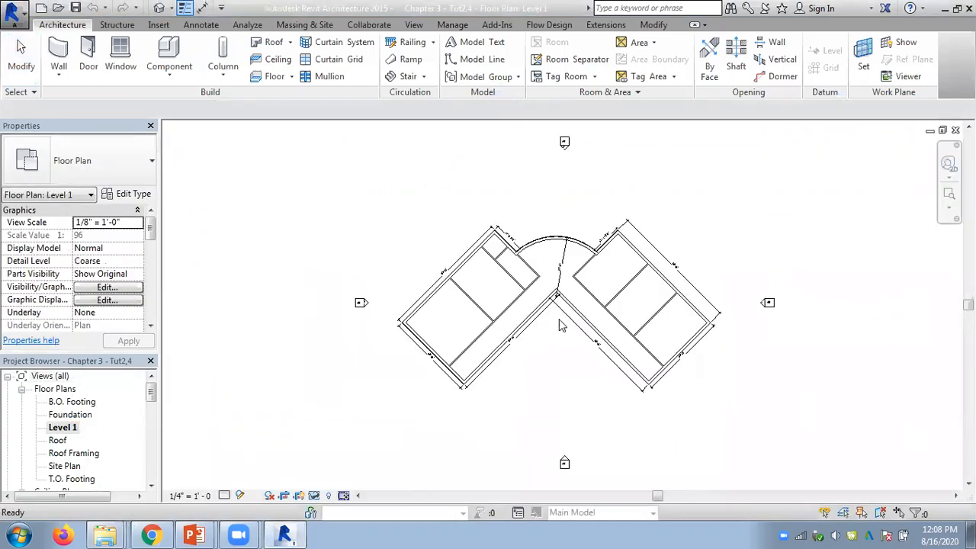
scroll(776, 345, up, 2)
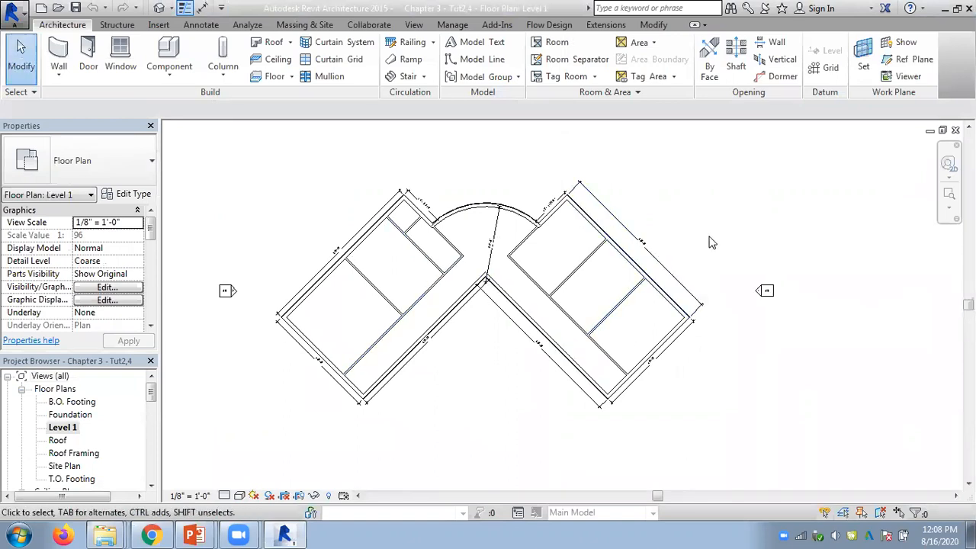
Step: Check the Chapter 13 slide's left and right dependent view figures in PowerPoint, and return to the Revit floor plan
mouse_move(197, 533)
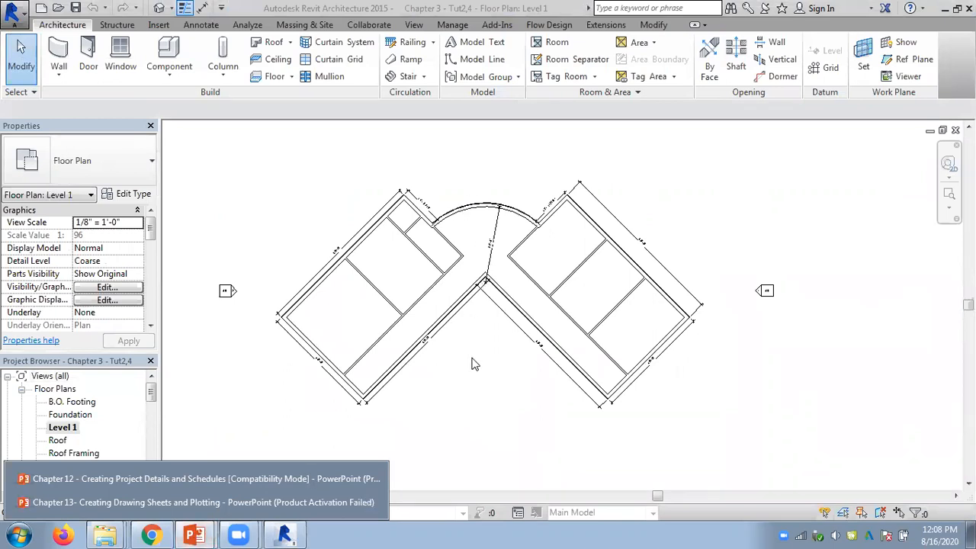
click(169, 502)
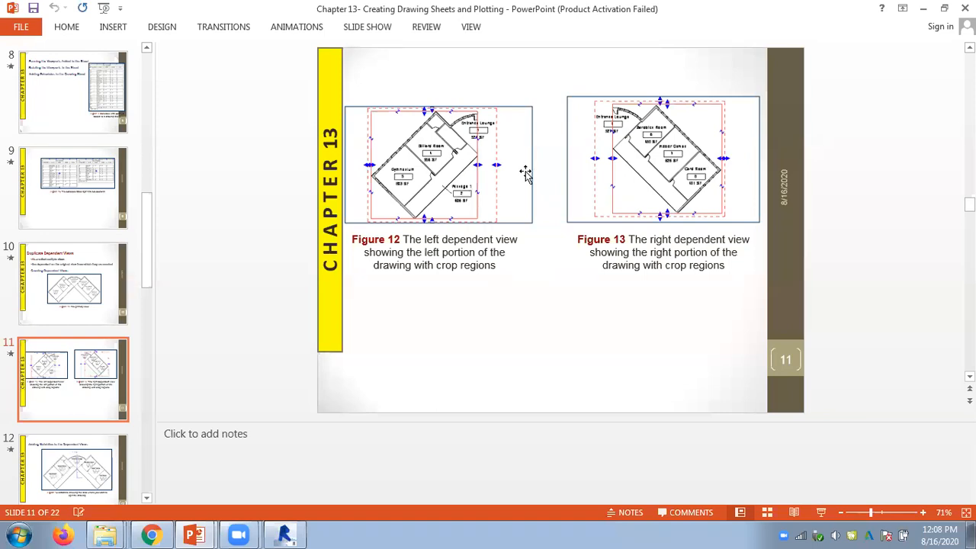
click(296, 531)
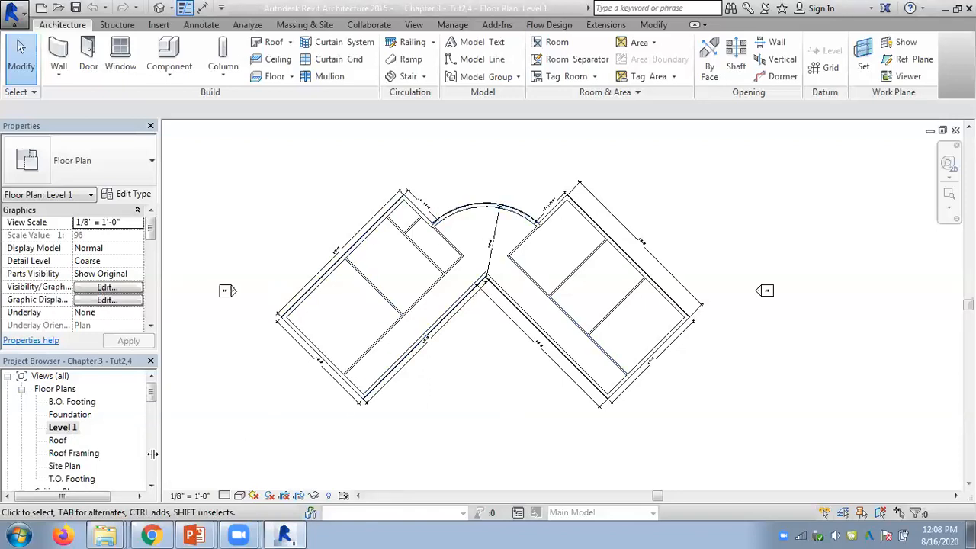
Step: Duplicate the Level 1 floor plan as an independent view without detailing
click(63, 428)
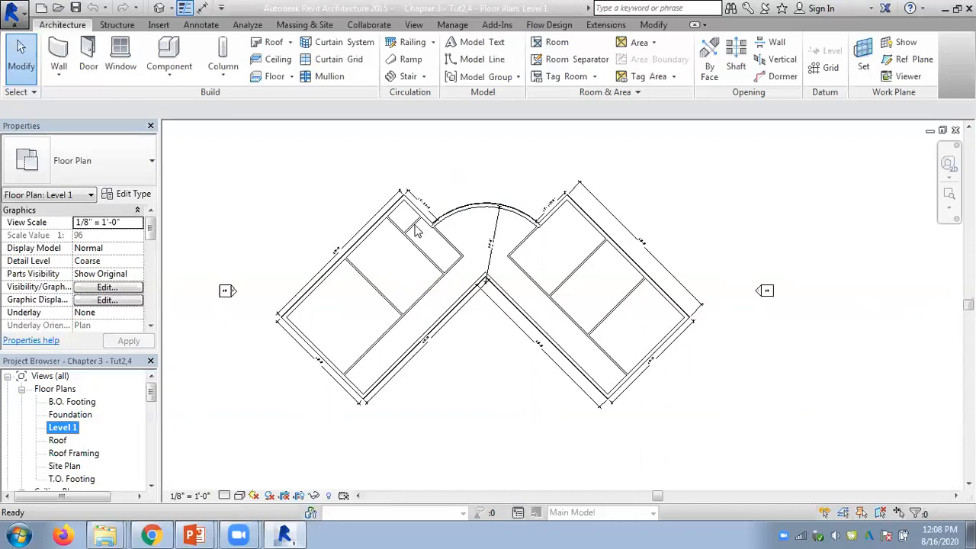
right_click(66, 429)
mouse_move(203, 243)
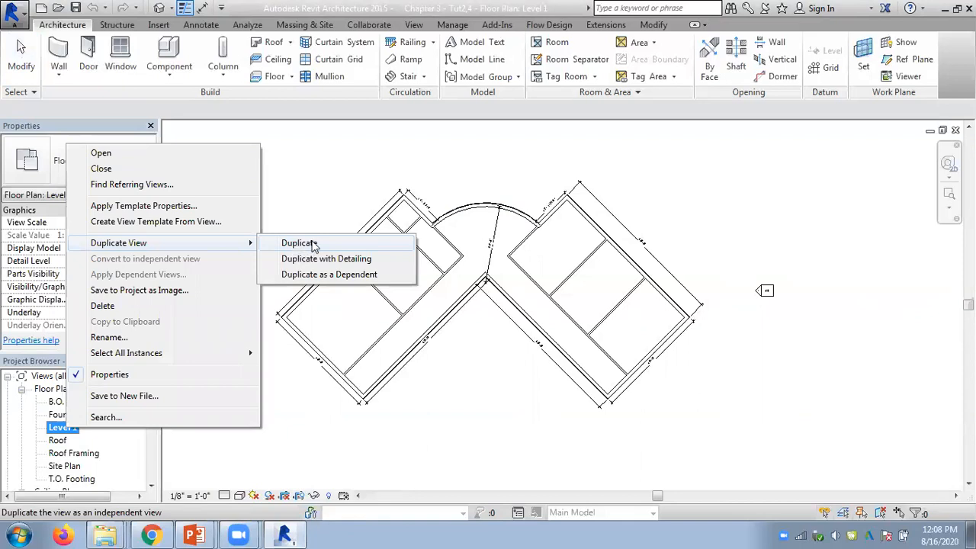
click(308, 244)
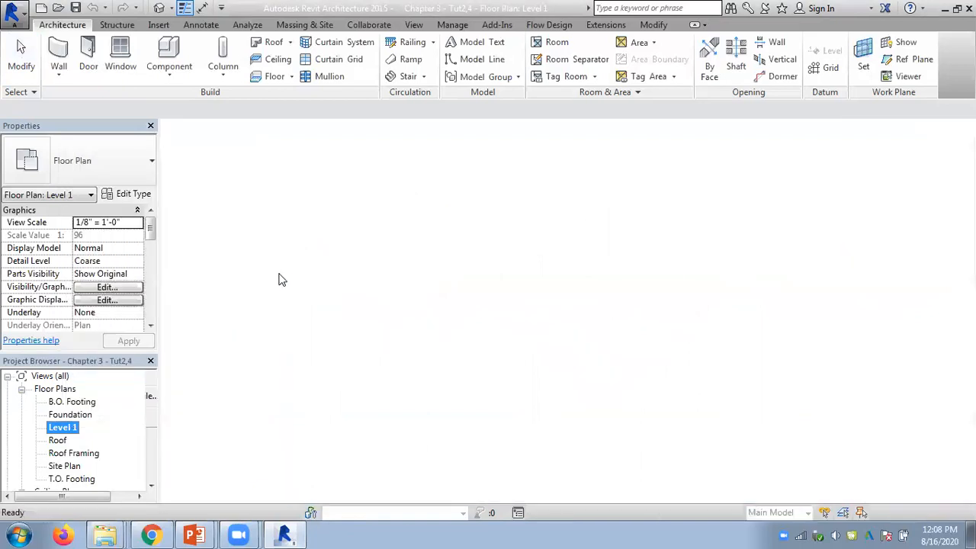
Step: Rename the duplicated Level 1 floor plan view as Left
click(87, 442)
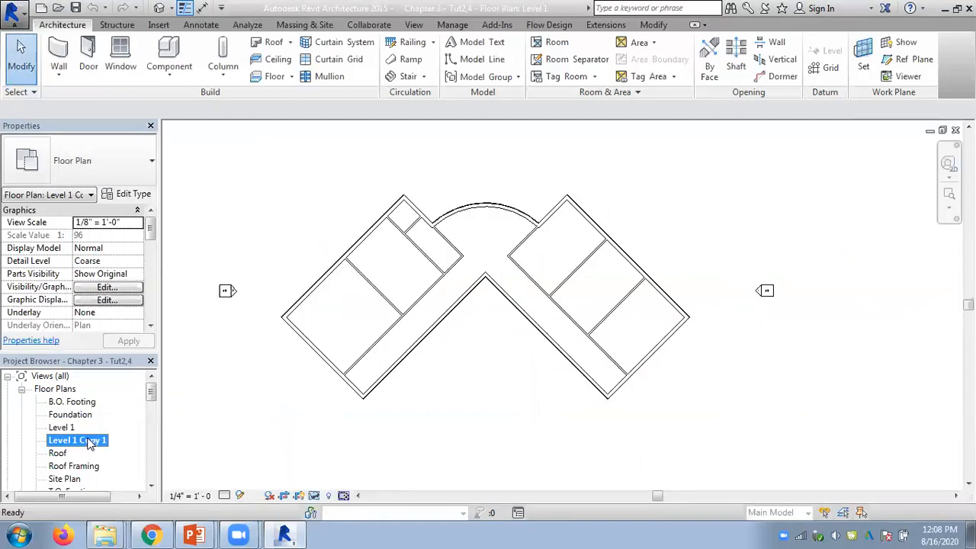
right_click(89, 440)
click(141, 348)
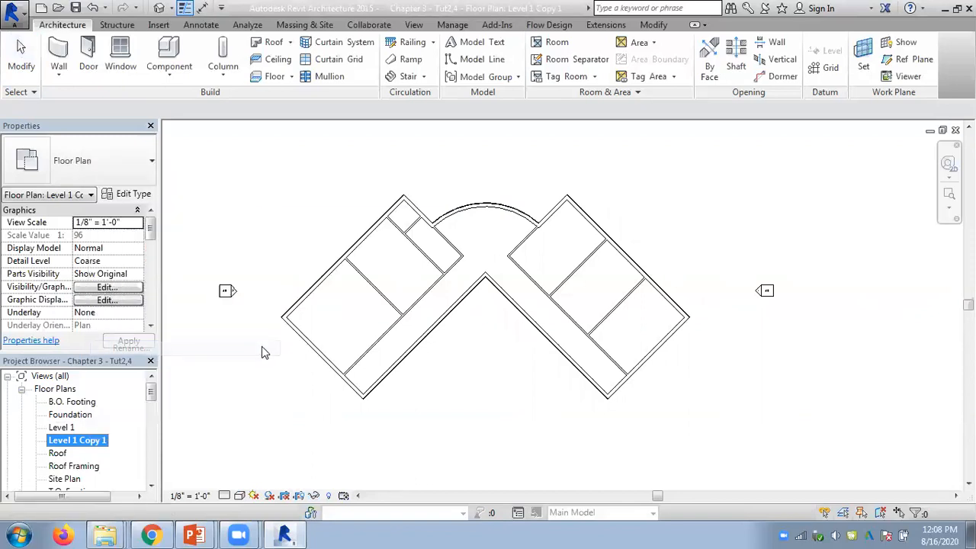
text(Left)
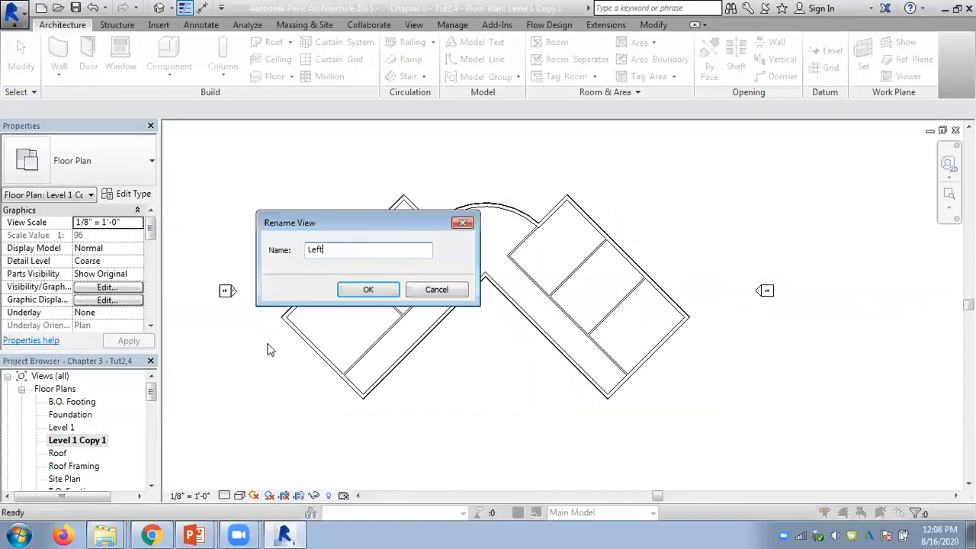
click(367, 289)
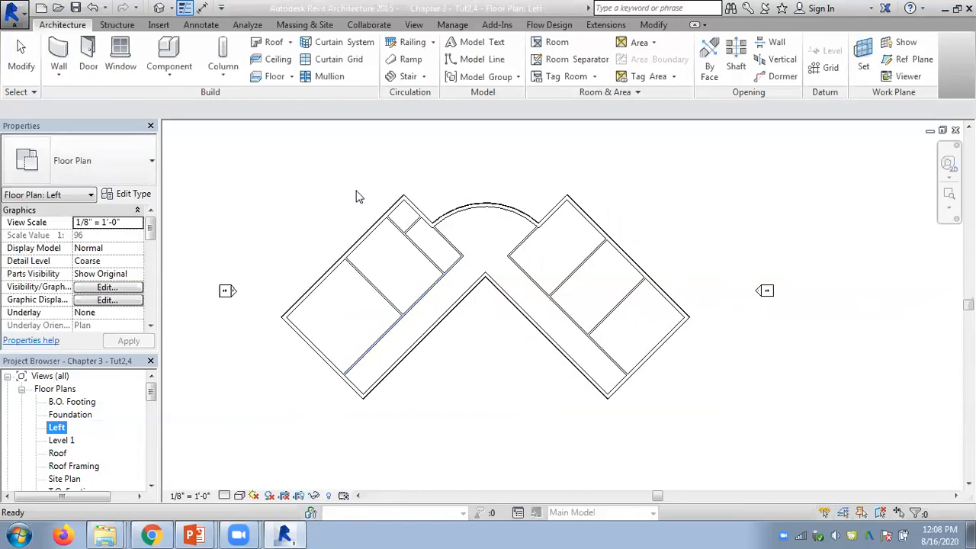
Step: Show the Left view's crop region and shrink it on its right, bottom and top sides to frame only the left wing
click(299, 496)
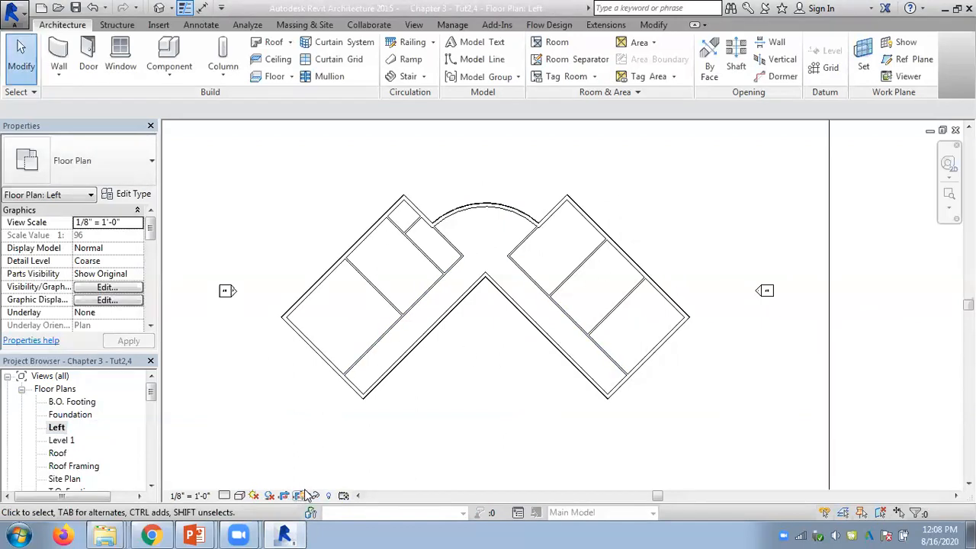
scroll(524, 406, down, 3)
scroll(595, 385, up, 1)
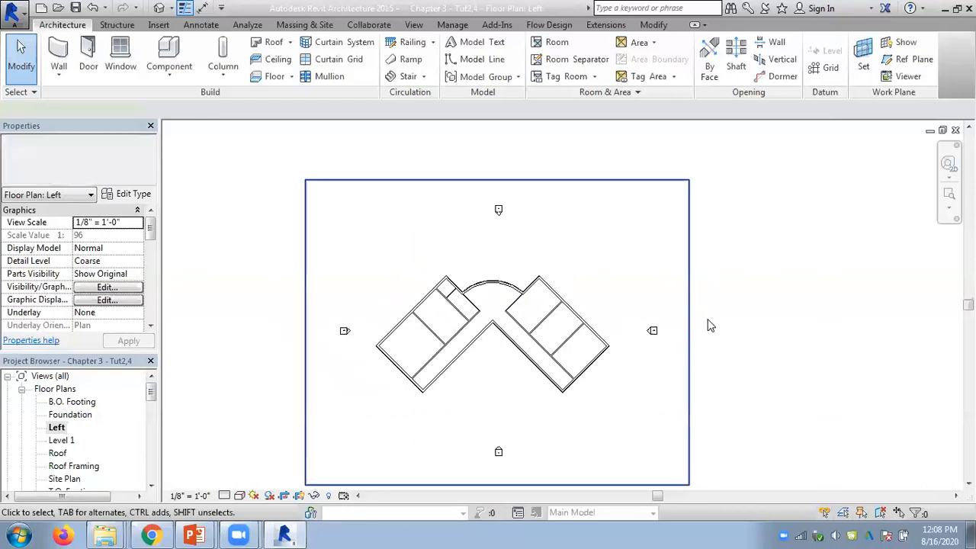
click(689, 334)
drag(678, 330, 492, 331)
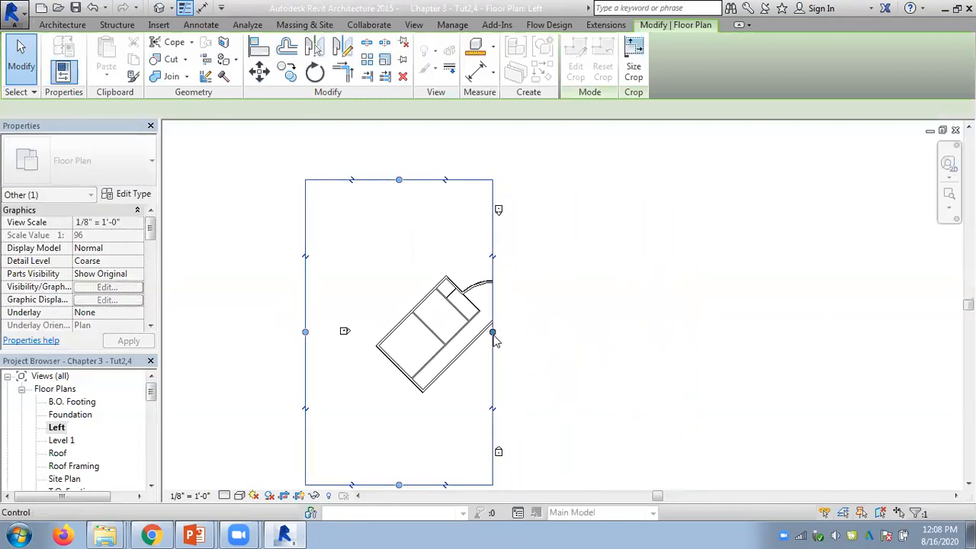
drag(400, 476, 399, 422)
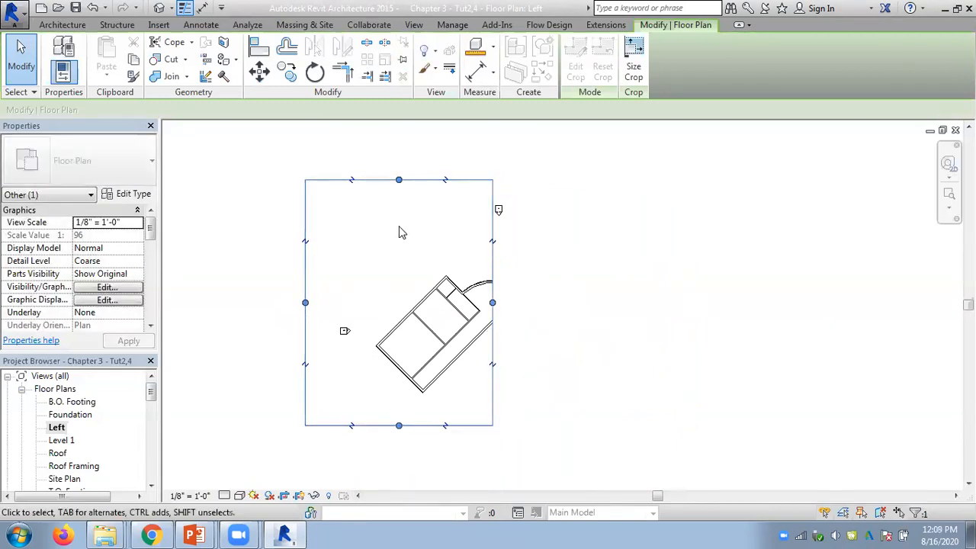
drag(399, 181, 395, 252)
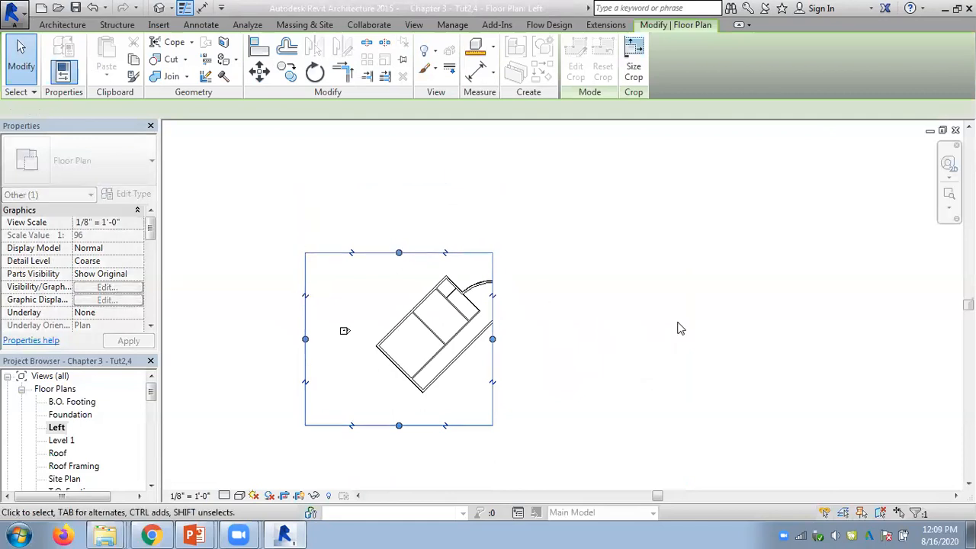
click(677, 327)
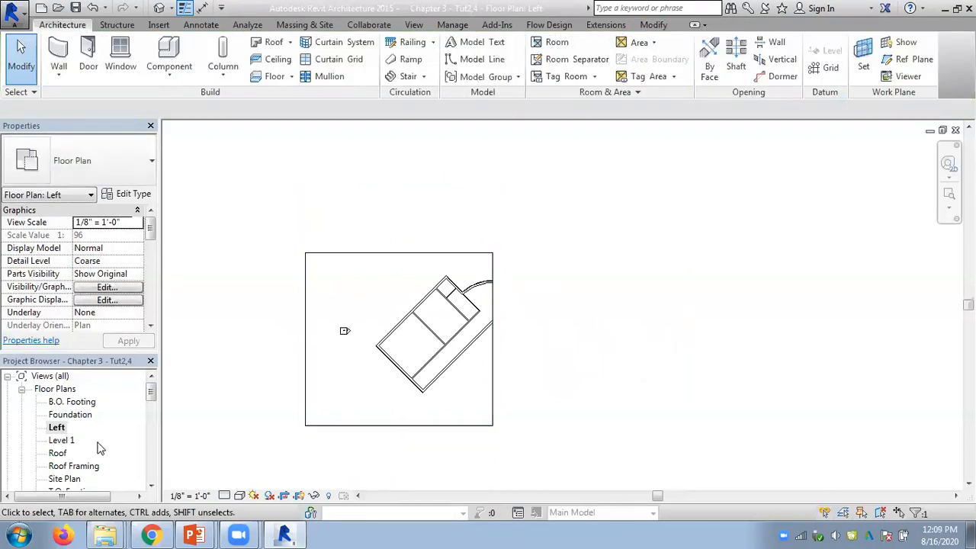
Step: Open the Level 1 floor plan and duplicate it with detailing
double_click(63, 440)
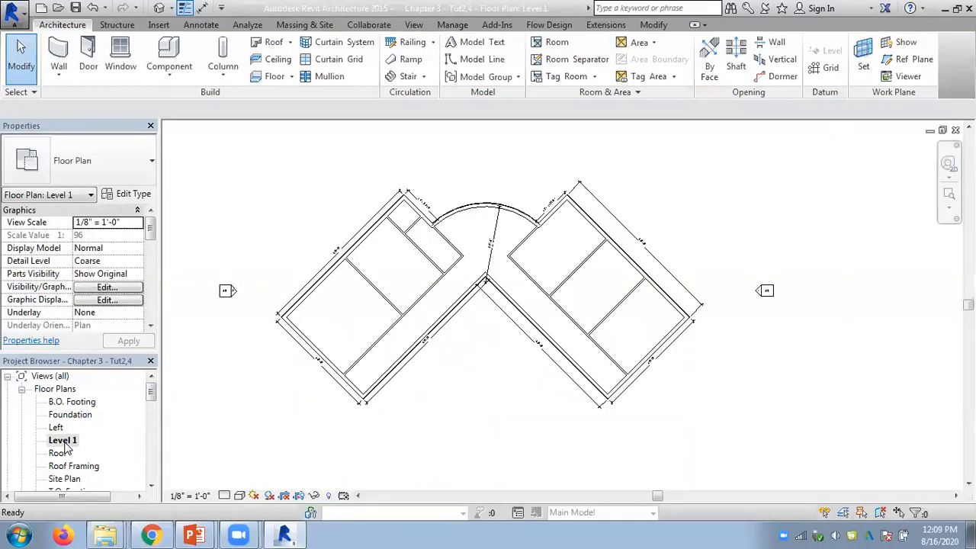
right_click(66, 442)
mouse_move(210, 263)
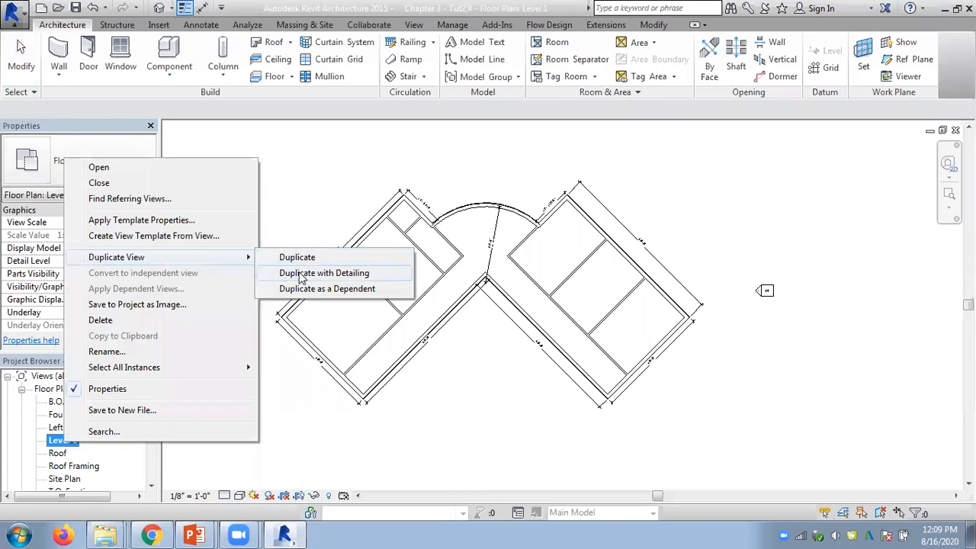
click(311, 273)
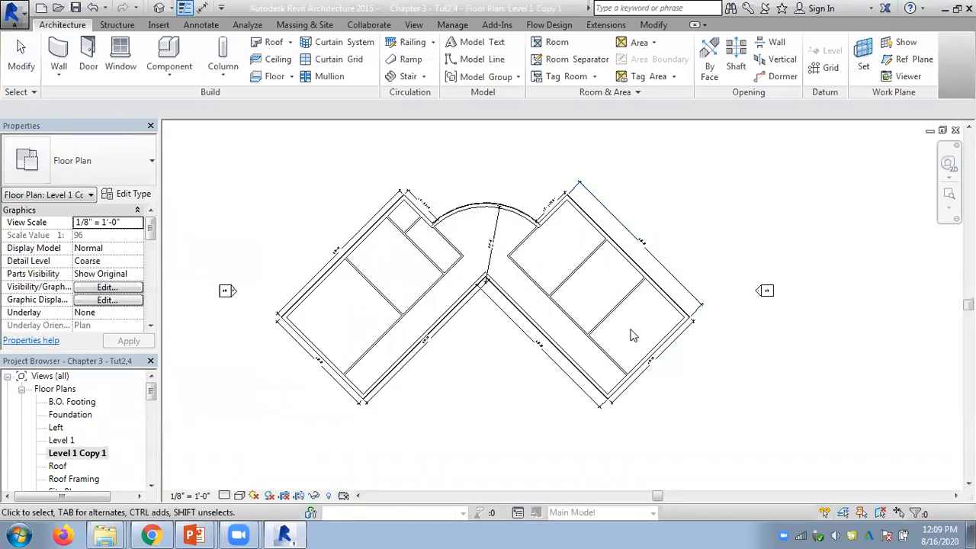
Step: Rename the detailed copy of the Level 1 floor plan as Right
right_click(76, 456)
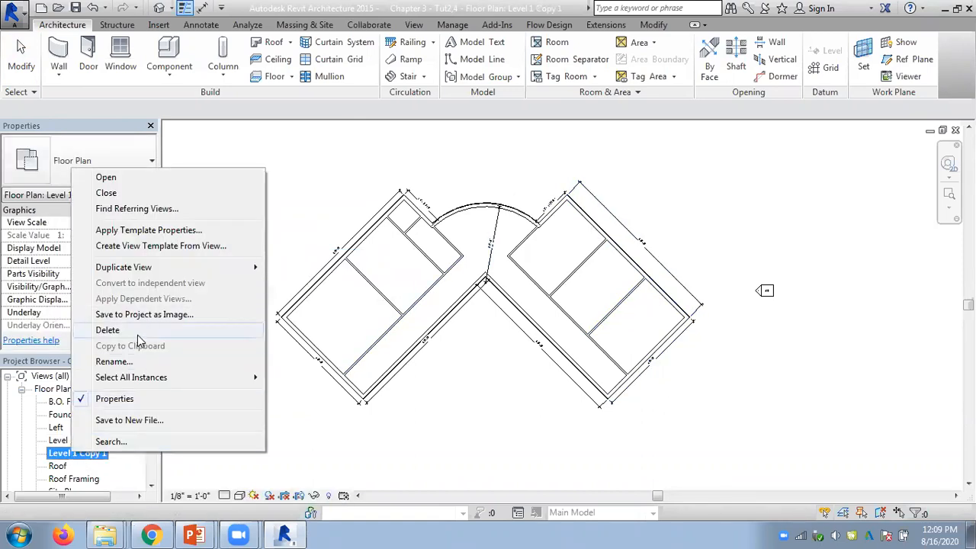
click(157, 363)
text(Ri)
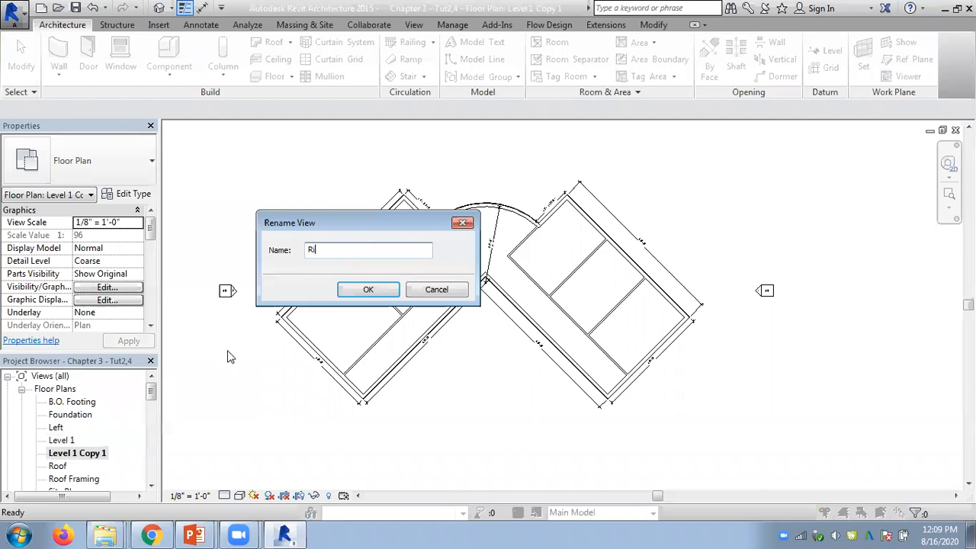
click(366, 294)
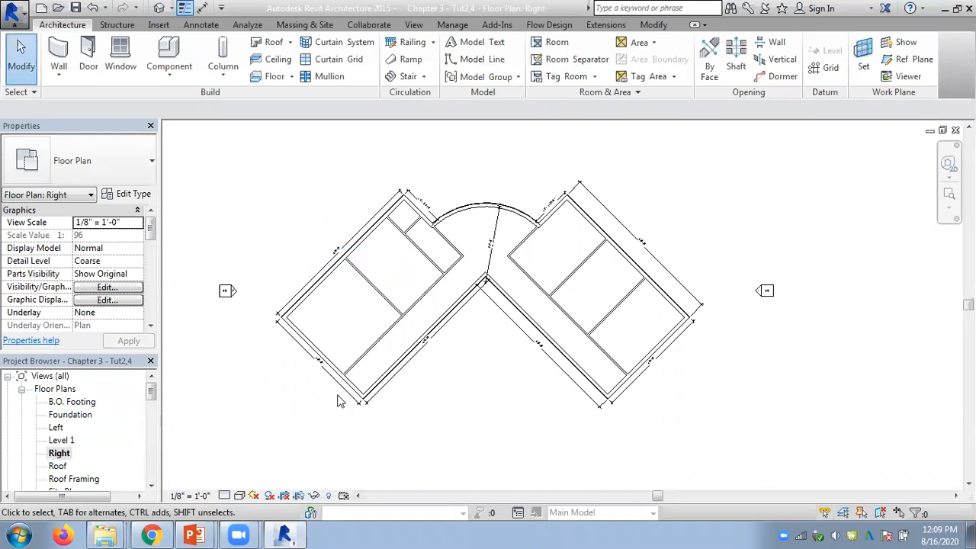
Step: Show the Right view's crop region and pull in its left, top and bottom edges around the right wing
scroll(441, 390, down, 4)
click(298, 496)
click(334, 385)
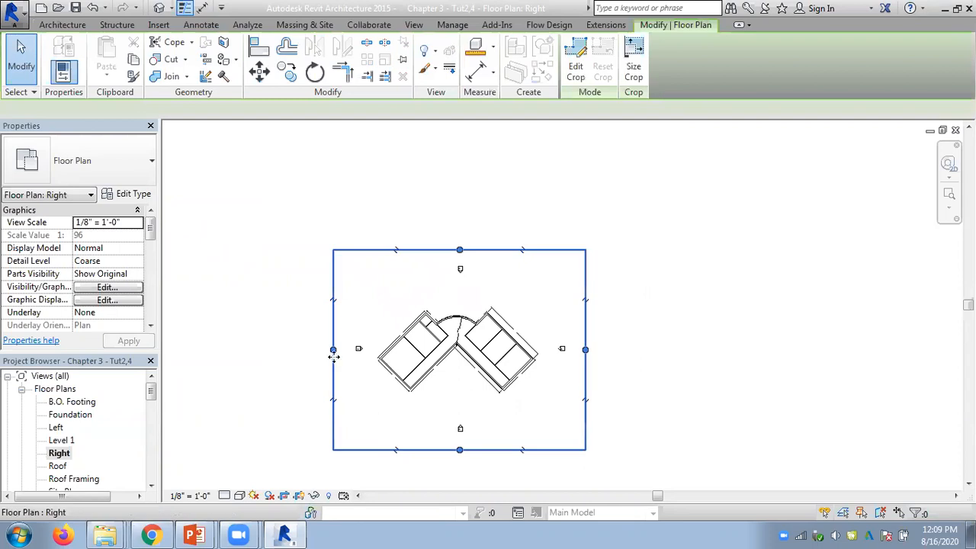
drag(452, 349, 456, 349)
drag(522, 251, 513, 298)
drag(520, 454, 523, 403)
click(692, 407)
Step: Bring the right edge of the Right view's crop region closer to the right wing's dimensions
scroll(506, 375, up, 3)
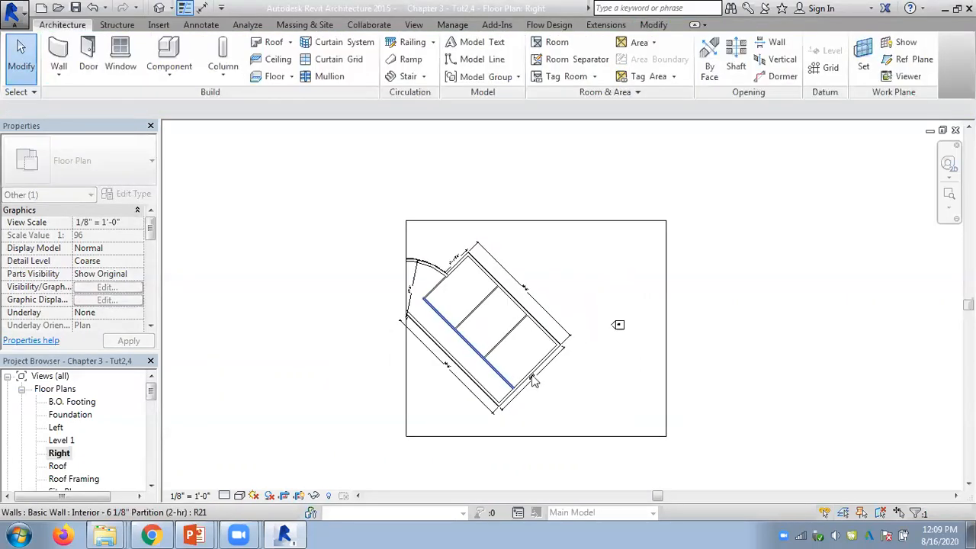
click(666, 337)
drag(668, 331, 597, 328)
click(743, 386)
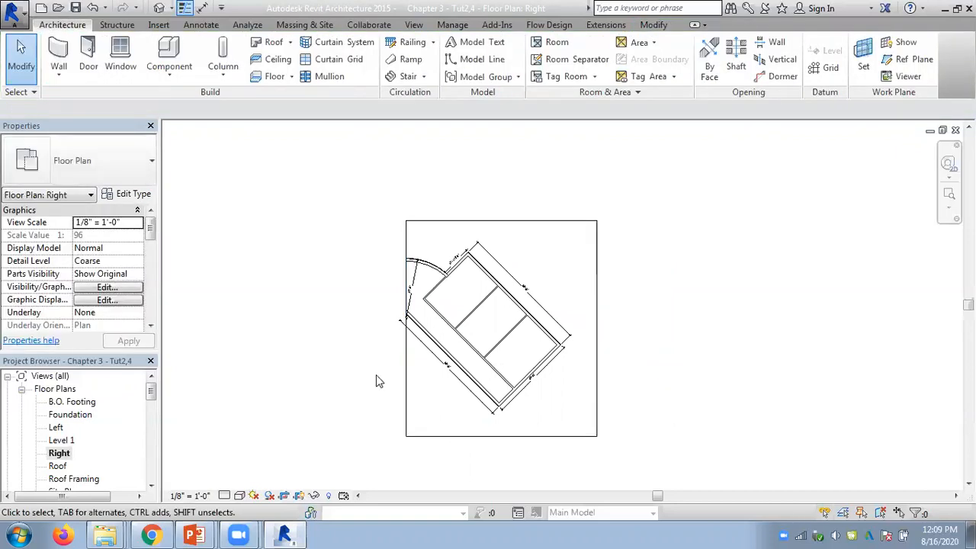
Step: Open the Level 1 and Left floor plans in turn to compare the original with the duplicated view
double_click(63, 440)
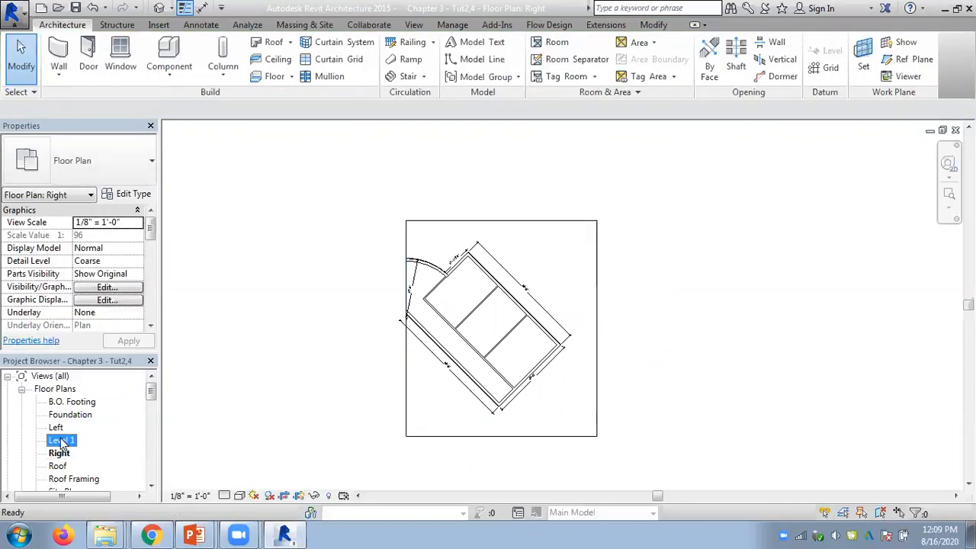
double_click(58, 428)
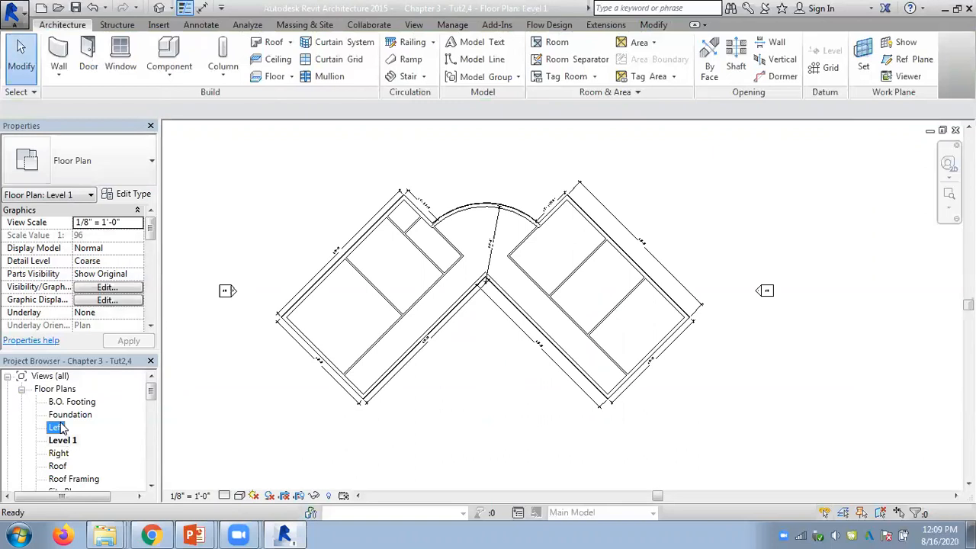
Step: Open the Right floor plan and create a new sheet with the B 11 x 17 Horizontal titleblock
double_click(57, 453)
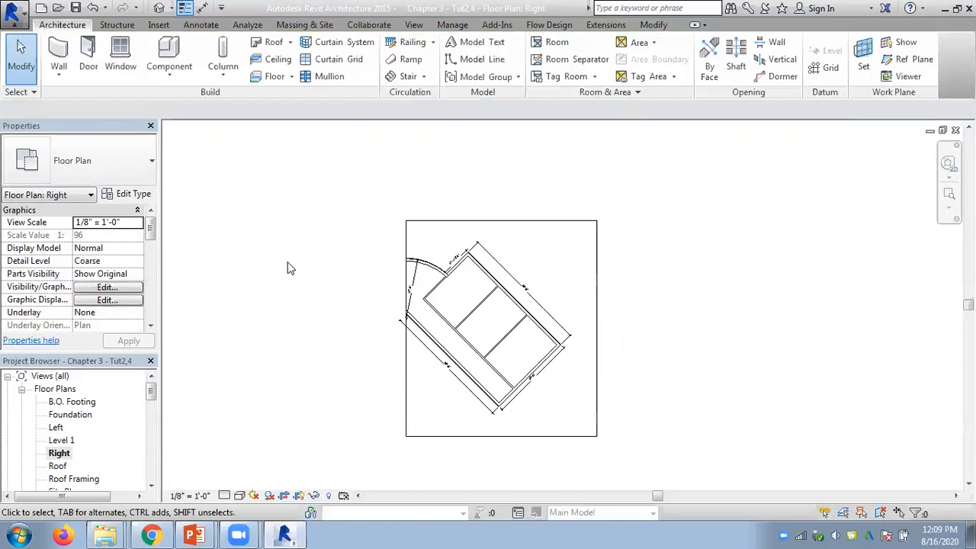
click(420, 26)
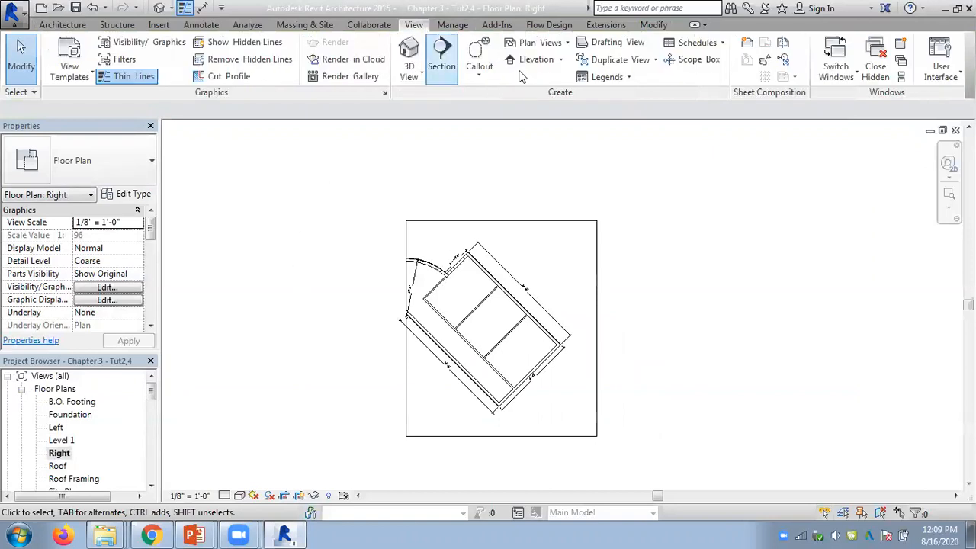
click(746, 47)
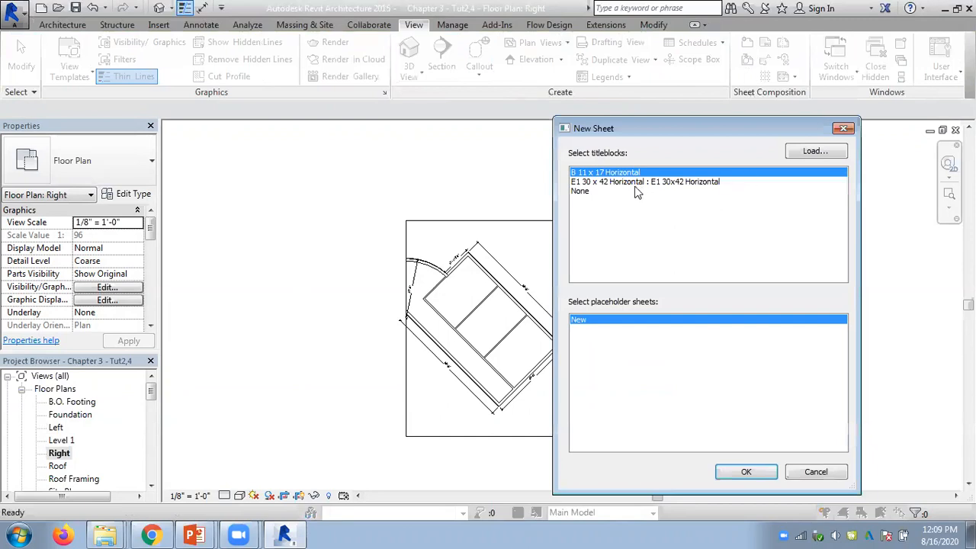
click(750, 472)
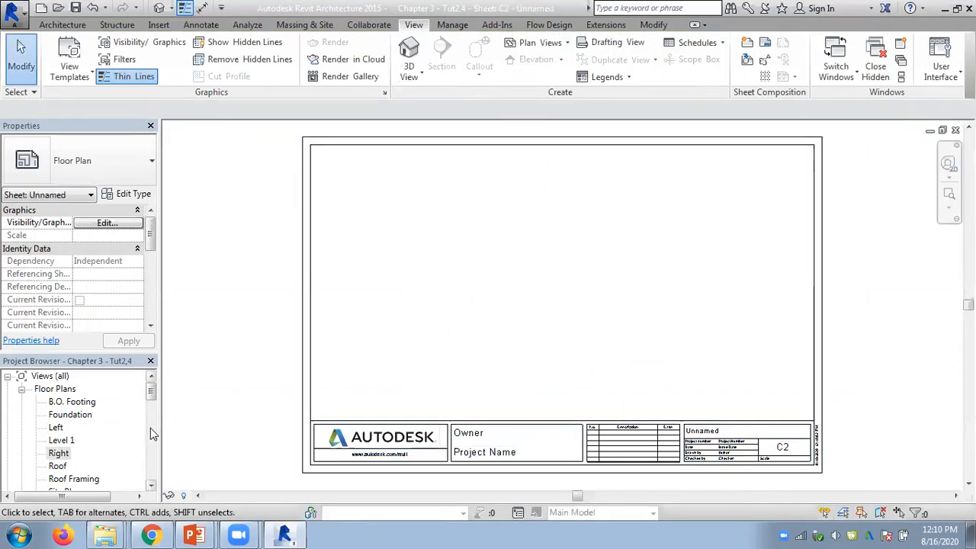
Step: Place the Right floor plan on sheet C2 and move its viewport down over the right half of the sheet
click(59, 453)
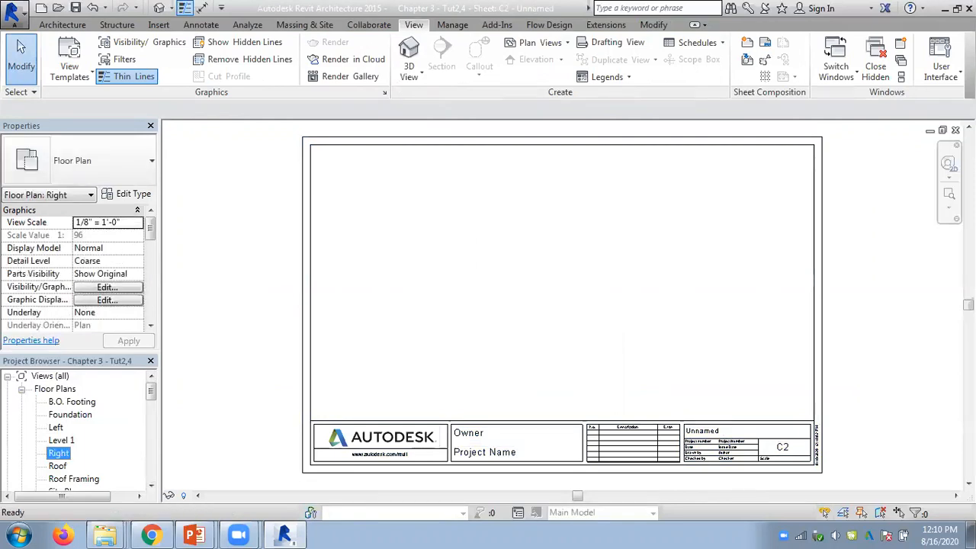
drag(685, 221, 684, 224)
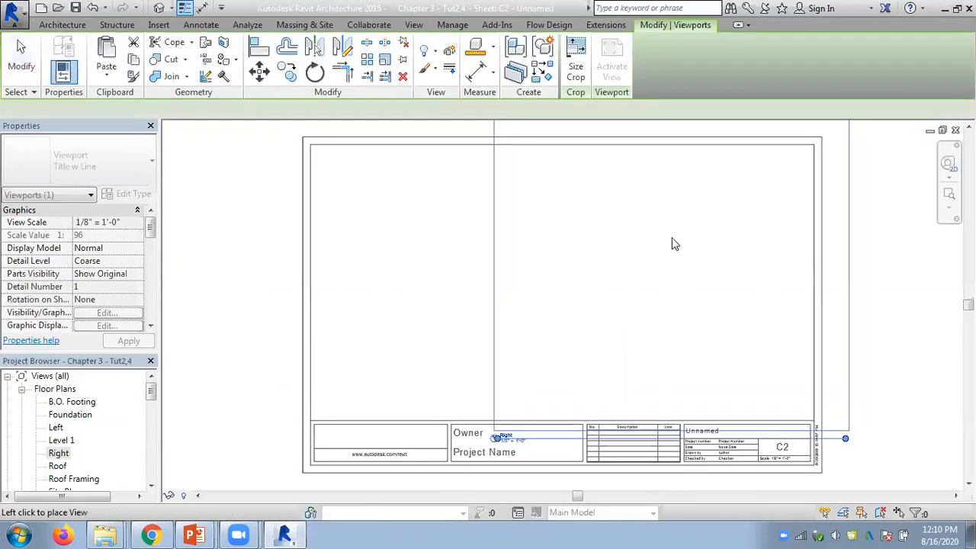
click(674, 244)
click(648, 347)
drag(649, 347, 648, 385)
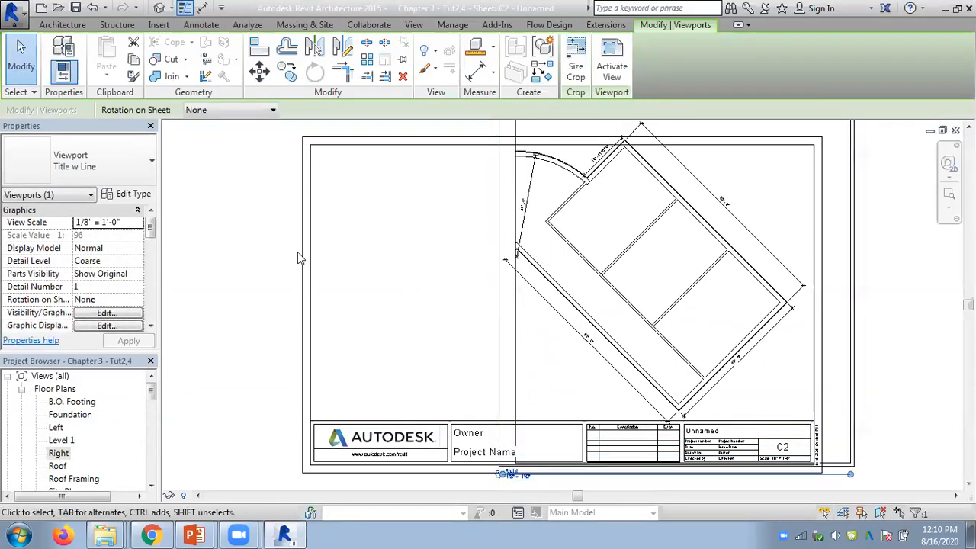
Step: Set the Right viewport's scale to 3/32" = 1'-0" and move it up inside the sheet border
click(133, 223)
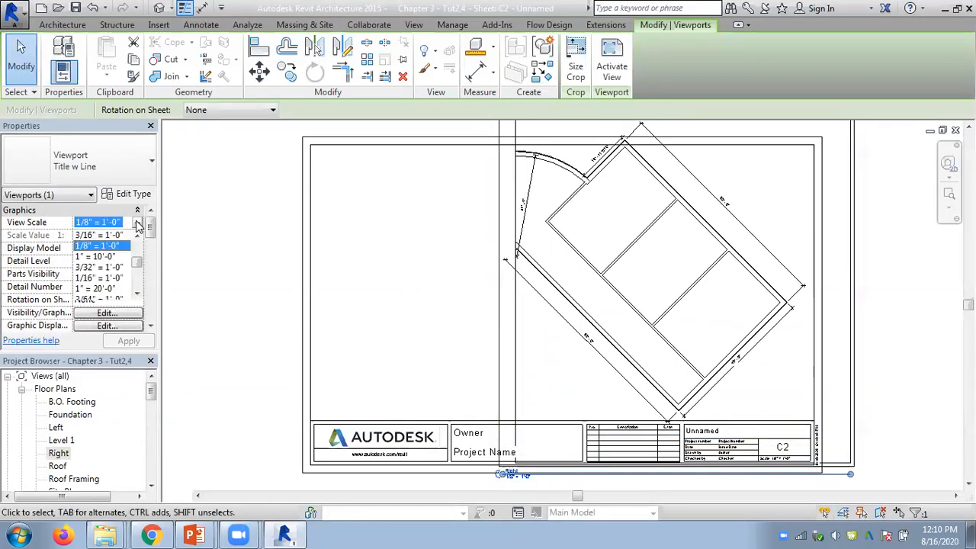
click(98, 267)
click(127, 343)
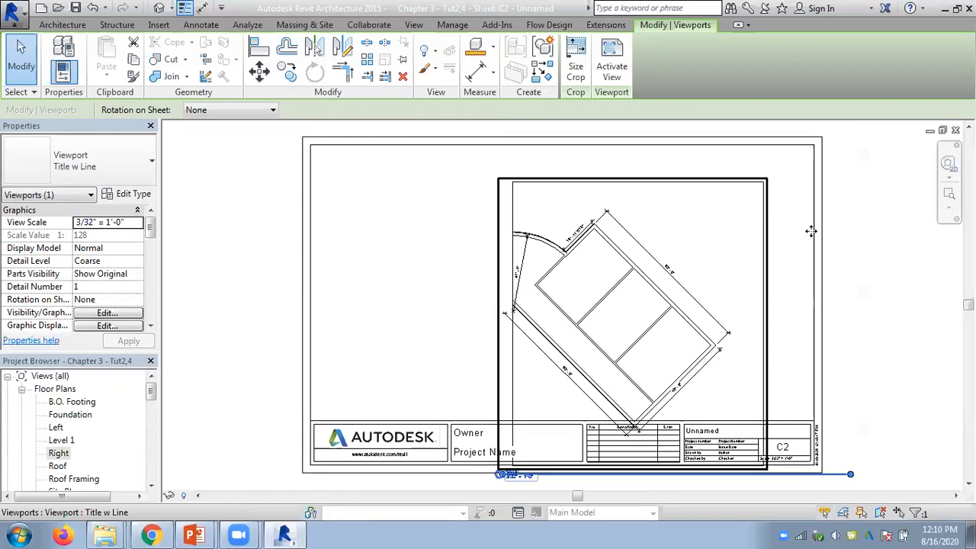
drag(781, 234, 813, 206)
click(870, 244)
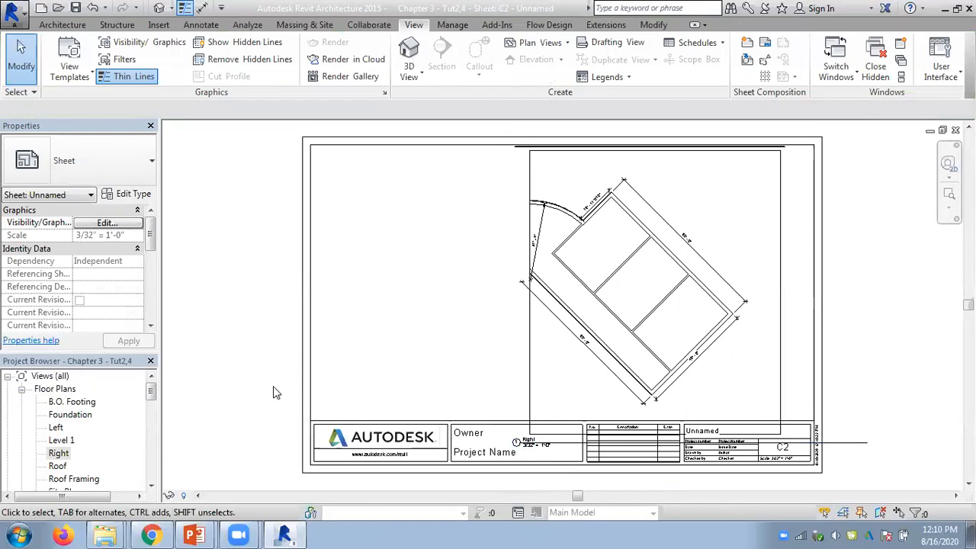
Step: Create another new sheet with the B 11 x 17 Horizontal titleblock
drag(152, 394, 146, 474)
click(747, 42)
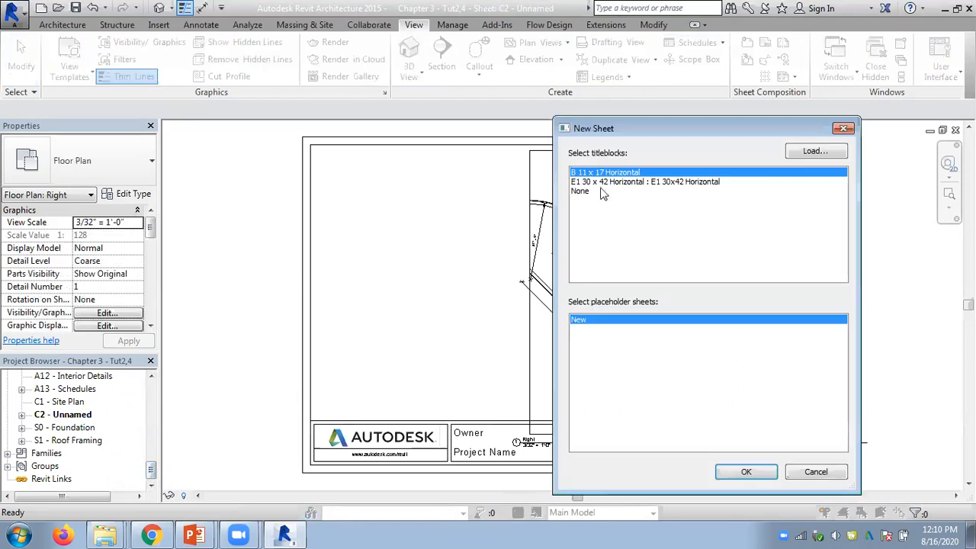
click(747, 472)
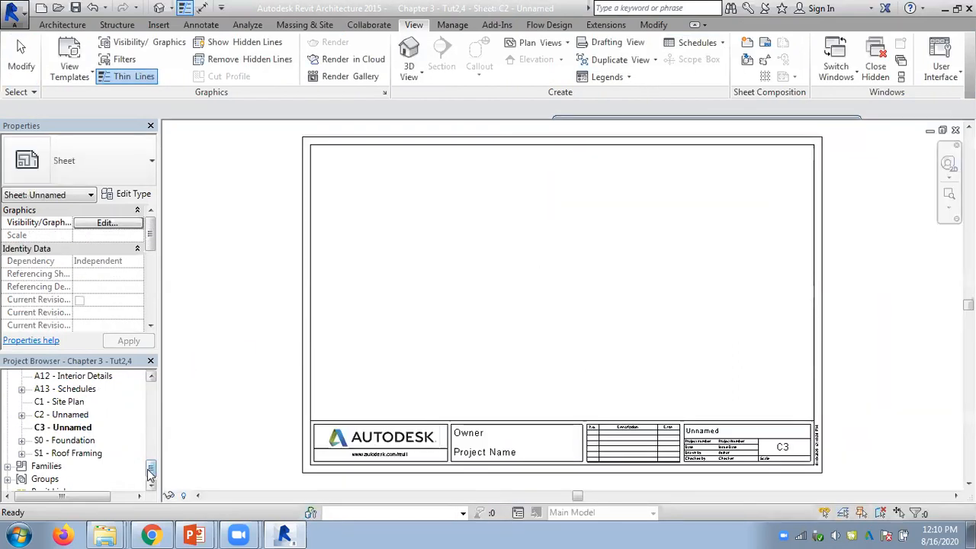
Step: Place the Level 1 floor plan in the middle of sheet C3
drag(150, 468, 151, 400)
drag(68, 414, 105, 423)
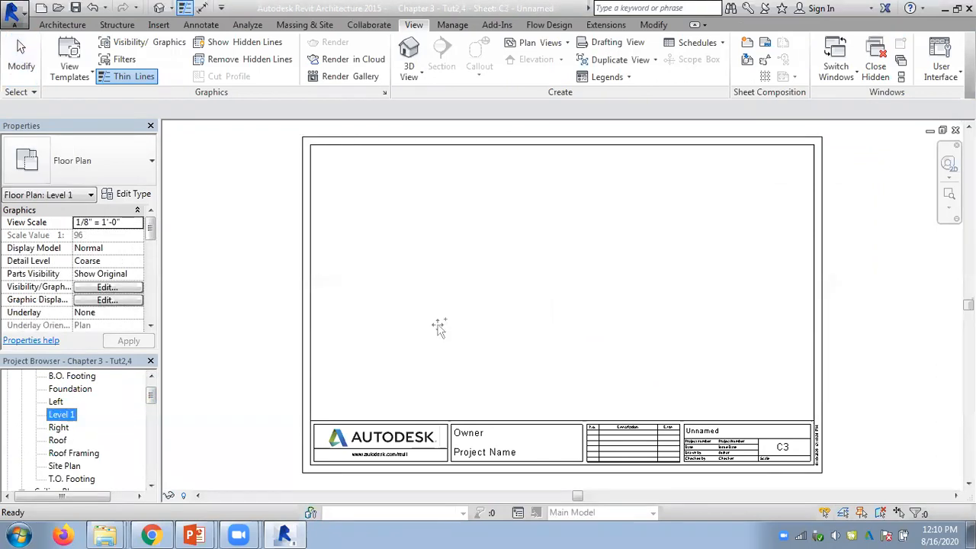
drag(534, 274, 555, 285)
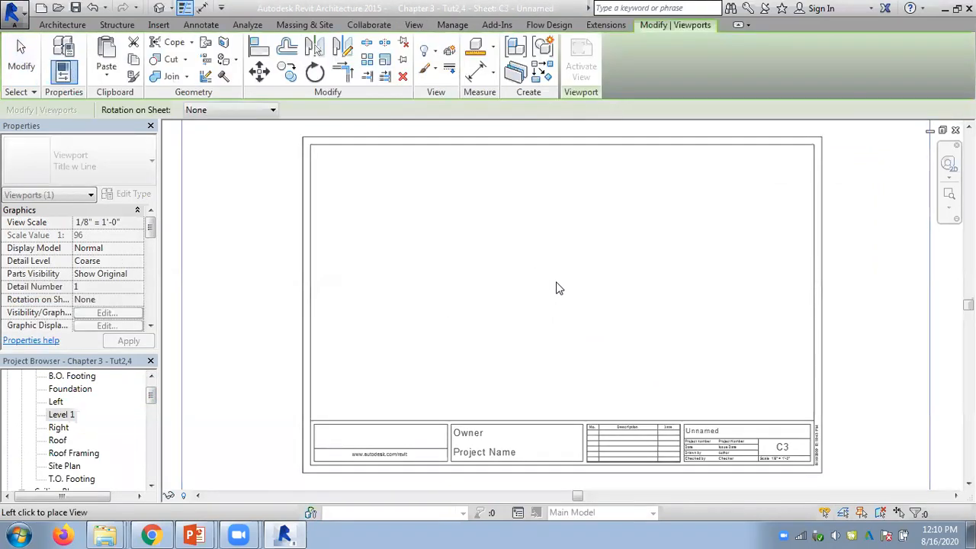
click(548, 284)
scroll(541, 282, down, 1)
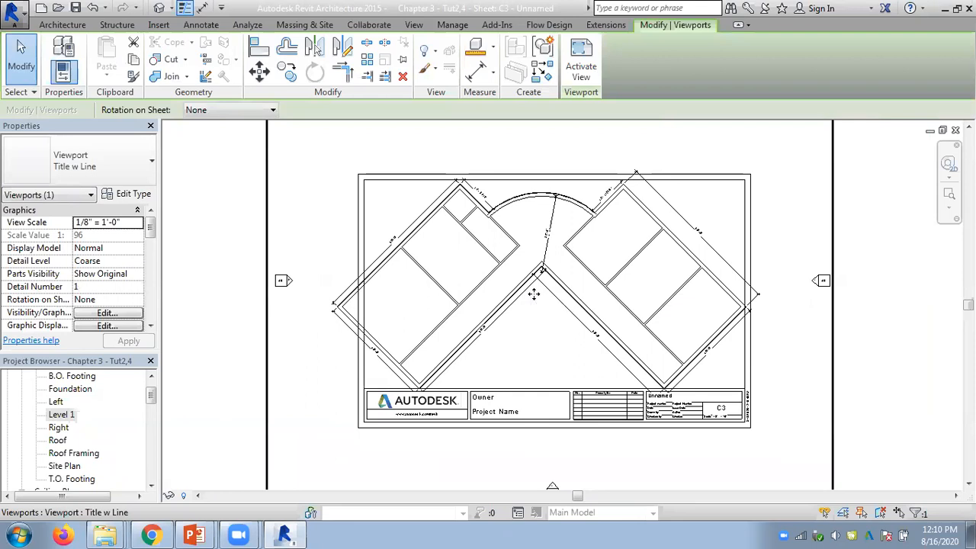
Step: Set the Level 1 viewport's scale to 1" = 20'-0" and reposition it above the title block
click(134, 223)
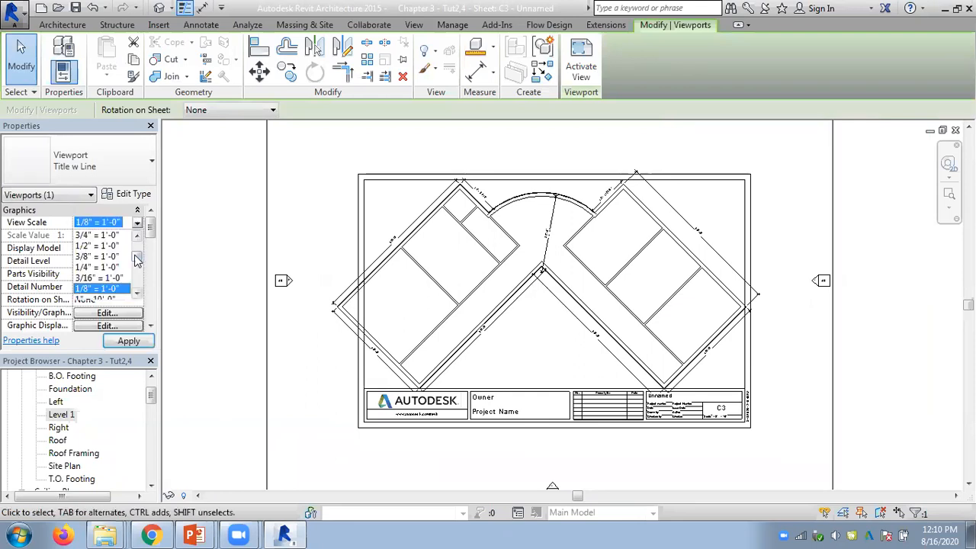
scroll(111, 278, down, 2)
click(111, 279)
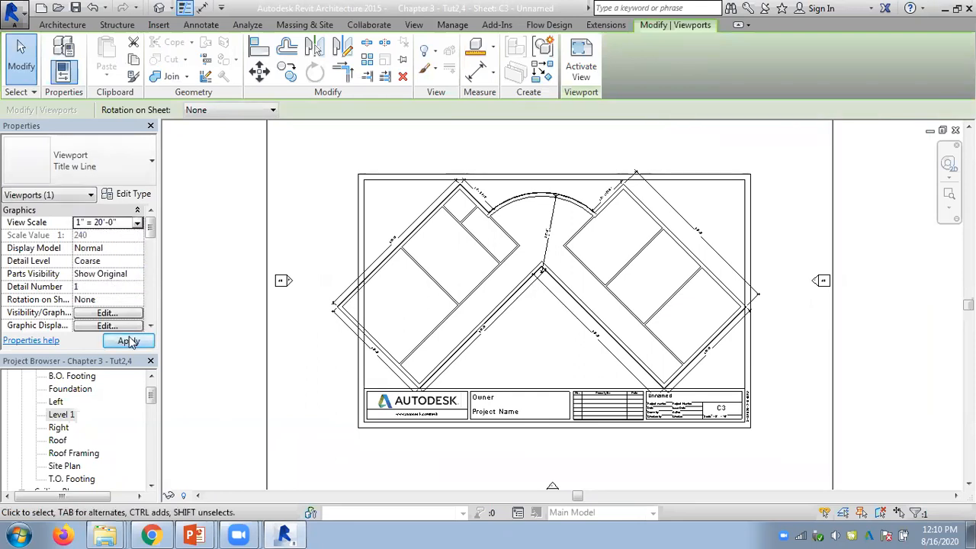
click(128, 340)
mouse_move(415, 329)
mouse_down()
mouse_move(541, 244)
mouse_move(580, 207)
mouse_move(574, 193)
mouse_up()
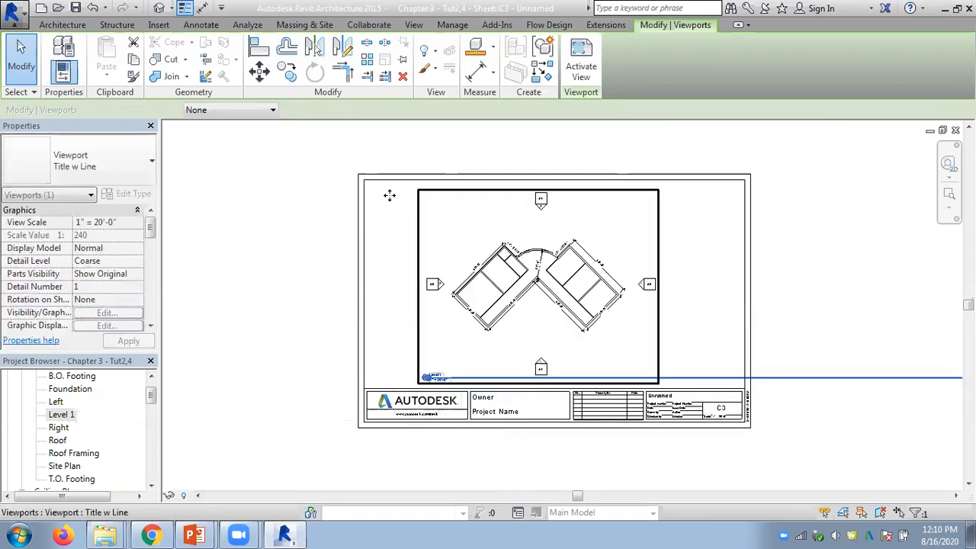
click(330, 173)
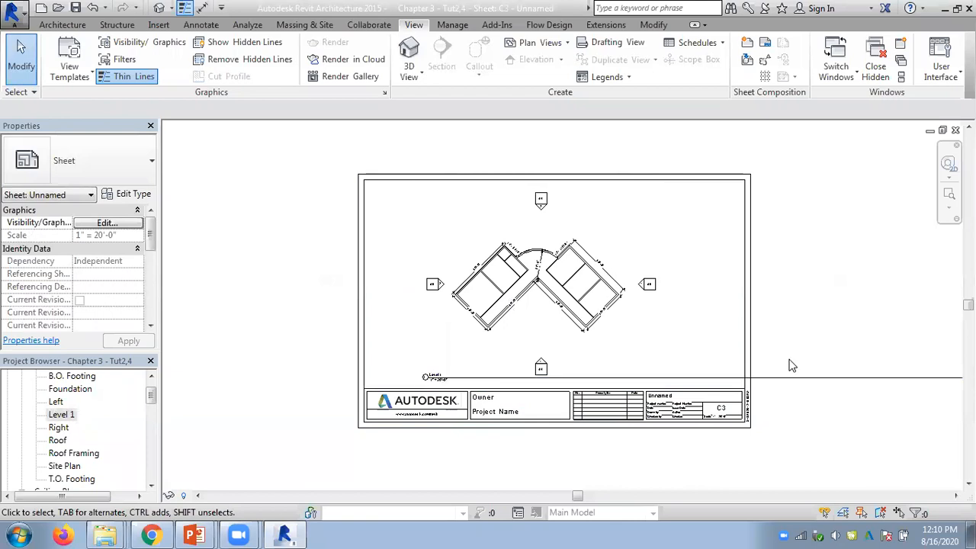
Step: Shorten the Level 1 viewport's title line so that it ends well inside the sheet border
click(614, 297)
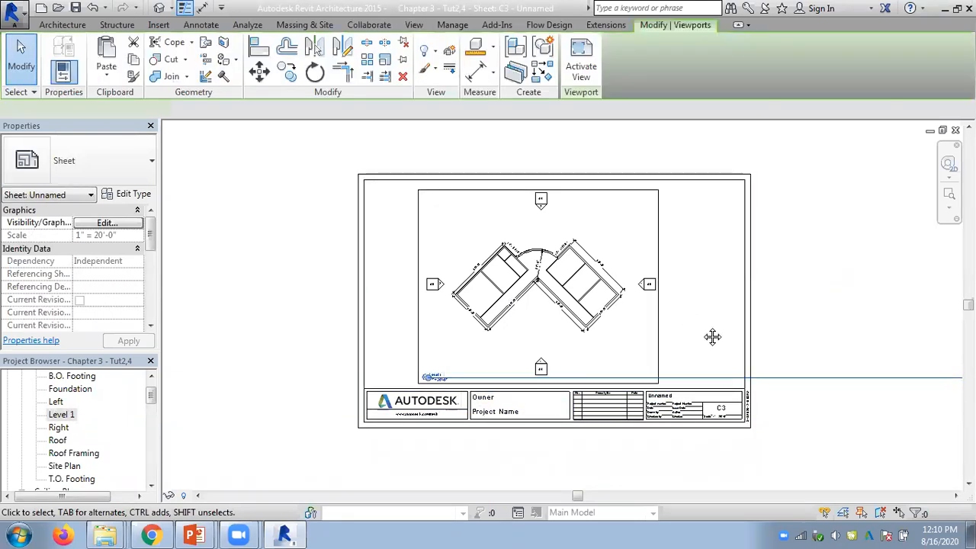
middle_drag(713, 337, 497, 321)
drag(772, 364, 267, 361)
click(562, 356)
middle_drag(655, 355, 829, 353)
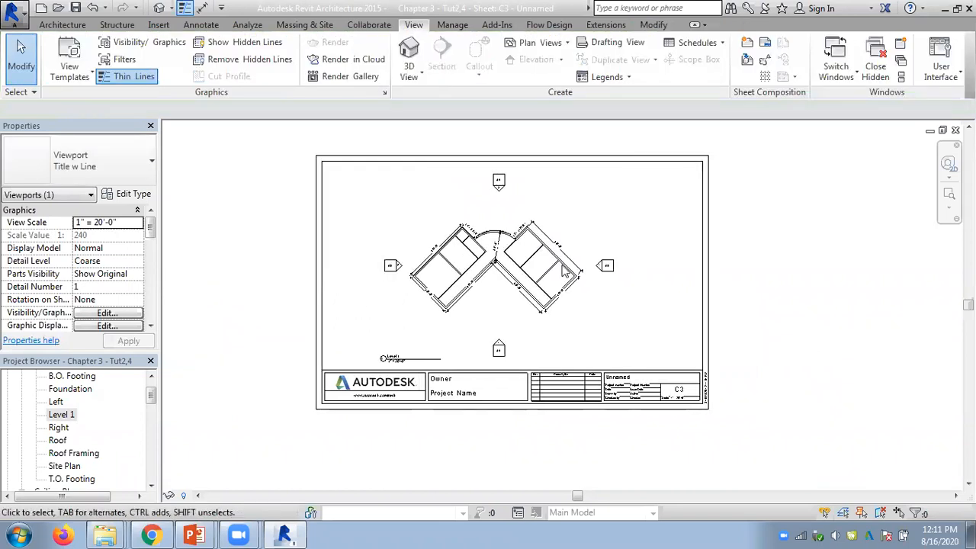
scroll(481, 268, up, 6)
scroll(479, 261, down, 4)
Step: Reopen sheet C2 and look at the view duplication options for the Level 1 floor plan
drag(151, 393, 150, 467)
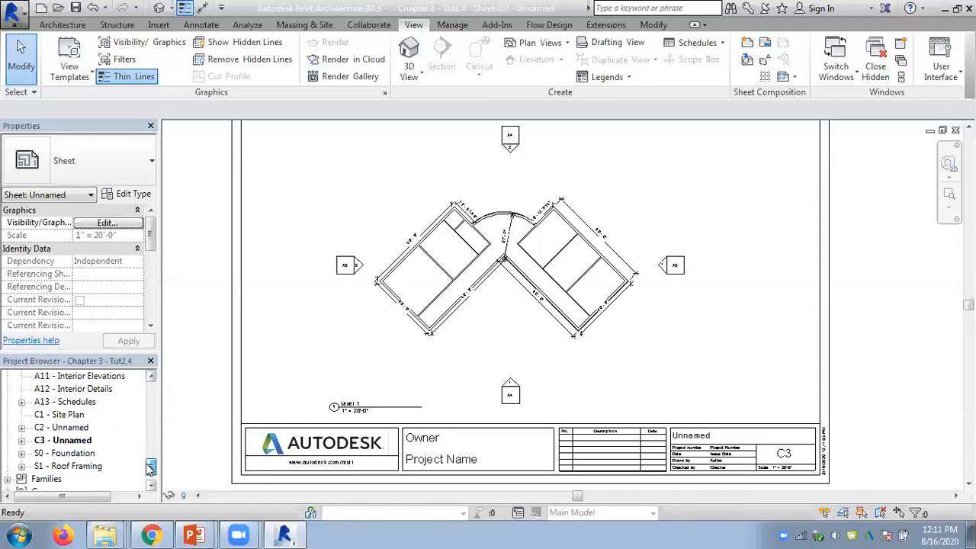
double_click(71, 429)
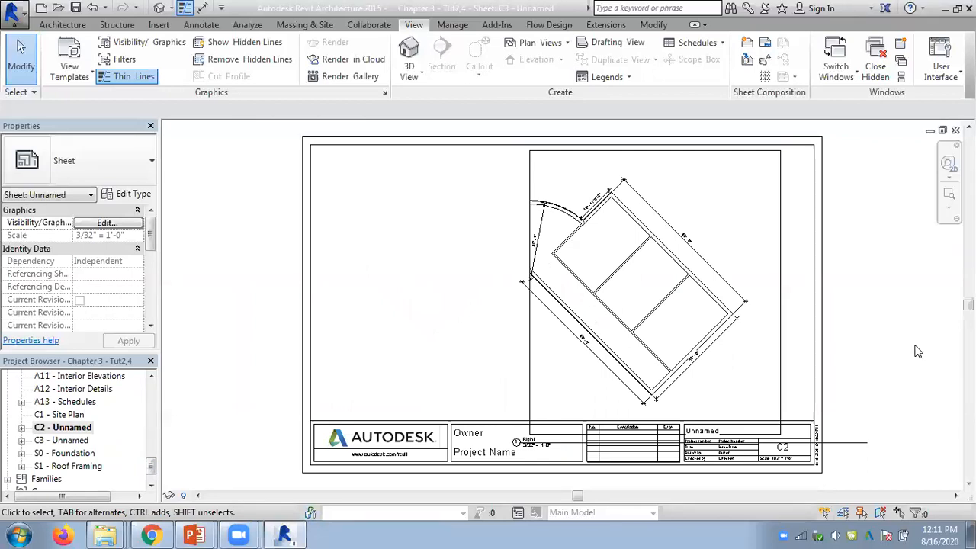
drag(151, 464, 151, 381)
right_click(61, 442)
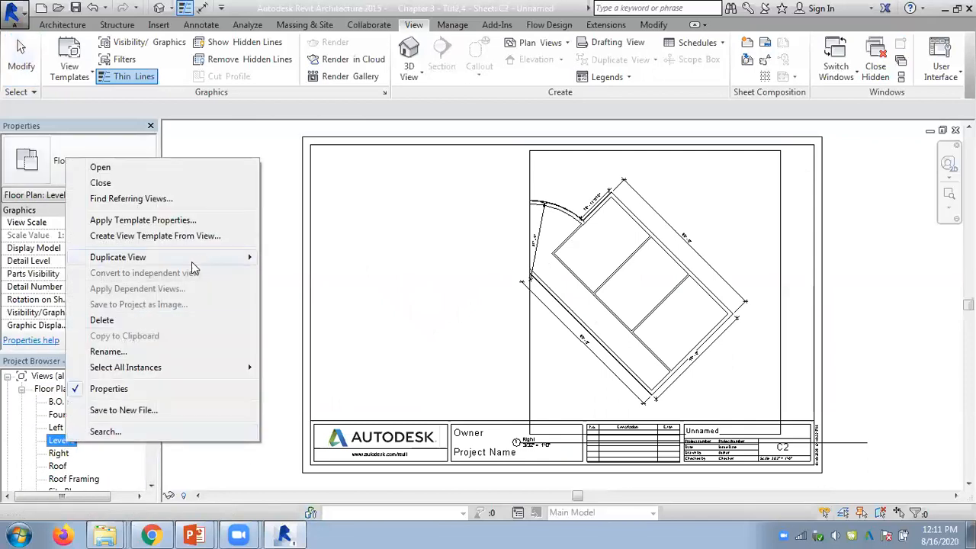
click(296, 221)
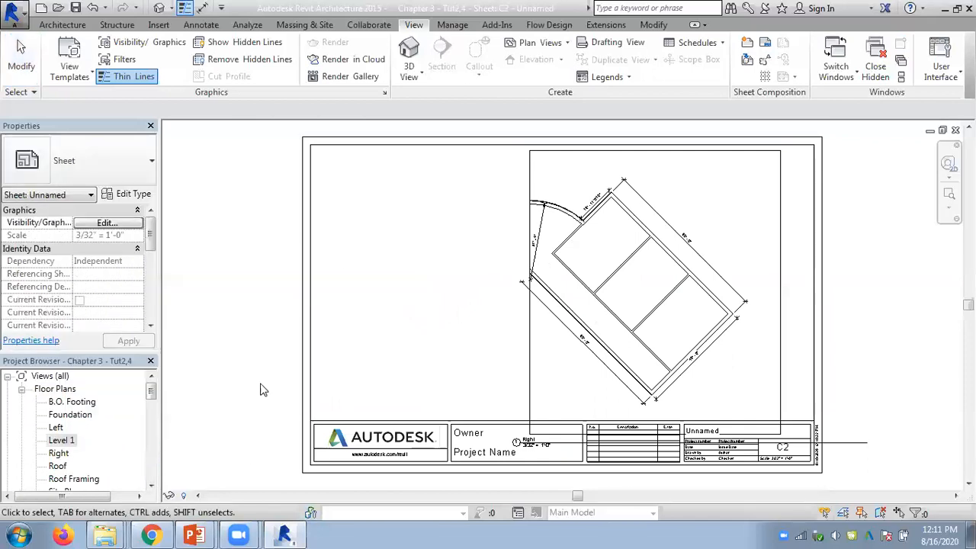
Step: Open the Left floor plan and pull three sides of its crop region in tightly around the building's left wing
double_click(67, 416)
double_click(55, 428)
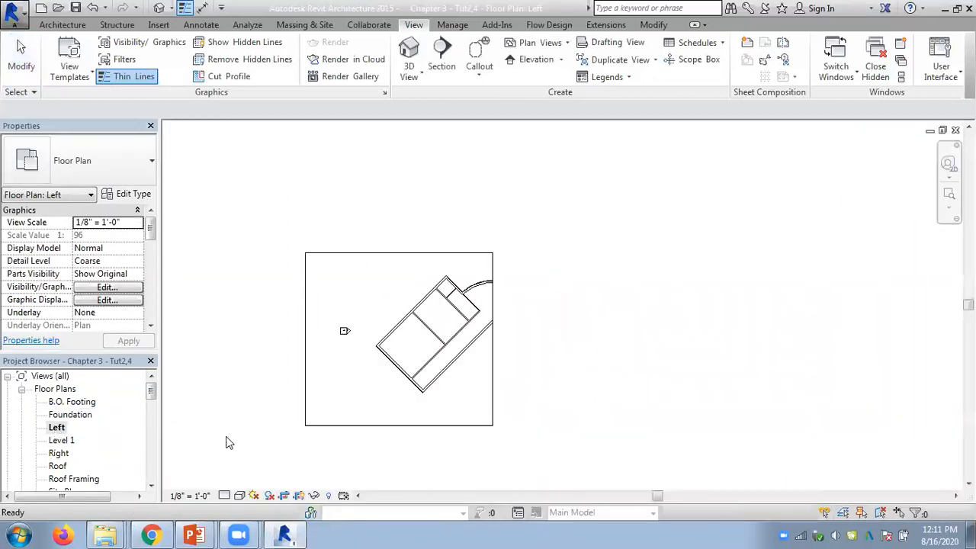
click(298, 495)
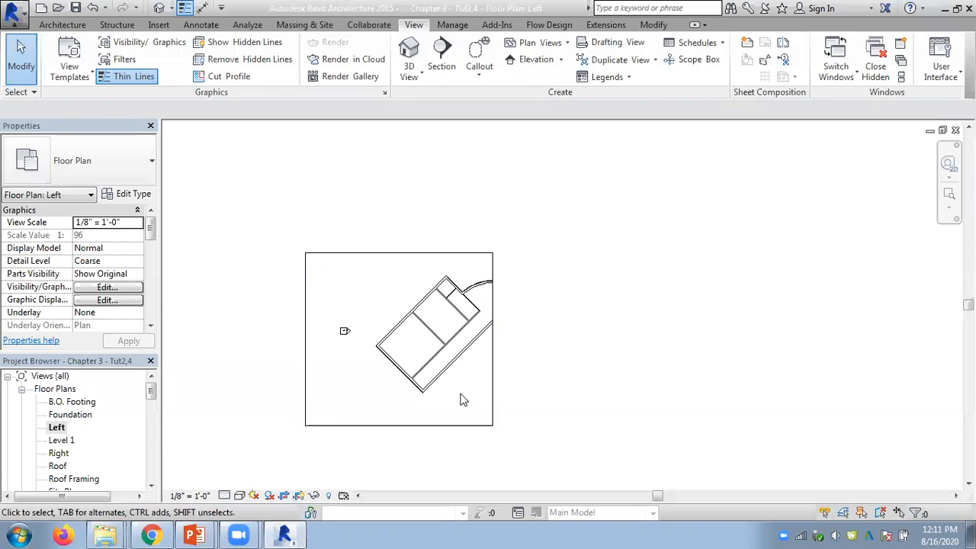
click(453, 425)
drag(398, 425, 399, 368)
drag(305, 311, 377, 311)
drag(435, 252, 432, 290)
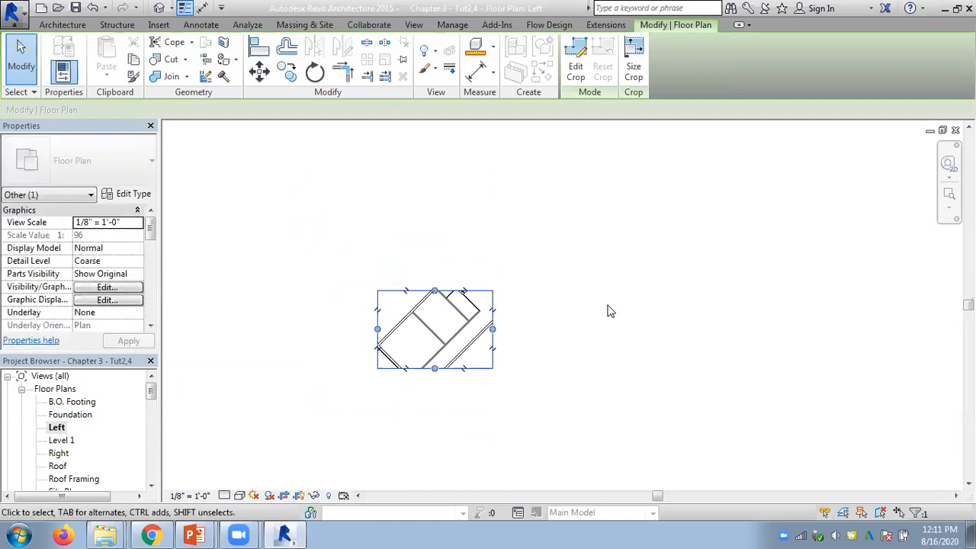
click(610, 309)
Step: Return to sheet C2 and place the Left floor plan on its empty left half, beside the Right view
drag(150, 391, 150, 471)
click(74, 402)
double_click(73, 401)
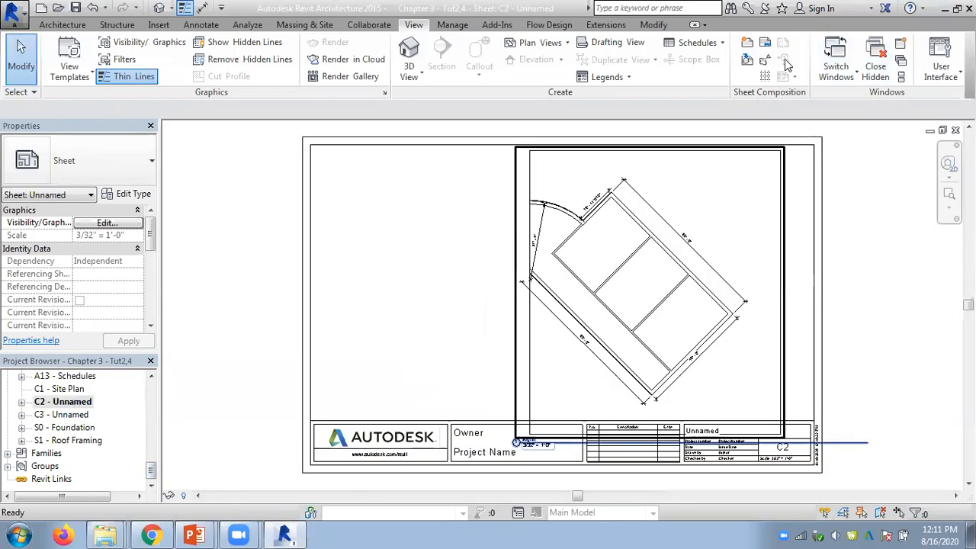
drag(151, 469, 152, 397)
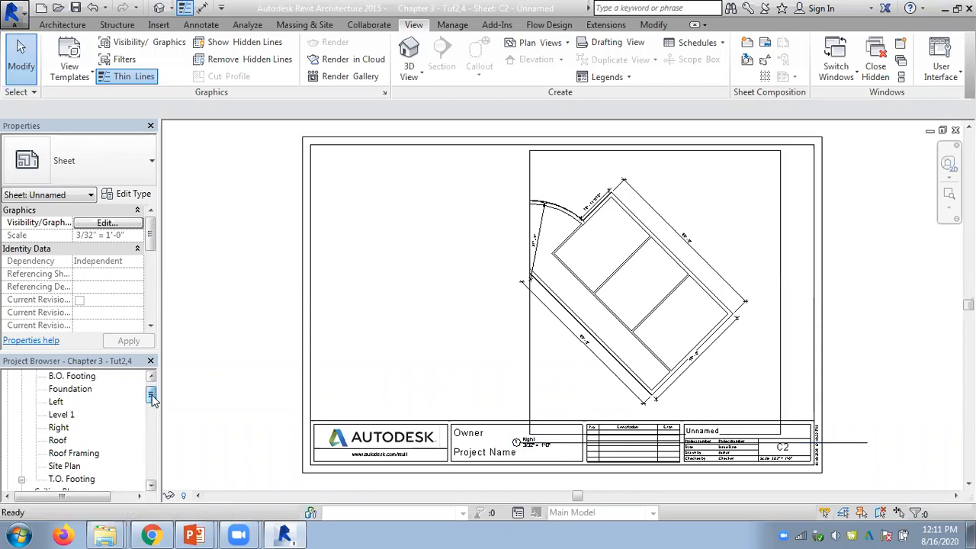
drag(56, 401, 399, 298)
click(417, 292)
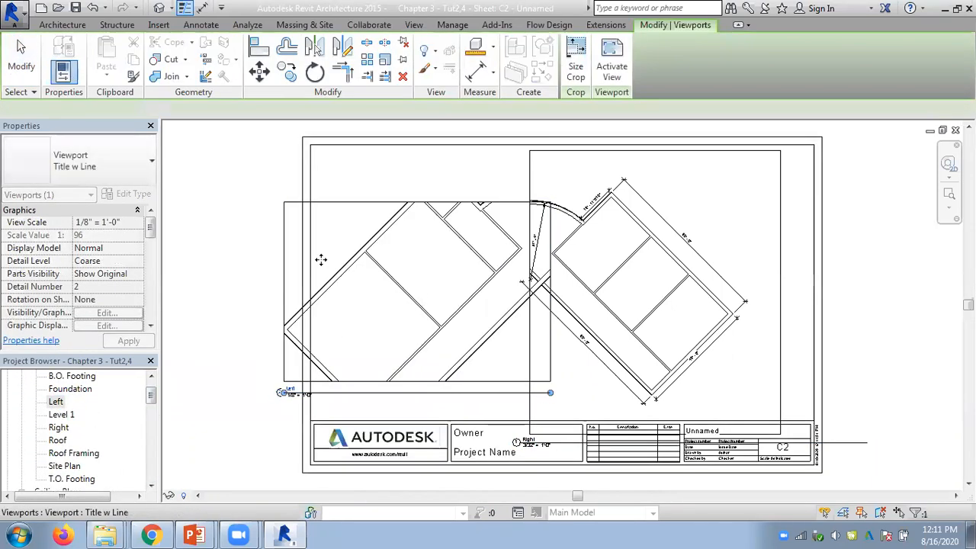
click(215, 193)
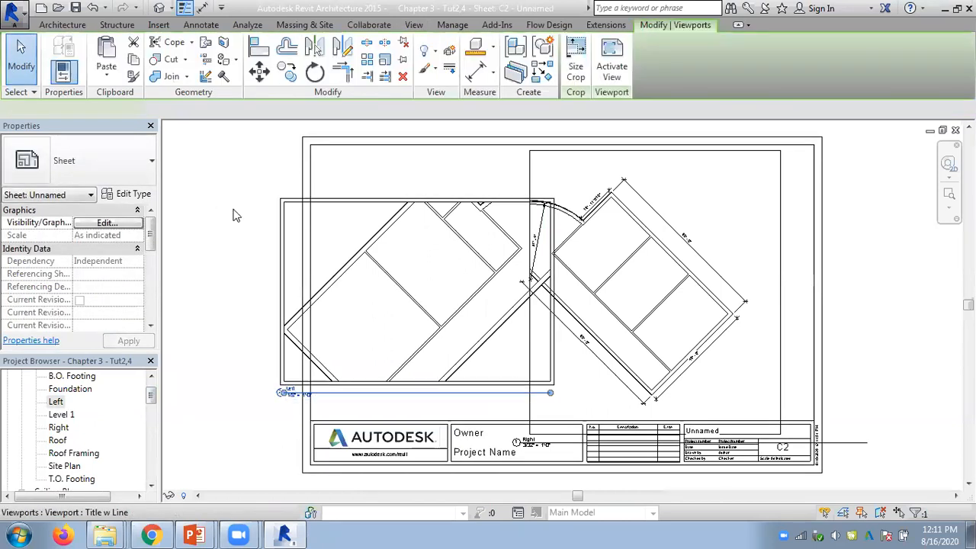
Step: Set the Left viewport's scale to 1/16" = 1'-0" and position it within the left half of the sheet
click(136, 223)
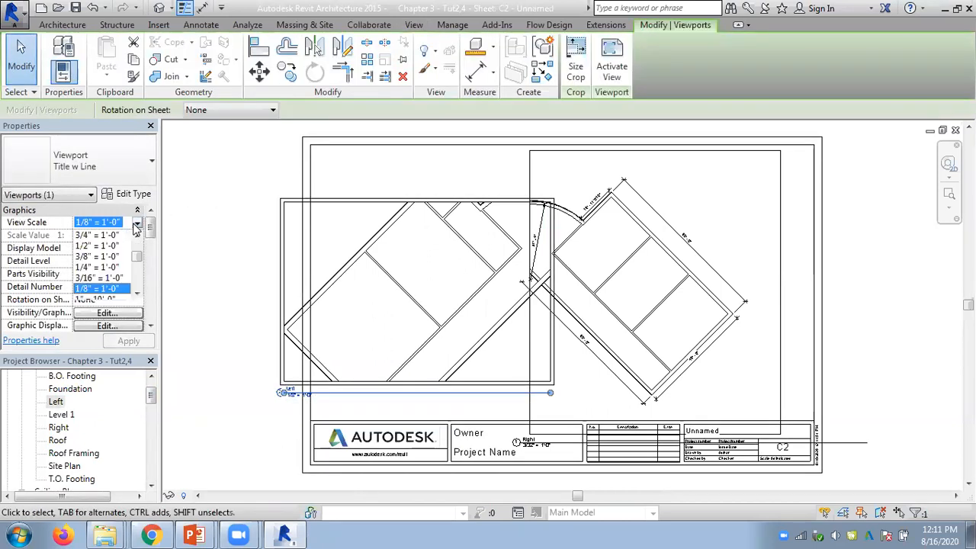
click(135, 295)
click(135, 294)
click(136, 295)
click(108, 293)
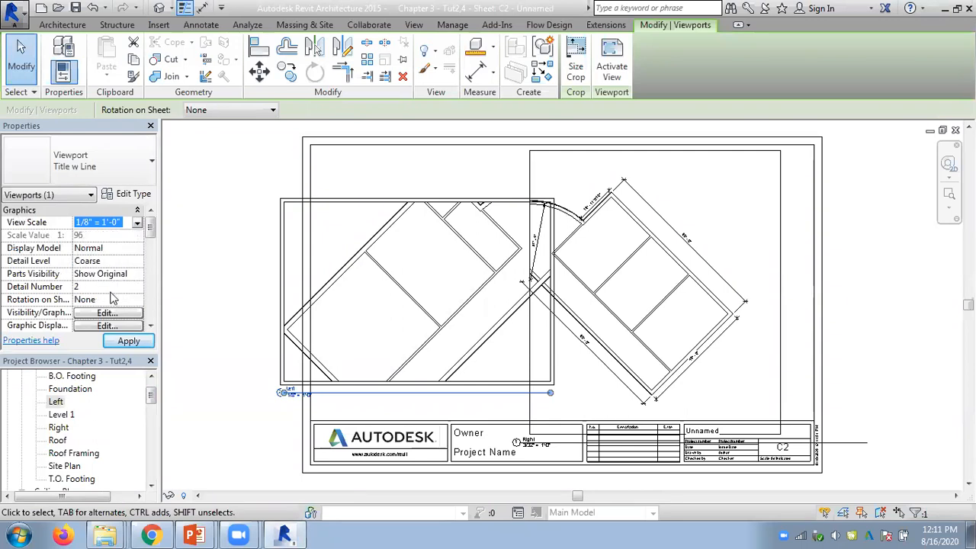
click(135, 340)
drag(327, 295, 244, 214)
click(234, 211)
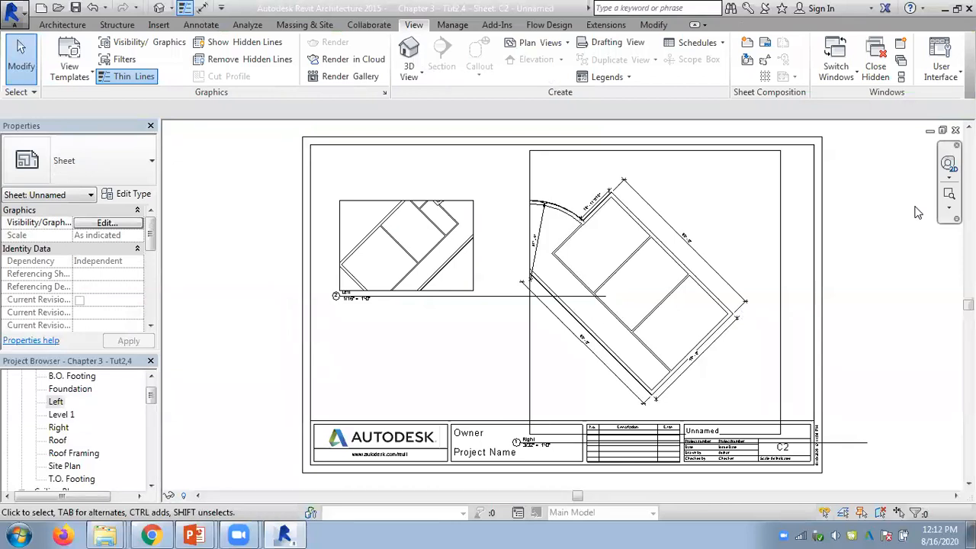
Step: Switch to PowerPoint, review the slides on matchlines in dependent views and printing sheets, and return to Revit
click(194, 536)
click(192, 502)
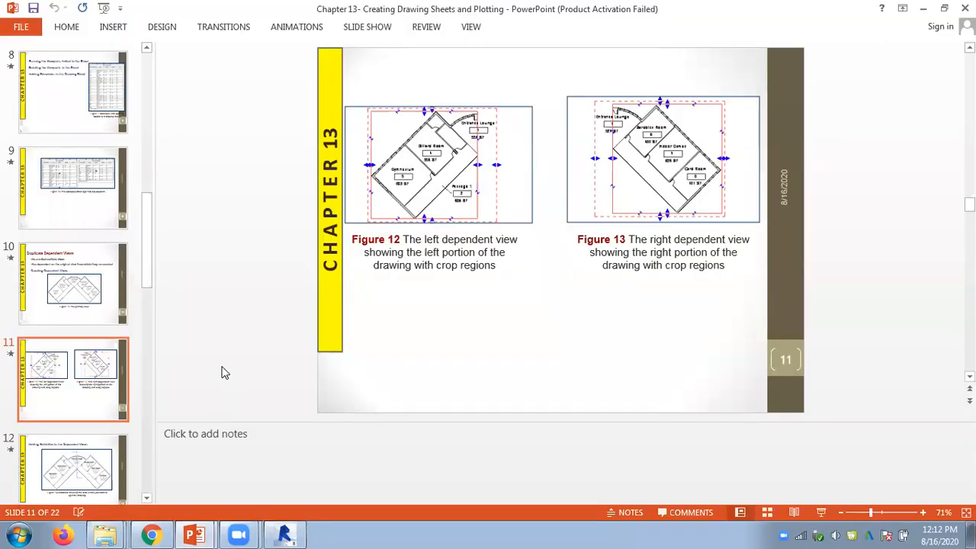
scroll(225, 372, down, 1)
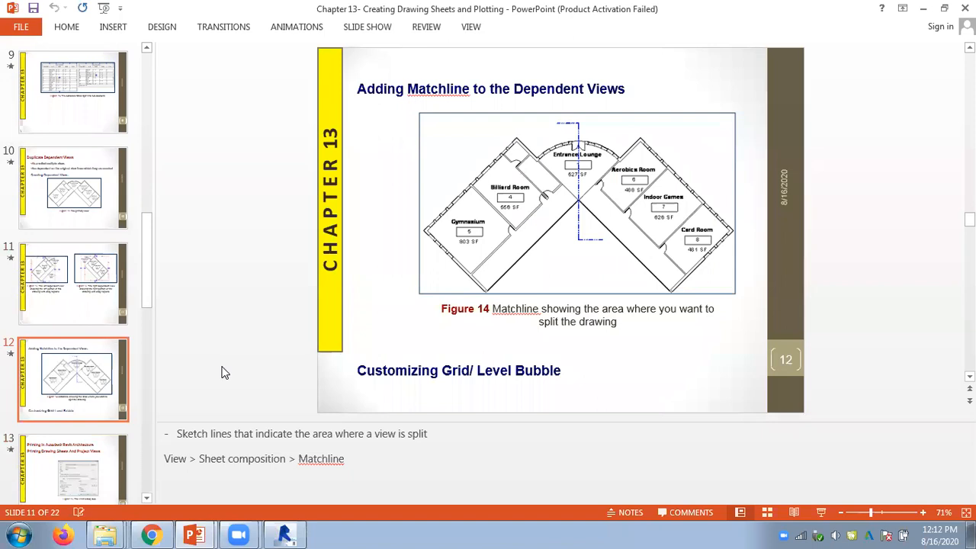
scroll(225, 372, down, 1)
scroll(224, 372, down, 1)
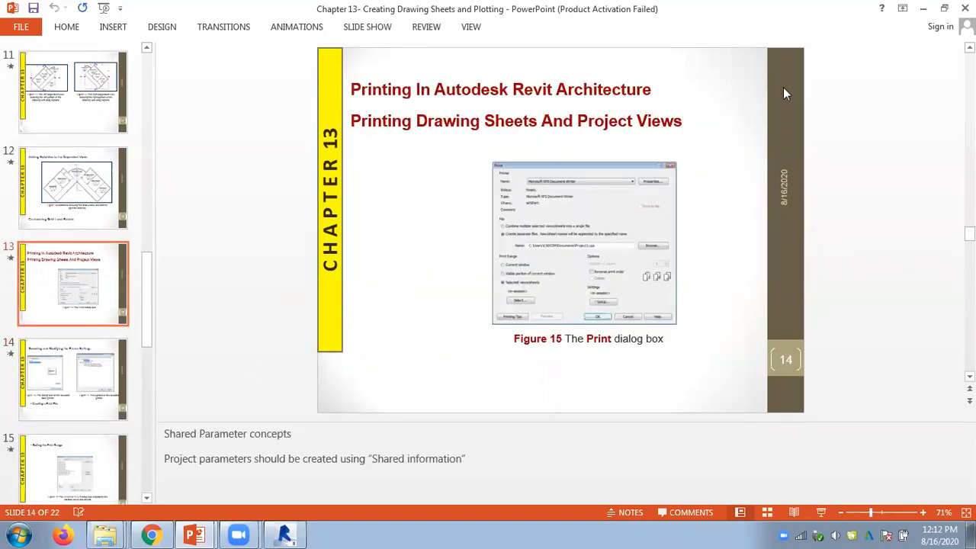
click(923, 9)
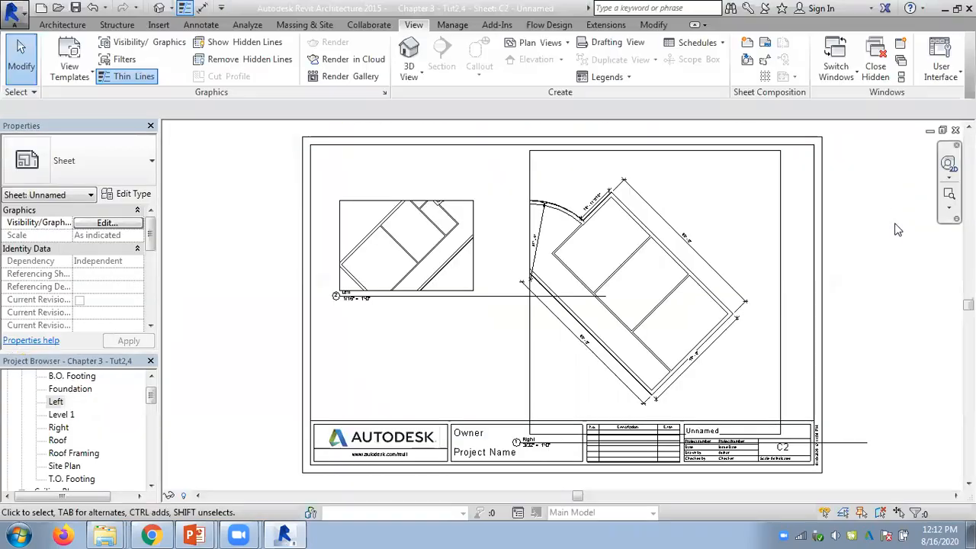
Step: Close every open view of the Chapter 3 - Tut2,4 project and discard its changes
drag(151, 396, 154, 461)
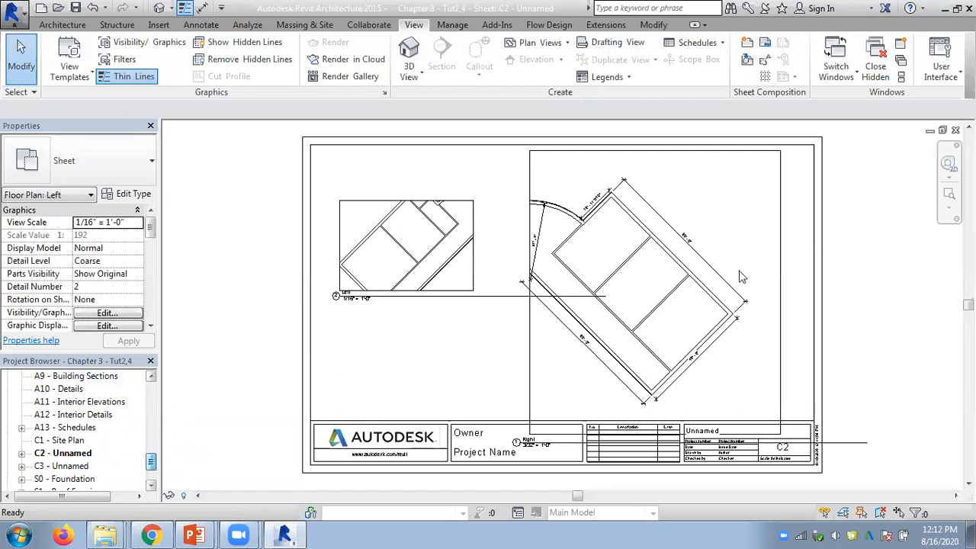
click(955, 130)
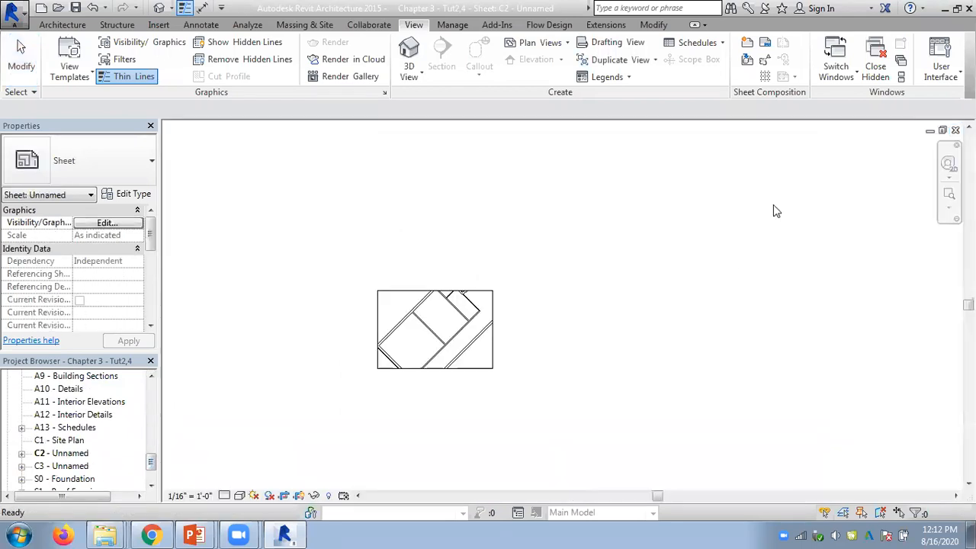
key(ctrl+F4)
key(ctrl+F4)
key(ctrl+F4)
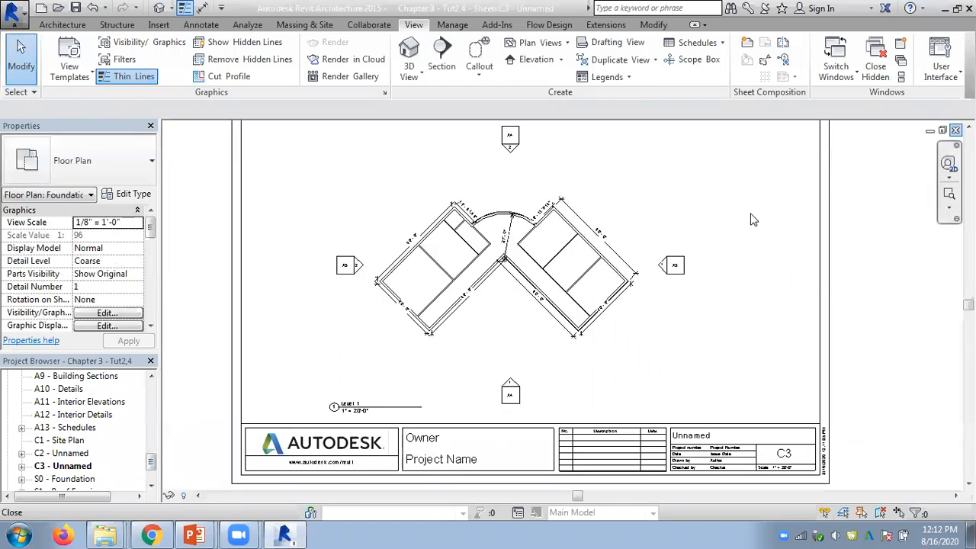
key(ctrl+F4)
key(ctrl+F4)
key(ctrl+F4)
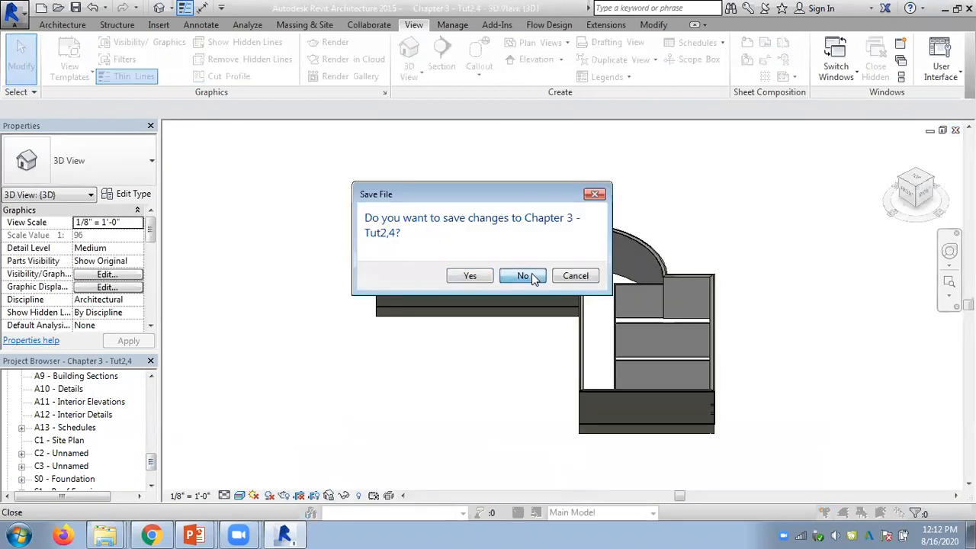
click(525, 277)
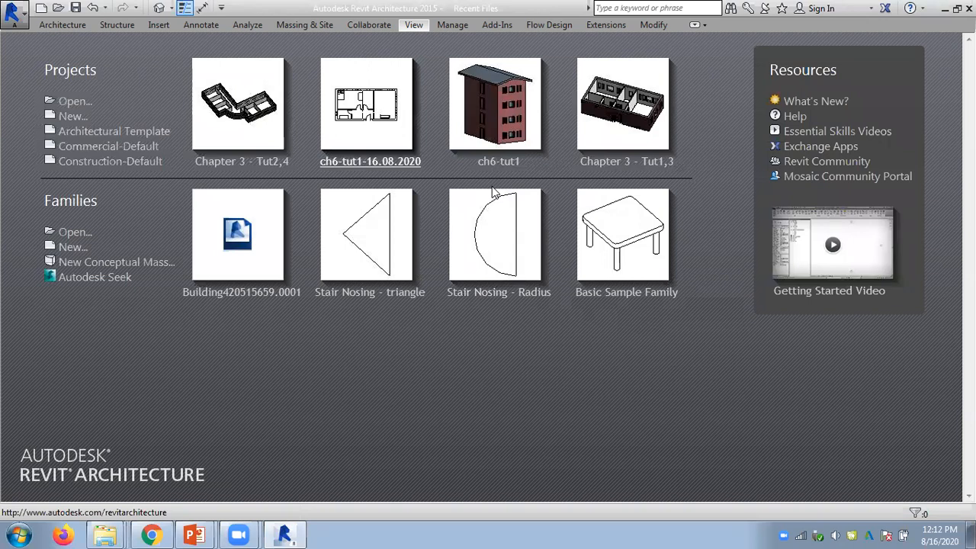
Step: Open the recent project ch6-tut1-16.08.2020 and browse to its sheet list
click(491, 192)
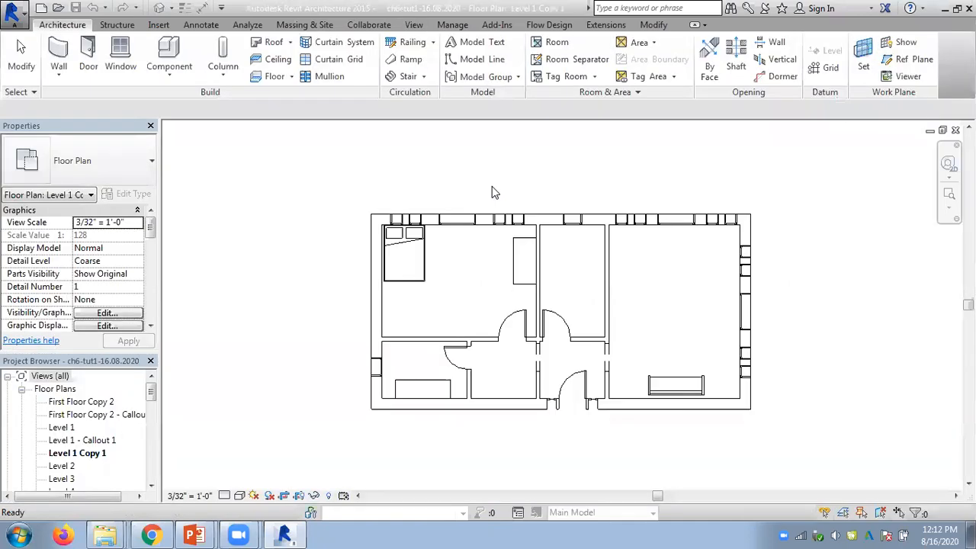
scroll(429, 192, up, 1)
middle_drag(440, 197, 413, 194)
drag(151, 391, 152, 457)
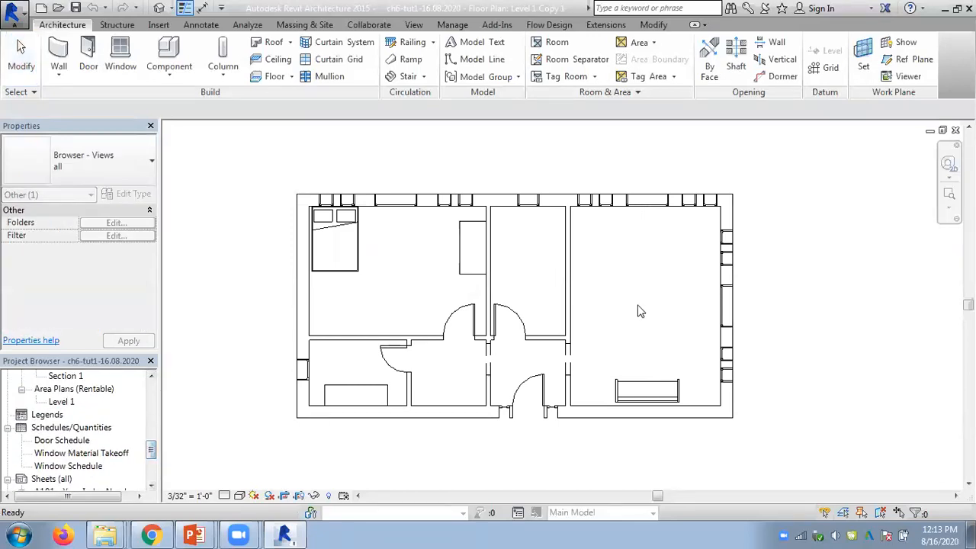
scroll(808, 308, down, 1)
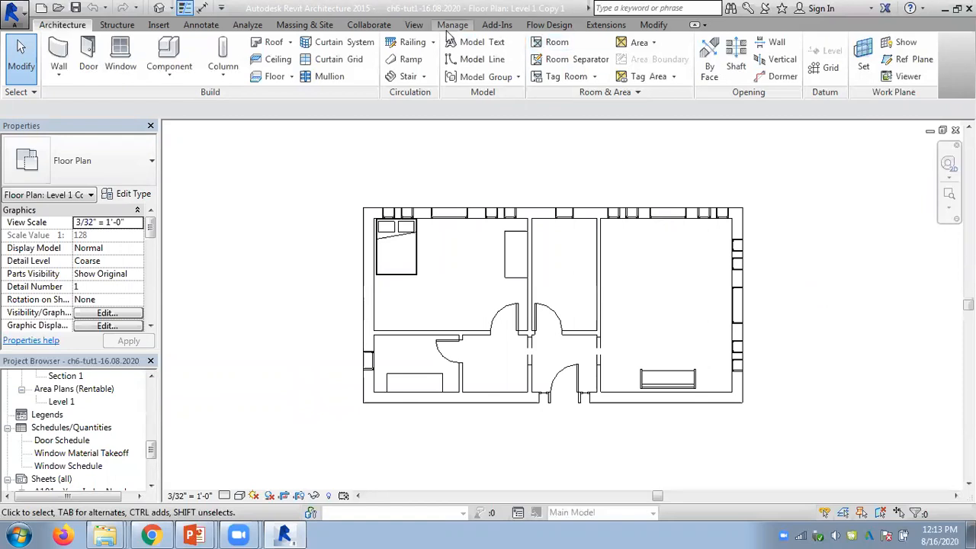
Step: Open sheet A103 - Unnamed
click(413, 25)
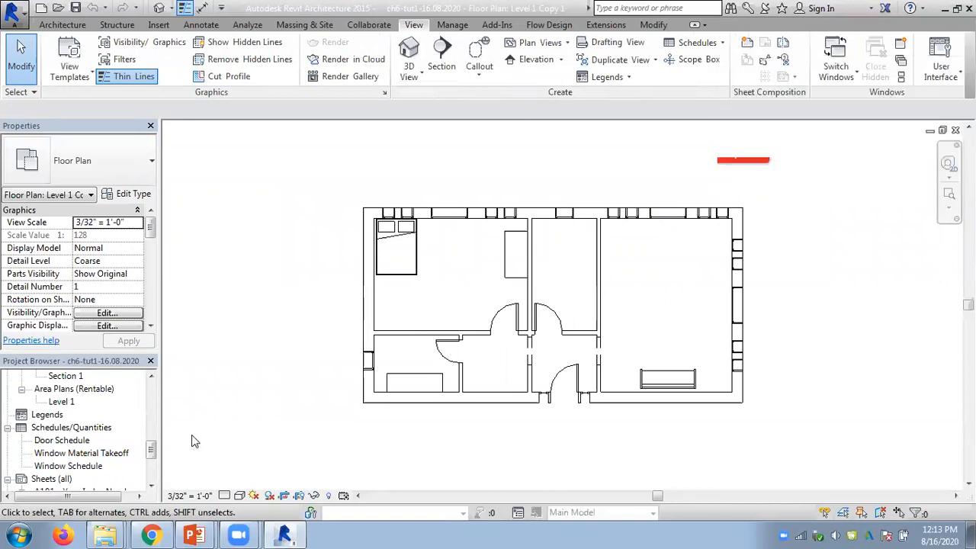
scroll(134, 457, down, 2)
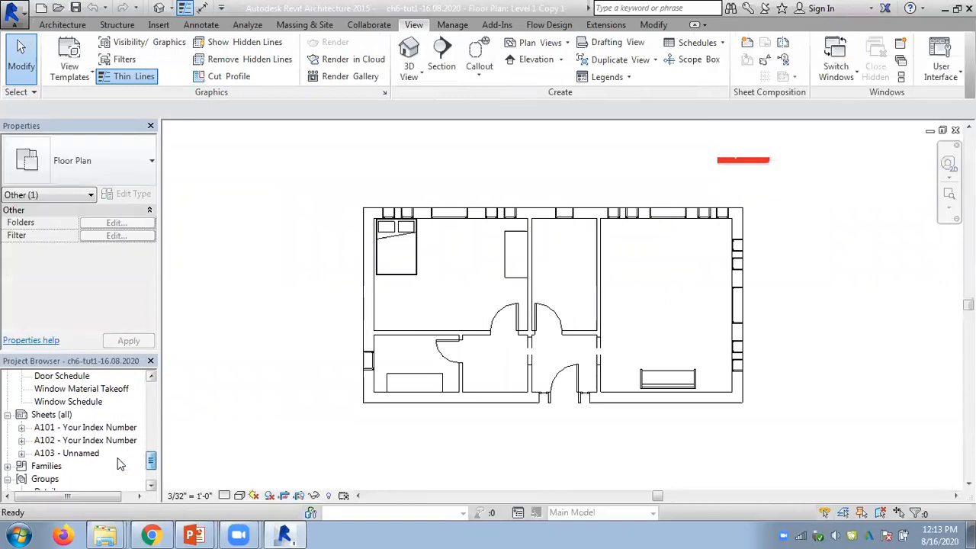
click(62, 454)
double_click(63, 454)
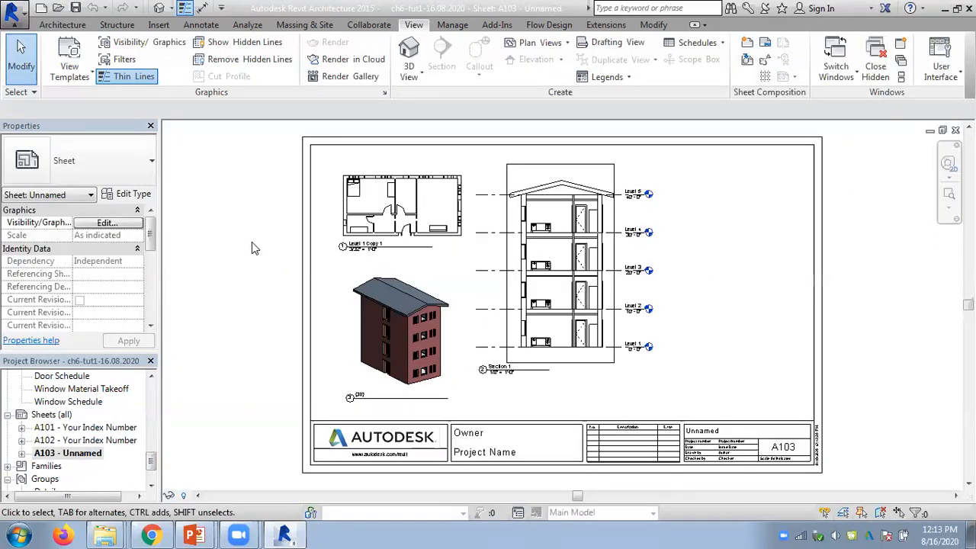
Step: Examine the title block on sheet A103 and its identity properties, such as sheet name, number, author and checker
scroll(691, 455, up, 4)
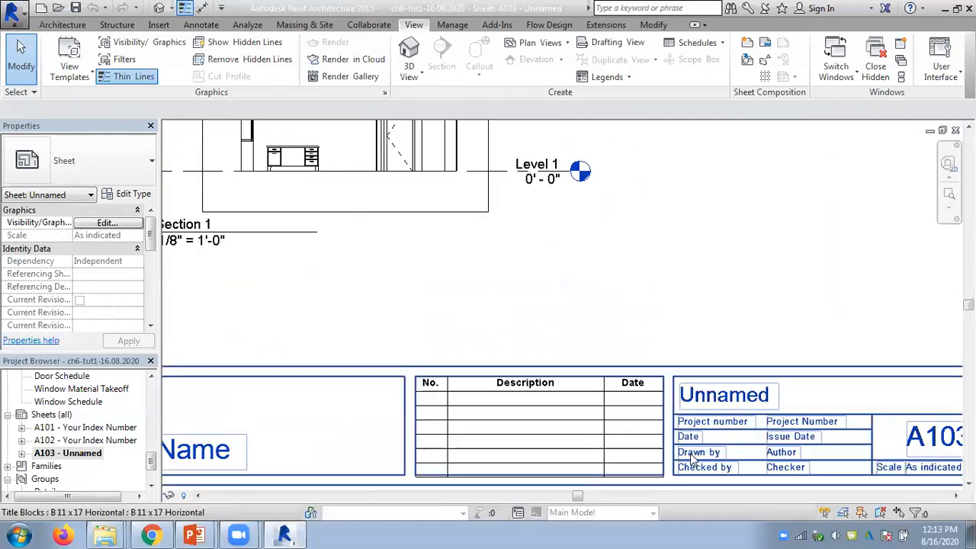
middle_drag(677, 312, 527, 226)
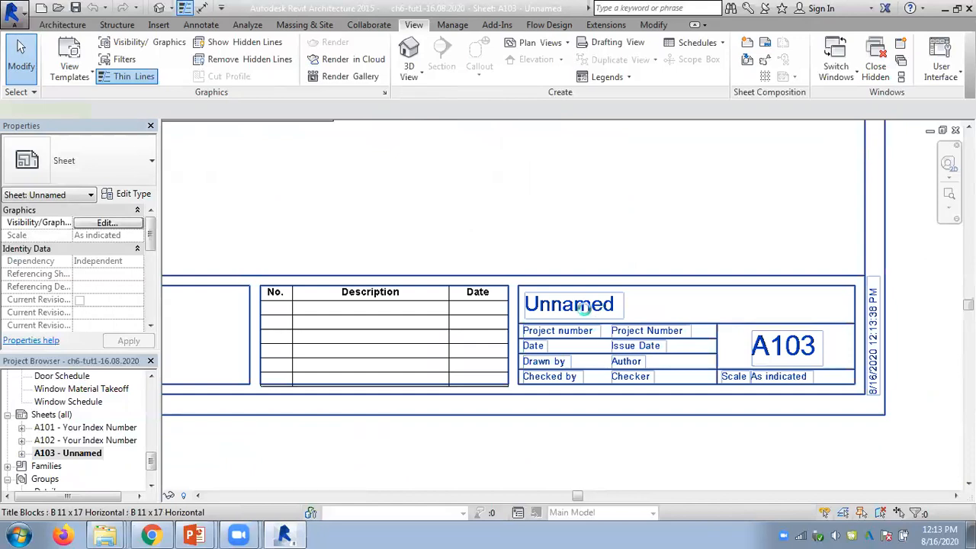
click(584, 308)
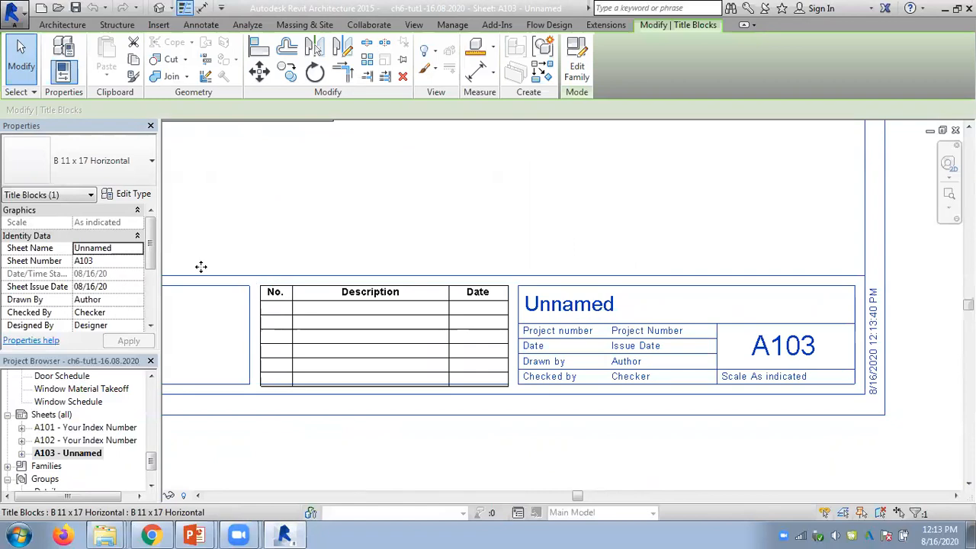
scroll(151, 267, down, 3)
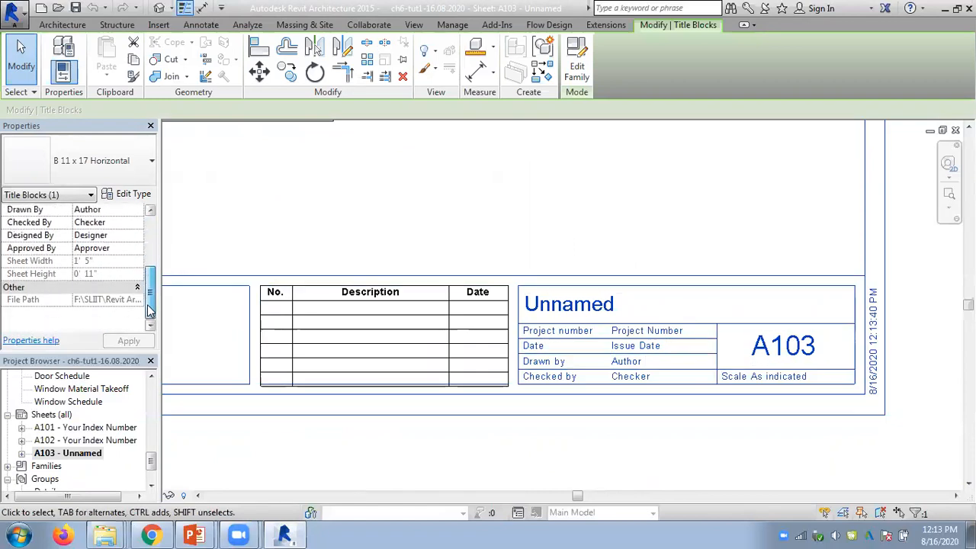
scroll(151, 278, up, 3)
click(262, 226)
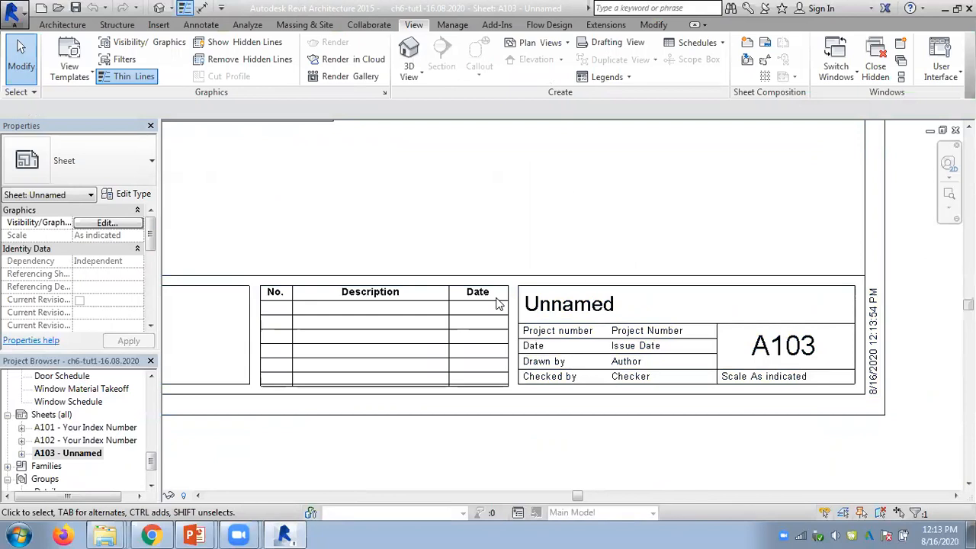
click(663, 413)
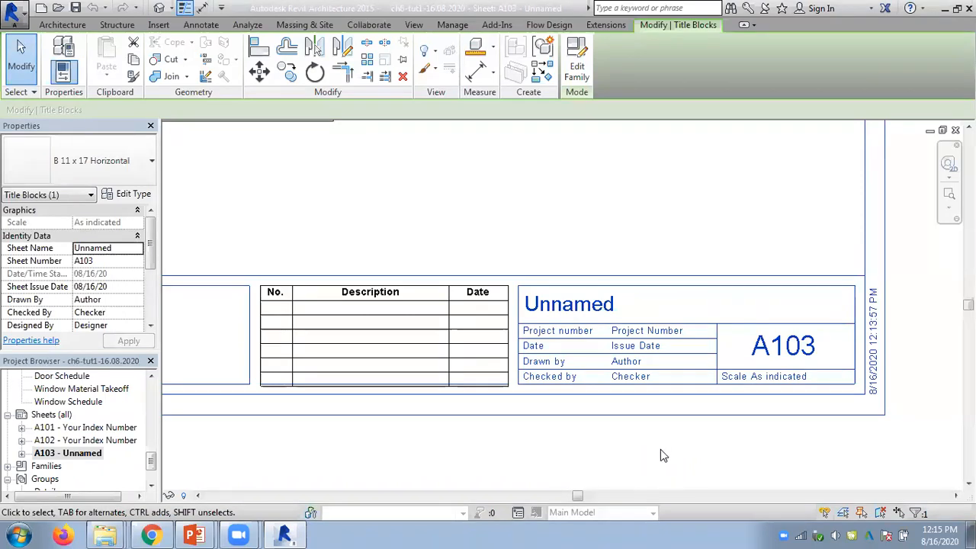
click(657, 453)
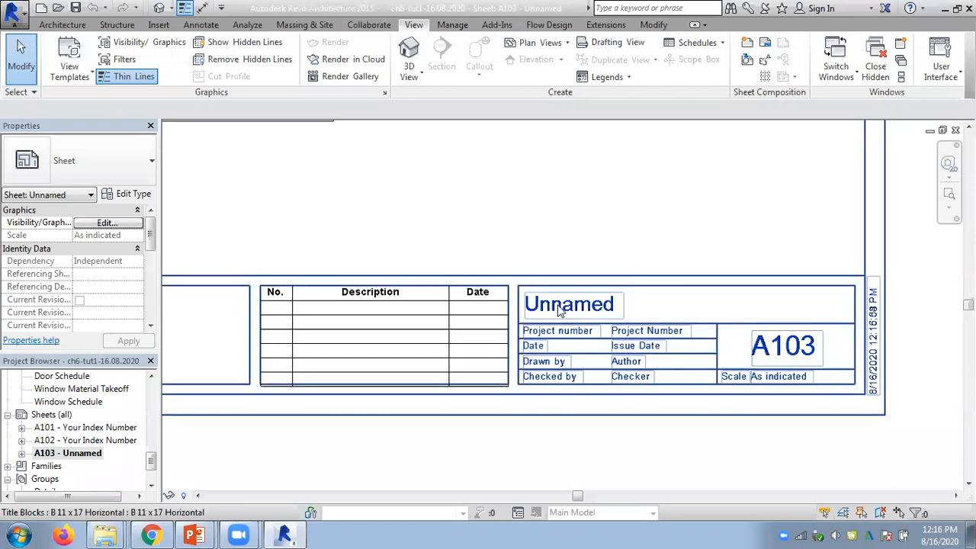
Step: Select the title block on sheet A103 and set its Owner field to ABC
scroll(559, 308, down, 2)
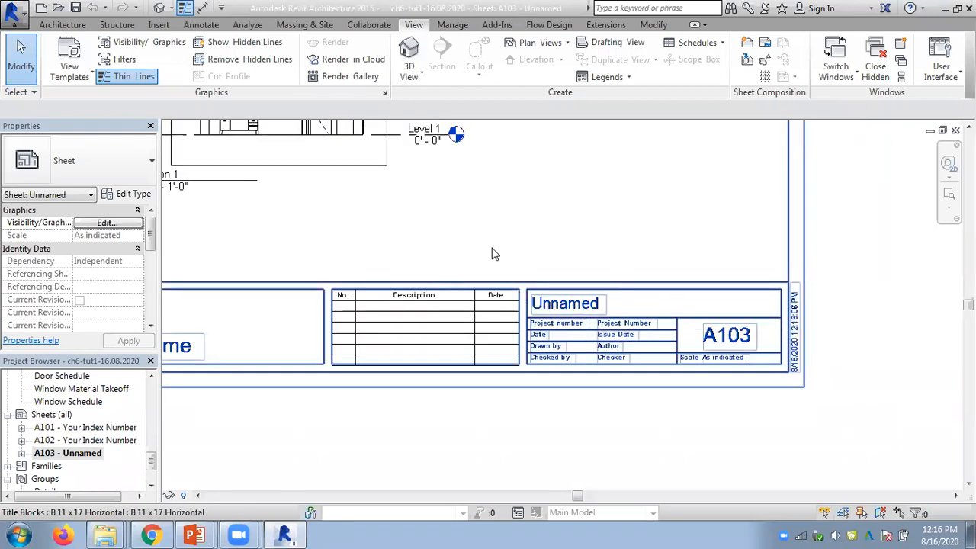
click(572, 305)
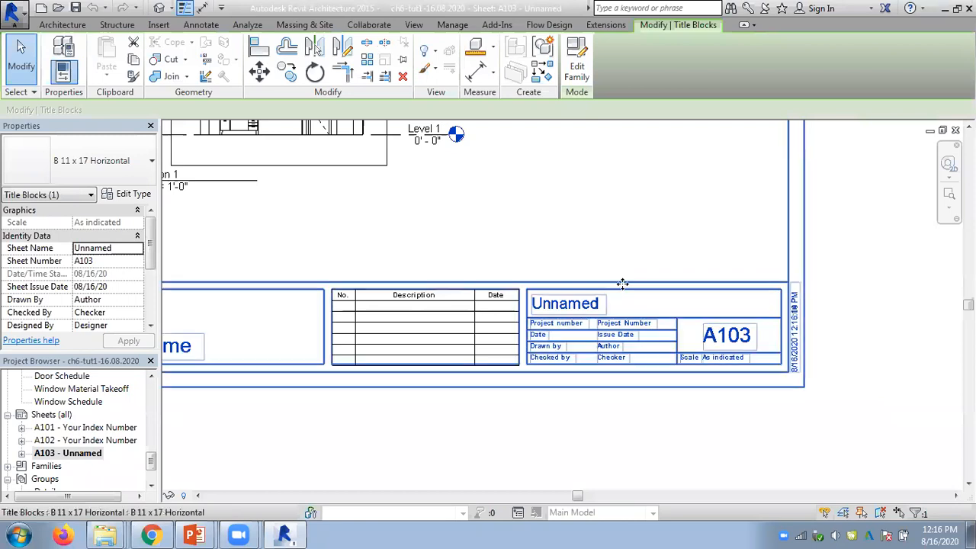
middle_drag(484, 235, 583, 362)
scroll(631, 303, down, 2)
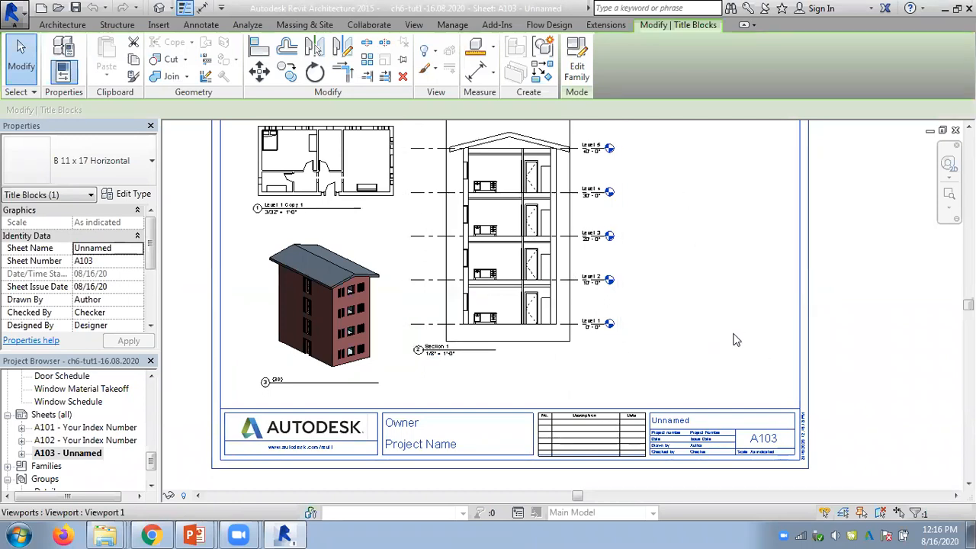
scroll(458, 408, up, 3)
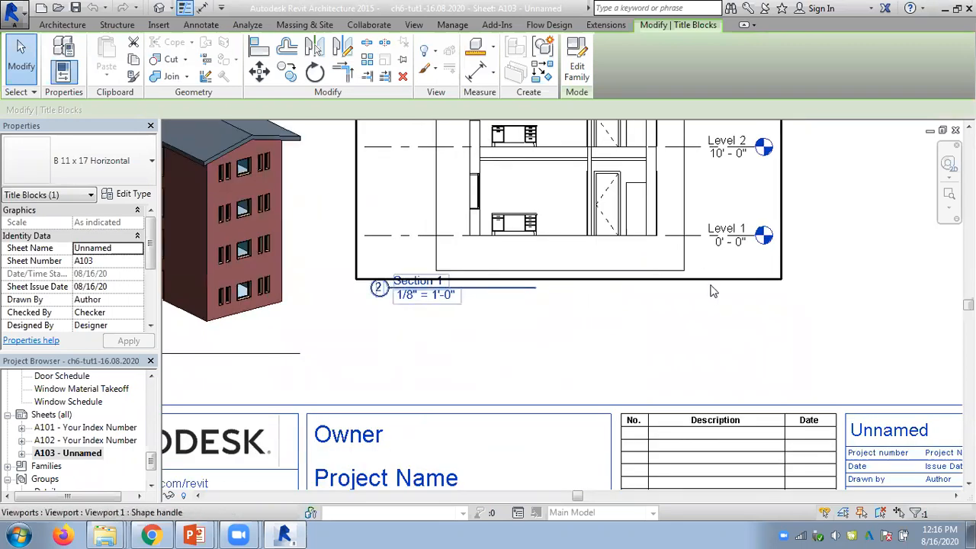
scroll(708, 283, down, 3)
scroll(551, 348, up, 1)
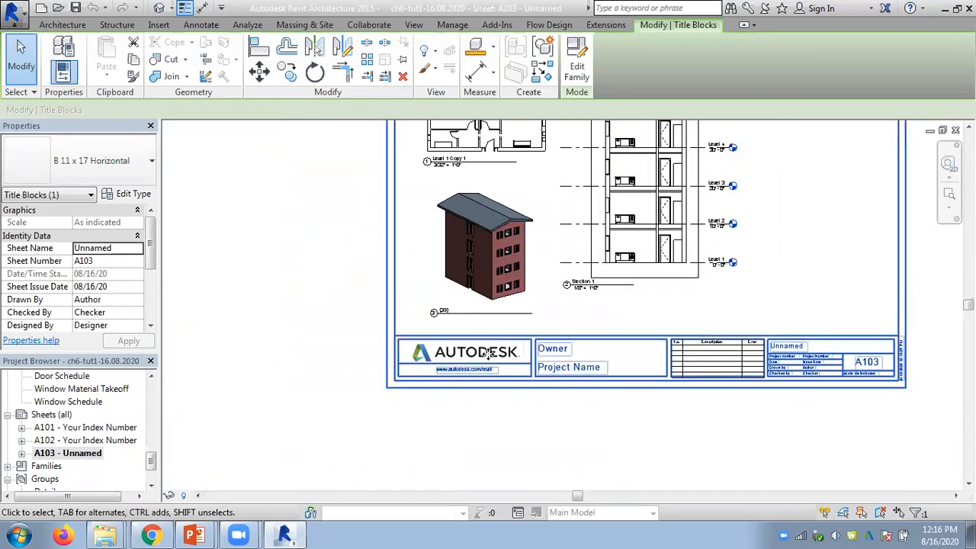
scroll(469, 354, up, 2)
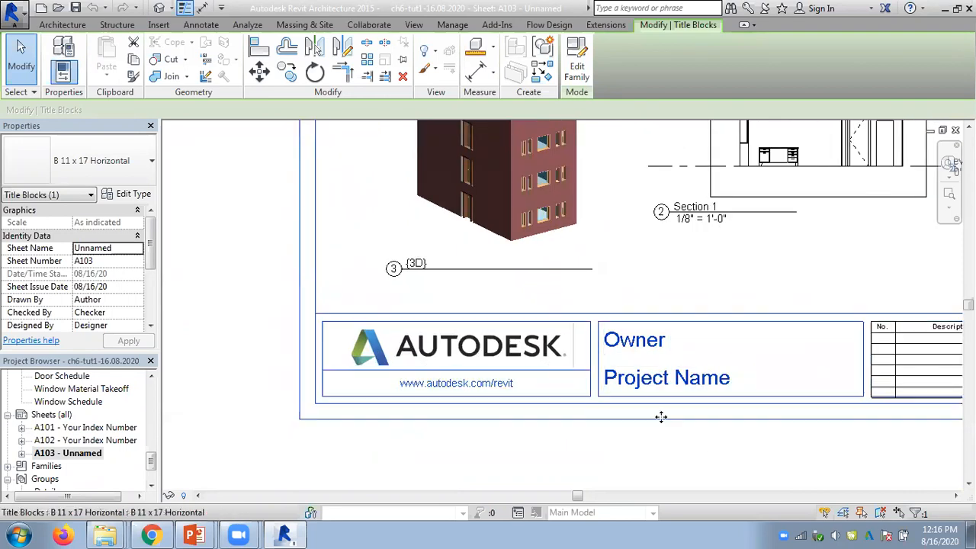
click(638, 349)
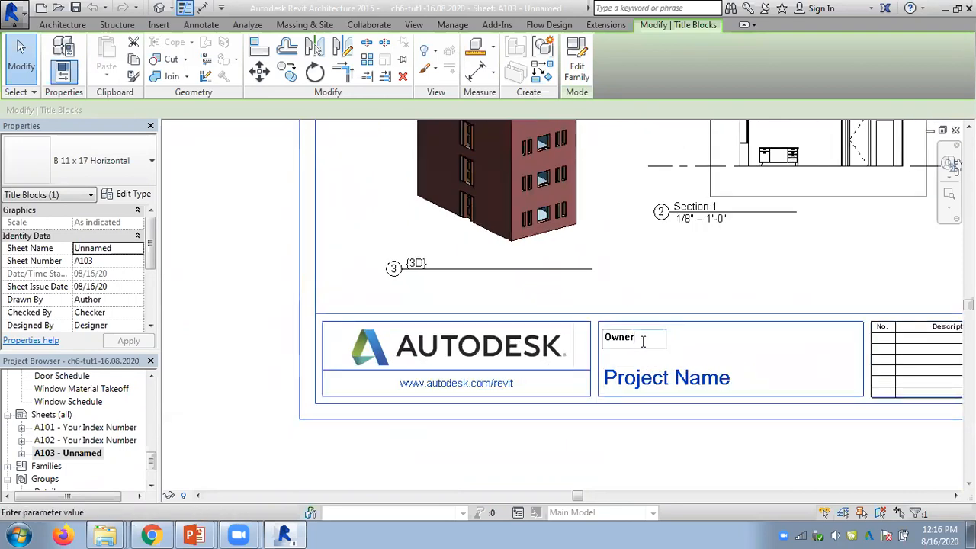
click(621, 387)
click(627, 381)
click(634, 340)
click(634, 339)
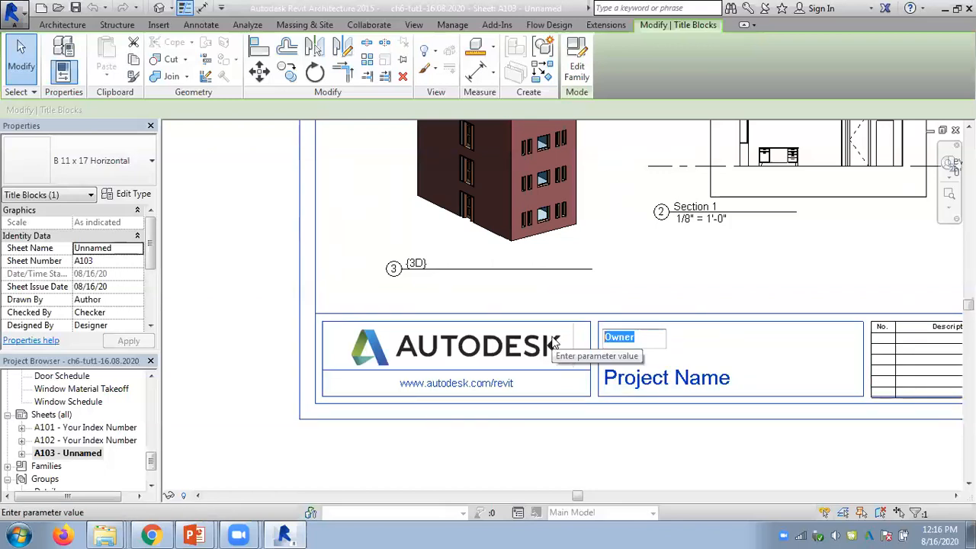
text(ABC)
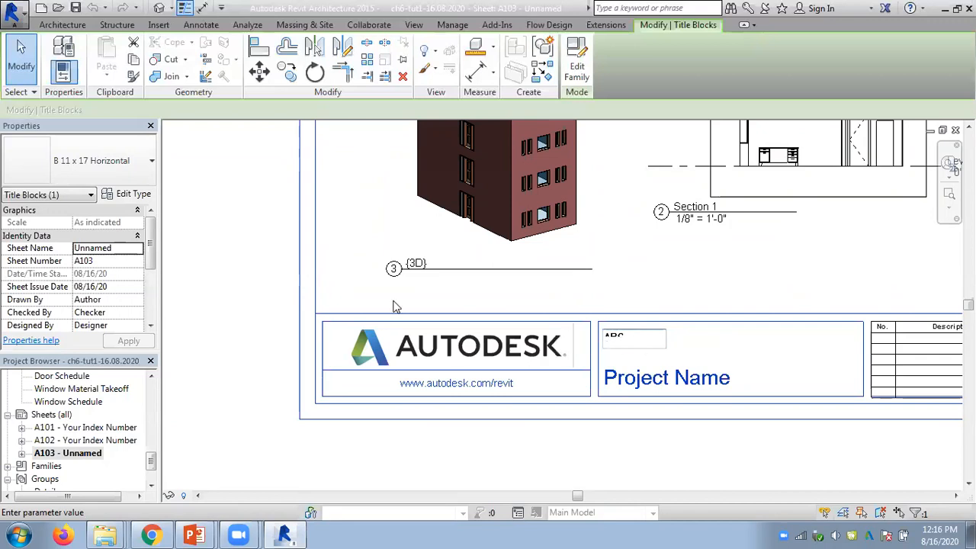
click(251, 255)
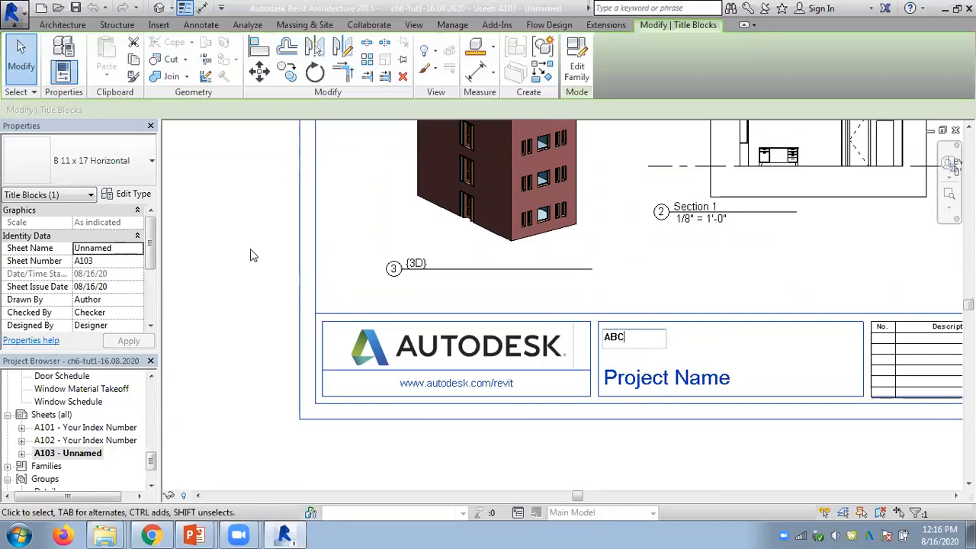
Step: Set the title block's Project Name field to ABCD
click(702, 383)
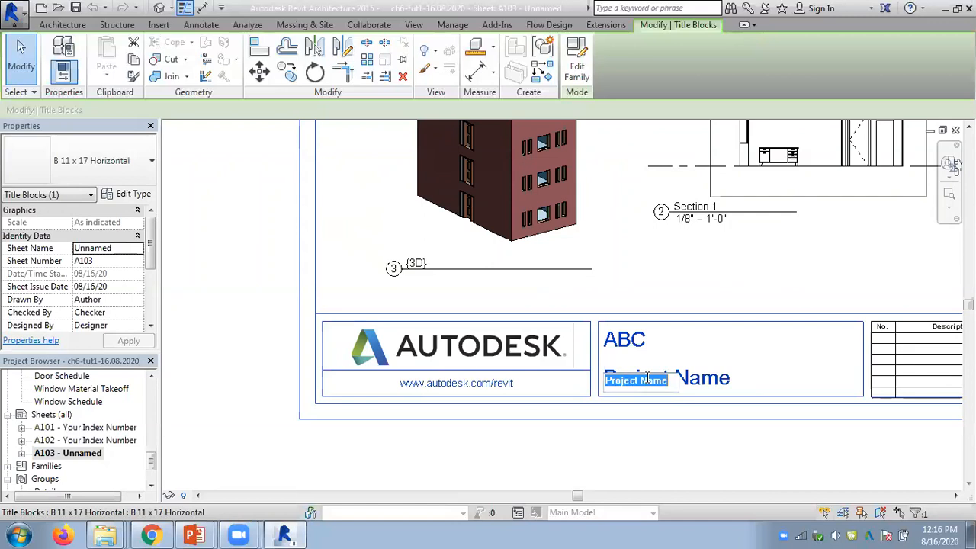
text(A)
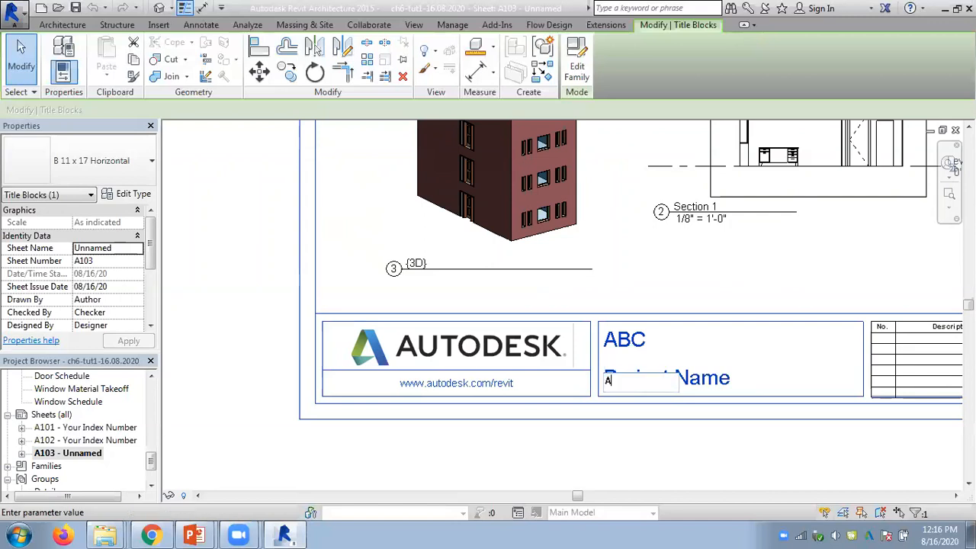
text(BCD)
click(690, 450)
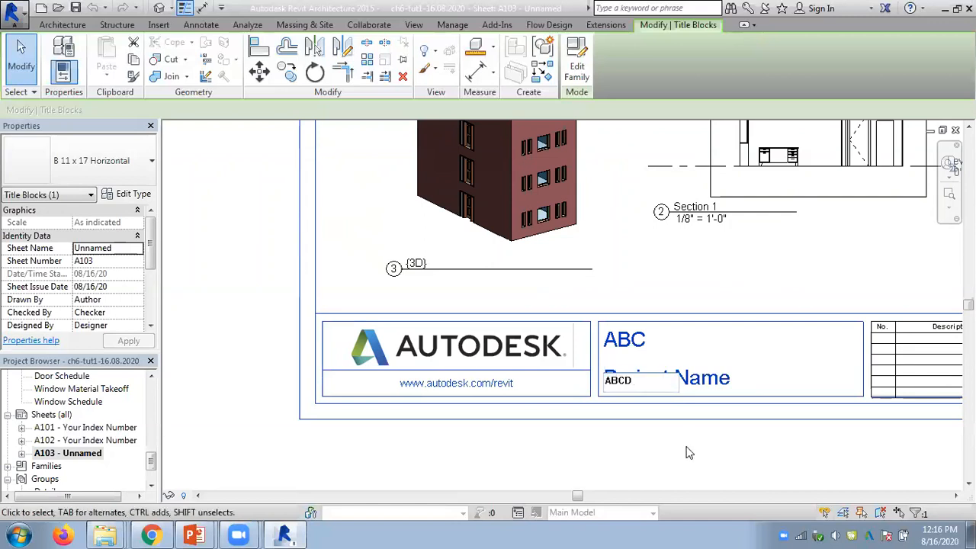
Step: Change the sheet name in sheet A103's title block to Sheet 1
click(674, 471)
scroll(631, 413, down, 1)
middle_drag(631, 415, 320, 399)
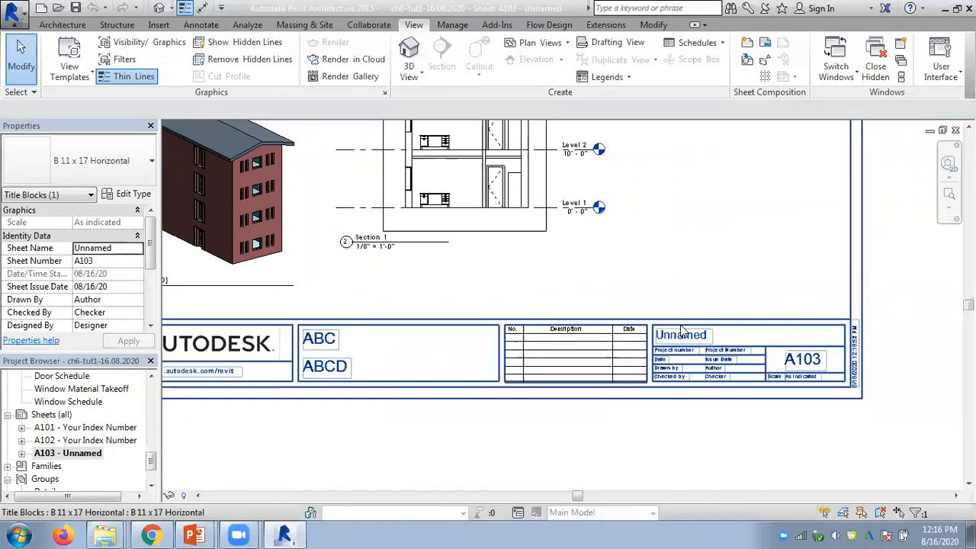
scroll(694, 352, up, 3)
double_click(692, 348)
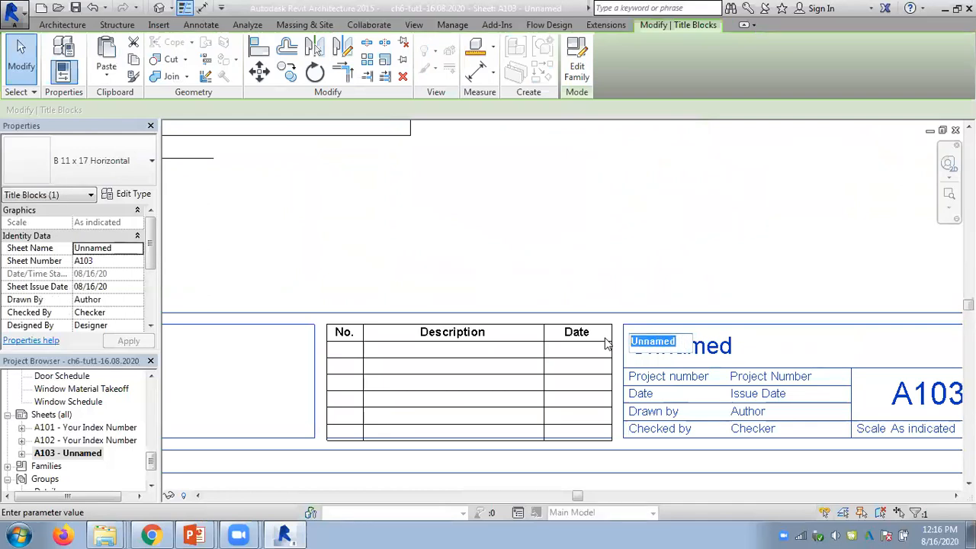
text(Shhet)
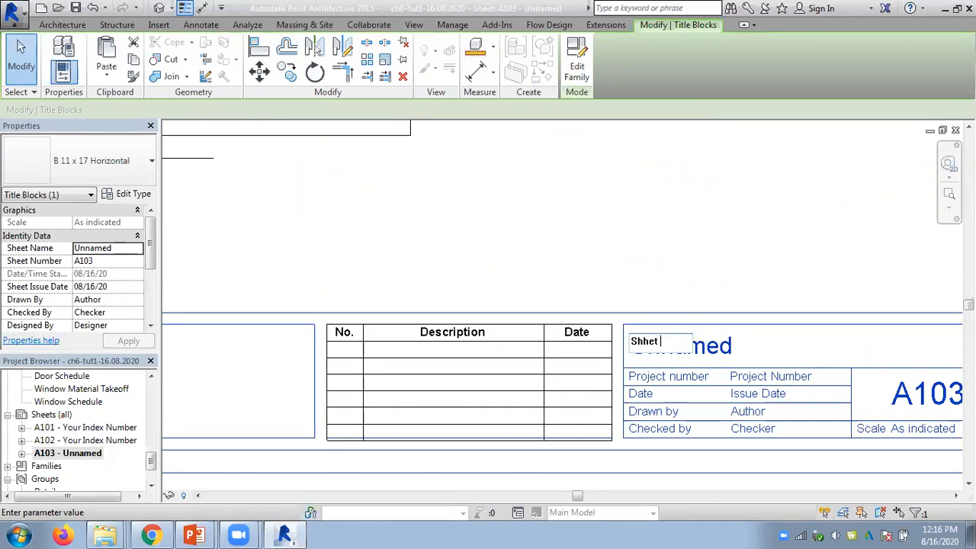
click(664, 258)
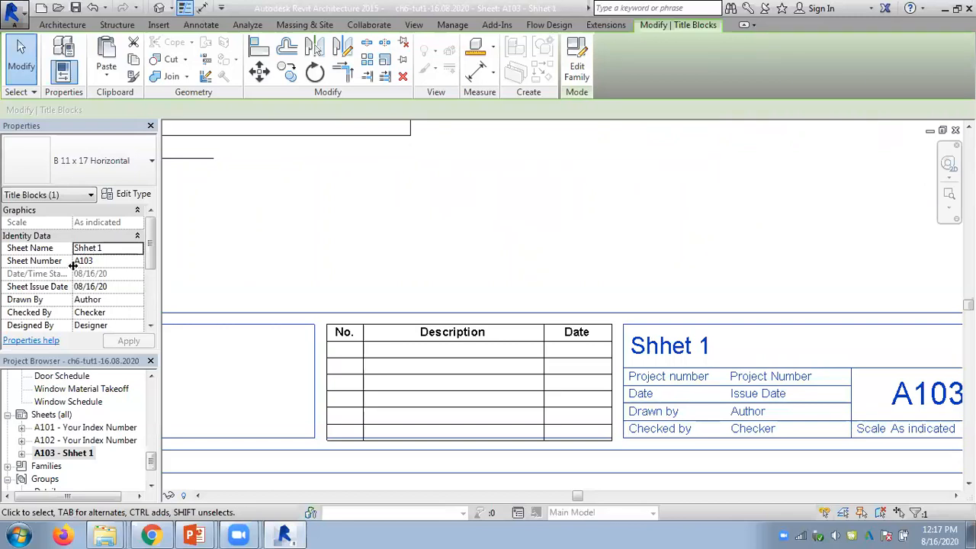
click(86, 250)
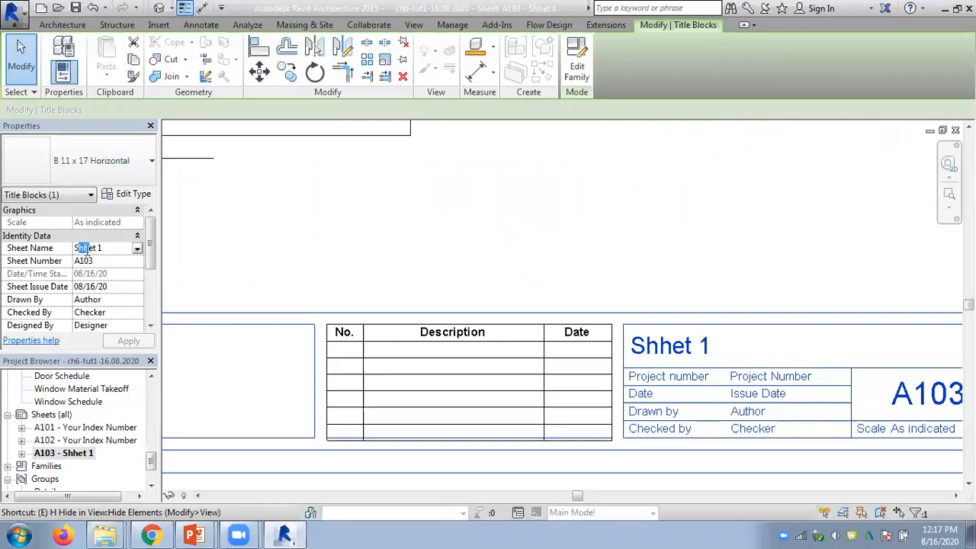
text(e)
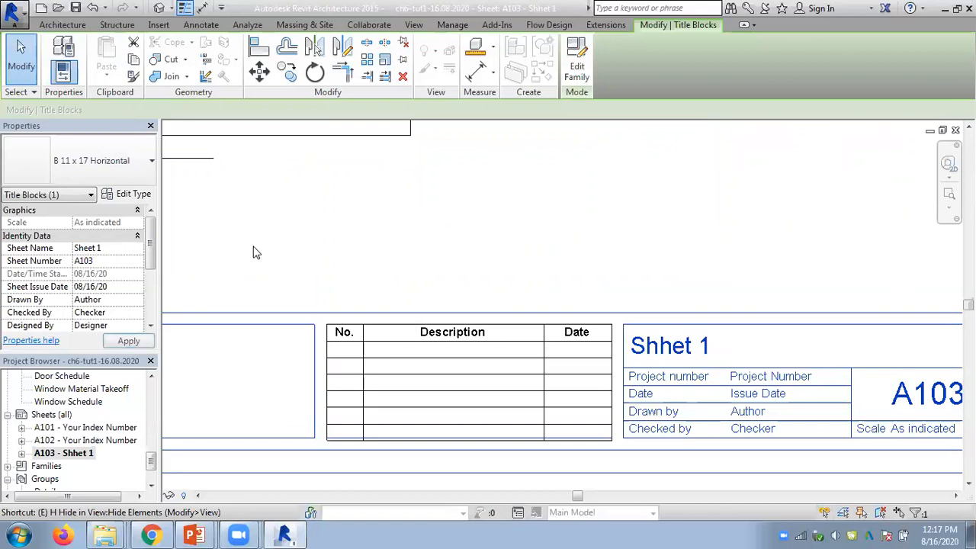
click(255, 253)
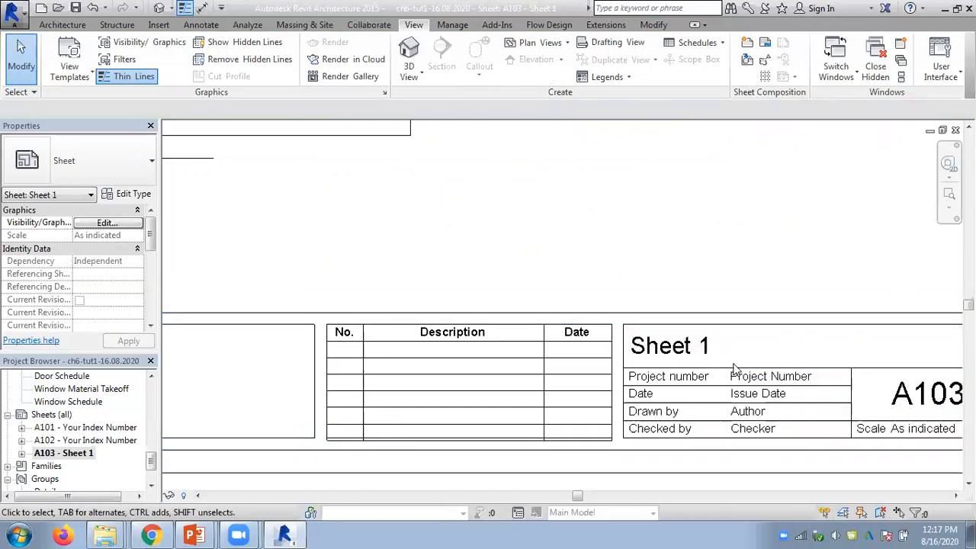
Step: Select the title block on sheet A103 and set its Drawn By field to xyz
click(734, 367)
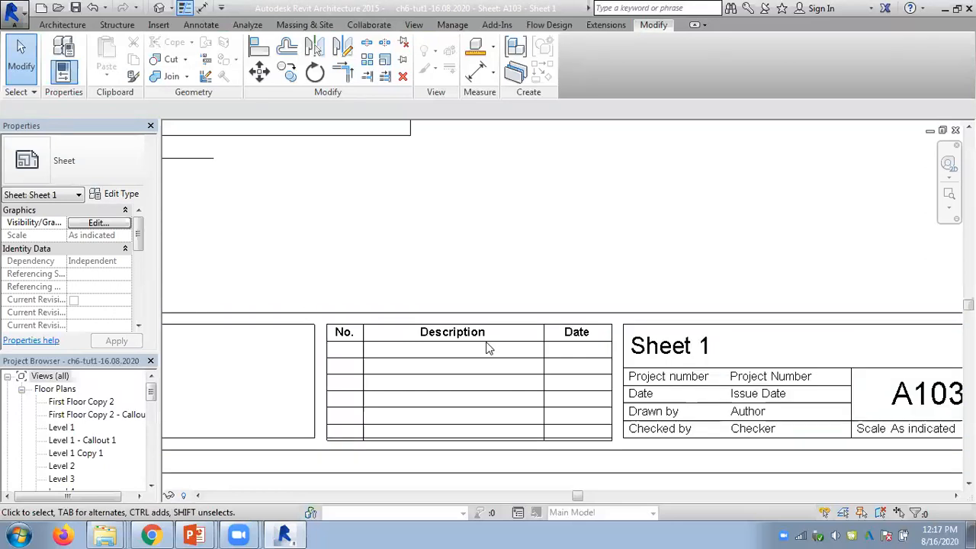
click(616, 349)
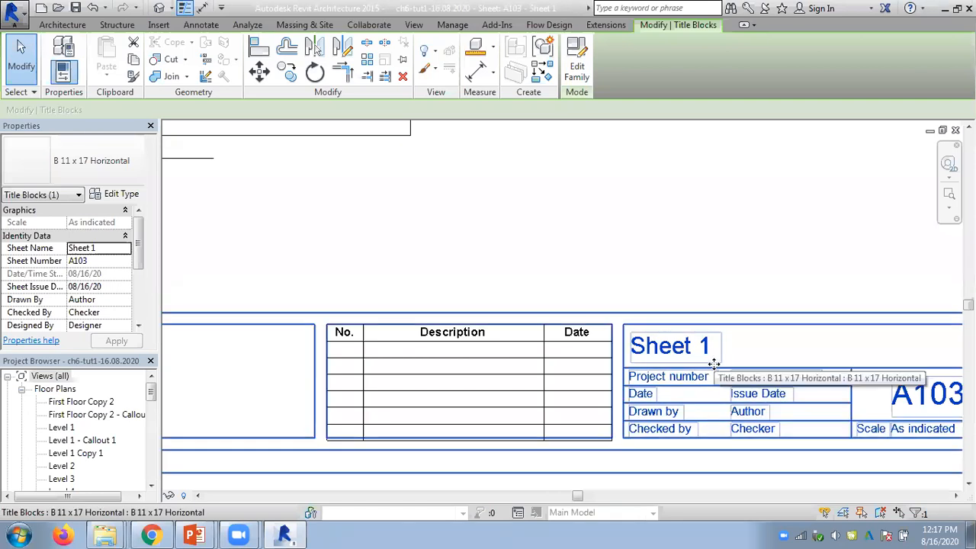
click(98, 261)
drag(98, 261, 63, 261)
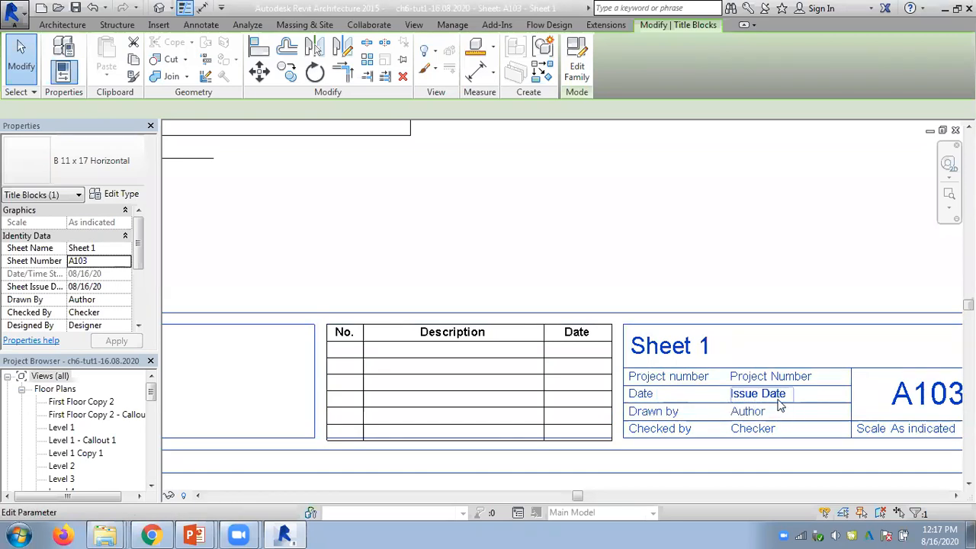
click(107, 300)
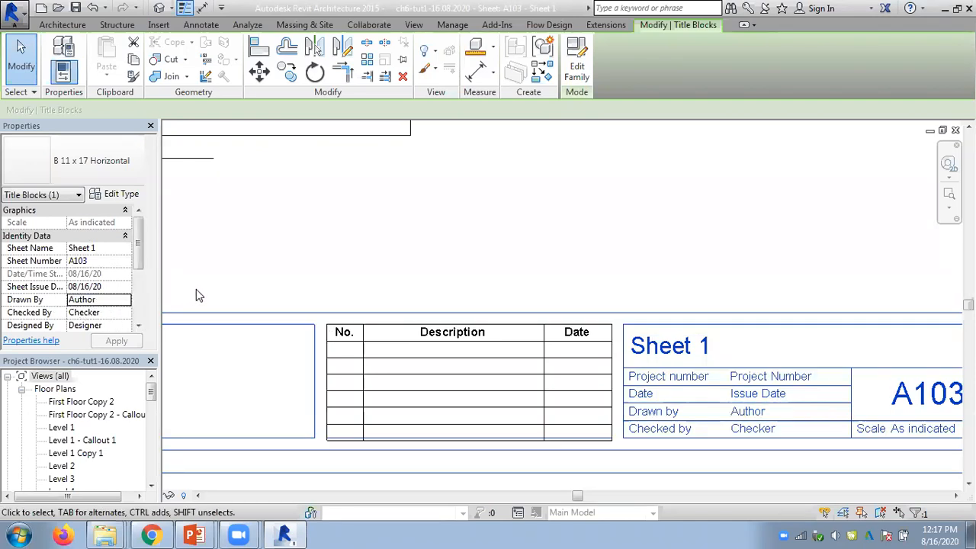
click(102, 298)
text(z)
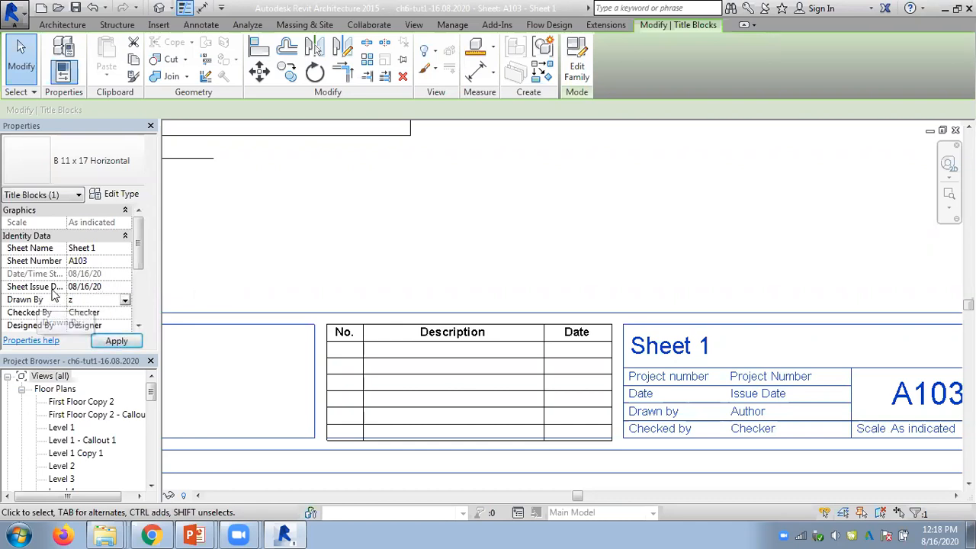
text(yz)
click(116, 341)
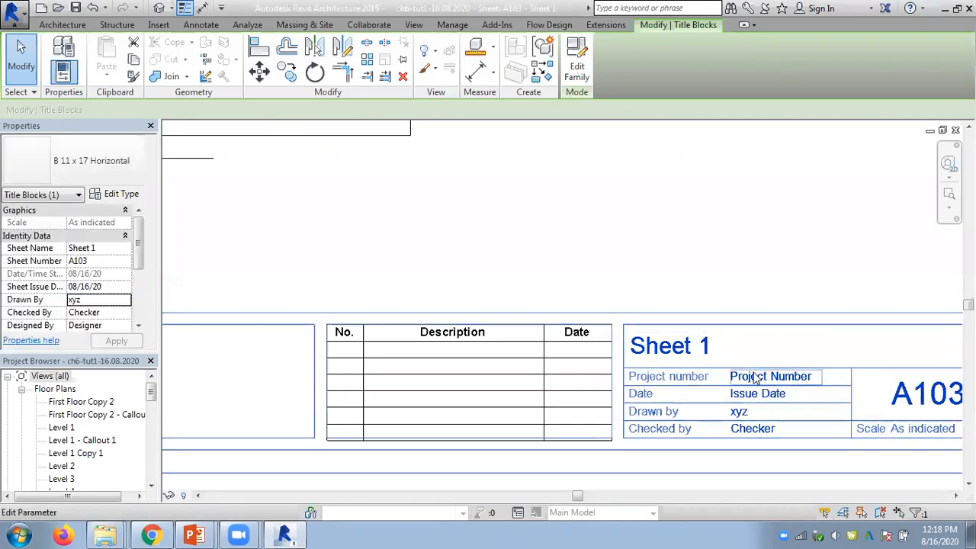
Step: Fill in the title block's Checked By field with the checker's name
click(749, 429)
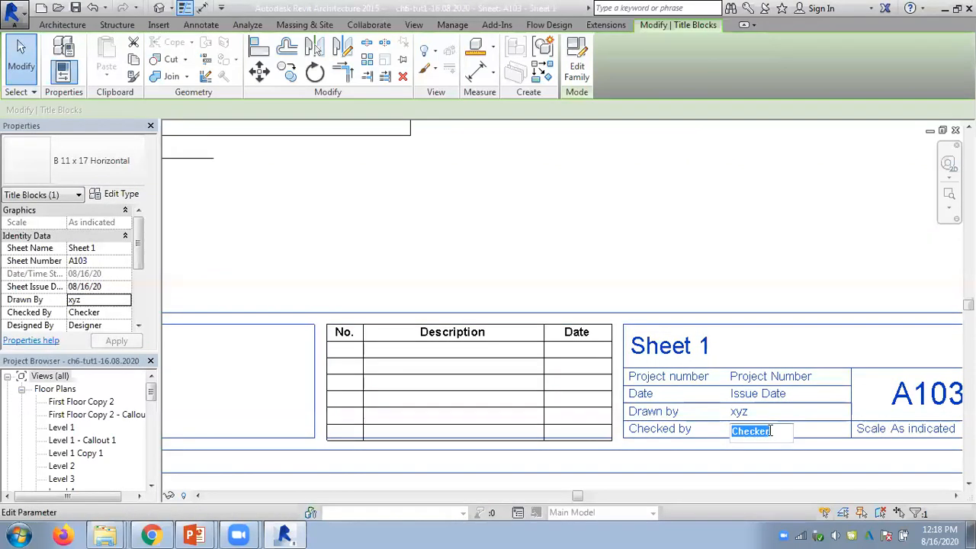
click(87, 313)
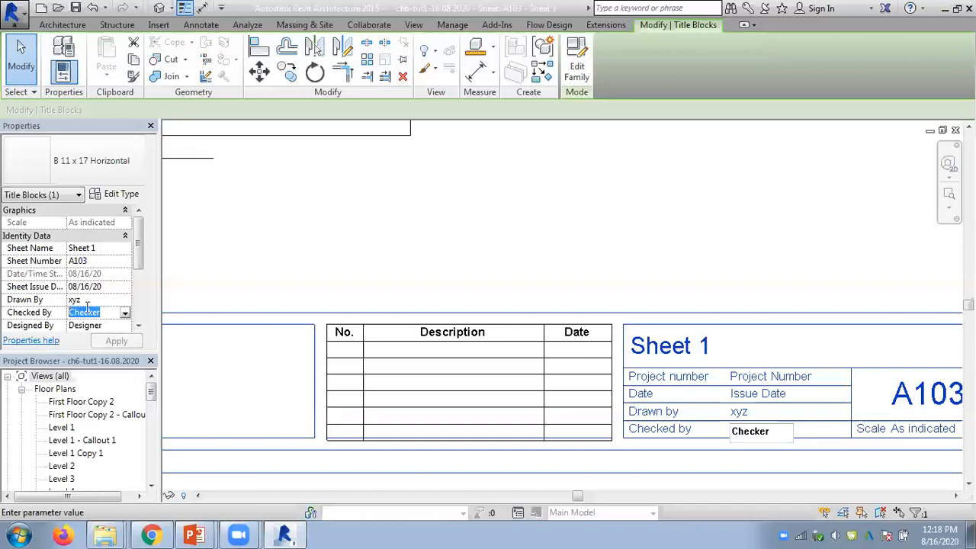
text(nimal)
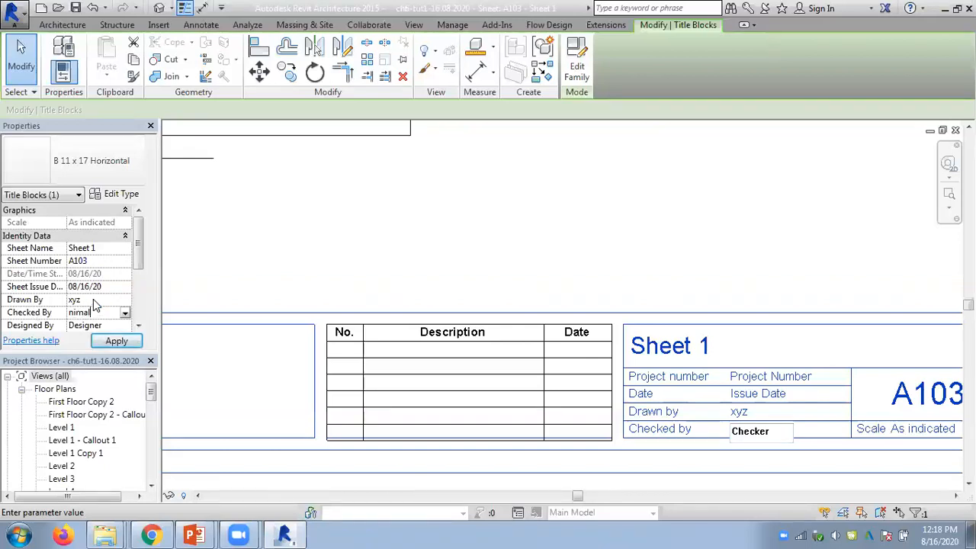
click(111, 341)
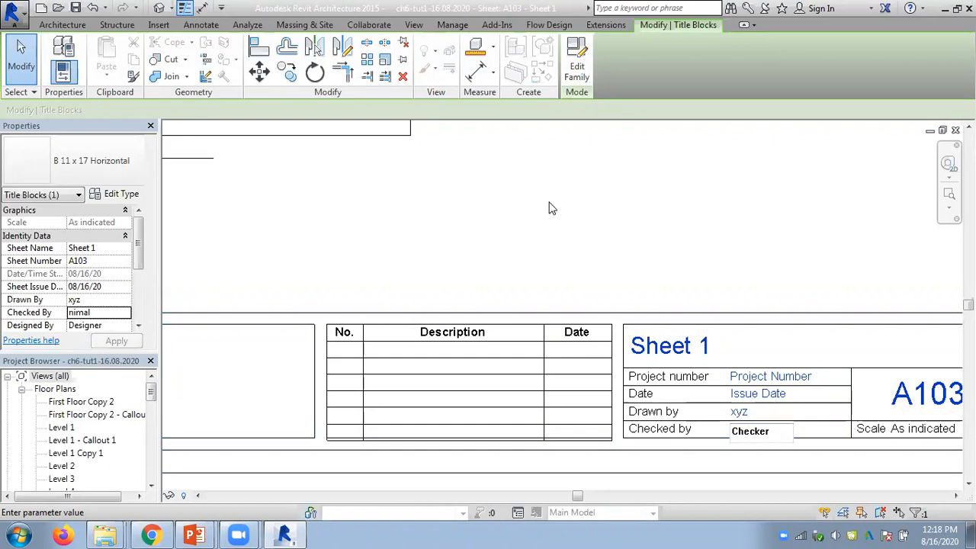
Step: Set the title block's issue date to 16.08.2020
click(750, 394)
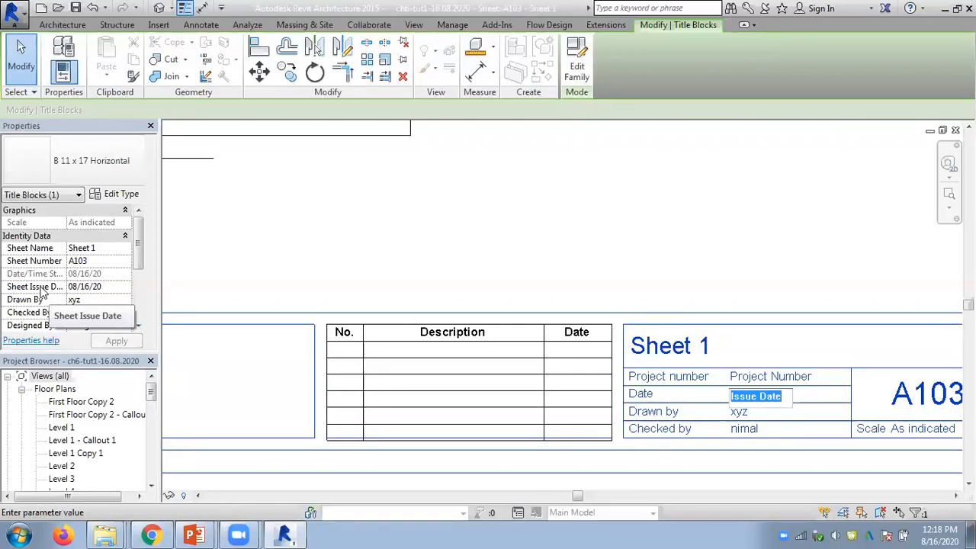
click(785, 396)
drag(786, 396, 714, 395)
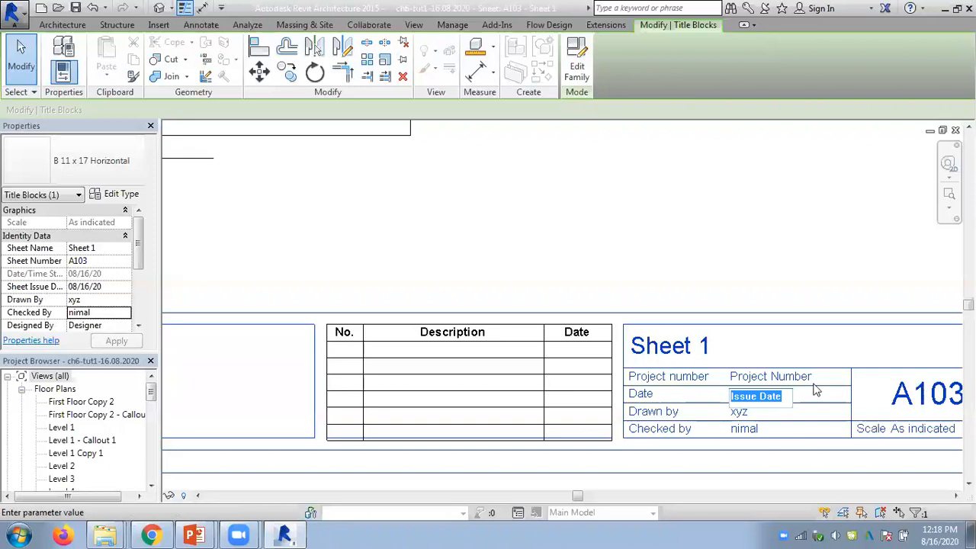
mouse_move(139, 263)
mouse_down()
mouse_move(138, 305)
mouse_move(133, 246)
mouse_up()
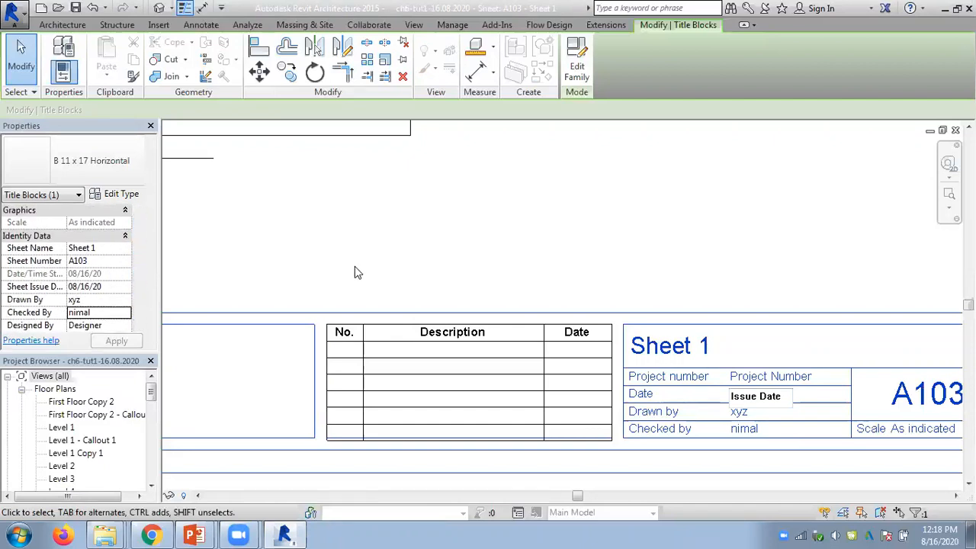
click(774, 396)
click(777, 396)
drag(776, 396, 693, 396)
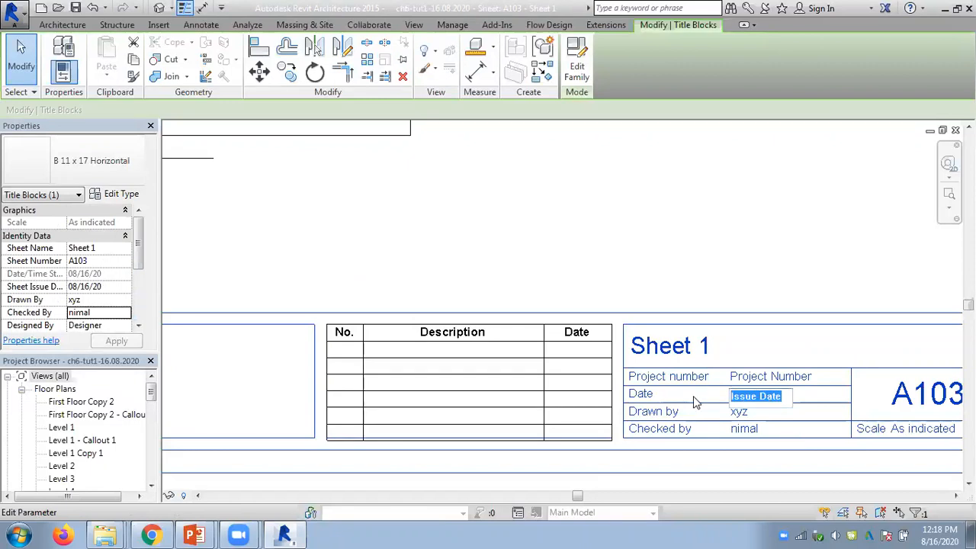
text(16.08.2020)
click(692, 399)
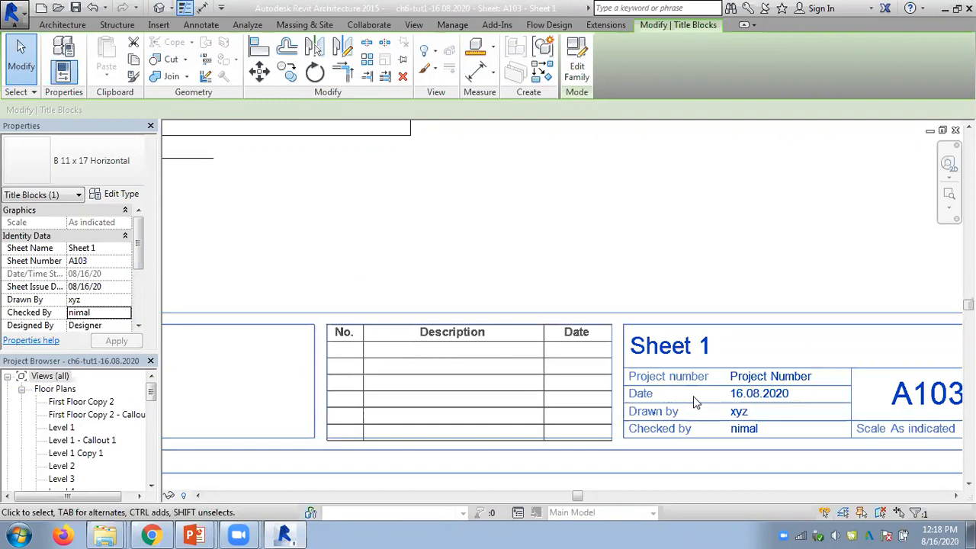
click(608, 286)
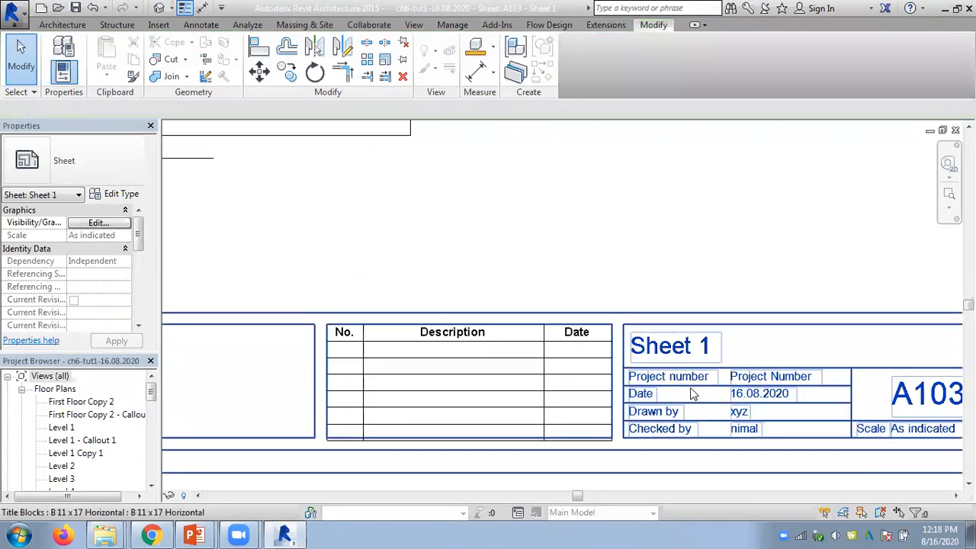
Step: Inspect the type properties of the B 11 x 17 Horizontal title block and close them without making changes
click(645, 395)
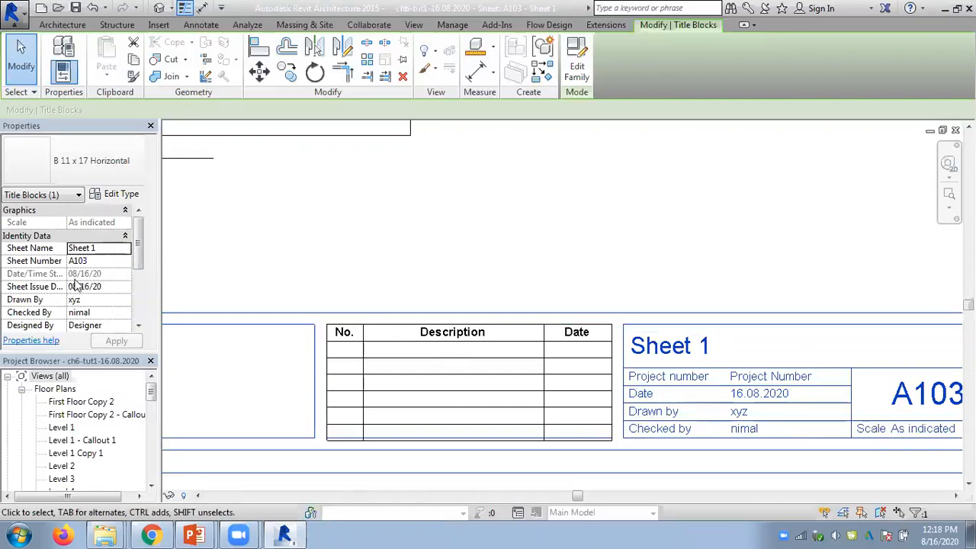
click(118, 196)
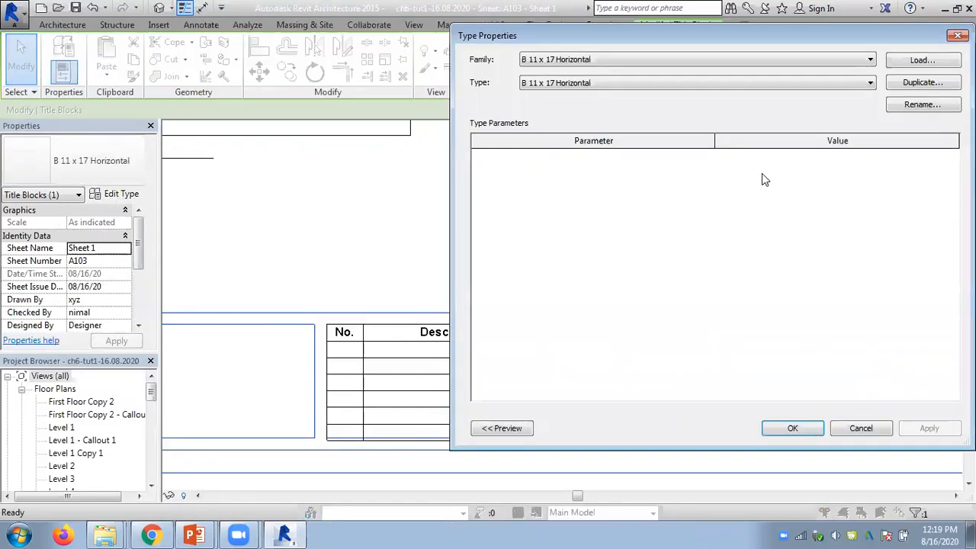
drag(563, 42, 376, 66)
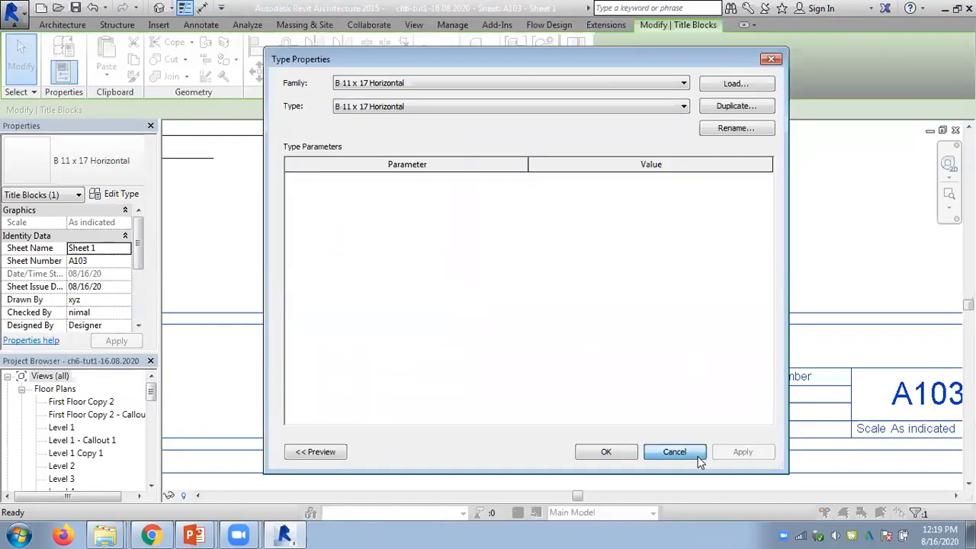
click(672, 451)
click(744, 263)
scroll(728, 266, down, 2)
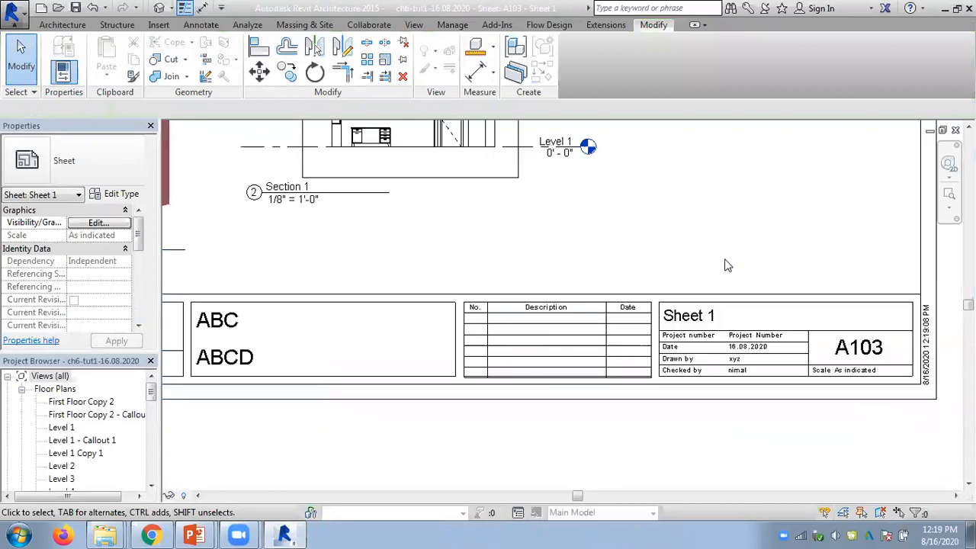
scroll(704, 272, up, 3)
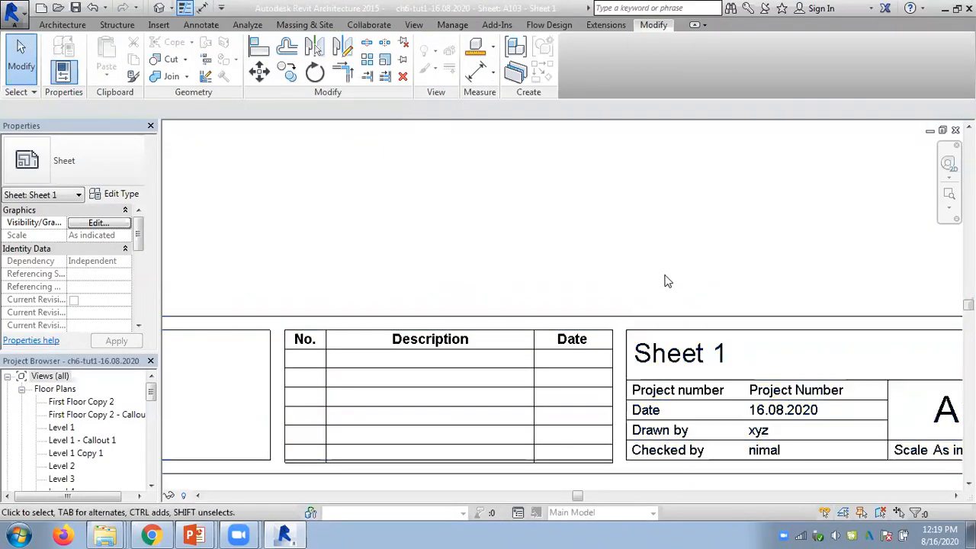
scroll(660, 268, down, 1)
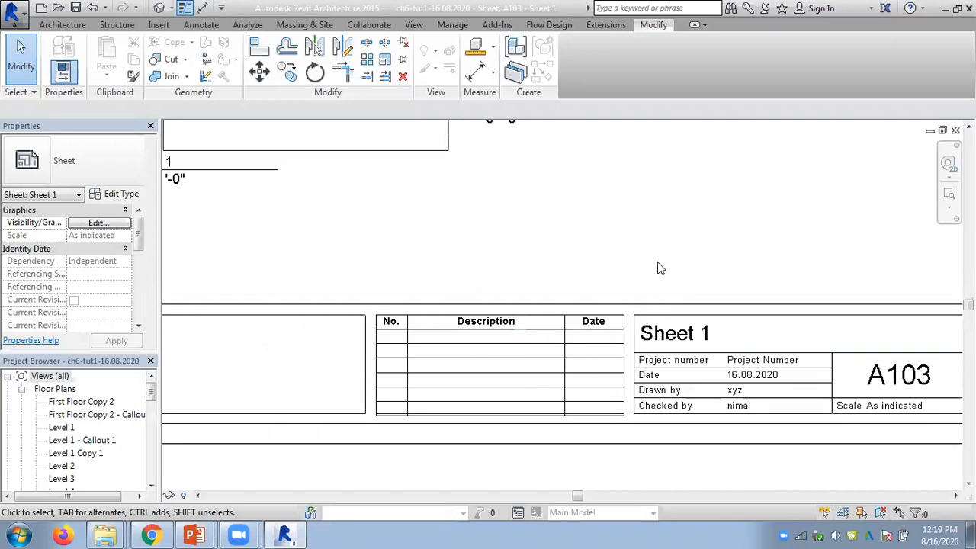
Step: Select the title block on sheet A103 and open its family for editing
click(674, 311)
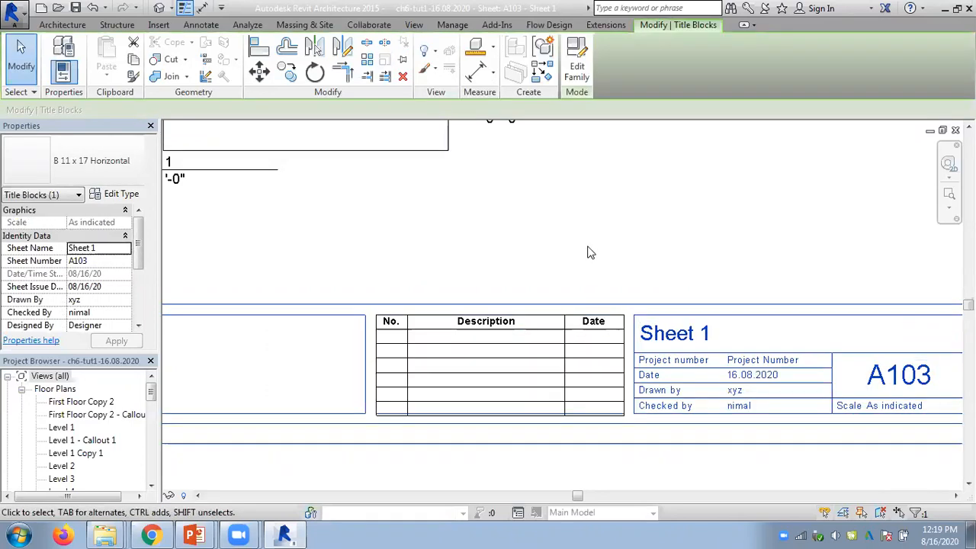
scroll(587, 252, down, 1)
middle_drag(558, 241, 474, 292)
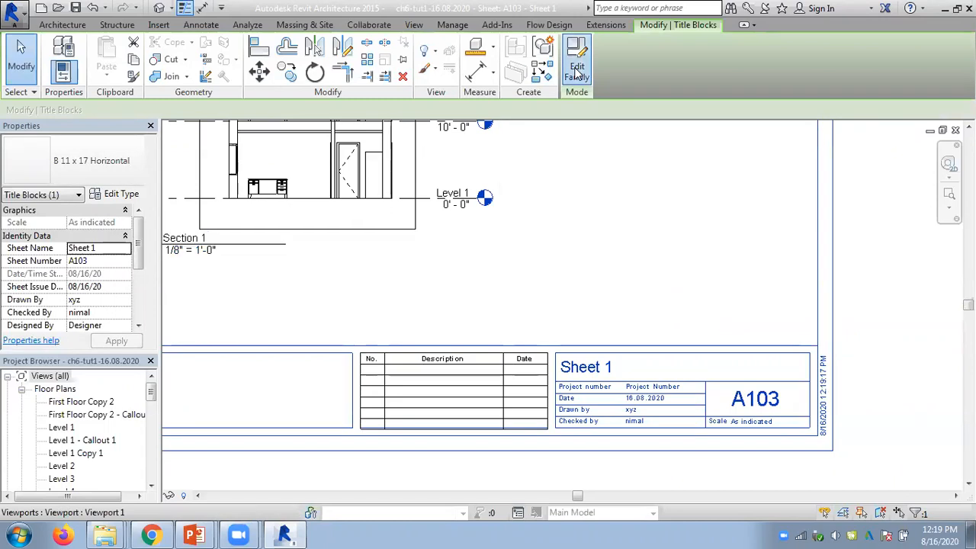
click(577, 71)
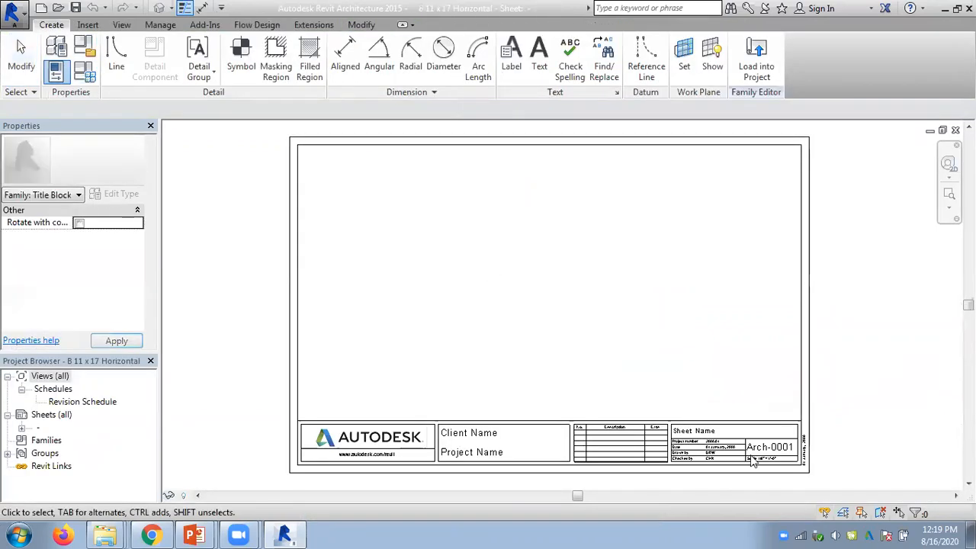
Step: Inspect the parameter assigned to the project number label in the title block family and close its label settings
scroll(724, 473, up, 2)
scroll(709, 467, up, 1)
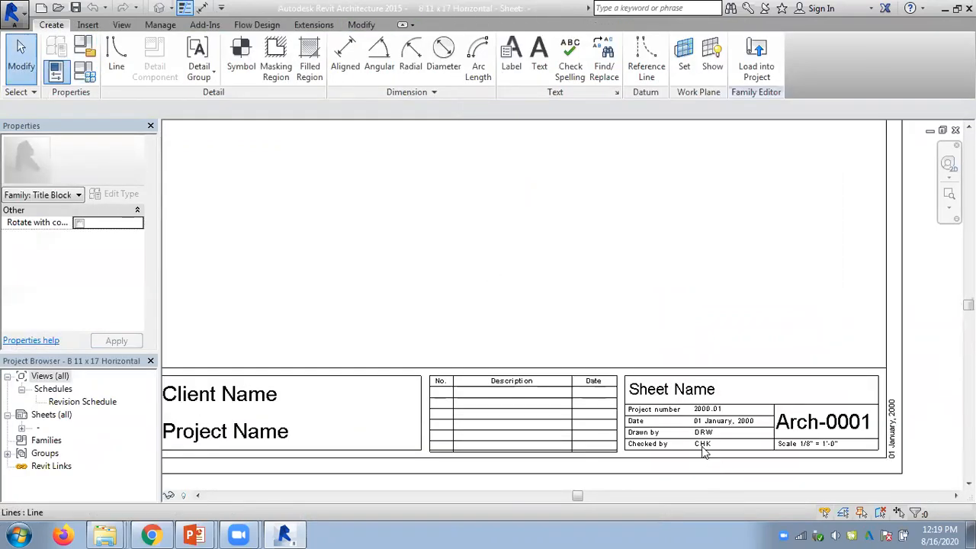
scroll(704, 448, up, 3)
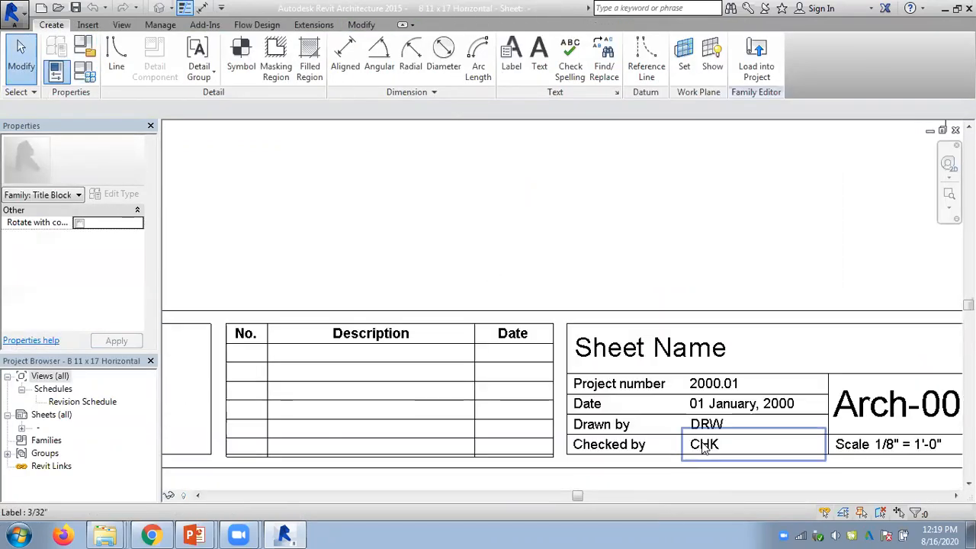
click(706, 385)
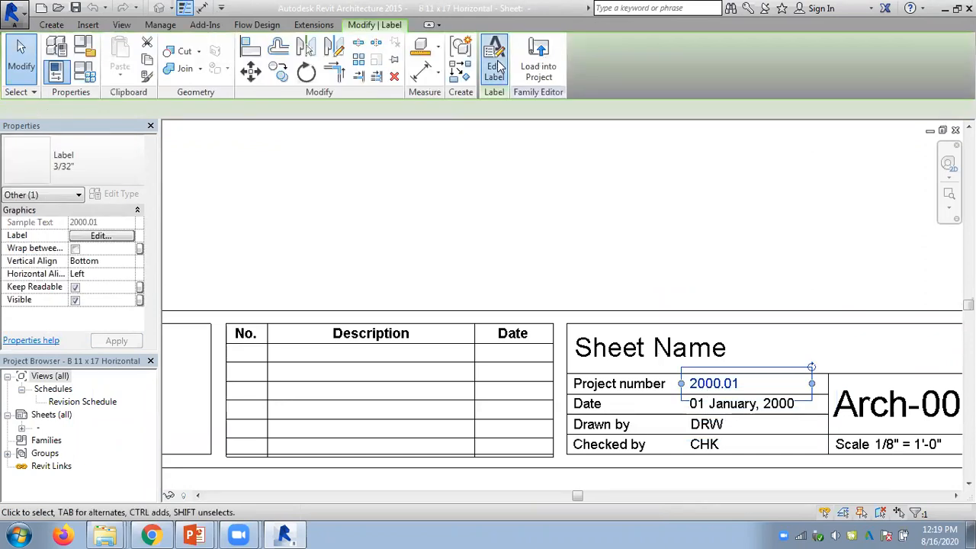
click(494, 61)
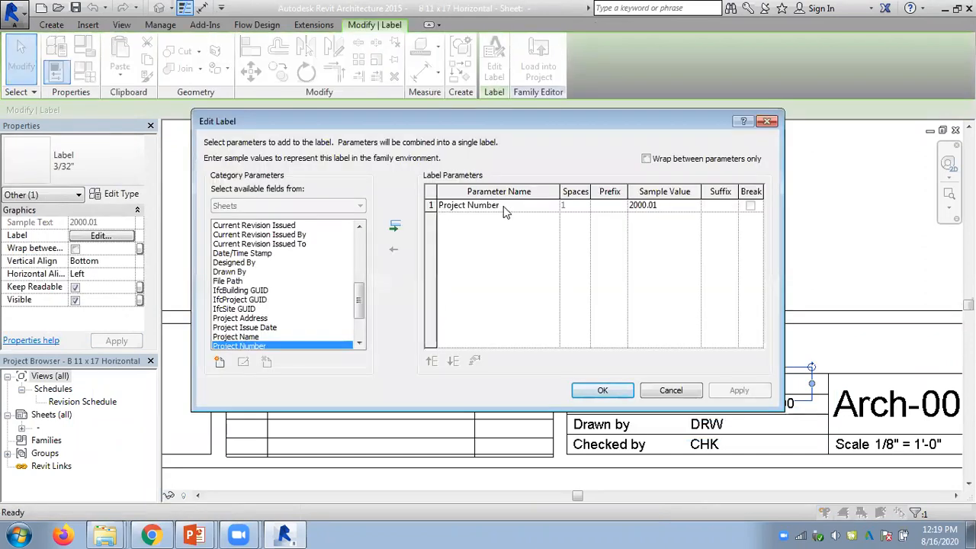
drag(412, 121, 287, 82)
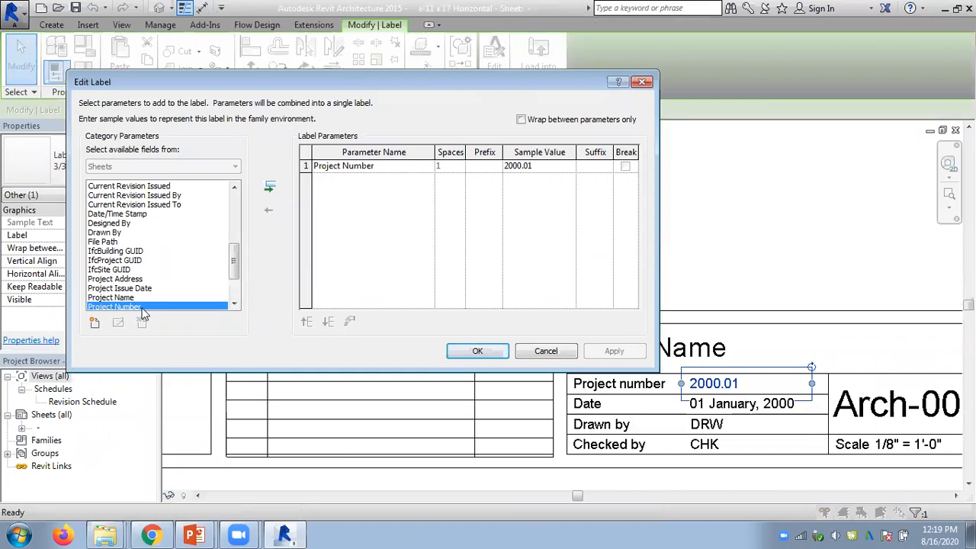
click(542, 354)
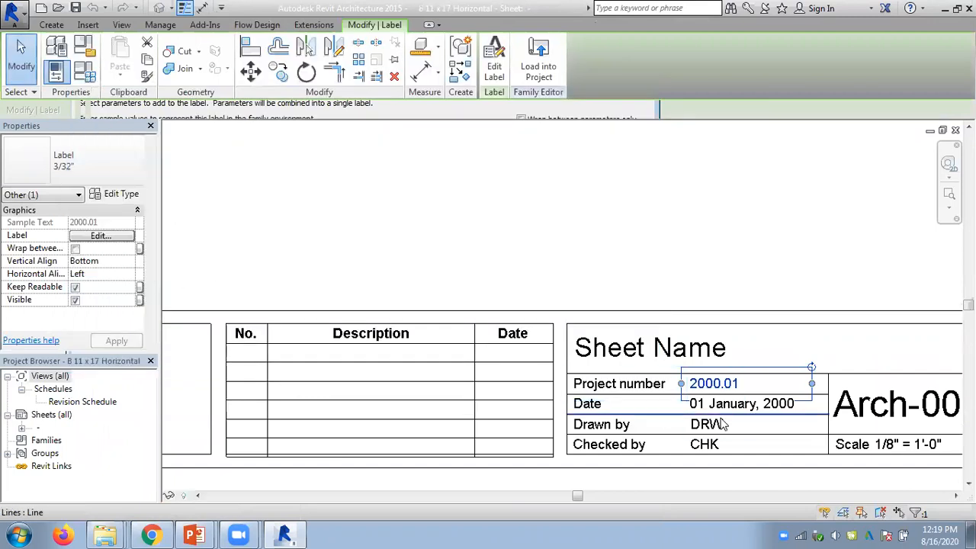
click(729, 290)
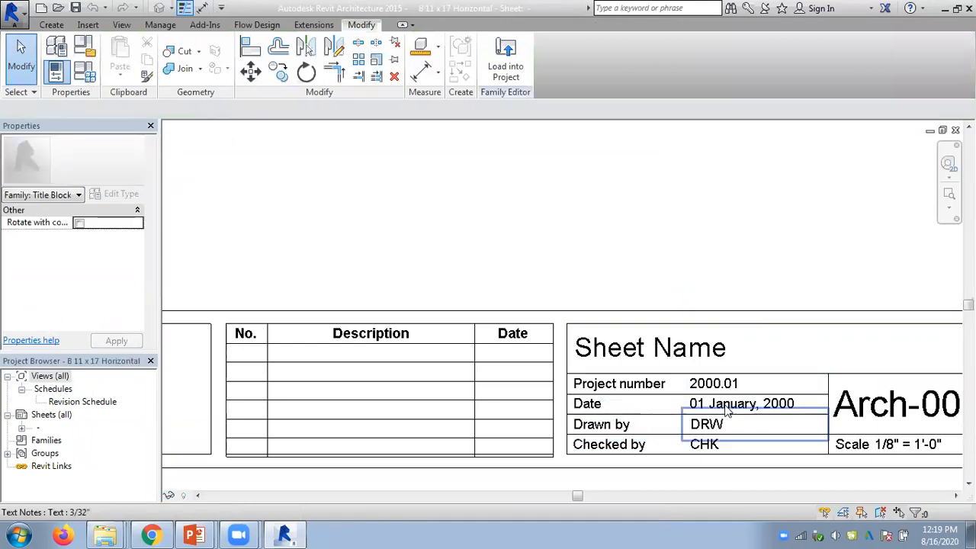
Step: Add the Sheet Issue Date parameter to the Date label alongside Project Issue Date
click(693, 403)
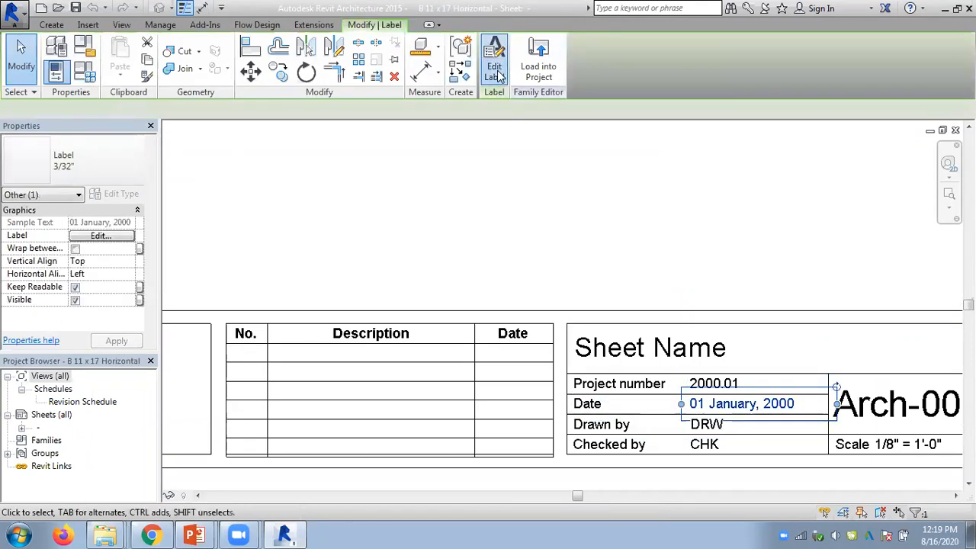
click(495, 73)
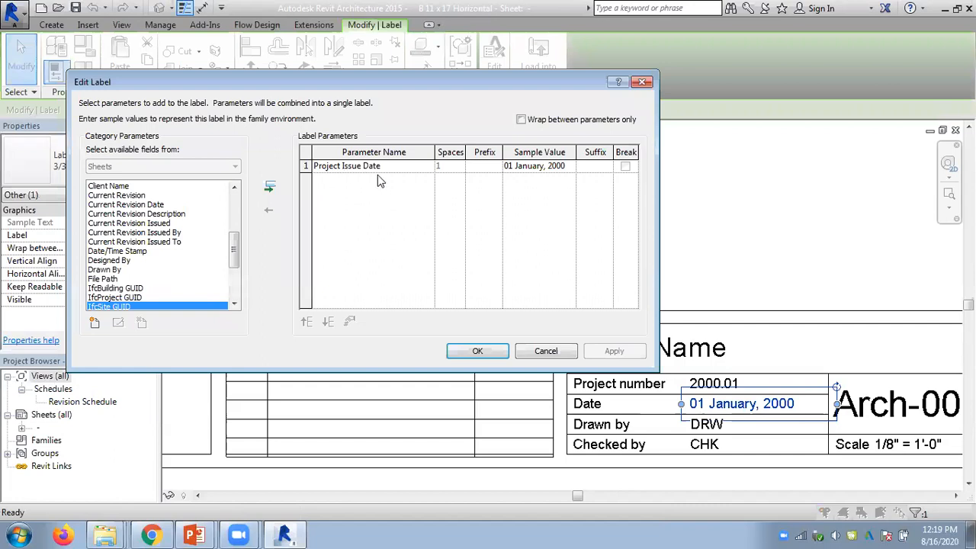
drag(234, 255, 234, 277)
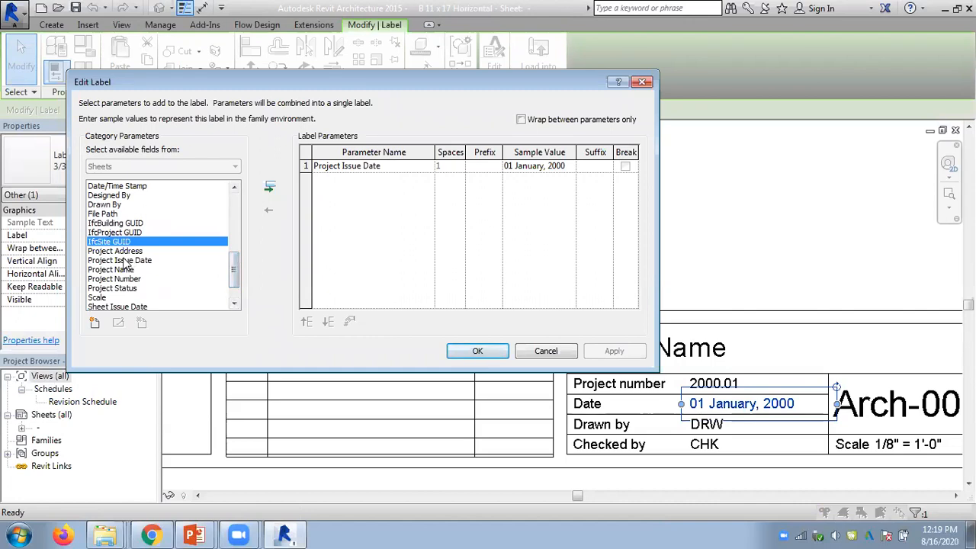
click(119, 304)
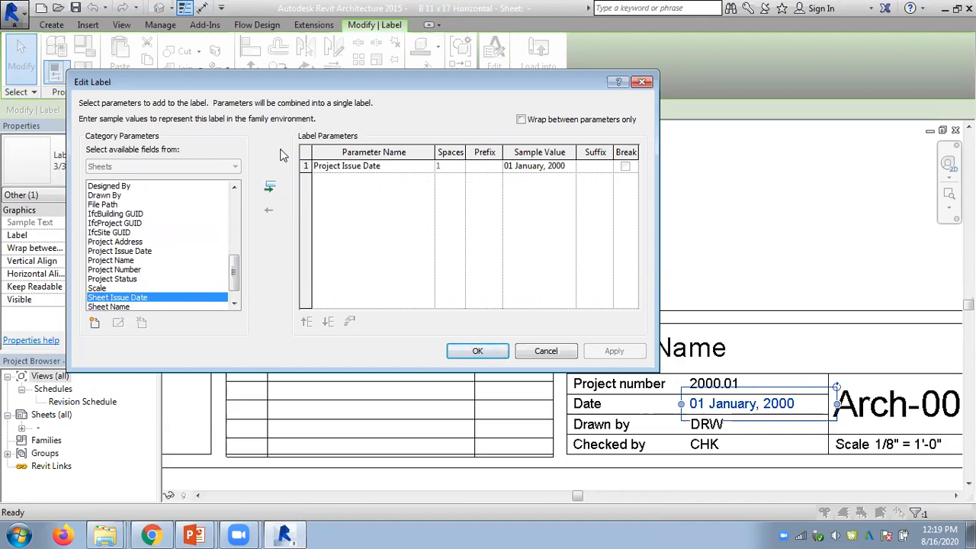
click(269, 187)
click(477, 350)
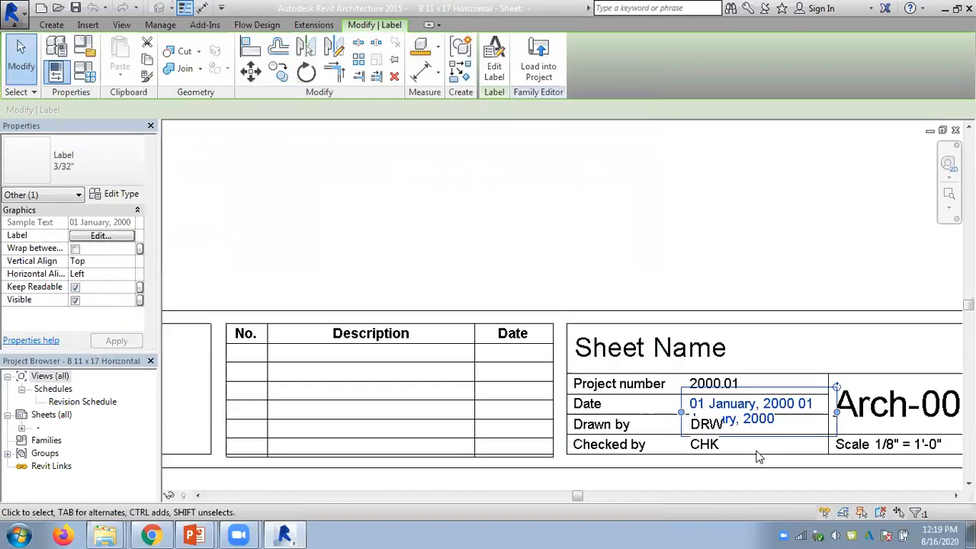
Step: Widen the date label on both sides to fit one line, and load the family into the project, overwriting the existing version
drag(680, 412, 617, 412)
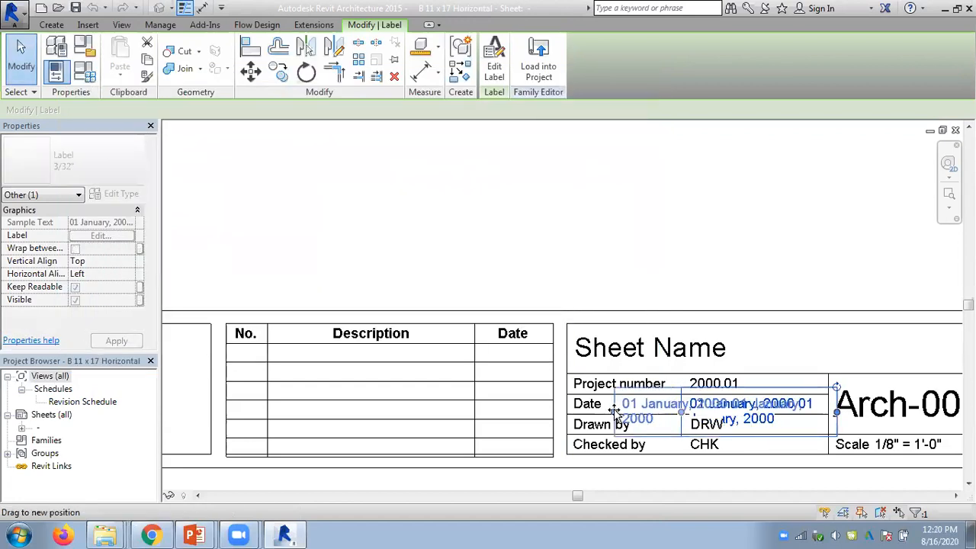
drag(836, 412, 886, 411)
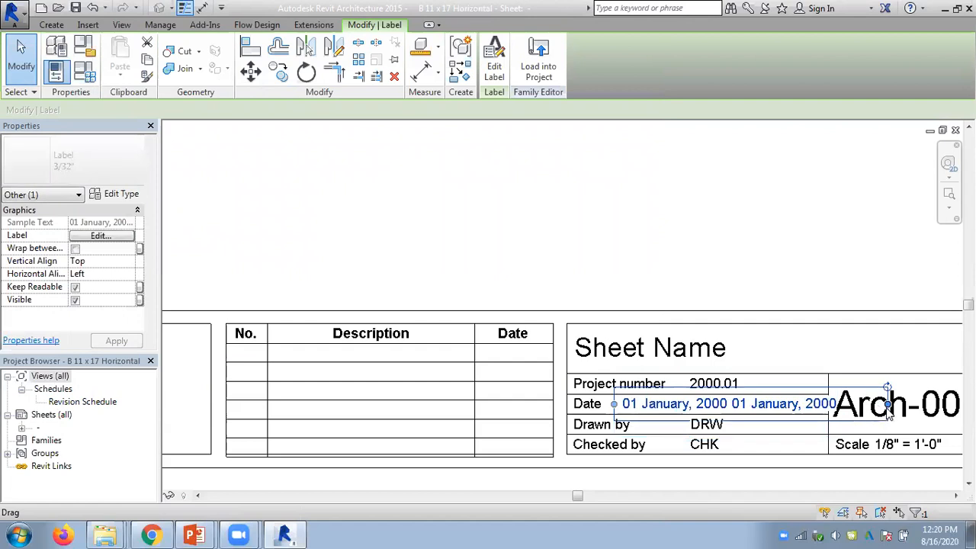
click(538, 76)
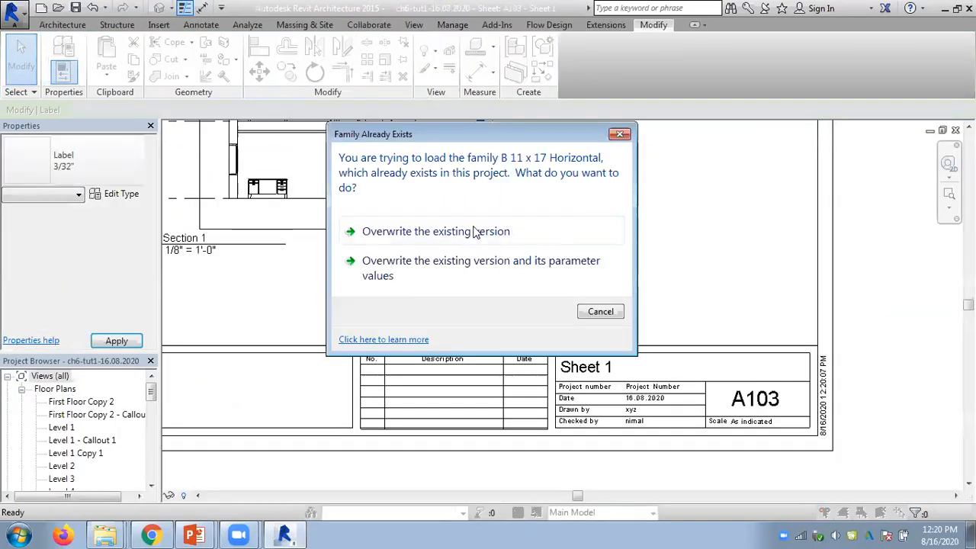
click(467, 238)
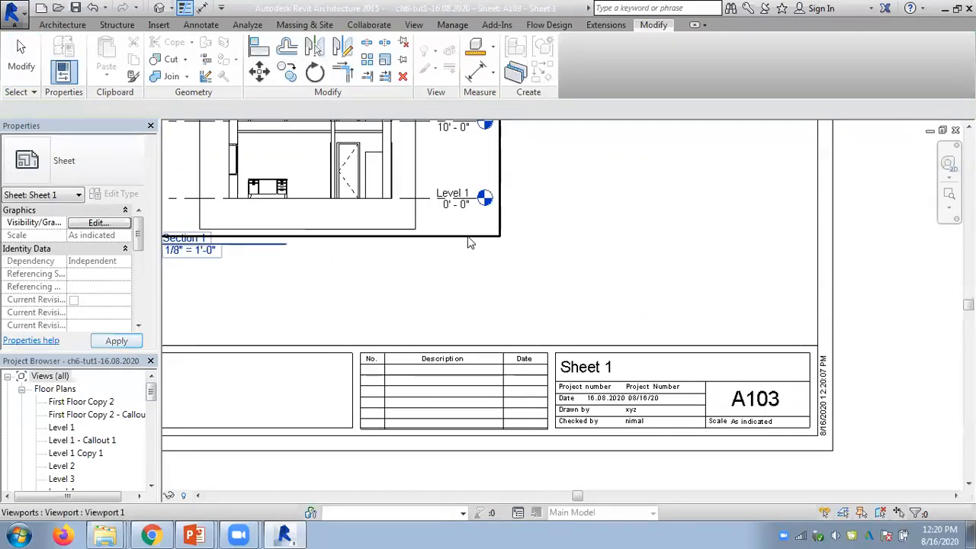
Step: Set the Sheet Issue Date of sheet A103's title block to 09/16/20
scroll(532, 385, up, 2)
scroll(531, 385, up, 1)
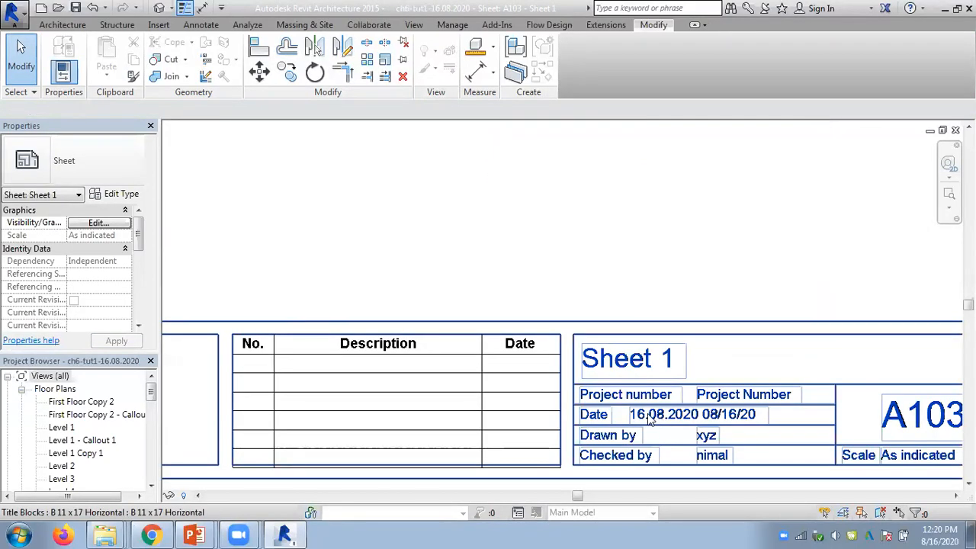
click(717, 421)
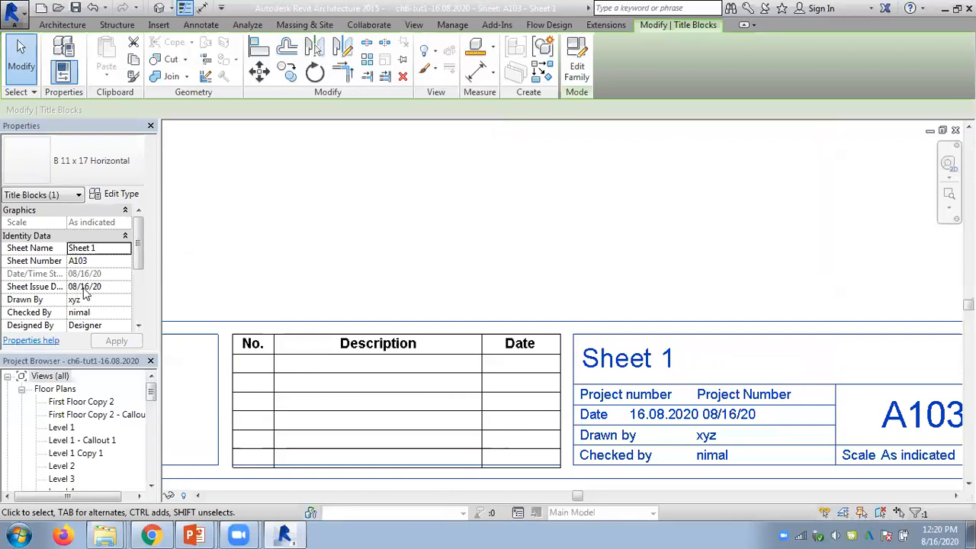
click(76, 287)
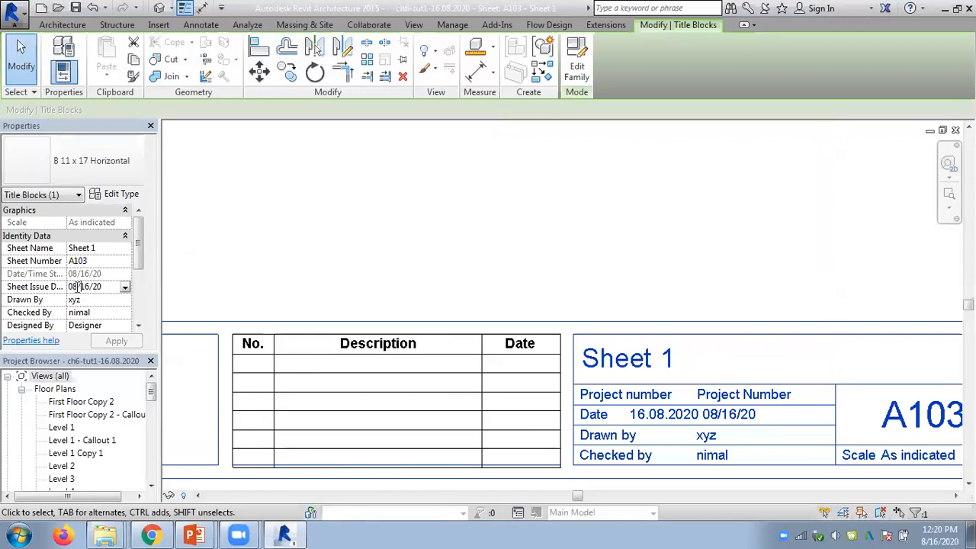
double_click(73, 287)
text(09)
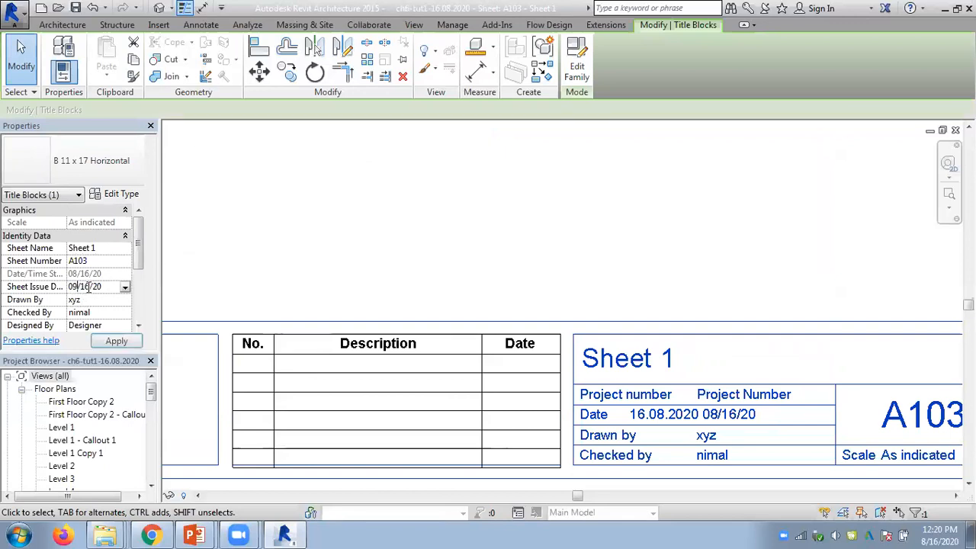
click(119, 343)
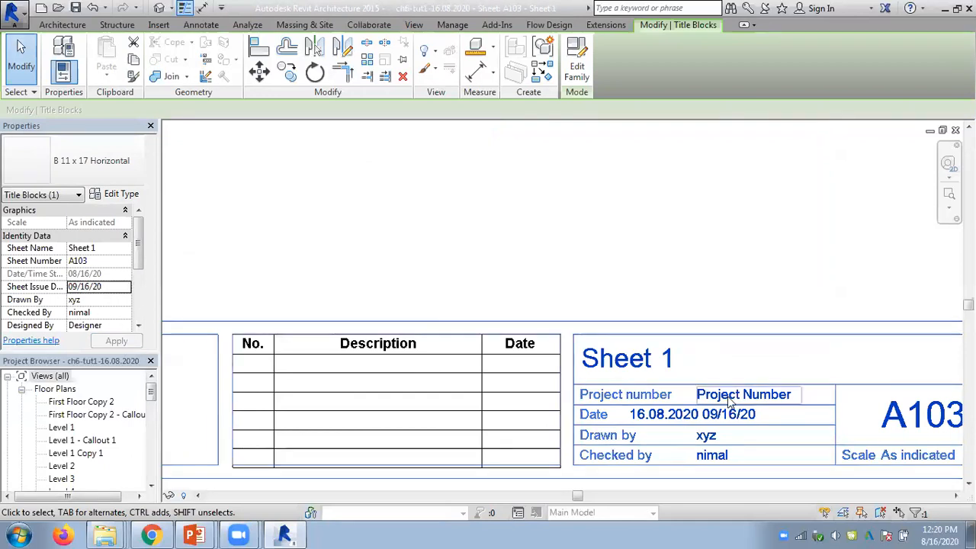
Step: Inspect the parameter values behind the title block's combined date label and cancel without changing them
click(644, 425)
click(615, 355)
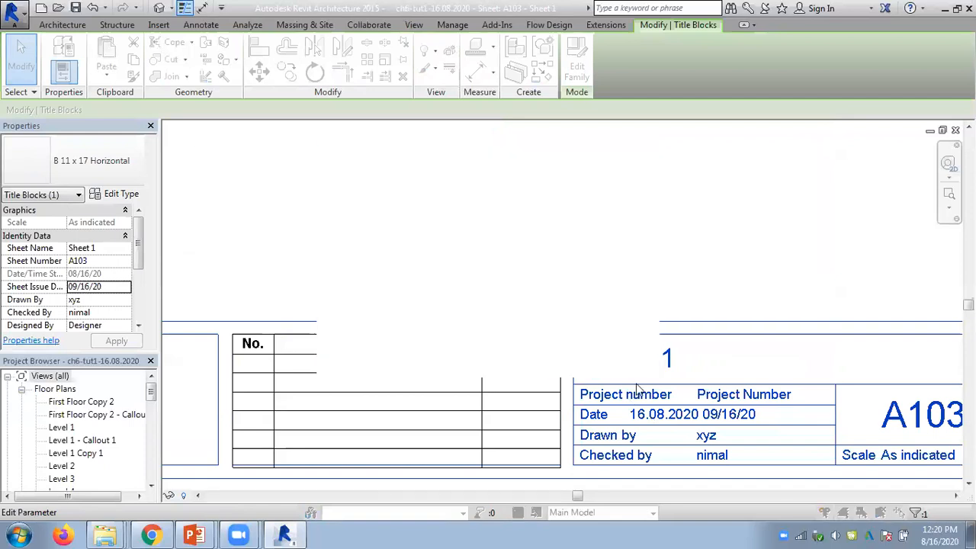
click(653, 418)
click(602, 357)
click(734, 416)
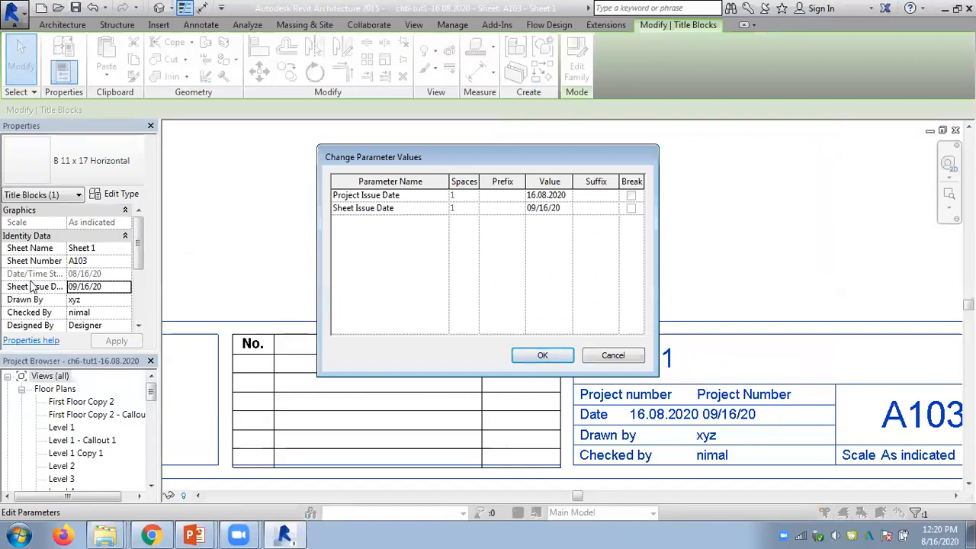
click(601, 356)
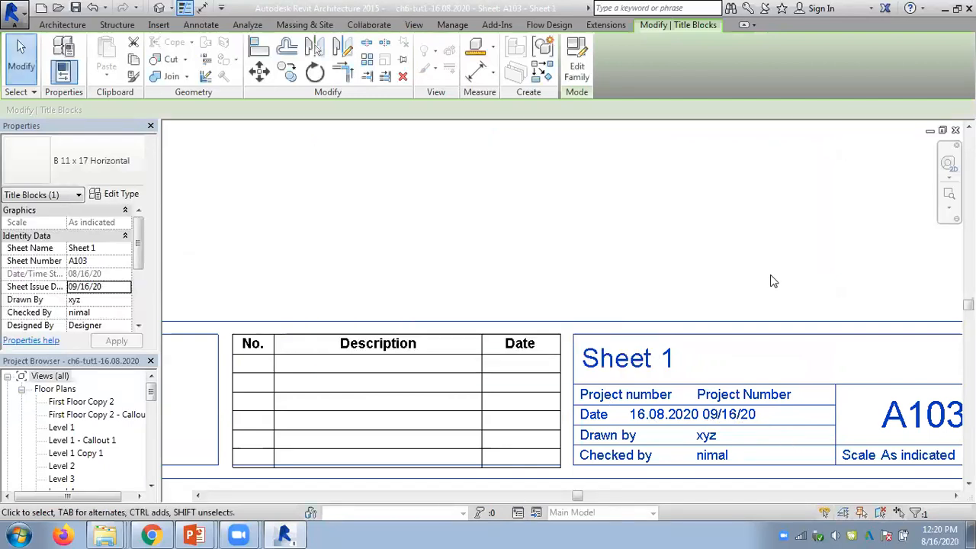
click(771, 276)
Step: Remove the Sheet Issue Date parameter from the title block family's date label and reload the family, overwriting the existing version
click(757, 325)
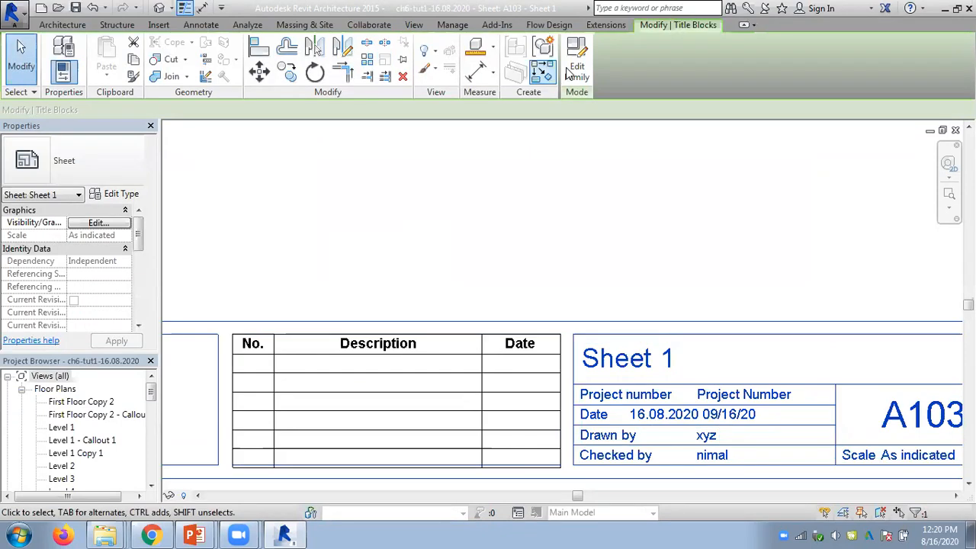
click(573, 70)
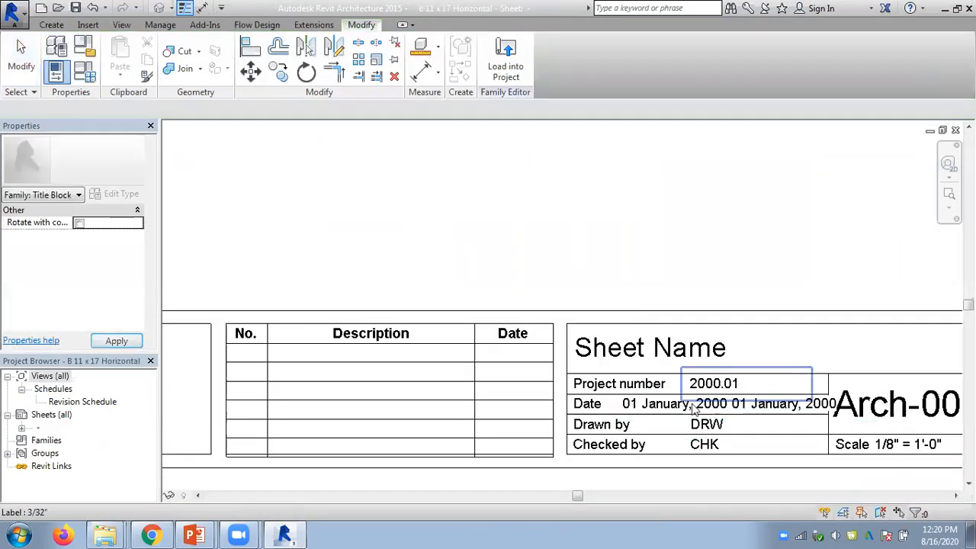
click(693, 405)
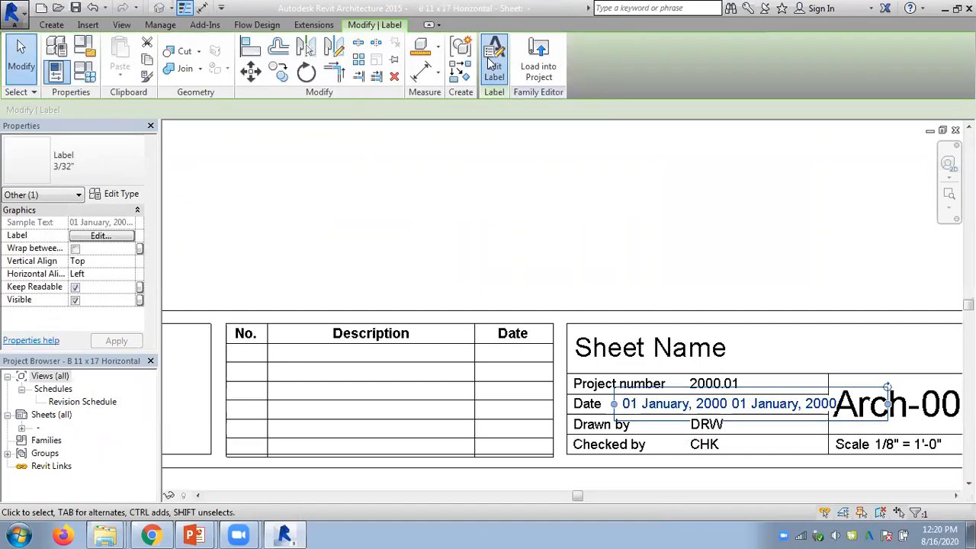
click(491, 61)
click(329, 171)
click(329, 182)
click(269, 207)
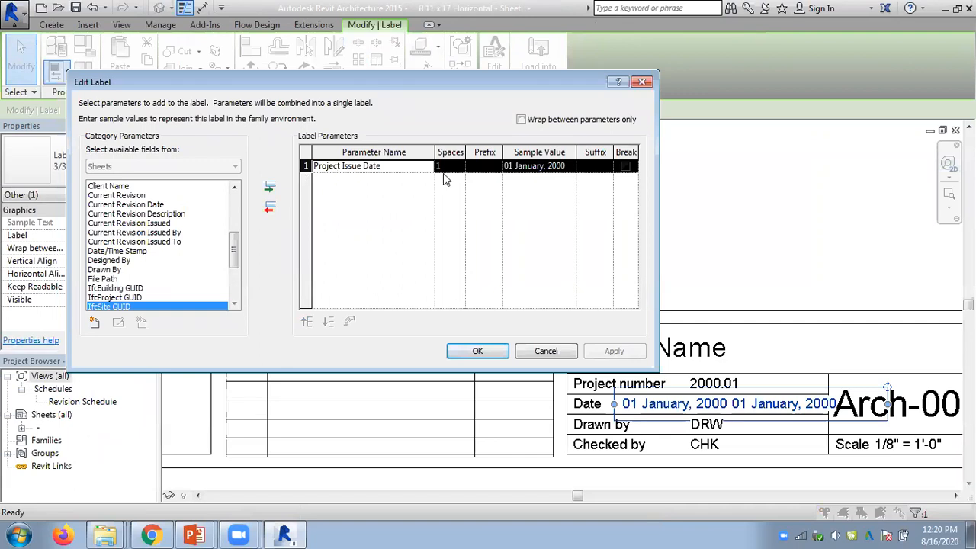
click(478, 350)
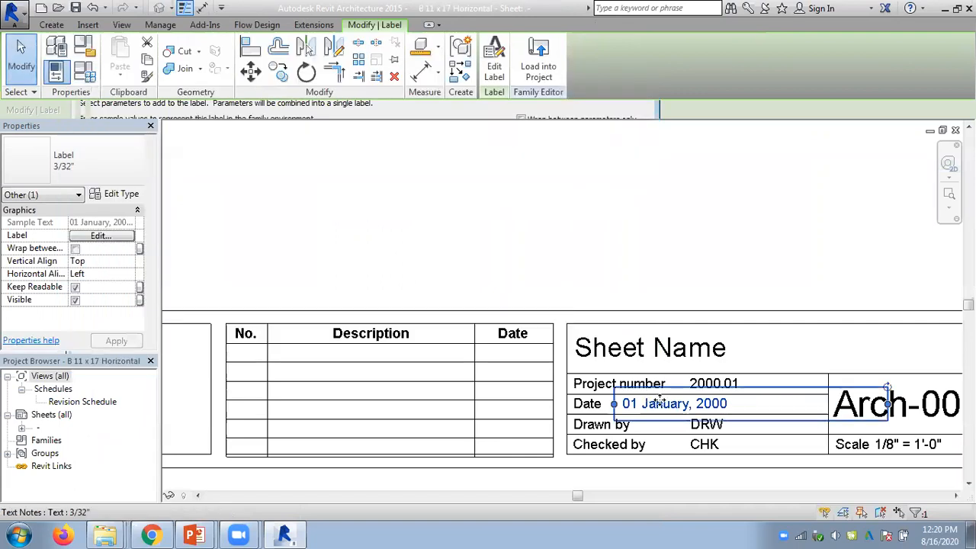
click(538, 61)
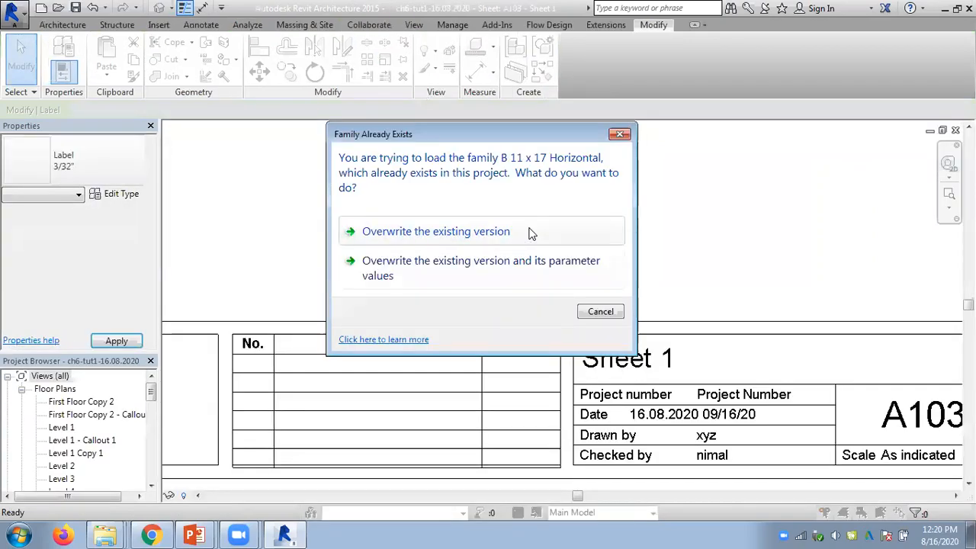
click(529, 229)
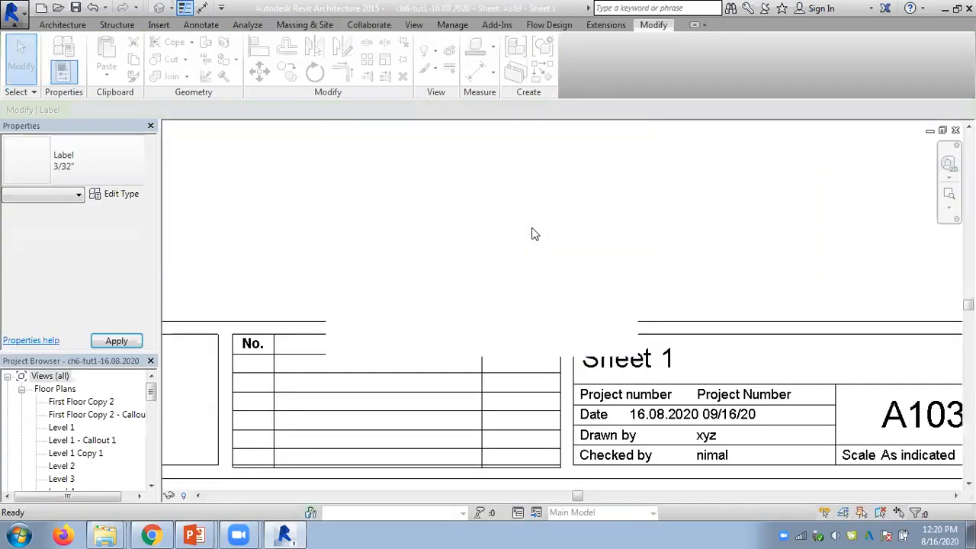
Step: Check the title block's editable date value on sheet A103 and clear the selection
click(685, 421)
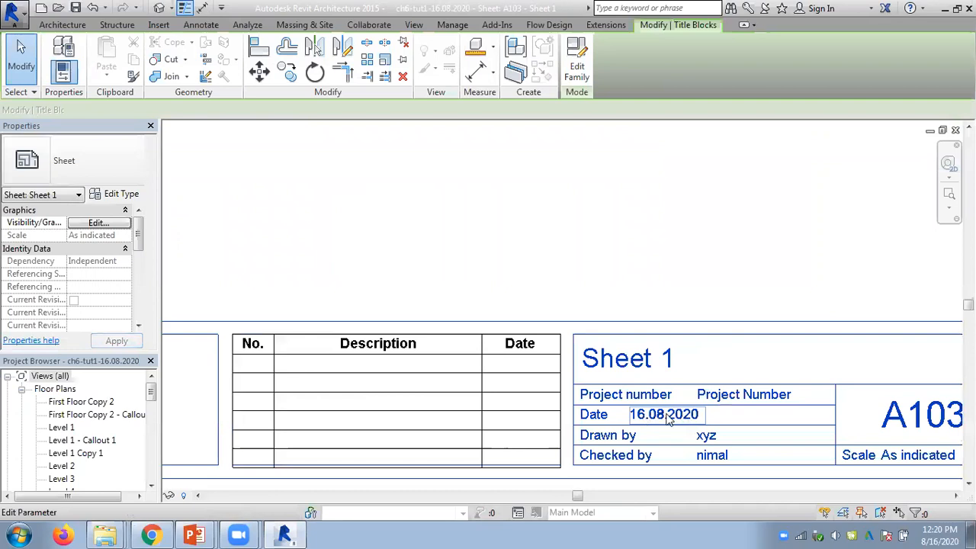
click(659, 415)
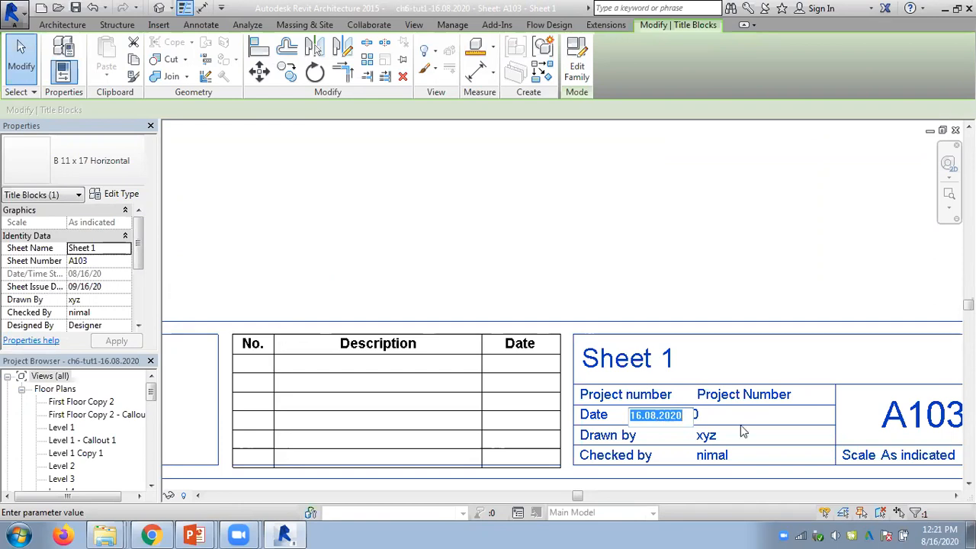
click(657, 301)
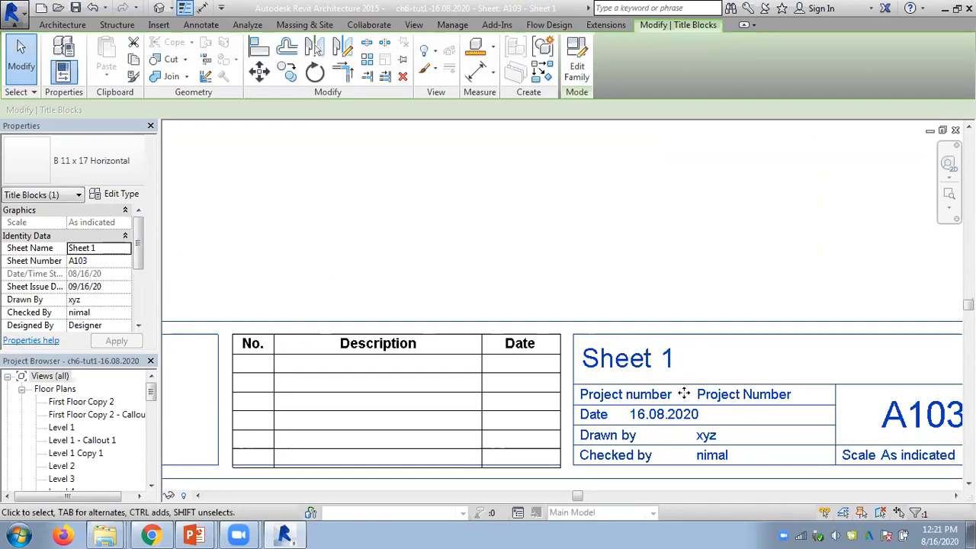
click(610, 298)
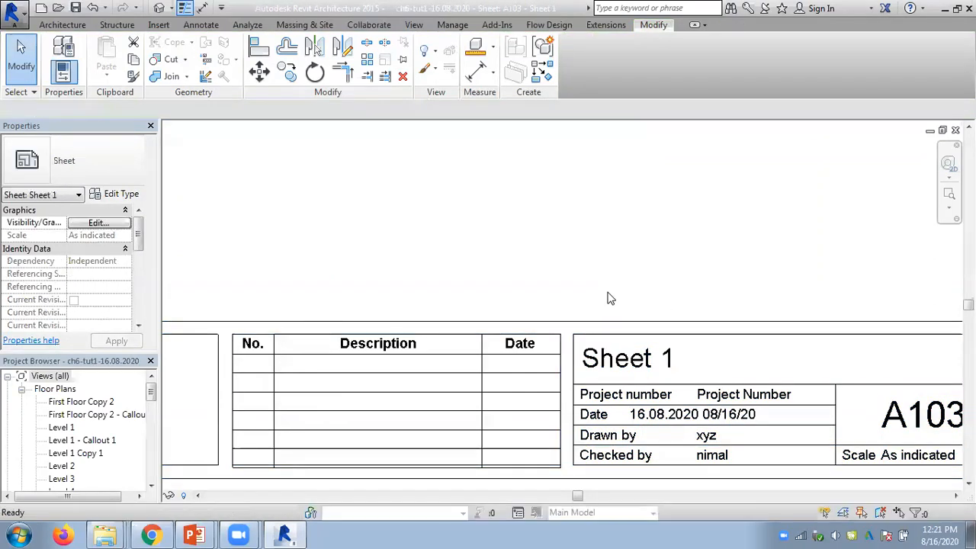
Step: Inspect sheet A103's title block properties and its editable Date field, leaving the value unchanged
scroll(610, 298, down, 2)
scroll(610, 298, up, 2)
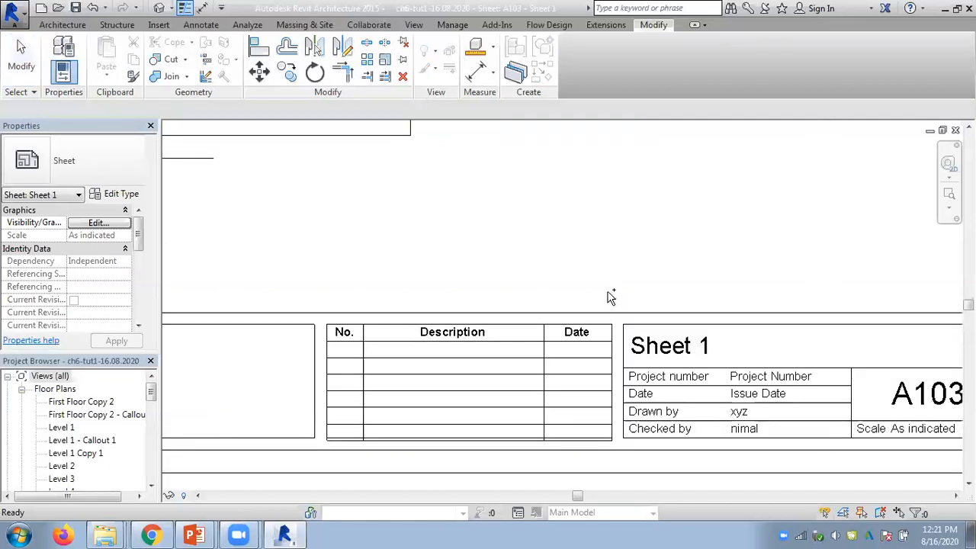
scroll(773, 404, up, 2)
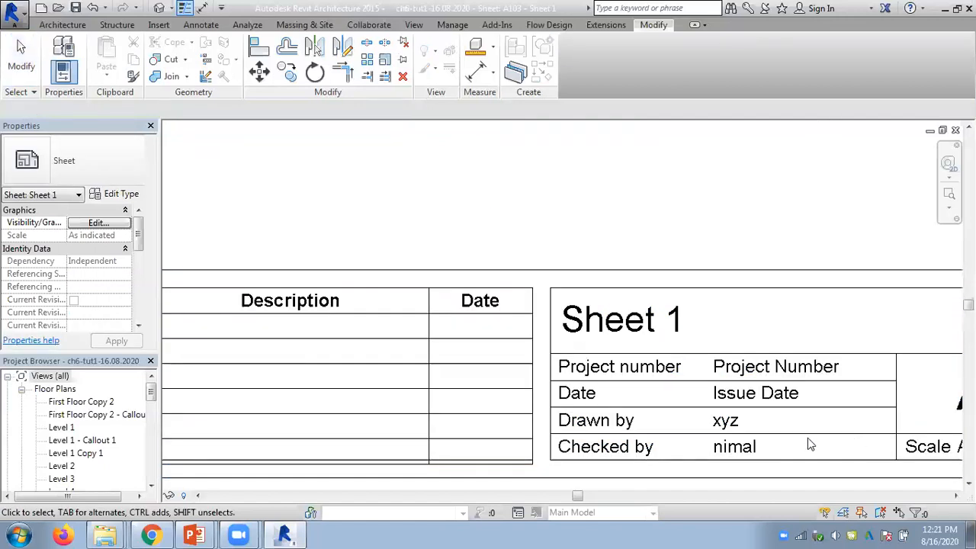
click(751, 396)
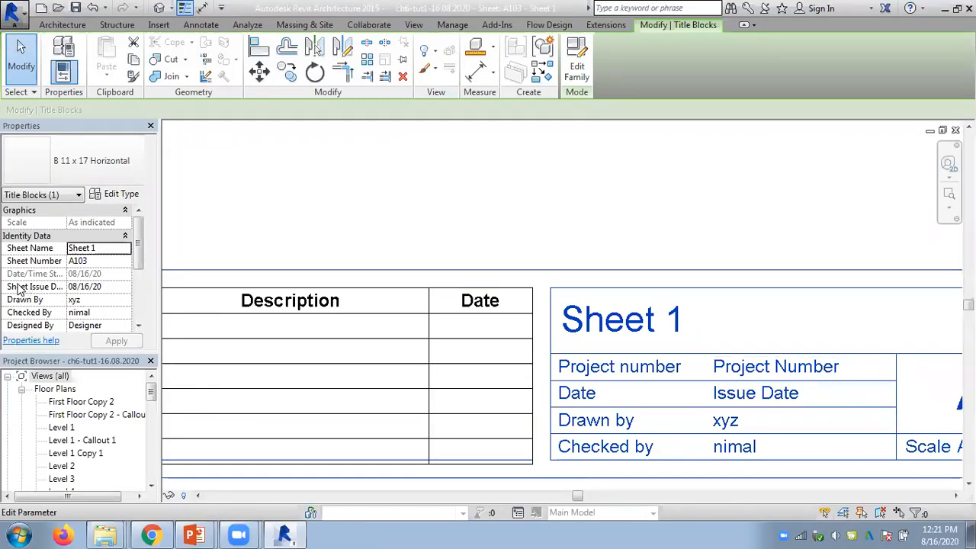
click(775, 398)
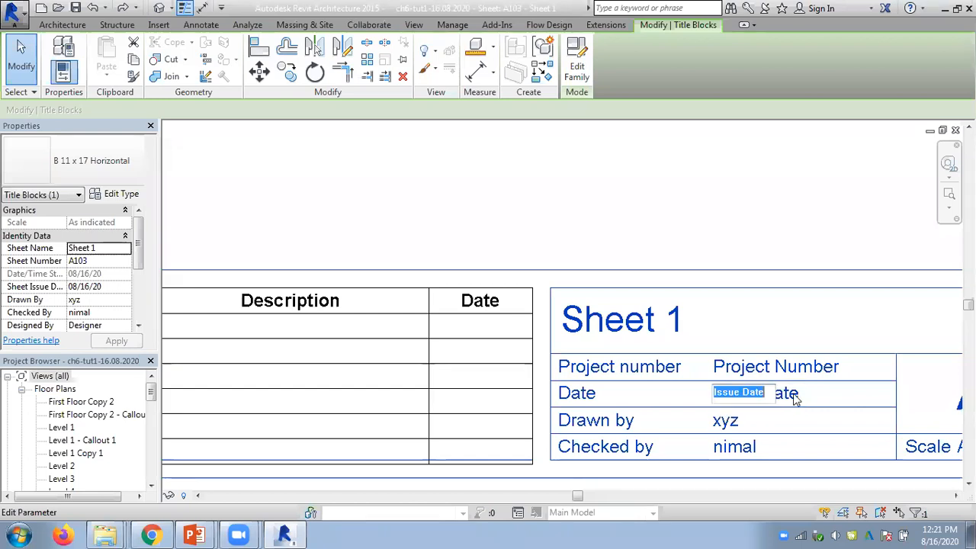
click(712, 220)
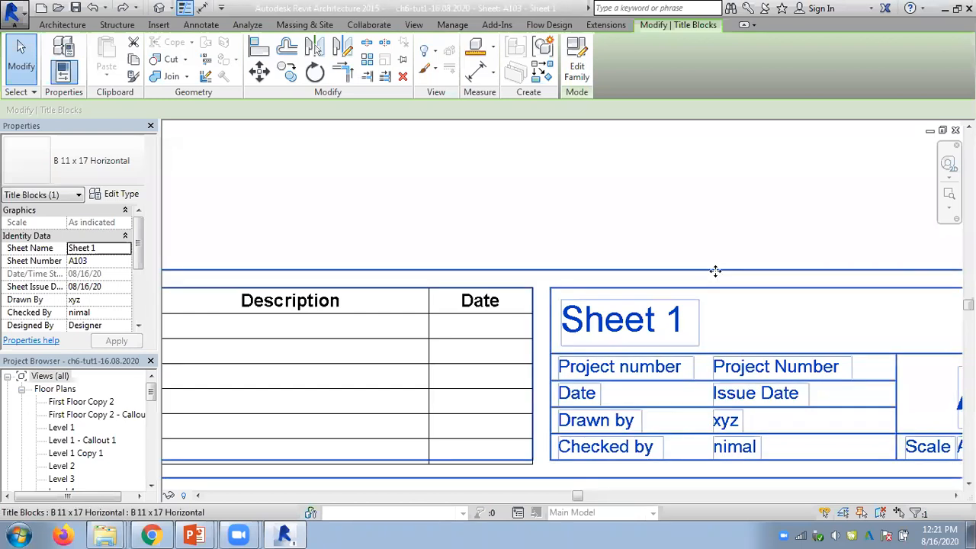
click(698, 261)
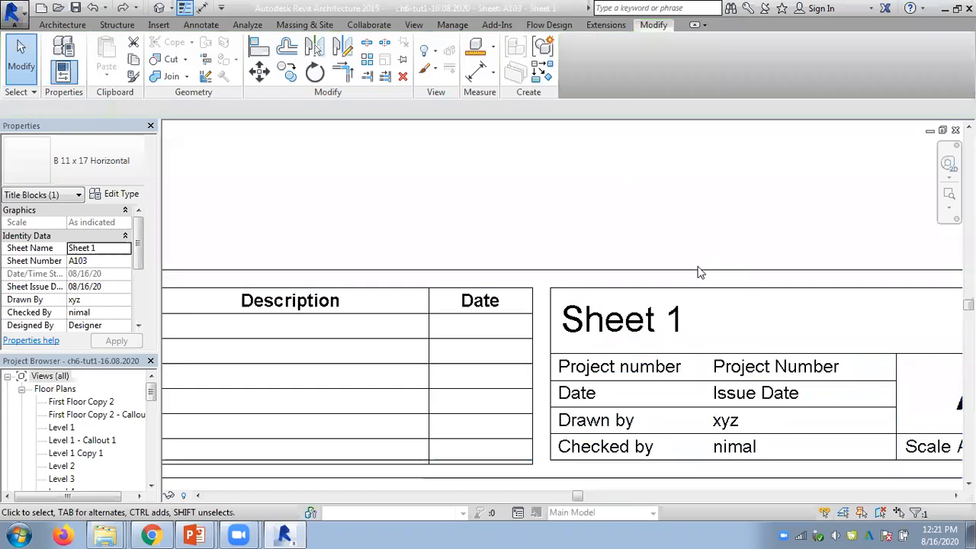
Step: Open the title block family for editing and review the category parameters available for its date label
click(697, 270)
click(578, 76)
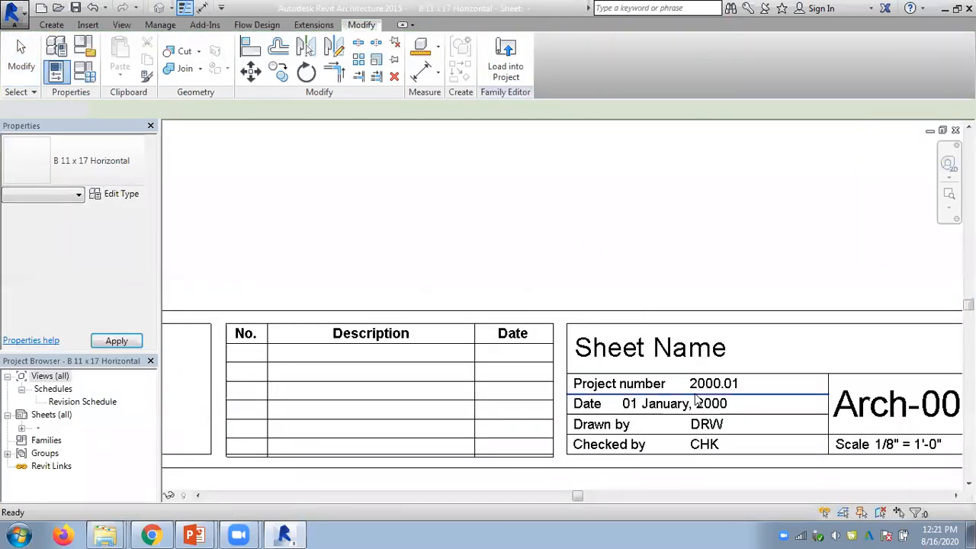
click(663, 412)
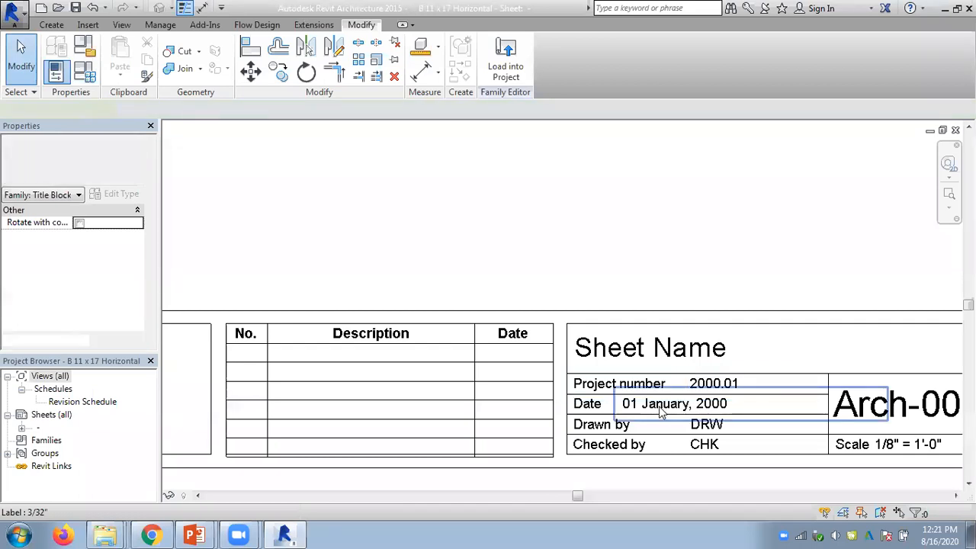
click(495, 57)
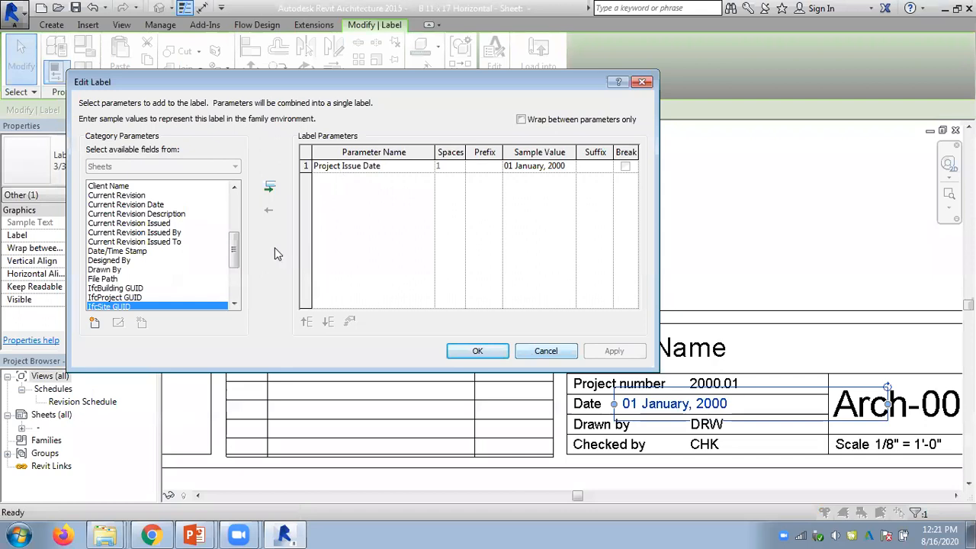
drag(235, 249, 218, 203)
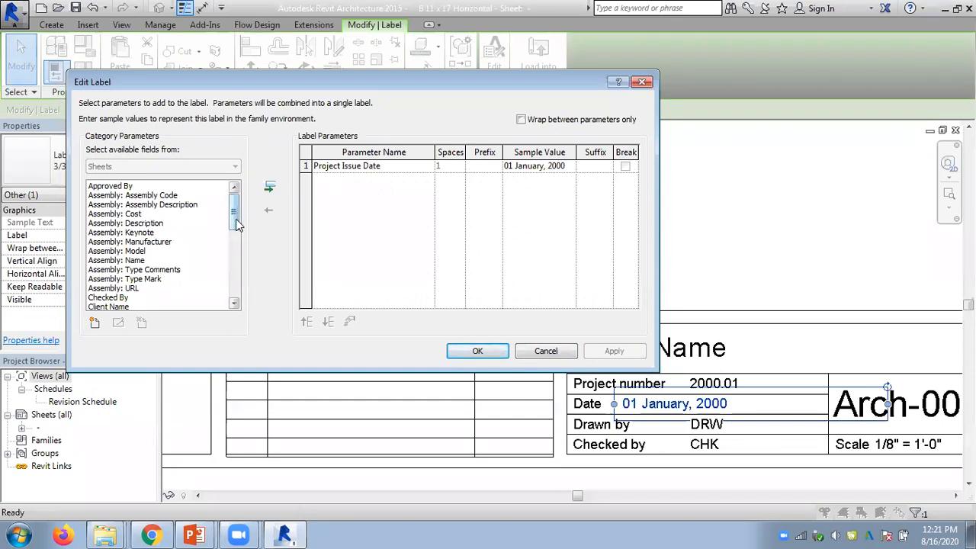
drag(234, 218, 226, 283)
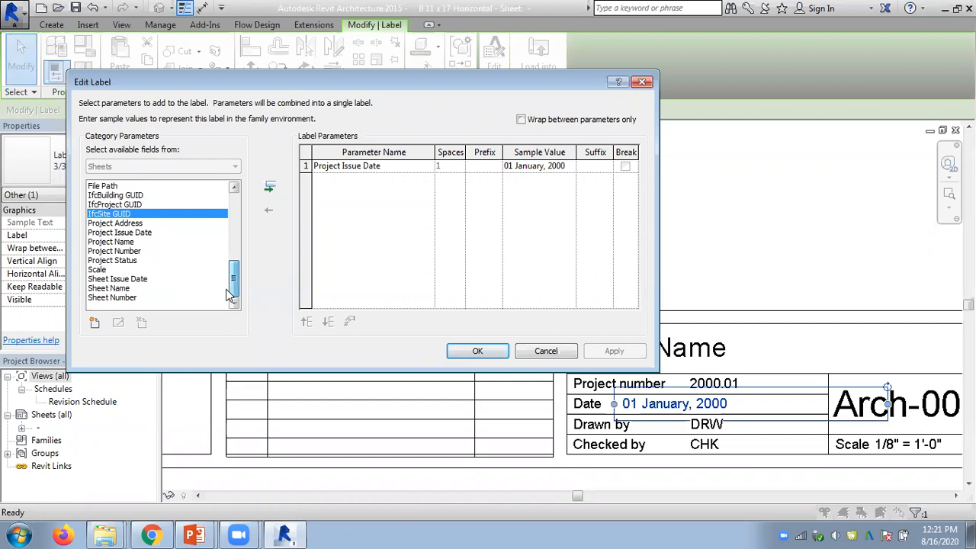
Step: Inspect the shared parameters that can be added to the date label and cancel without adding one
click(95, 323)
click(398, 186)
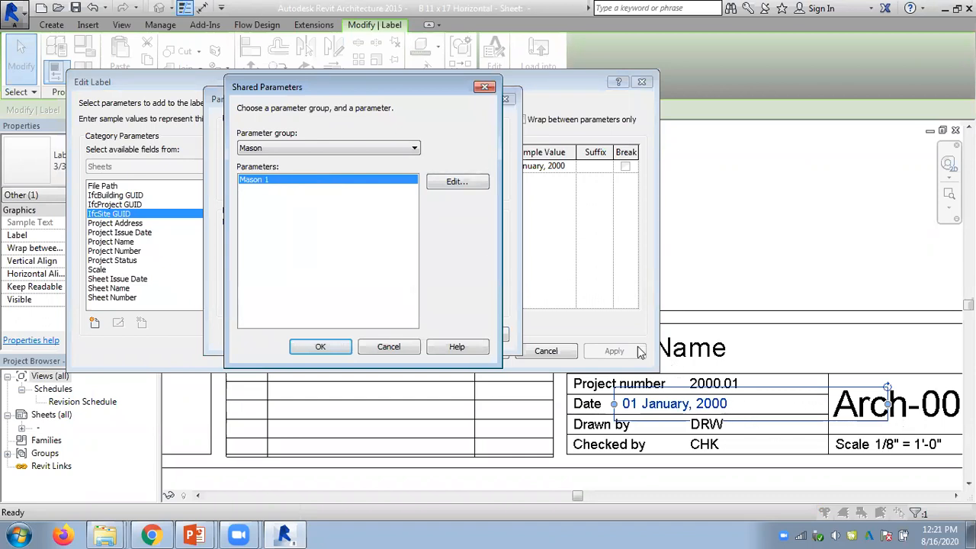
click(402, 345)
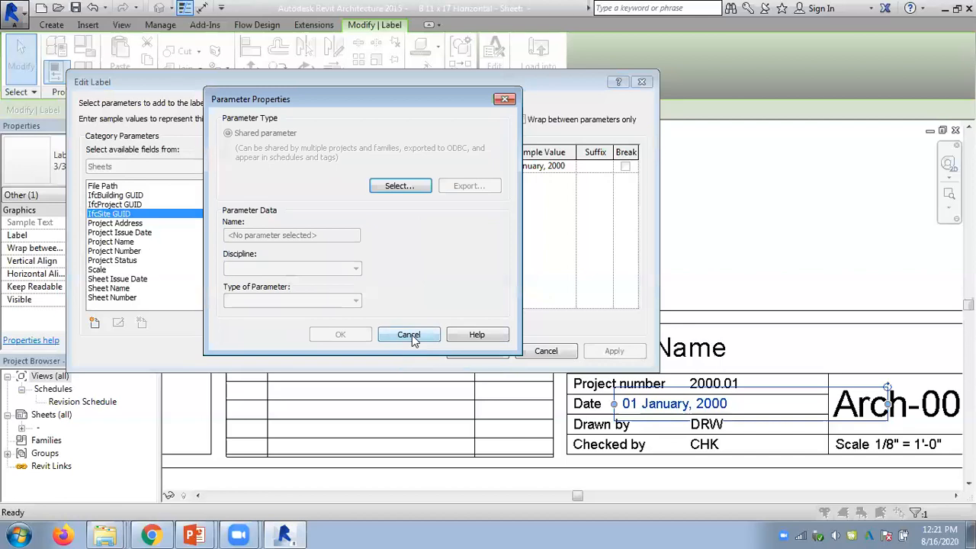
click(411, 335)
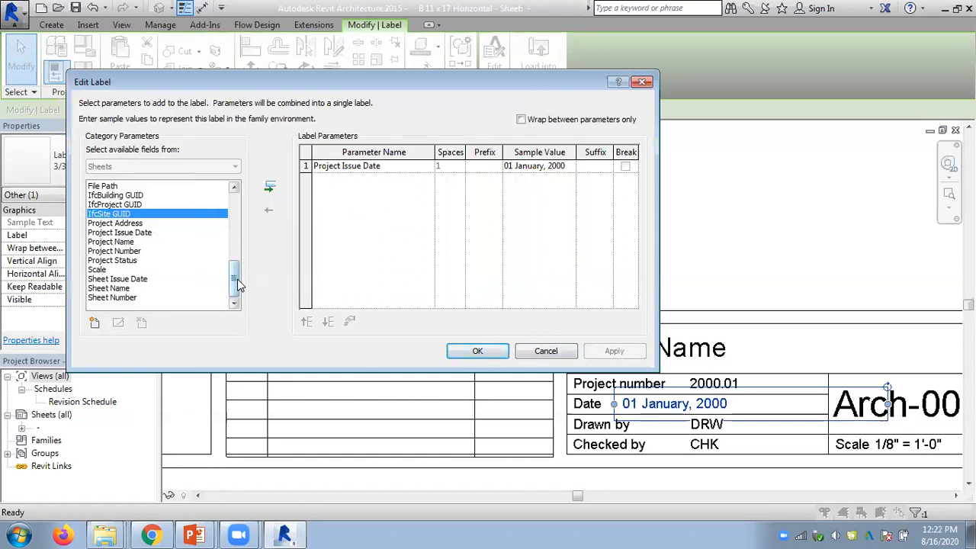
Step: Look up Sheet Issue Date and Project Issue Date among the label's available parameters and cancel the label edit
click(134, 280)
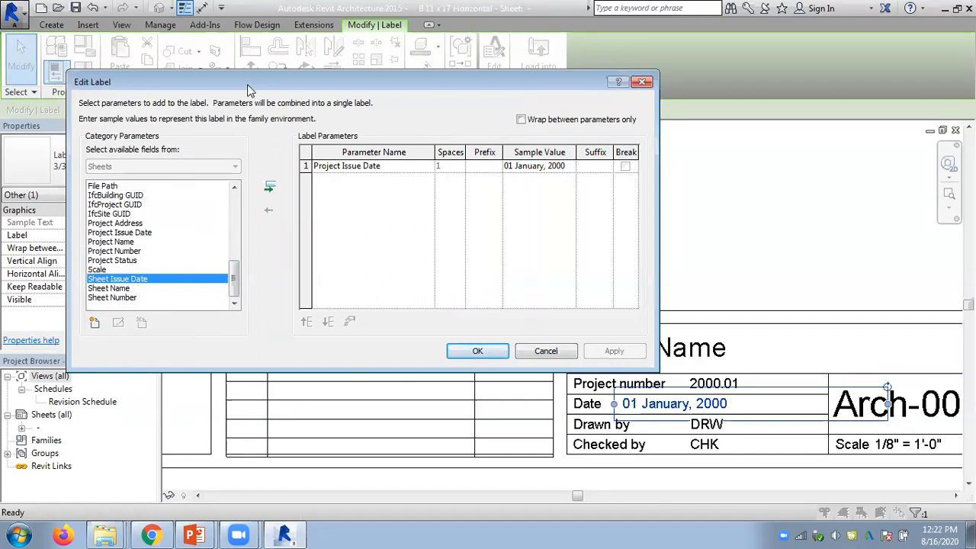
drag(305, 83, 419, 83)
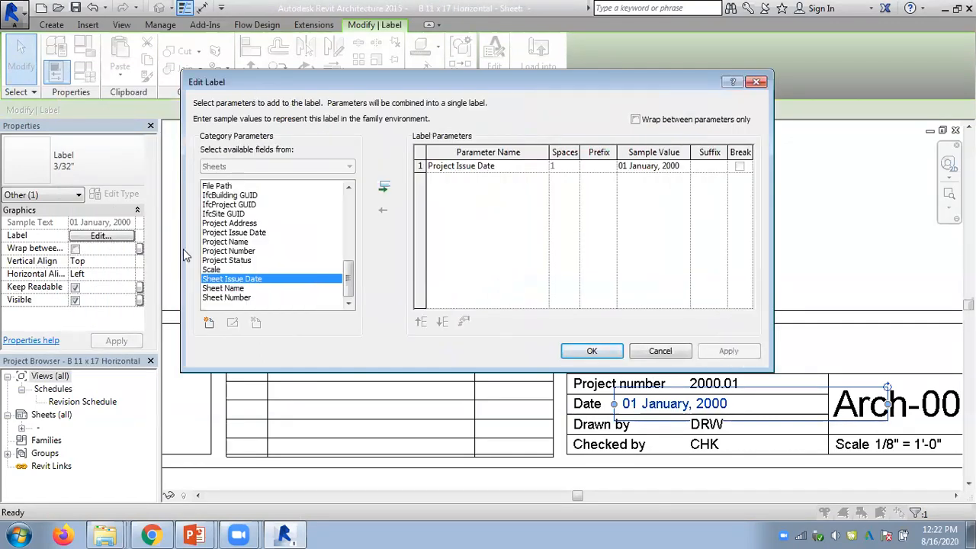
click(235, 233)
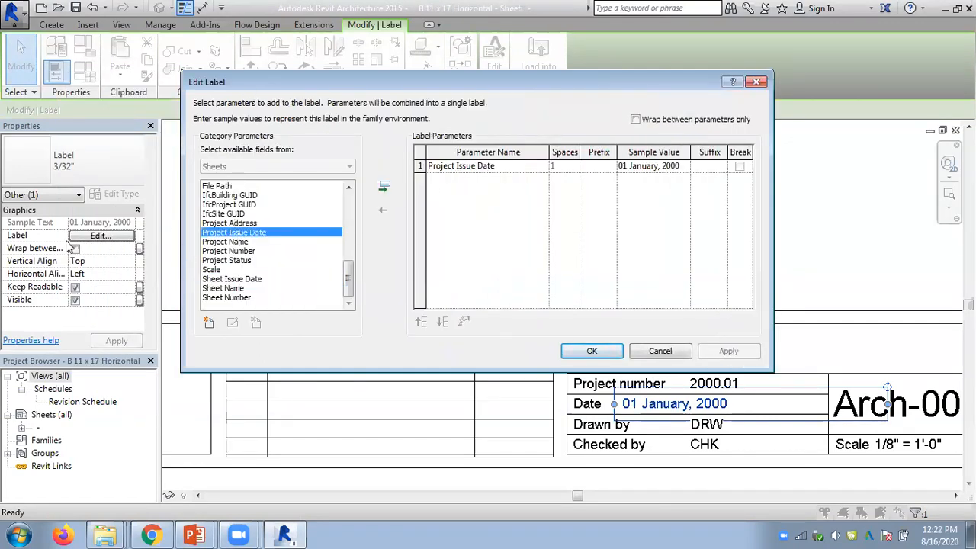
click(662, 351)
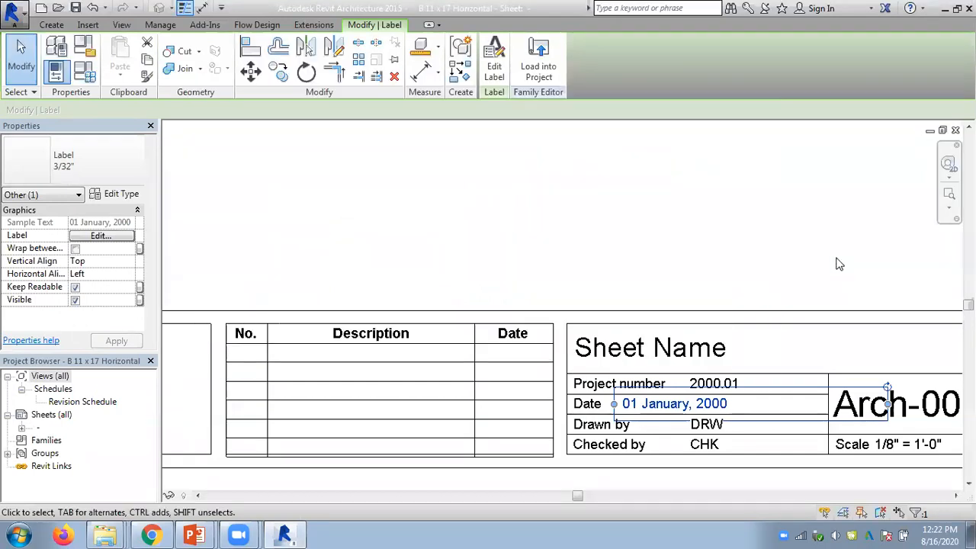
Step: Reload the title block family into the project, overwriting the existing version, and check the title block's properties on sheet A103
click(709, 221)
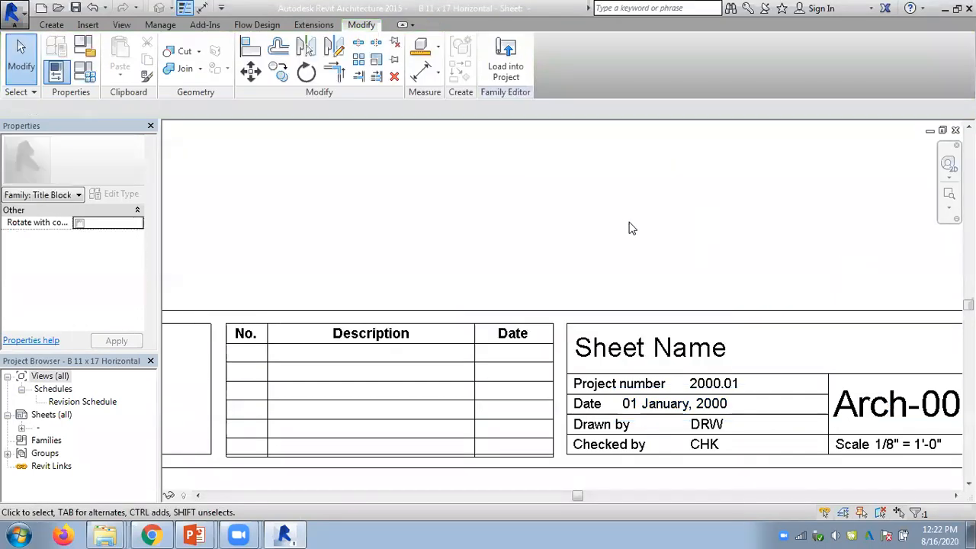
click(511, 73)
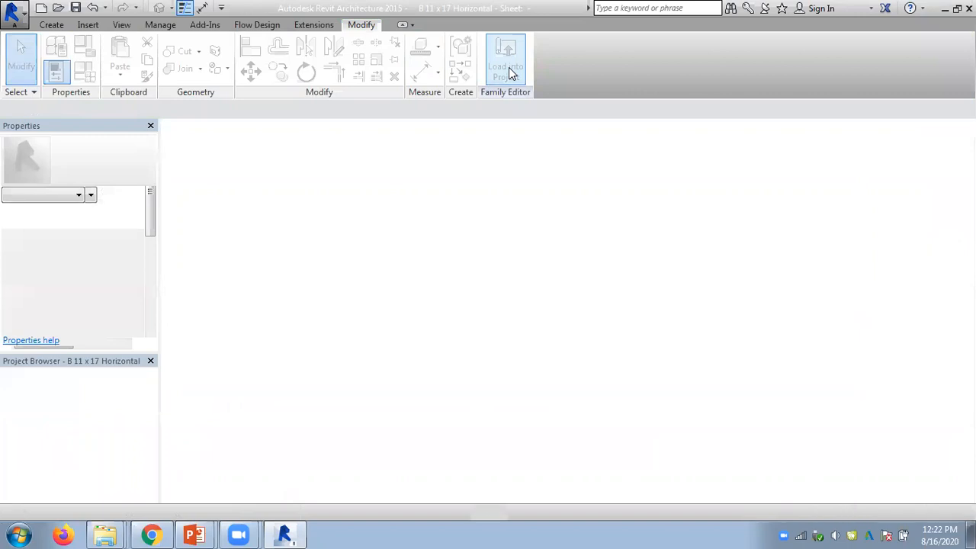
click(464, 236)
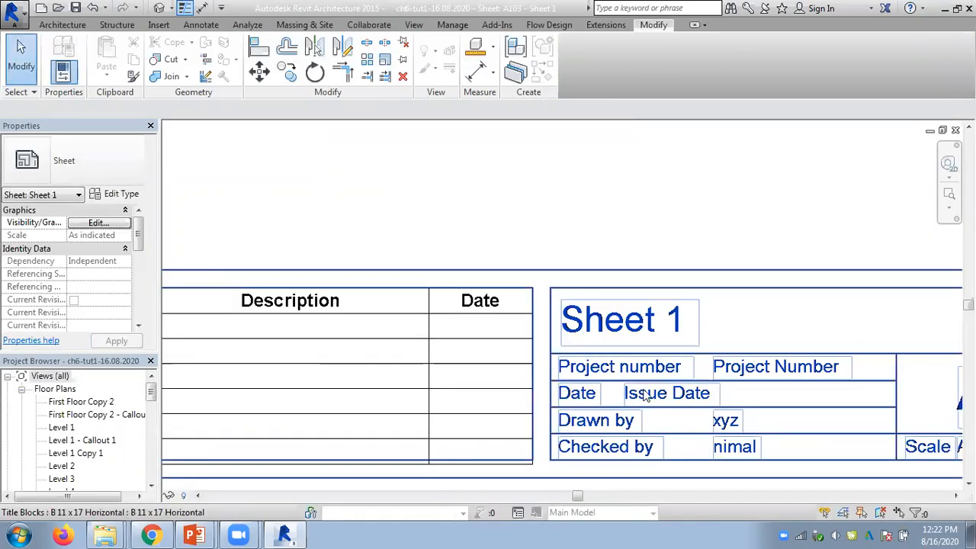
click(681, 398)
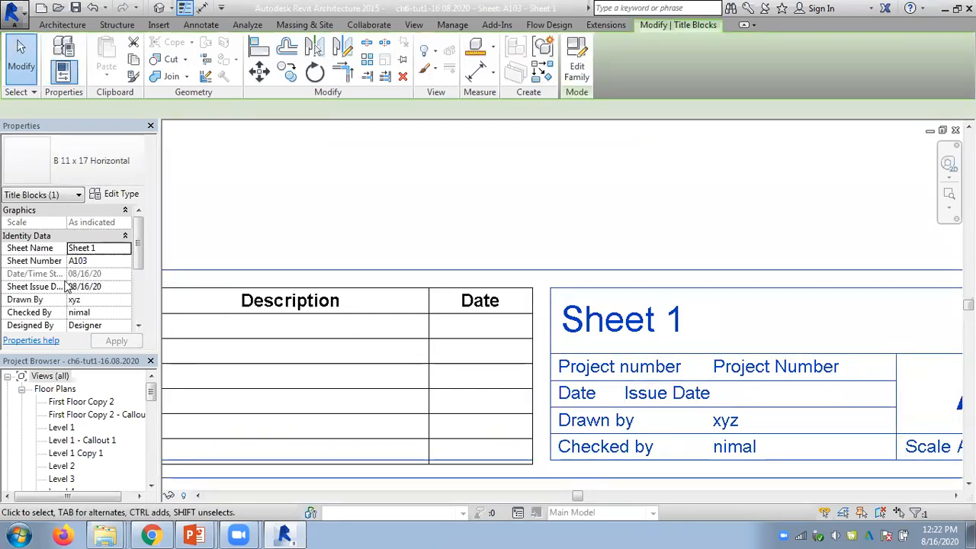
click(268, 200)
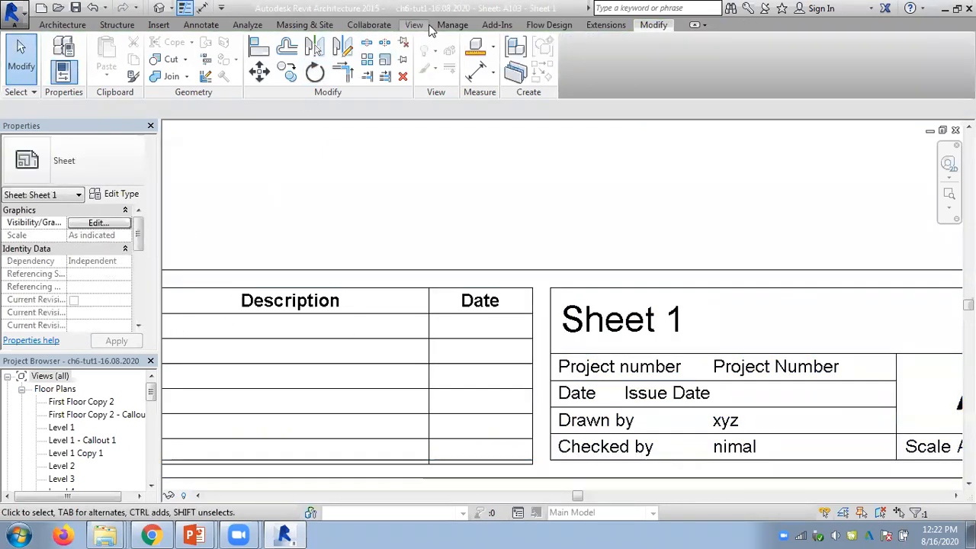
Step: Inspect the list of project parameters and close it without changes
click(450, 26)
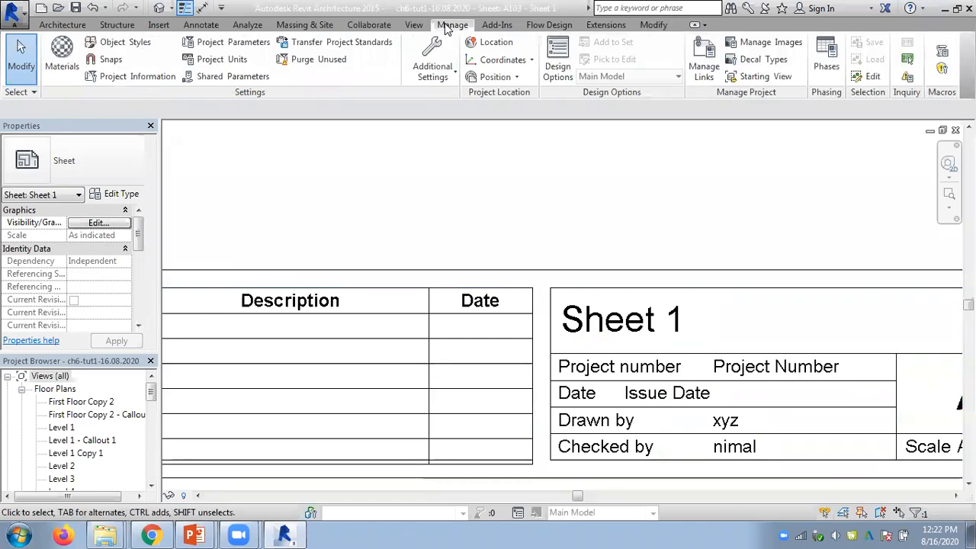
click(237, 50)
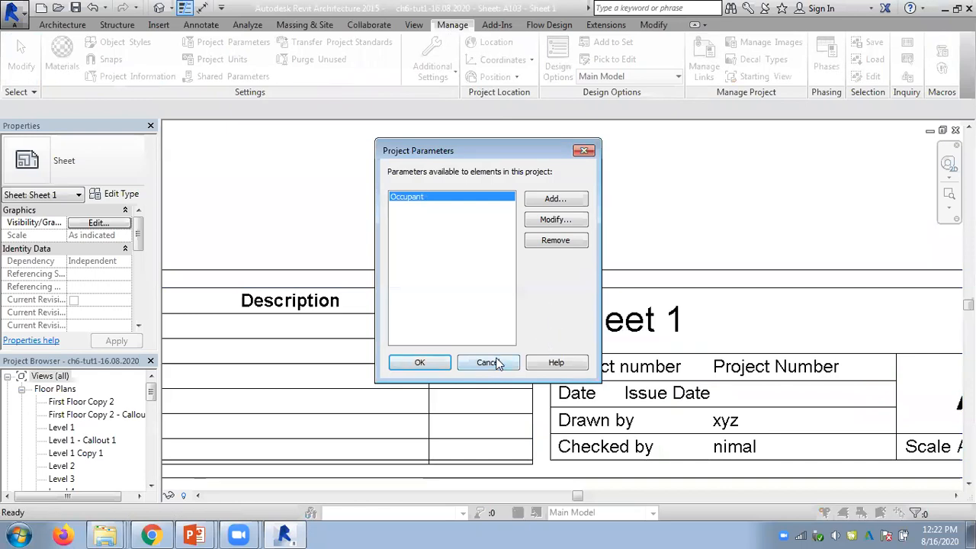
click(488, 363)
Step: Set the Project Issue Date in the project information to "today"
click(157, 78)
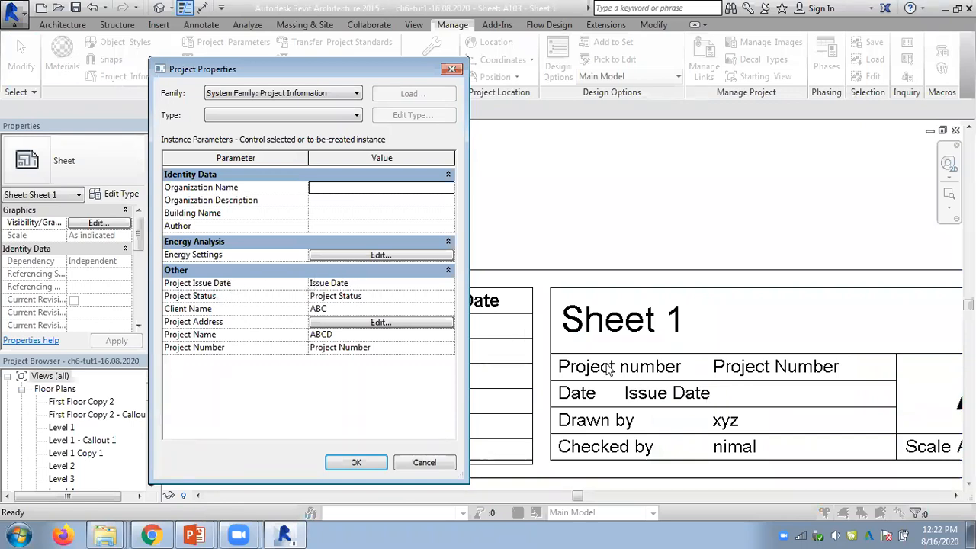
click(362, 282)
text(today)
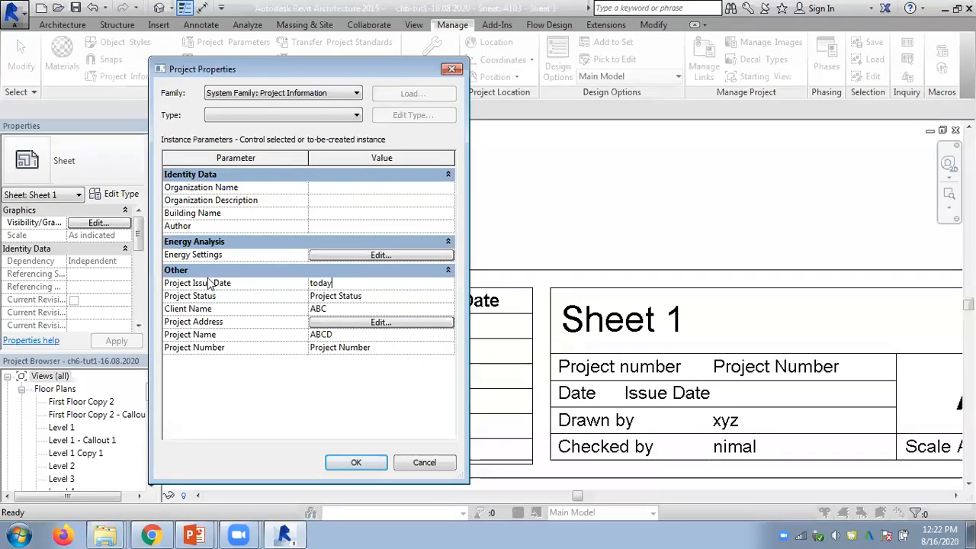
click(369, 463)
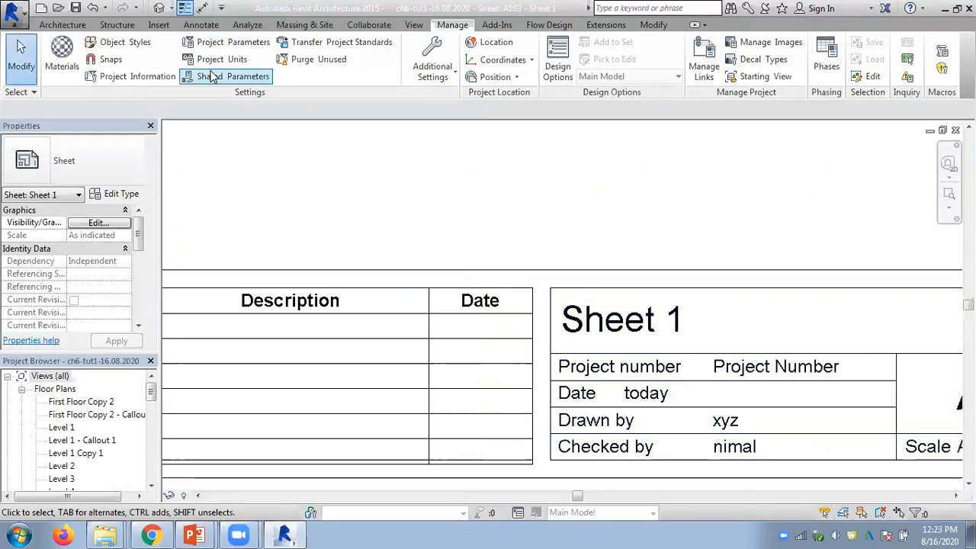
Step: Enter a new client's name as the Client Name in the project information and check it in sheet A103's title block
click(140, 77)
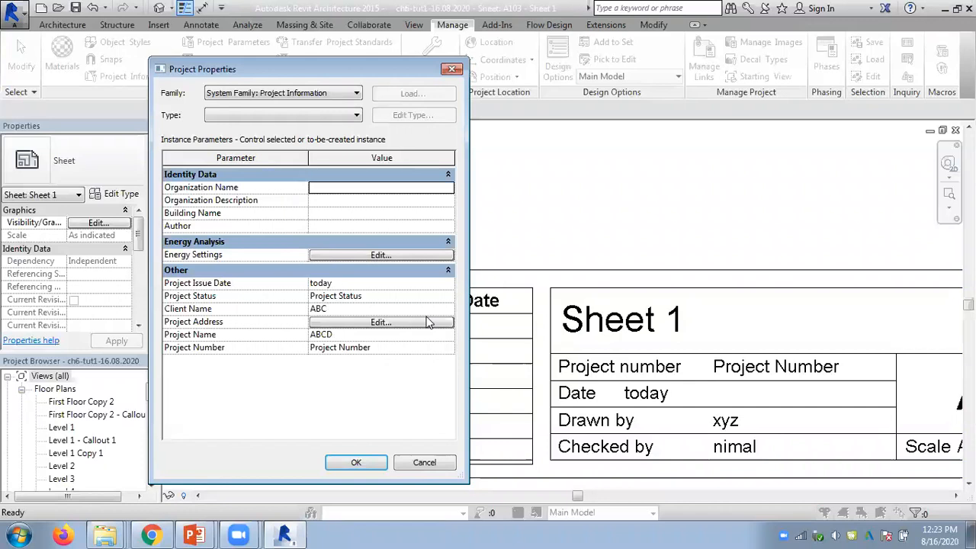
drag(343, 73, 508, 82)
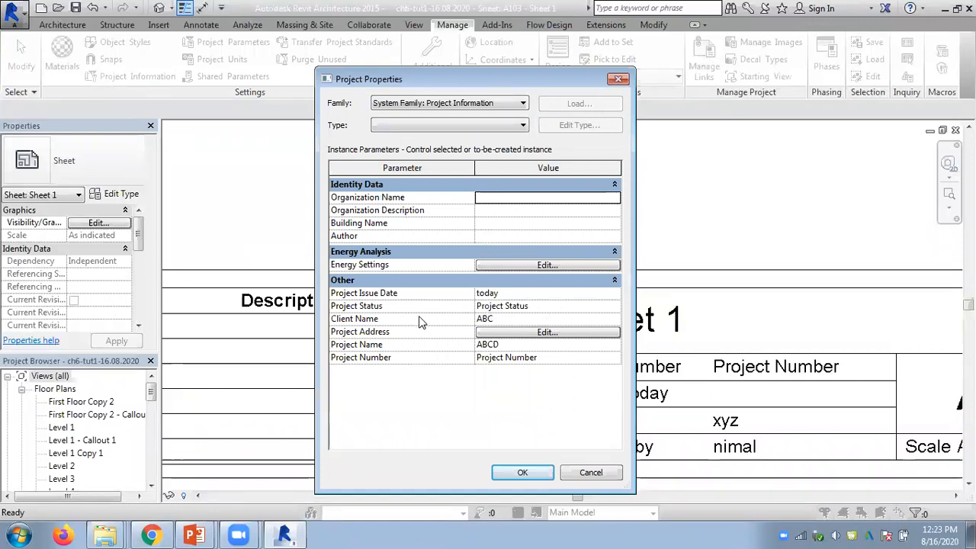
click(548, 332)
click(563, 378)
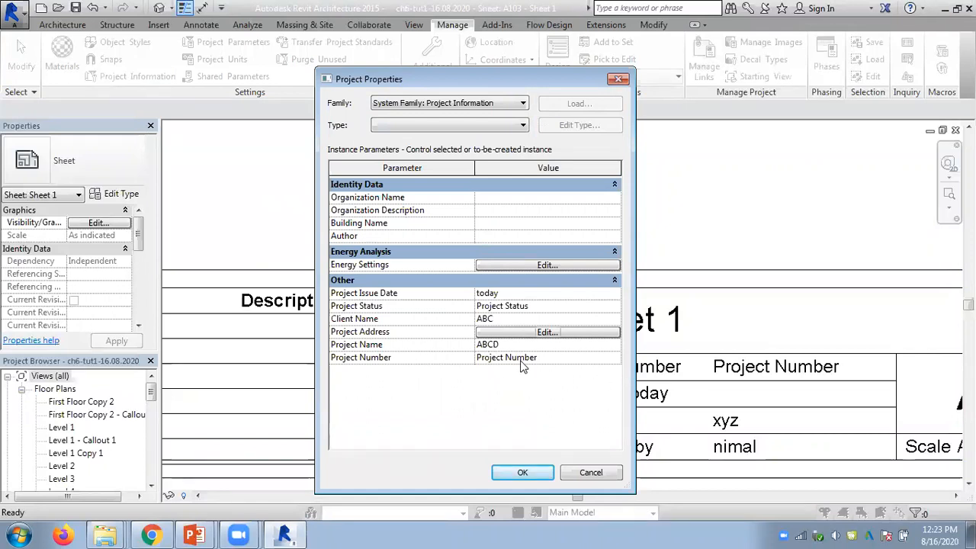
click(499, 320)
double_click(506, 320)
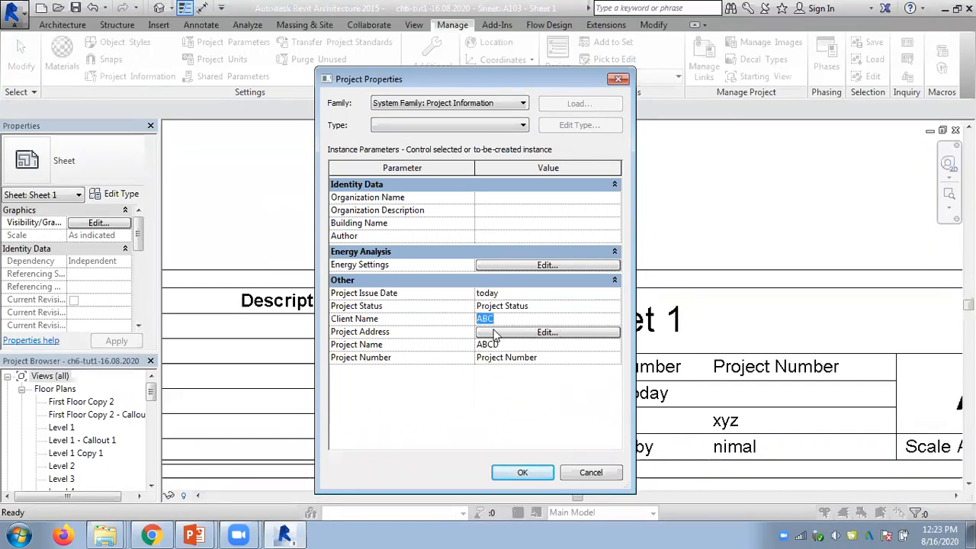
text(Kamal)
click(505, 473)
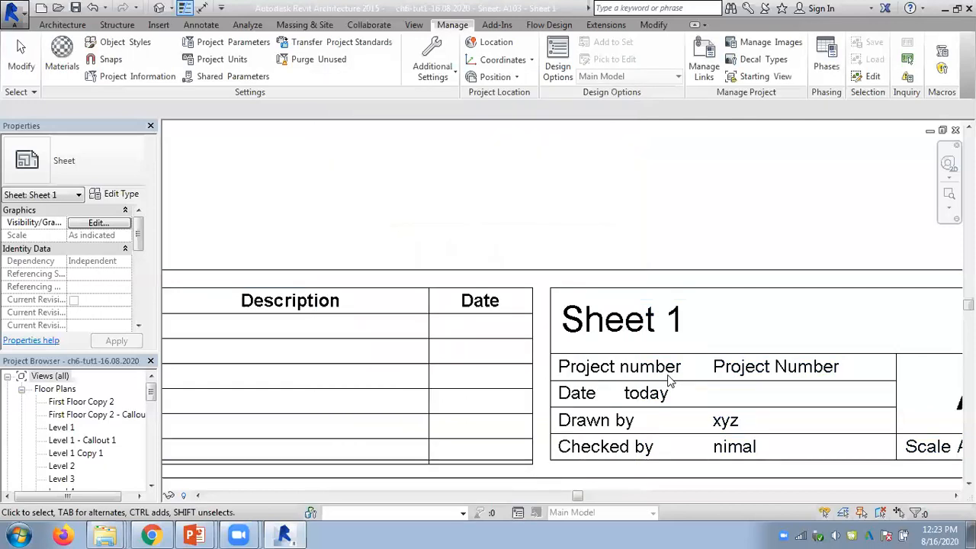
scroll(688, 327, down, 1)
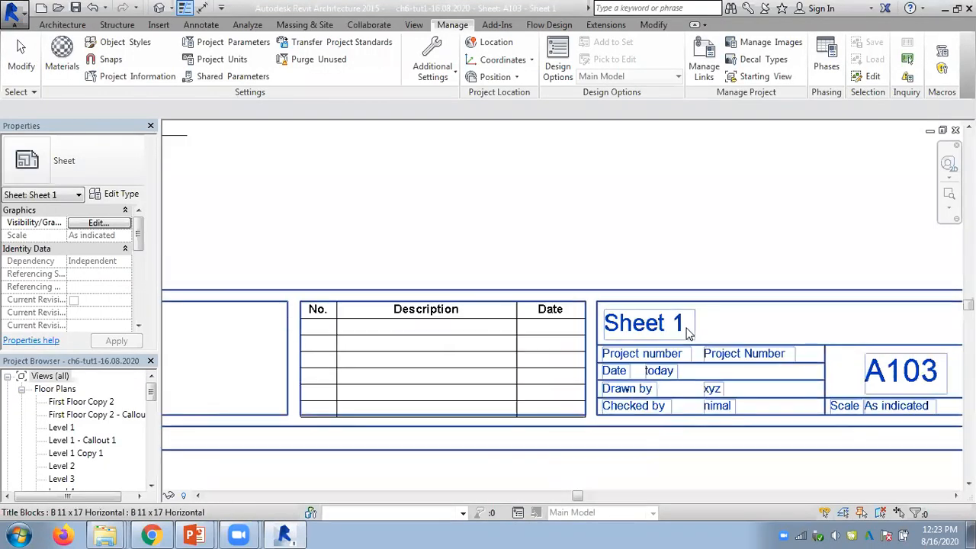
scroll(685, 330, down, 1)
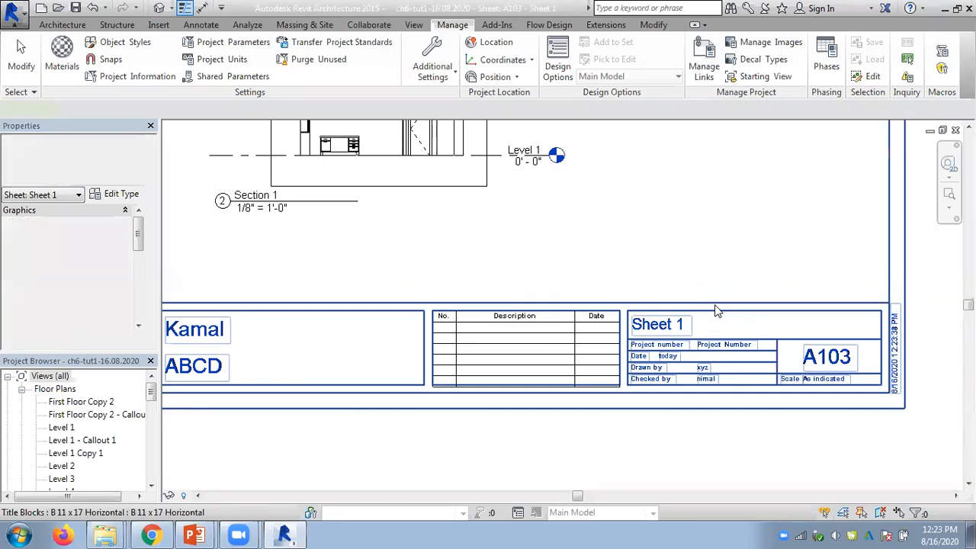
Step: Open sheet A103's title block family for editing and locate its sheet name area
click(715, 311)
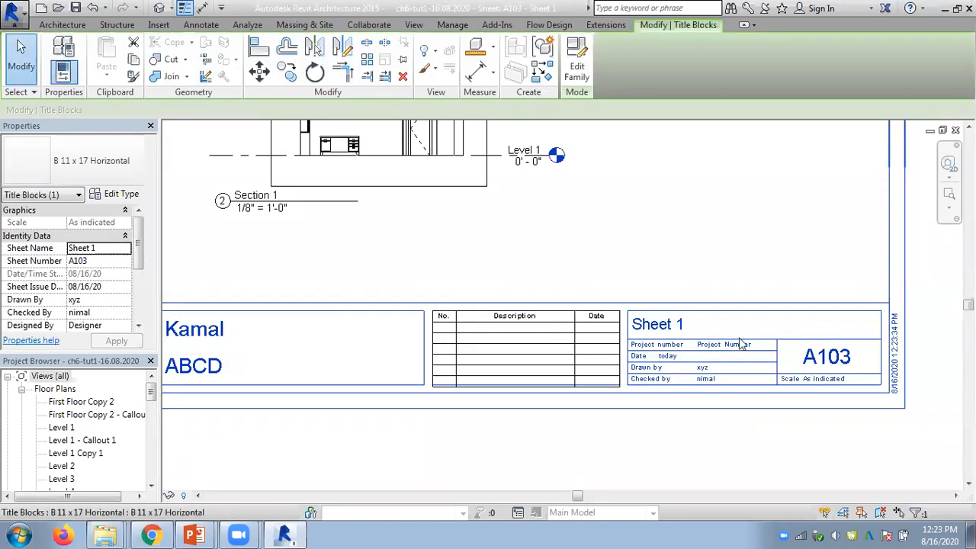
middle_drag(636, 296, 606, 311)
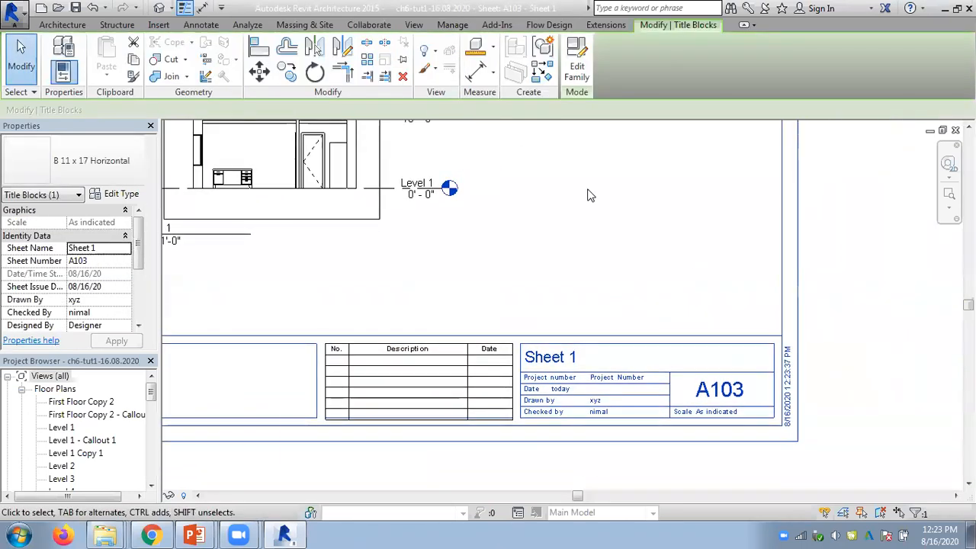
click(577, 80)
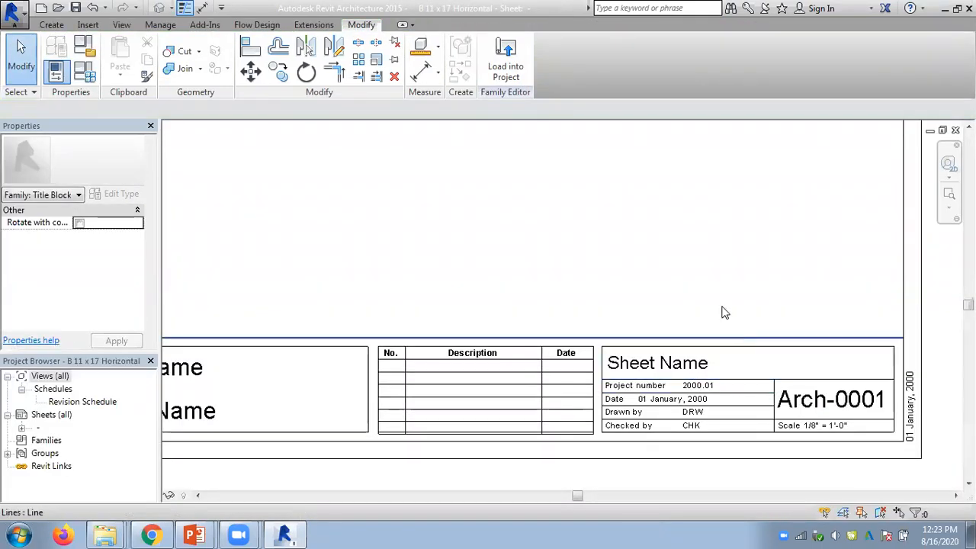
middle_drag(725, 312, 561, 302)
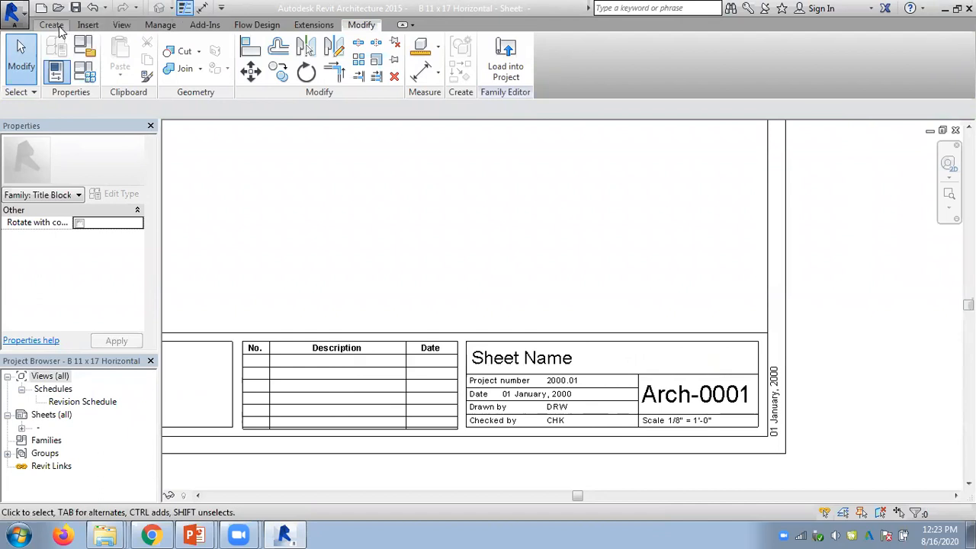
Step: Place a label with the Client Name parameter in the empty area above the title block's sheet name box
click(52, 24)
click(511, 57)
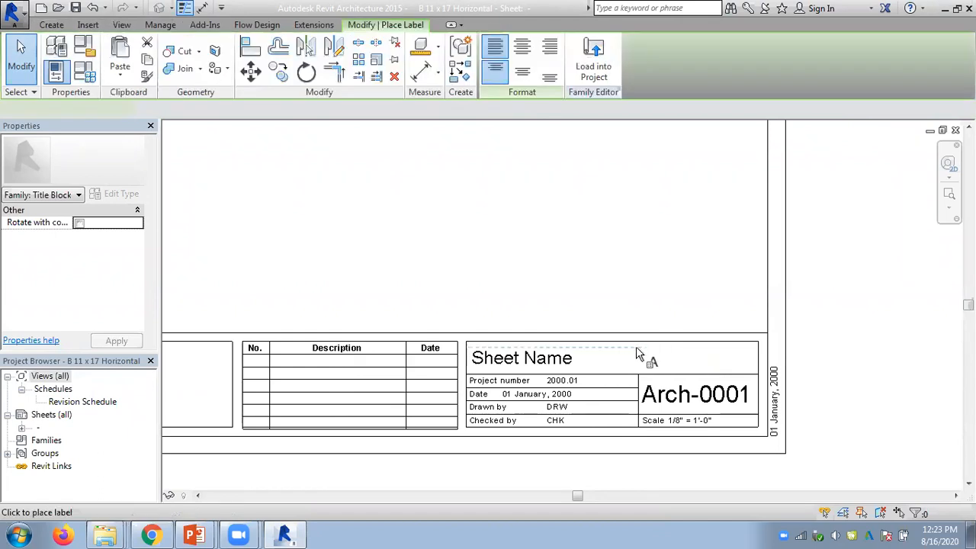
click(584, 298)
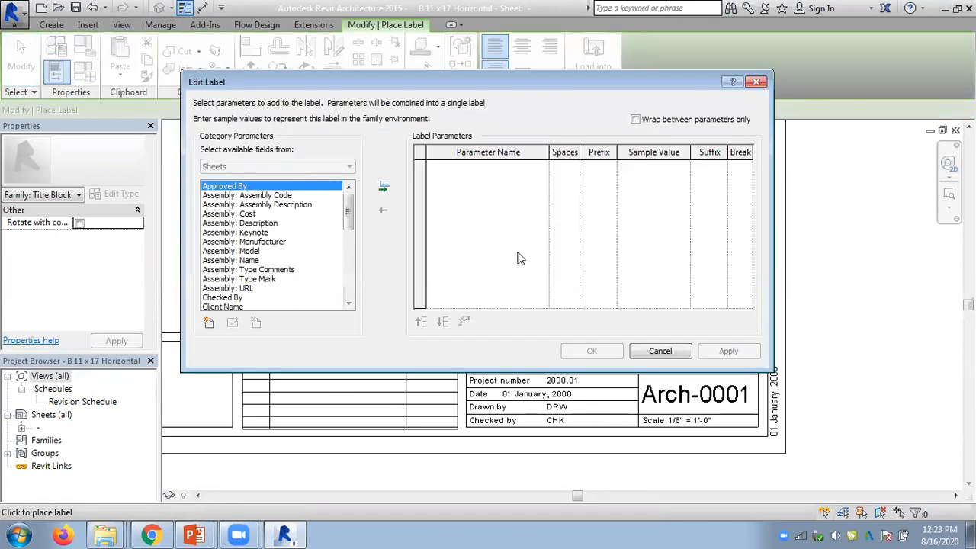
click(229, 307)
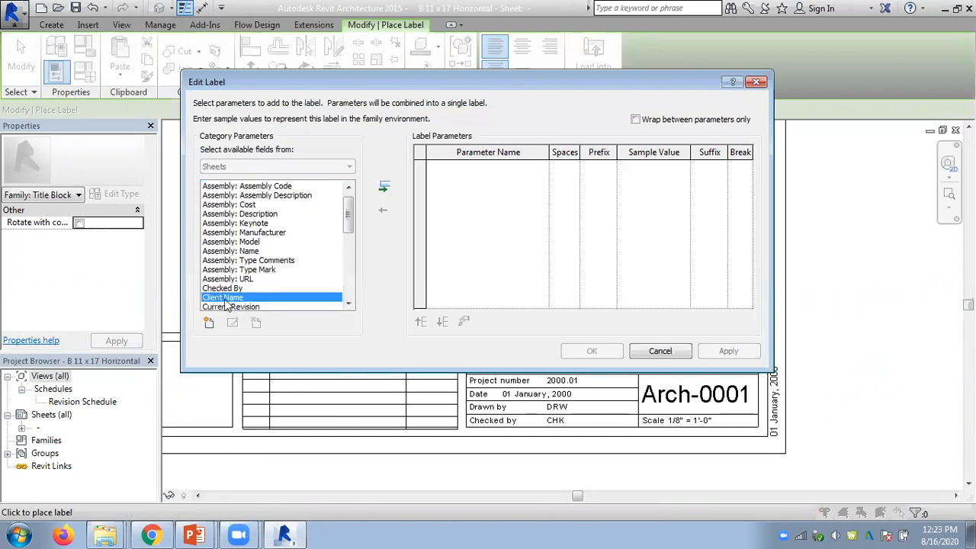
click(384, 186)
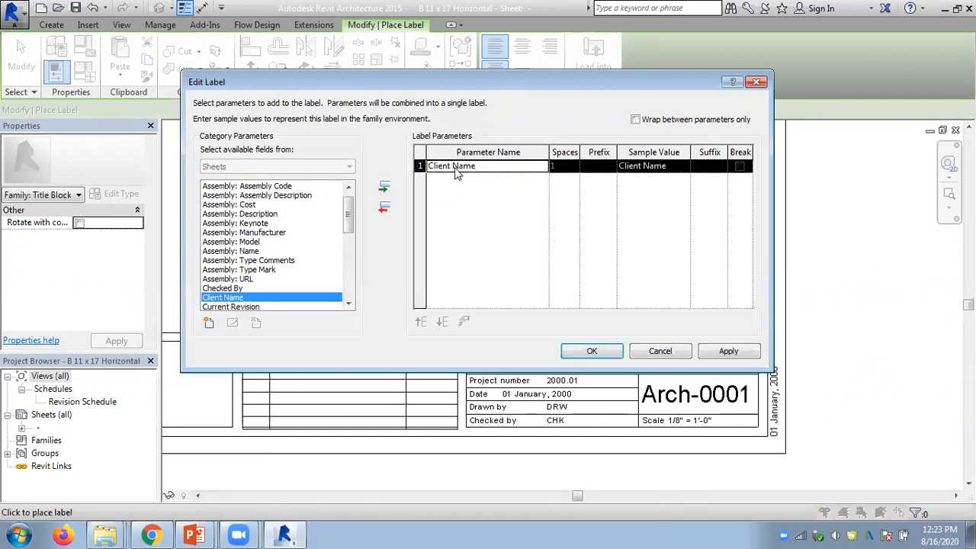
click(588, 351)
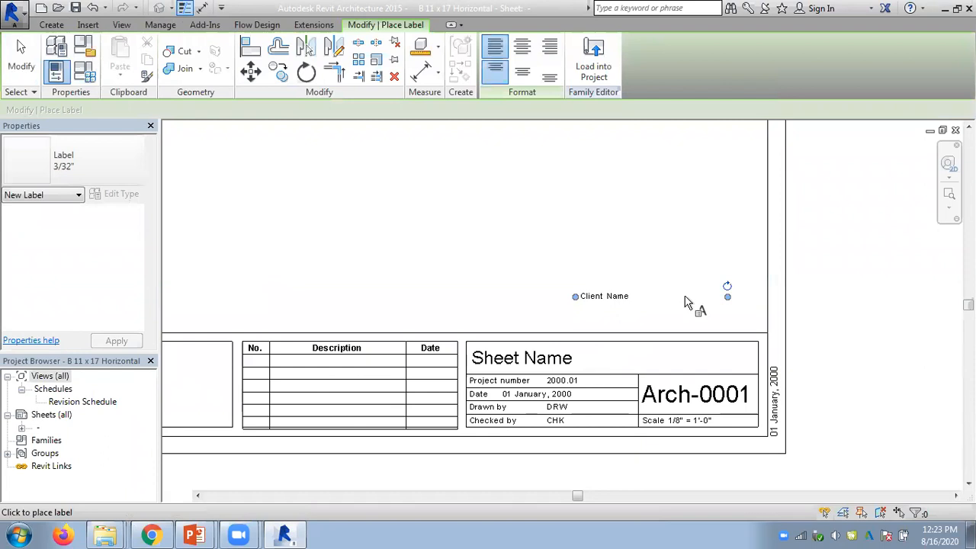
Step: Load the edited title block family into the project, overwriting the existing version, and check the added client label on sheet A103
click(591, 60)
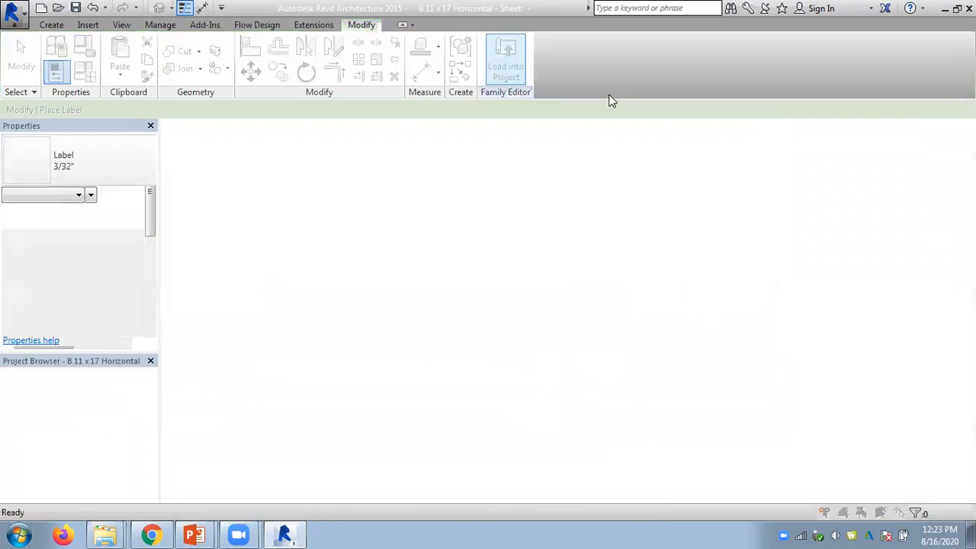
click(424, 232)
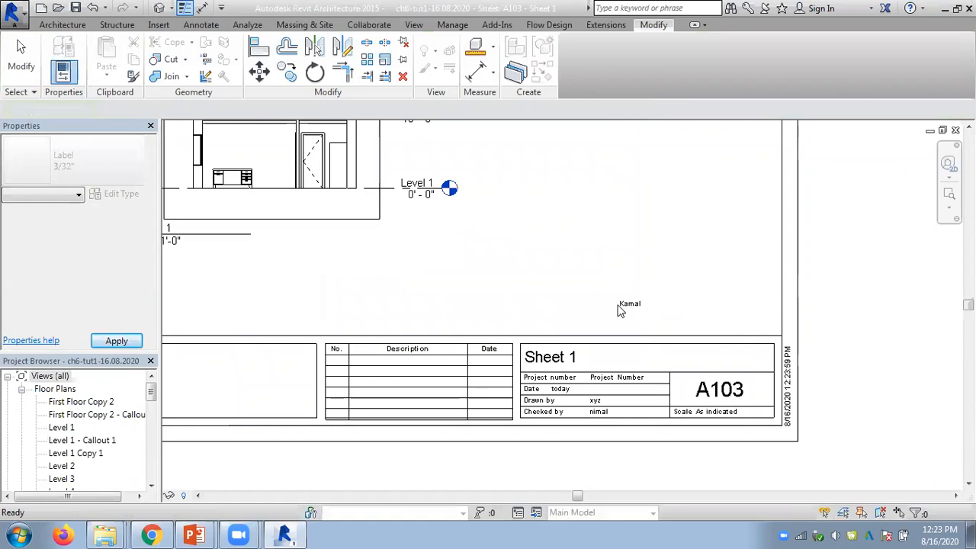
scroll(602, 310, up, 3)
scroll(556, 323, down, 2)
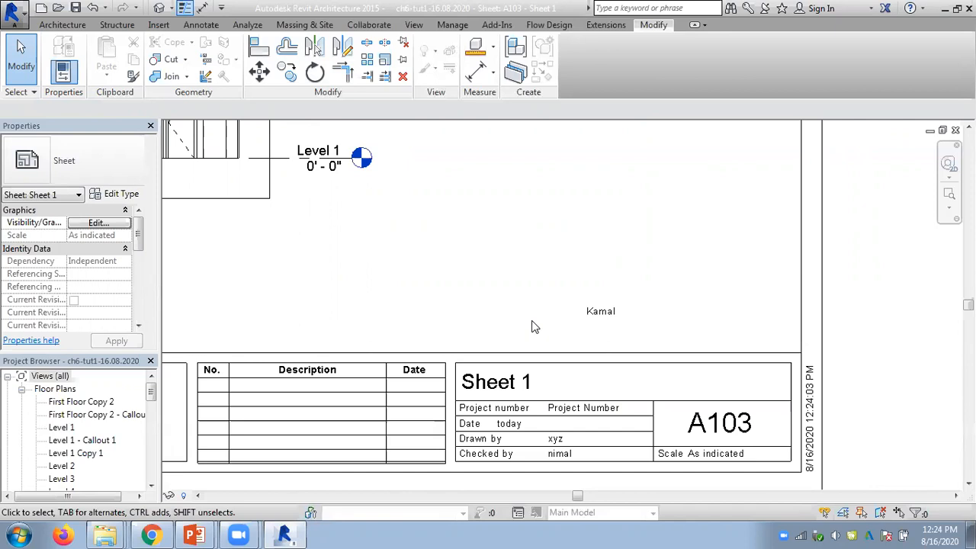
click(594, 315)
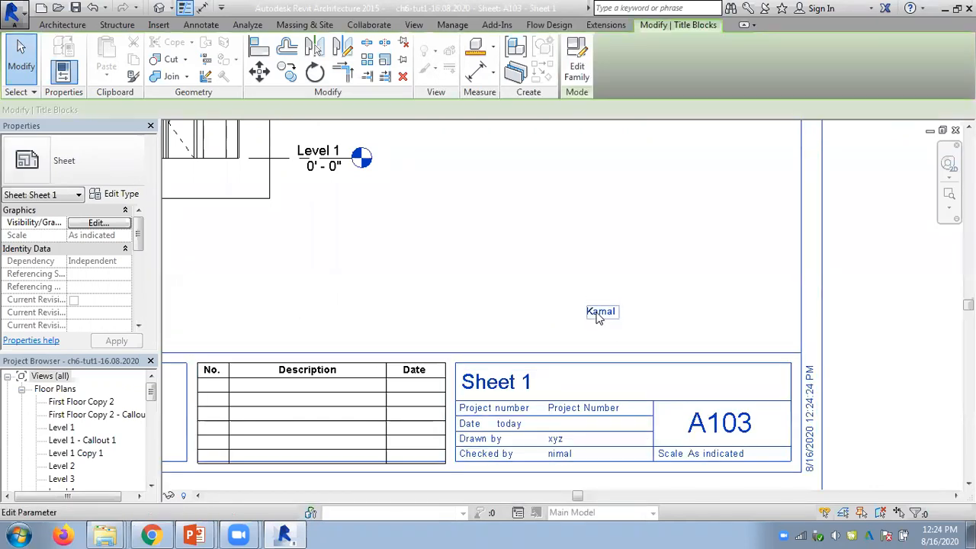
click(846, 292)
scroll(734, 331, down, 2)
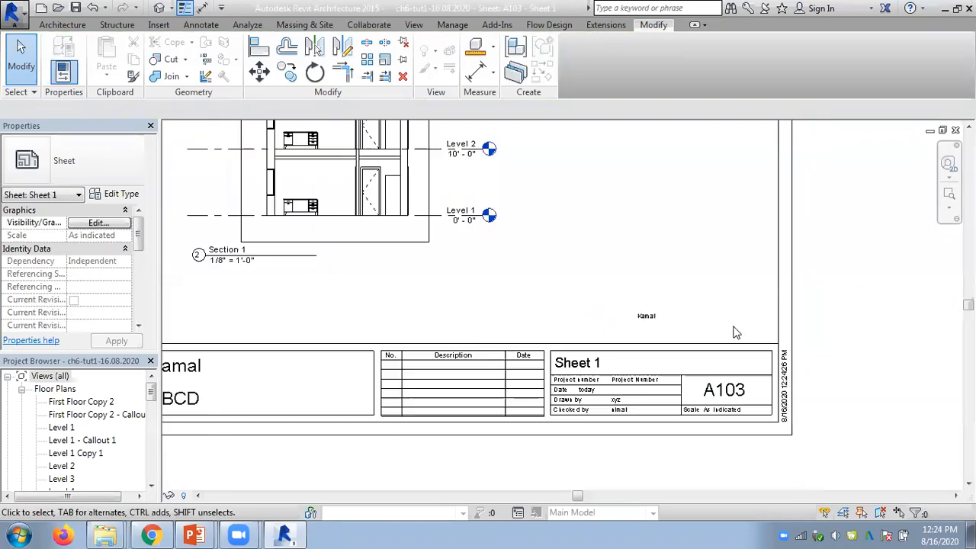
click(452, 25)
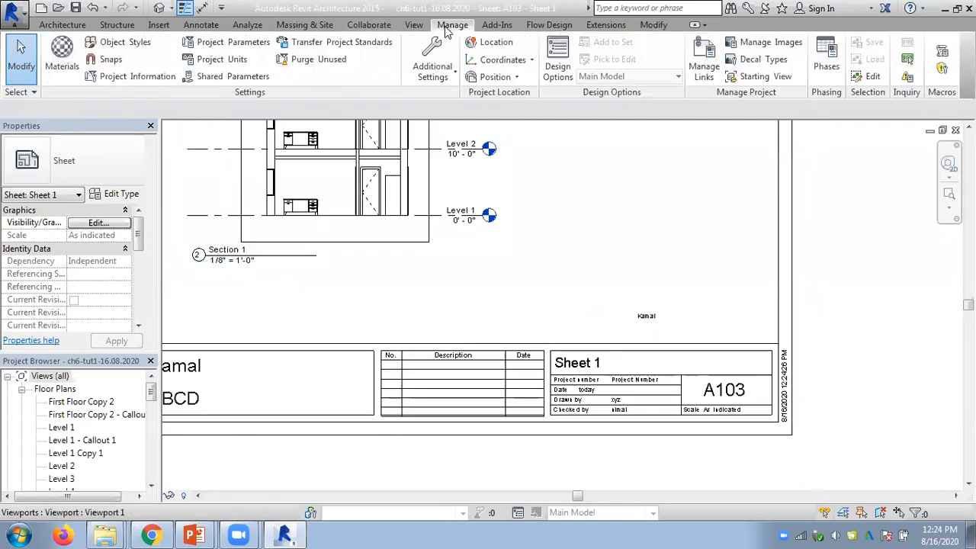
click(214, 44)
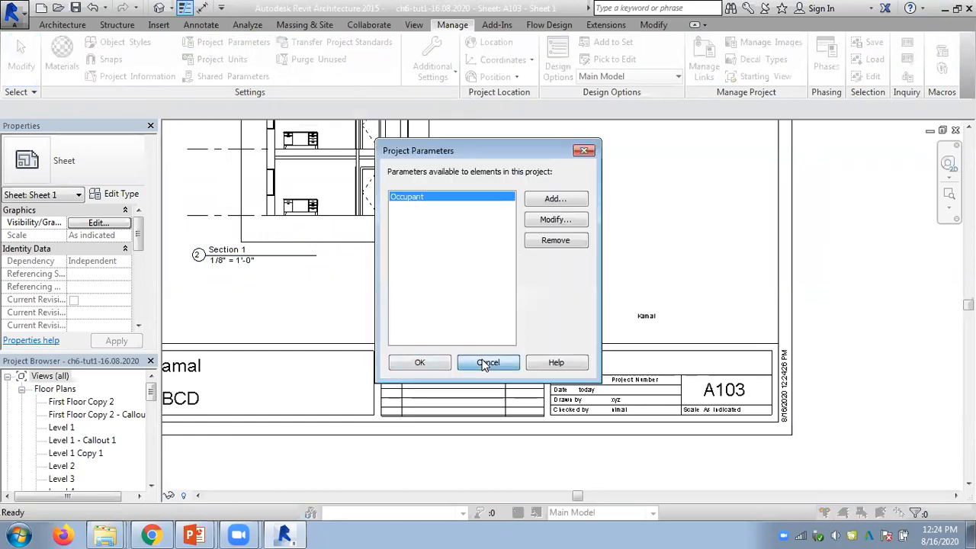
click(487, 361)
Step: Review the project information fields, including organization name, issue date, status, client name and the project address text, and close the dialog
click(126, 76)
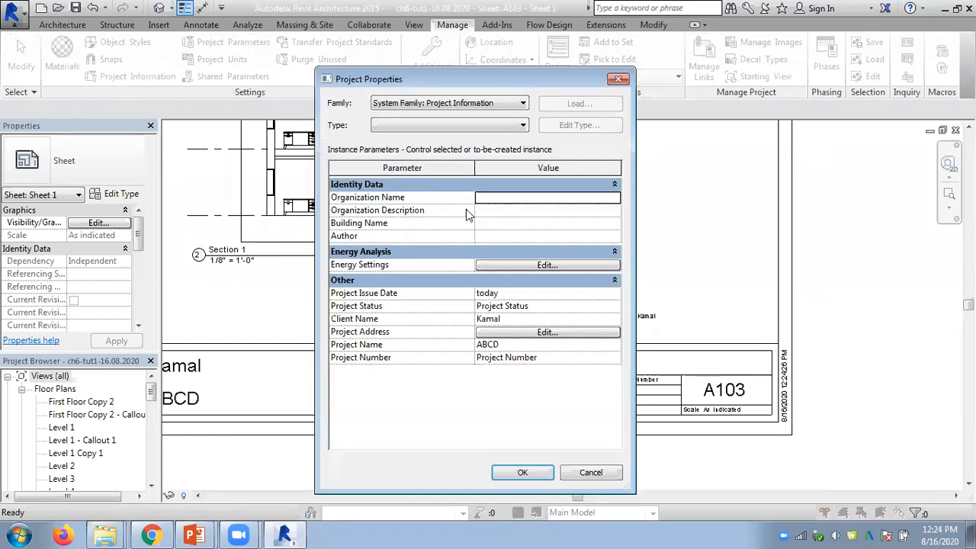
click(518, 198)
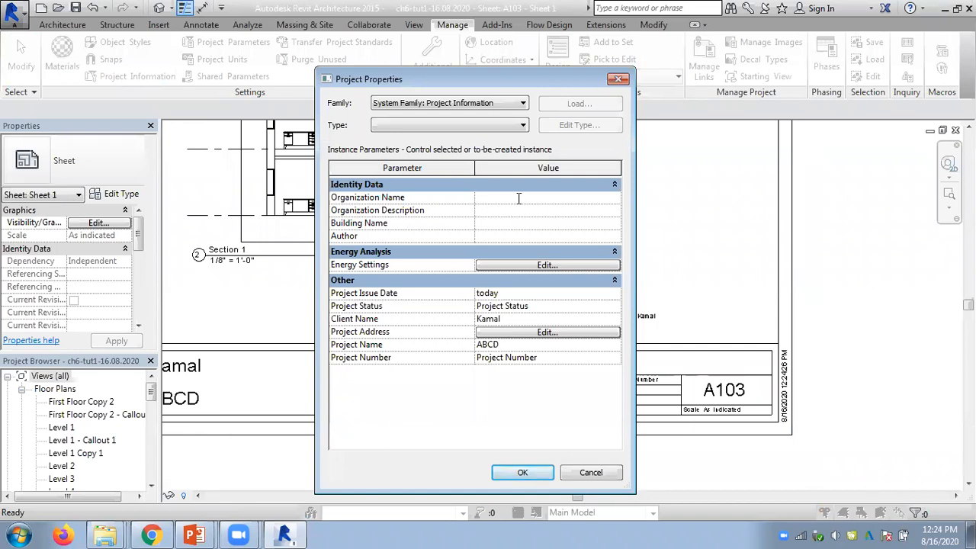
drag(514, 294, 432, 295)
click(521, 306)
drag(550, 305, 423, 307)
double_click(523, 319)
click(543, 334)
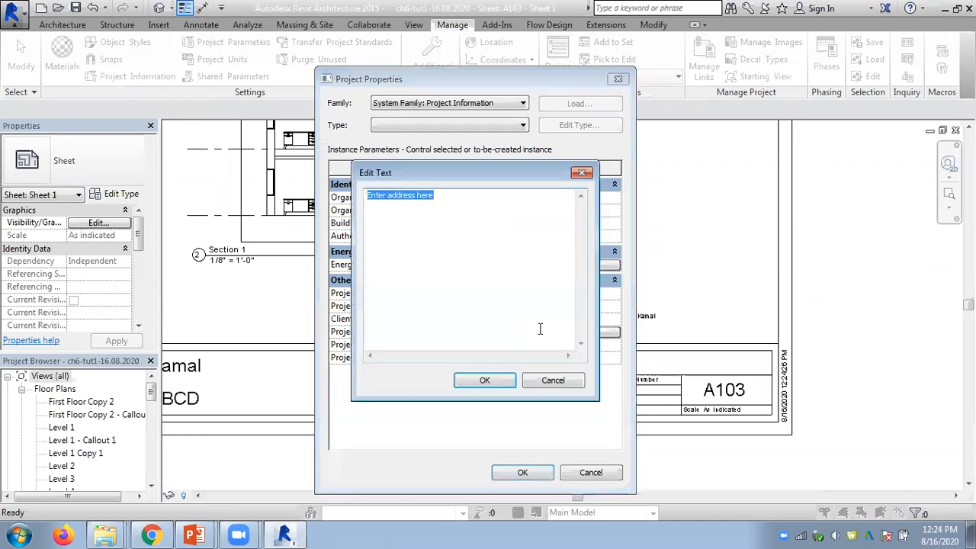
click(548, 383)
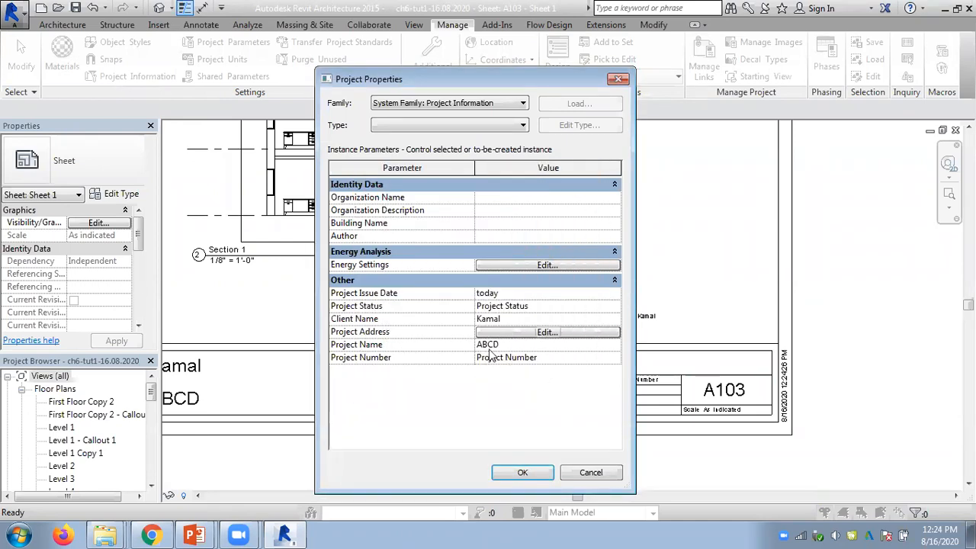
drag(453, 82, 521, 65)
click(654, 454)
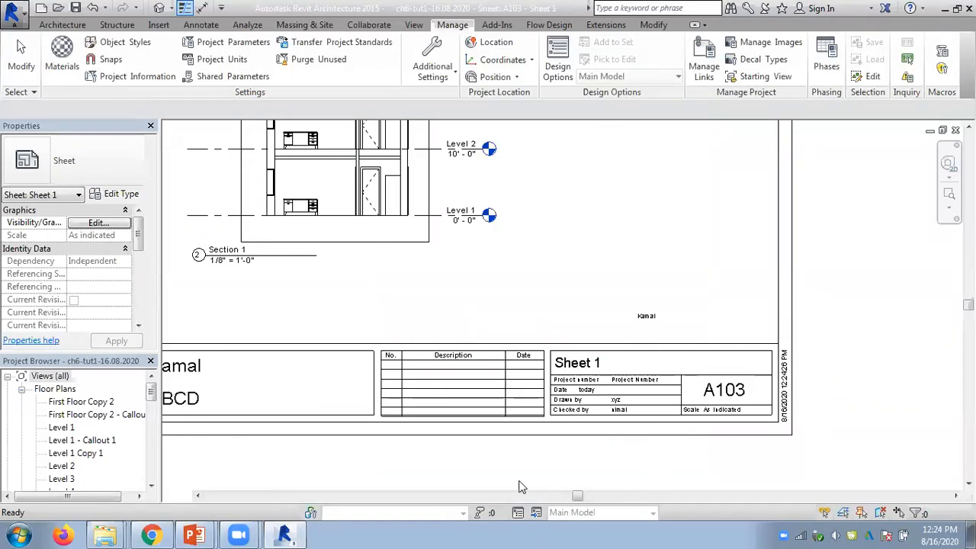
Step: Reopen the title block family for editing and locate its client and project name labels
middle_drag(762, 445, 972, 422)
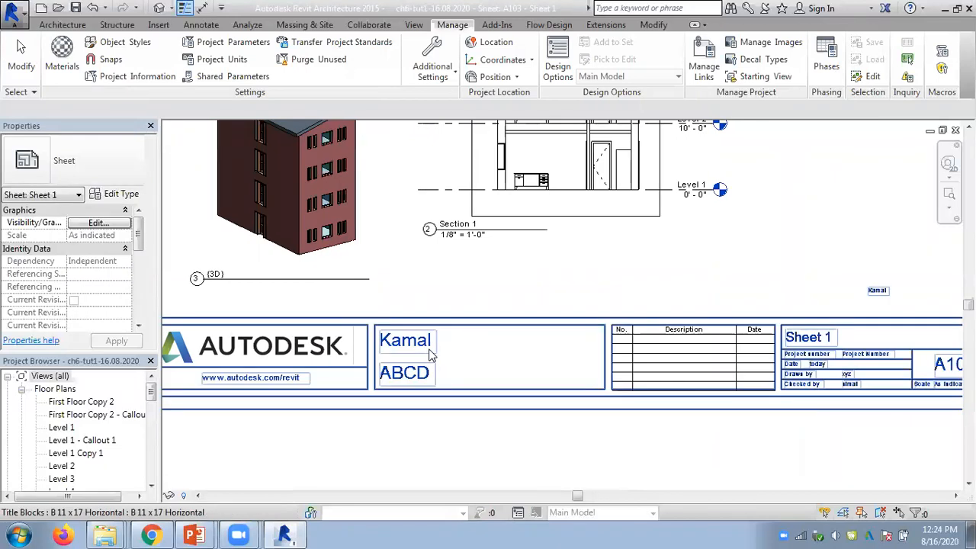
scroll(426, 355, up, 1)
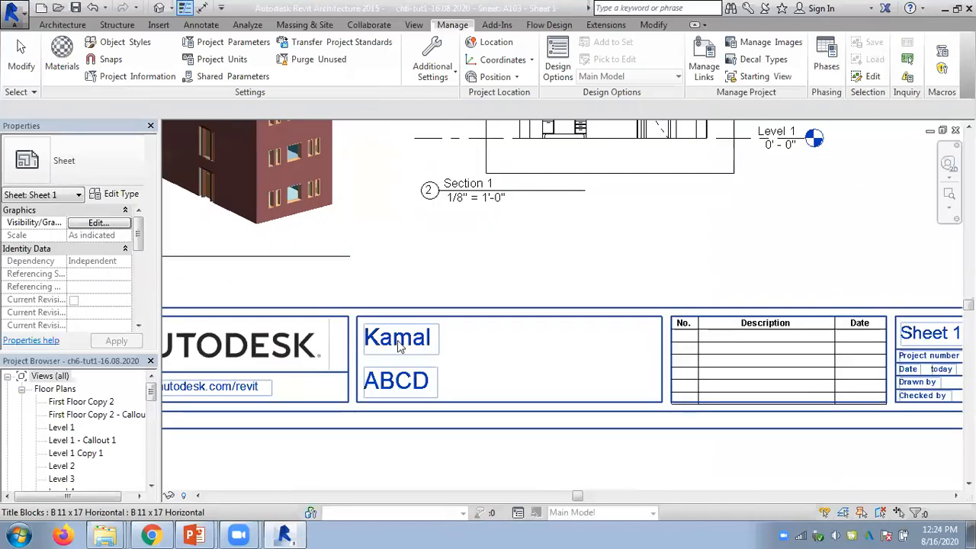
click(418, 384)
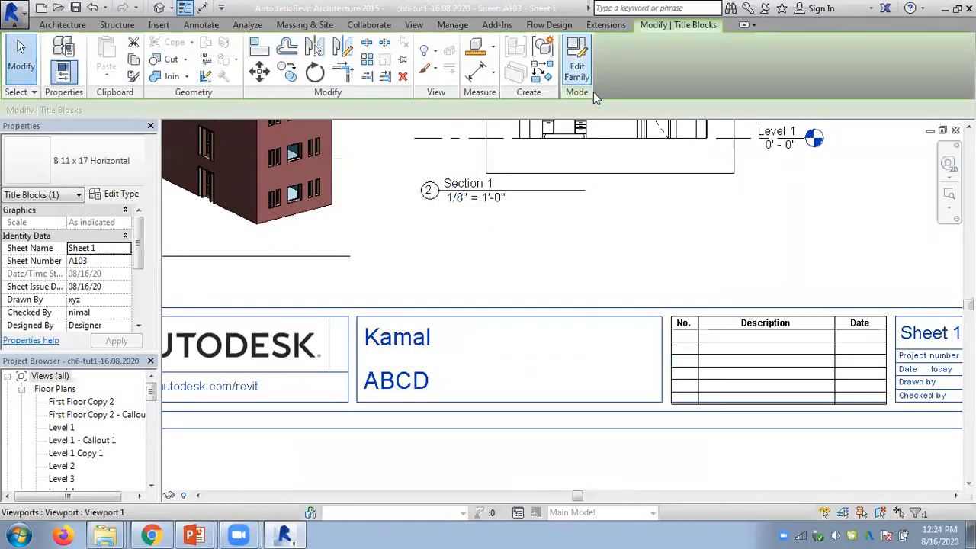
click(591, 90)
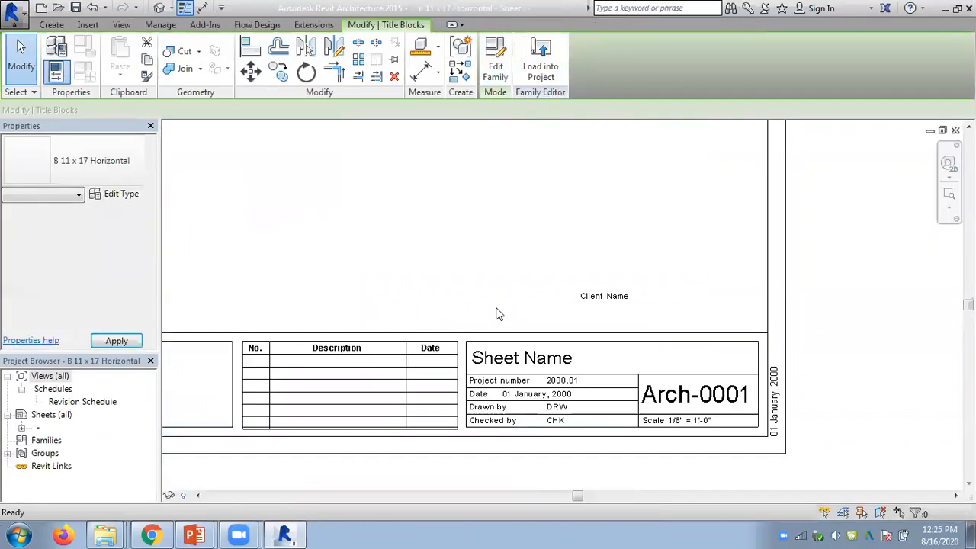
middle_drag(353, 292, 755, 243)
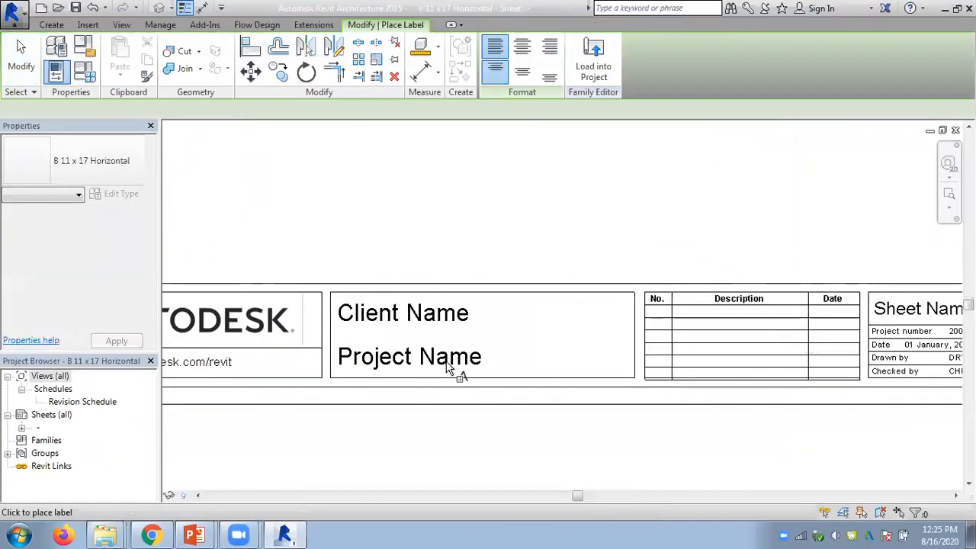
key(Escape)
Step: Inspect the parameters behind the large Client Name and Project Name labels and close the family without saving
click(437, 320)
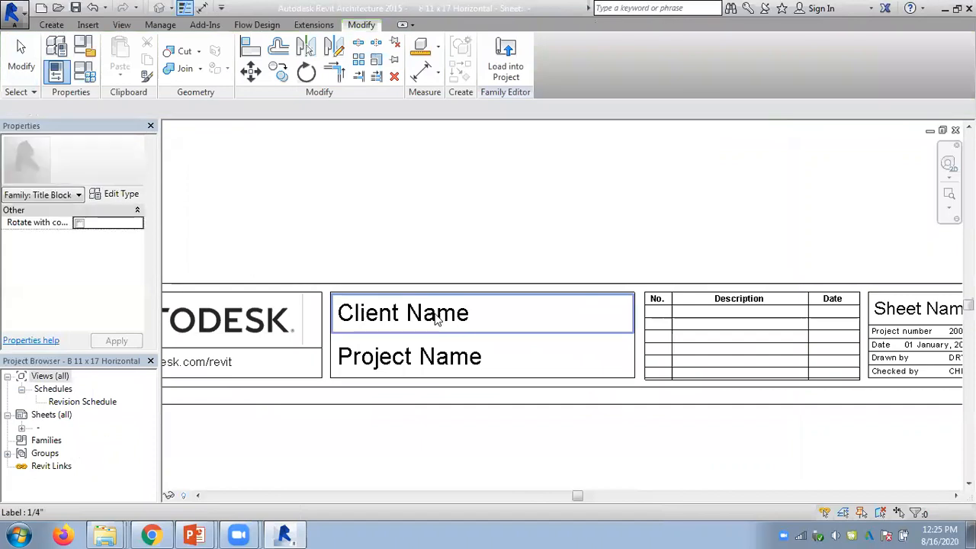
click(437, 320)
click(509, 71)
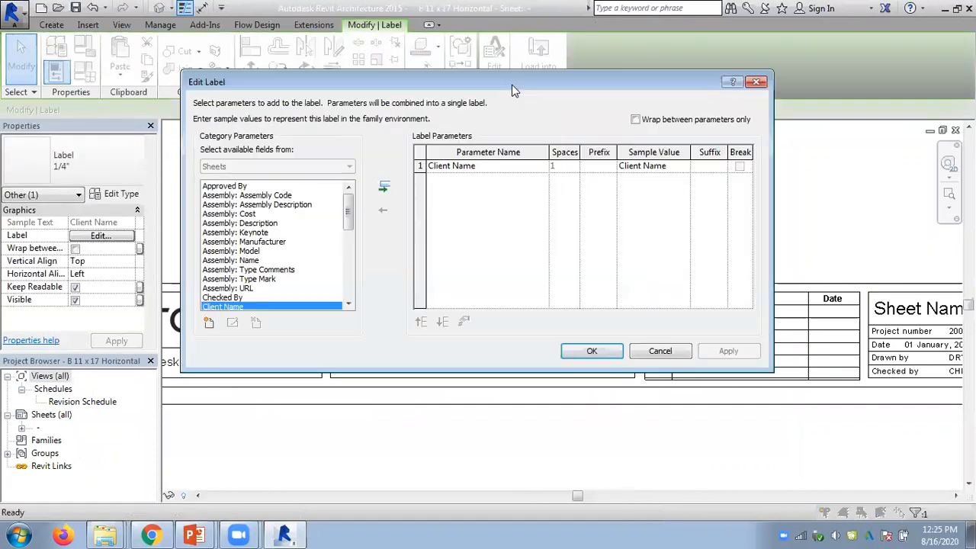
click(654, 351)
click(409, 357)
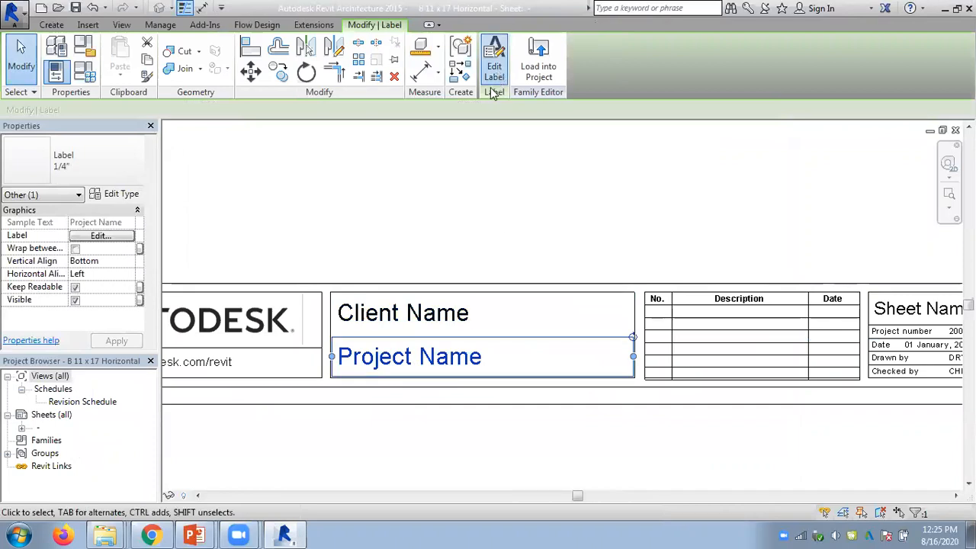
click(496, 76)
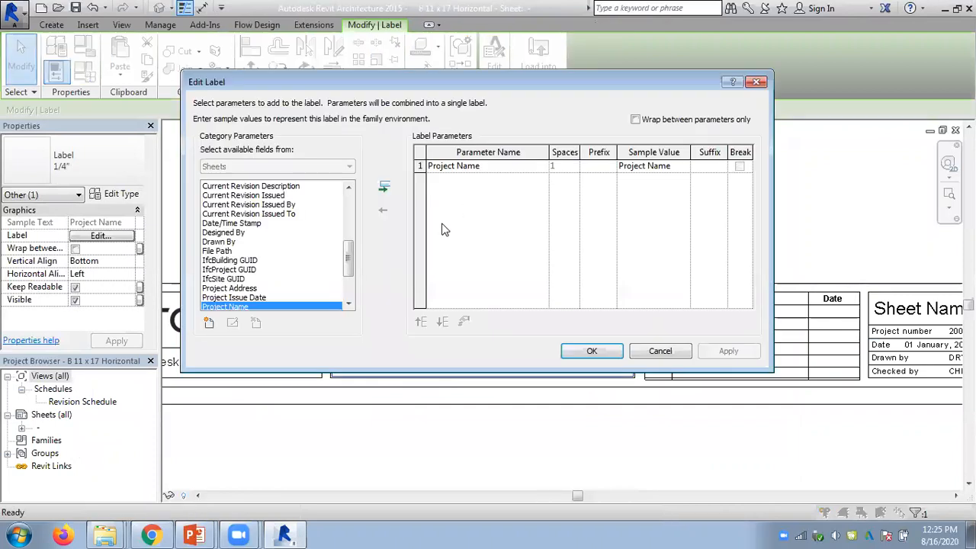
click(662, 351)
click(774, 240)
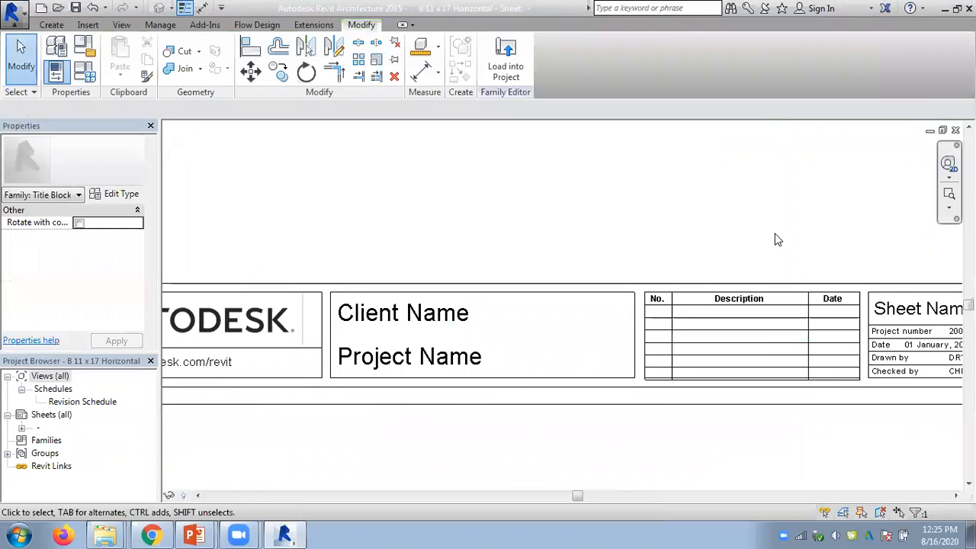
click(955, 130)
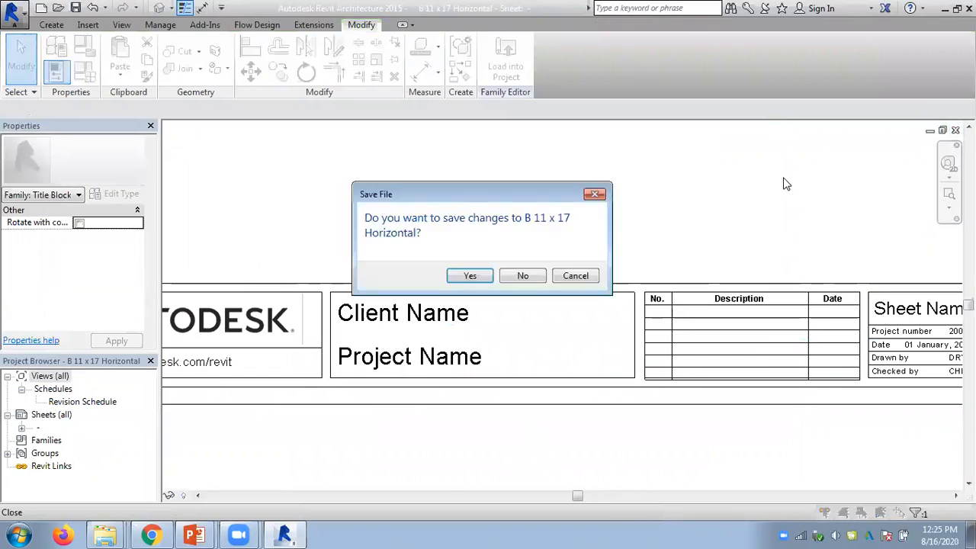
click(523, 276)
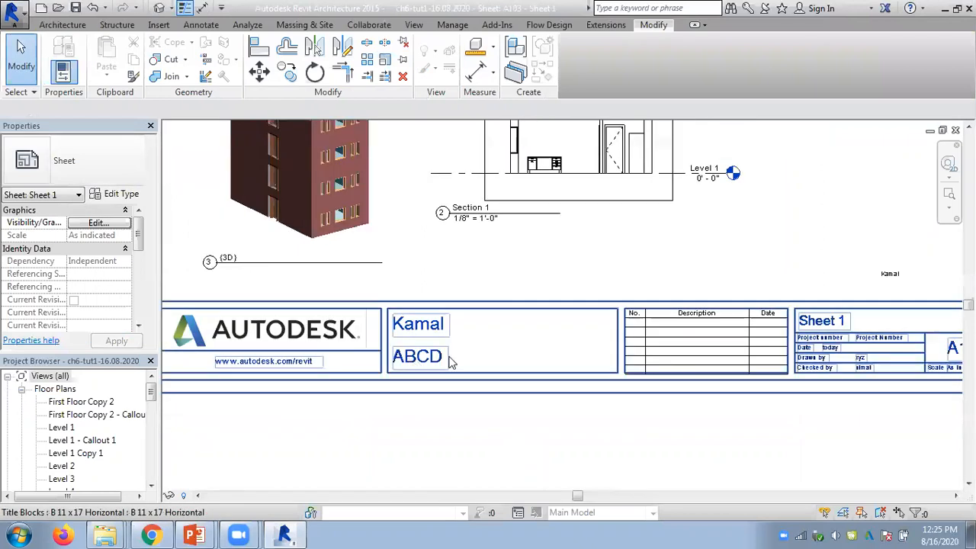
Step: Set the project name to ABCDE in the project information and apply it to the sheet's title block
click(209, 258)
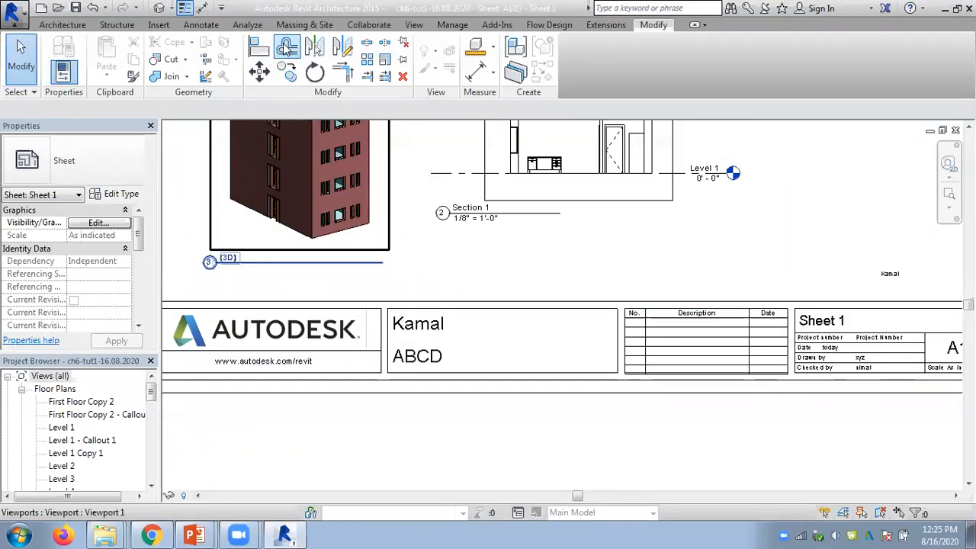
click(450, 24)
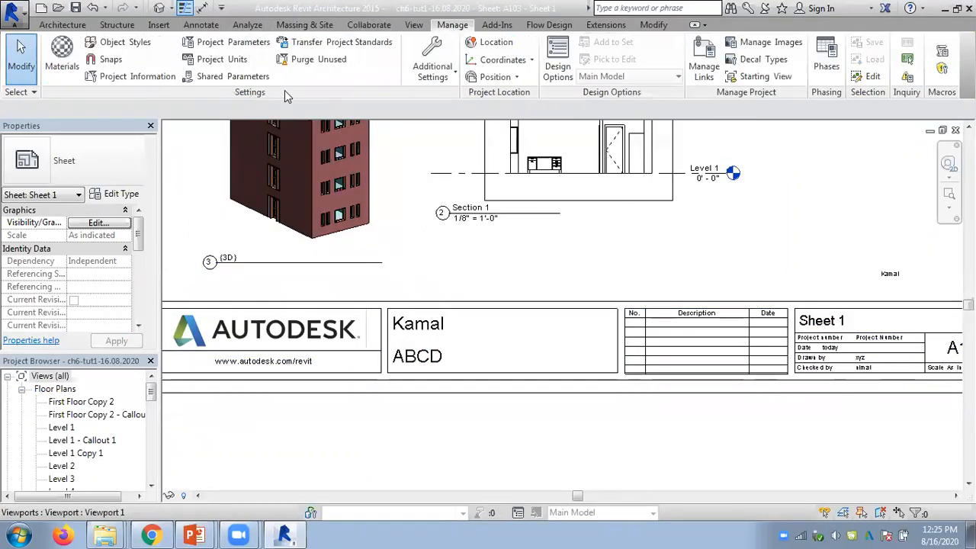
click(214, 44)
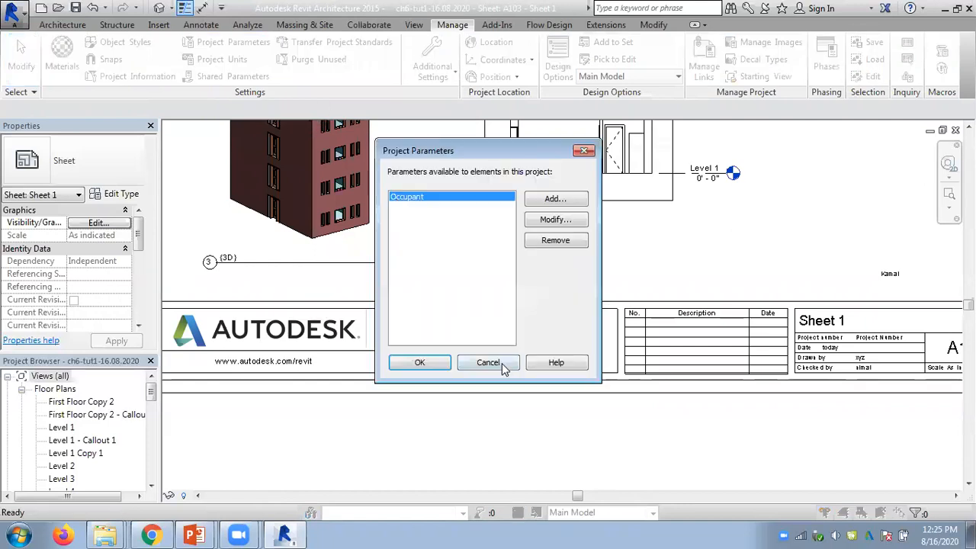
click(501, 362)
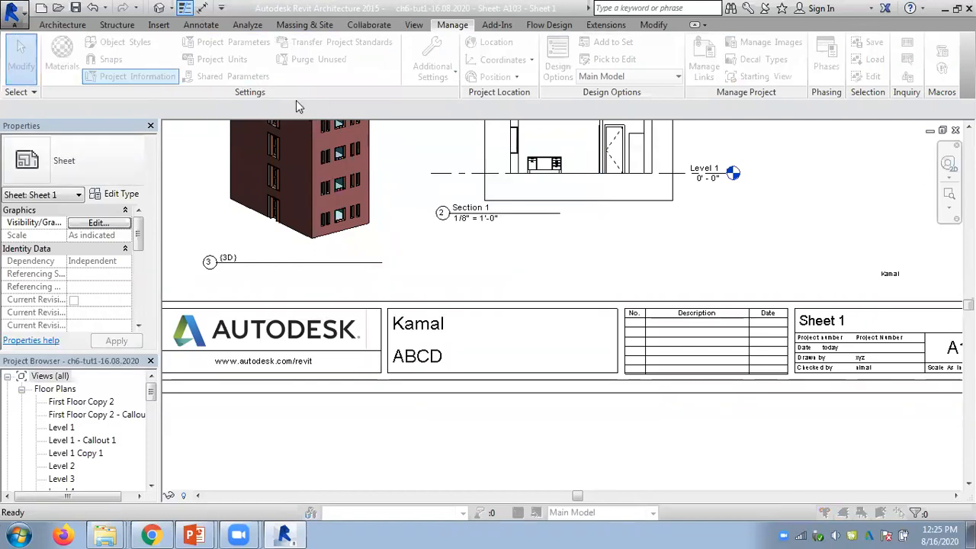
click(575, 327)
drag(576, 327, 500, 309)
click(587, 326)
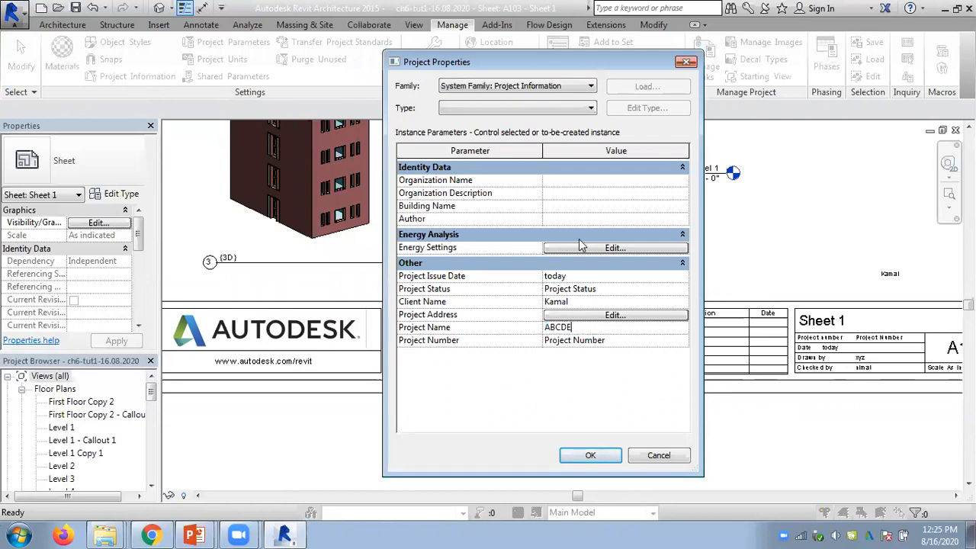
drag(589, 62, 766, 41)
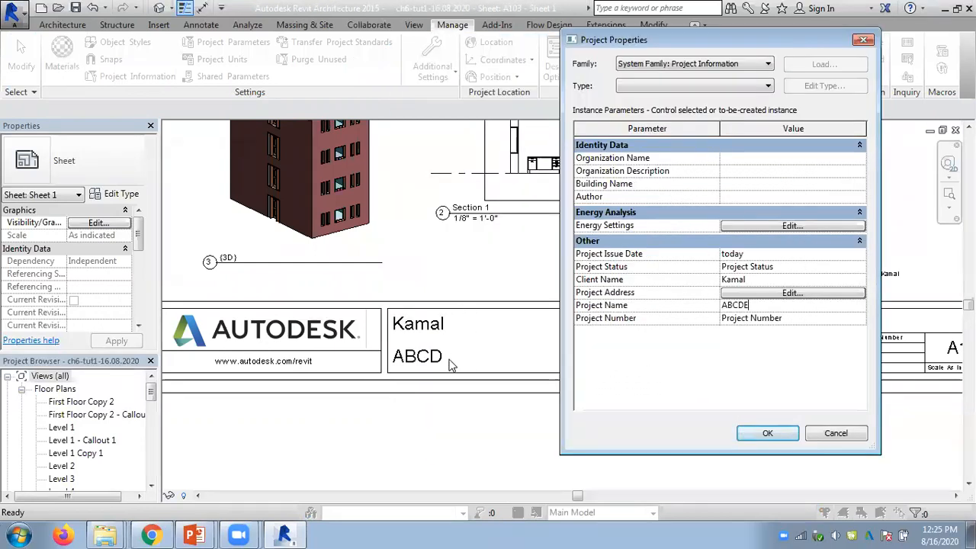
click(778, 435)
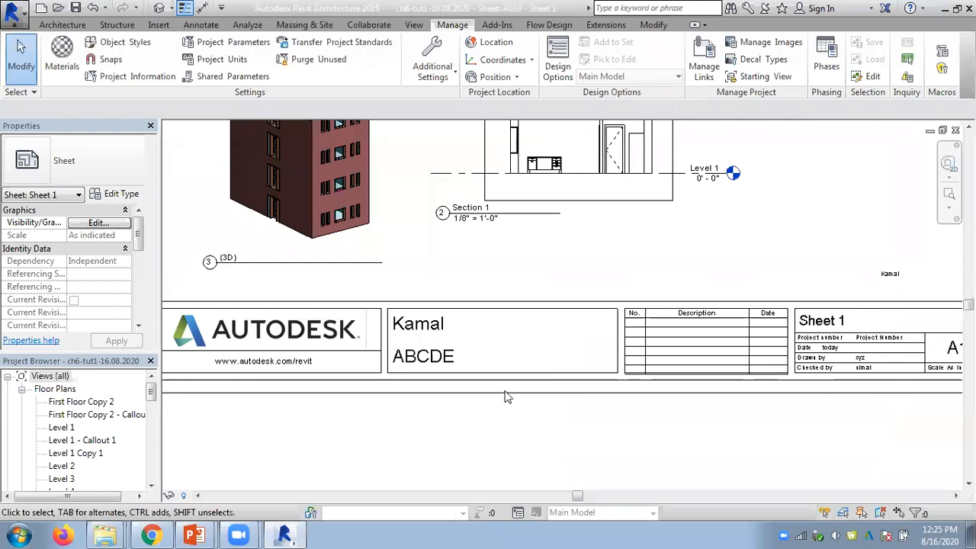
Step: Reopen the title block family, examine the parameters available for the large Client Name label, and cancel the label edit
click(490, 311)
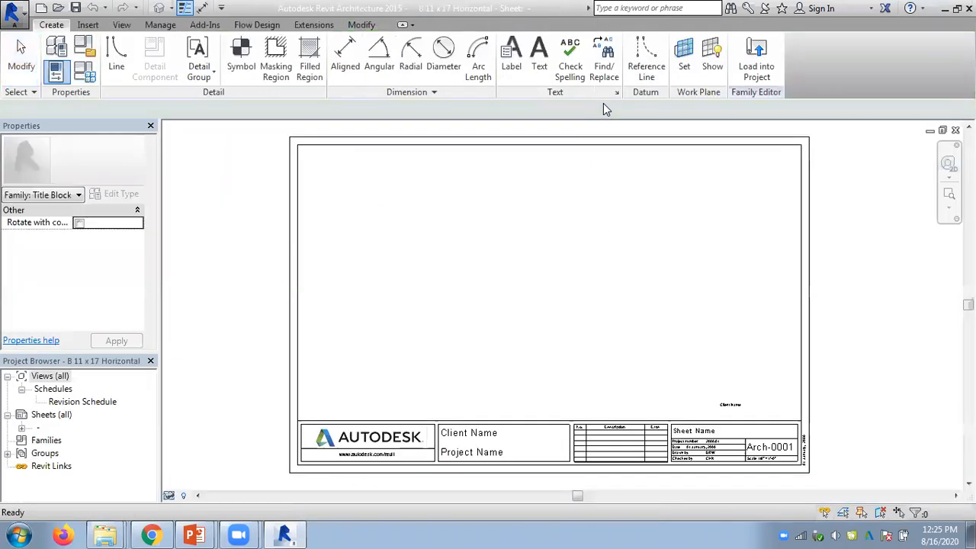
middle_drag(513, 308, 496, 248)
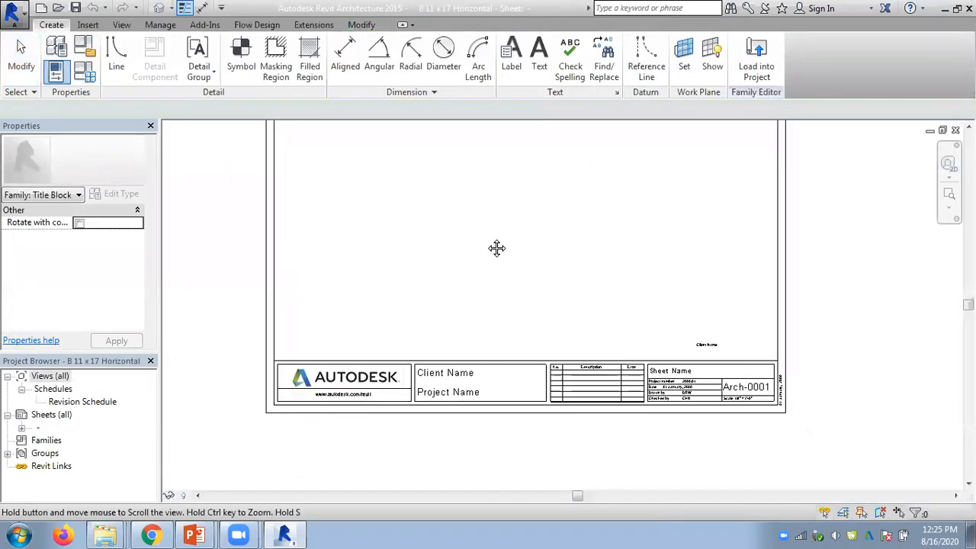
click(448, 369)
click(499, 76)
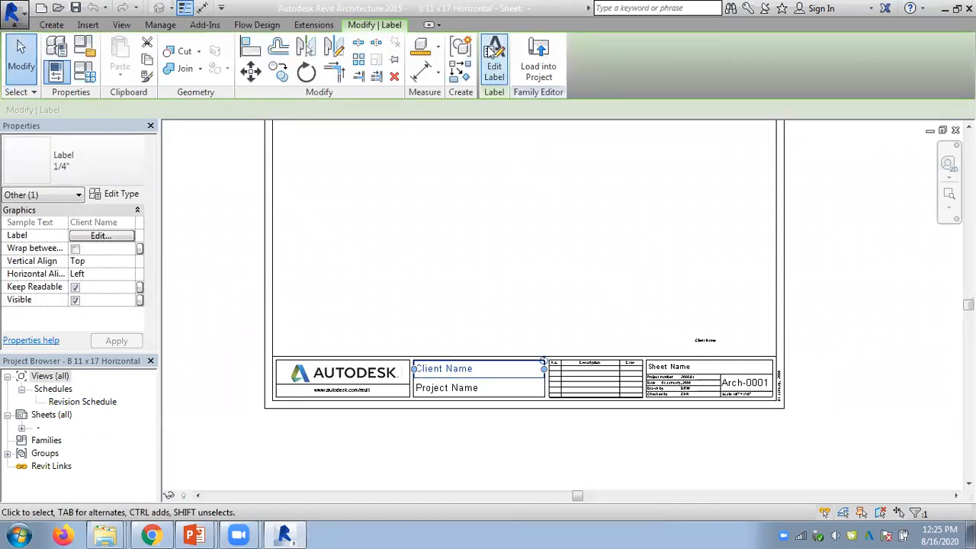
click(491, 55)
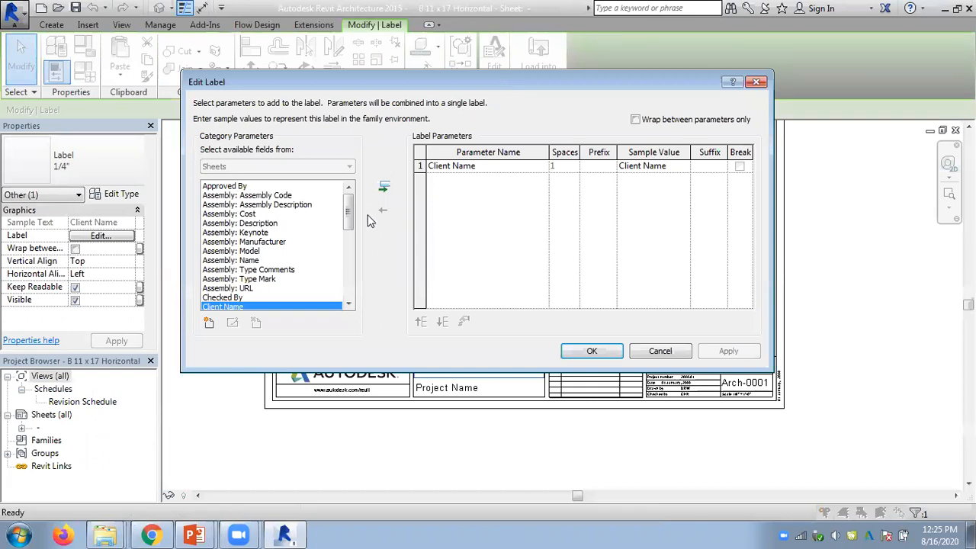
drag(349, 216, 348, 298)
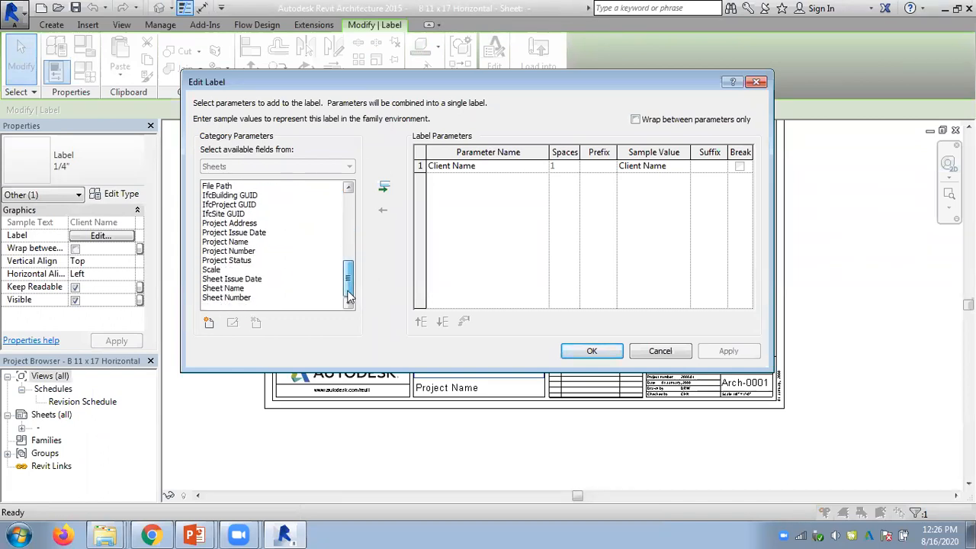
drag(348, 297, 351, 211)
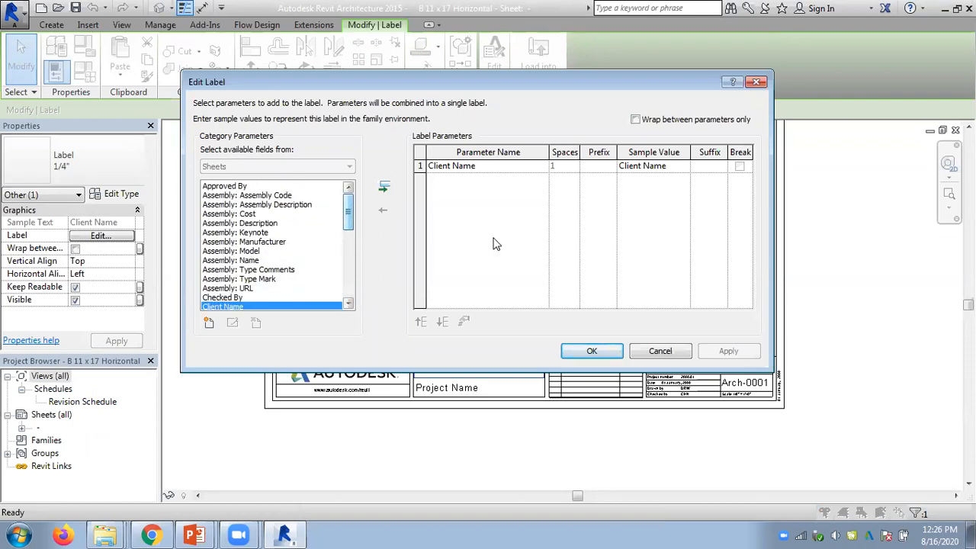
click(660, 352)
click(798, 310)
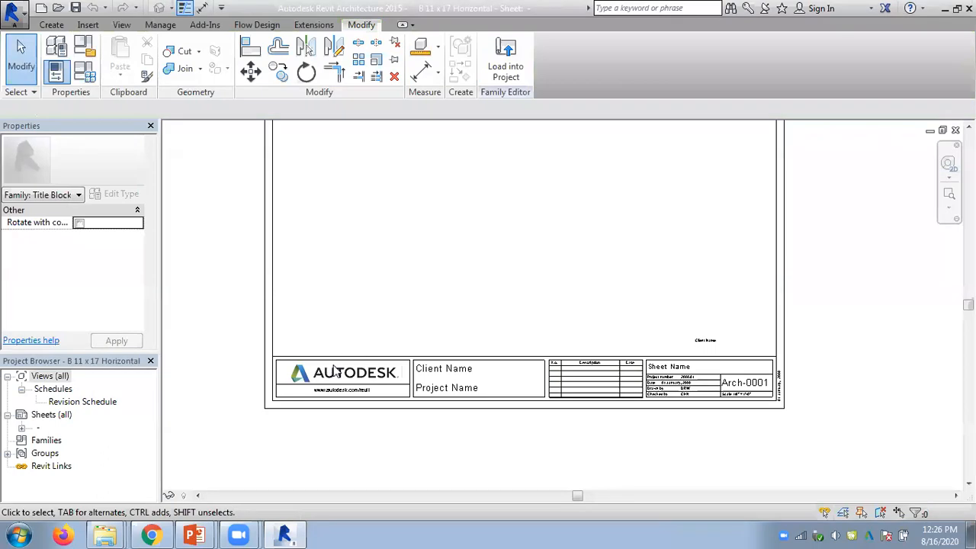
scroll(506, 256, down, 2)
middle_drag(488, 225, 458, 289)
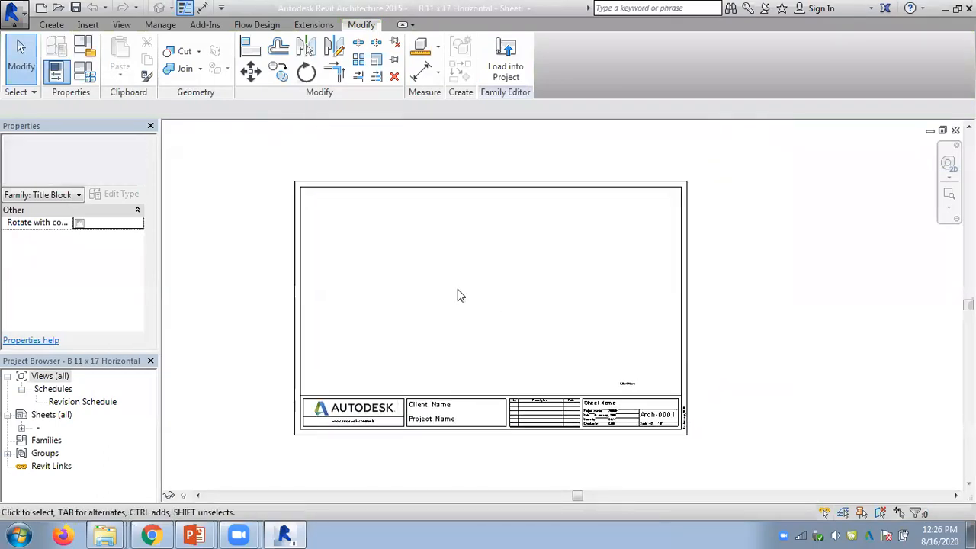
scroll(409, 247, up, 1)
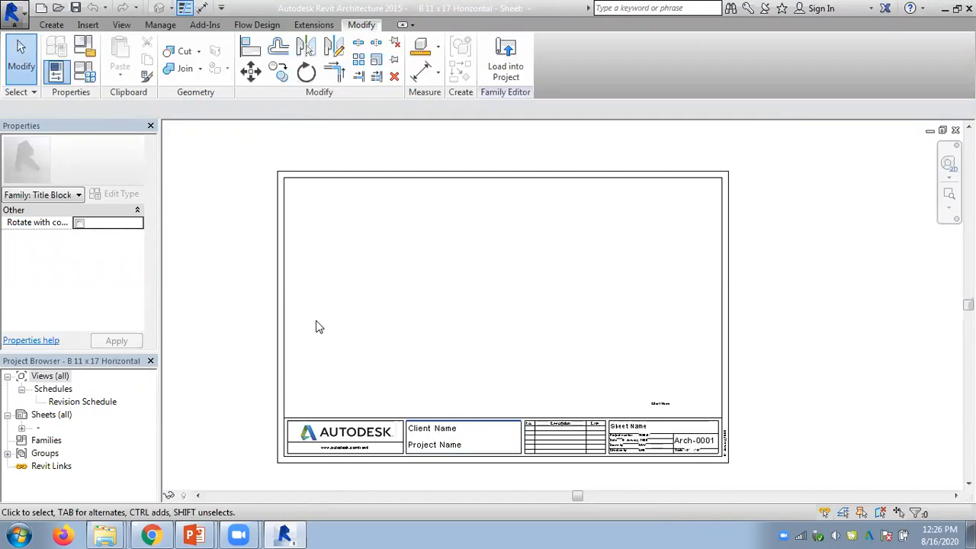
middle_drag(409, 407, 414, 344)
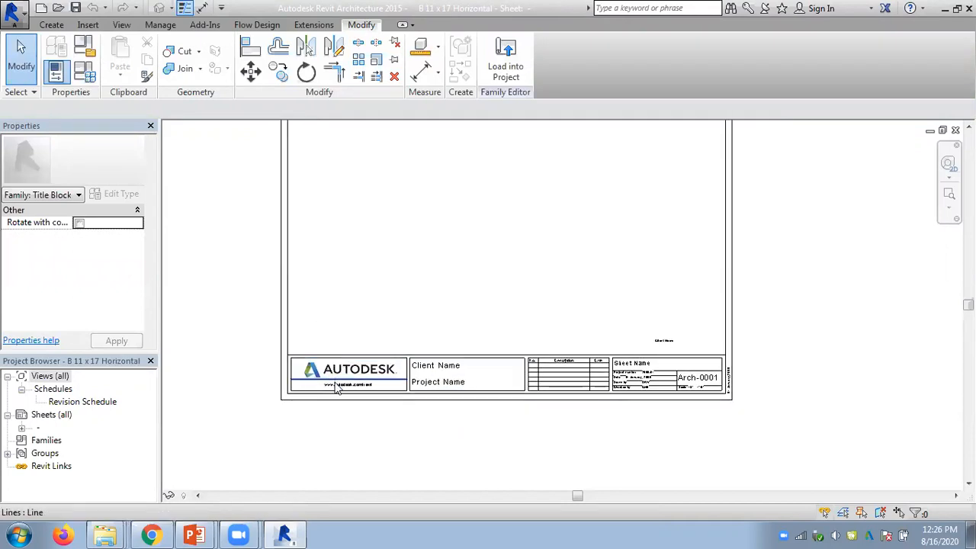
scroll(336, 388, up, 3)
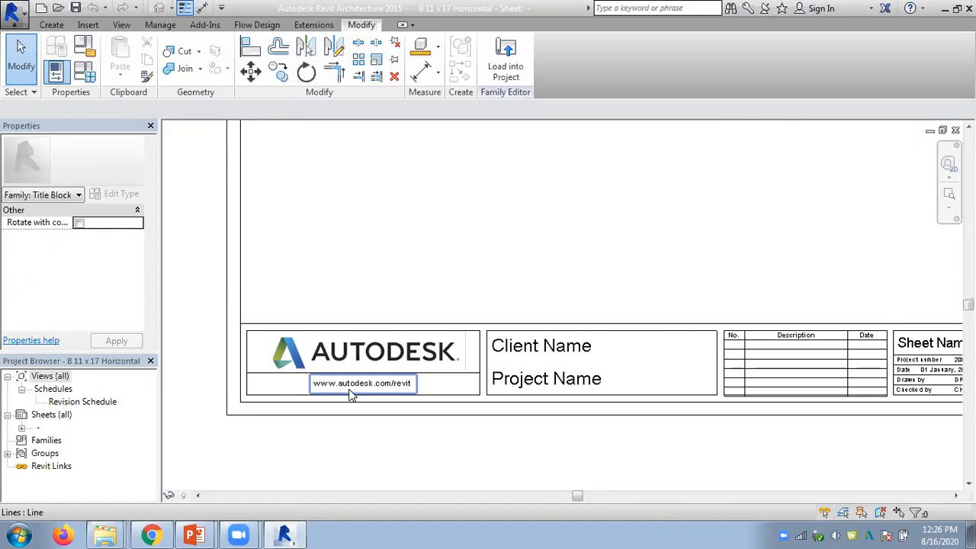
click(351, 394)
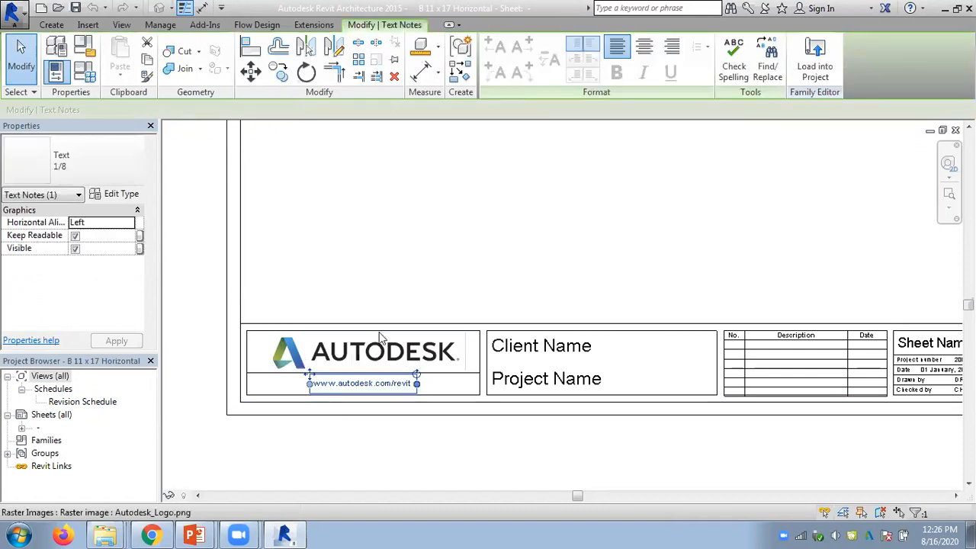
double_click(366, 389)
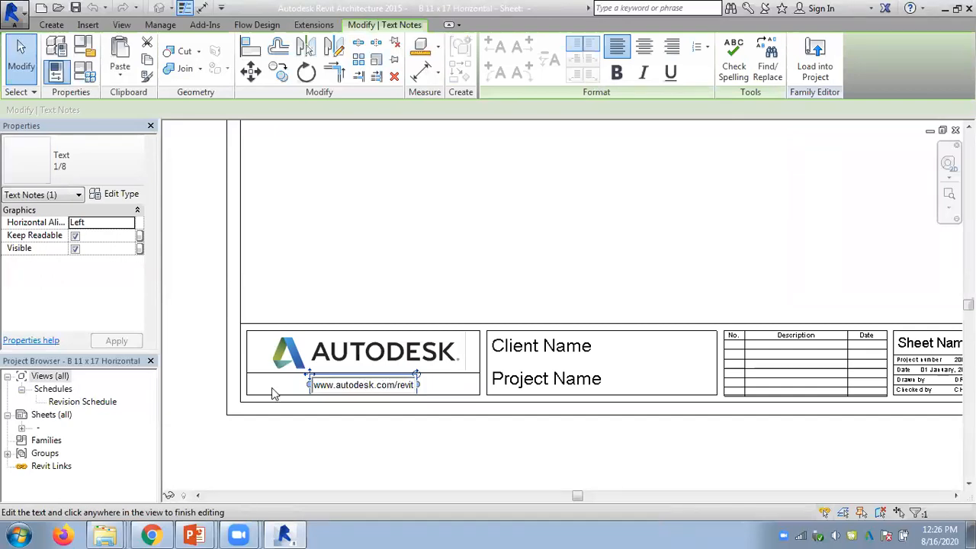
click(346, 447)
click(367, 389)
key(Delete)
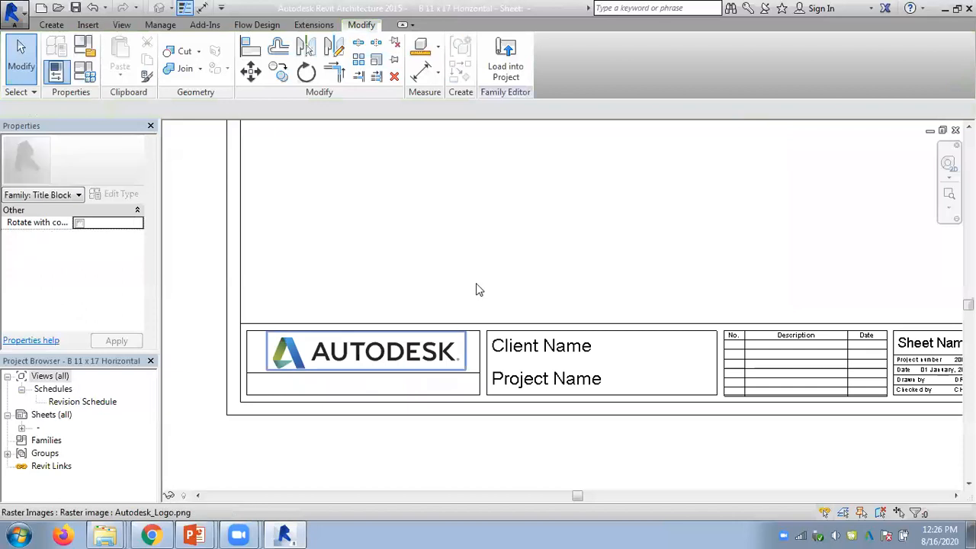
Step: Delete the Autodesk logo raster image from the title block family
middle_drag(445, 266, 427, 284)
right_click(413, 299)
click(330, 288)
click(355, 371)
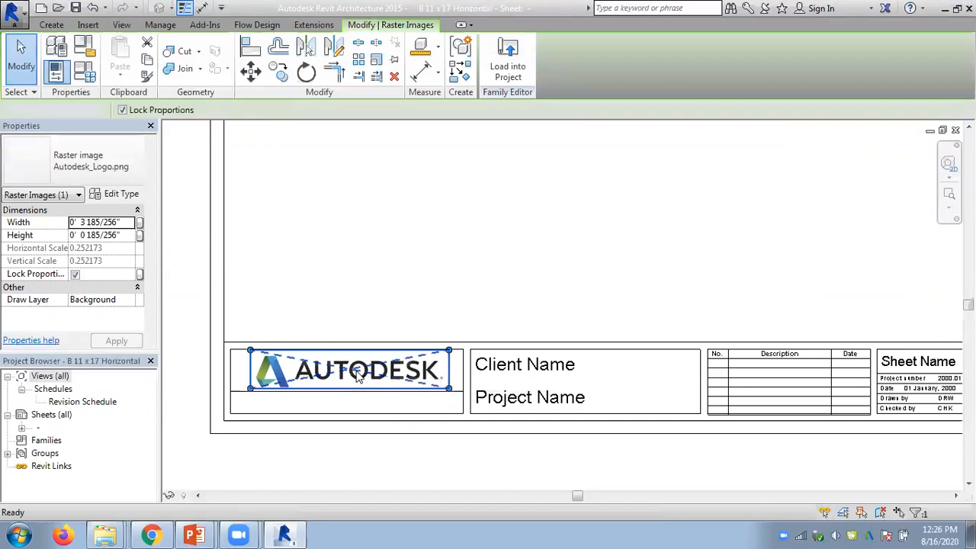
key(Delete)
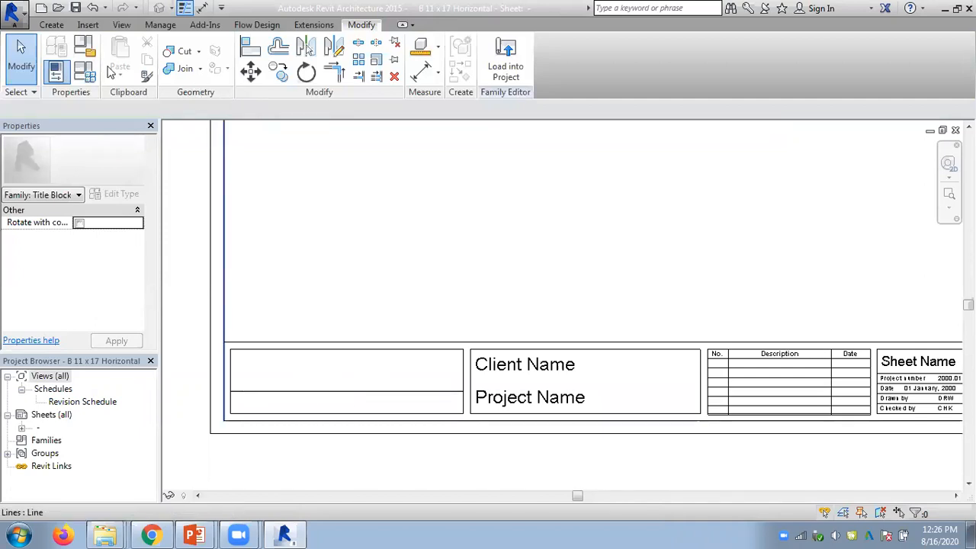
Step: Import the image 80837c8d-5957-4e2a-87d9-ebeb2ad4695f.jpg from the Pictures library and place it over the title block
click(88, 25)
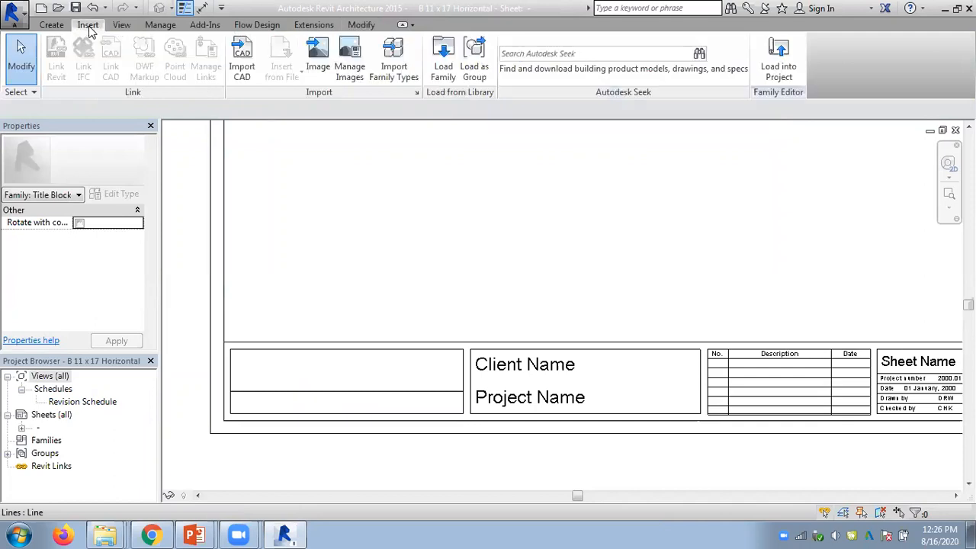
click(319, 71)
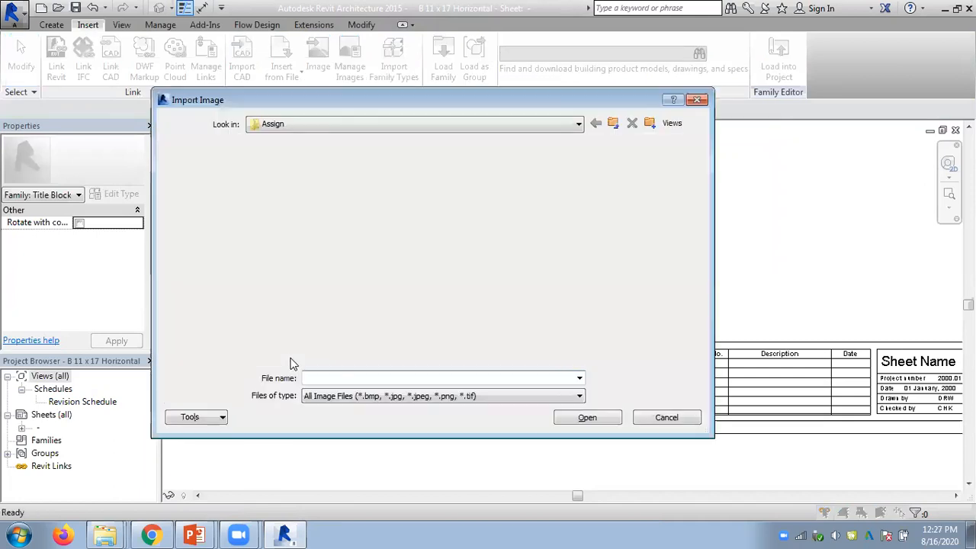
drag(234, 274, 233, 323)
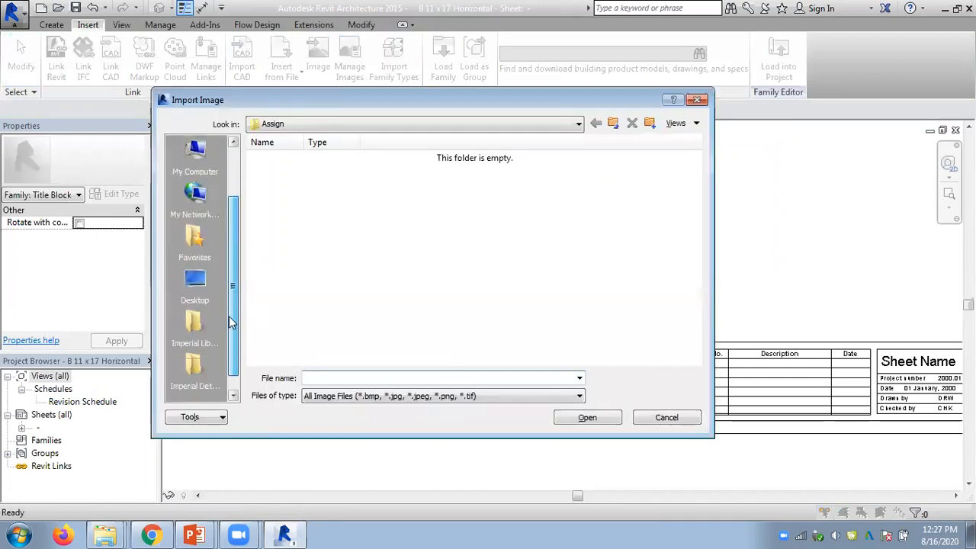
click(195, 284)
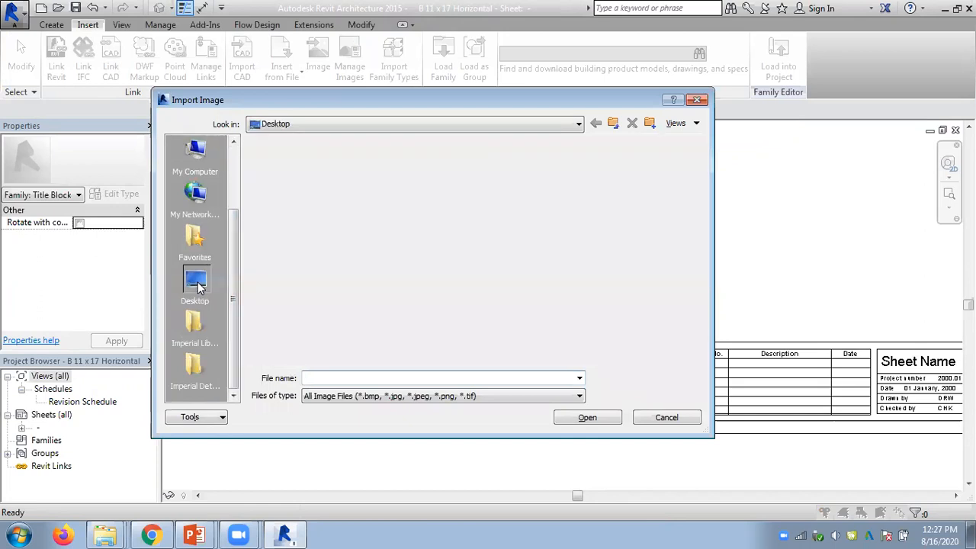
double_click(285, 191)
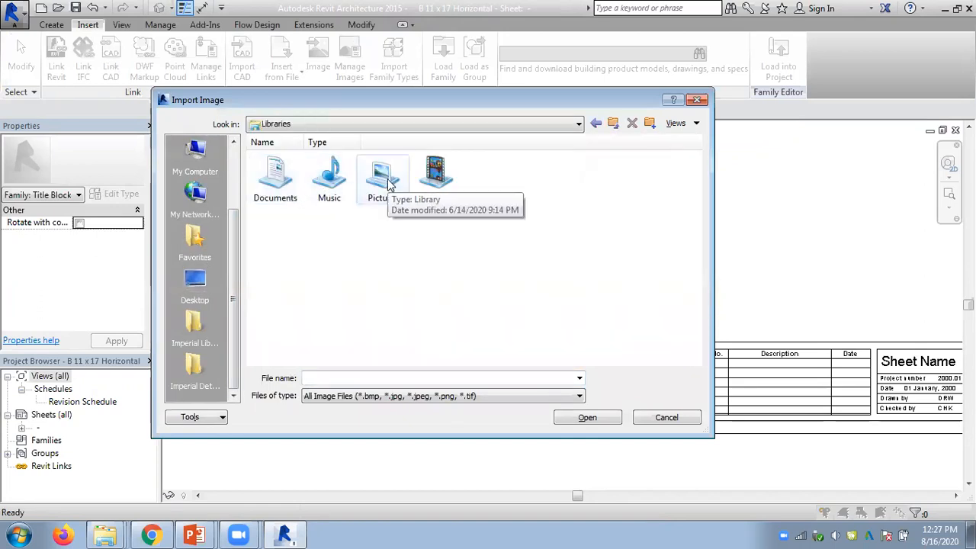
double_click(382, 177)
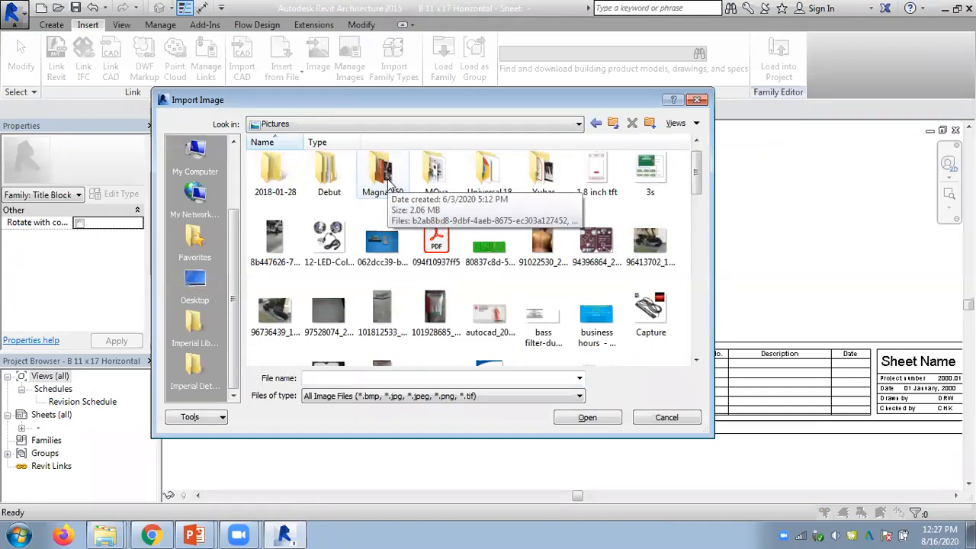
click(381, 241)
click(587, 417)
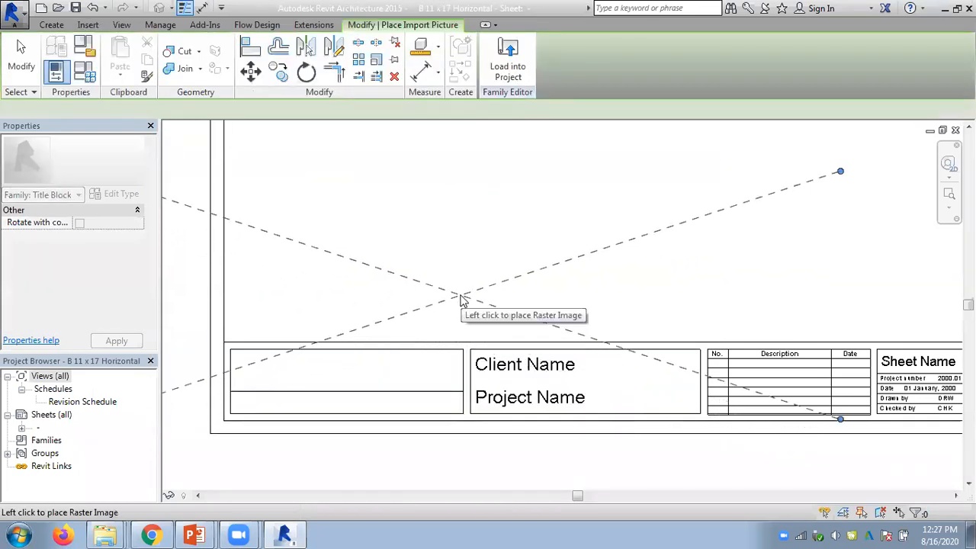
click(455, 296)
Step: Shrink the imported image proportionally to about 2 49/256" by 23/32" and fit it inside the title block's empty logo cell
scroll(430, 265, down, 3)
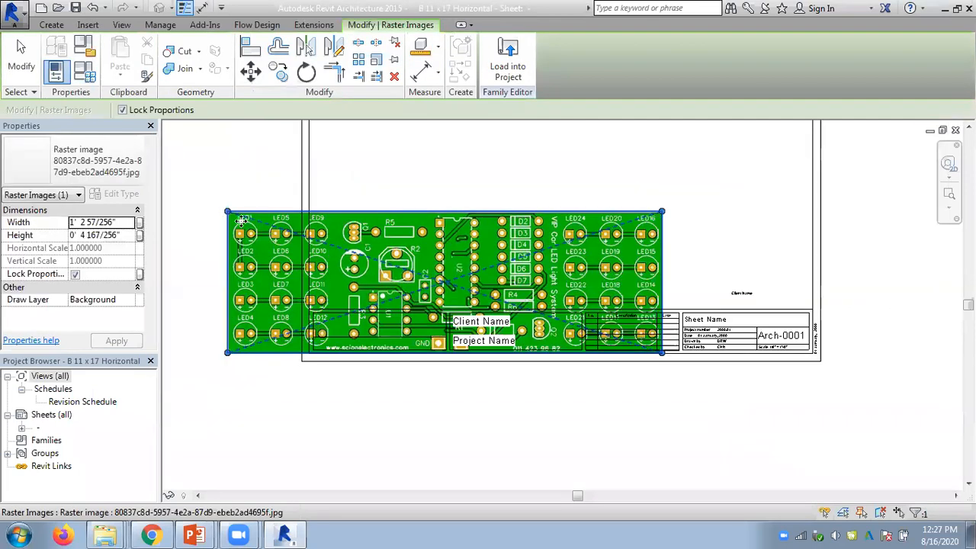
drag(228, 211, 338, 331)
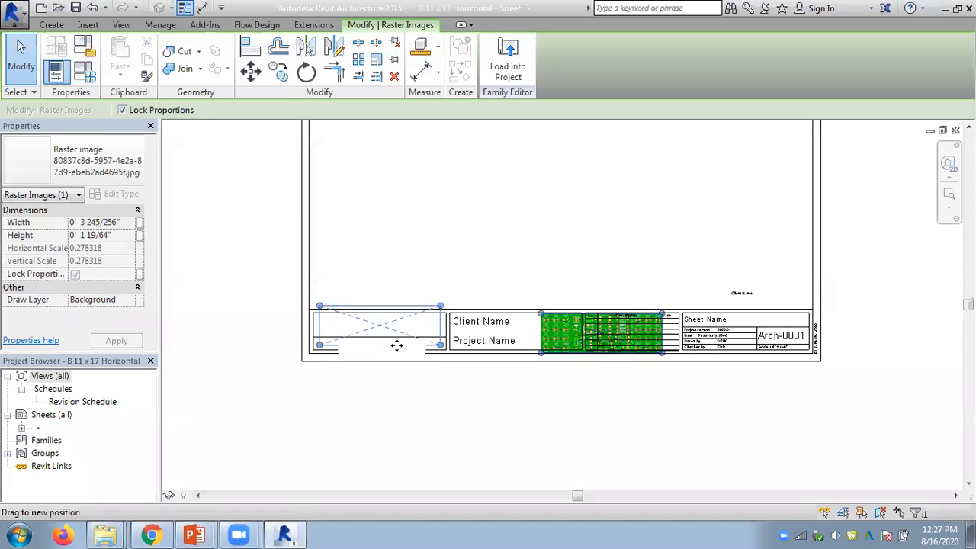
drag(439, 345, 381, 332)
click(263, 270)
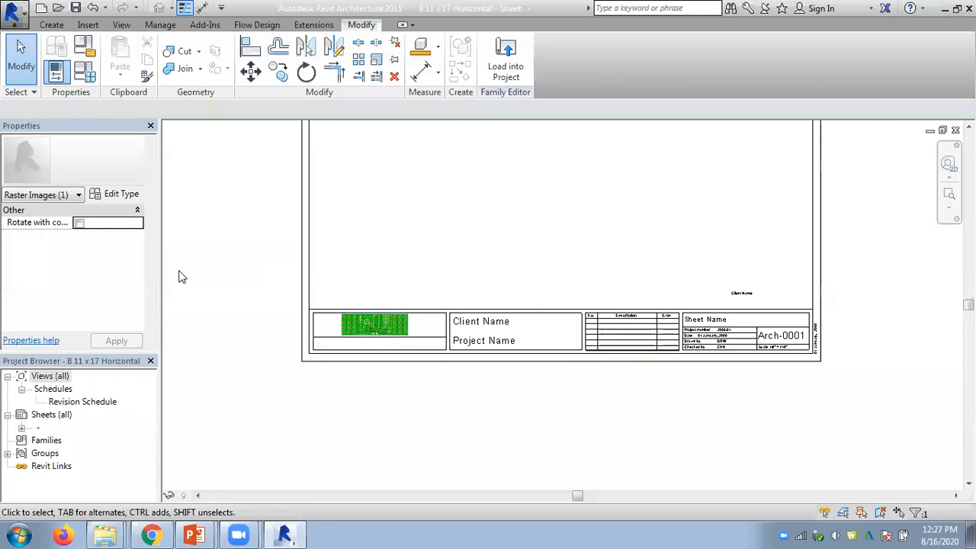
click(368, 329)
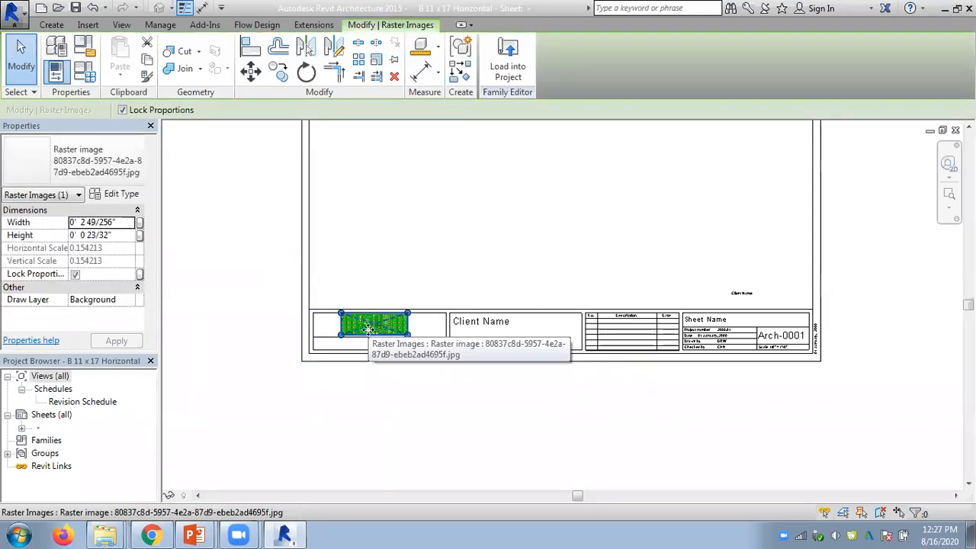
click(87, 24)
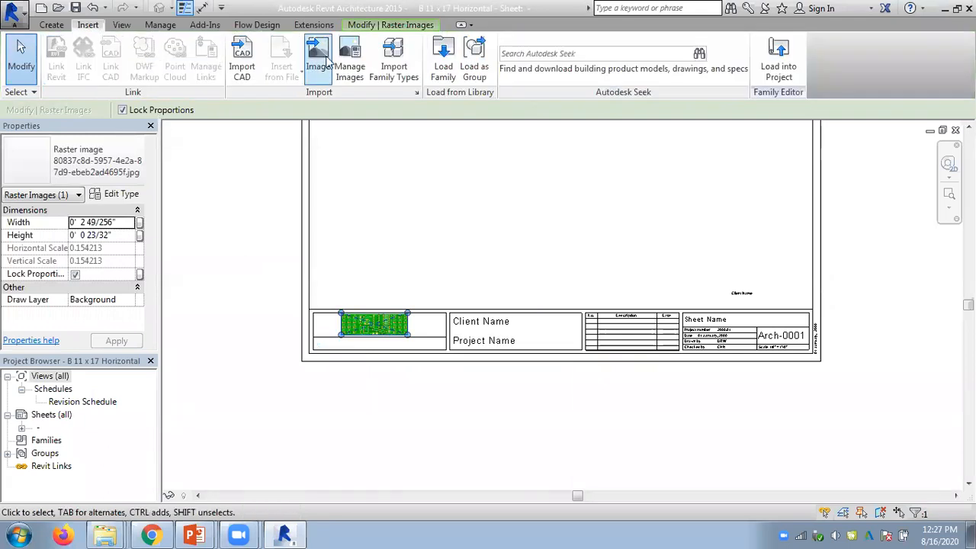
Step: Check which parameter feeds the scale value label beside the Scale text in the title block
click(259, 214)
middle_drag(416, 249, 412, 305)
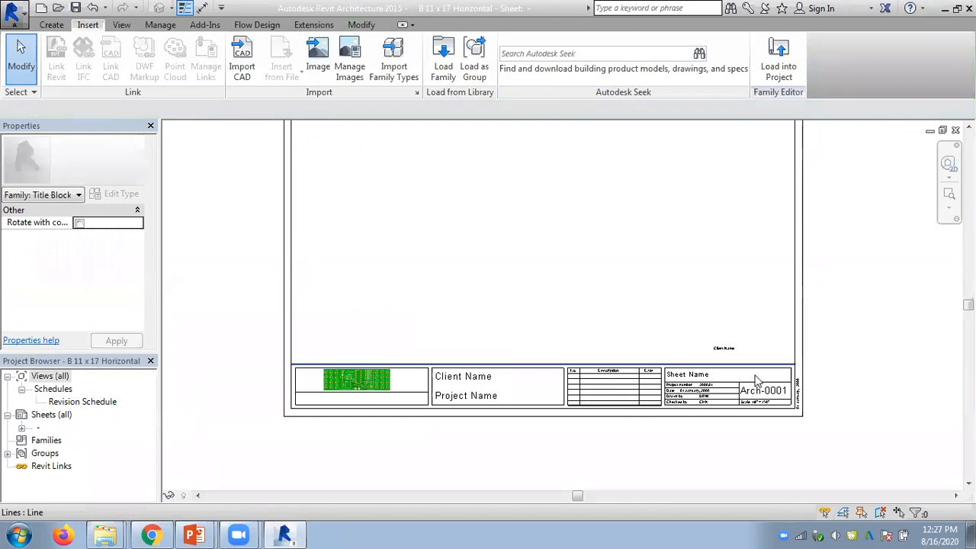
scroll(754, 379, up, 3)
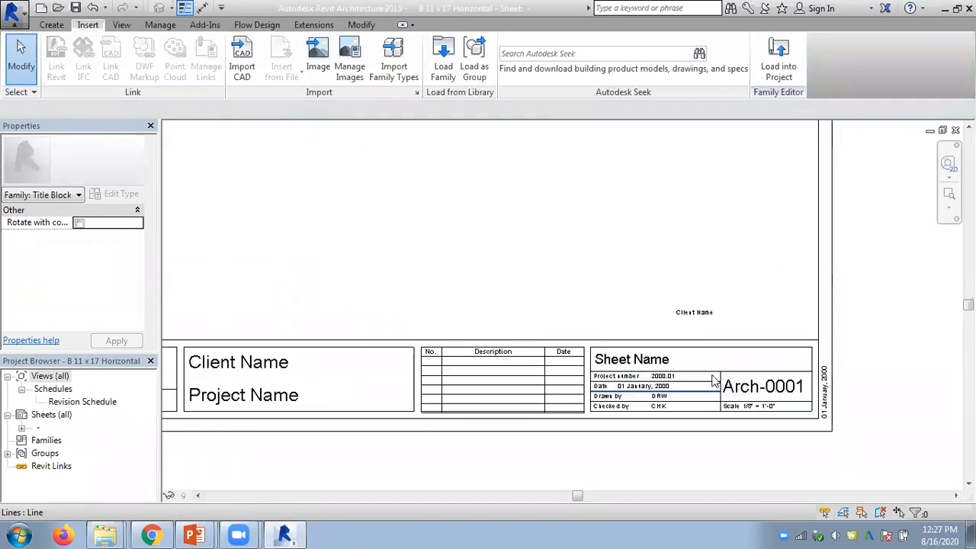
click(763, 407)
scroll(797, 429, up, 3)
click(797, 450)
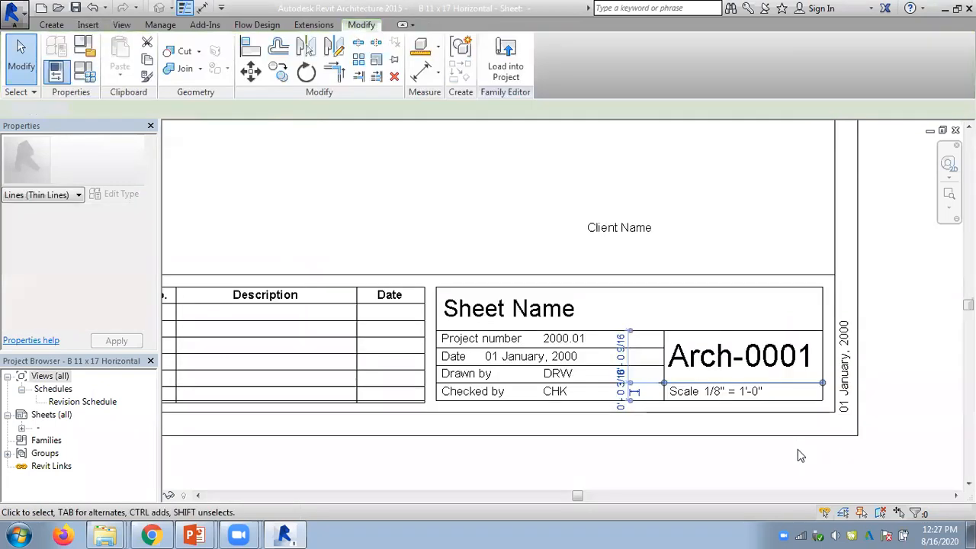
click(745, 400)
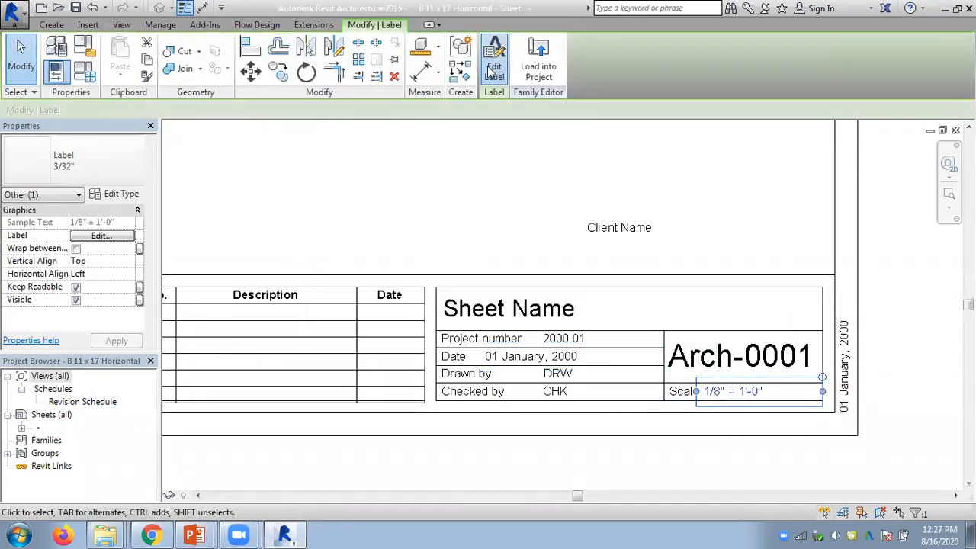
click(493, 59)
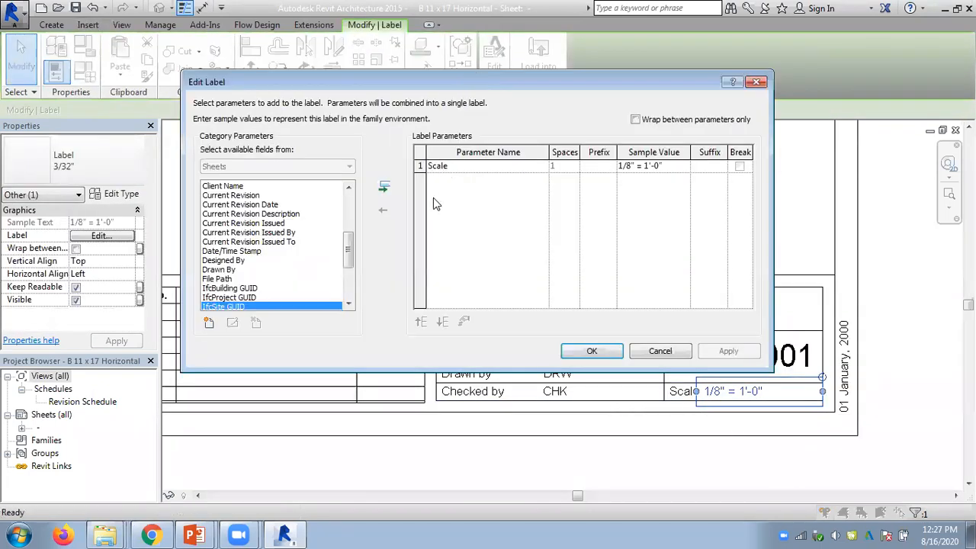
click(660, 351)
click(887, 359)
Step: Check which parameter feeds the vertical date label along the title block's outer border
click(844, 358)
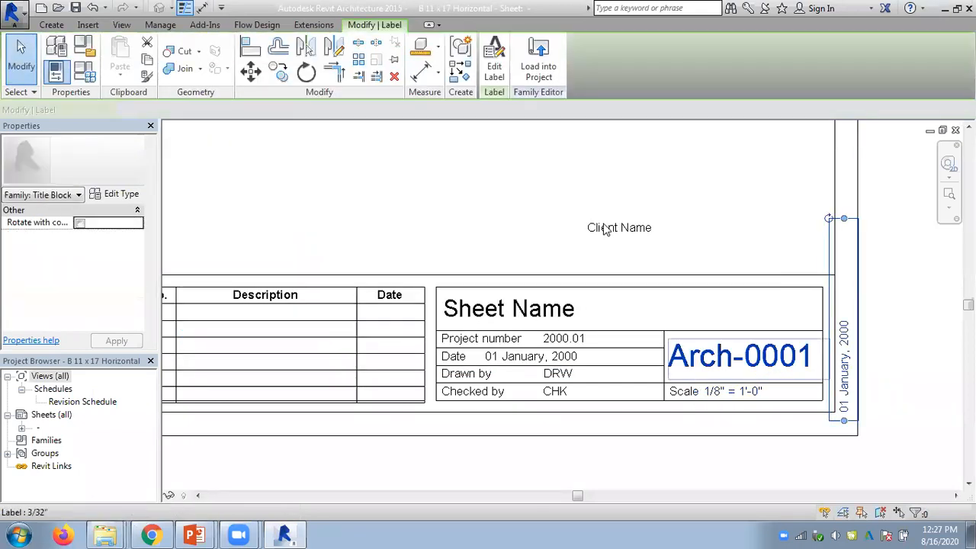
click(494, 60)
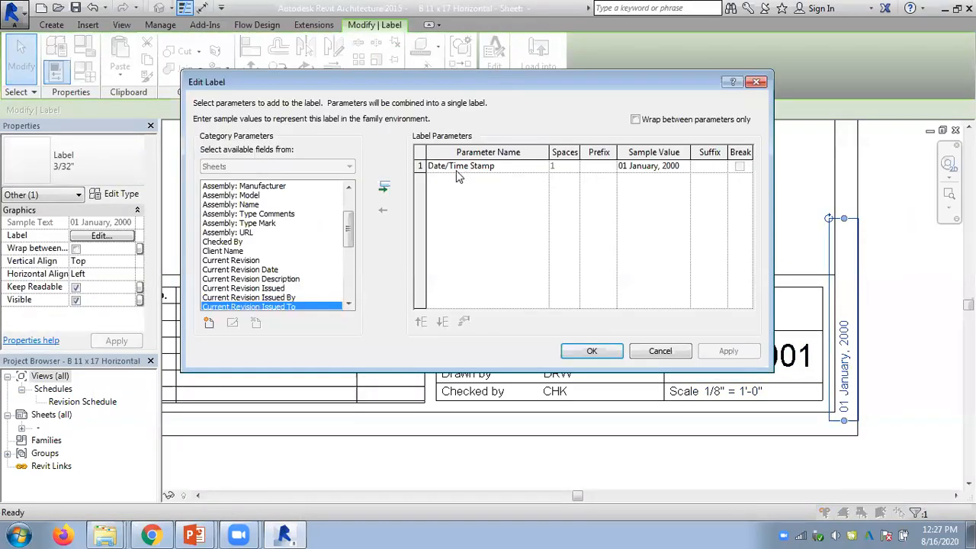
click(660, 351)
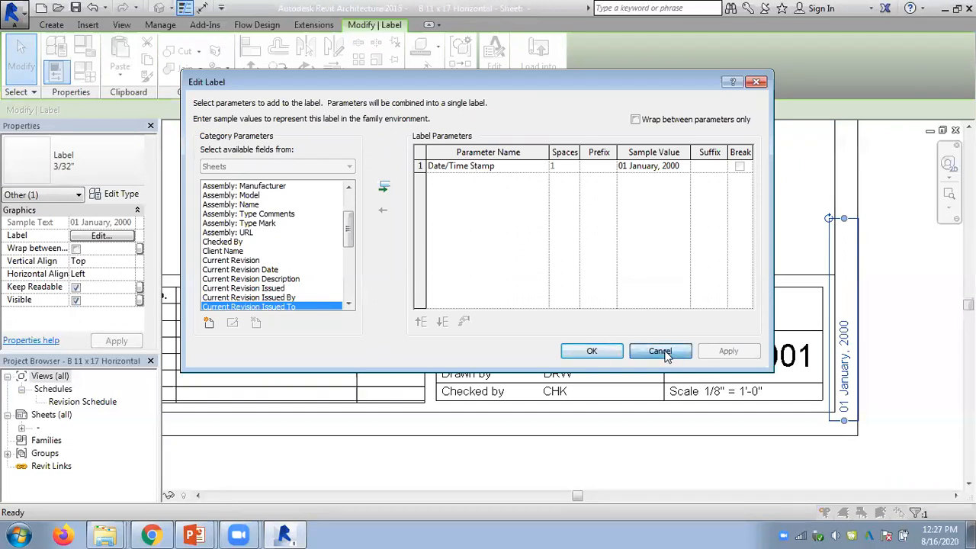
click(895, 325)
scroll(704, 309, down, 3)
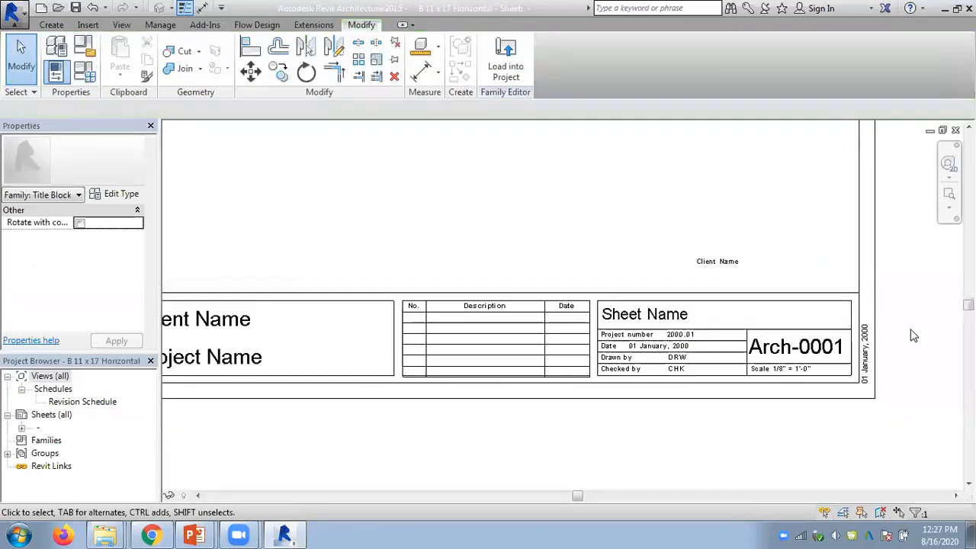
scroll(593, 399, down, 2)
middle_drag(593, 400, 577, 455)
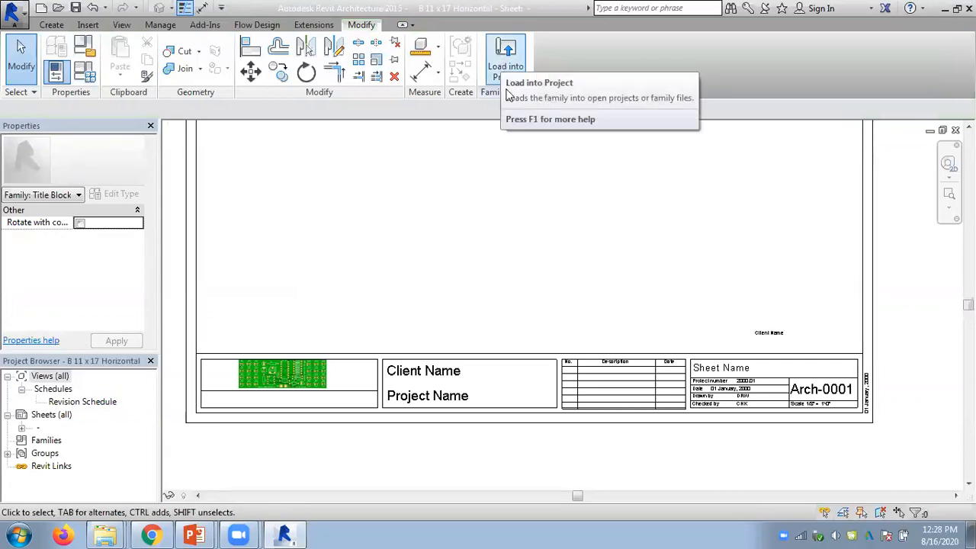
Step: Save the edited title block family as "new title block" in the Titleblocks folder
click(12, 17)
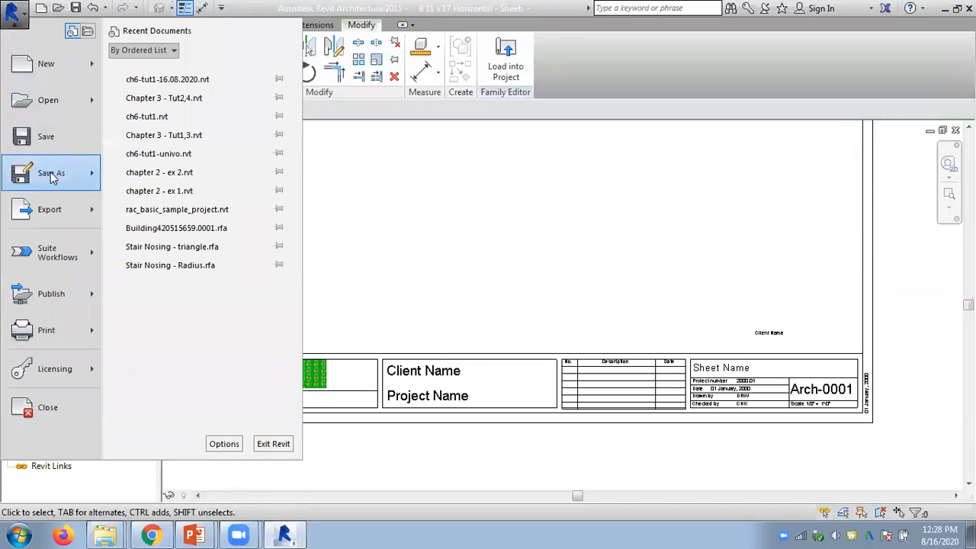
mouse_move(61, 172)
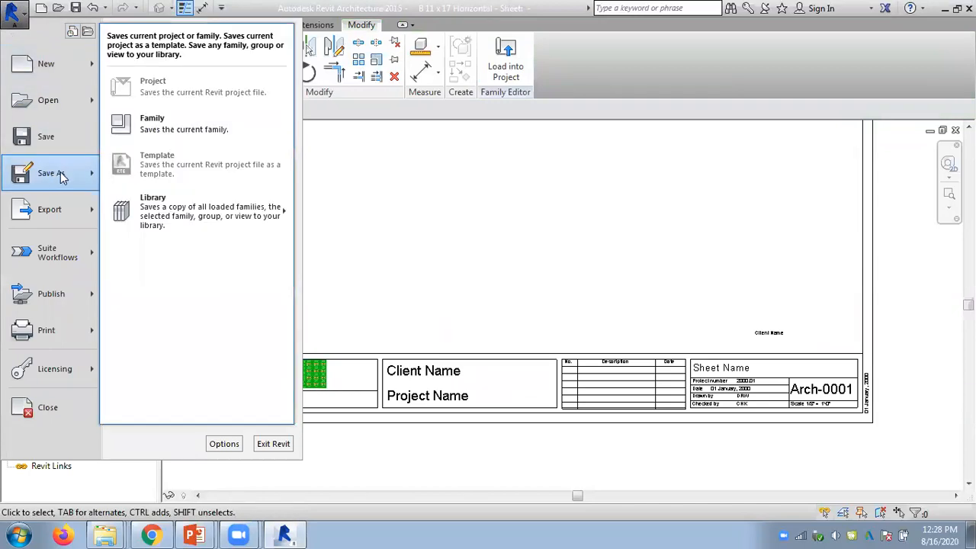
click(212, 123)
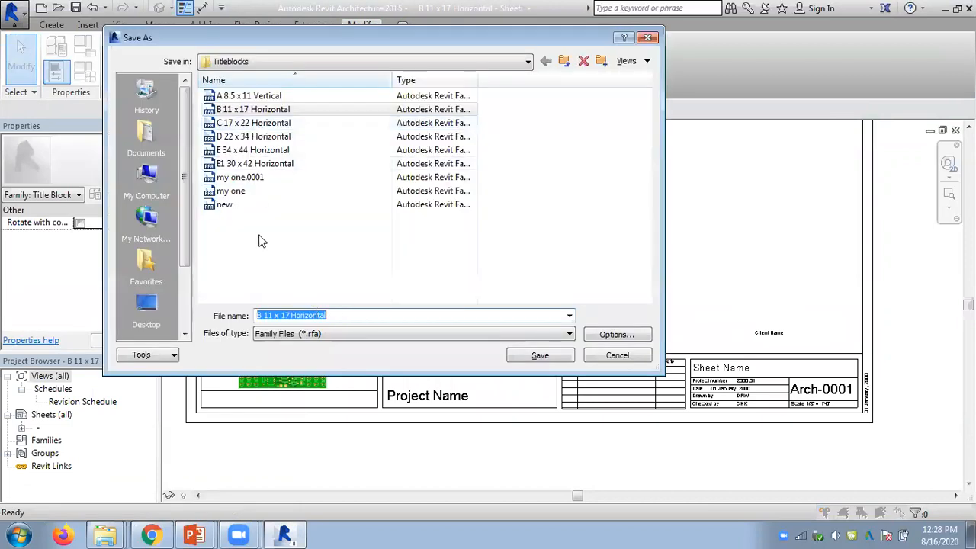
click(228, 206)
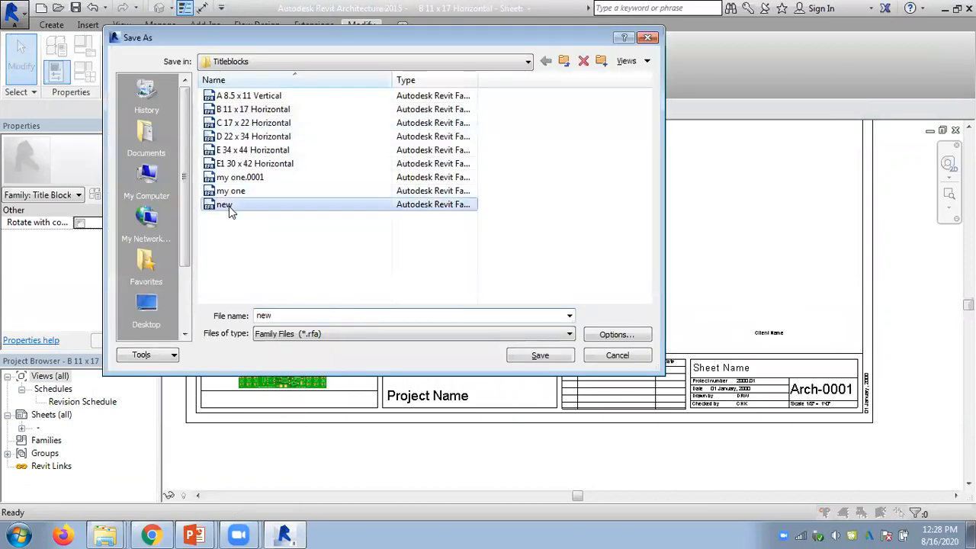
double_click(295, 317)
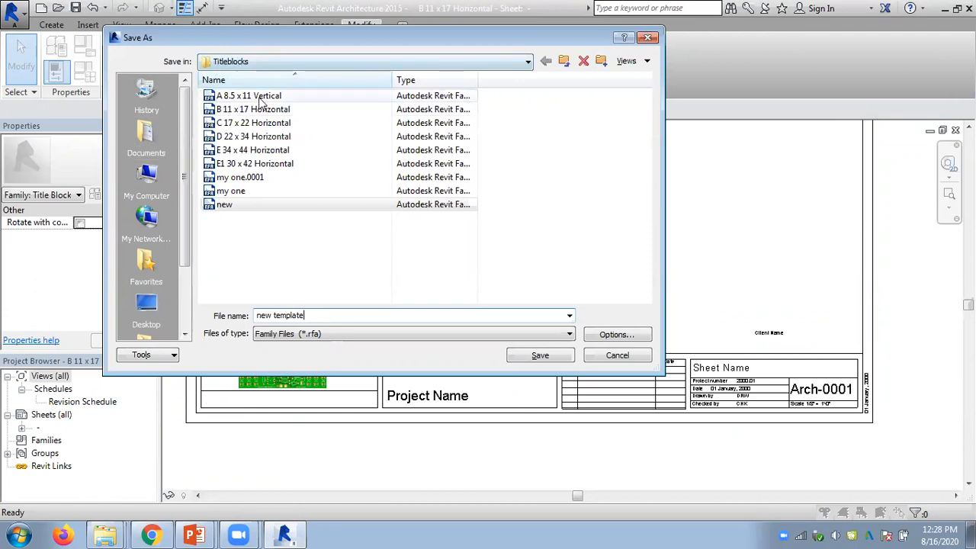
drag(291, 314, 343, 313)
text(title block)
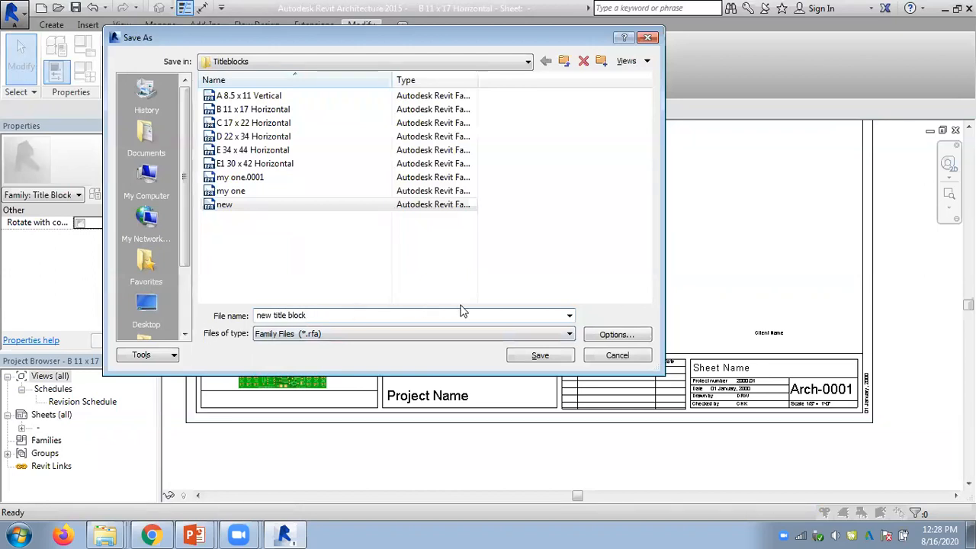
click(546, 354)
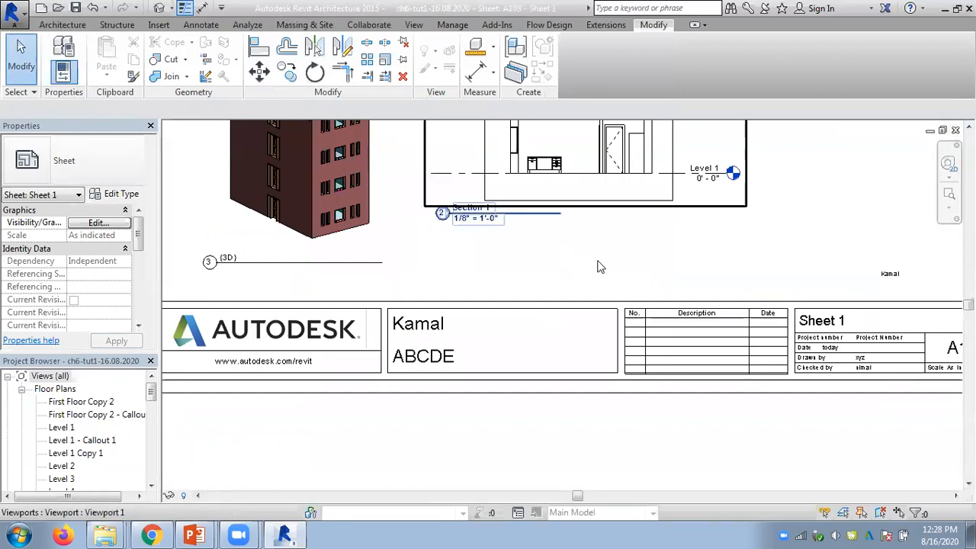
Step: Load the "new title block" family from the Titleblocks library folder and create a new sheet with it
scroll(600, 263, down, 8)
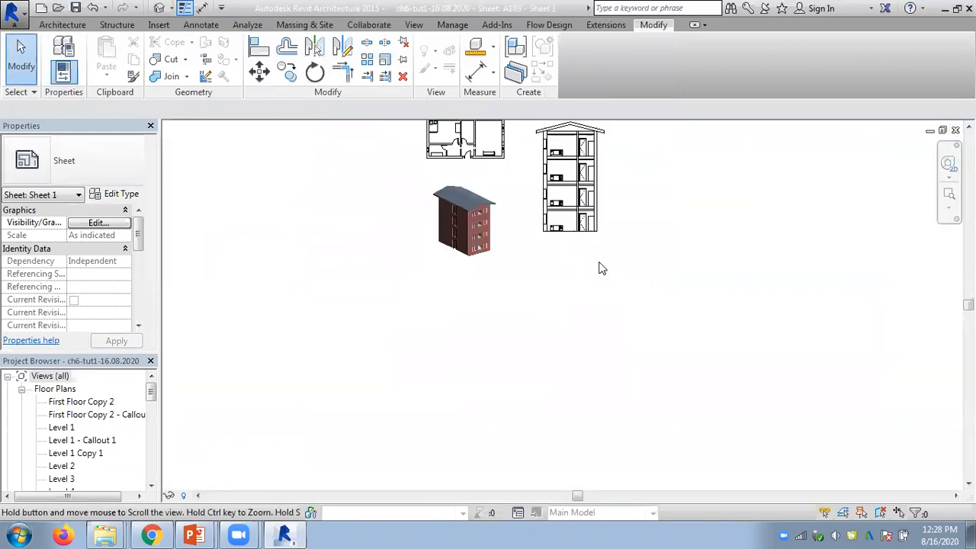
middle_drag(690, 283, 545, 359)
scroll(452, 318, up, 5)
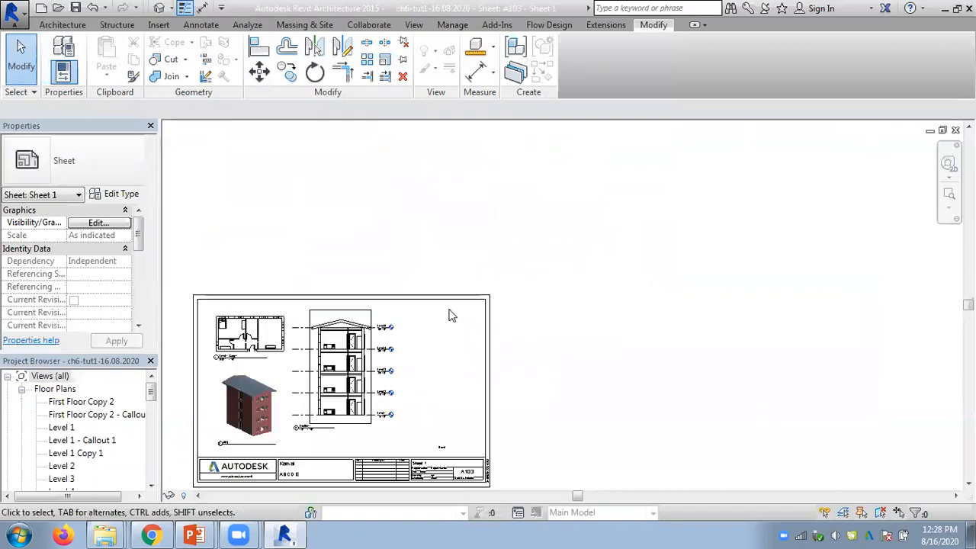
click(414, 25)
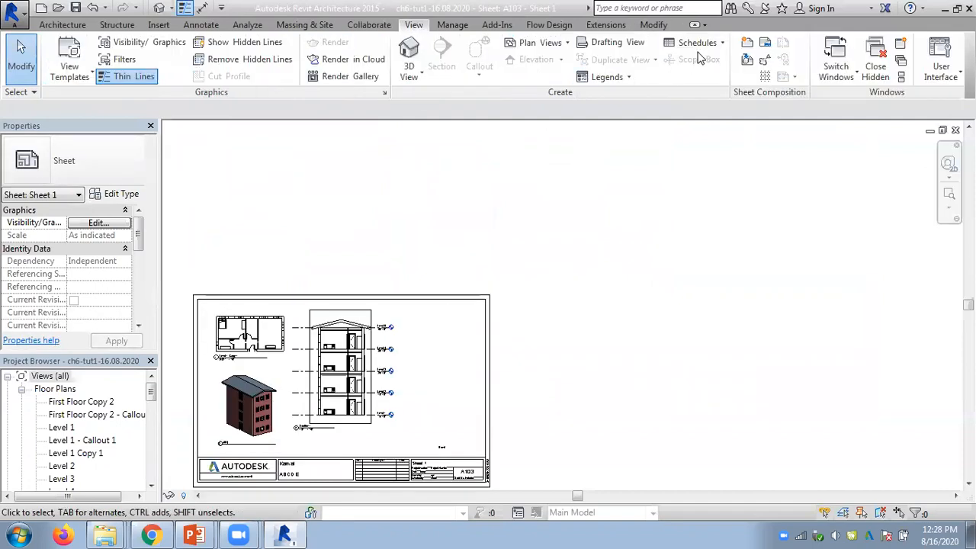
click(744, 47)
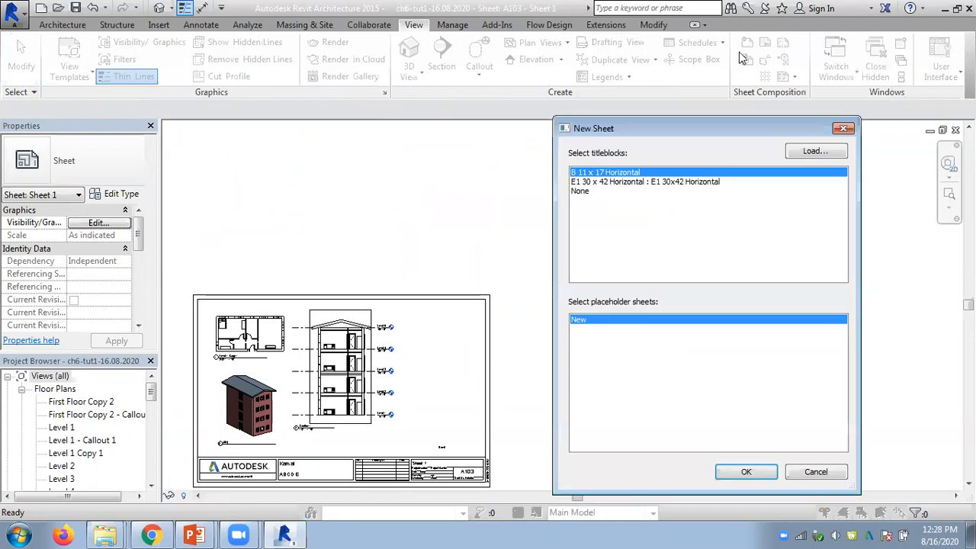
click(814, 151)
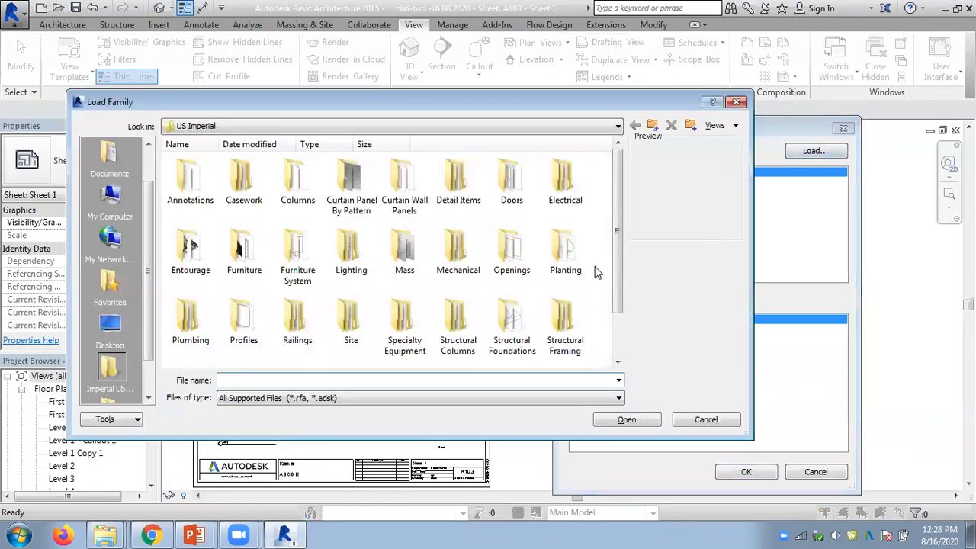
drag(619, 296, 619, 350)
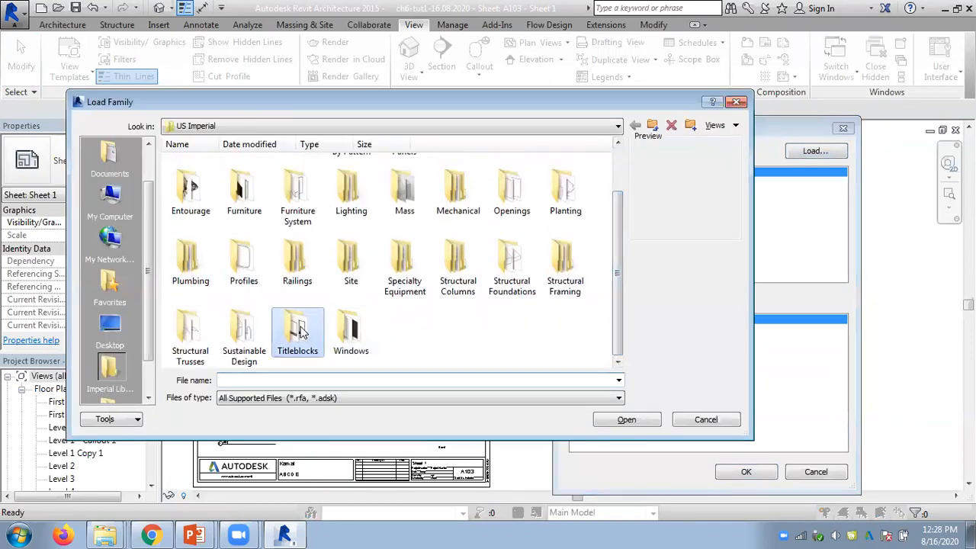
double_click(294, 328)
click(194, 253)
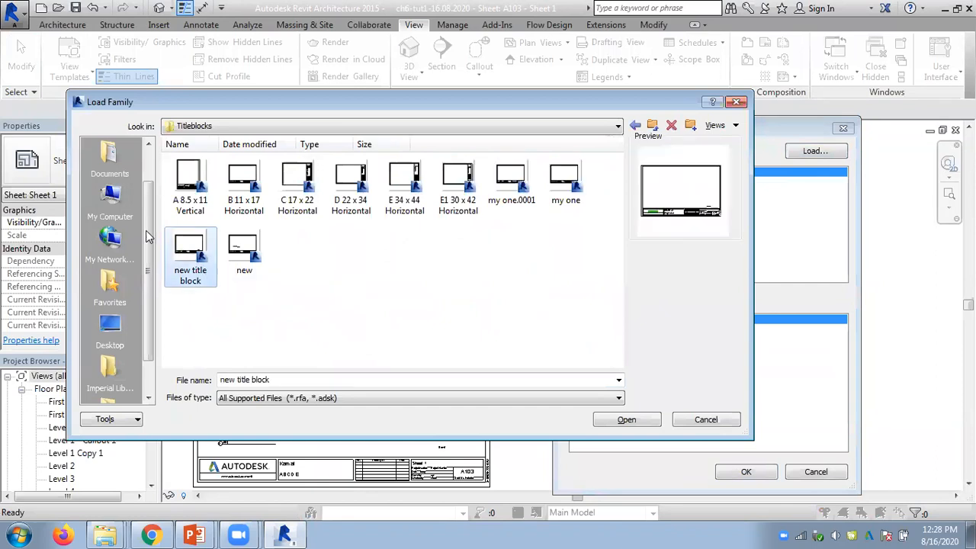
click(641, 424)
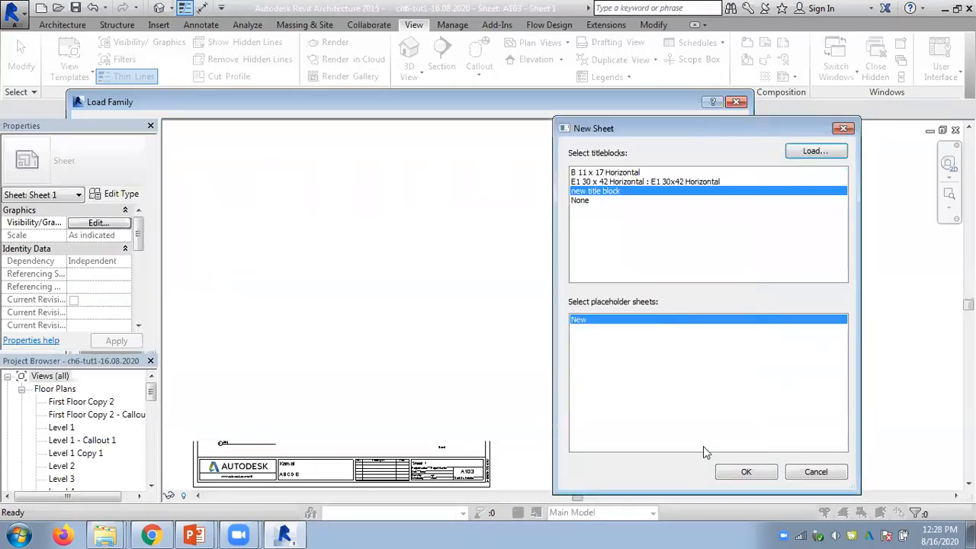
click(747, 475)
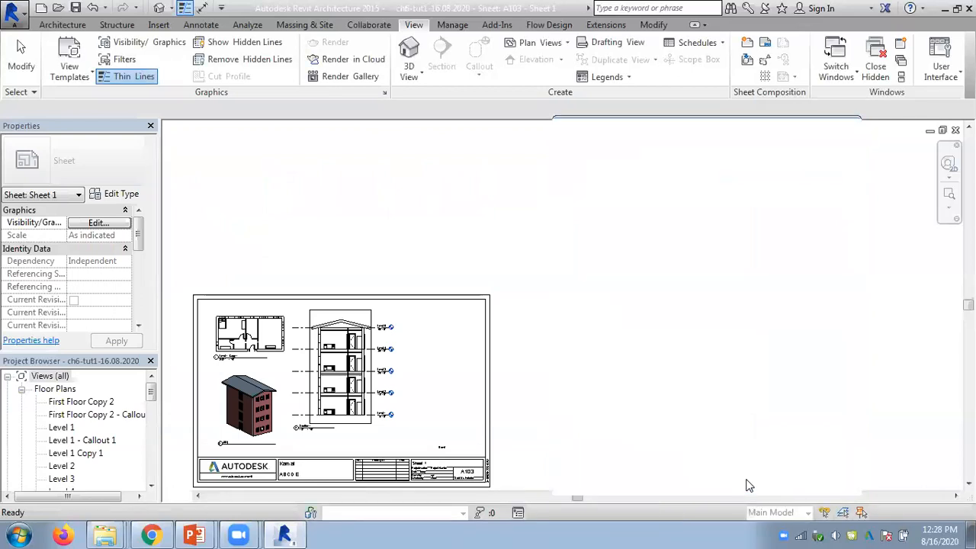
Step: Inspect the title block on new sheet A104 and open its family for editing
scroll(463, 374, up, 3)
middle_drag(468, 374, 397, 279)
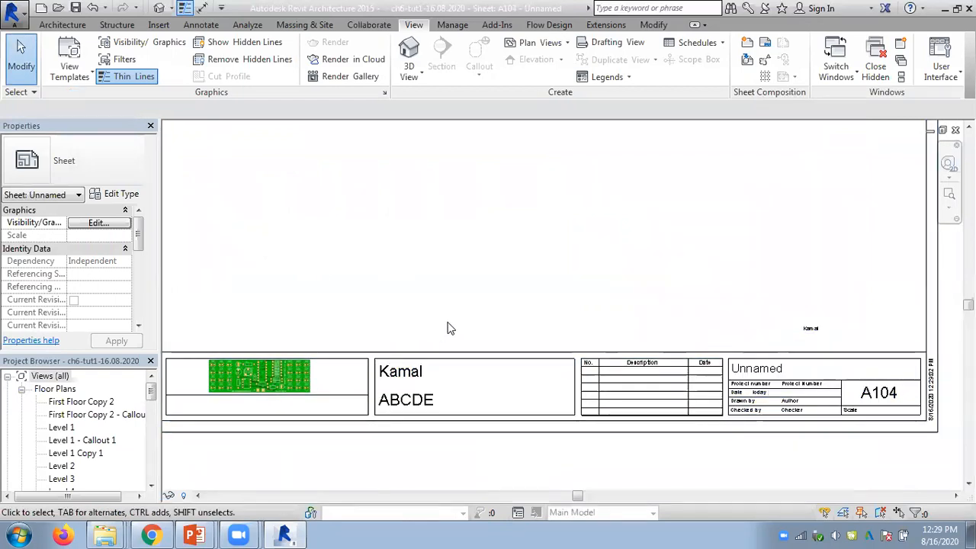
scroll(455, 295, down, 2)
middle_drag(442, 289, 481, 401)
click(485, 395)
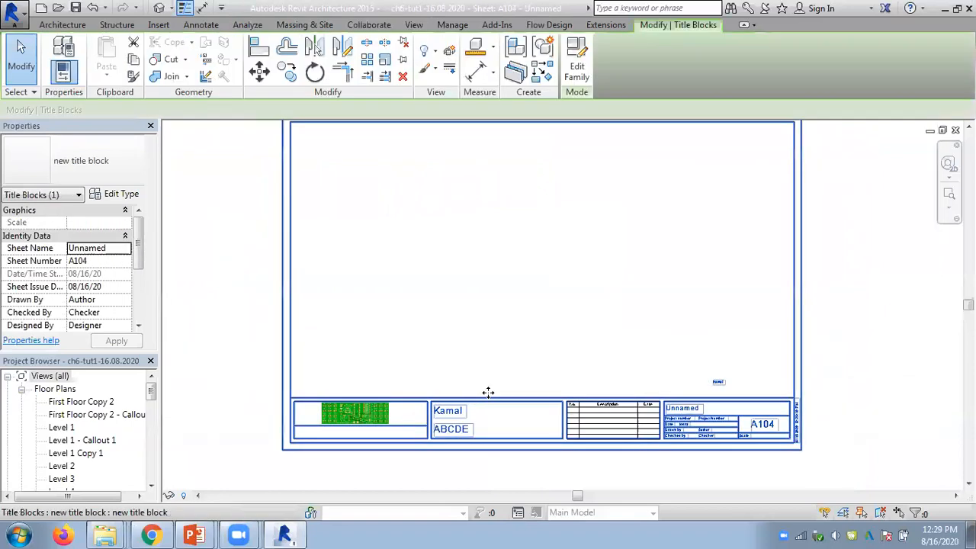
click(584, 61)
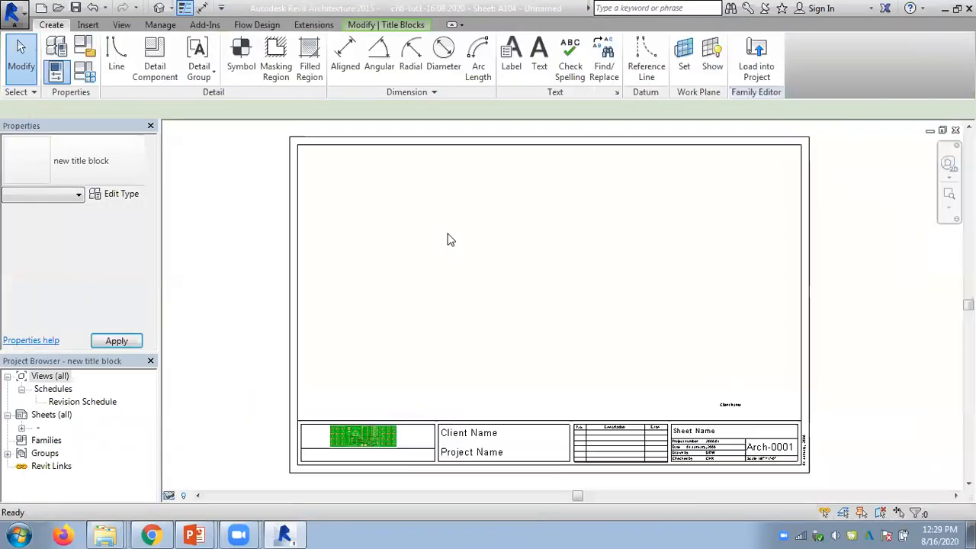
Step: Delete the top, left and right inner border lines of the title block's drawing area
click(426, 158)
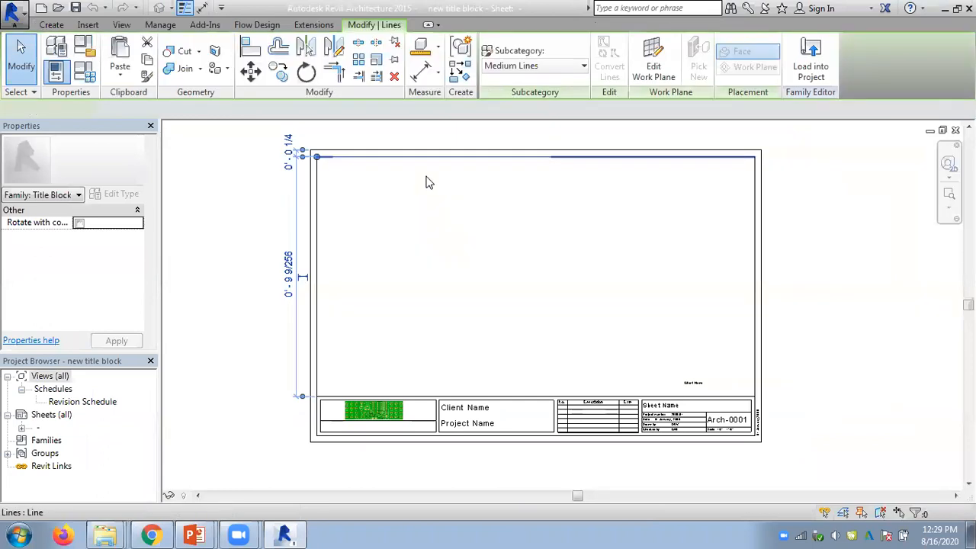
key(Delete)
click(317, 233)
key(Delete)
click(755, 311)
key(Delete)
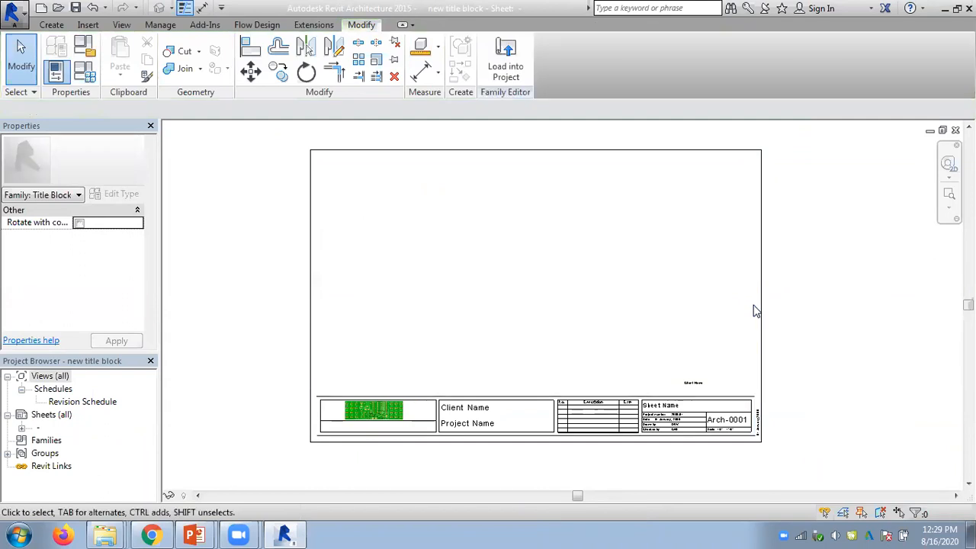
Step: Save the edited family over the existing "new title block" file in the Titleblocks folder and close the family
middle_drag(514, 297, 425, 300)
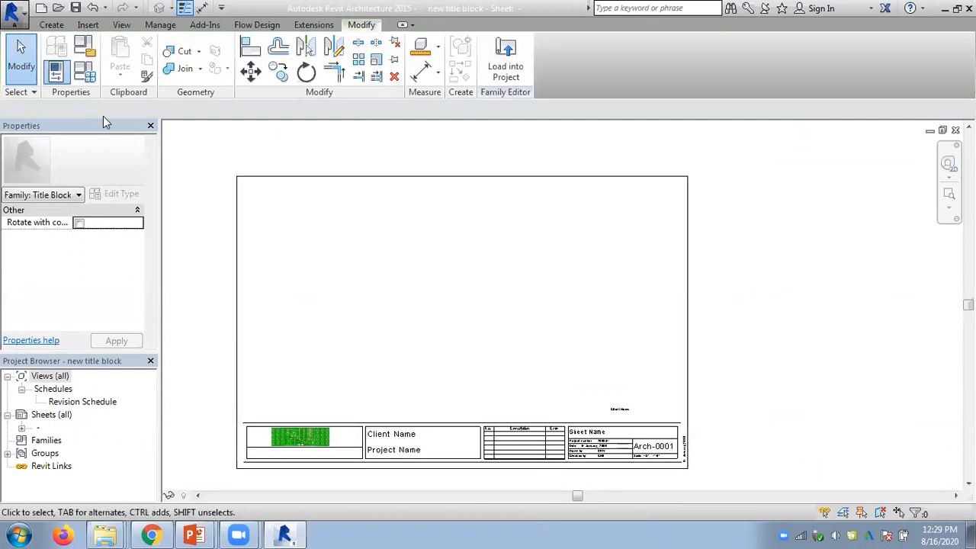
click(11, 11)
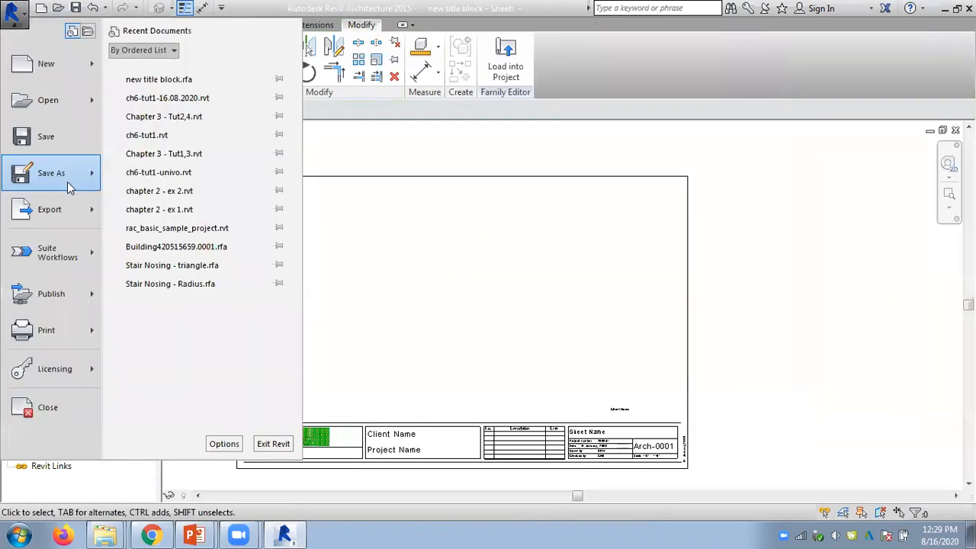
mouse_move(67, 183)
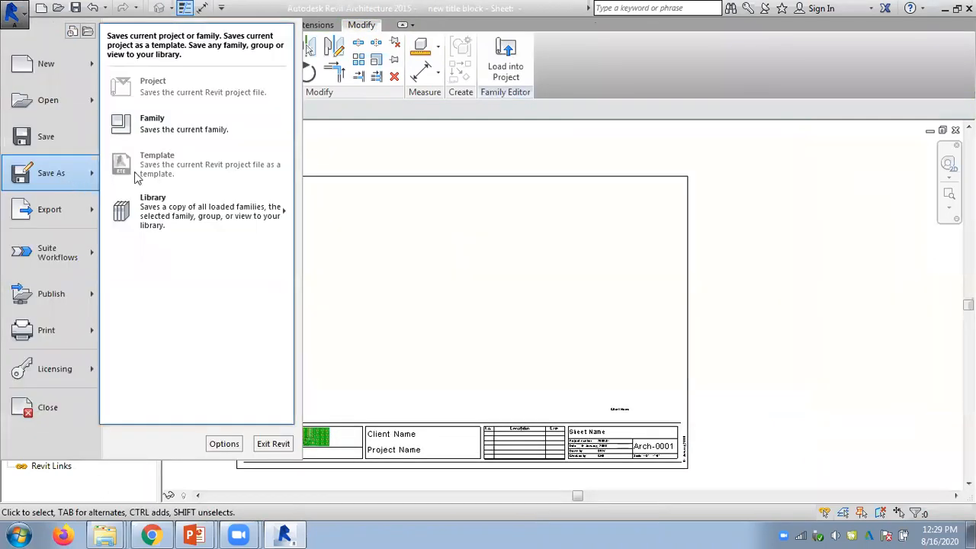
click(197, 131)
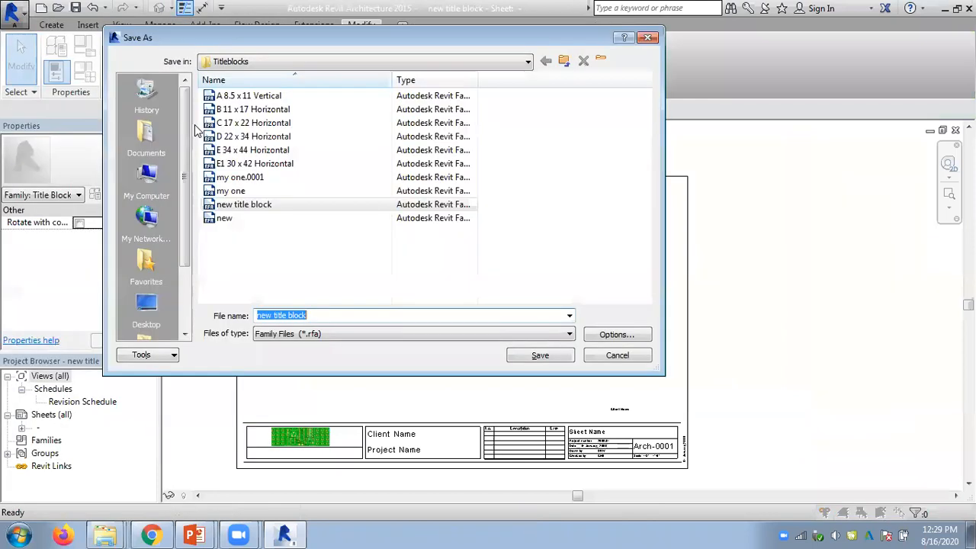
click(536, 354)
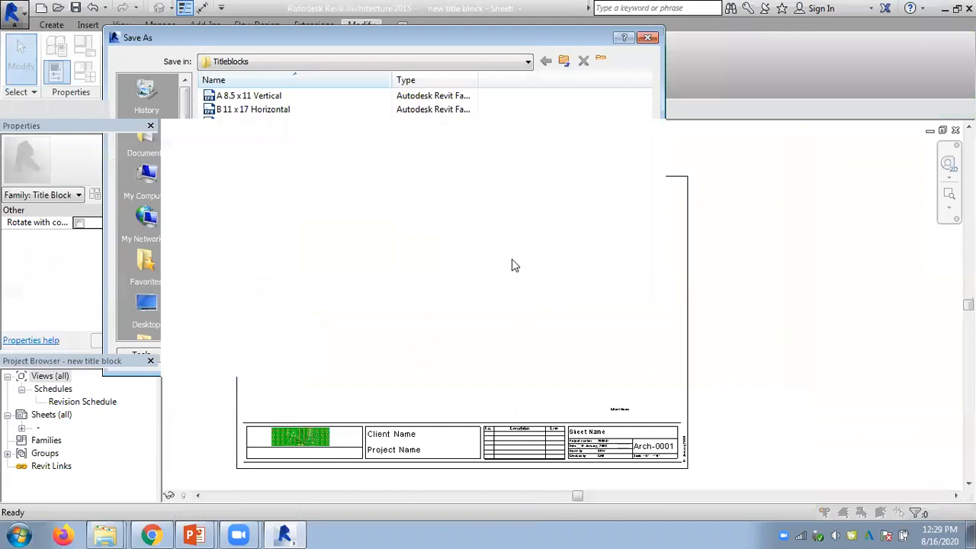
click(470, 275)
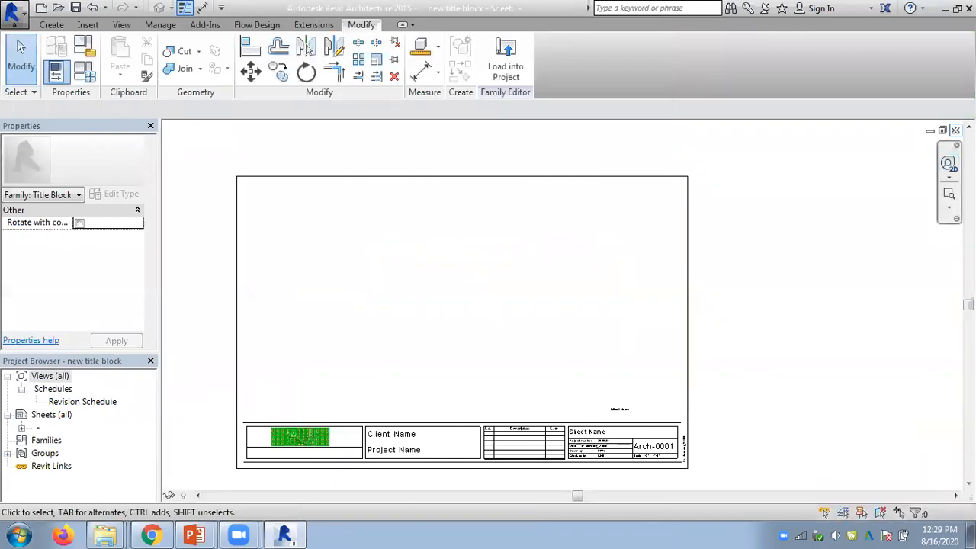
click(955, 130)
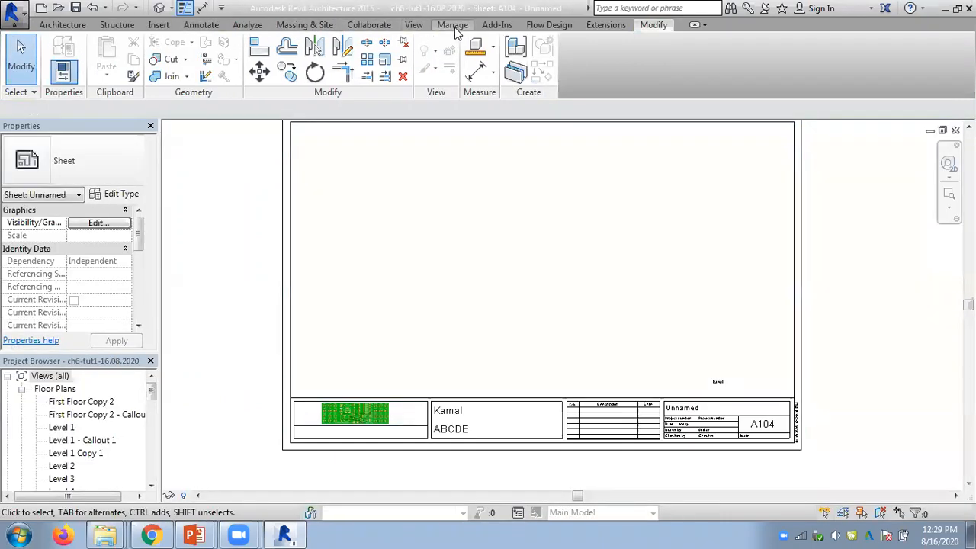
Step: Reload "new title block" from the Titleblocks library folder, overwriting the existing version and its parameter values, and create a new sheet with it
click(413, 25)
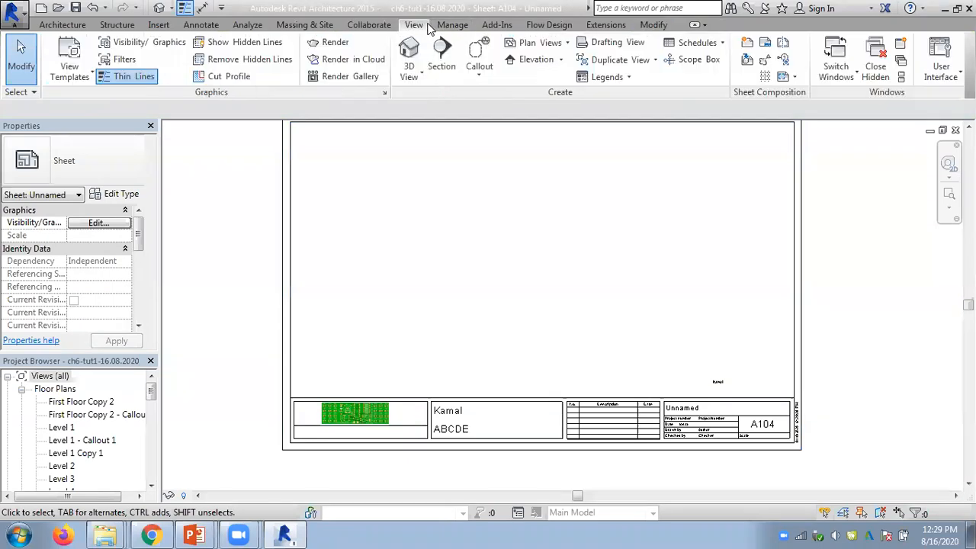
click(750, 47)
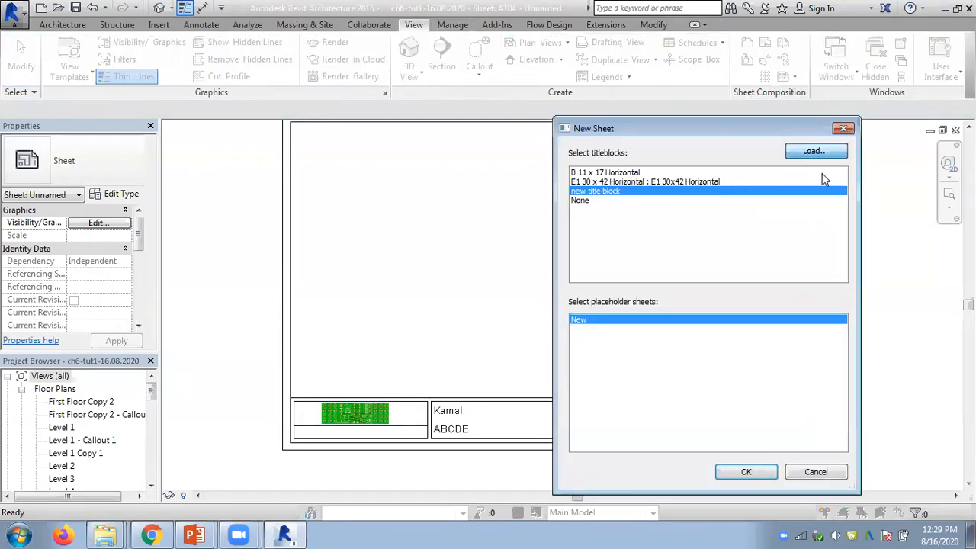
click(814, 150)
scroll(616, 284, down, 2)
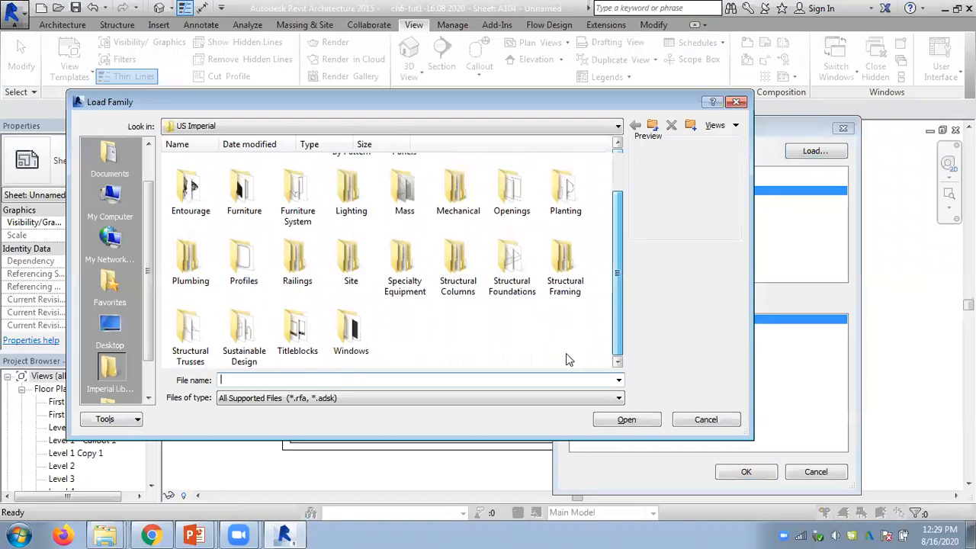
double_click(297, 336)
click(246, 263)
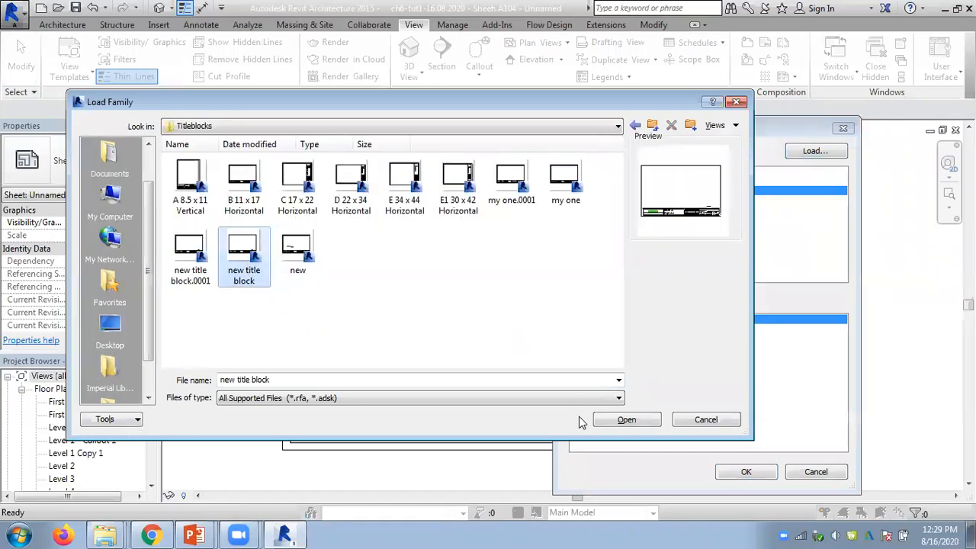
click(630, 418)
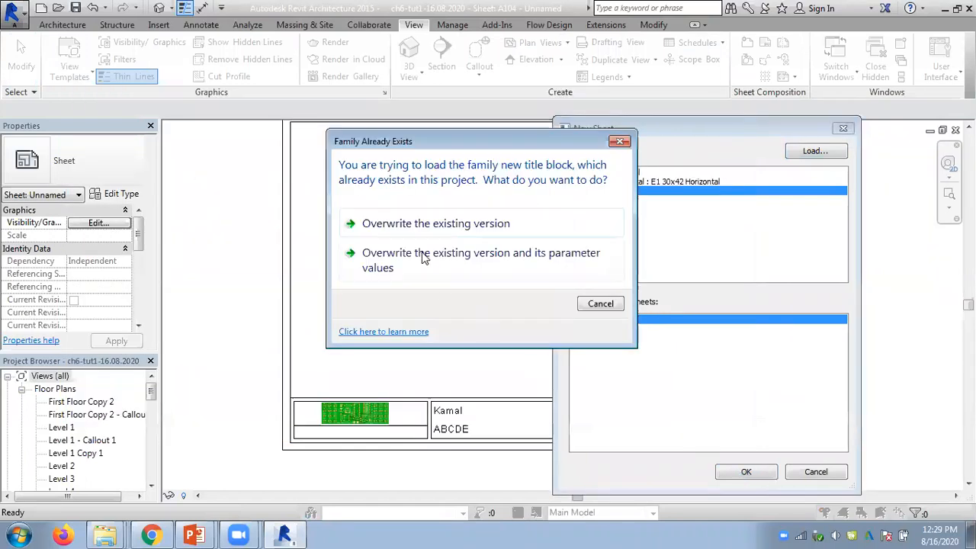
click(424, 257)
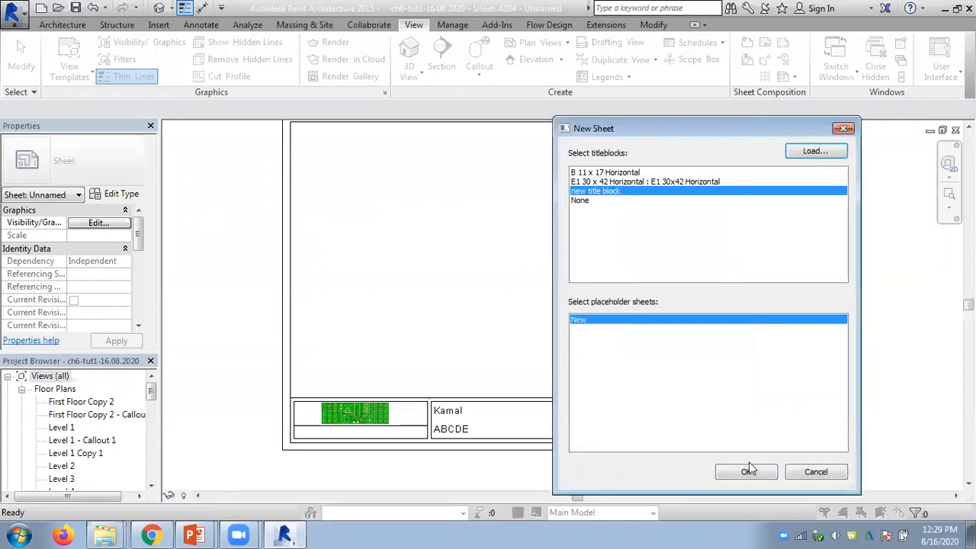
click(748, 470)
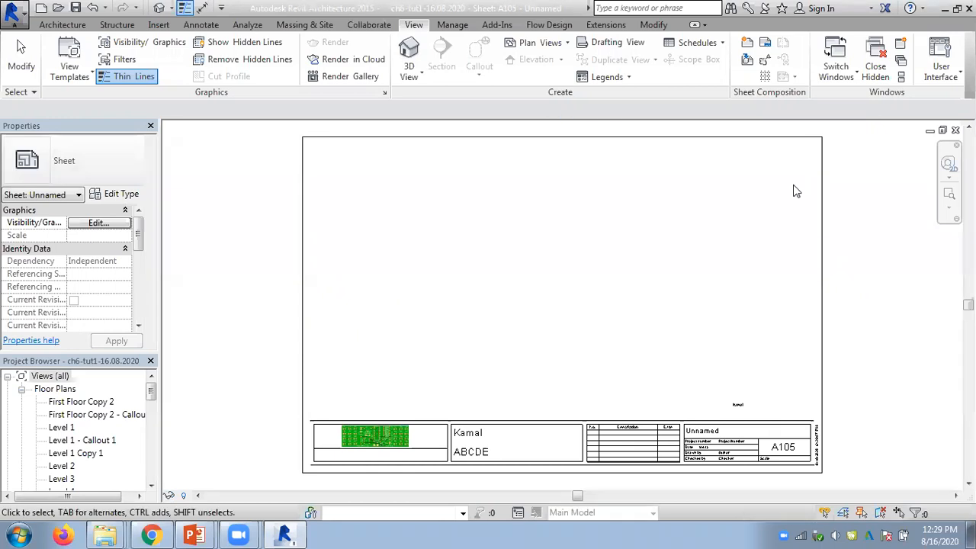
Step: Inspect the title block's logo, labels and revision table on new sheet A105 and open its family for editing
scroll(488, 328, up, 1)
middle_drag(504, 334, 467, 291)
scroll(336, 469, up, 3)
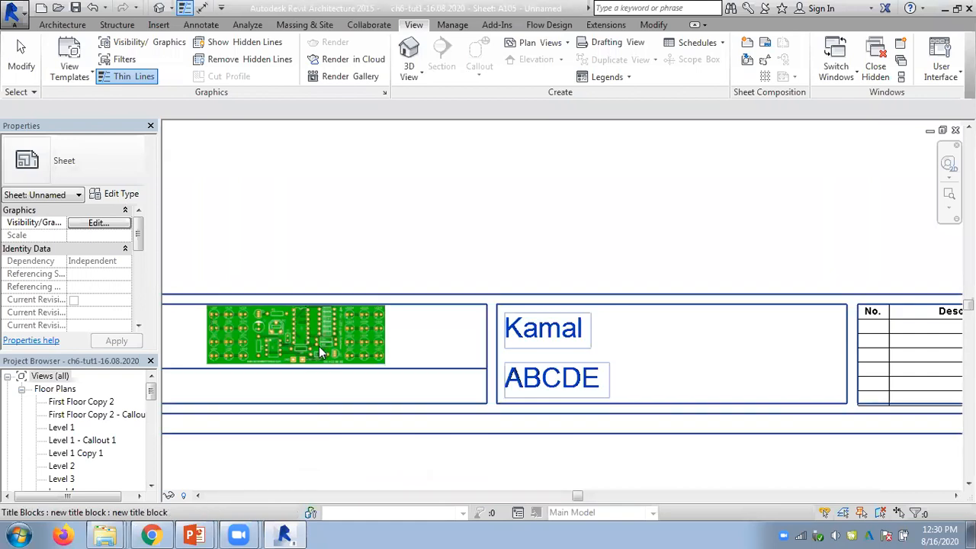
scroll(319, 347, down, 2)
scroll(764, 324, up, 2)
scroll(765, 324, up, 1)
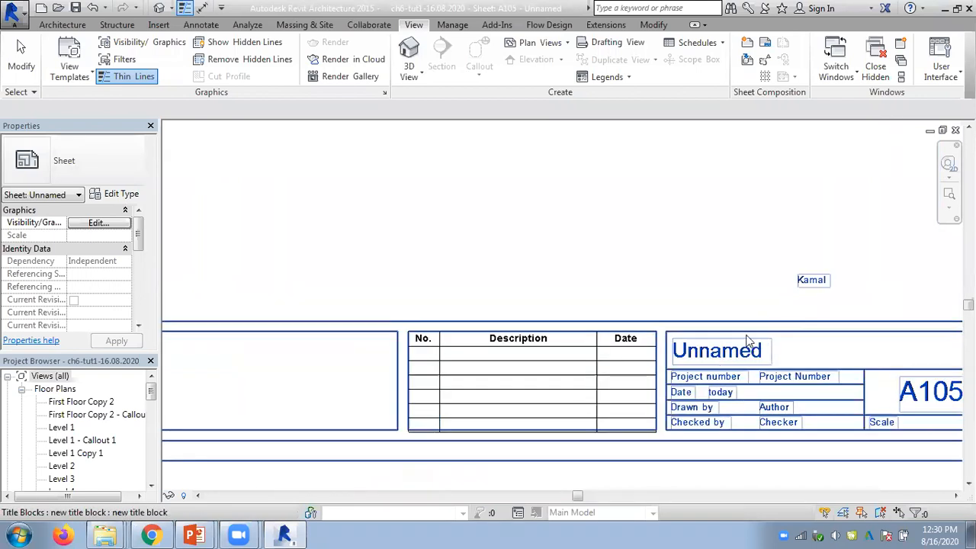
click(725, 343)
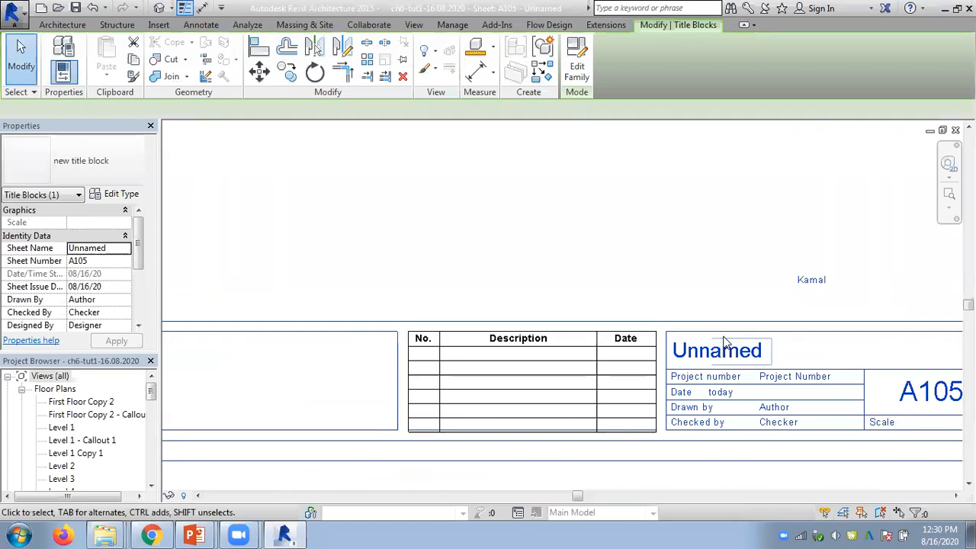
click(577, 105)
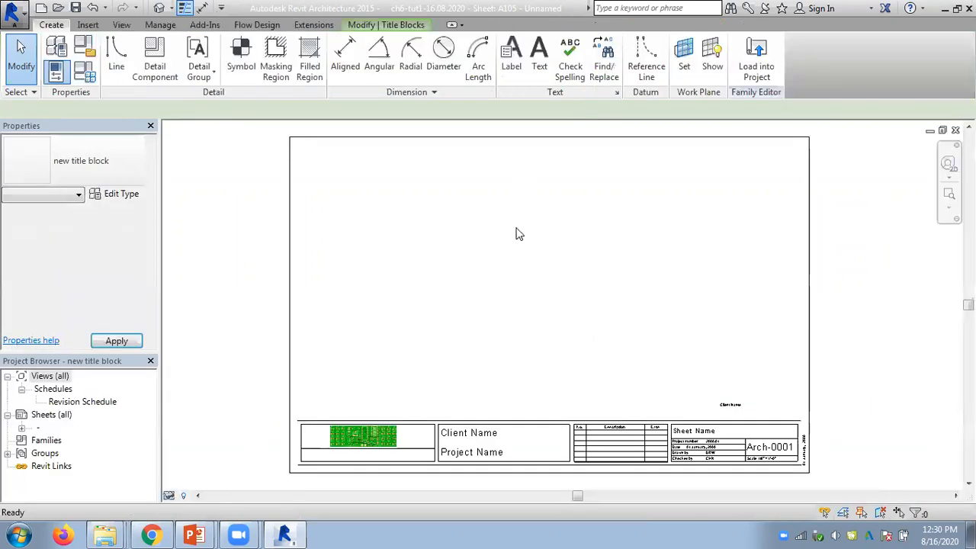
Step: Review the parameters of the Client Name label in the title block, cancel without changes and clear the selection
click(463, 440)
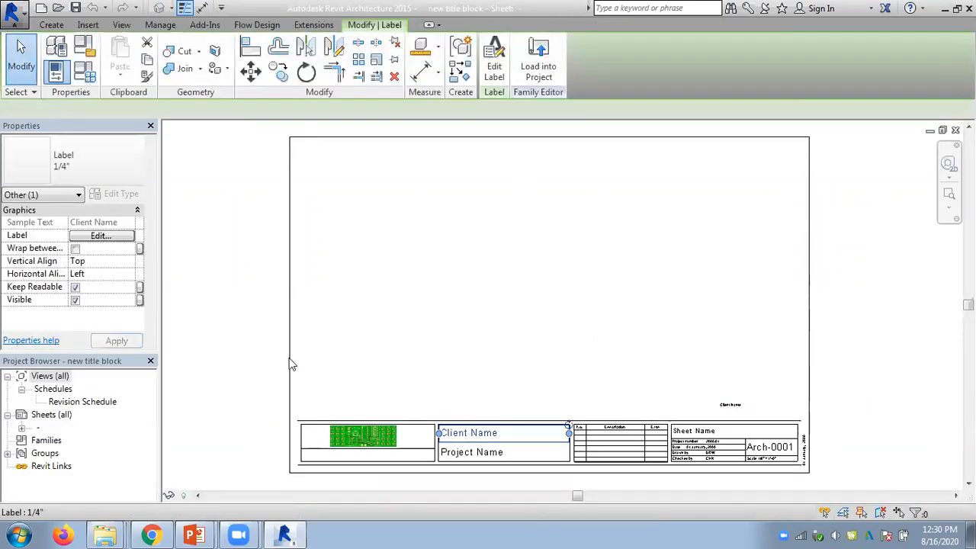
click(495, 60)
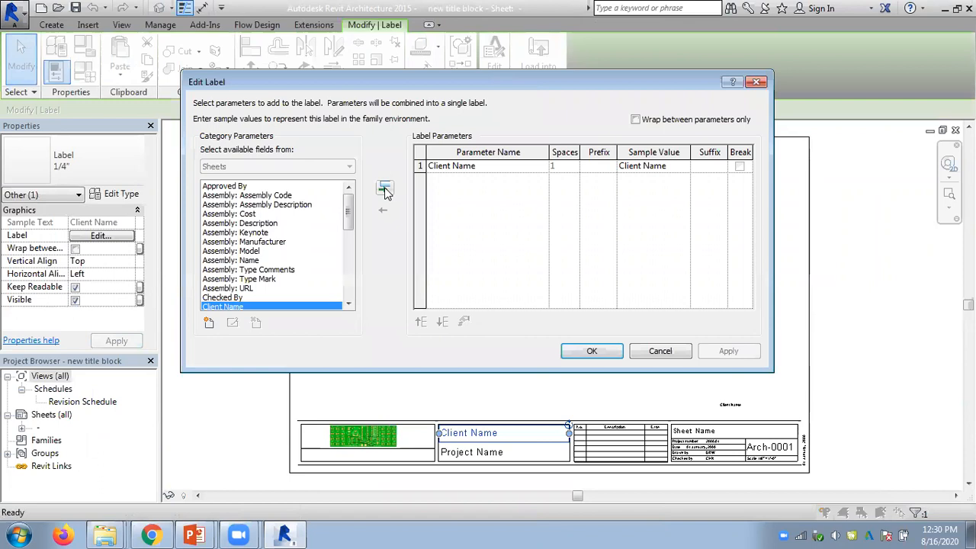
click(657, 352)
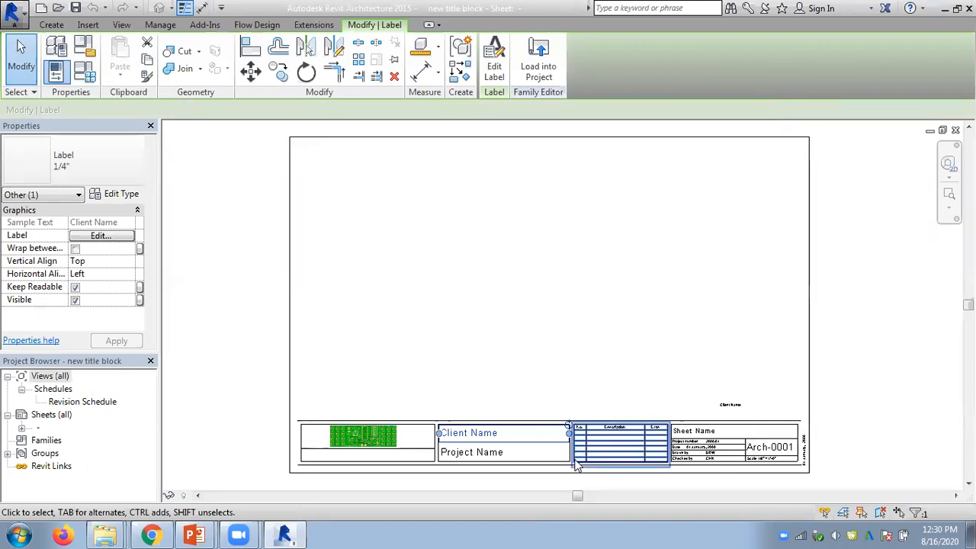
scroll(402, 473, up, 2)
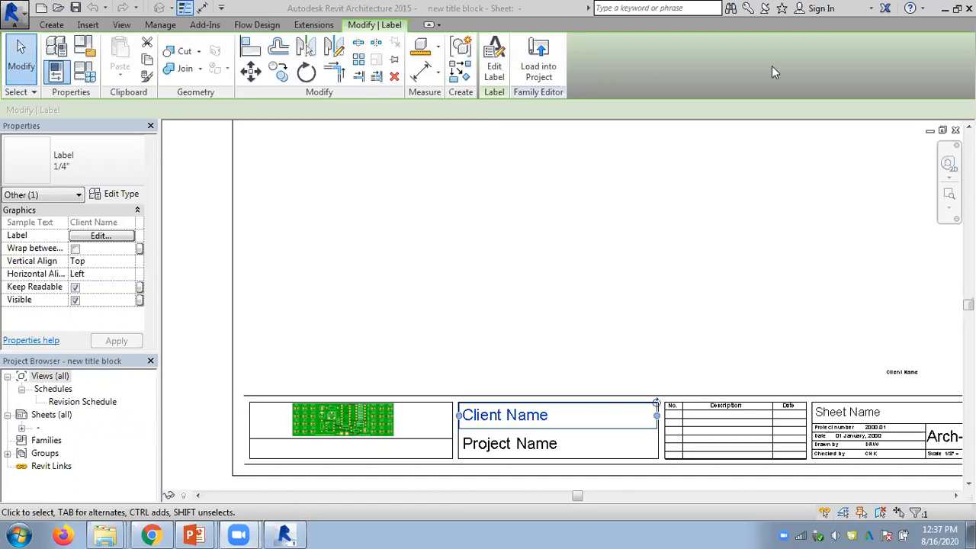
scroll(495, 255, down, 2)
middle_drag(503, 259, 433, 311)
right_click(424, 302)
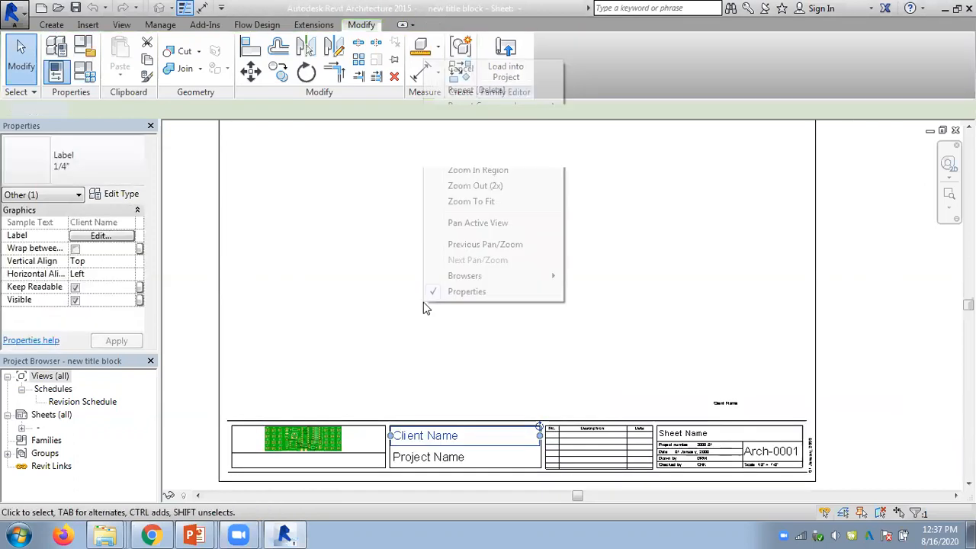
click(339, 305)
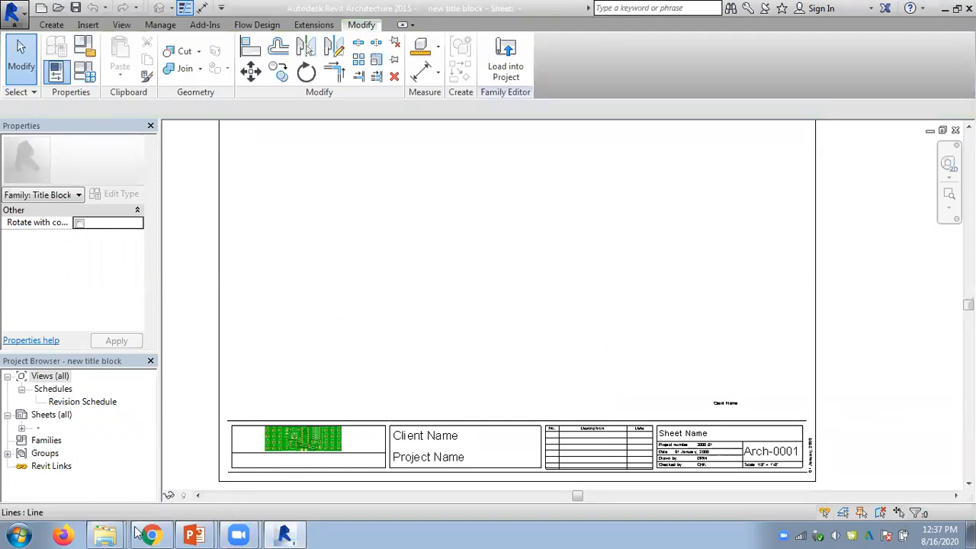
Step: Switch to the "SLIIT AR Revit 2020" folder in Windows Explorer, look over its files with smaller icons and close the folder
mouse_move(114, 531)
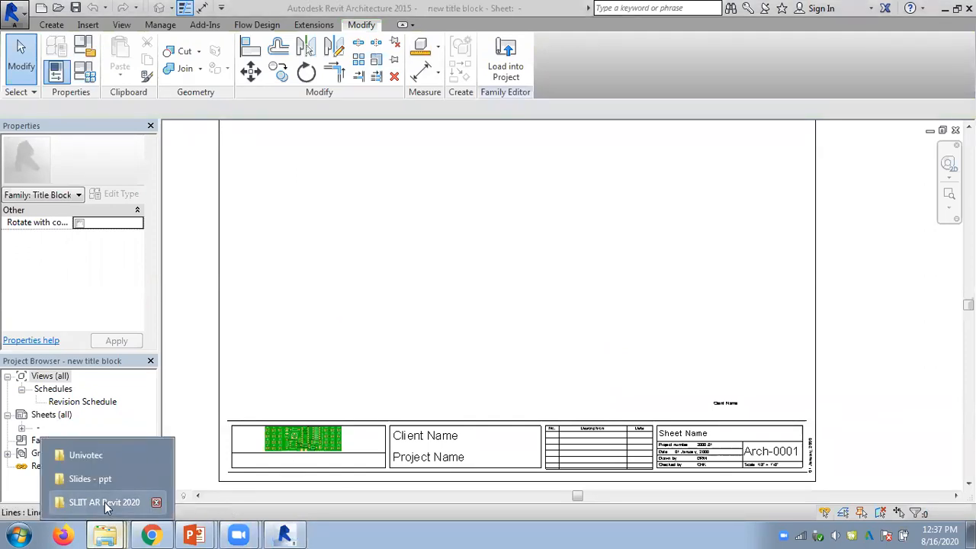
click(104, 501)
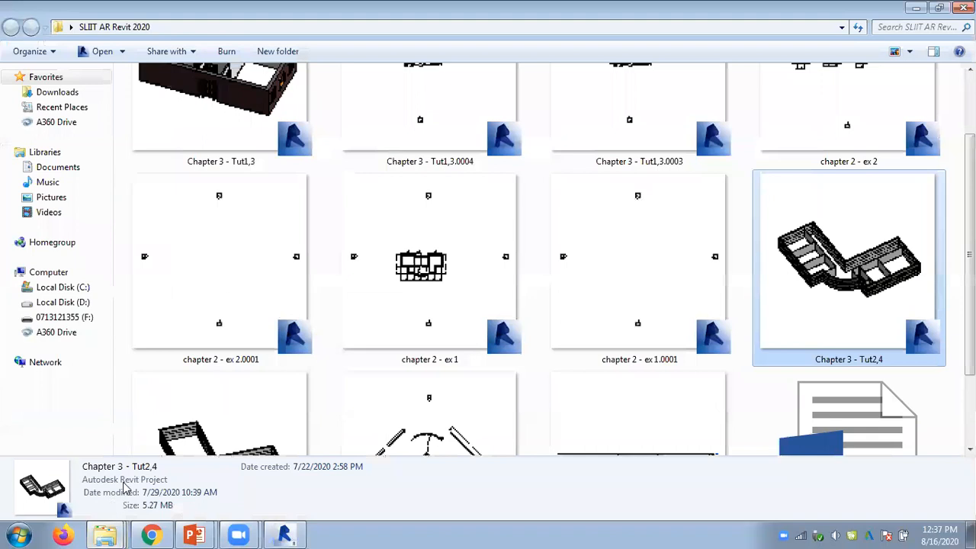
click(908, 51)
click(908, 80)
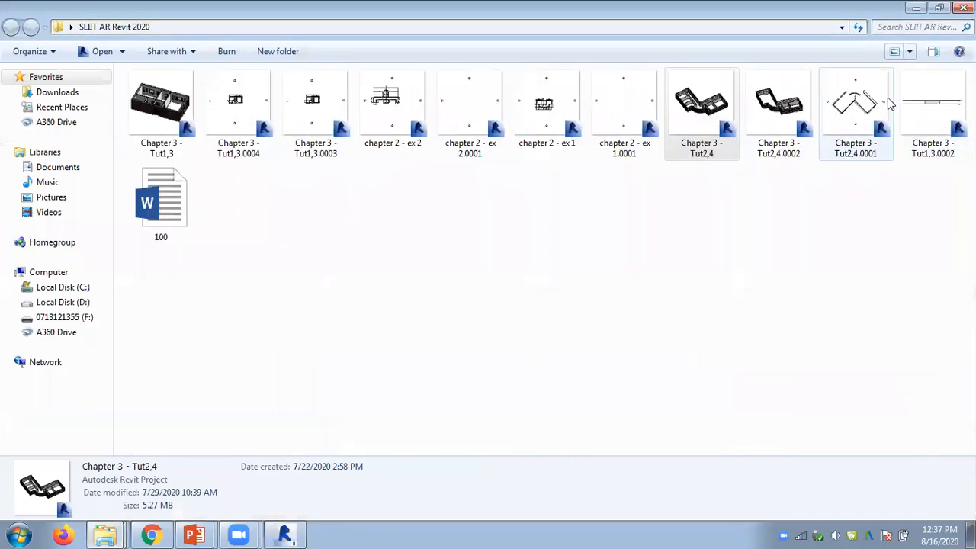
click(647, 250)
click(964, 7)
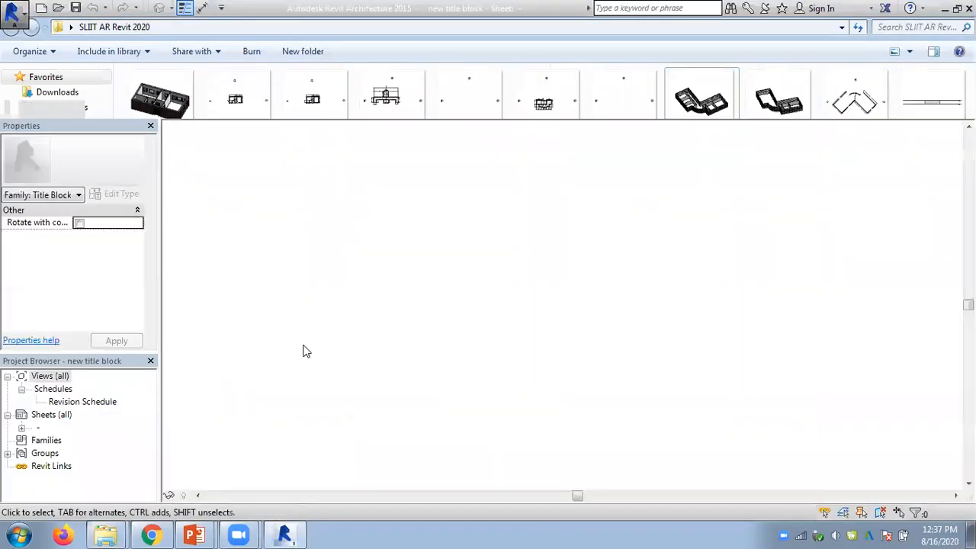
Step: Open the Word document QS-Univotech-exam-paper from the Univotec folder and dismiss the Office activation wizard
click(109, 534)
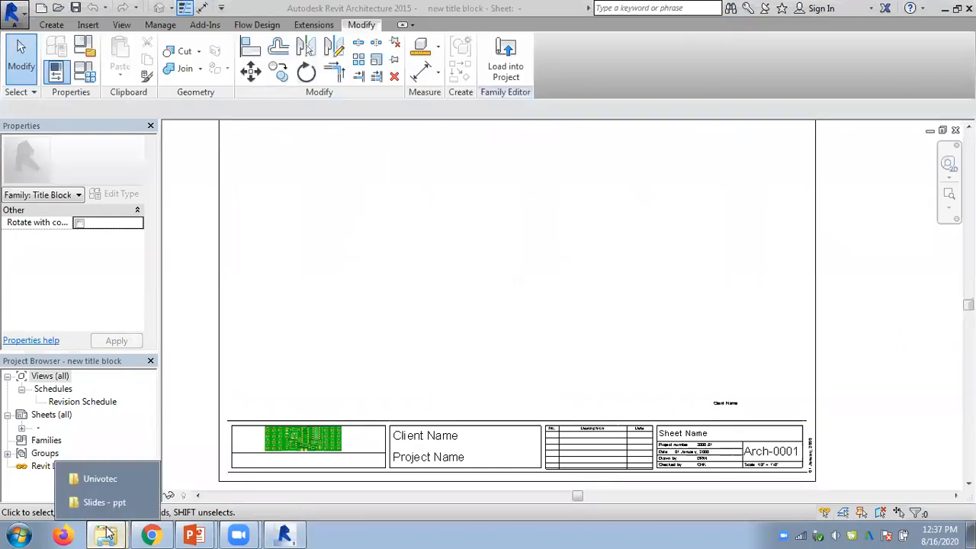
click(97, 478)
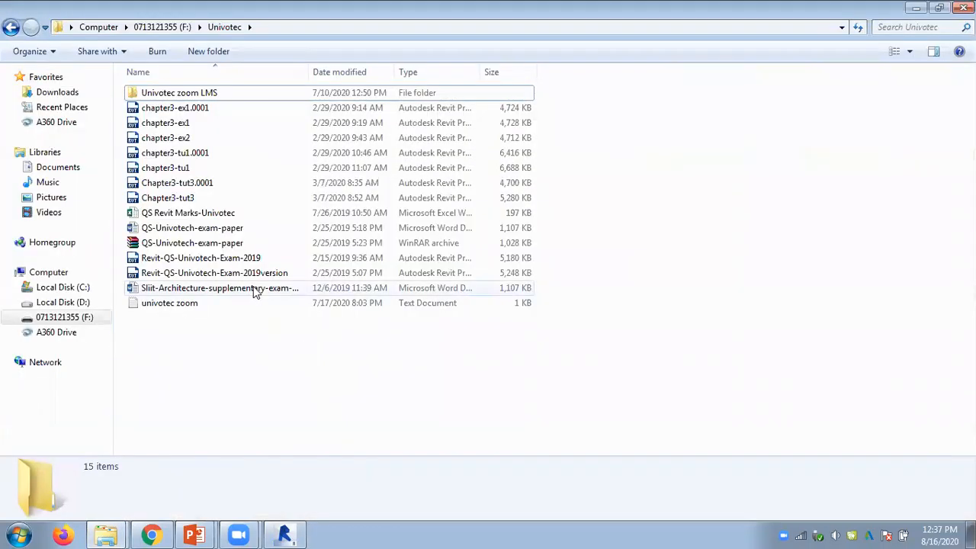
click(218, 229)
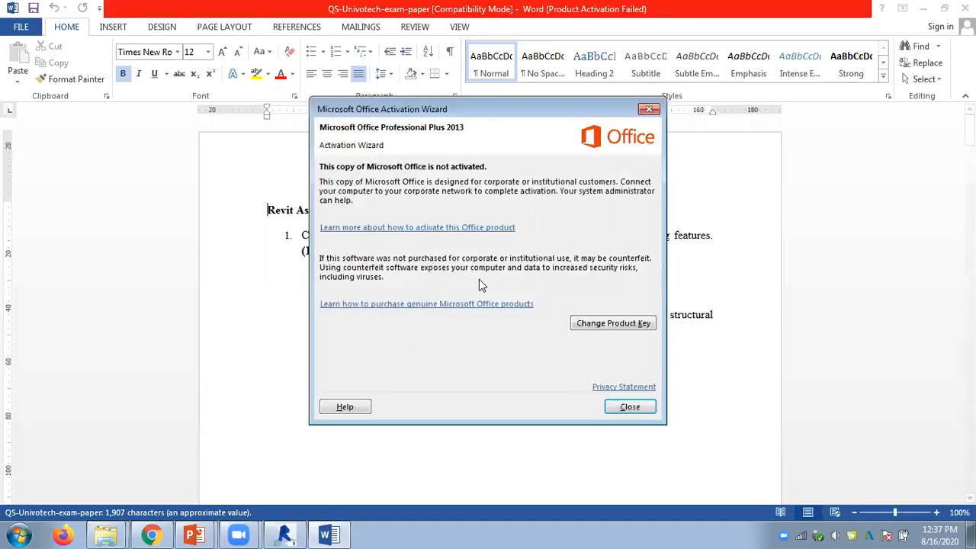
click(626, 406)
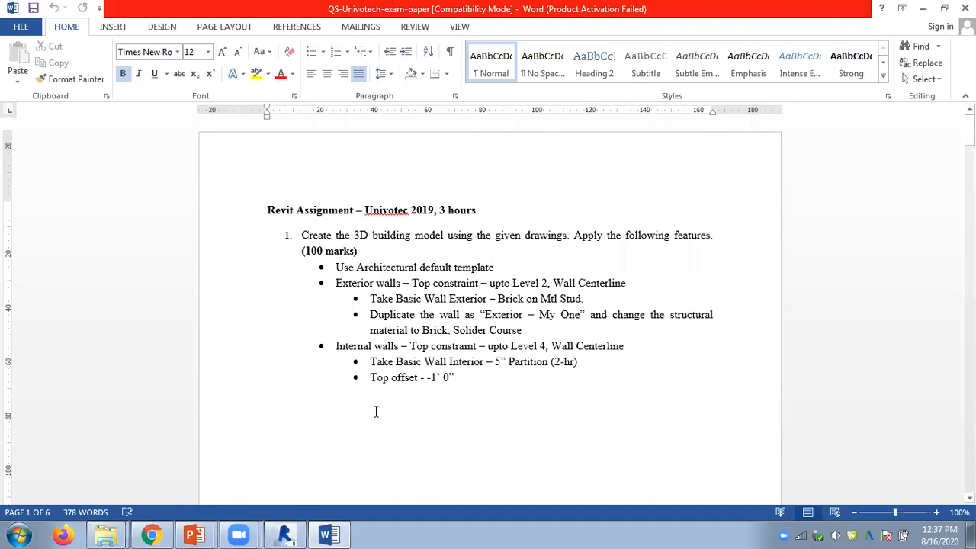
Step: Read the exterior and internal wall requirements on the first page of the Revit assignment
click(486, 299)
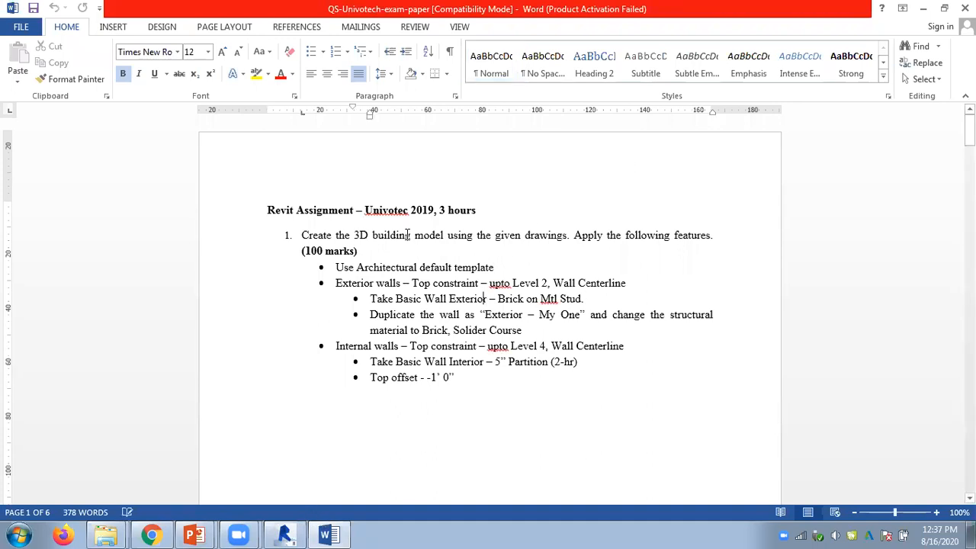
scroll(467, 232, down, 2)
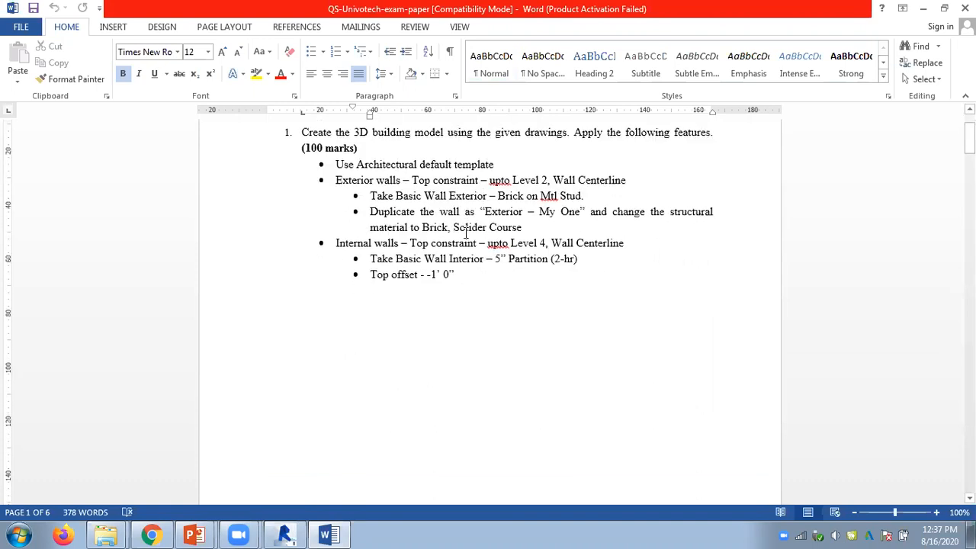
scroll(454, 236, up, 2)
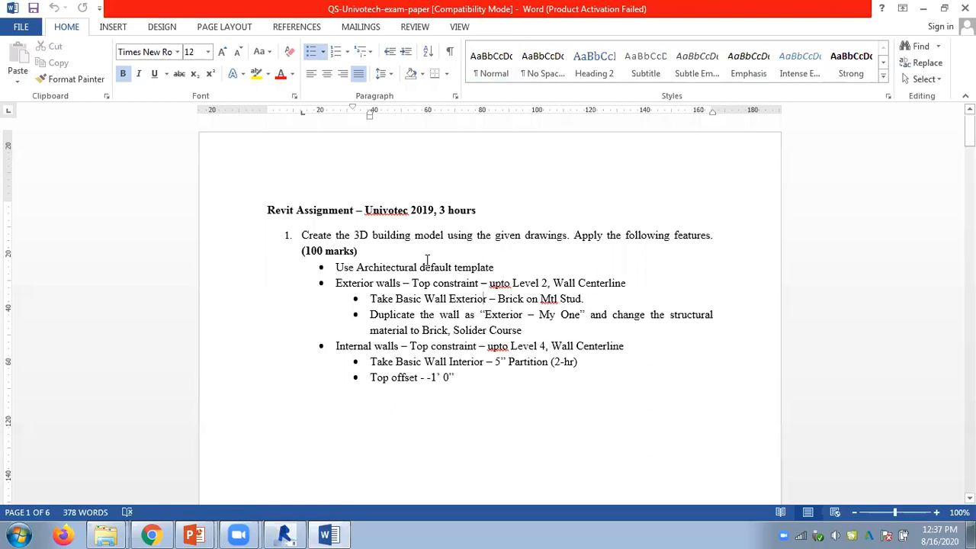
Step: Highlight the architectural template, exterior wall and internal wall requirements on the assignment's first page while reading them
scroll(427, 260, down, 2)
scroll(423, 262, down, 2)
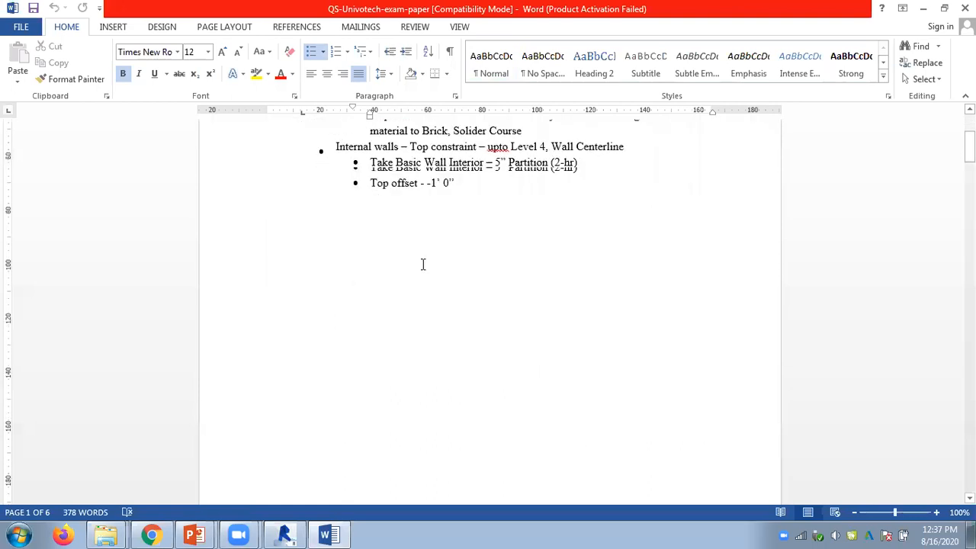
scroll(424, 262, up, 3)
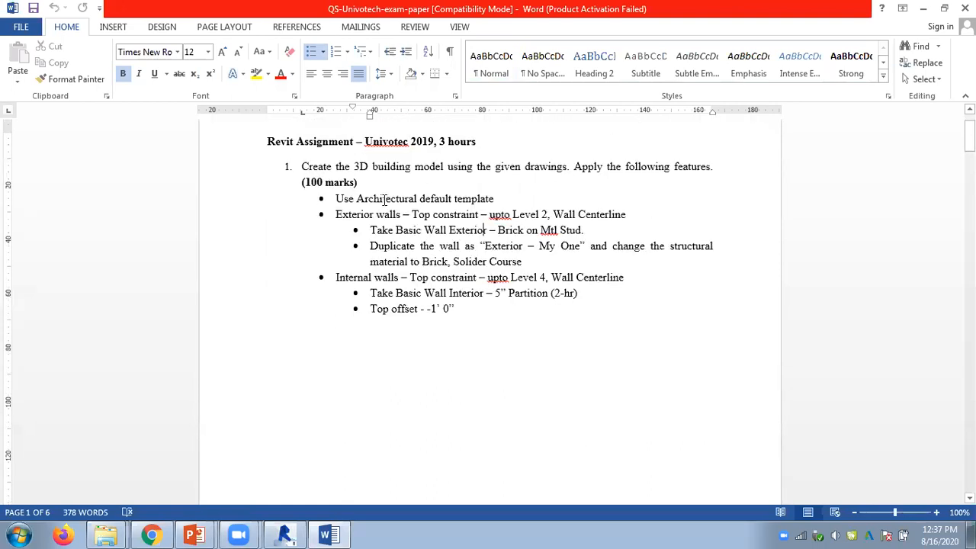
drag(356, 199, 502, 198)
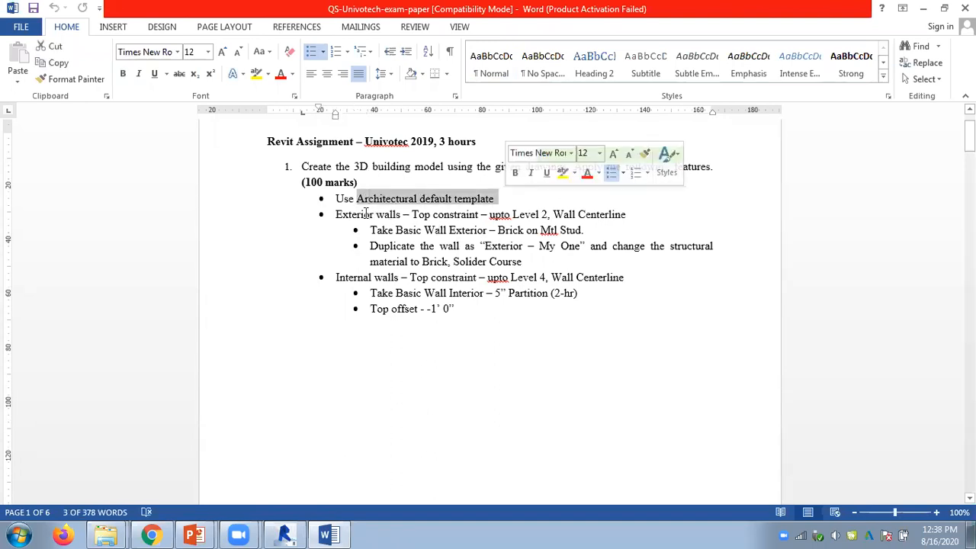
drag(360, 214, 540, 214)
drag(371, 277, 538, 277)
Step: Examine the dimensioned floor plan drawing on page 2 of the assignment, including its rooms, doors and furniture
scroll(511, 303, down, 1)
scroll(507, 299, down, 10)
scroll(494, 295, down, 5)
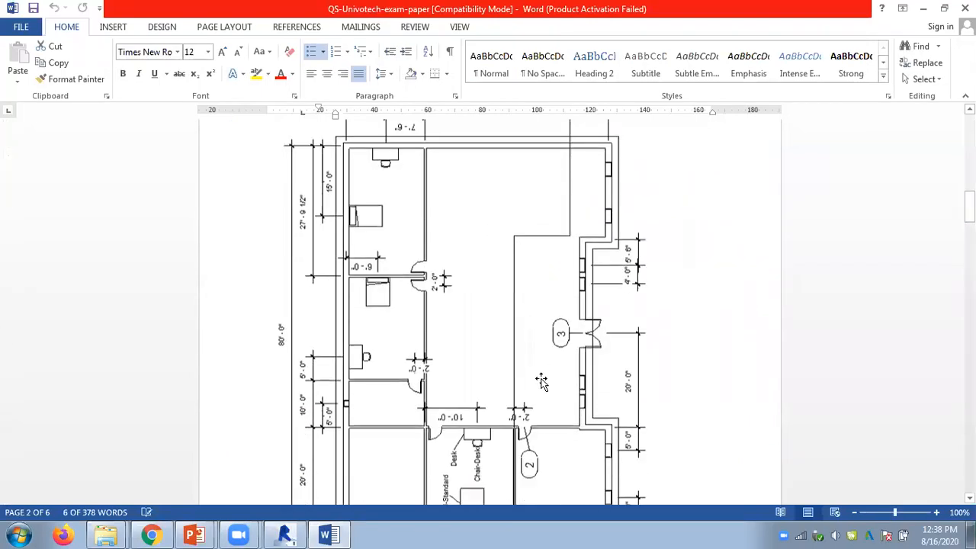
scroll(541, 381, down, 2)
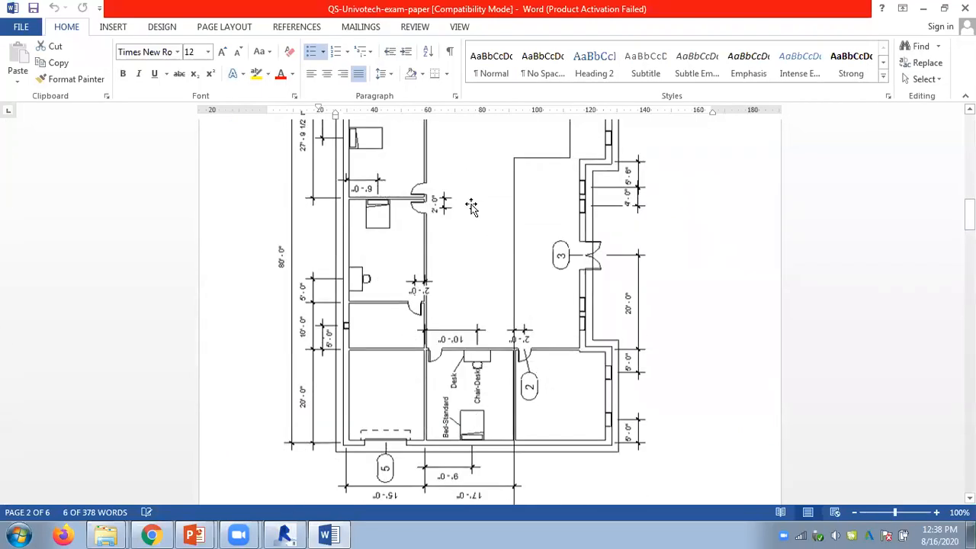
scroll(481, 251, down, 3)
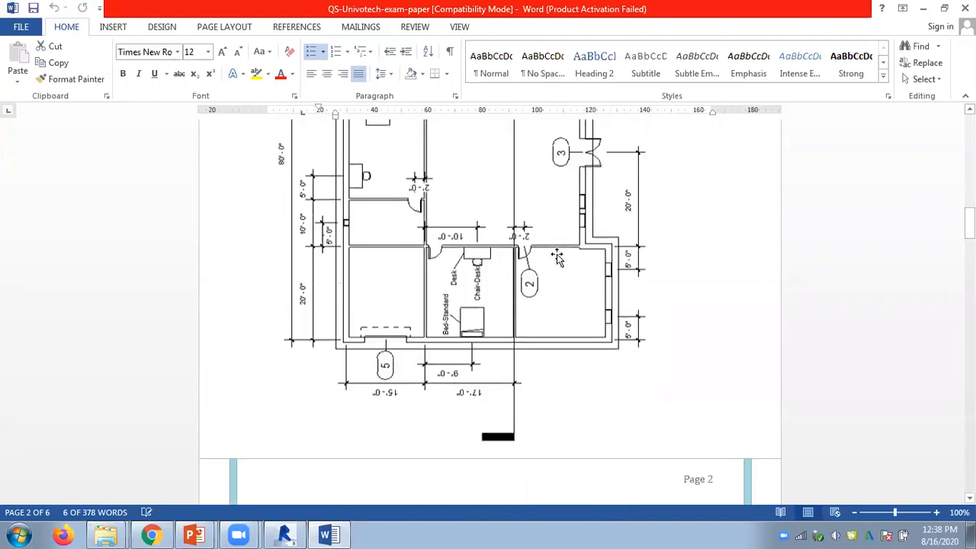
Step: Read the window, door, section, dimension and registration number requirements and view the south elevation figure on page 3
scroll(550, 272, down, 4)
scroll(549, 275, down, 5)
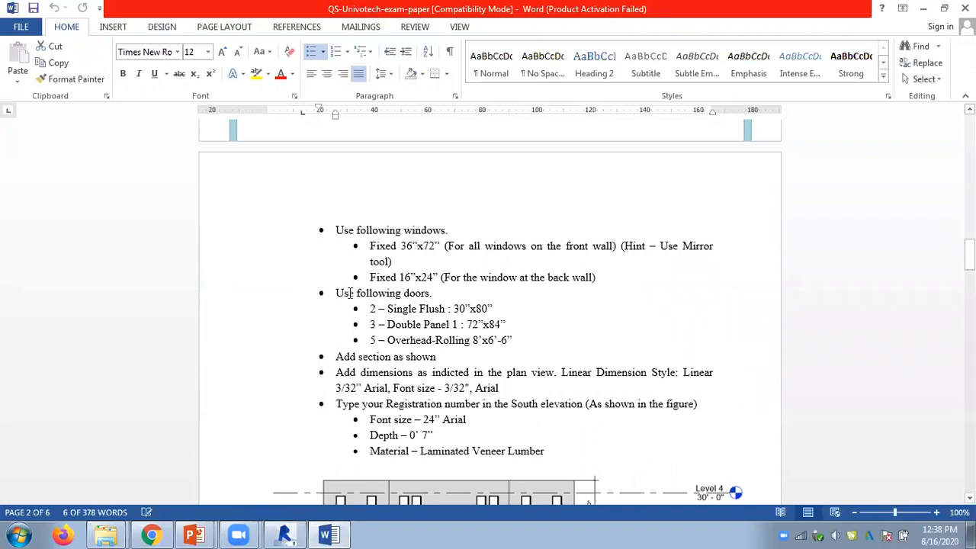
scroll(488, 274, down, 2)
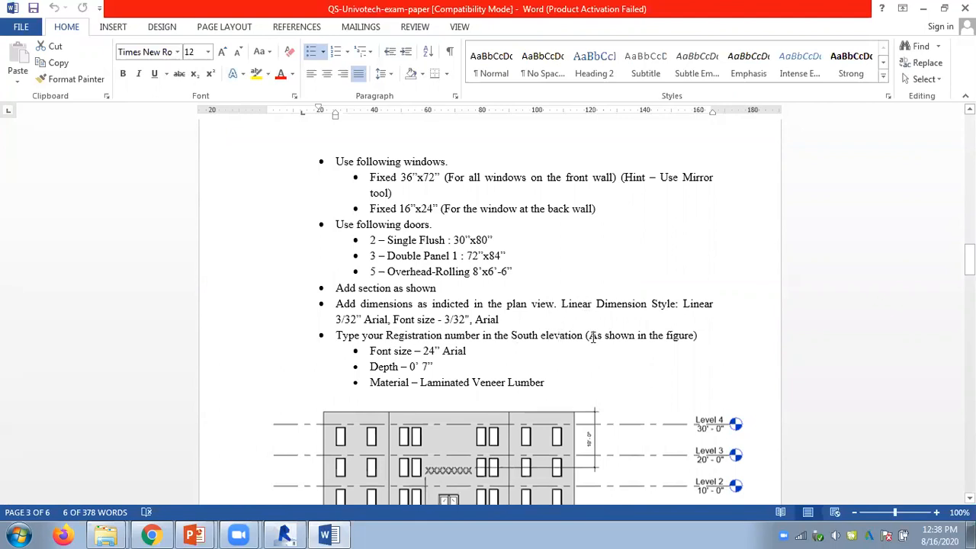
scroll(651, 285, down, 2)
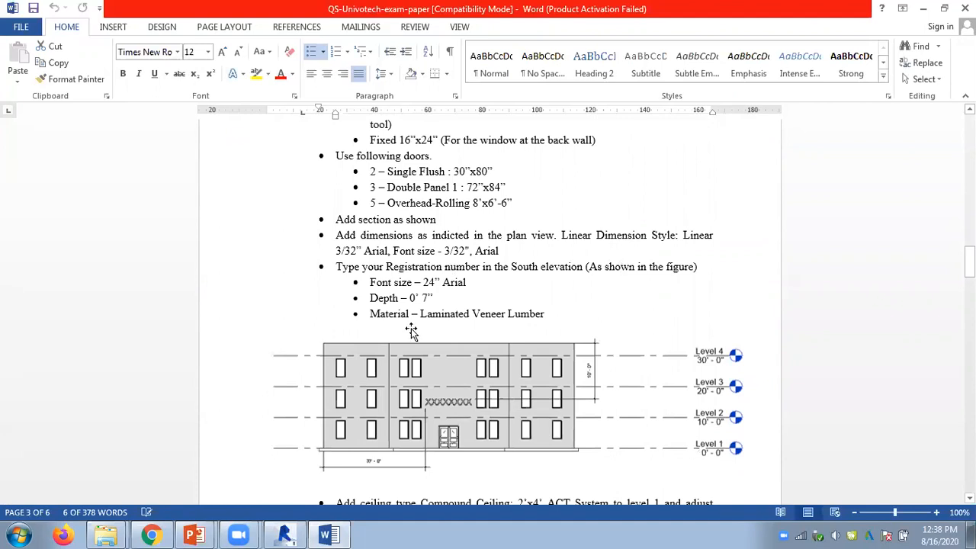
scroll(420, 343, down, 1)
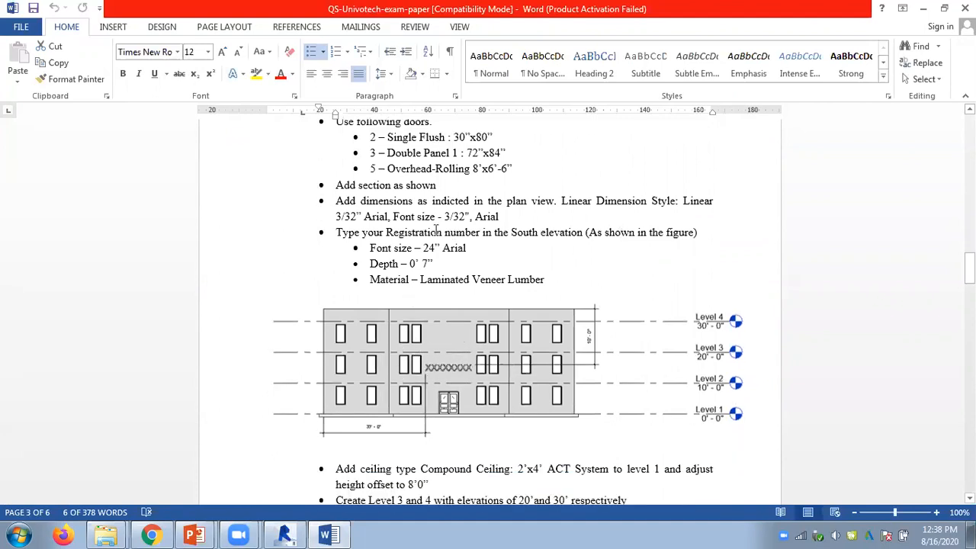
Step: Highlight and read the ceiling, Level 3 and 4, furniture and Level 1 floor requirements below the elevation figure
scroll(426, 269, down, 3)
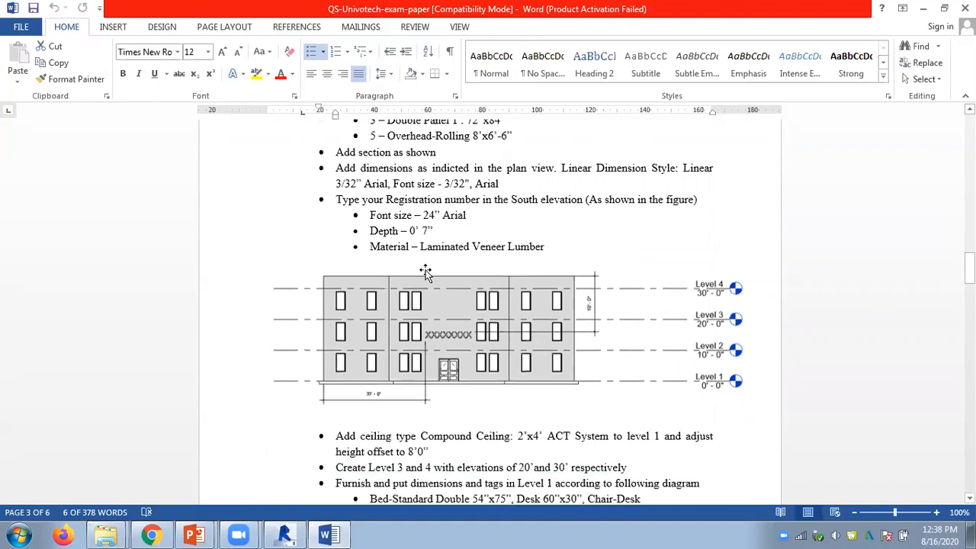
drag(336, 332, 547, 332)
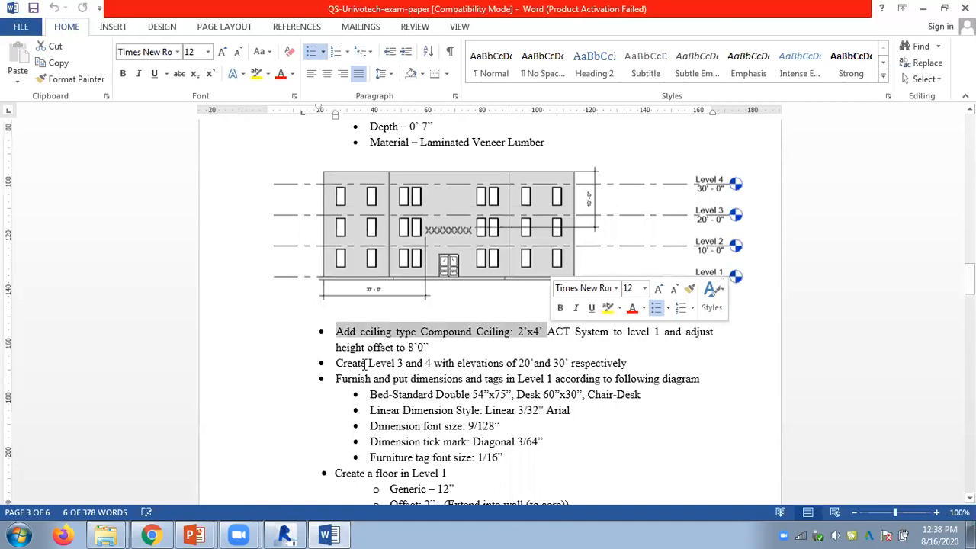
drag(336, 363, 629, 363)
scroll(413, 285, down, 1)
drag(374, 344, 517, 423)
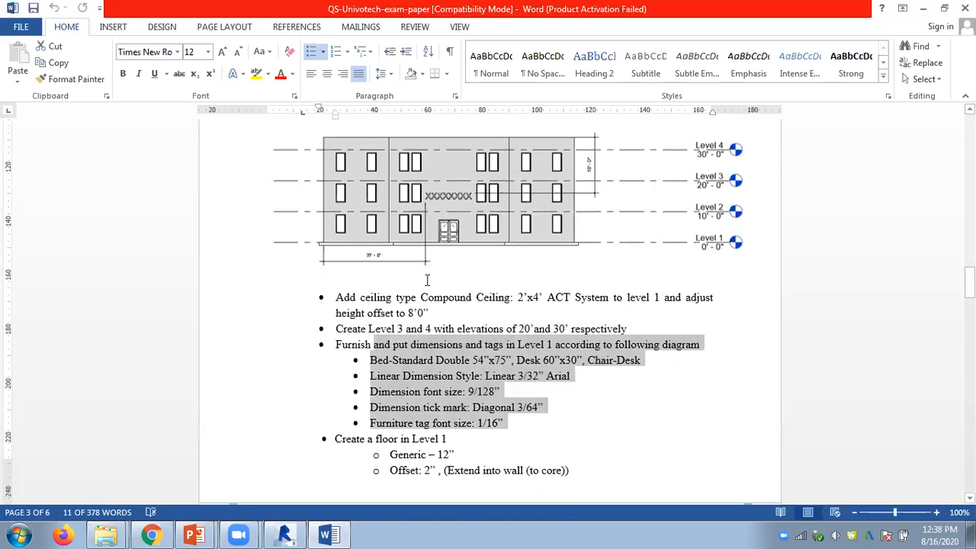
scroll(427, 280, down, 3)
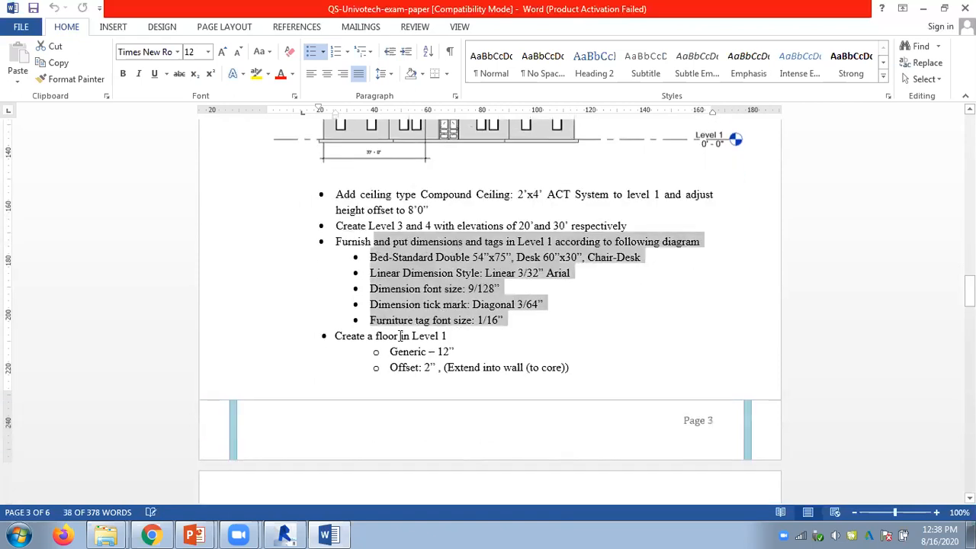
drag(369, 335, 463, 336)
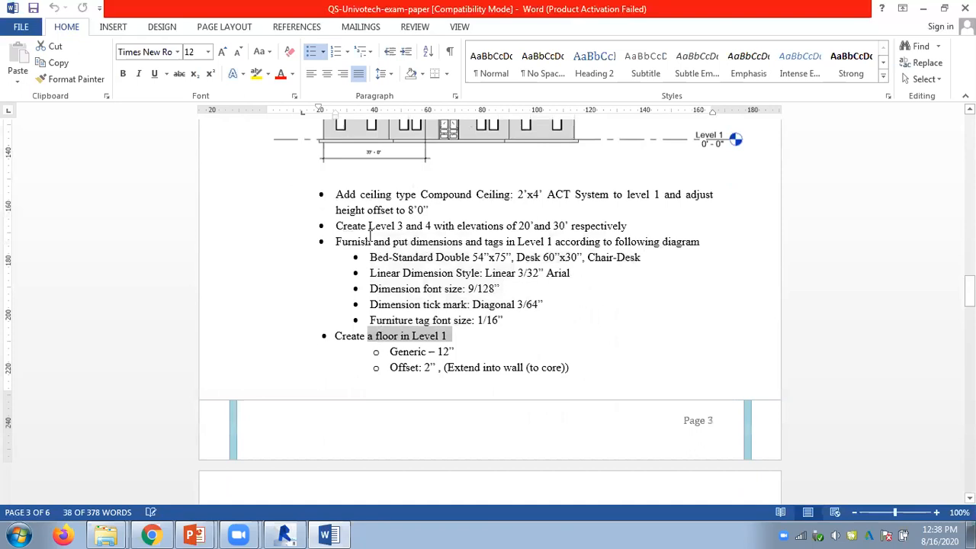
Step: Read the exterior wall extension and flat roof requirements on page 4, highlighting the roof type and base offset lines
scroll(366, 234, down, 2)
scroll(367, 234, down, 7)
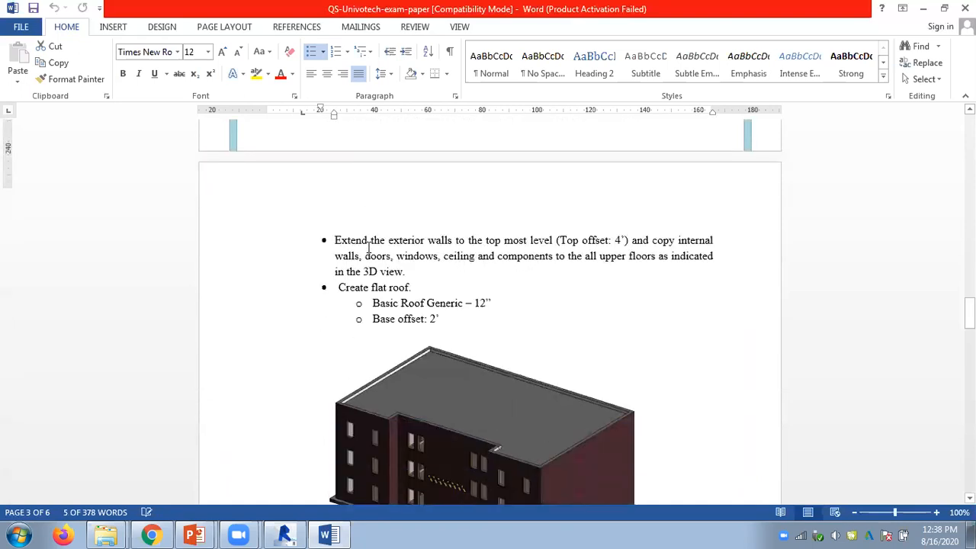
scroll(458, 244, down, 2)
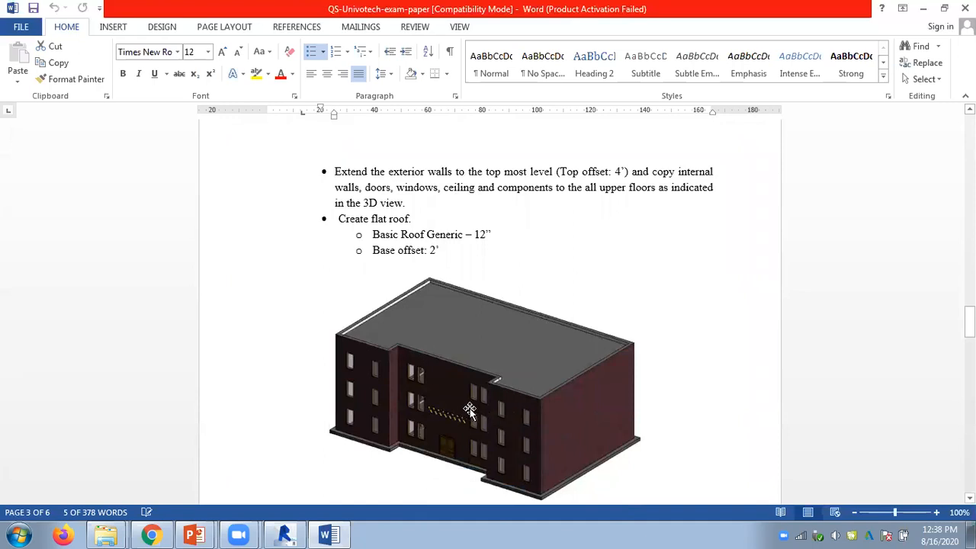
drag(382, 214, 466, 236)
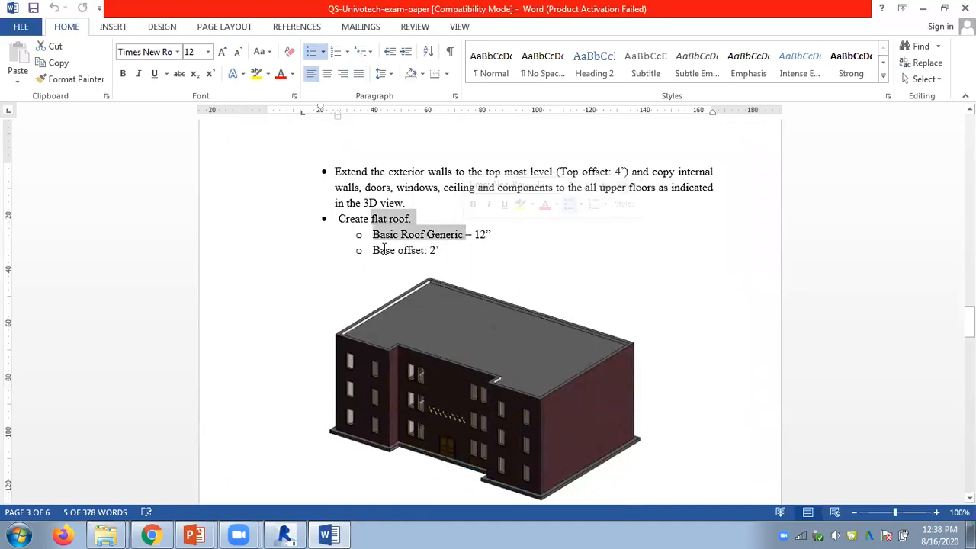
drag(373, 250, 445, 252)
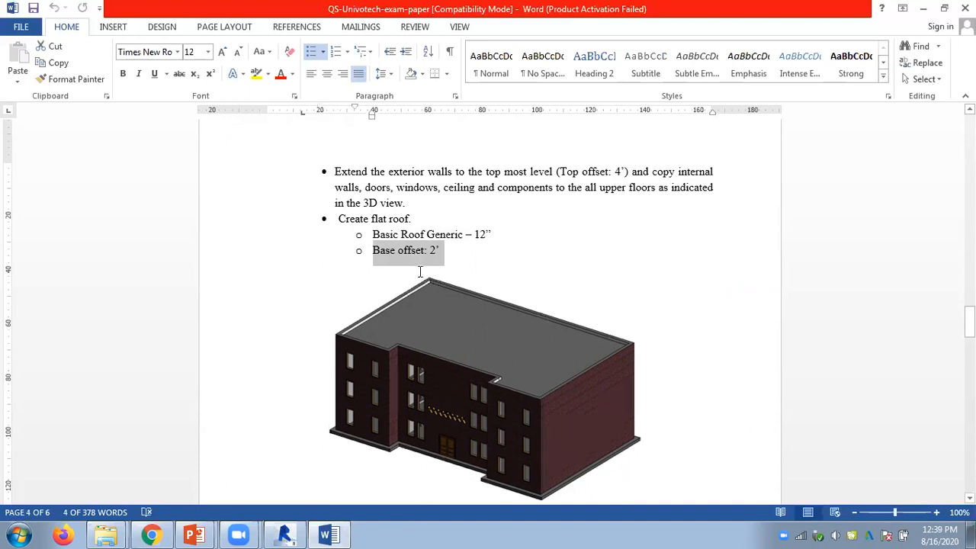
Step: Go back to the floor plan and recheck the drawings and requirements from there through to the 3D building image
scroll(419, 273, up, 20)
scroll(419, 273, up, 12)
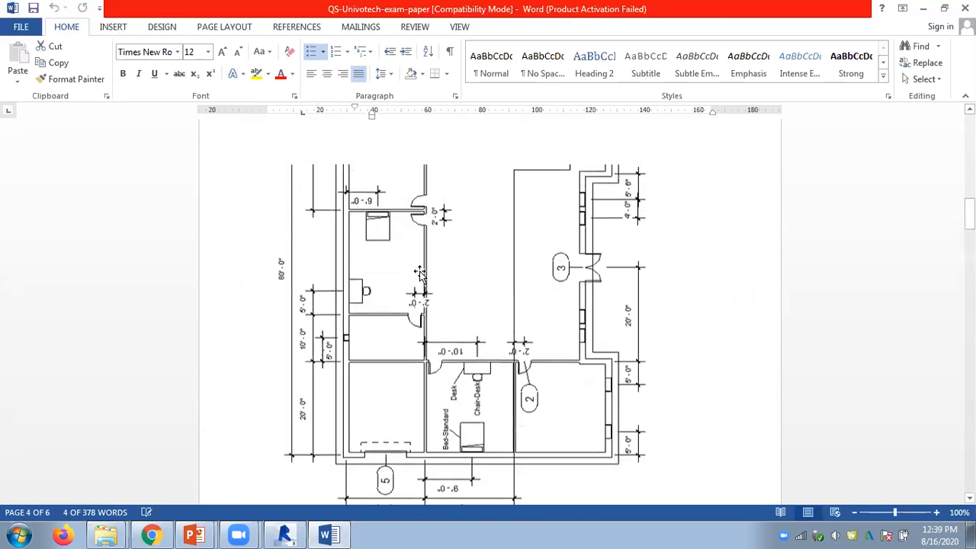
scroll(583, 426, down, 4)
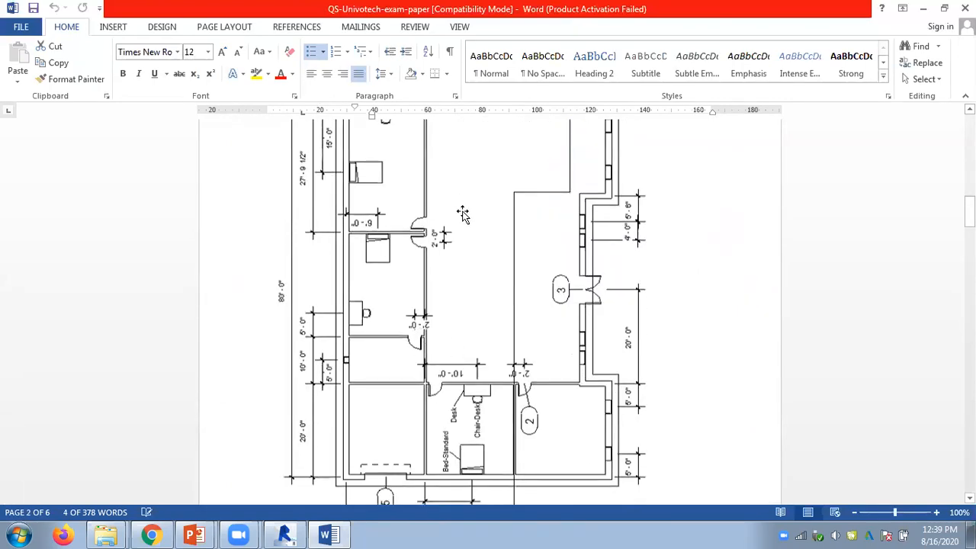
scroll(458, 215, down, 12)
scroll(458, 215, down, 3)
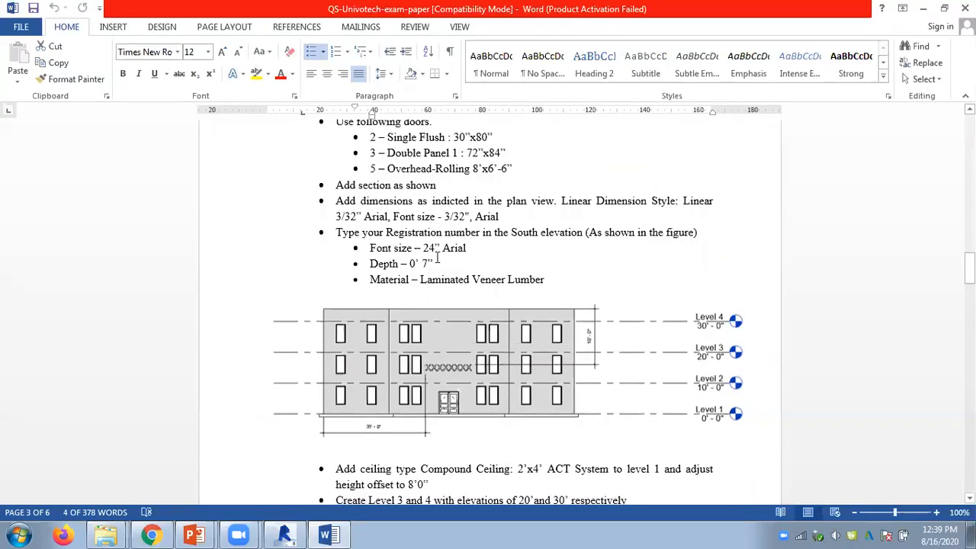
scroll(436, 259, down, 4)
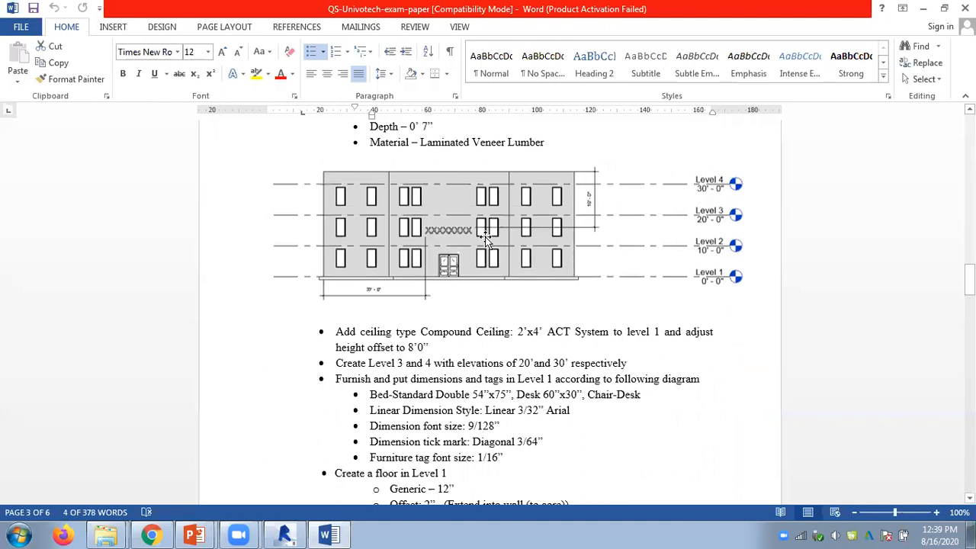
scroll(555, 287, down, 3)
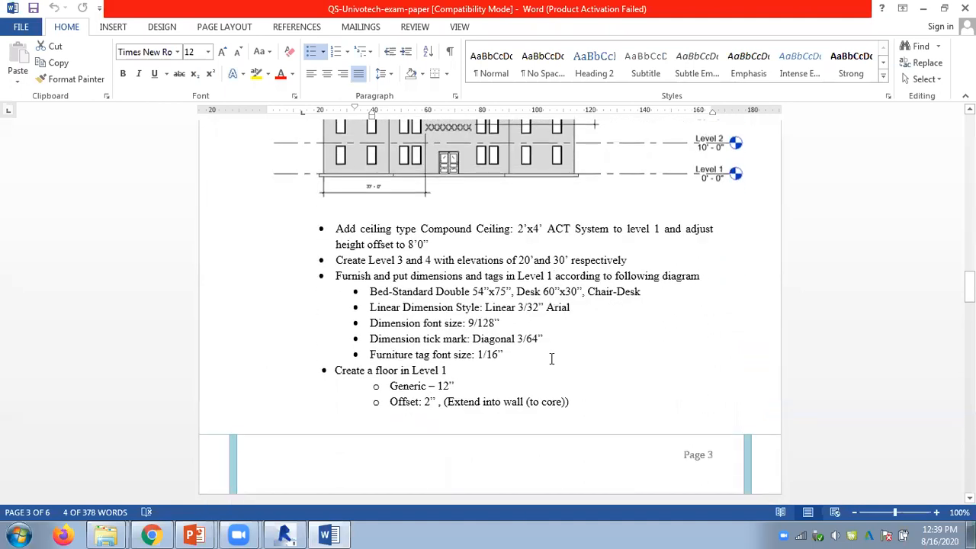
scroll(543, 220, down, 12)
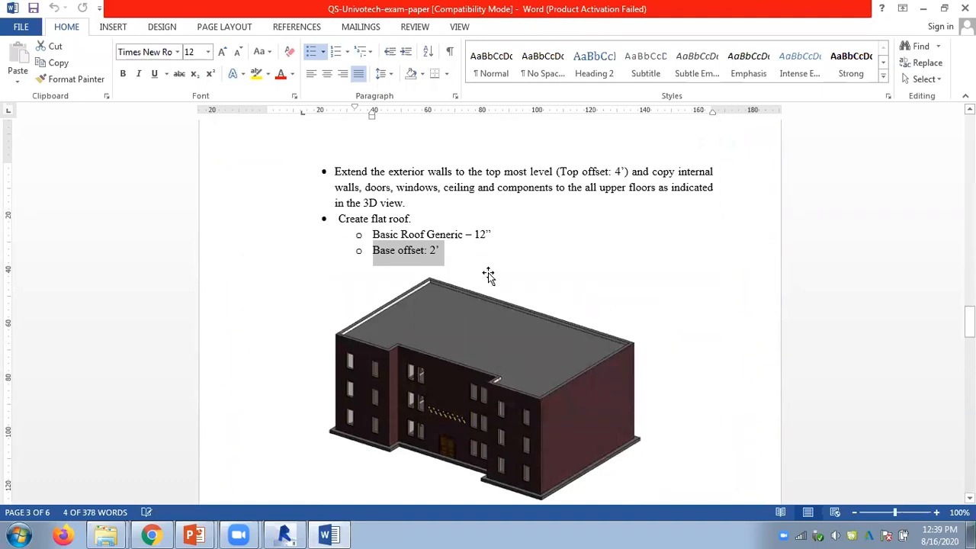
Step: Highlight and read the drawing sheet and title block requirements on page 4, then examine the sample sheet figure
scroll(488, 274, down, 5)
scroll(488, 273, down, 4)
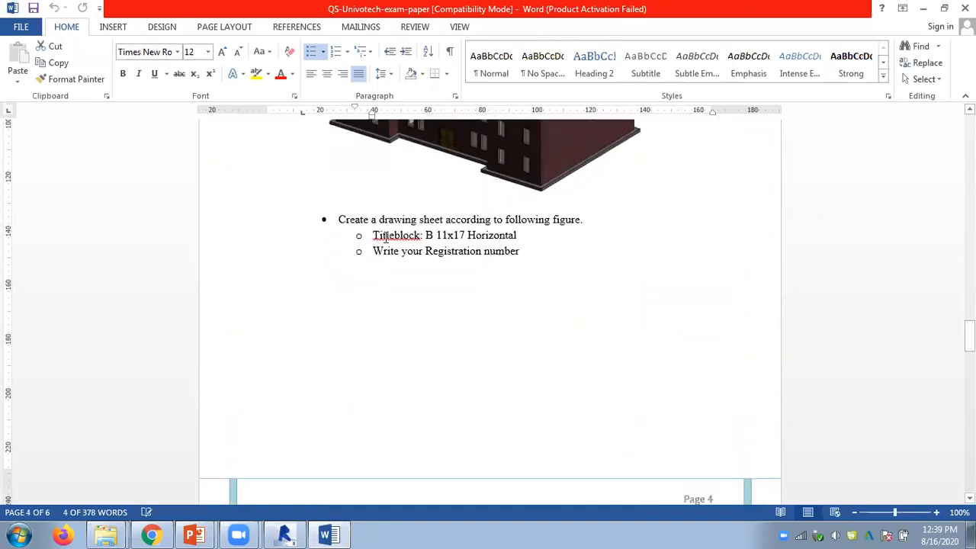
drag(356, 219, 464, 279)
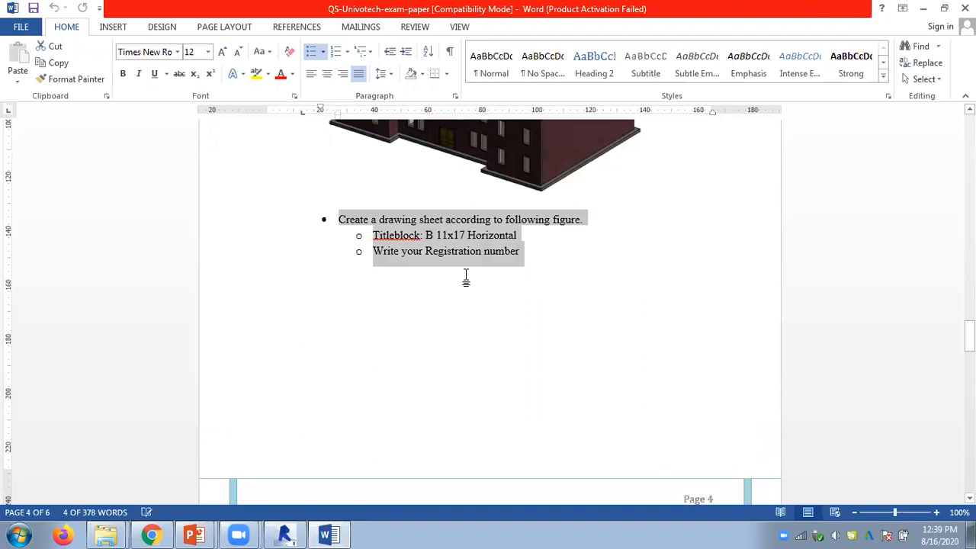
scroll(442, 264, down, 1)
scroll(442, 264, down, 12)
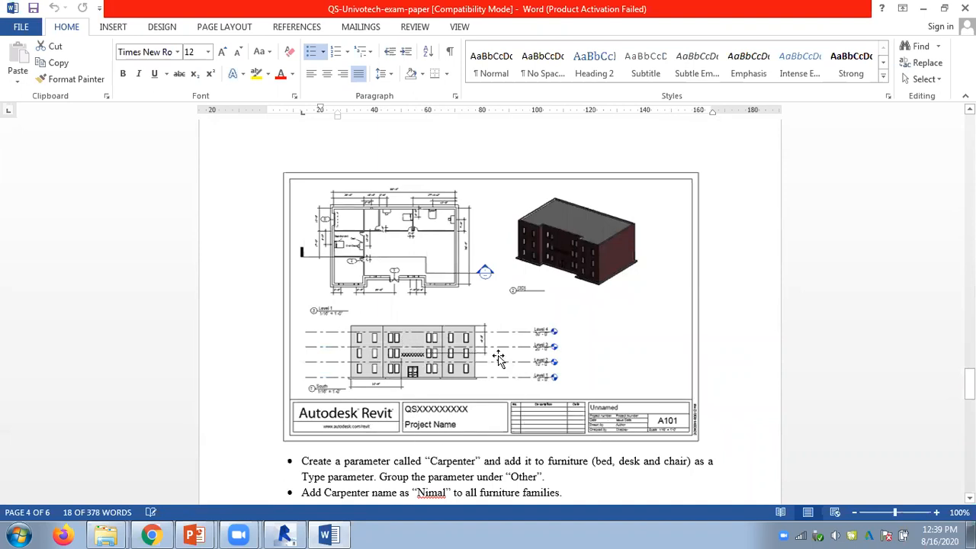
Step: Highlight and read the requirements for the Carpenter parameter, furniture schedule, furniture cost and total cost on page 5
scroll(493, 352, down, 2)
scroll(494, 353, down, 2)
drag(303, 315, 632, 347)
click(474, 323)
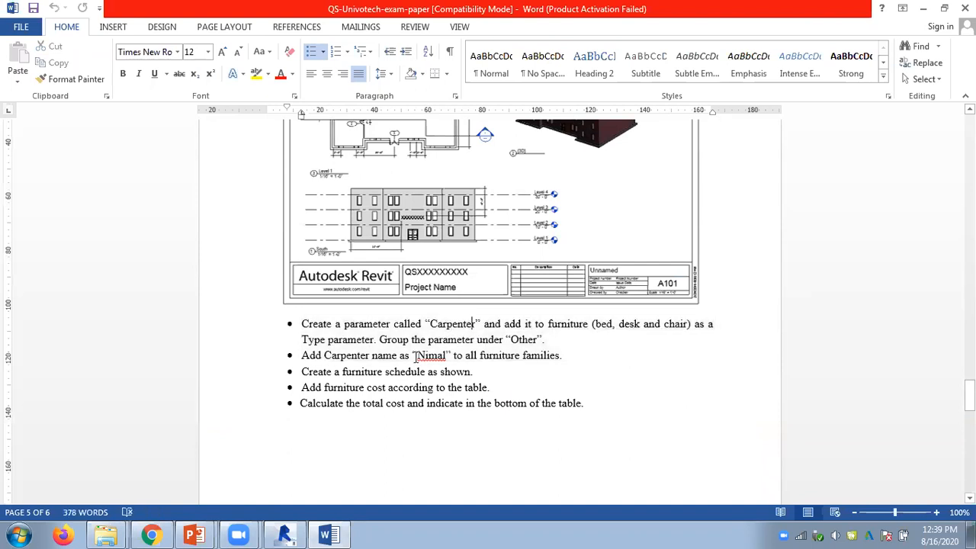
drag(392, 355, 564, 356)
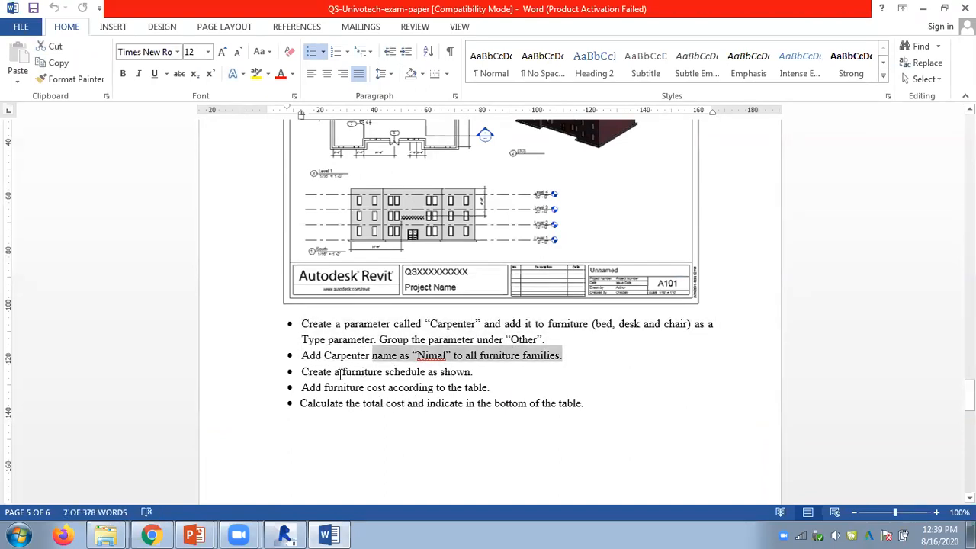
drag(336, 372, 503, 375)
drag(318, 390, 498, 390)
drag(341, 406, 587, 404)
Step: Examine the sample furniture schedule on page 6, from the Level 1 entries to the grand total
scroll(455, 331, down, 4)
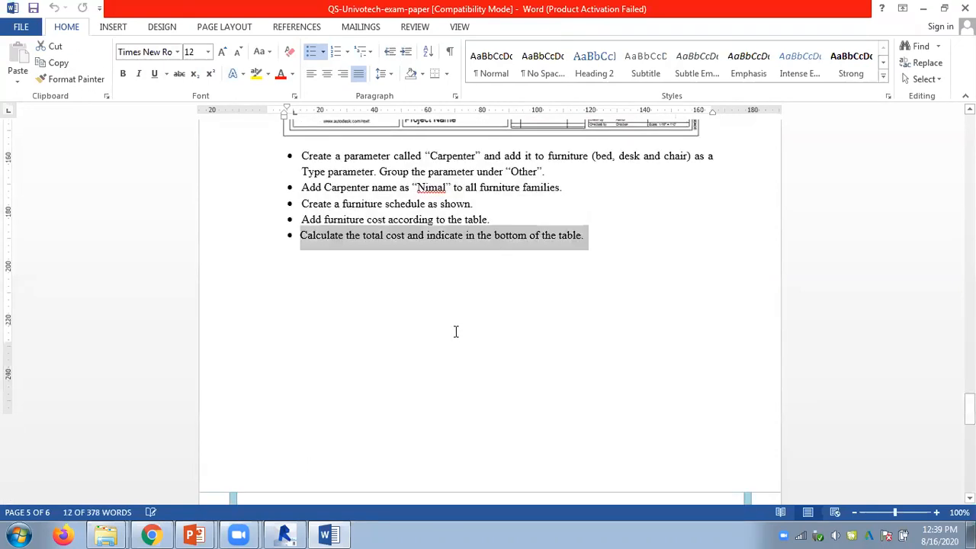
scroll(456, 331, down, 10)
scroll(453, 320, down, 2)
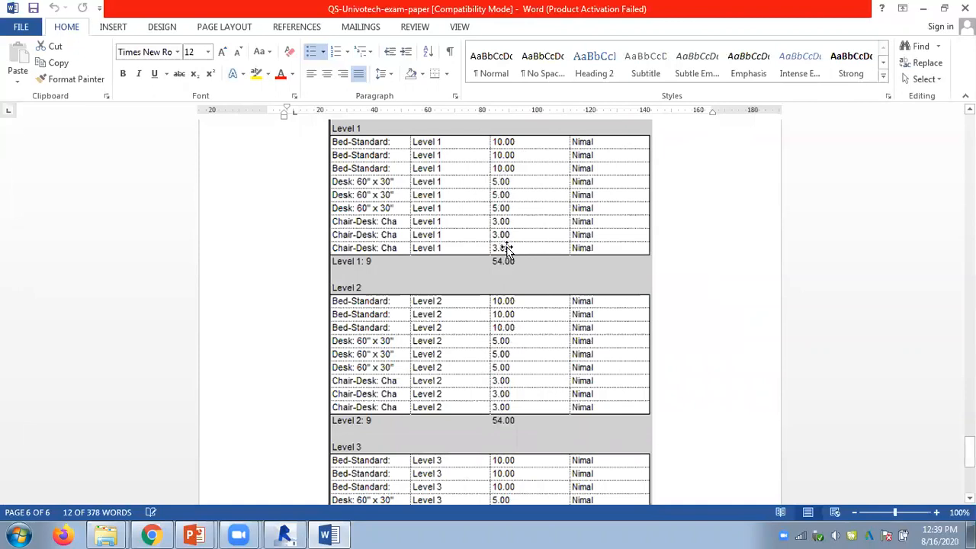
scroll(507, 249, up, 1)
scroll(508, 283, down, 6)
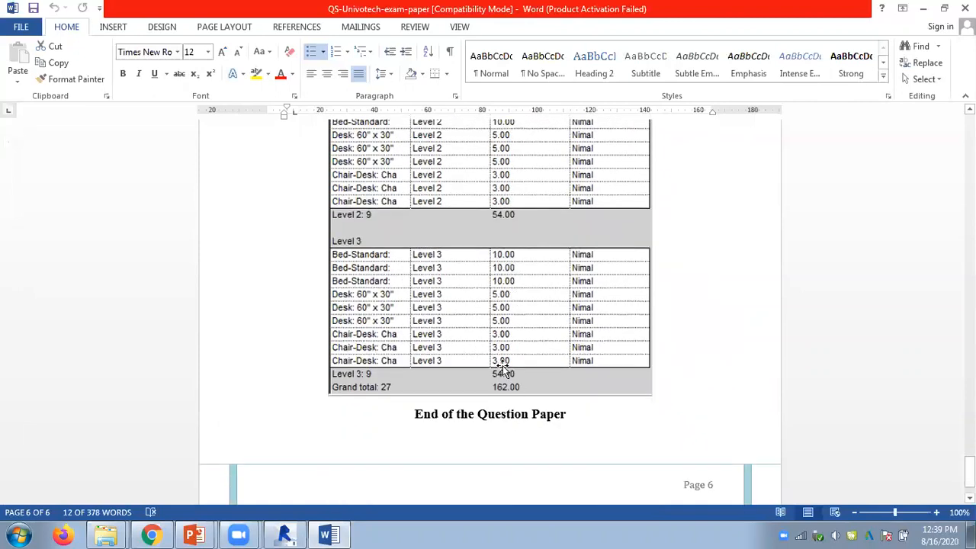
scroll(497, 367, down, 1)
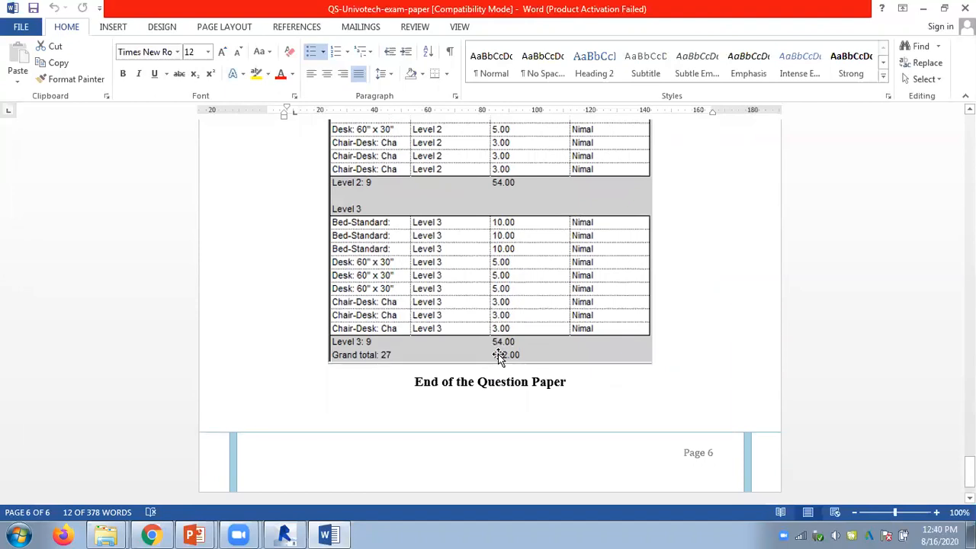
Step: Return to the beginning of the assignment document
scroll(499, 357, up, 15)
scroll(498, 355, up, 20)
scroll(498, 356, up, 20)
scroll(498, 356, up, 20)
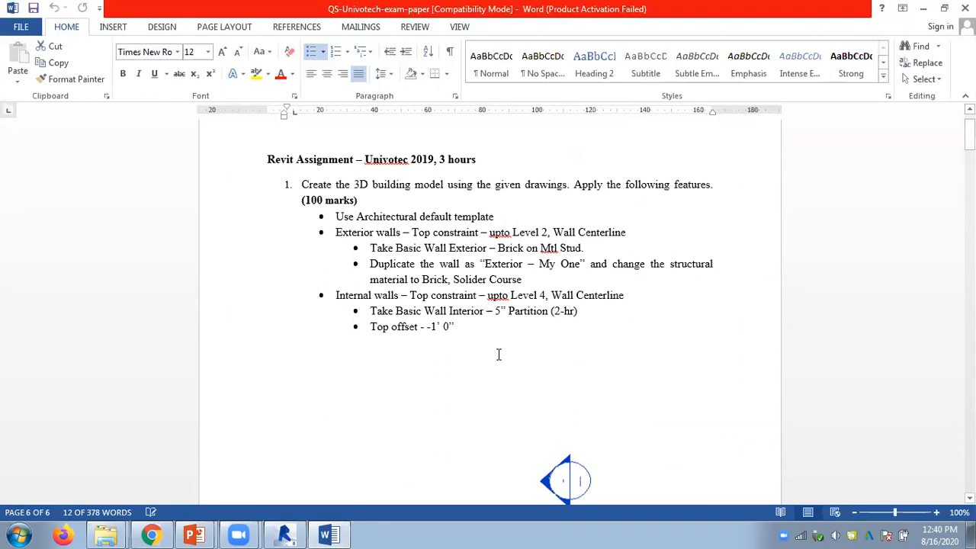
Step: Close the QS-Univotech-exam-paper document and show the desktop
scroll(499, 355, up, 2)
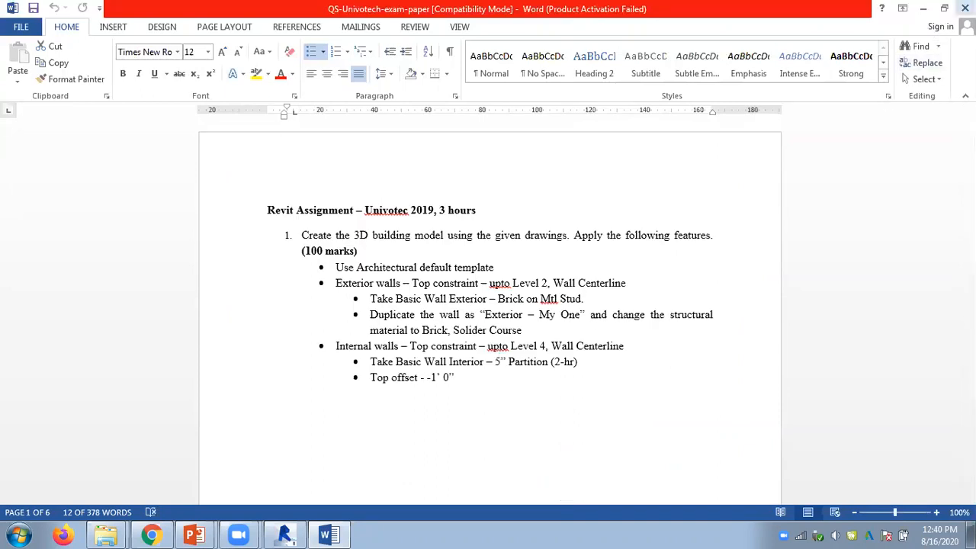
click(964, 8)
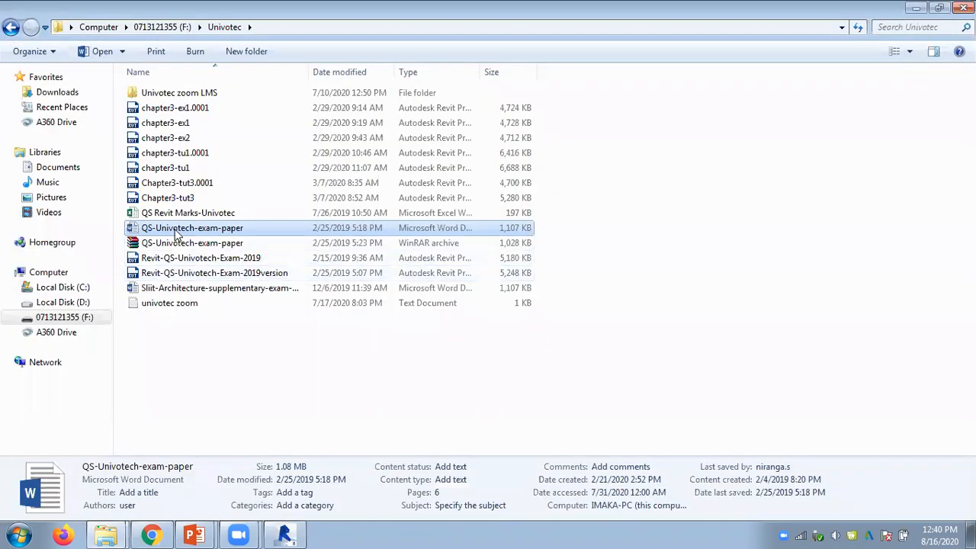
click(971, 535)
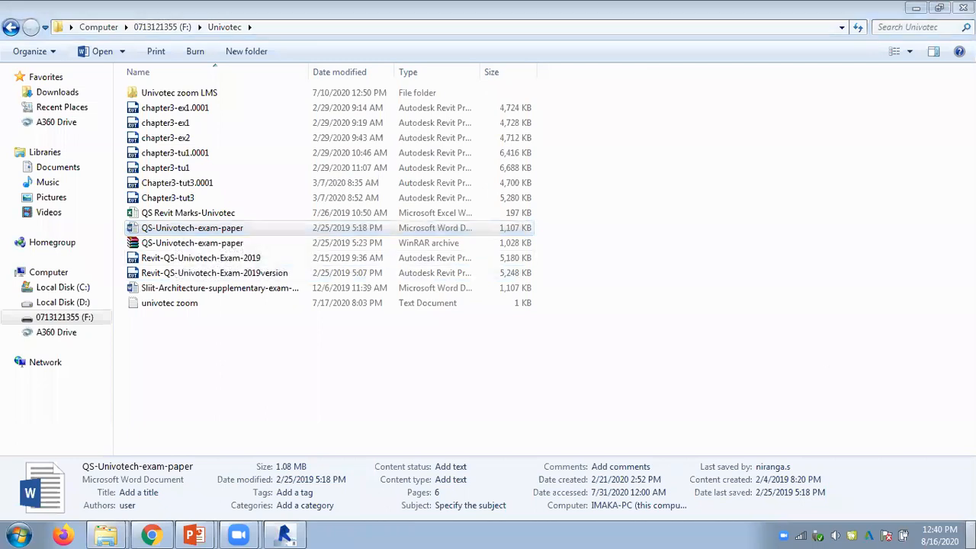
drag(341, 389, 294, 495)
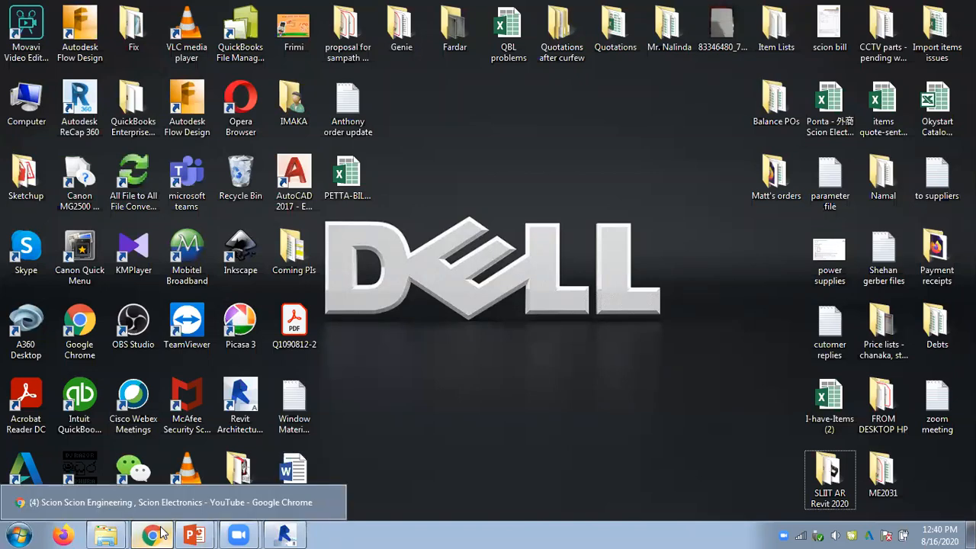
Step: Switch to Chrome, highlight the channel name on the Scion Engineering YouTube page, and minimize the browser
click(160, 533)
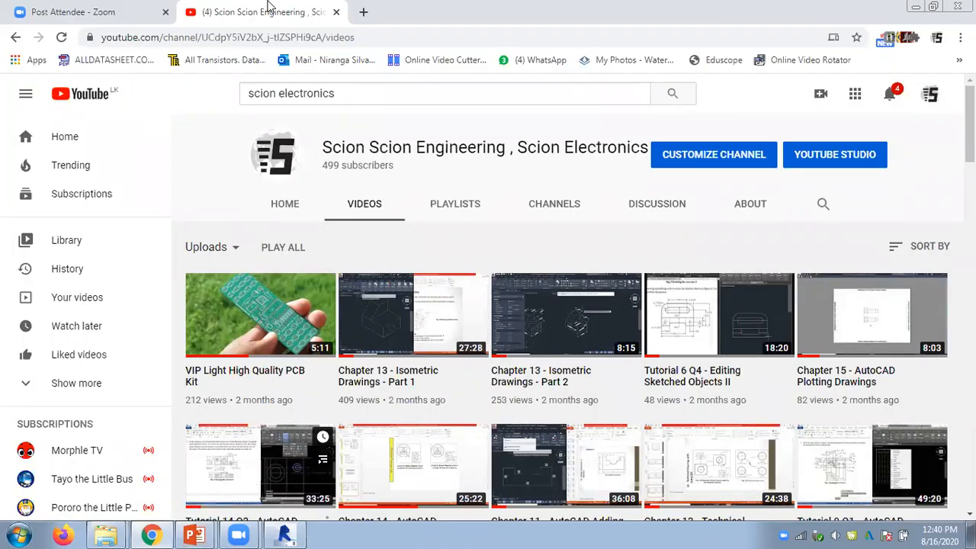
drag(355, 148, 517, 148)
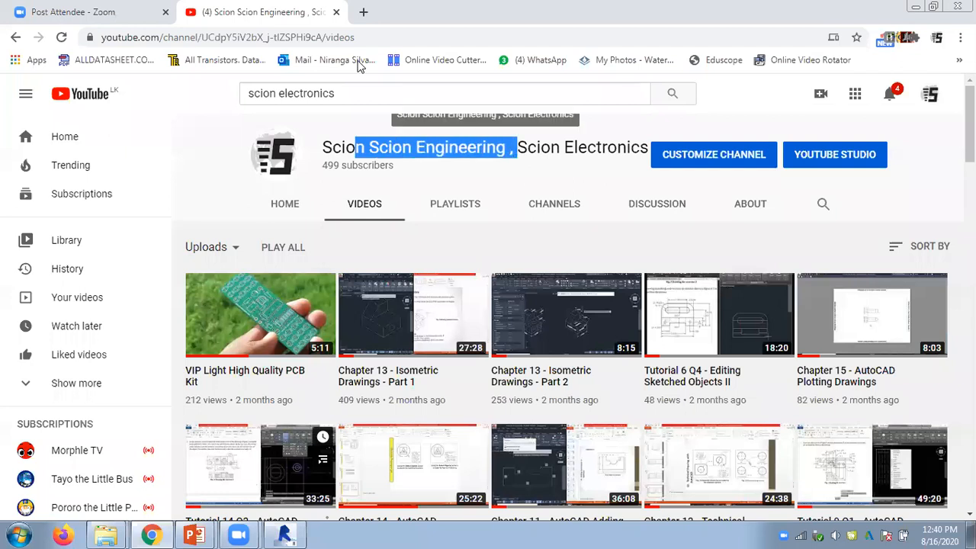
drag(321, 148, 513, 148)
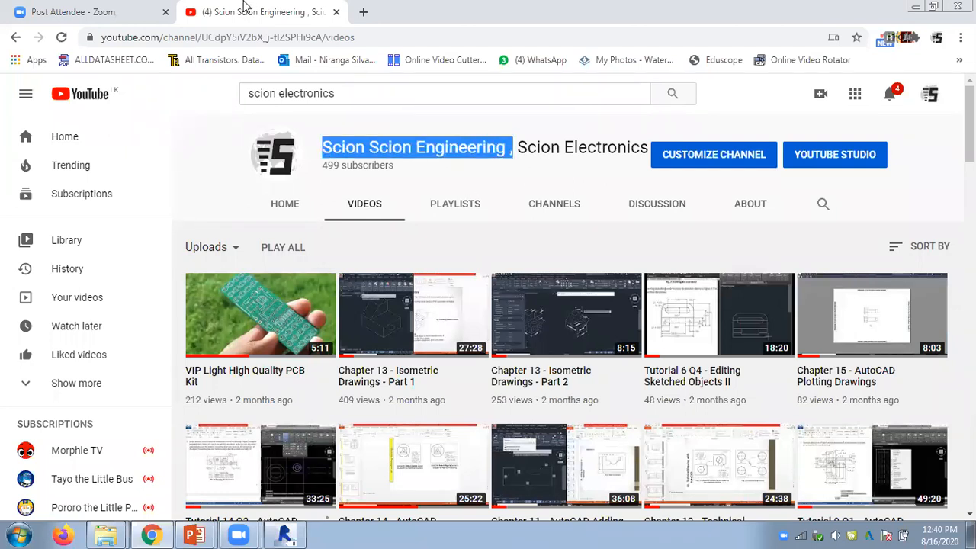
drag(244, 6, 254, 6)
click(917, 8)
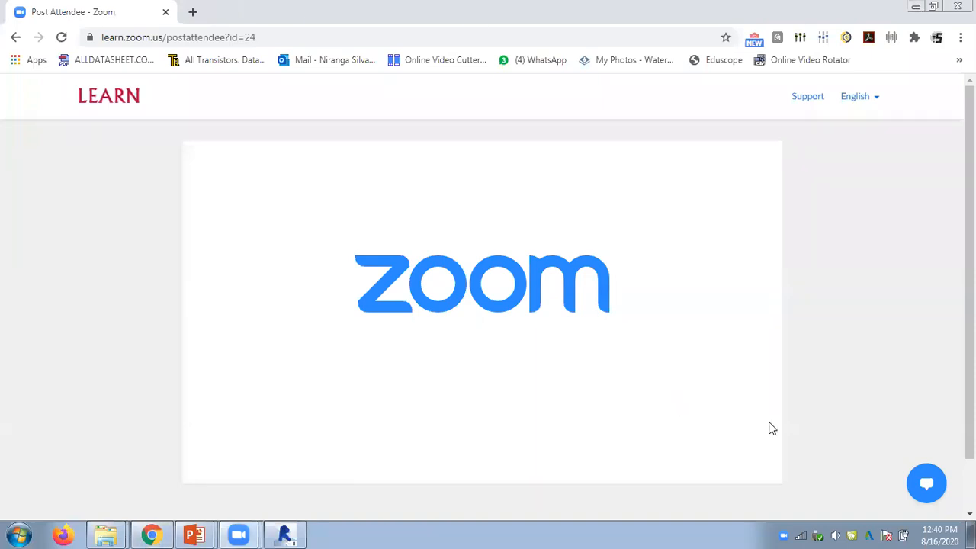
Step: Switch to PowerPoint to view the Chapter 13 slide on printing drawing sheets and project views, then return to Revit
click(193, 533)
click(121, 502)
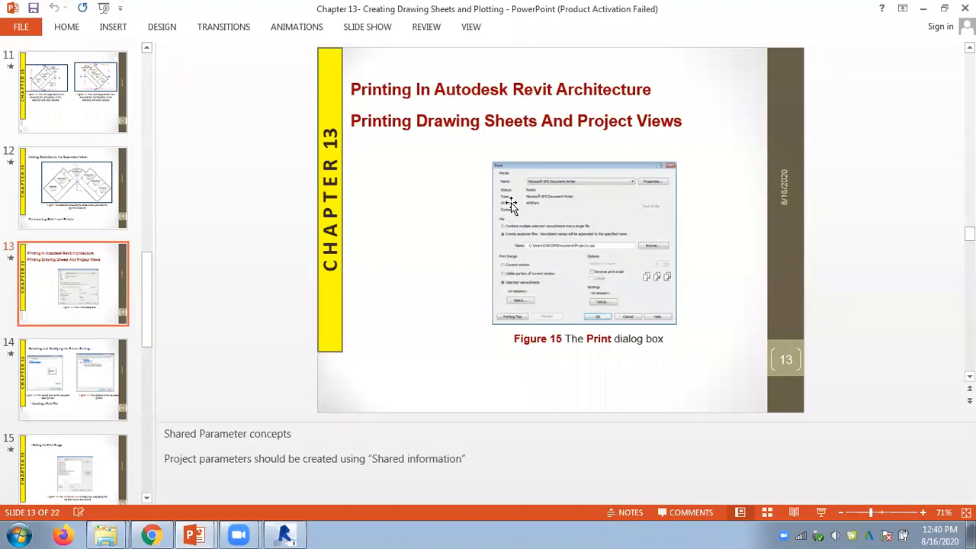
click(287, 534)
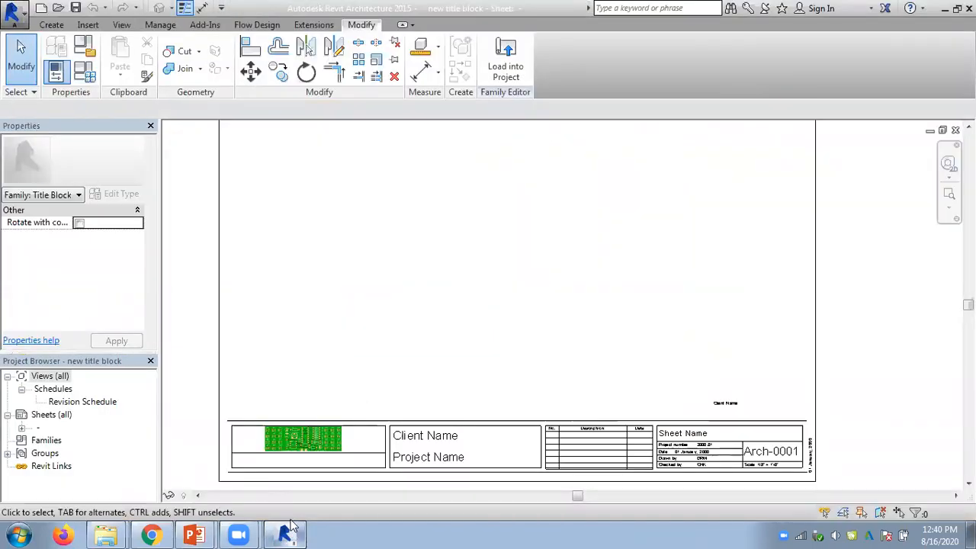
Step: Look over the new title block family's sheet and close its view
scroll(466, 311, down, 1)
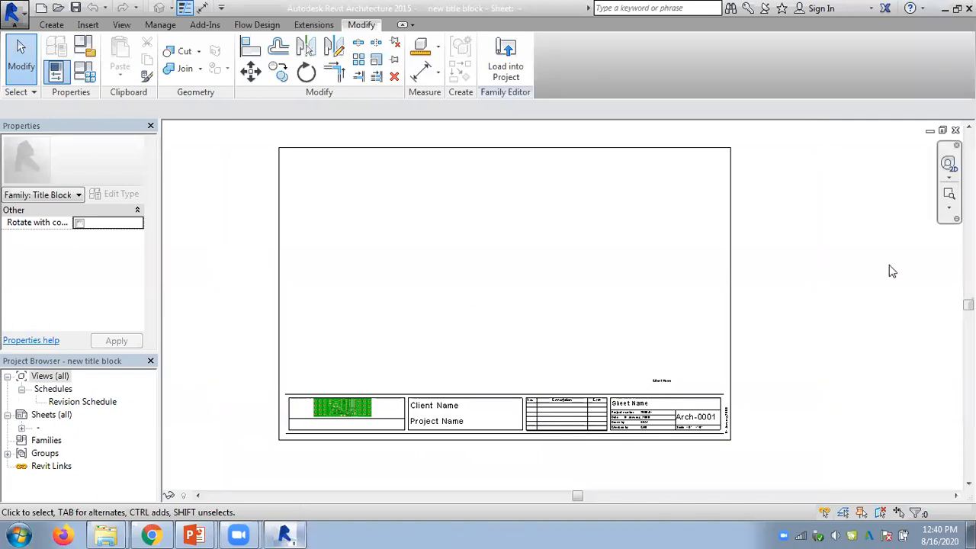
scroll(882, 272, up, 1)
scroll(823, 248, up, 1)
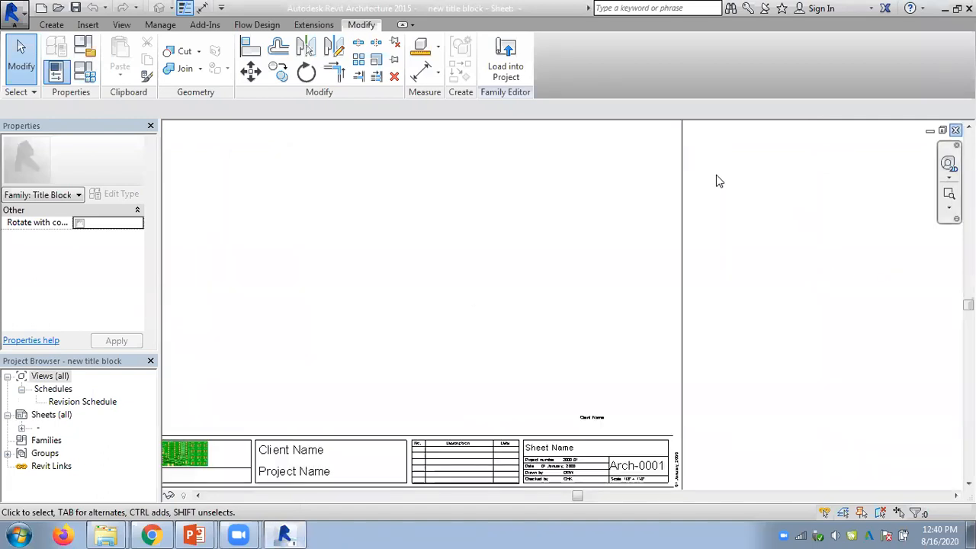
click(955, 131)
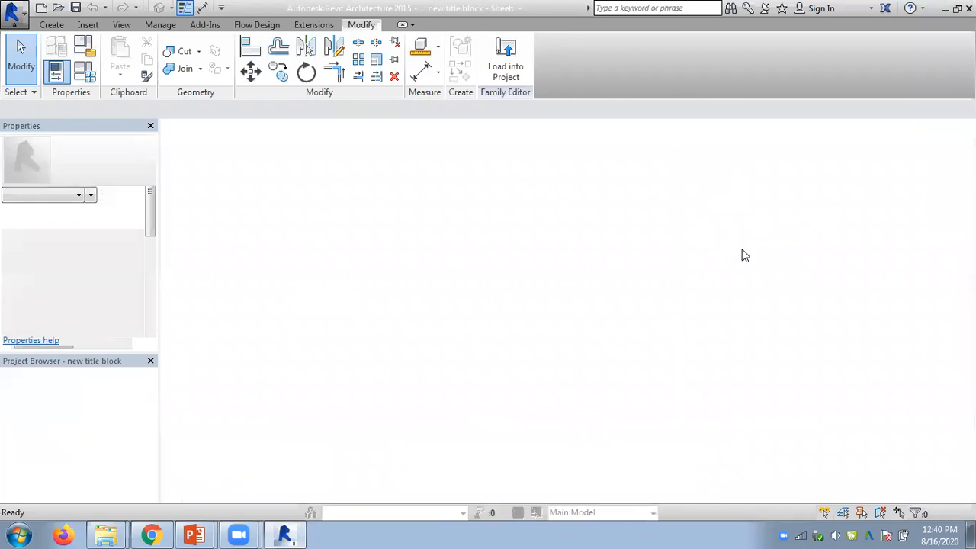
Step: Open sheet A104 in the project, then open sheet A103 - Sheet 1 and bring its drawing into view
scroll(773, 258, down, 3)
scroll(773, 256, down, 1)
middle_drag(494, 269, 374, 377)
drag(151, 390, 151, 461)
double_click(90, 455)
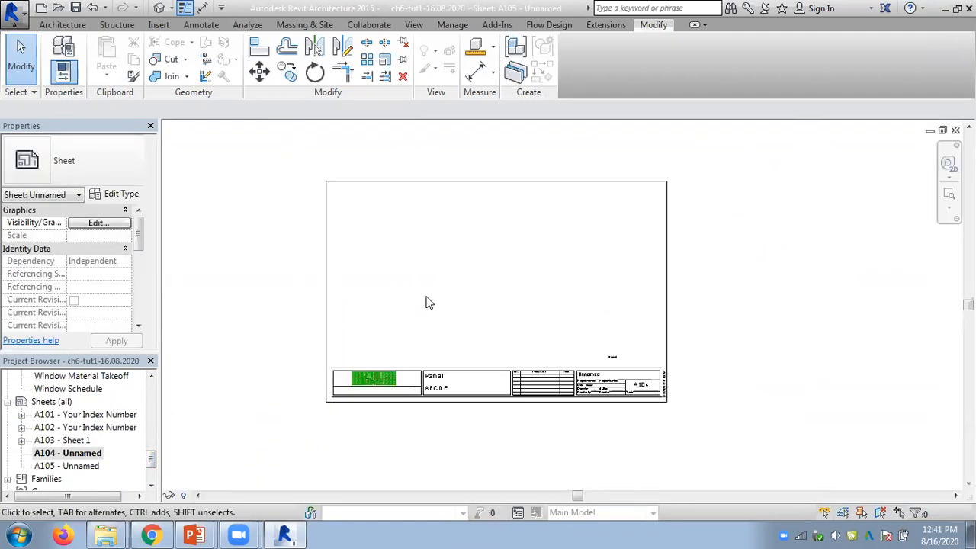
double_click(76, 440)
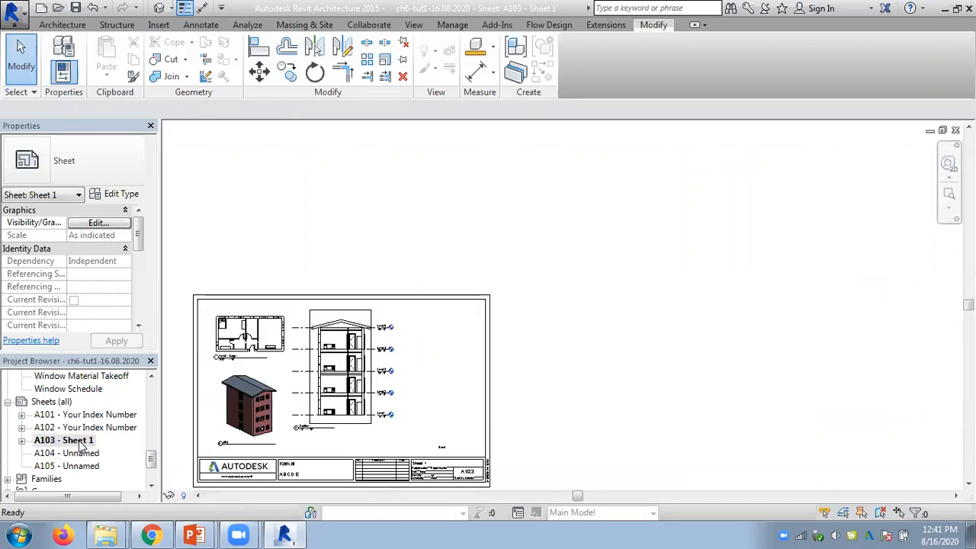
middle_drag(686, 290, 866, 217)
scroll(500, 294, up, 2)
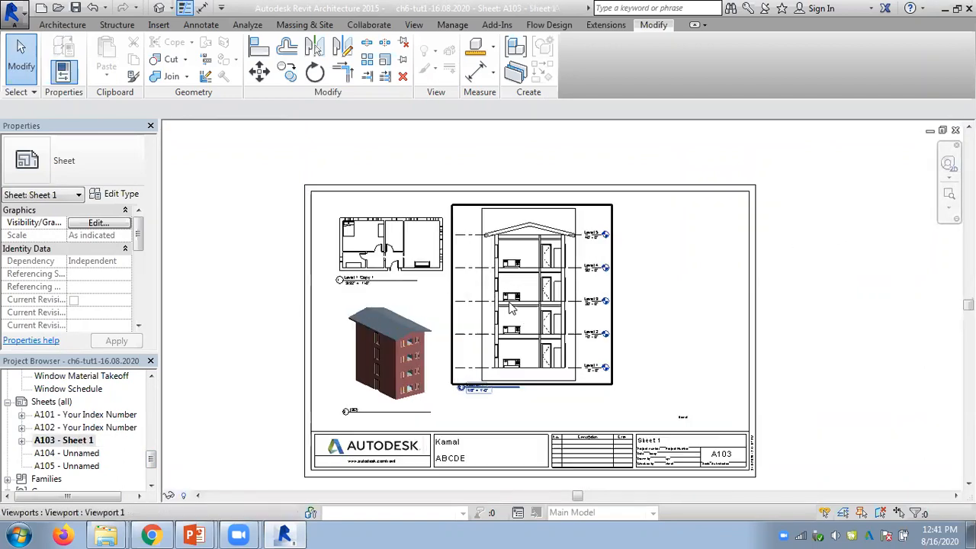
Step: Examine the print preview of sheet A103, close it, and dismiss the save reminder without saving
click(14, 11)
mouse_move(52, 340)
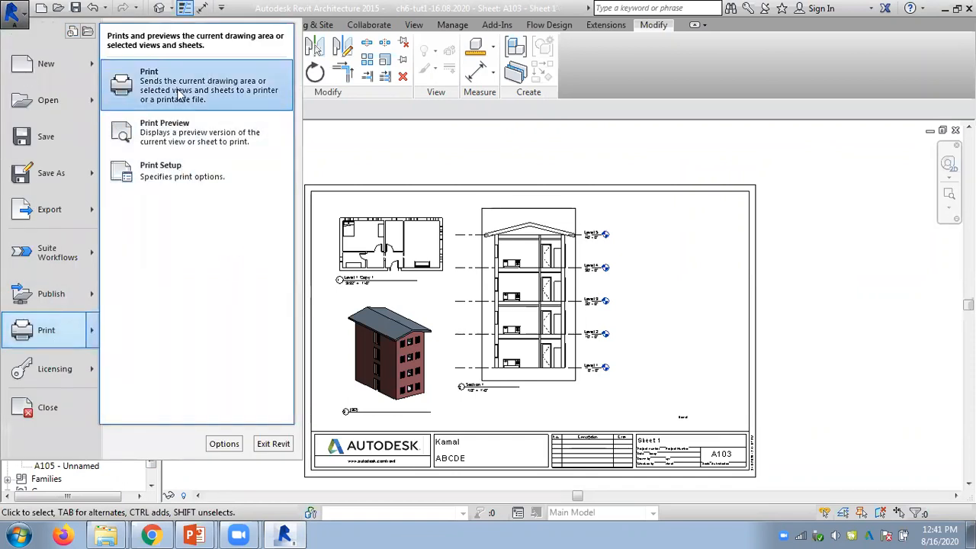
click(192, 138)
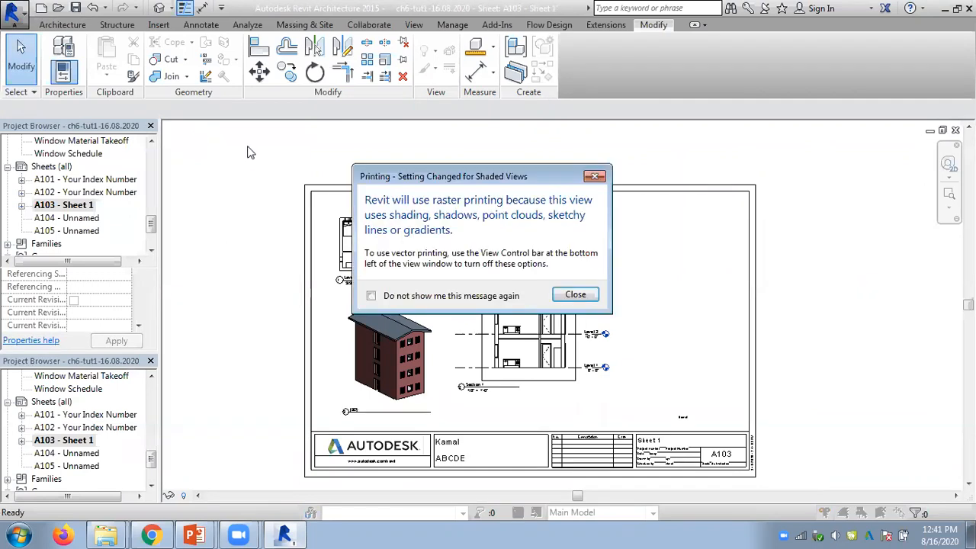
click(581, 301)
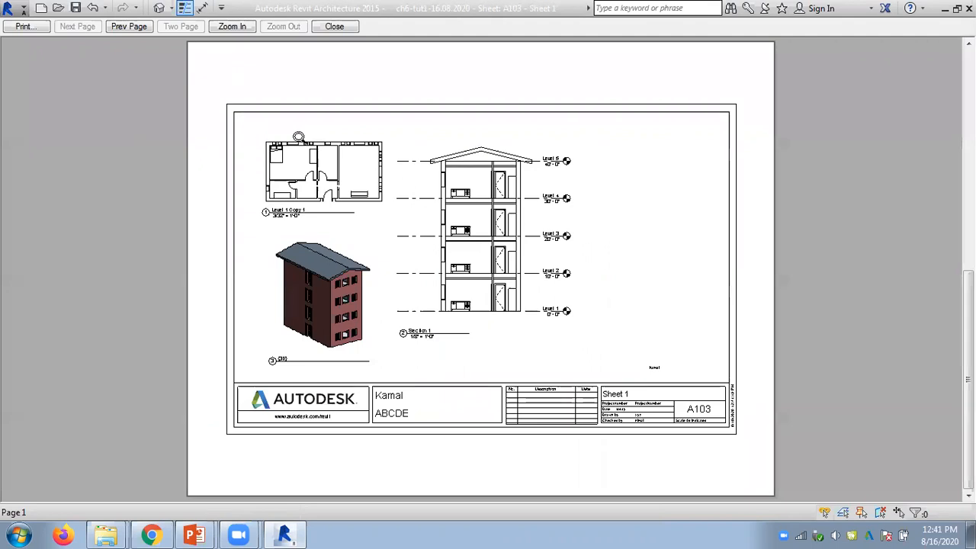
click(334, 27)
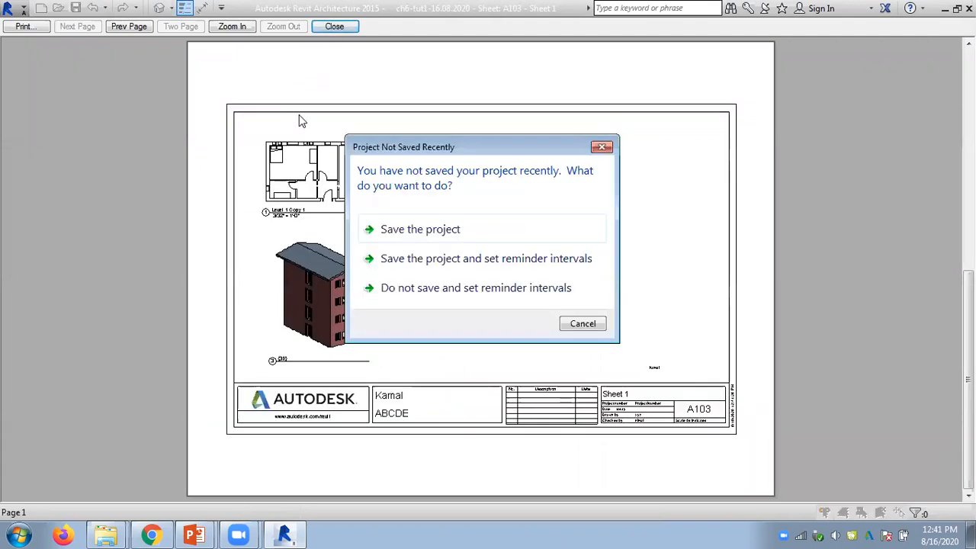
click(564, 323)
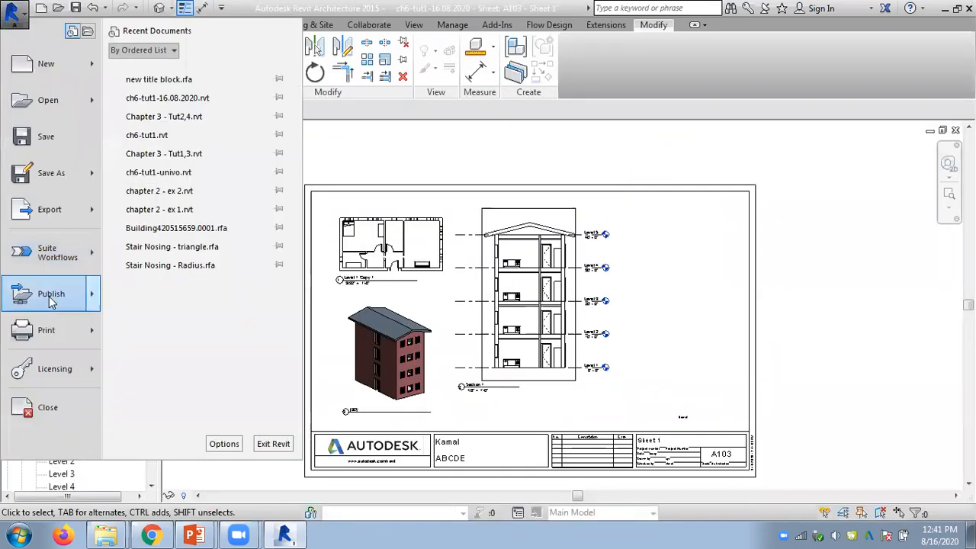
Step: Start printing sheet A103 and choose the Canon MG2500 series Printer
mouse_move(46, 329)
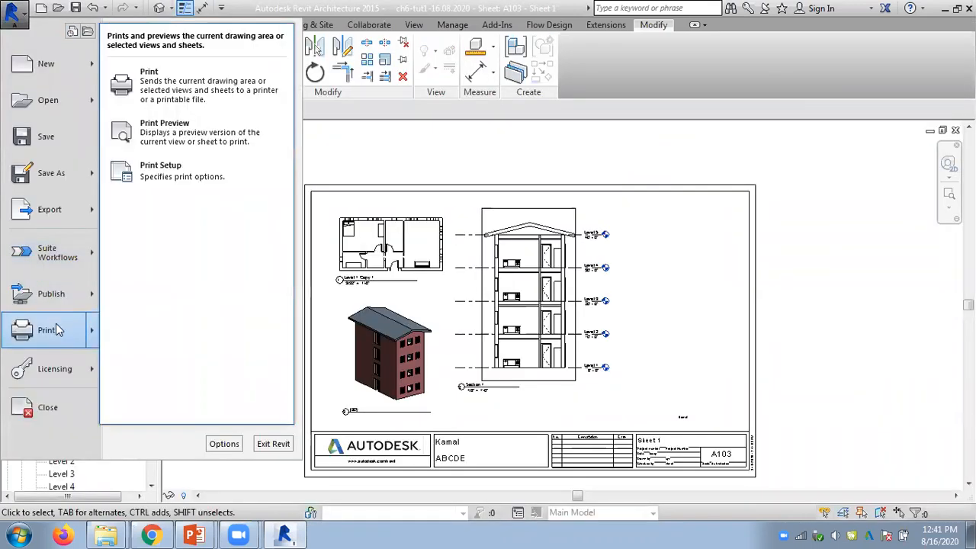
click(171, 90)
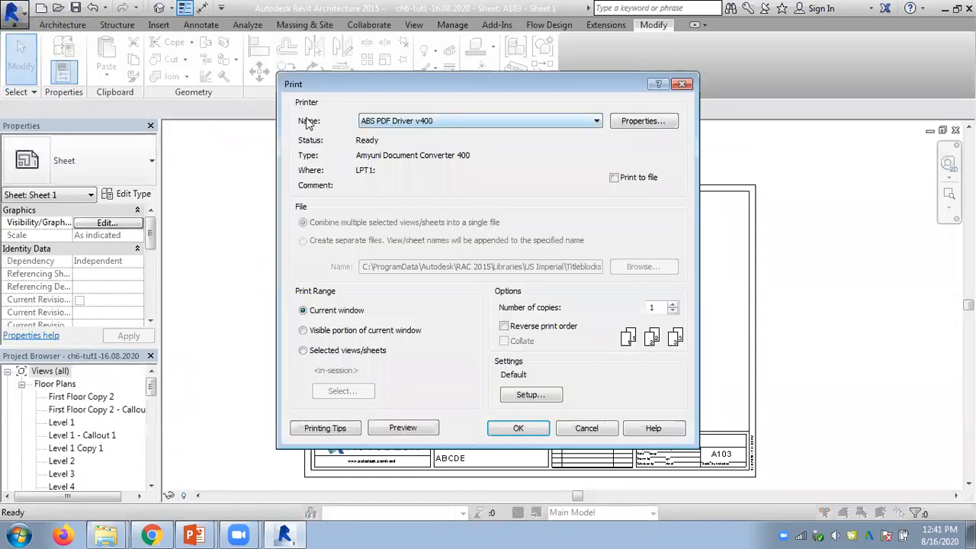
click(388, 120)
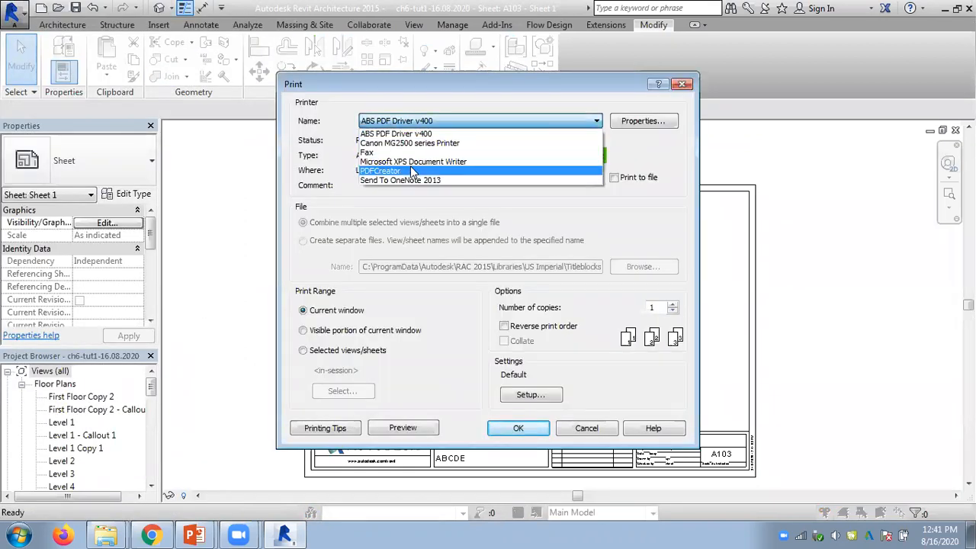
click(409, 143)
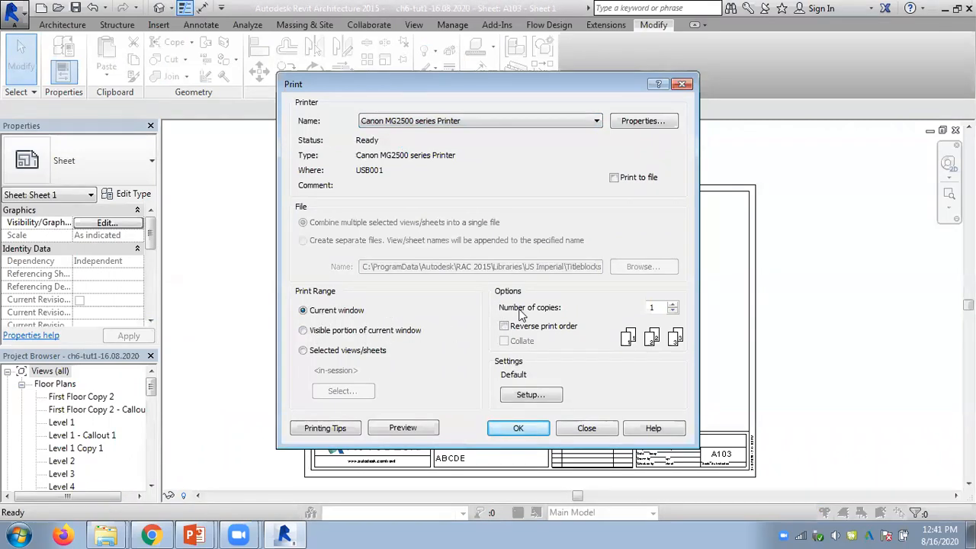
Step: Preview sheet A103 from the print settings, accepting the raster printing notice, and leave the preview
click(402, 428)
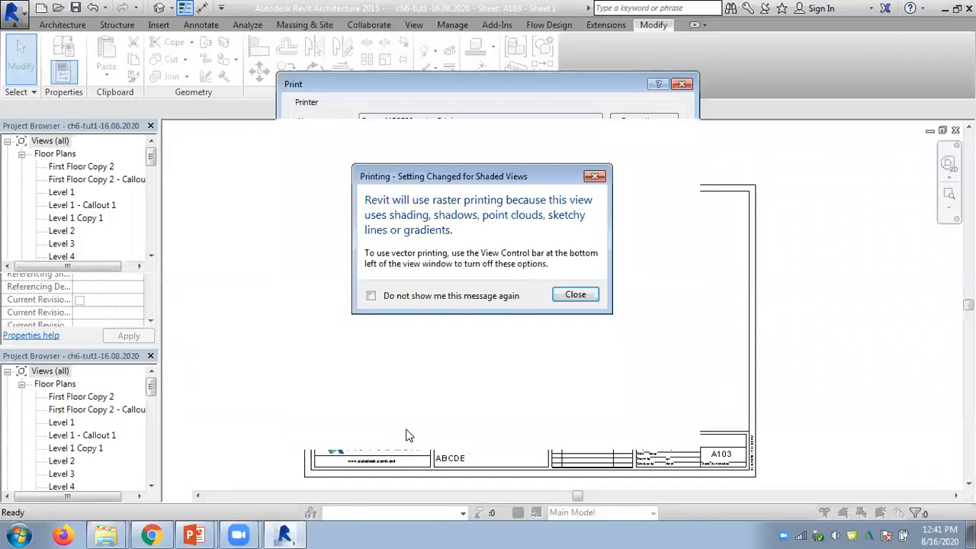
click(572, 295)
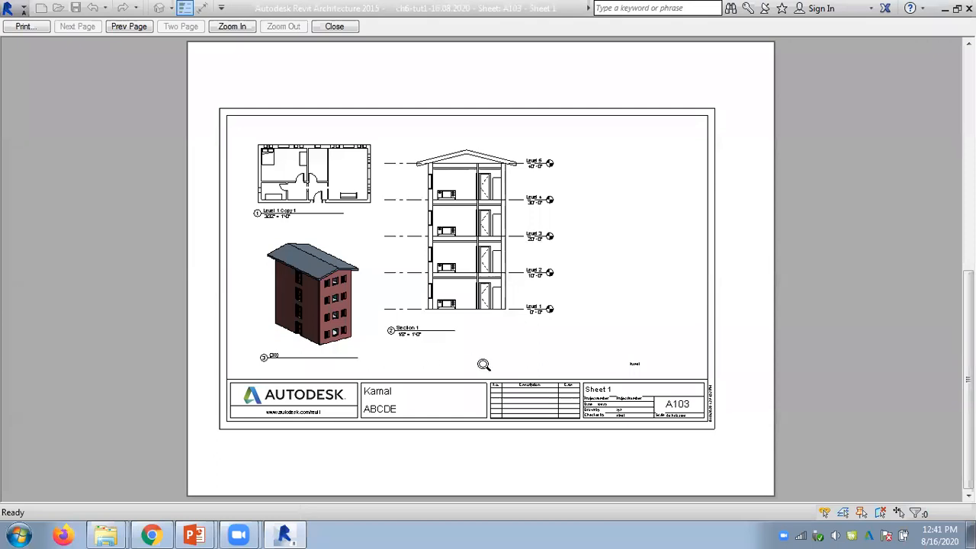
key(Escape)
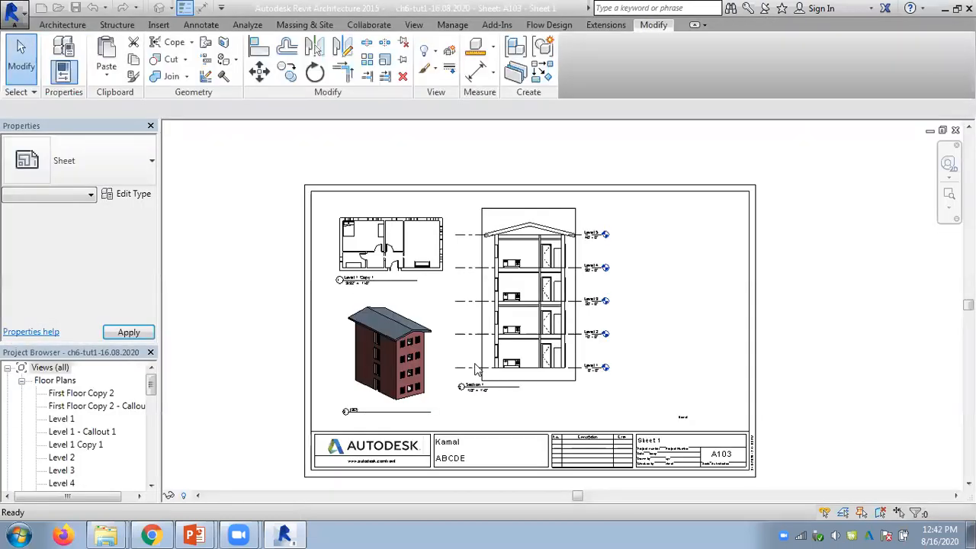
Step: Switch to the Chapter 12 presentation, look through slides 42 to 48, and close it
mouse_move(197, 533)
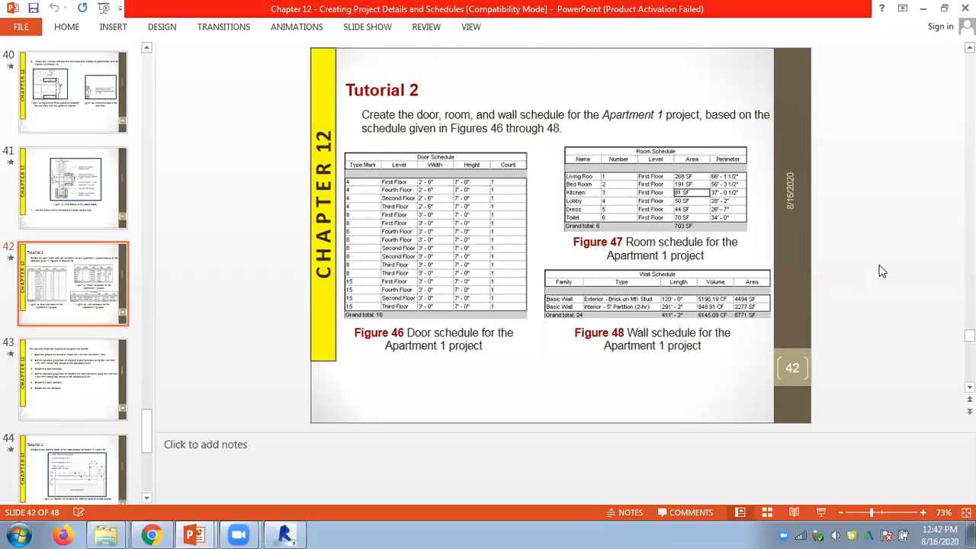
scroll(882, 272, down, 3)
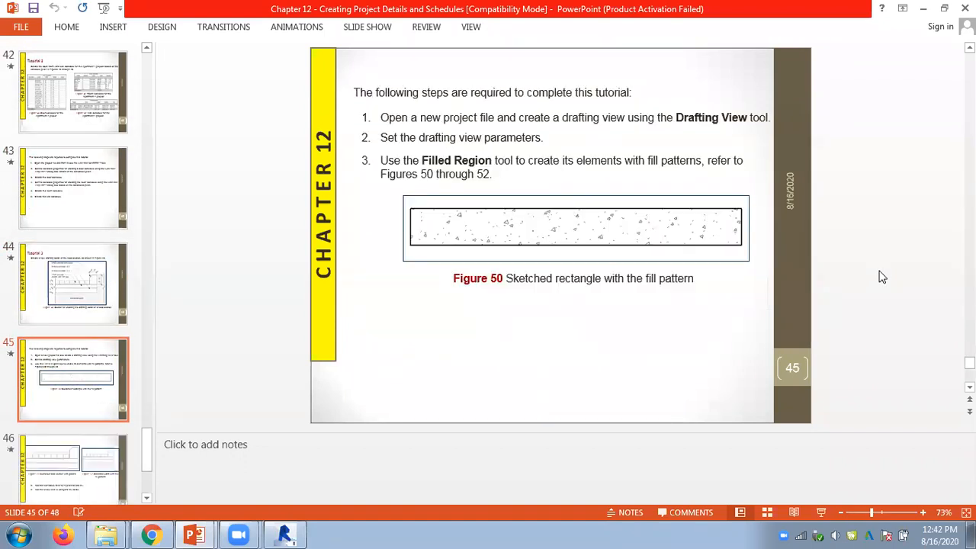
scroll(882, 277, down, 3)
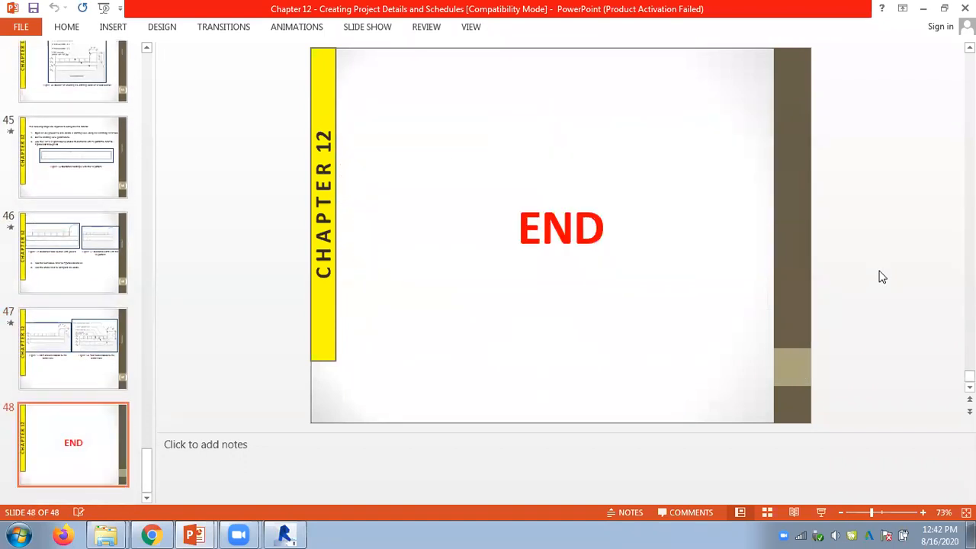
scroll(882, 277, up, 6)
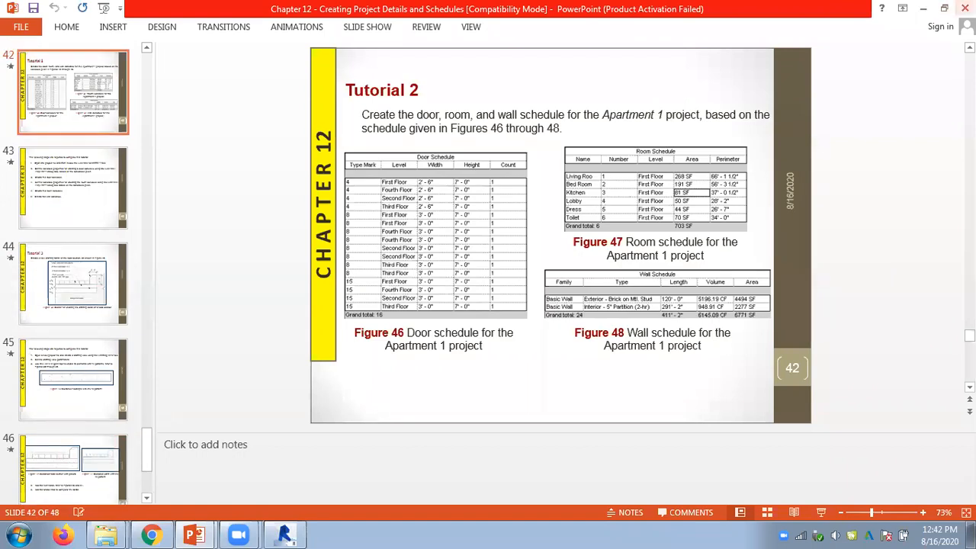
click(965, 9)
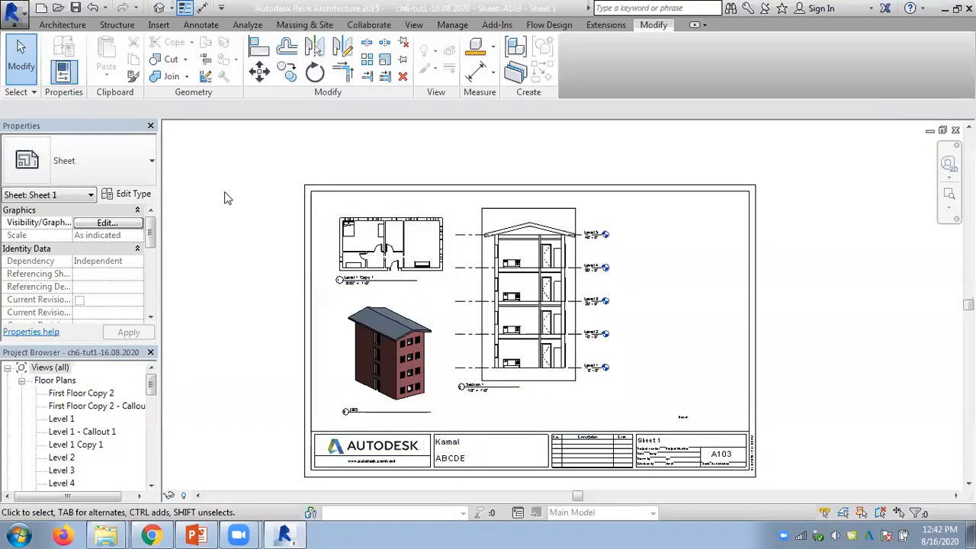
Step: Switch to the Chapter 13 presentation in PowerPoint, look through slides 13 to 21, and close it
click(196, 535)
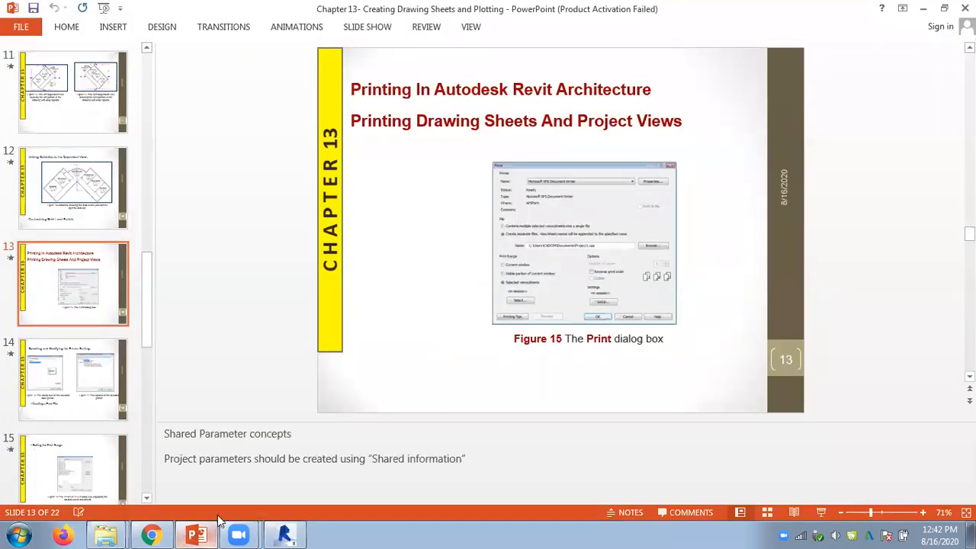
scroll(234, 270, down, 5)
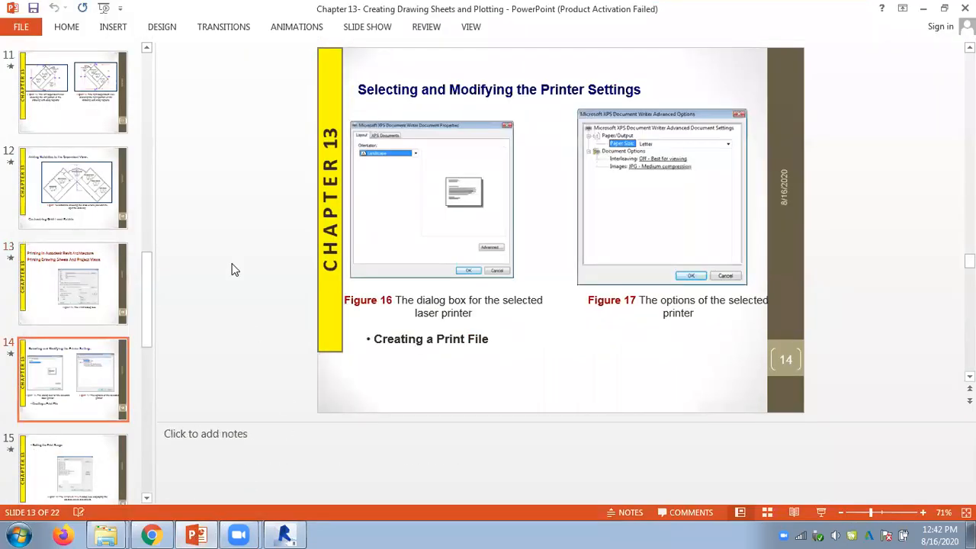
scroll(234, 269, down, 3)
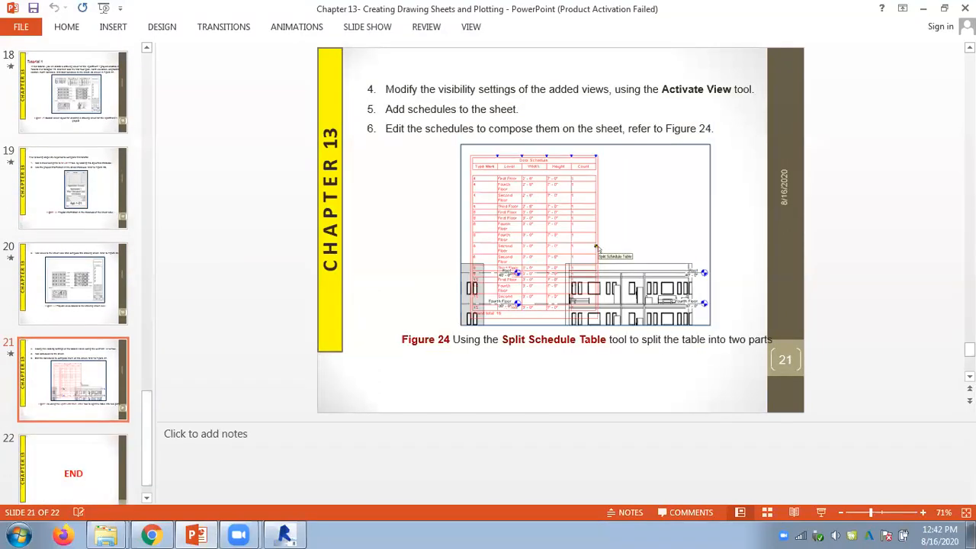
click(964, 8)
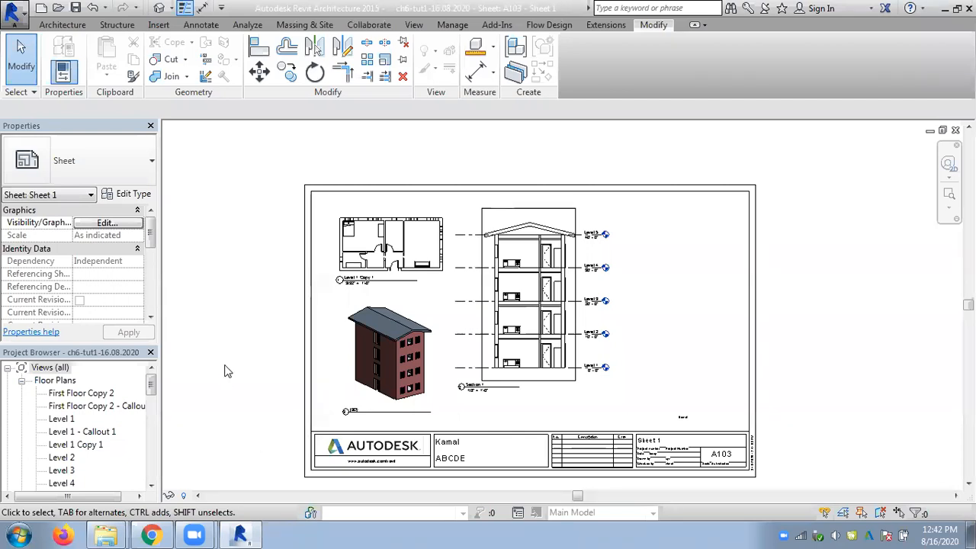
Step: Close the open sheets and views of the ch6-tut1-16.08.2020 project, answer the closing prompt, and exit Revit
scroll(267, 378, up, 1)
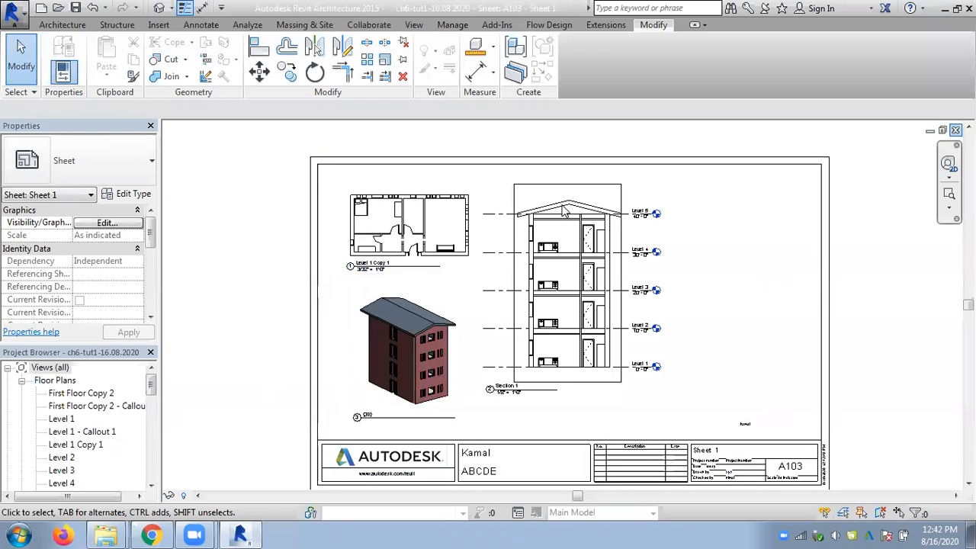
scroll(564, 211, down, 2)
key(ctrl+Tab)
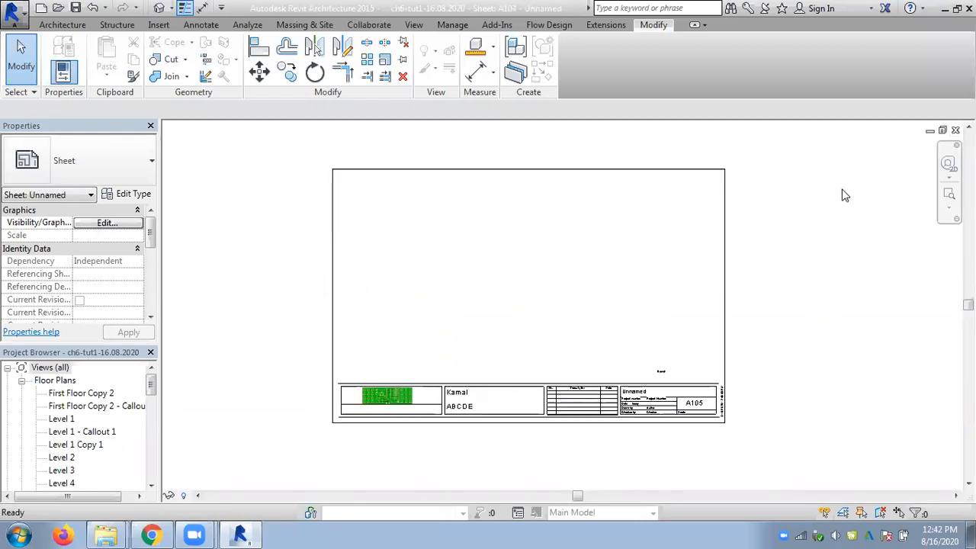
click(955, 130)
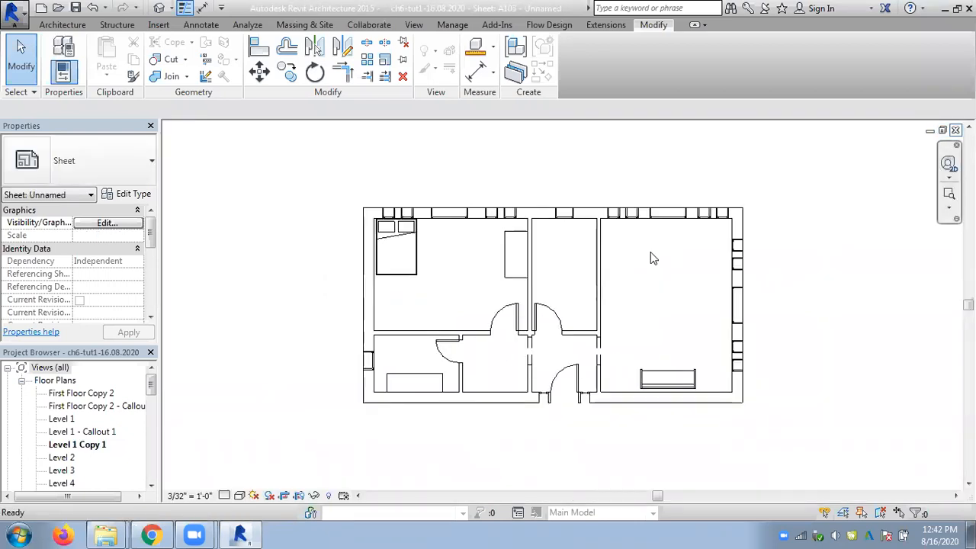
click(955, 131)
click(513, 276)
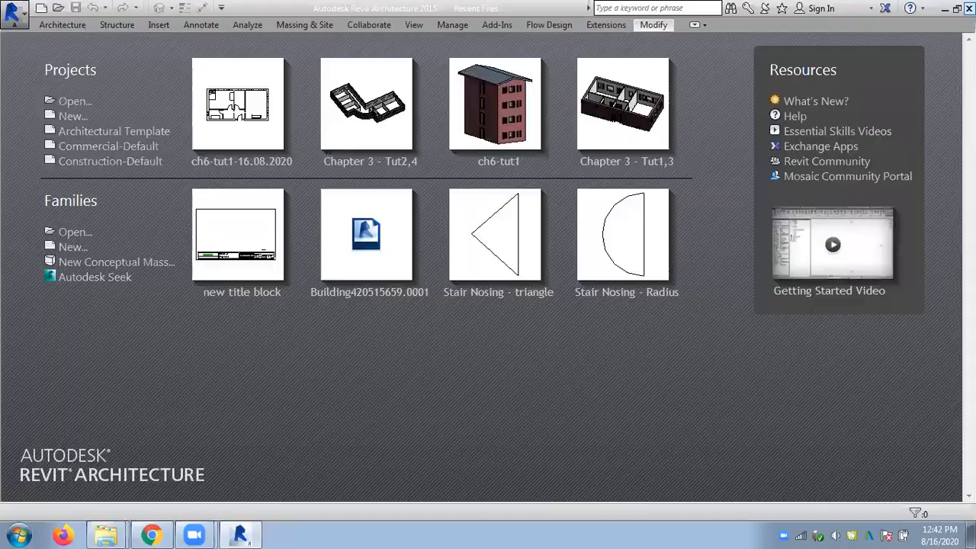
click(969, 9)
Step: Delete the Window Material Takeoff file from the desktop and move the QS-Univotech-exam-paper document into its place
drag(302, 476, 408, 404)
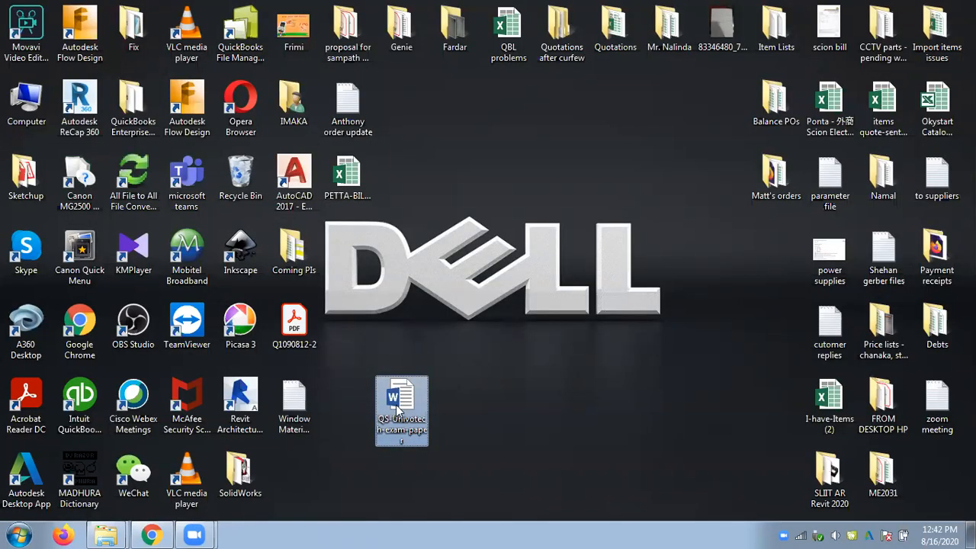
click(297, 399)
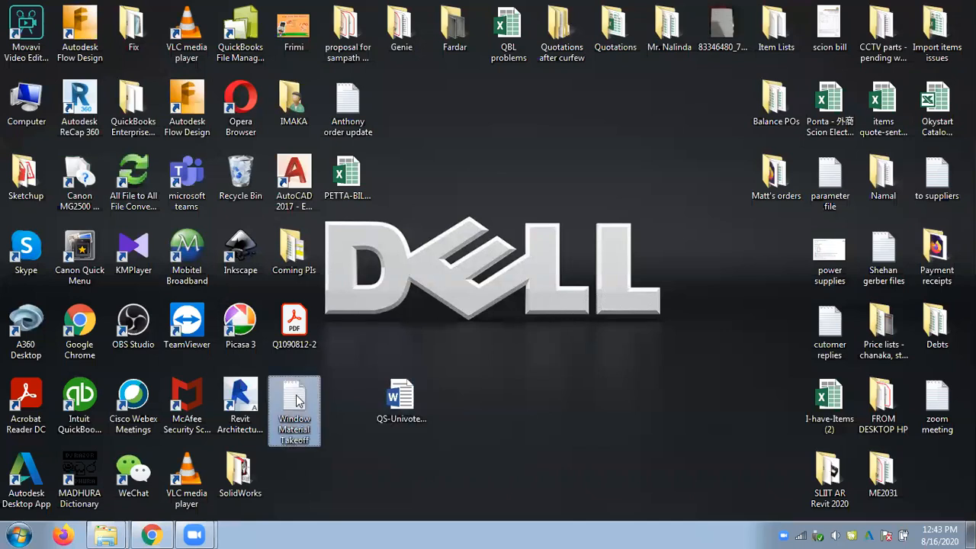
key(Delete)
key(Return)
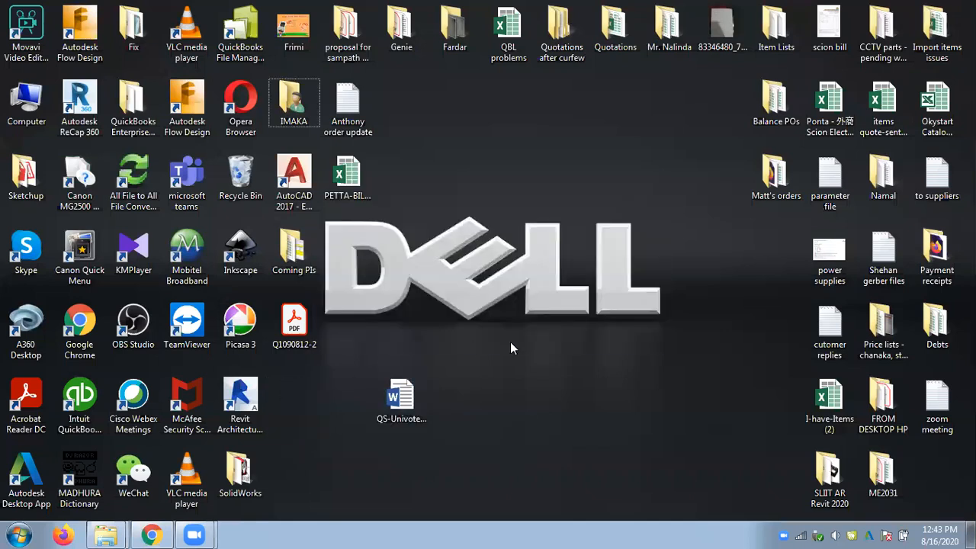
drag(401, 396, 302, 386)
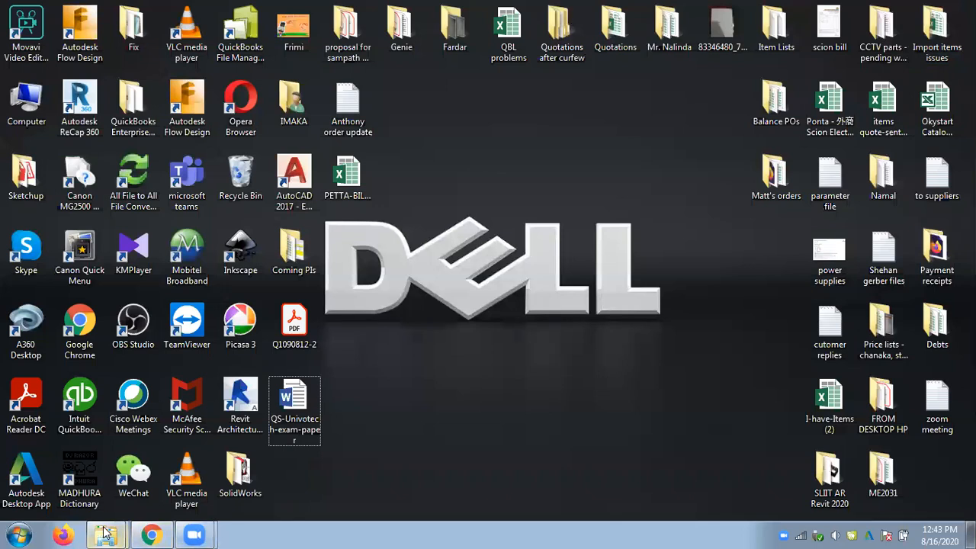
Step: Open the QS-Univotech-exam-paper document in Word, read through the Revit assignment to the end of page 6, and close it
click(283, 425)
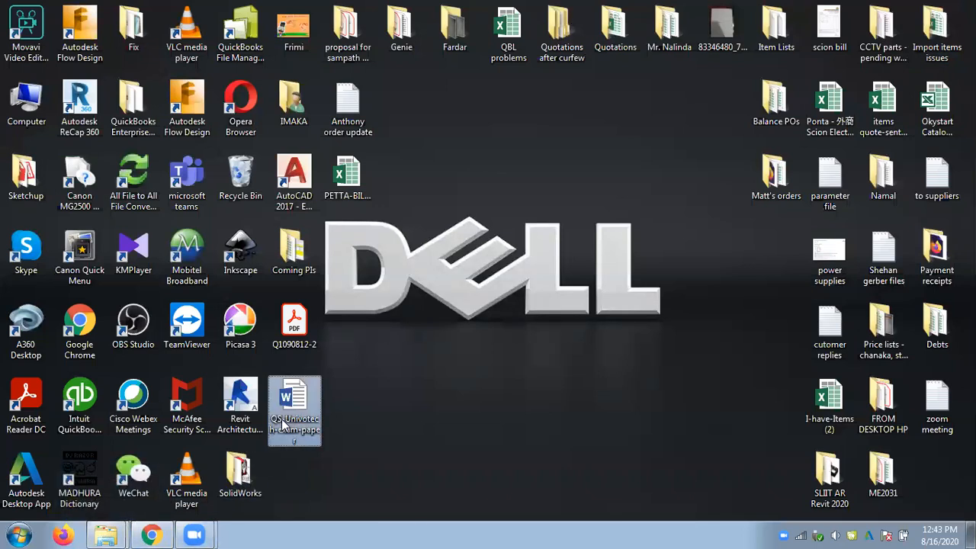
double_click(283, 424)
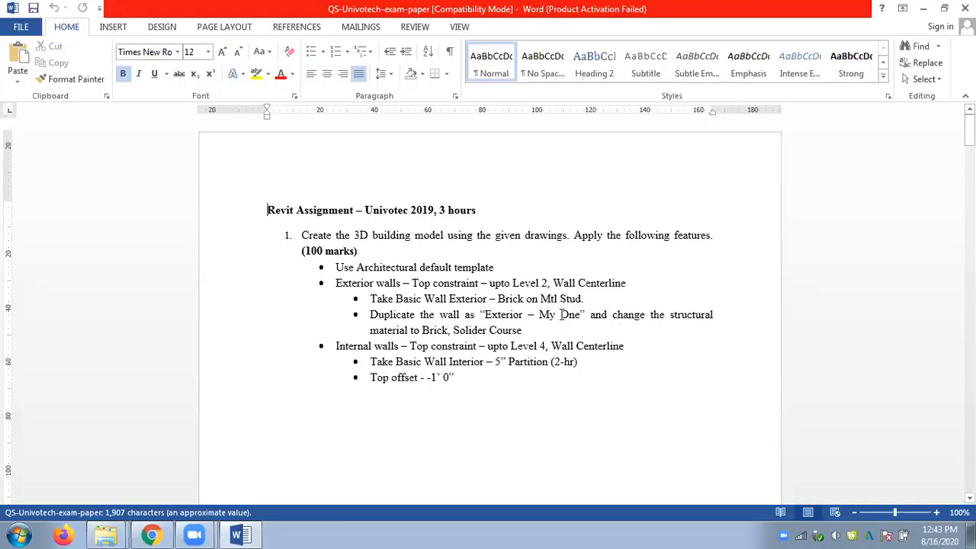
click(629, 407)
scroll(511, 307, down, 3)
scroll(512, 308, down, 4)
scroll(512, 309, down, 18)
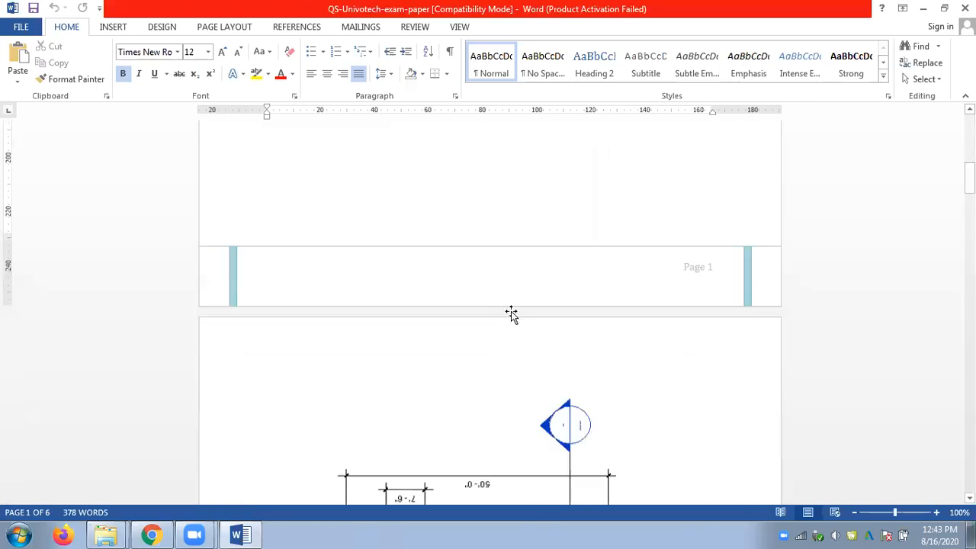
scroll(506, 315, down, 5)
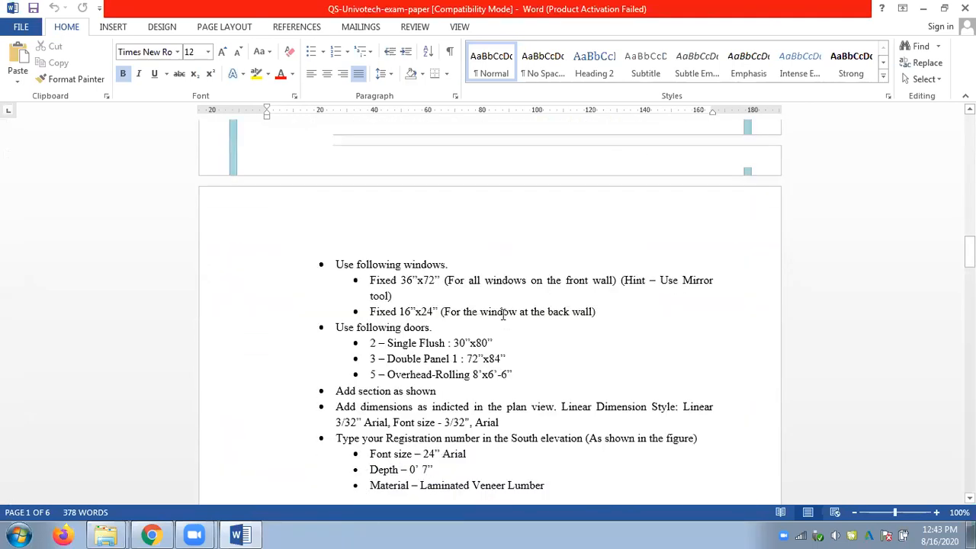
scroll(492, 381, down, 12)
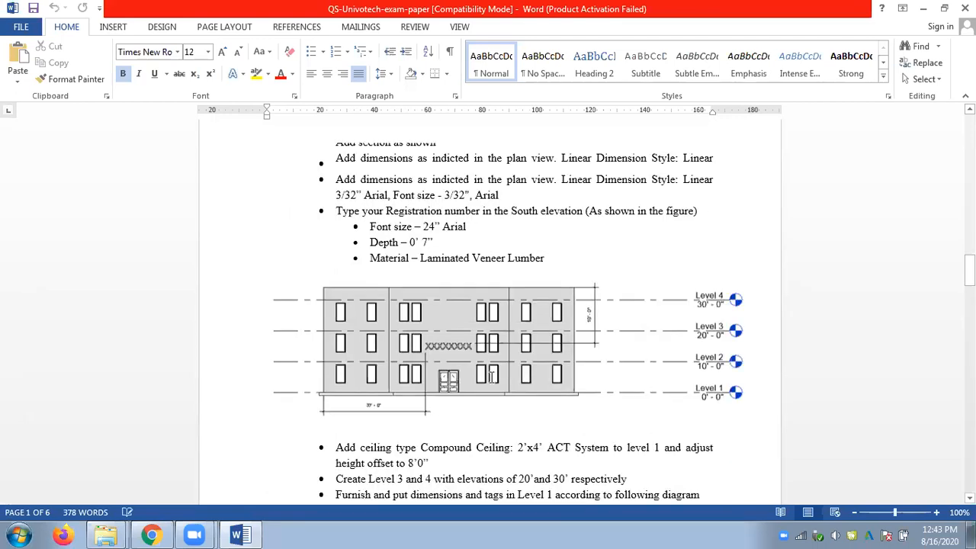
scroll(491, 374, down, 15)
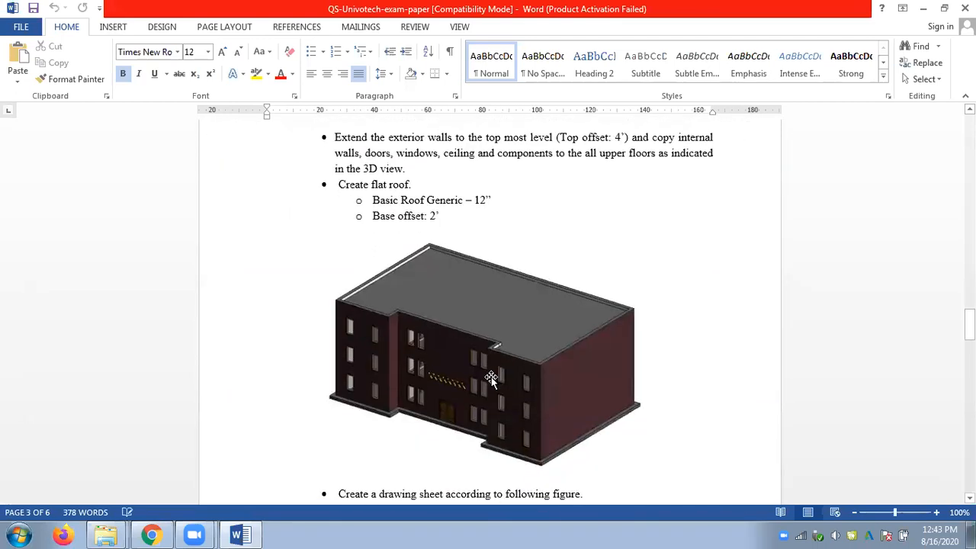
scroll(489, 379, down, 9)
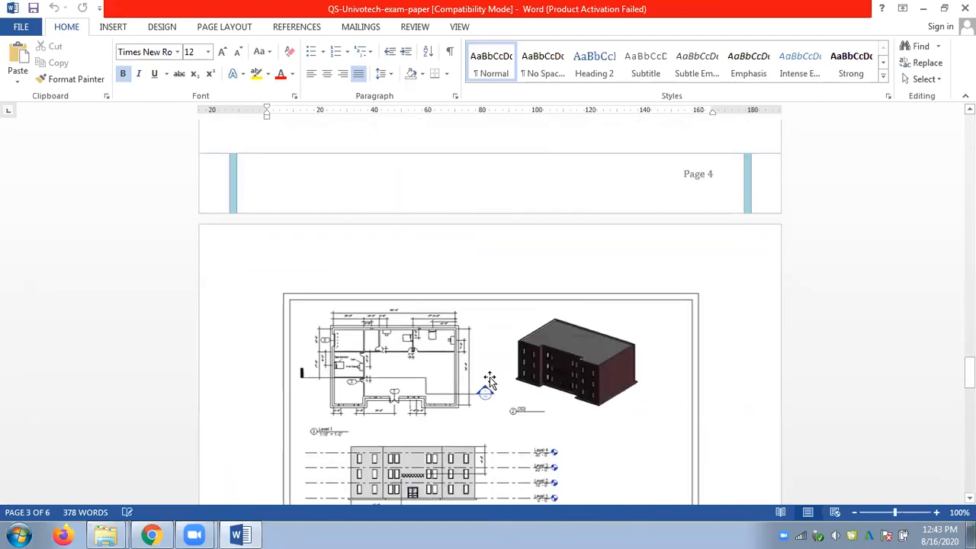
scroll(488, 373, down, 20)
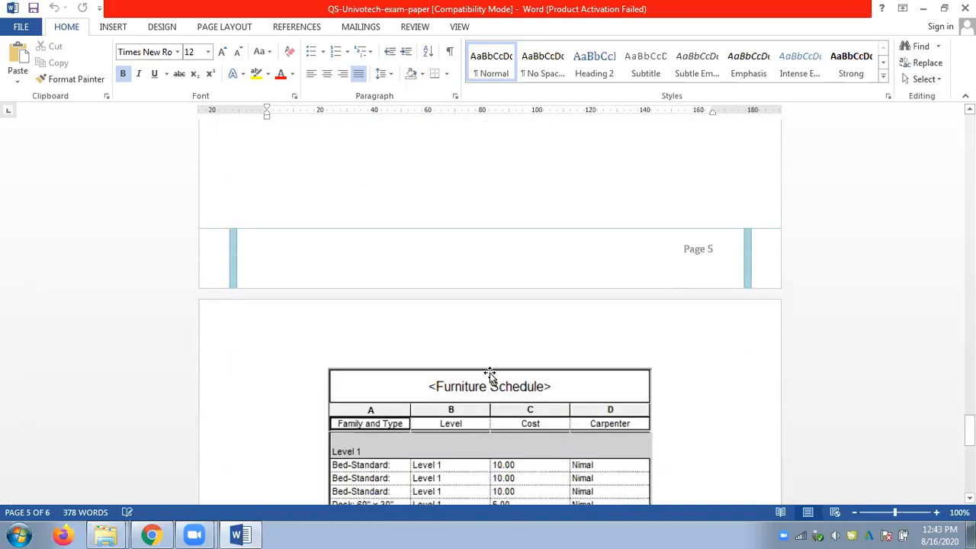
scroll(489, 373, down, 4)
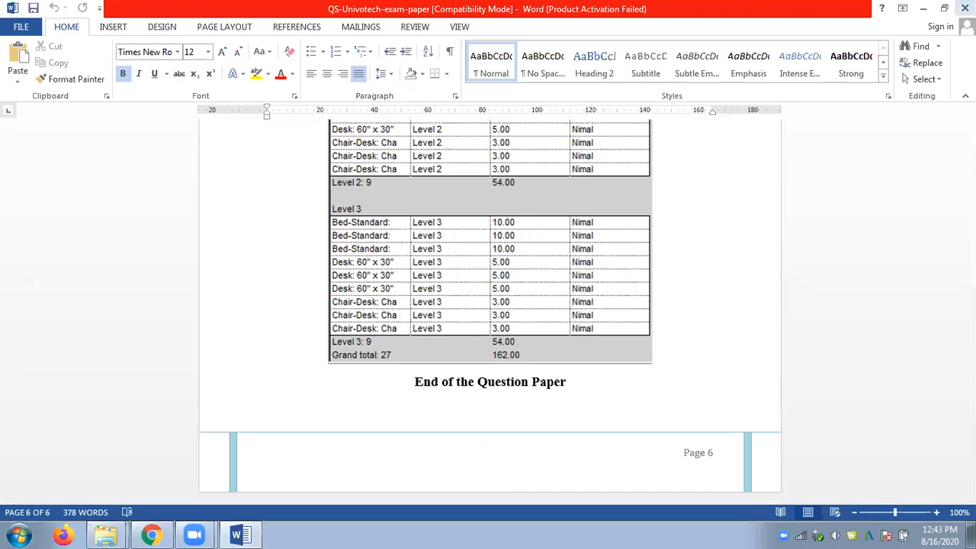
click(965, 8)
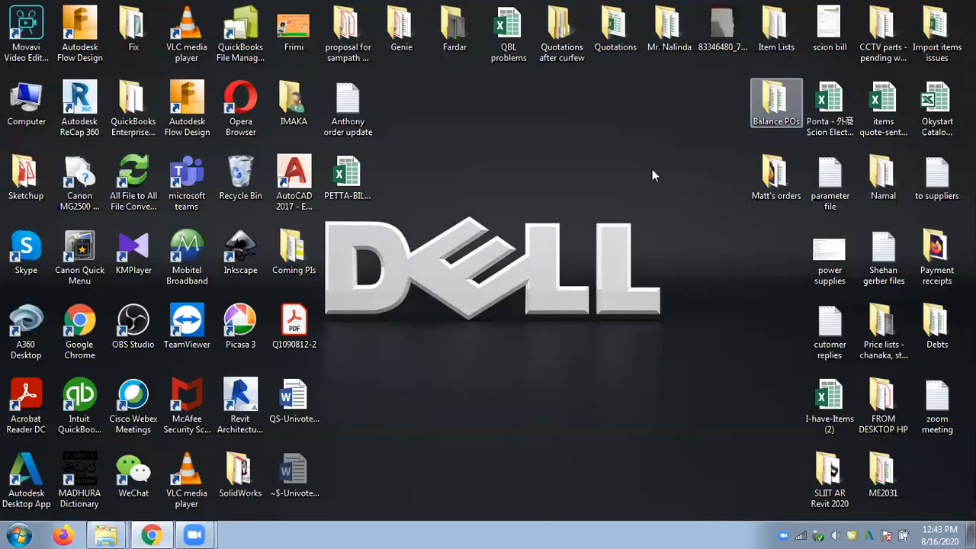